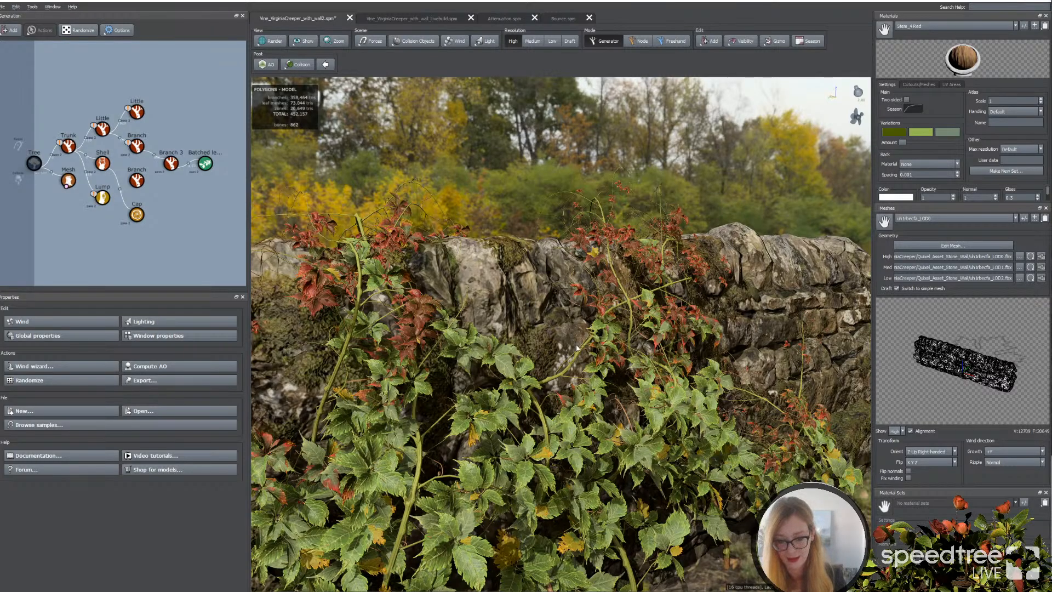
pyautogui.moveTo(581, 336); pyautogui.dragTo(573, 342)
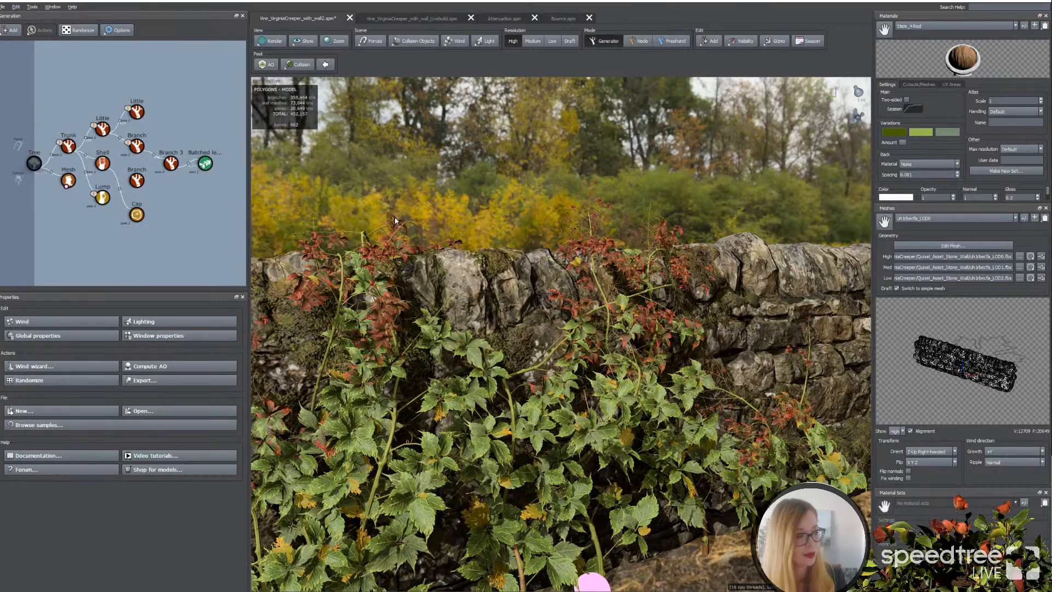
pyautogui.moveTo(401, 222)
pyautogui.mouseDown()
pyautogui.moveTo(399, 239)
pyautogui.moveTo(375, 232)
pyautogui.moveTo(406, 233)
pyautogui.mouseUp()
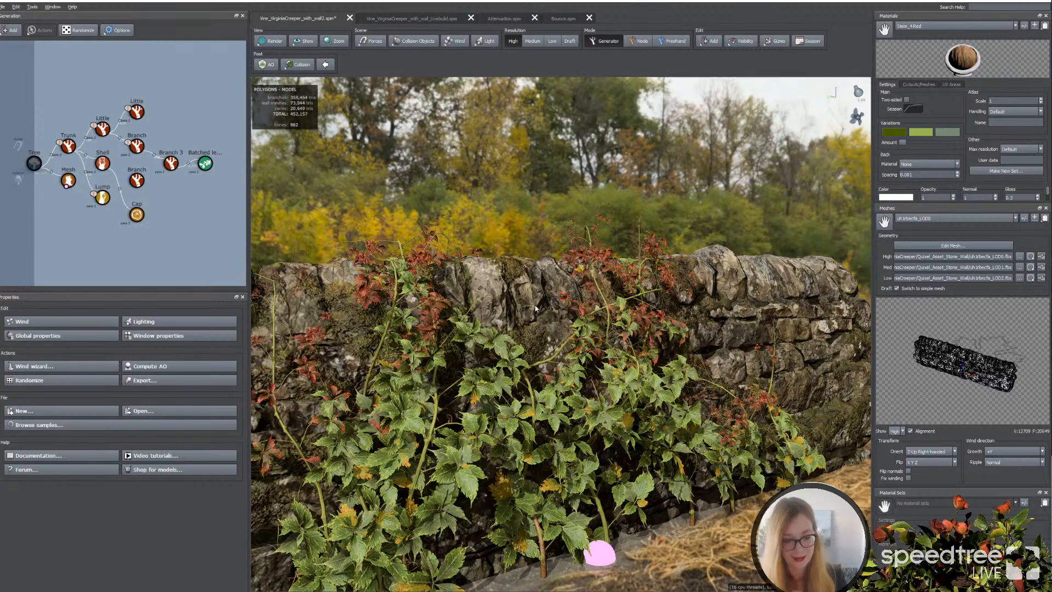
pyautogui.moveTo(532, 332)
pyautogui.mouseDown()
pyautogui.moveTo(507, 335)
pyautogui.moveTo(527, 334)
pyautogui.mouseUp()
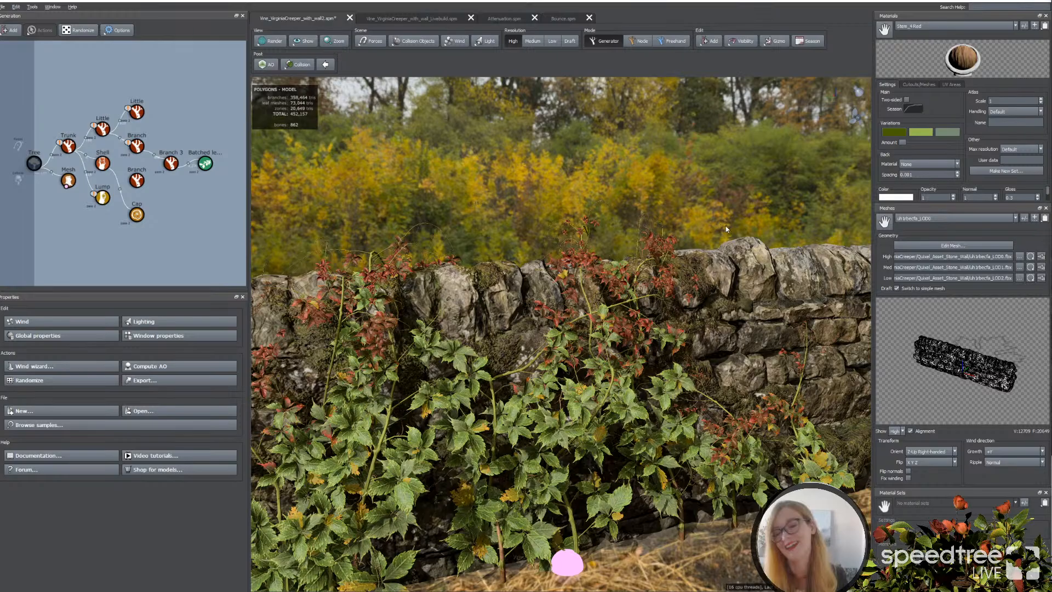
pyautogui.moveTo(725, 225); pyautogui.dragTo(548, 360)
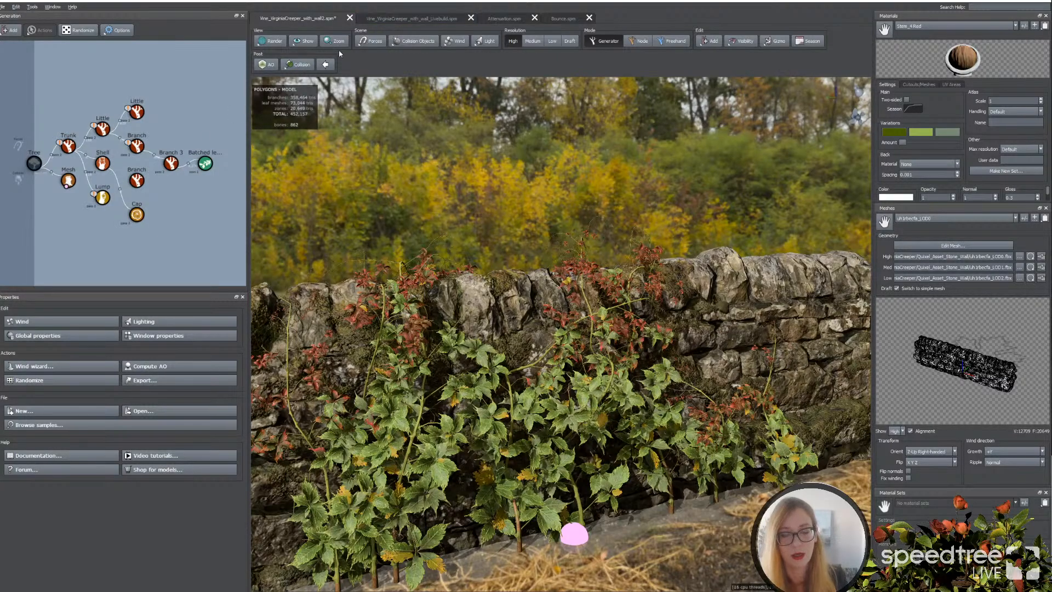
# Step: Switch to the Vine_VirginiaCreeper_with_wall_Livebuild file and review its material list and the stone wall's mesh files
pyautogui.click(386, 20)
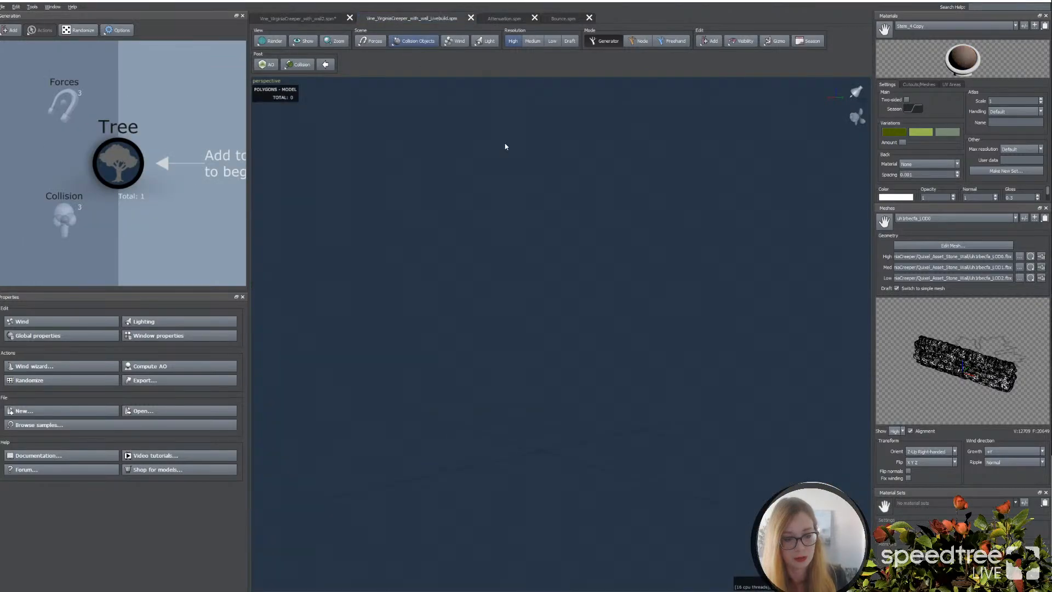
pyautogui.click(1024, 26)
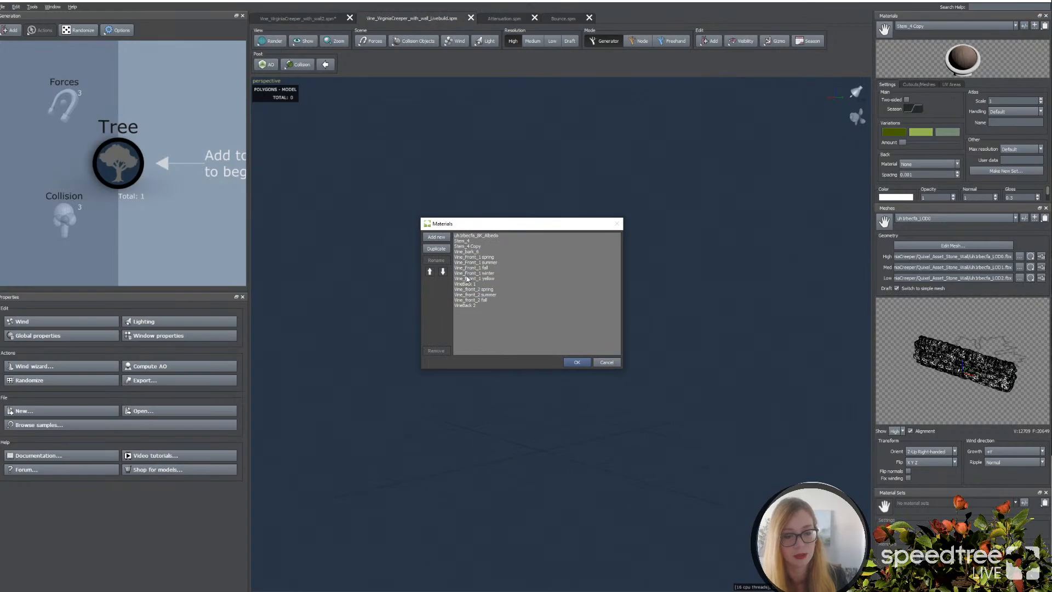
pyautogui.click(607, 362)
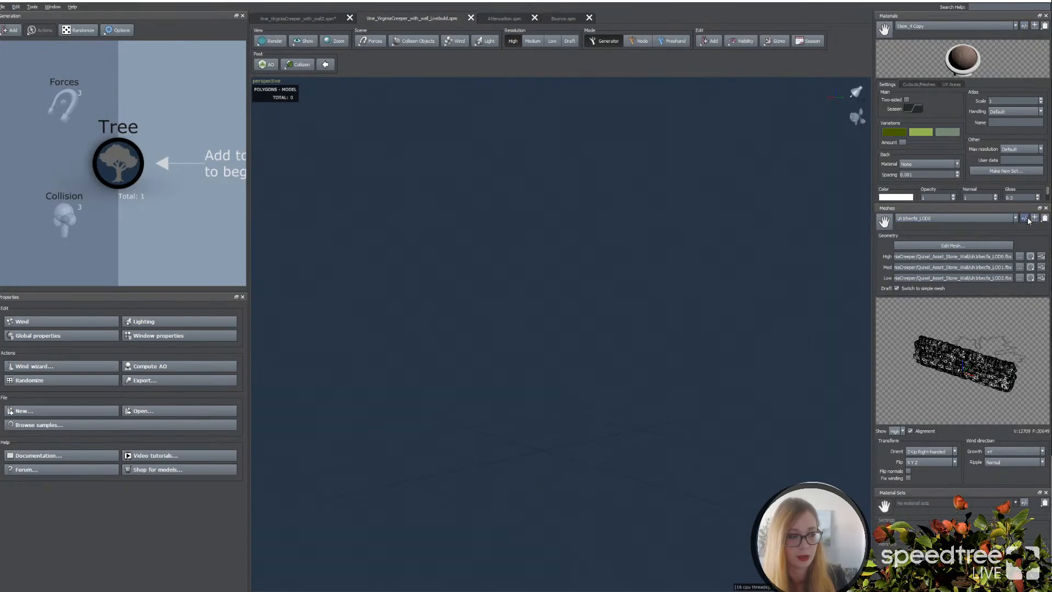
pyautogui.click(989, 267)
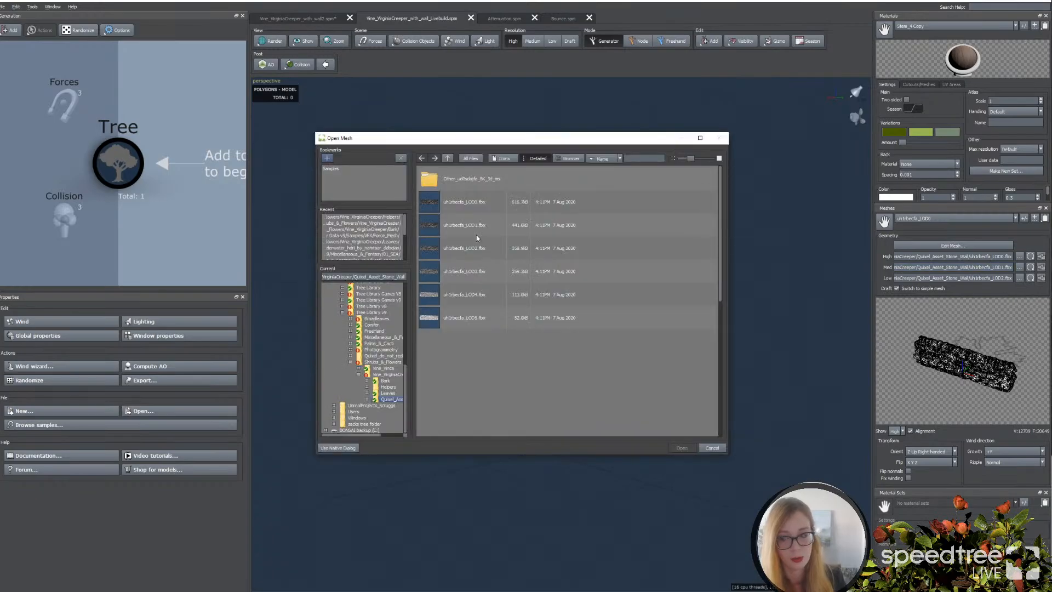
pyautogui.press('Escape')
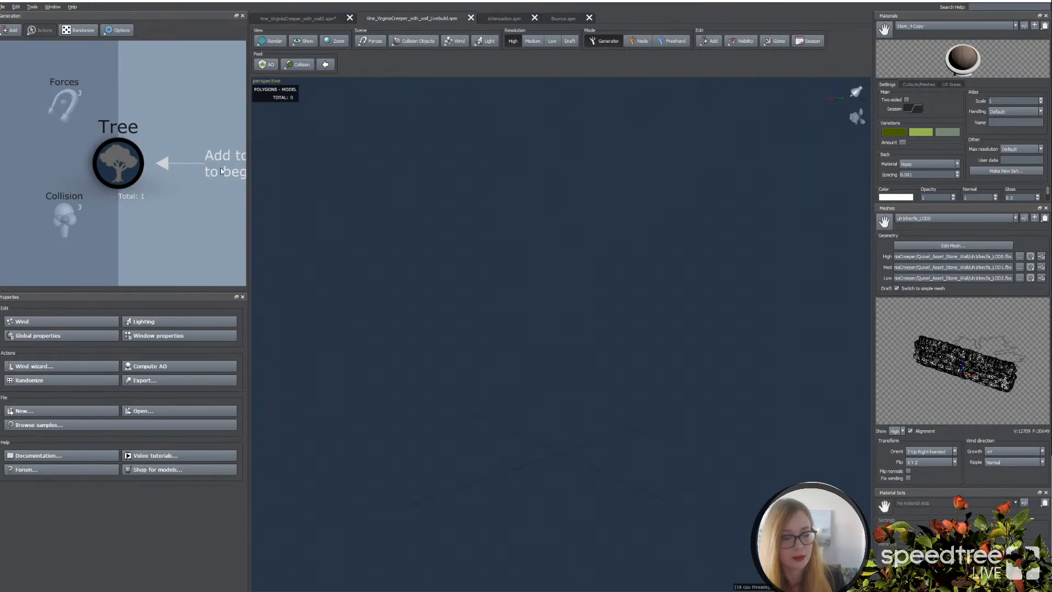
# Step: Add a photogrammetry Mesh generator to the tree and assign it the stone wall's 8K Albedo material
pyautogui.click(710, 41)
pyautogui.moveTo(729, 188)
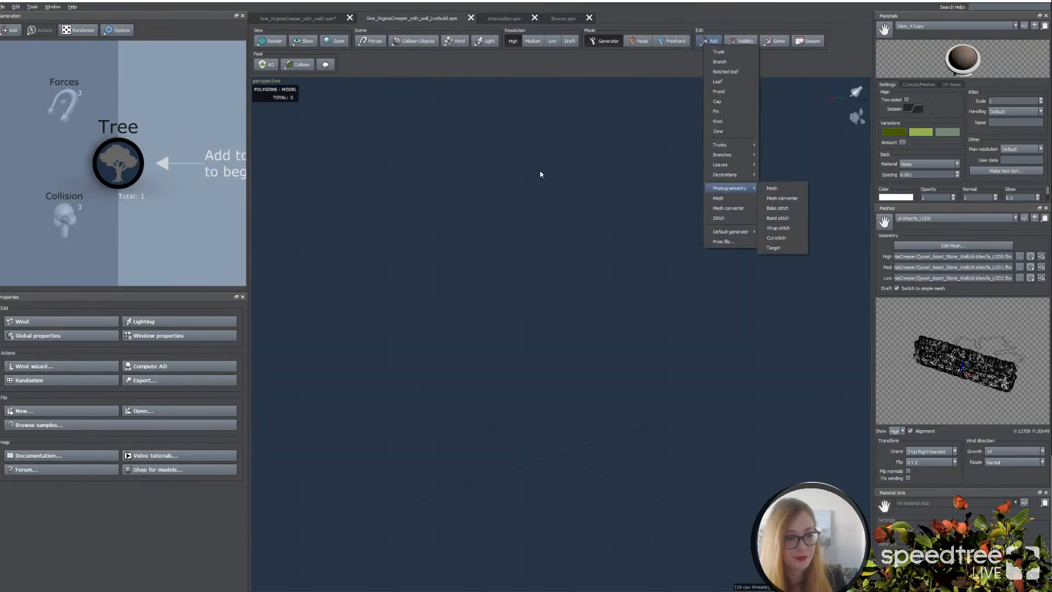
pyautogui.click(771, 188)
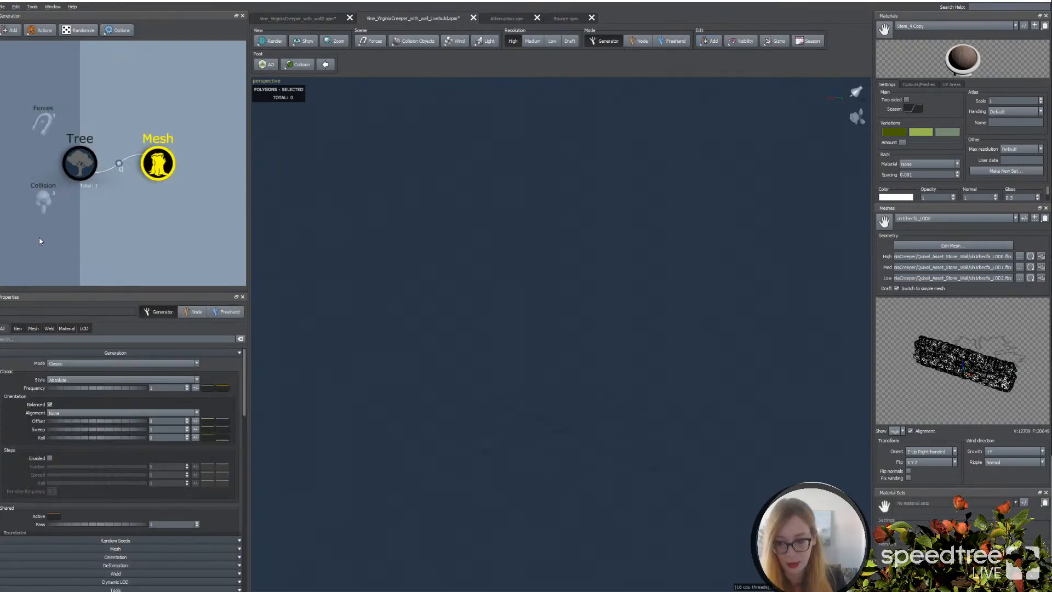
pyautogui.click(67, 328)
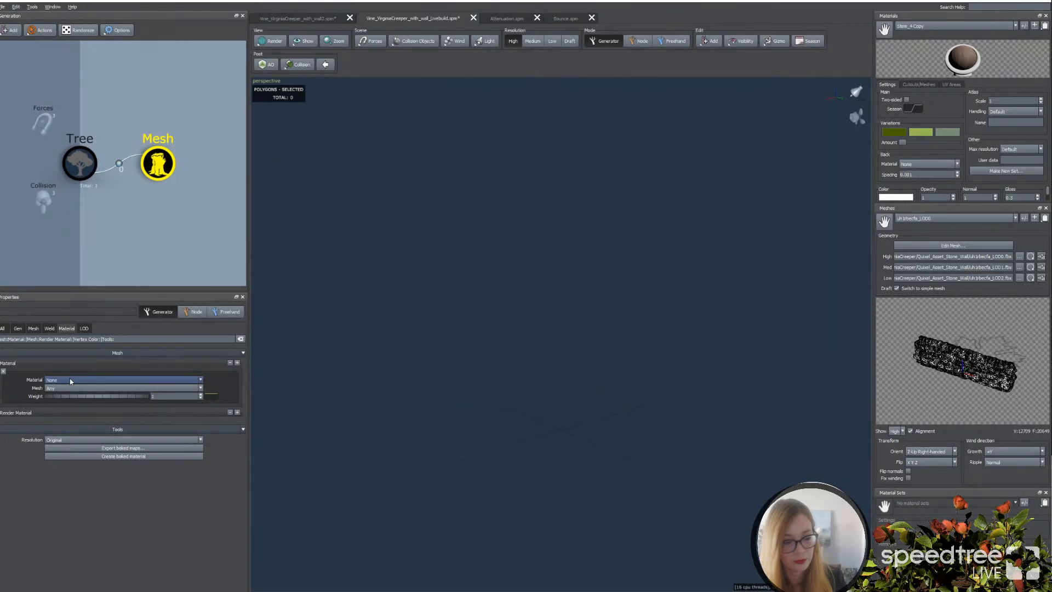
pyautogui.click(70, 380)
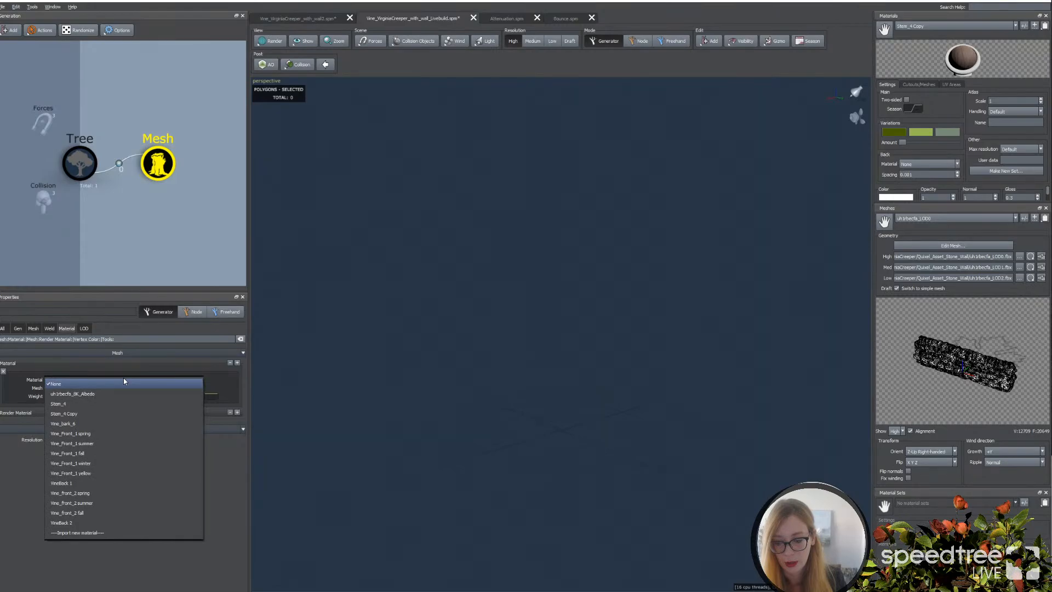
pyautogui.click(72, 394)
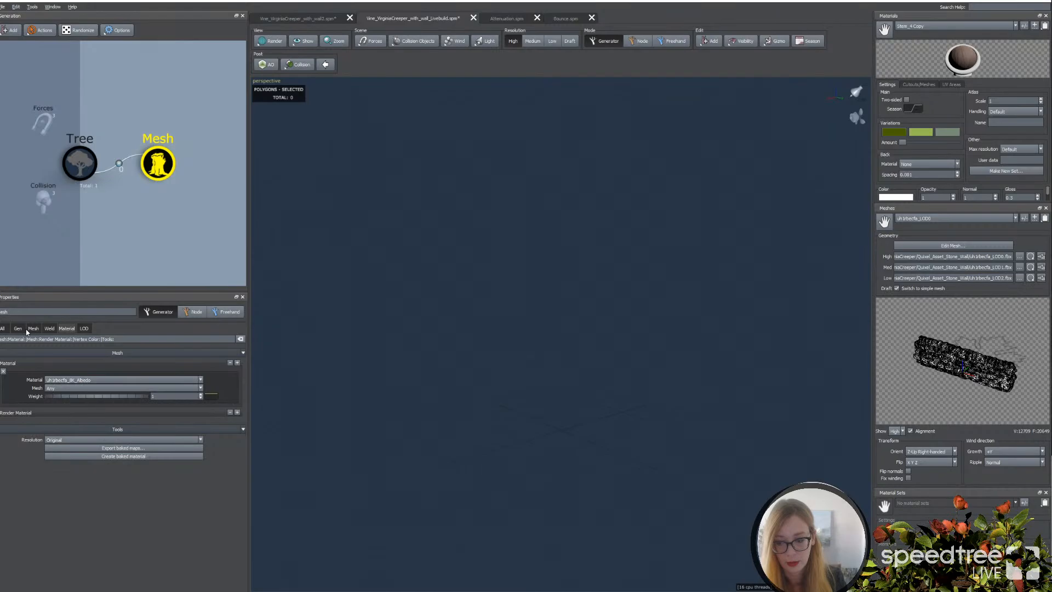
# Step: Set the Mesh generator's frequency to 1 and check which mesh is assigned to the stone wall material
pyautogui.click(24, 329)
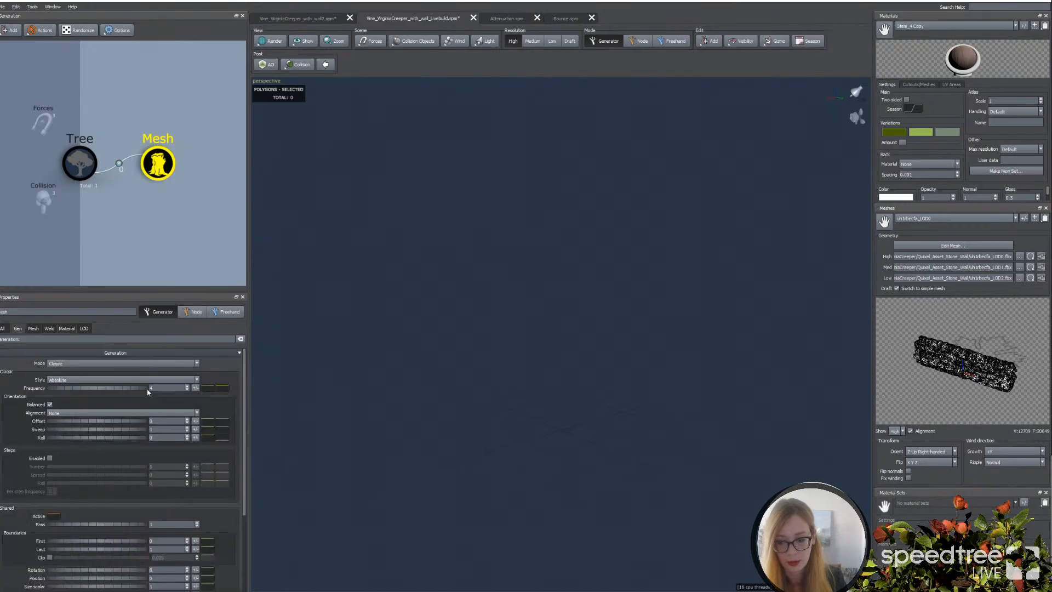
pyautogui.write('1')
pyautogui.moveTo(584, 373); pyautogui.dragTo(787, 343)
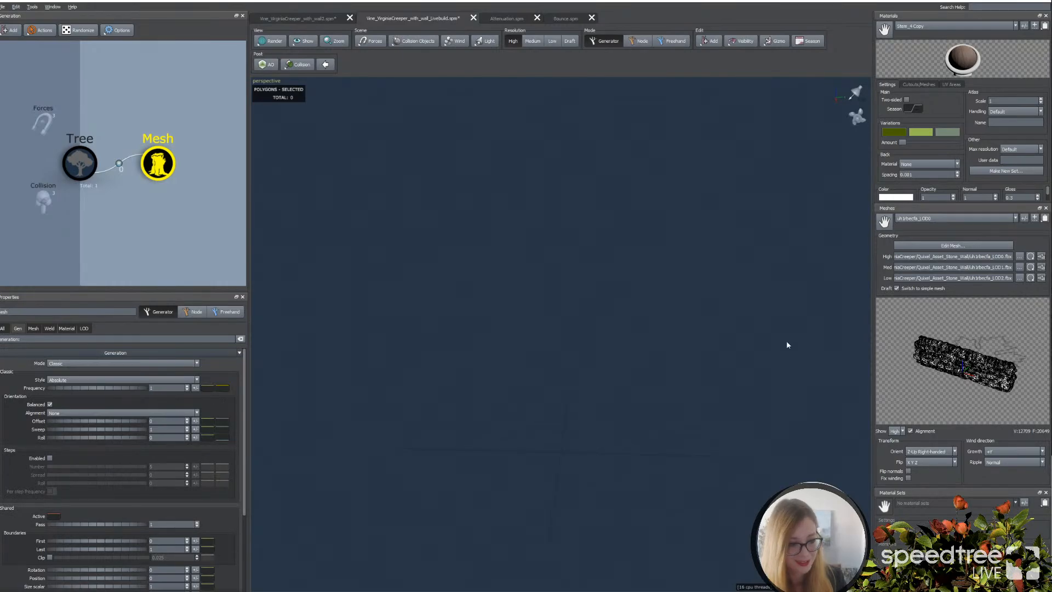
pyautogui.click(918, 84)
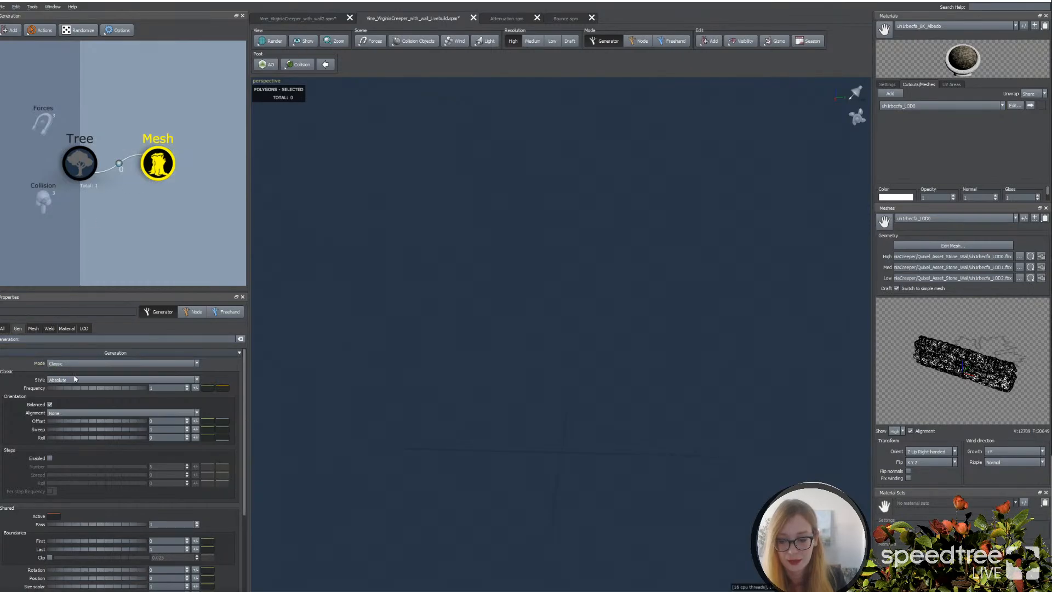
pyautogui.click(479, 406)
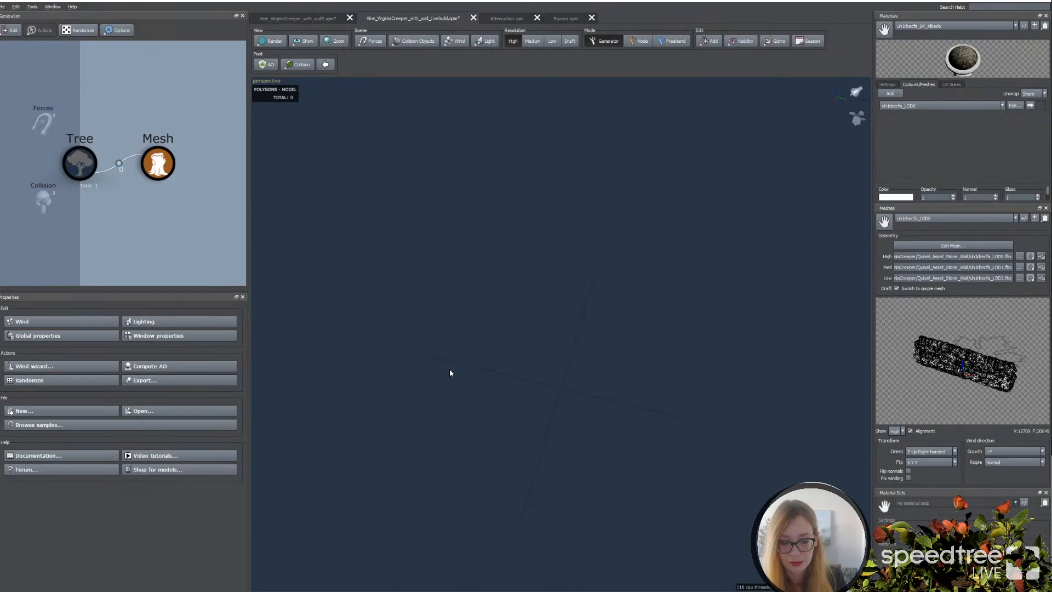
# Step: Close the Livebuild file without saving its changes
pyautogui.click(474, 18)
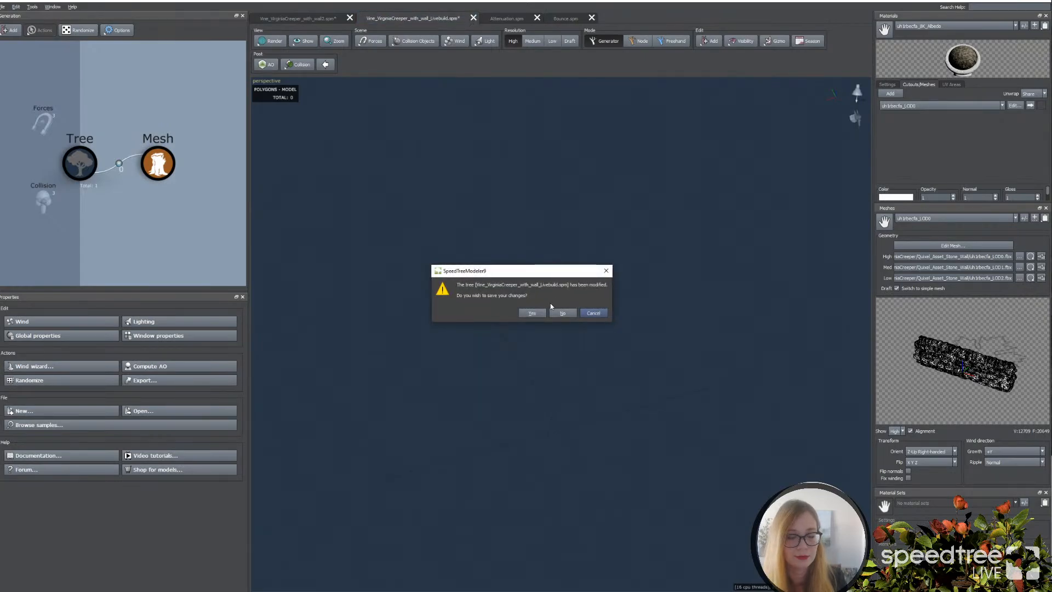
pyautogui.click(561, 313)
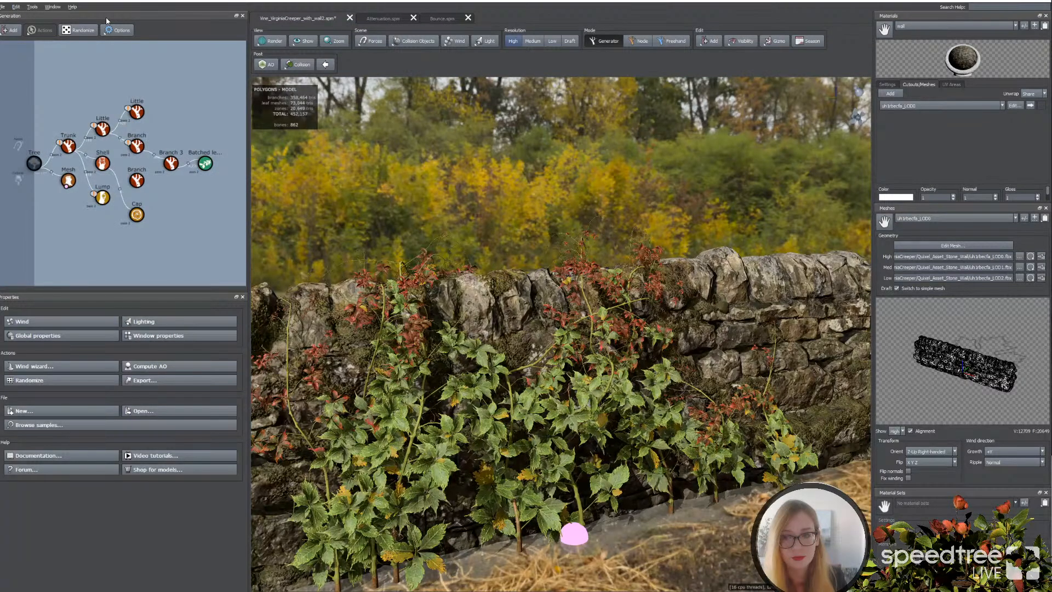
# Step: Save a copy of the finished vine and wall model as Vine_VirginiaCreeper_with_wall22
pyautogui.click(4, 7)
pyautogui.click(38, 75)
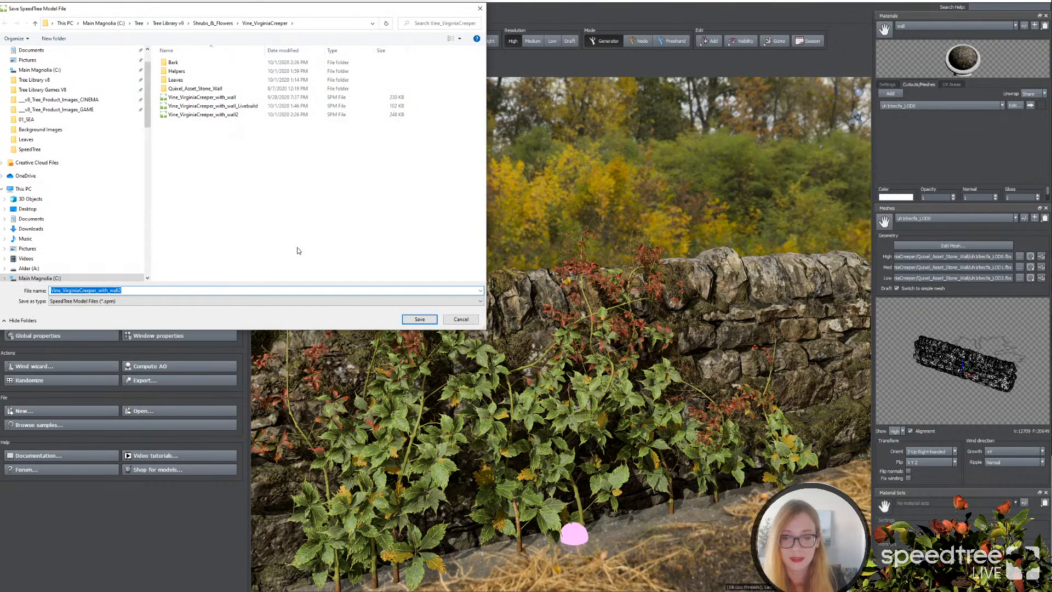
pyautogui.click(161, 291)
pyautogui.write('2')
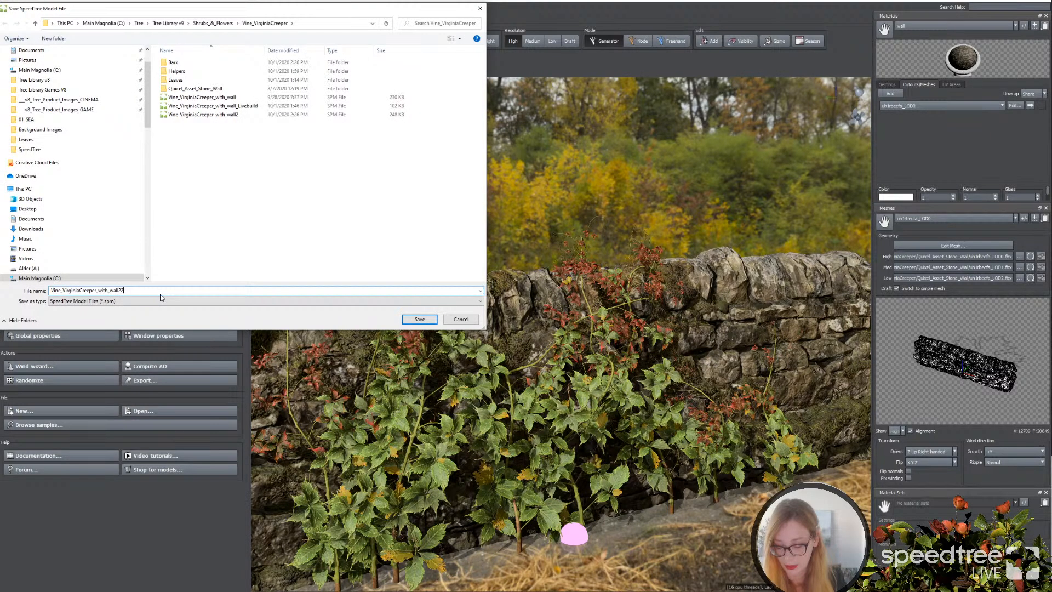
pyautogui.press('Return')
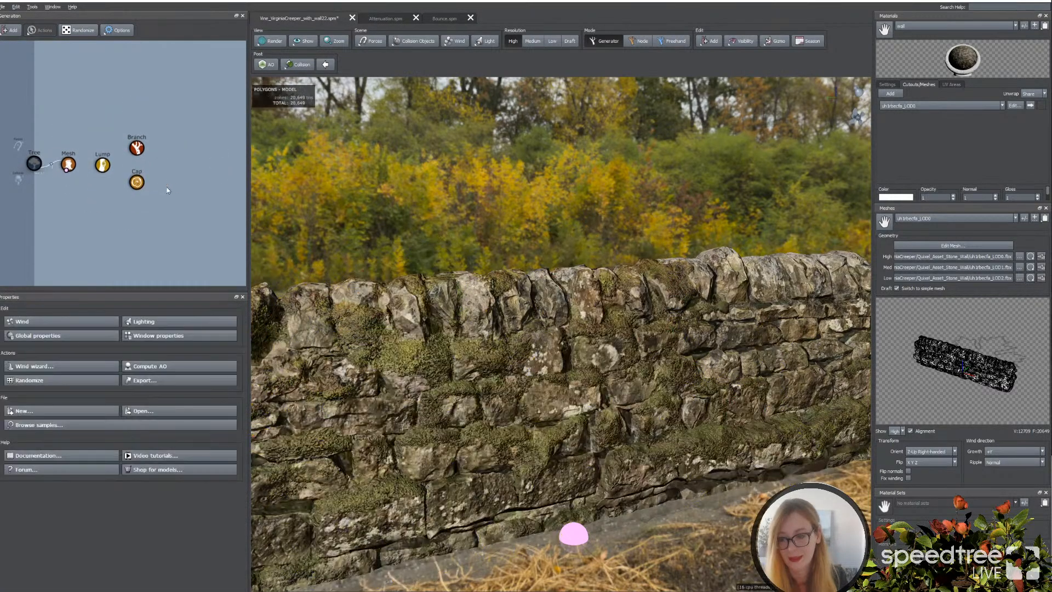
# Step: Delete the vine, lump, branch and cap generators, keeping only the Tree and the wall's Mesh generator
pyautogui.moveTo(98, 129); pyautogui.dragTo(167, 195)
pyautogui.press('Delete')
pyautogui.click(481, 301)
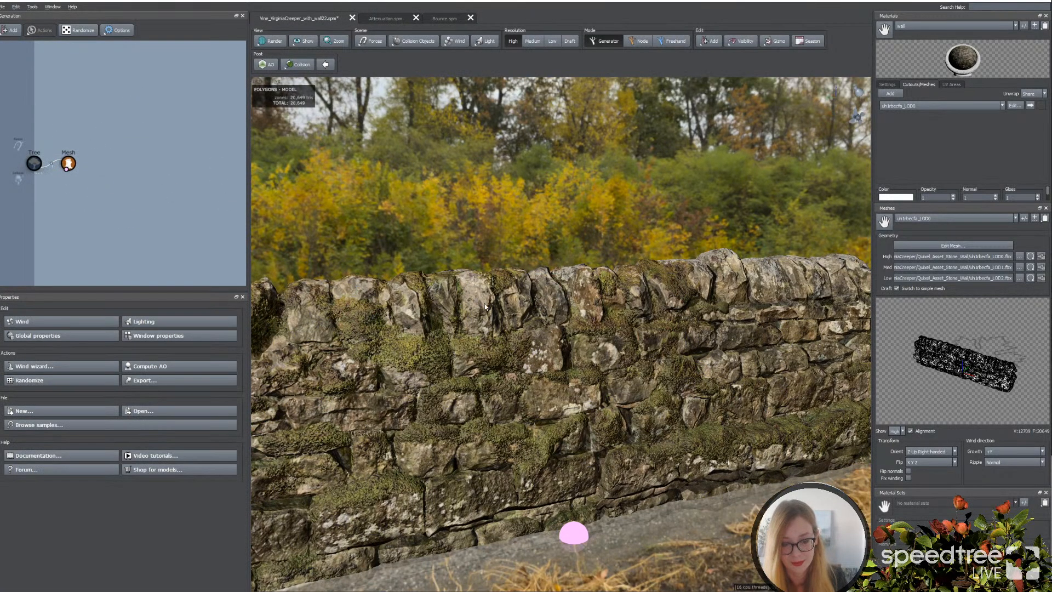
pyautogui.scroll(-4, 484, 307)
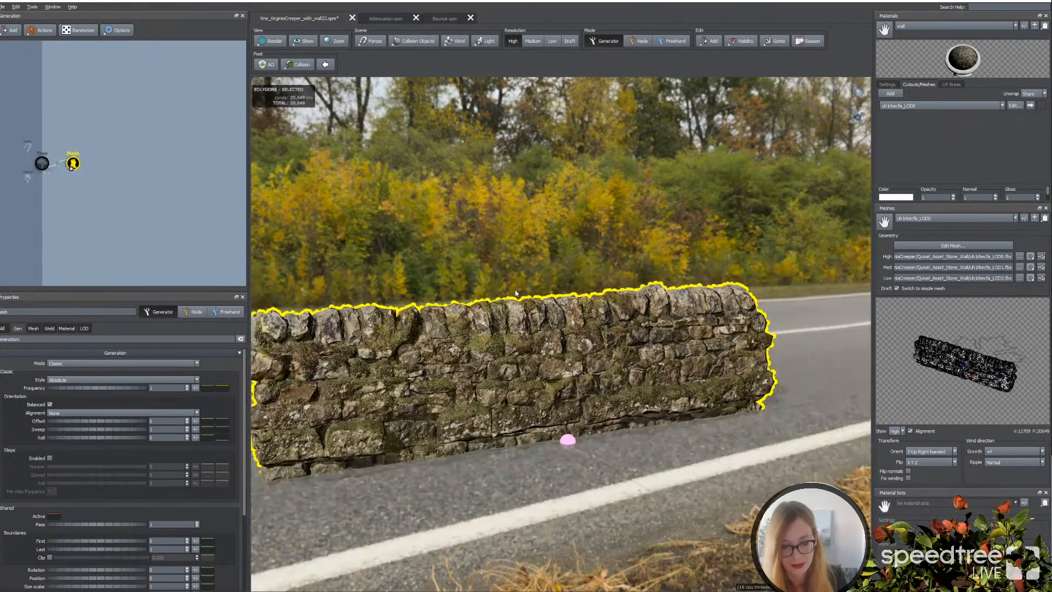
pyautogui.moveTo(484, 306)
pyautogui.mouseDown()
pyautogui.moveTo(455, 298)
pyautogui.moveTo(499, 302)
pyautogui.moveTo(491, 293)
pyautogui.mouseUp()
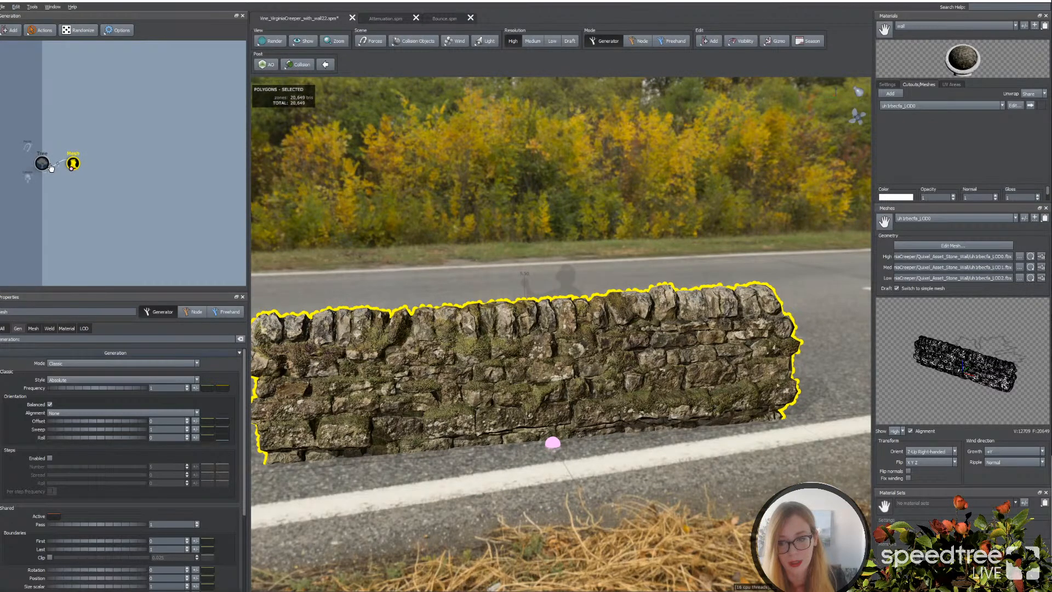
pyautogui.moveTo(478, 323)
pyautogui.mouseDown()
pyautogui.moveTo(488, 323)
pyautogui.moveTo(478, 323)
pyautogui.mouseUp()
# Step: Change the viewport background style to Ambient light
pyautogui.click(172, 212)
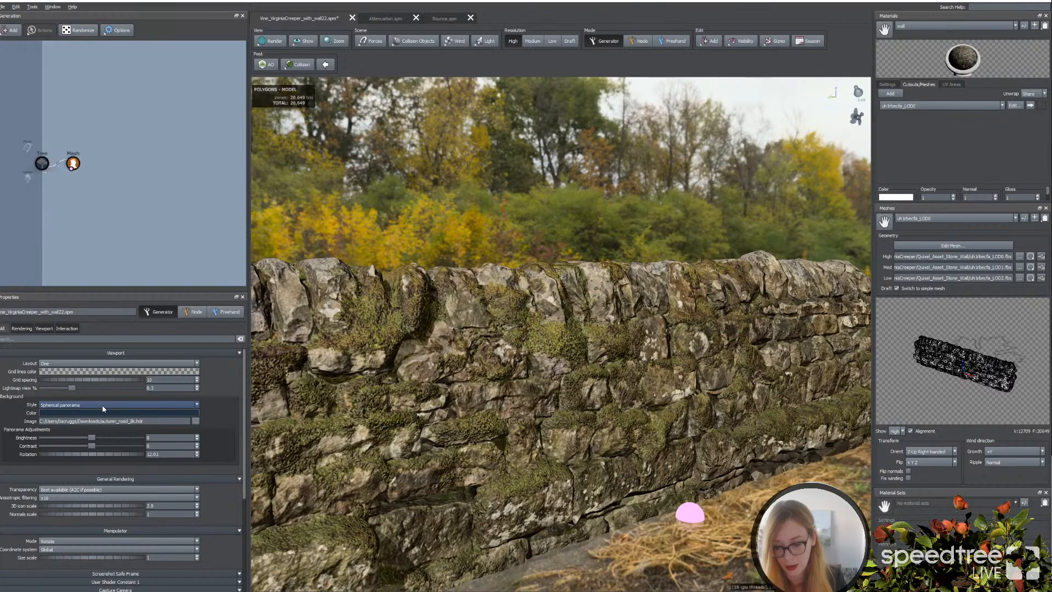
pyautogui.press('Escape')
pyautogui.click(153, 336)
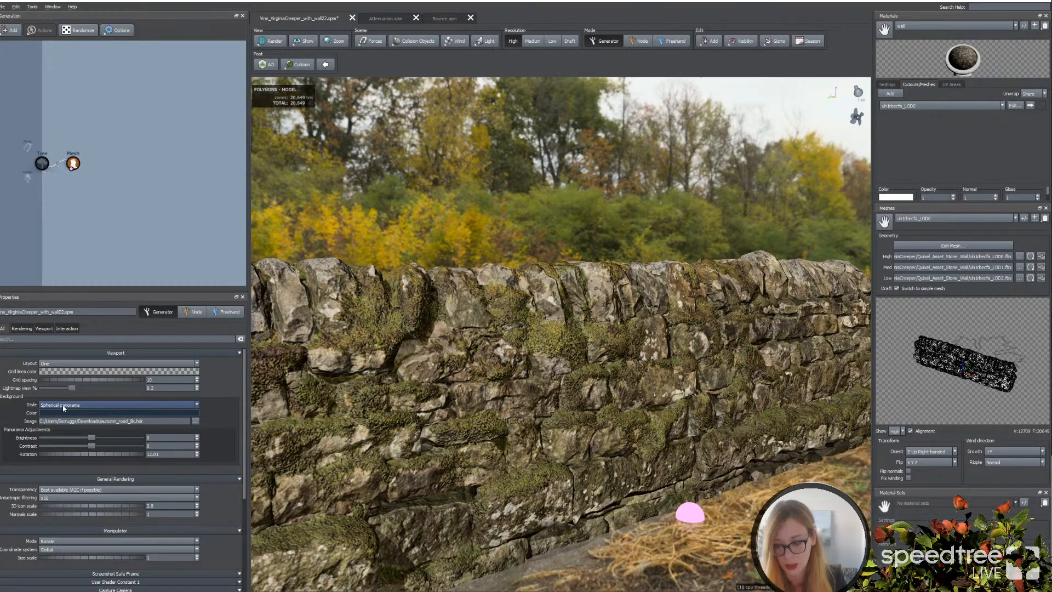
pyautogui.scroll(2, 64, 407)
pyautogui.click(69, 407)
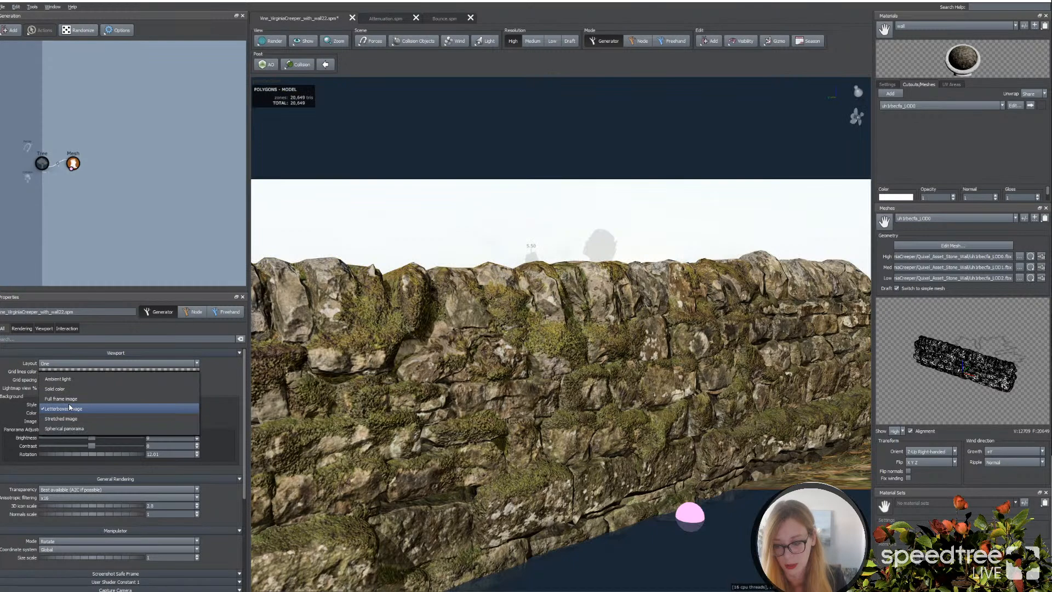
pyautogui.click(58, 379)
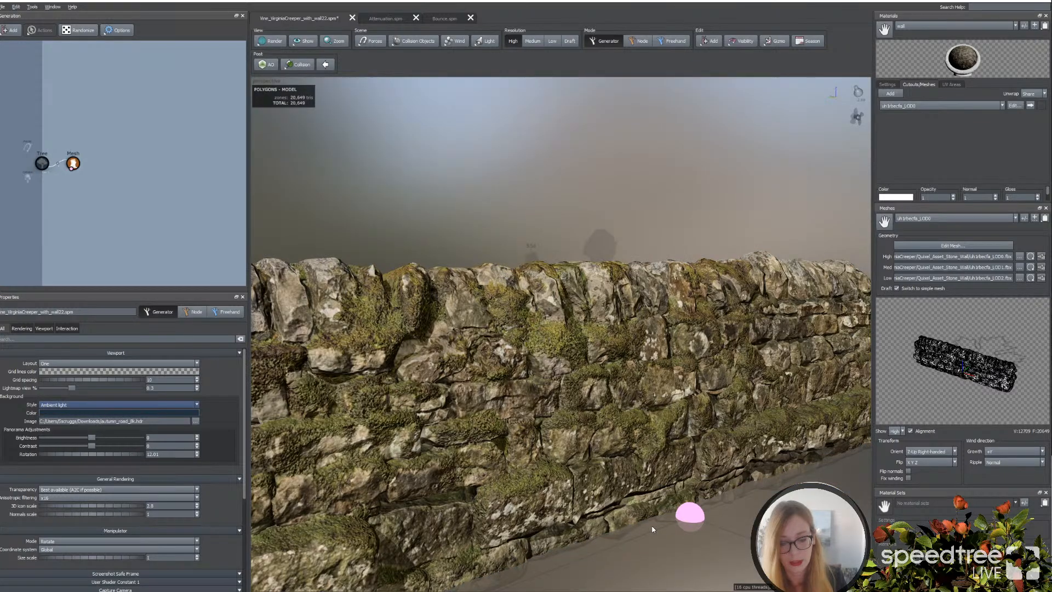
pyautogui.click(515, 519)
# Step: Set the directional light's intensity to 2 and select the light itself in the viewport
pyautogui.click(153, 320)
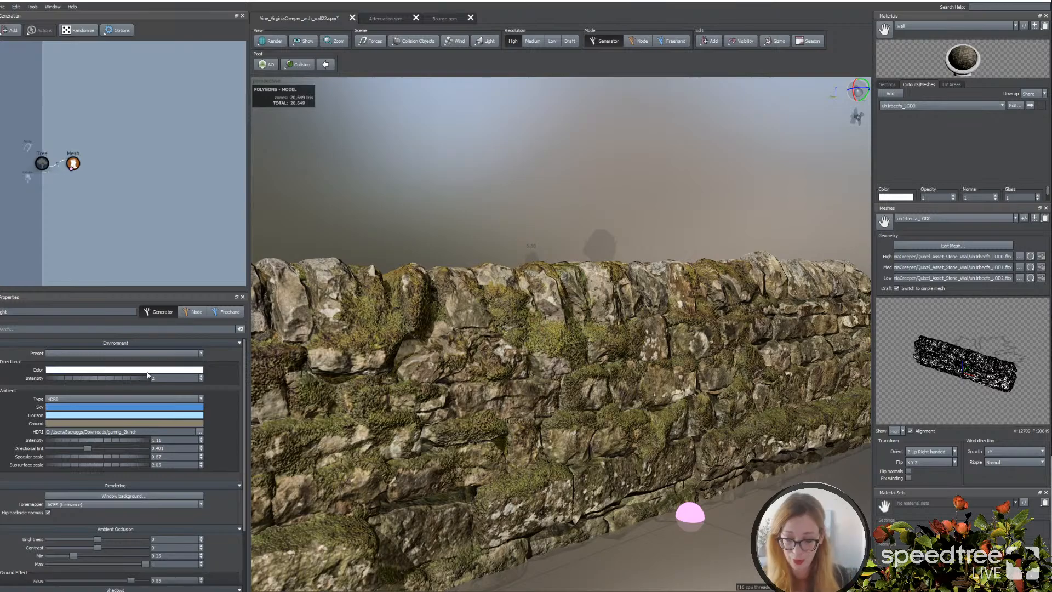
pyautogui.moveTo(513, 424); pyautogui.dragTo(512, 418, button='middle')
pyautogui.moveTo(511, 418); pyautogui.dragTo(512, 425)
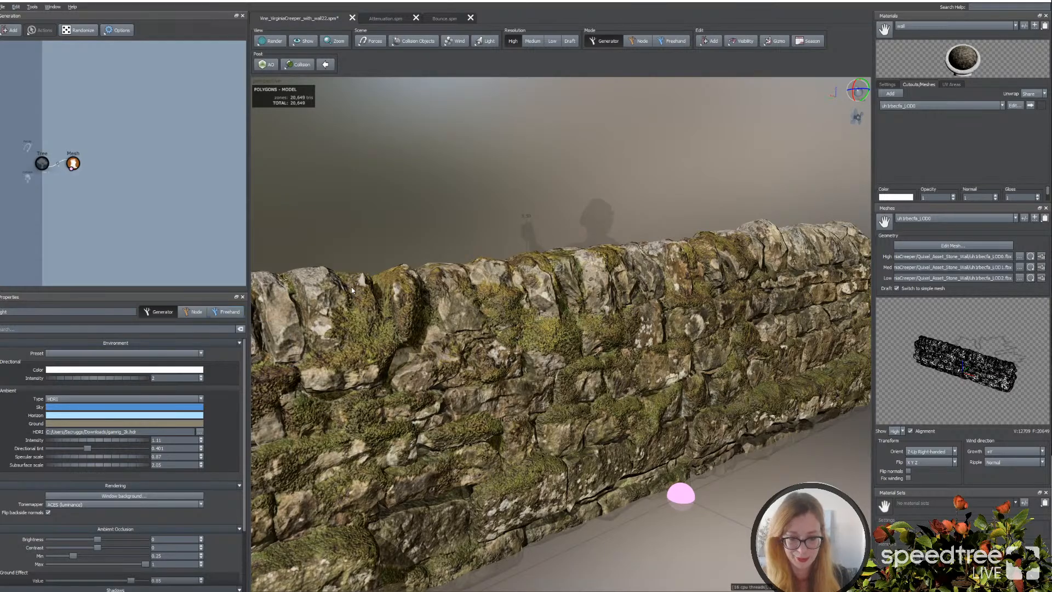
pyautogui.scroll(-2, 436, 283)
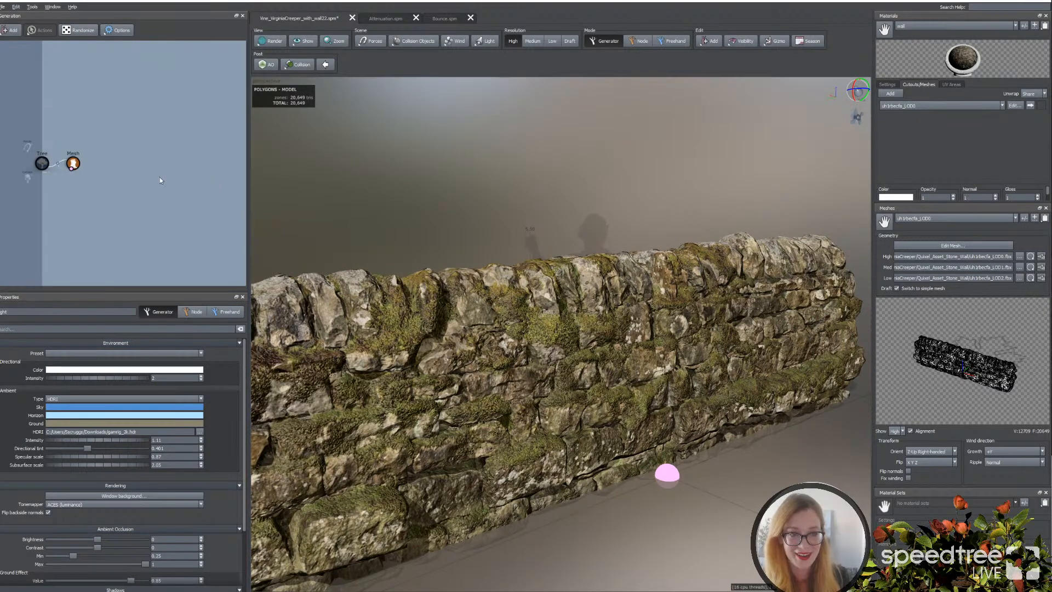
pyautogui.click(238, 204)
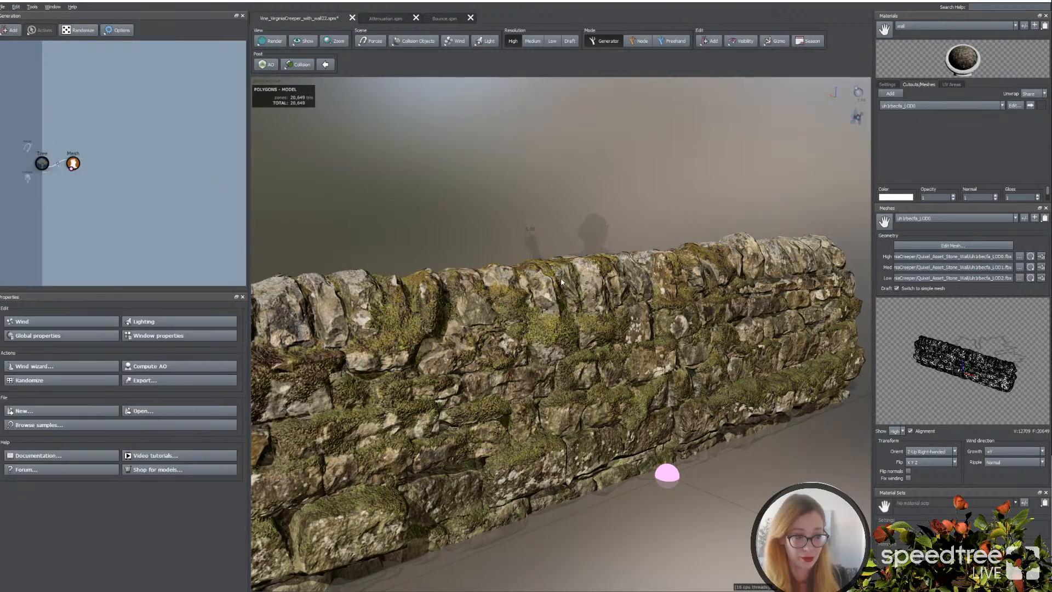
pyautogui.click(856, 91)
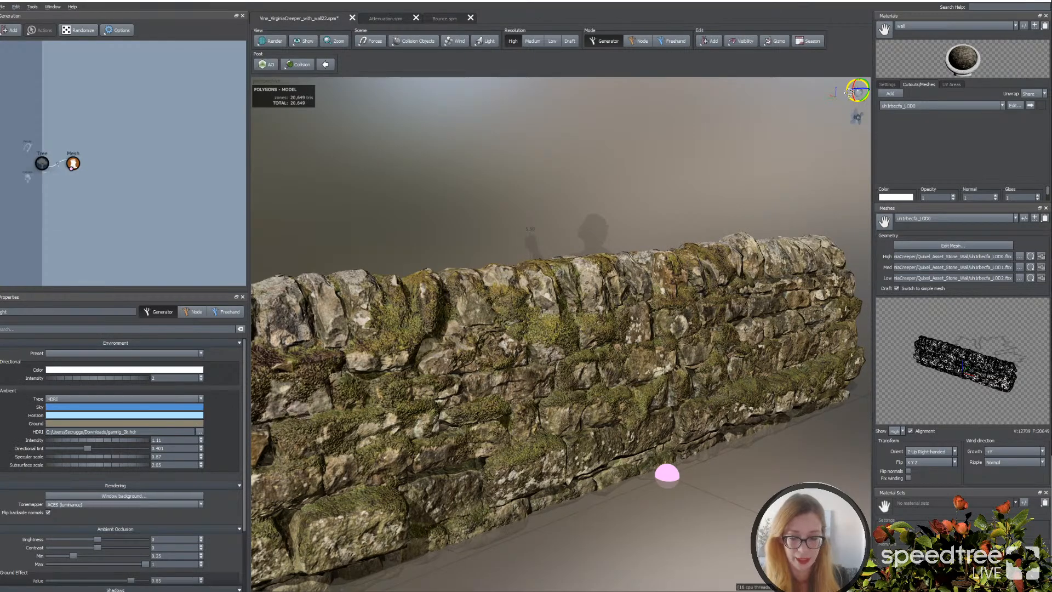
pyautogui.click(180, 233)
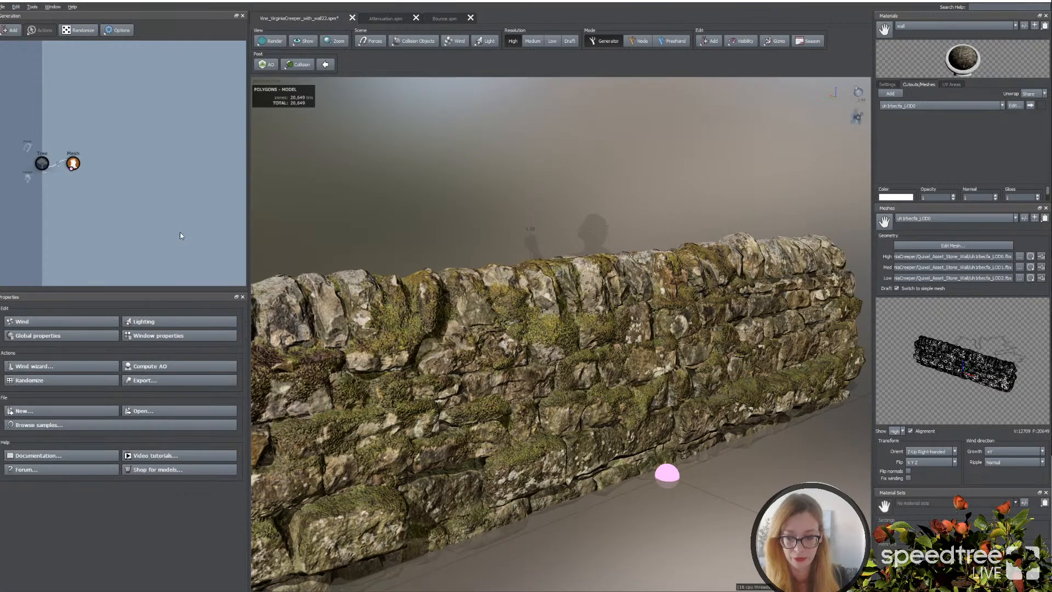
pyautogui.click(154, 327)
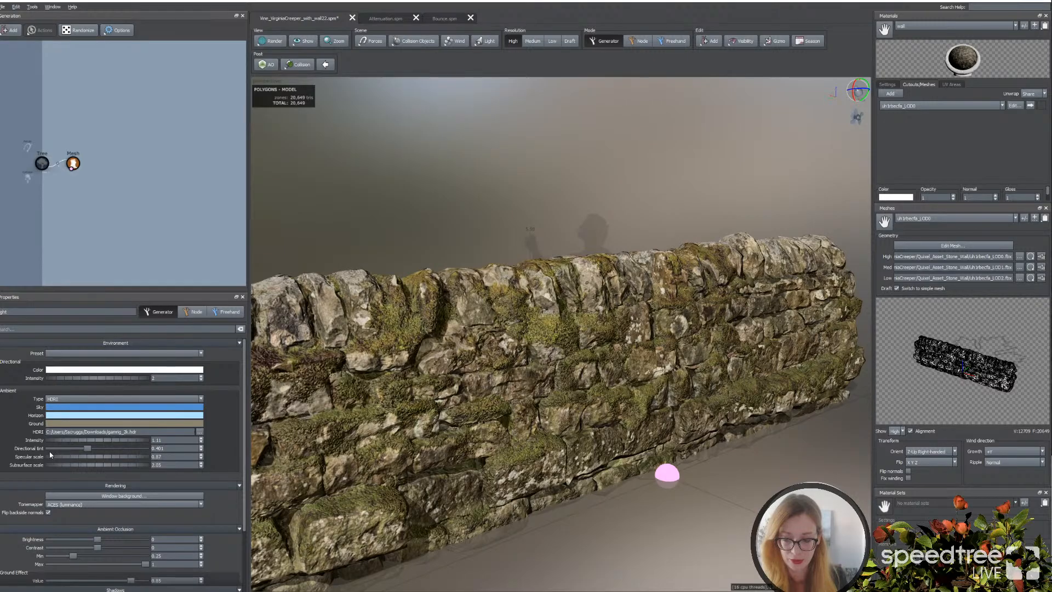
pyautogui.moveTo(372, 460); pyautogui.dragTo(338, 466)
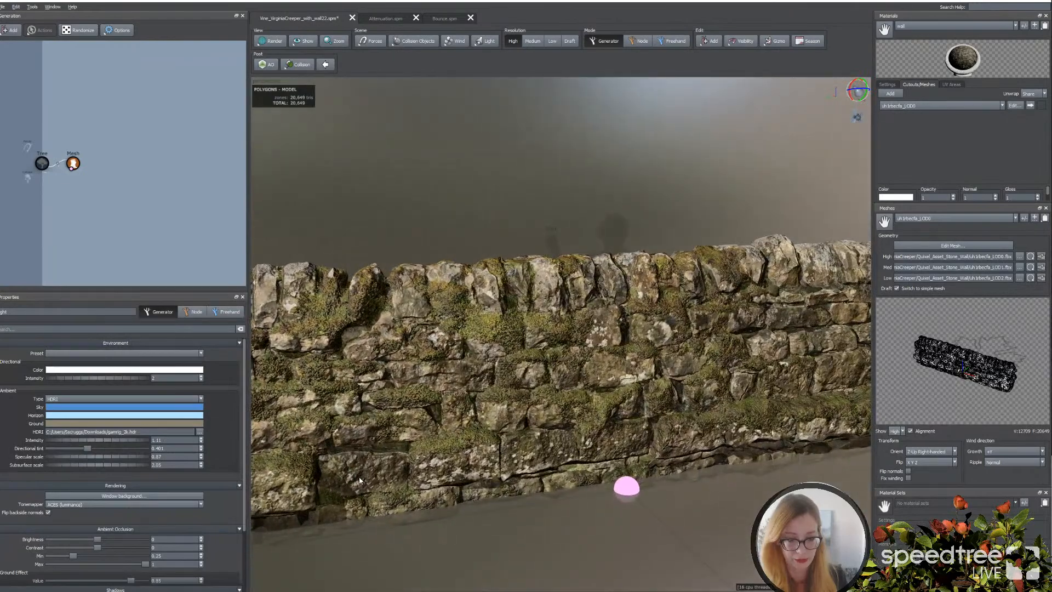
# Step: Add a Trunk generator to the Tree, hide the wall's Mesh generator, and select the Trunk for editing
pyautogui.click(139, 191)
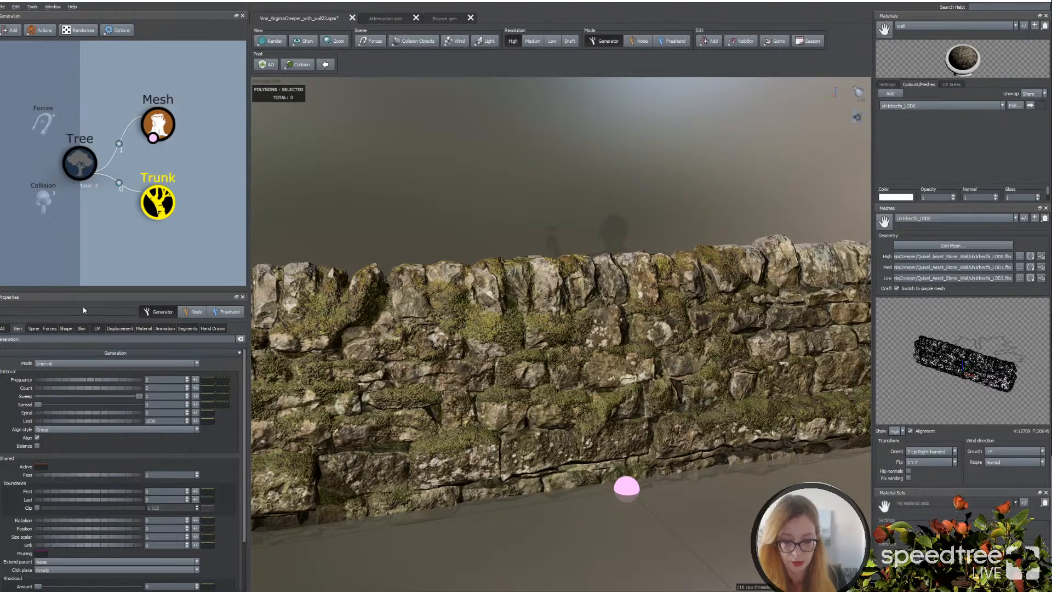
pyautogui.scroll(-1, 320, 313)
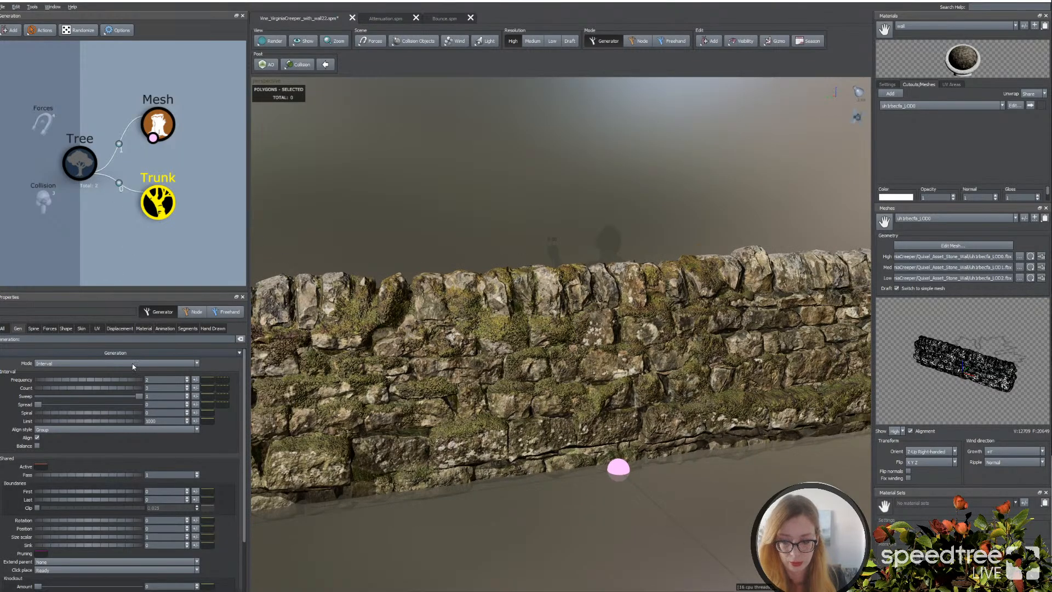
pyautogui.click(161, 127)
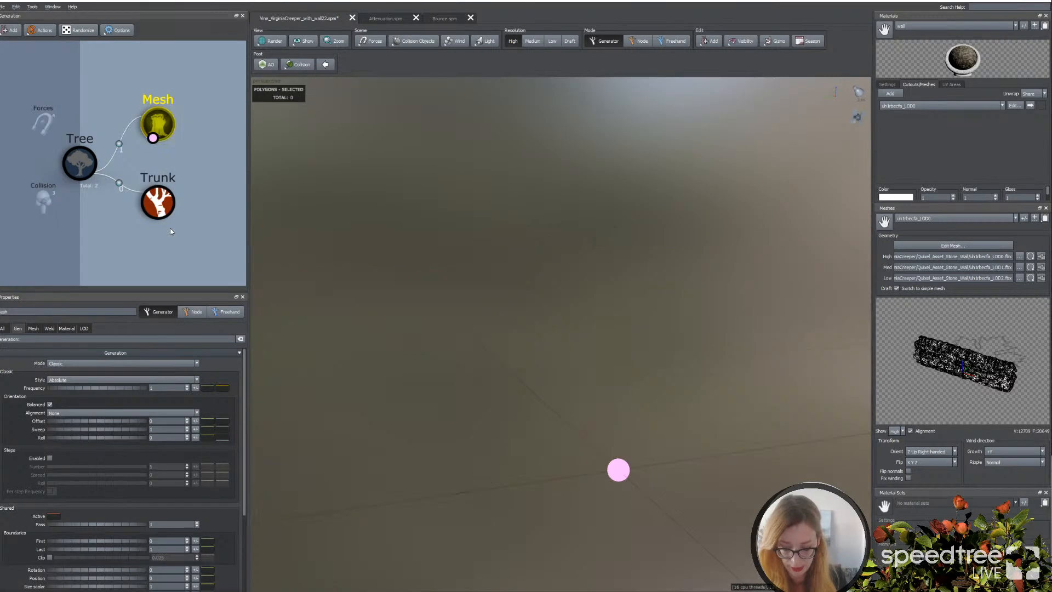
pyautogui.click(158, 202)
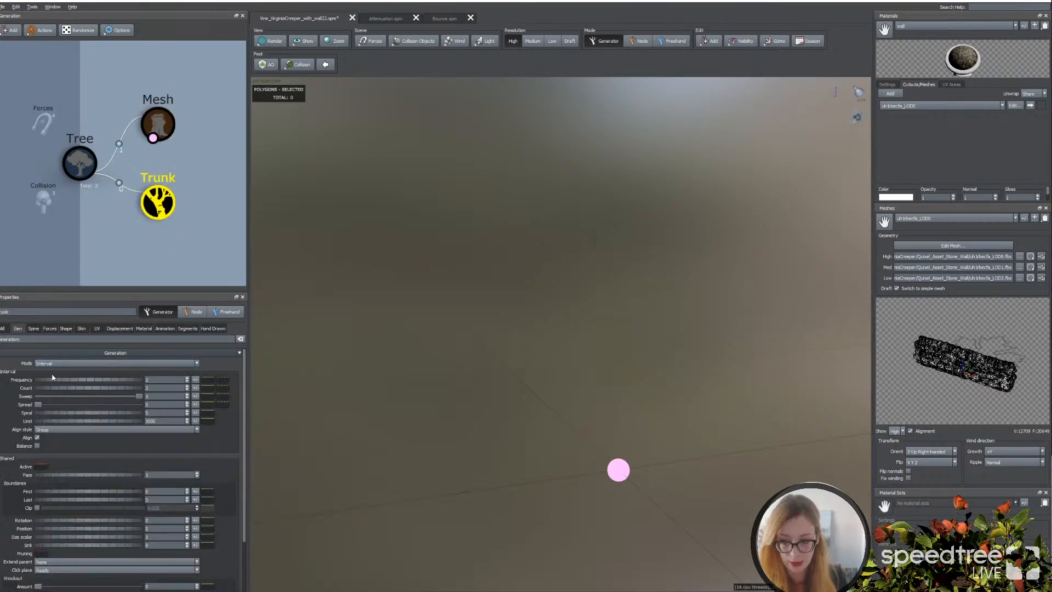
# Step: Set the Trunk generator's interval frequency to 5.28 and its Last boundary to 1 to generate a row of trunks
pyautogui.moveTo(53, 377); pyautogui.dragTo(181, 387)
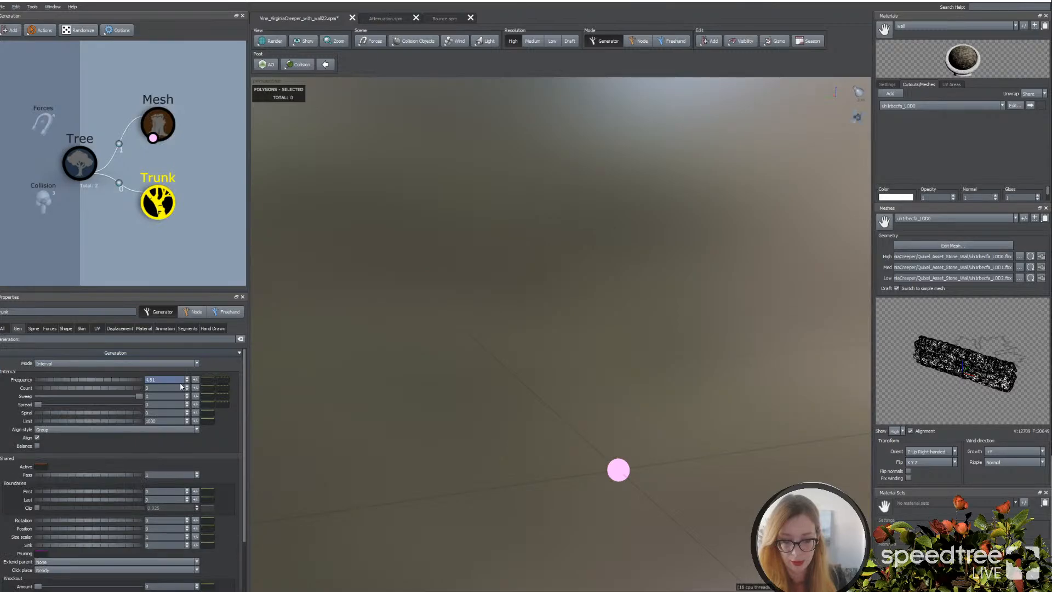
pyautogui.scroll(-2, 382, 400)
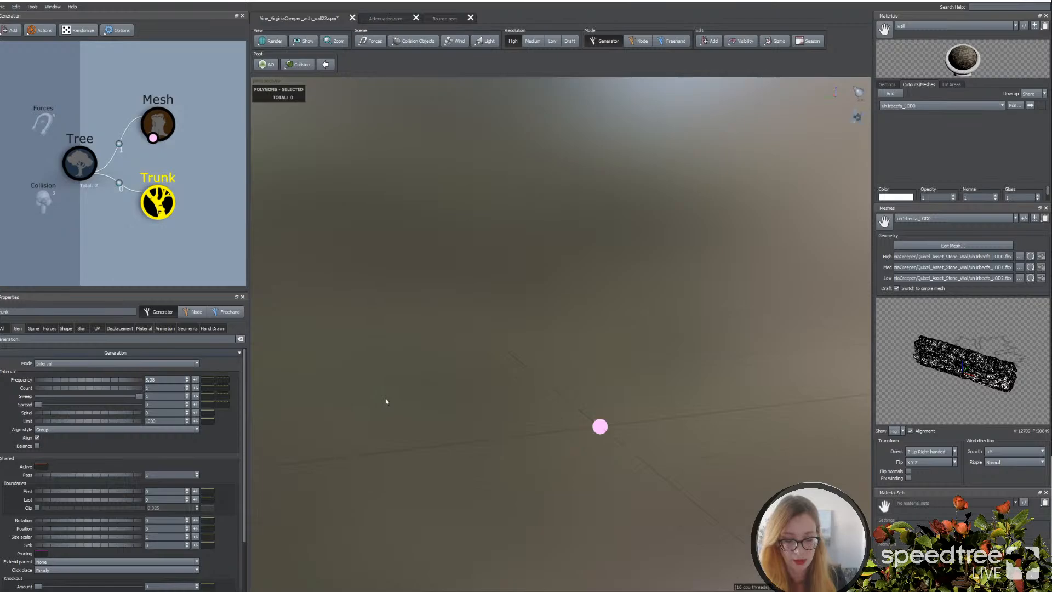
pyautogui.scroll(-2, 386, 401)
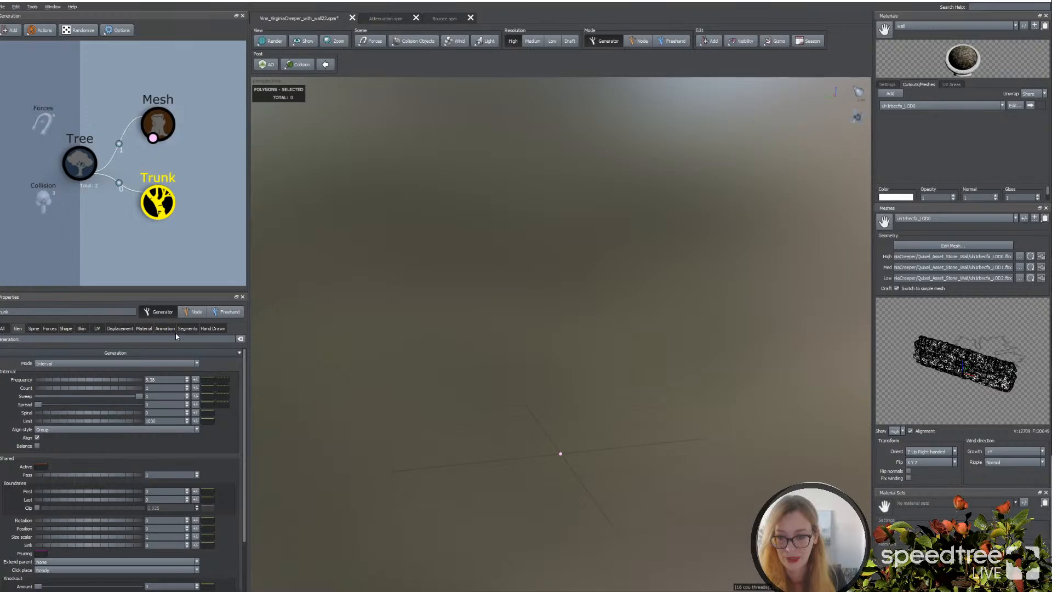
pyautogui.hotkey('ctrl', 'z')
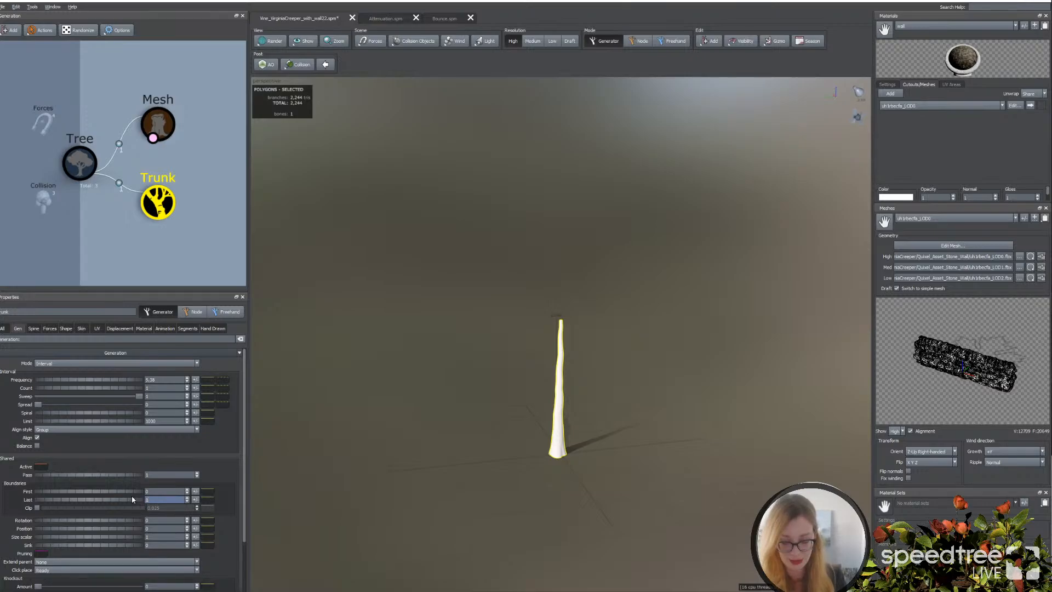
pyautogui.press('Return')
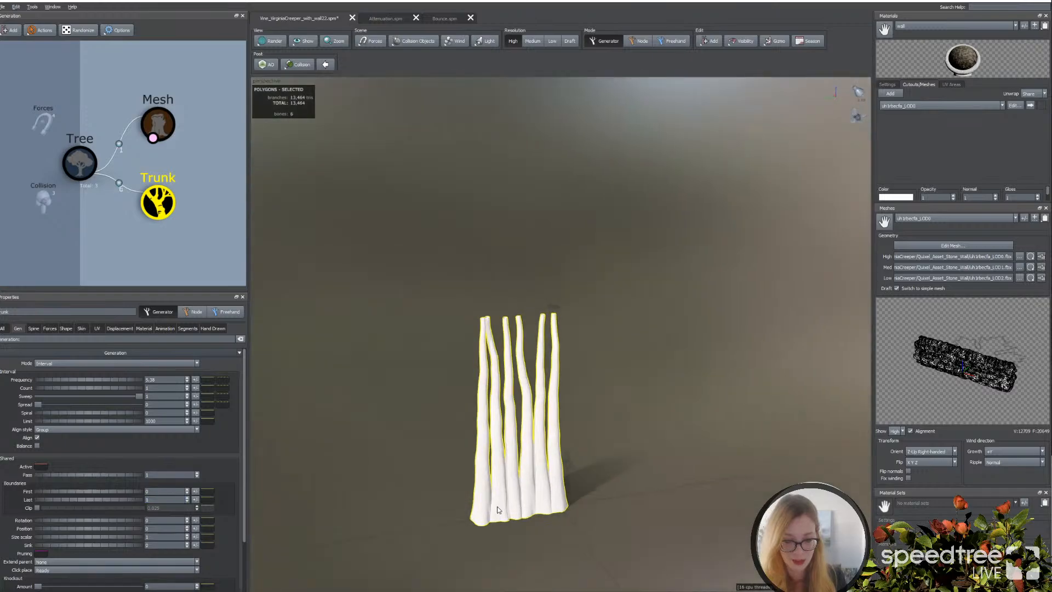
# Step: Unhide the wall's Mesh generator so the trunks and the wall show together
pyautogui.click(156, 124)
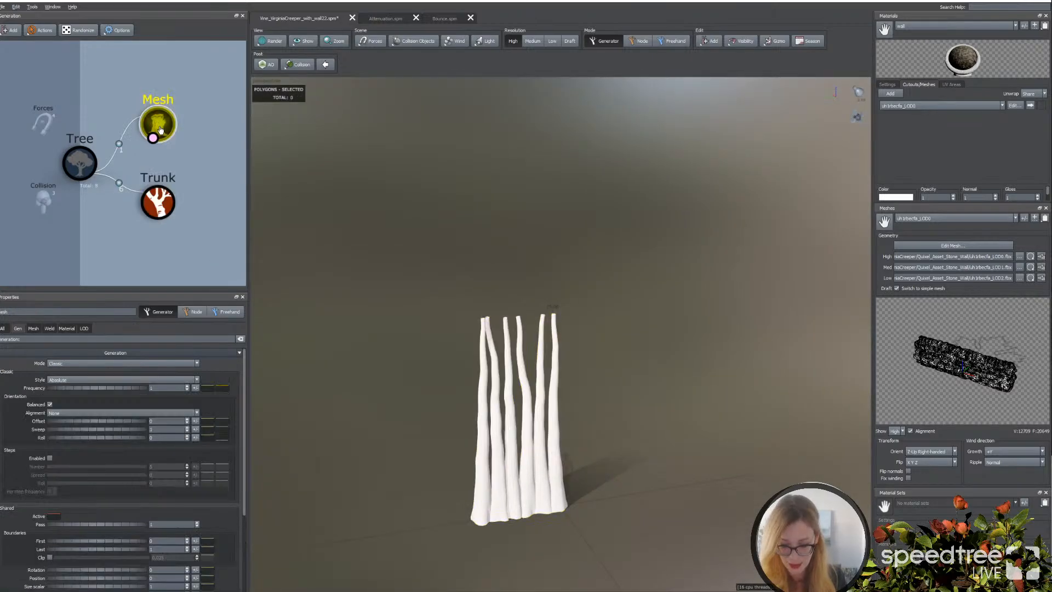
pyautogui.scroll(5, 650, 368)
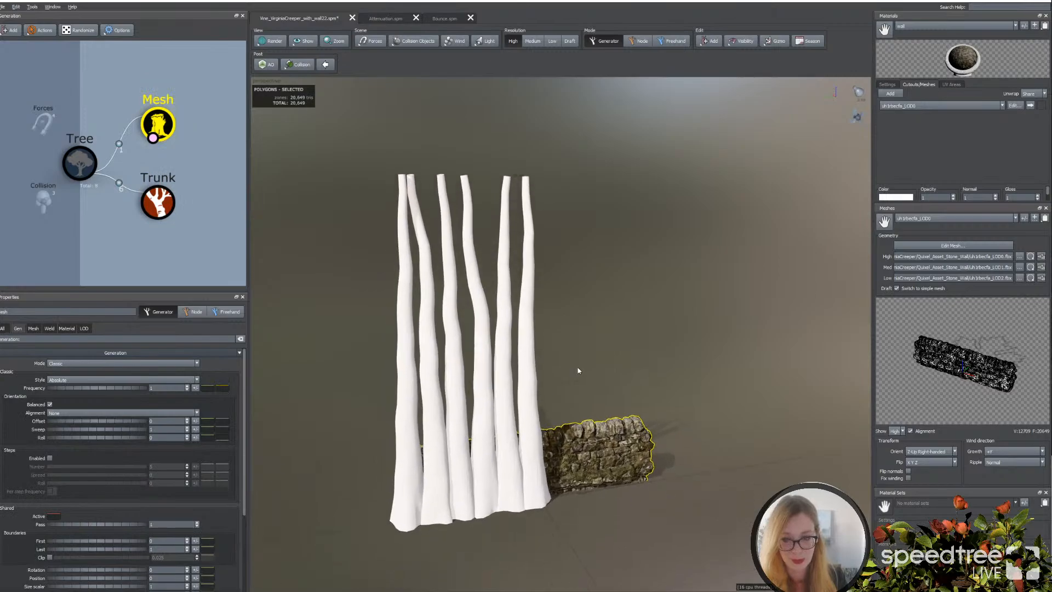
pyautogui.moveTo(577, 368); pyautogui.dragTo(590, 354)
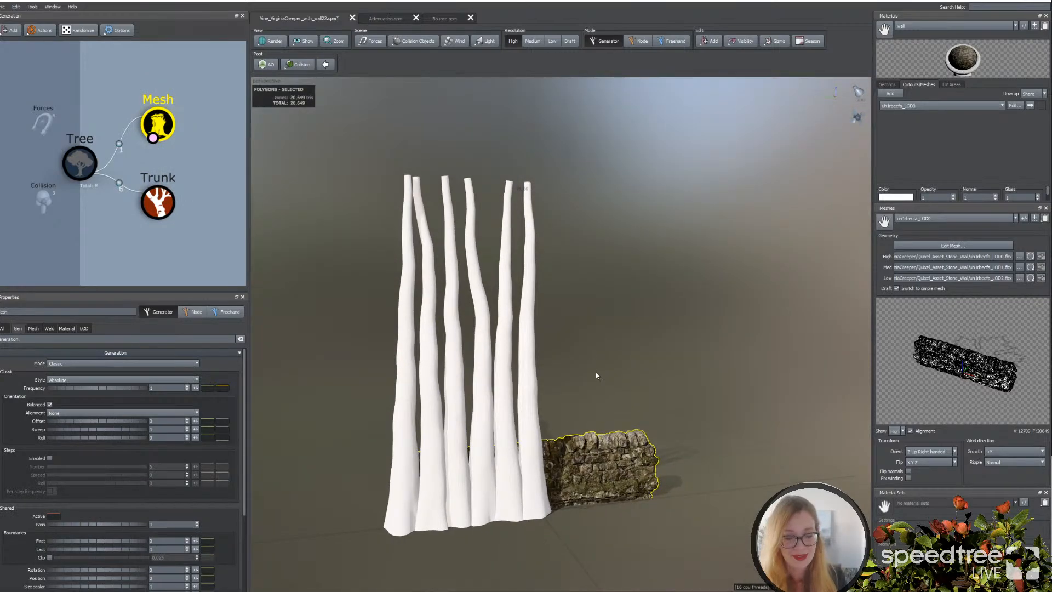
# Step: Set the Trunk generator's interval count to 2
pyautogui.click(476, 459)
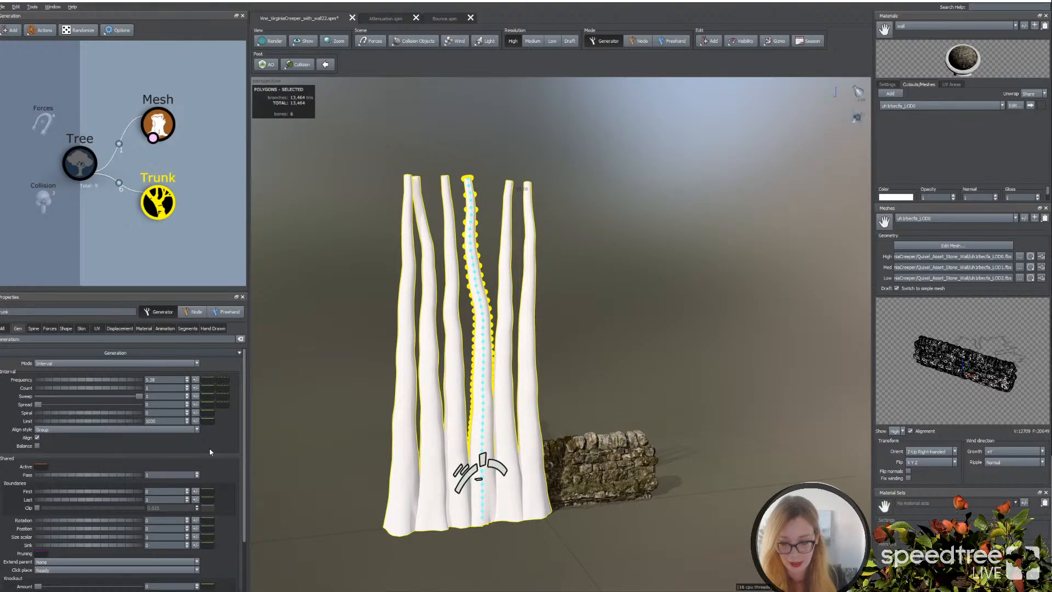
pyautogui.moveTo(641, 565)
pyautogui.mouseDown()
pyautogui.moveTo(568, 558)
pyautogui.moveTo(665, 553)
pyautogui.moveTo(651, 551)
pyautogui.mouseUp()
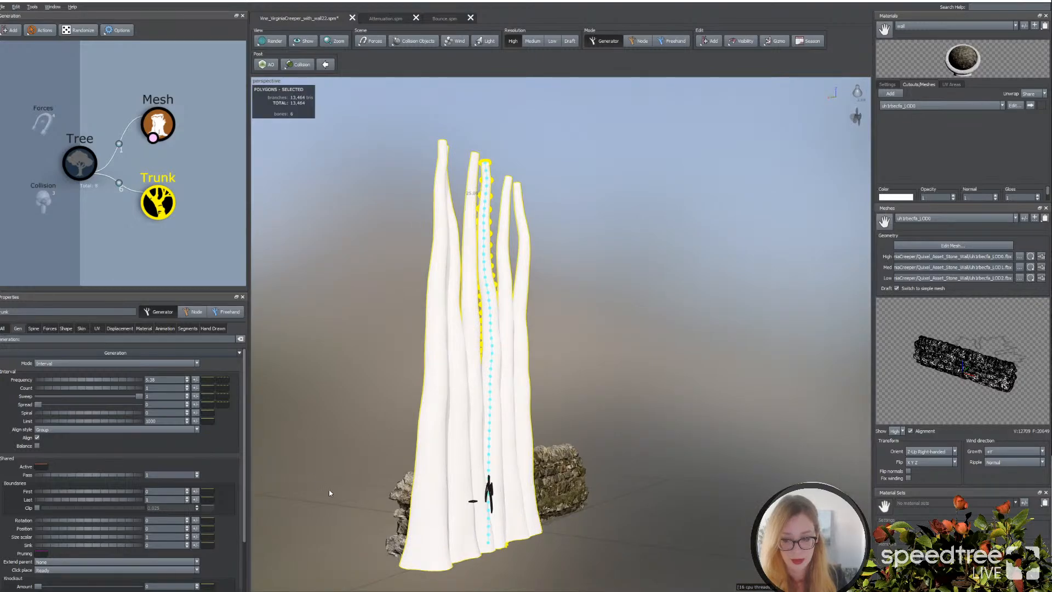
pyautogui.moveTo(369, 538)
pyautogui.mouseDown()
pyautogui.moveTo(536, 498)
pyautogui.moveTo(362, 540)
pyautogui.mouseUp()
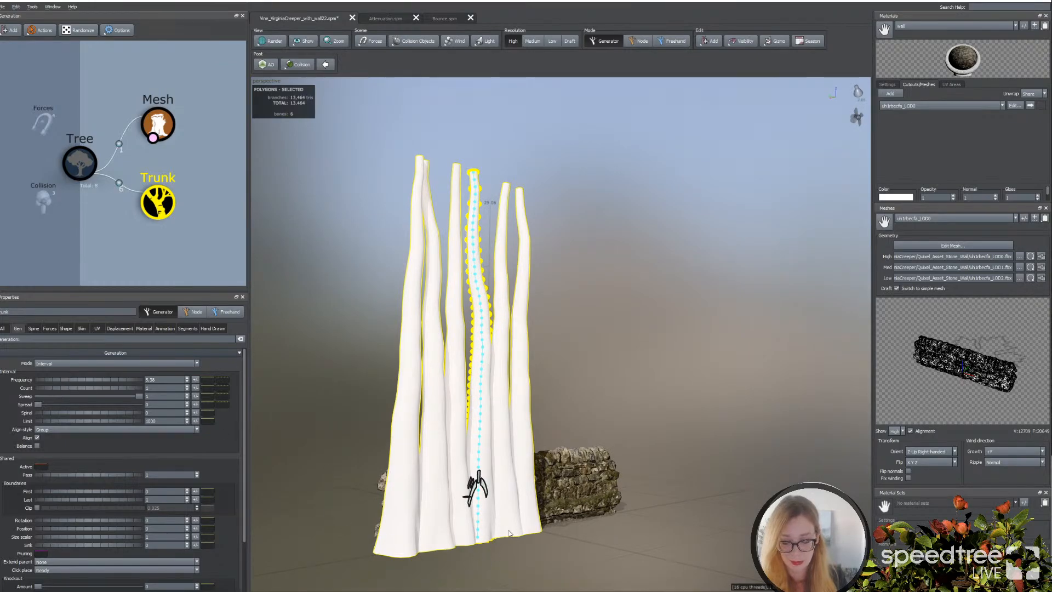
pyautogui.write('2')
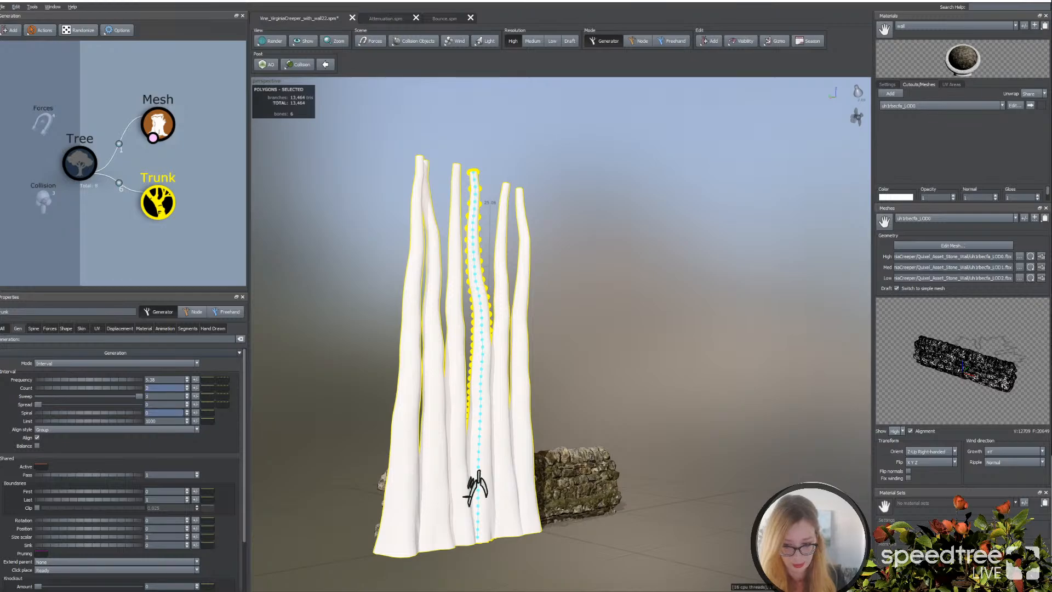
pyautogui.press('Return')
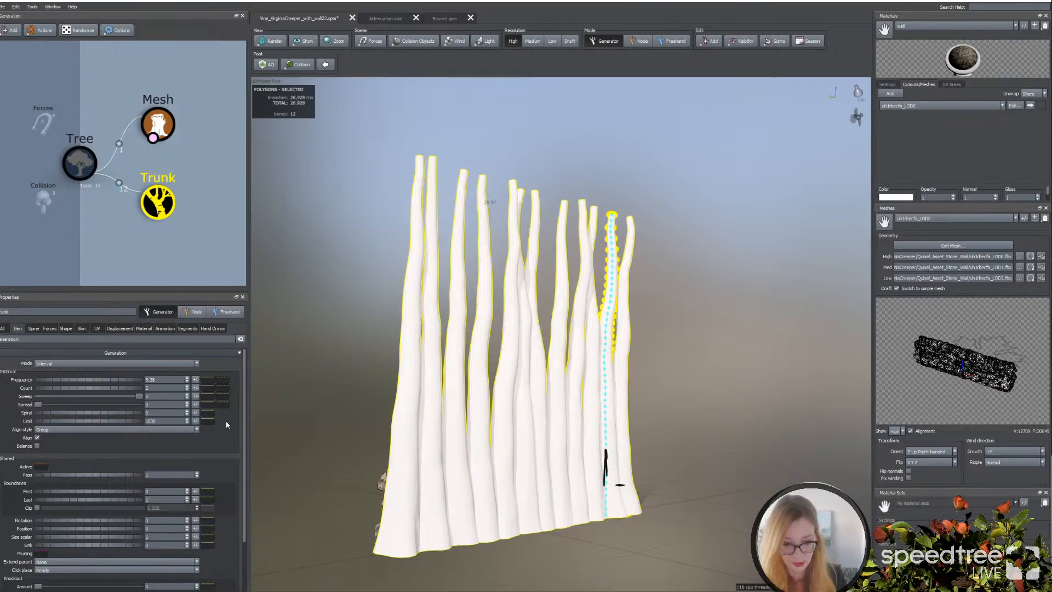
# Step: Thin the trunks by setting their absolute skin radius to 0.1
pyautogui.moveTo(567, 519); pyautogui.dragTo(516, 588)
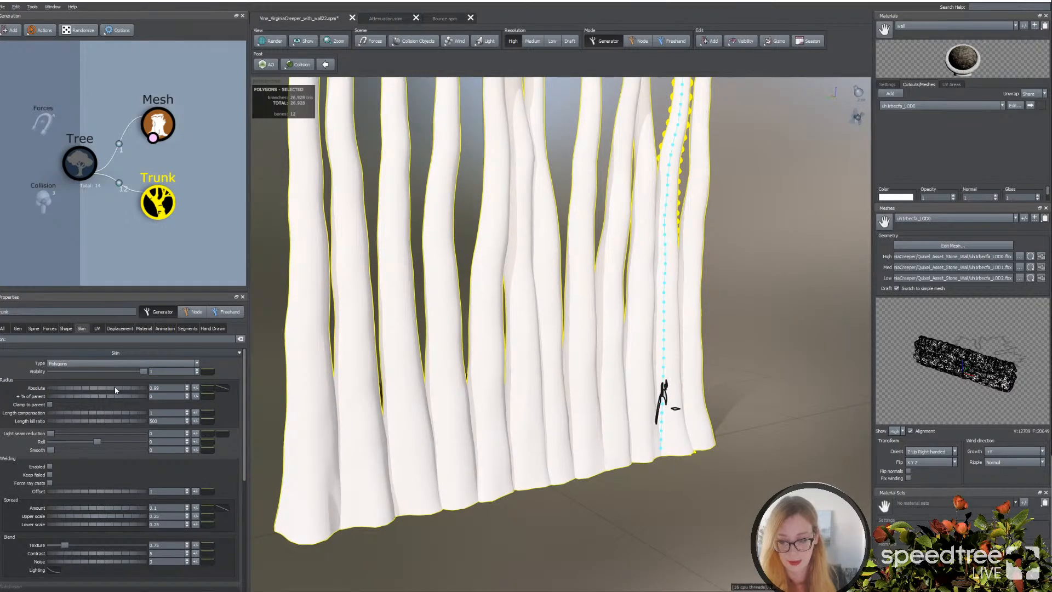
pyautogui.moveTo(112, 388); pyautogui.dragTo(77, 390)
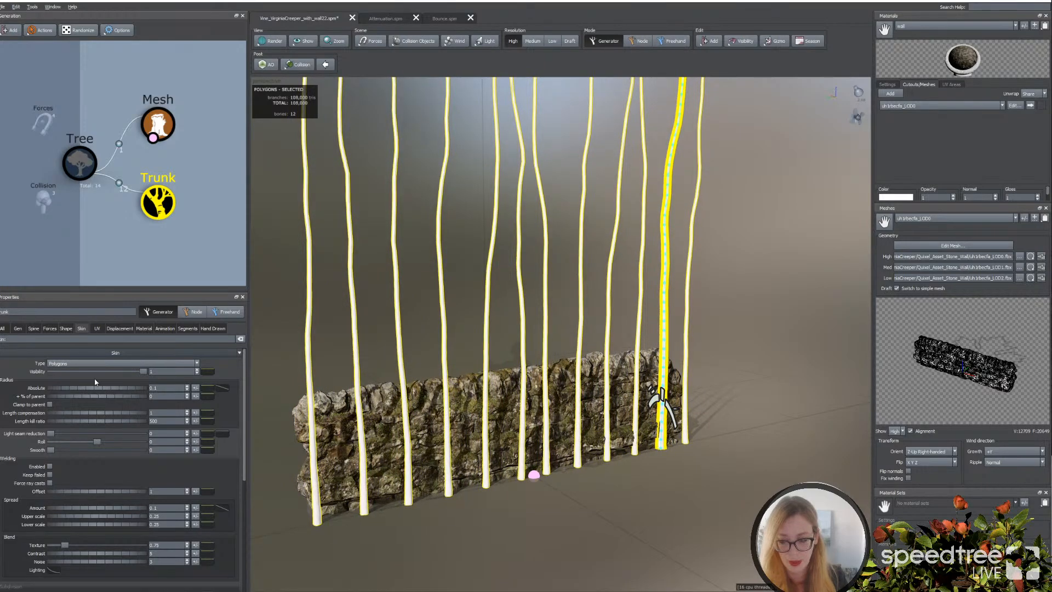
# Step: Narrow the trunks' generation boundaries to the middle of the wall and add a slight variance to their rotation
pyautogui.click(17, 329)
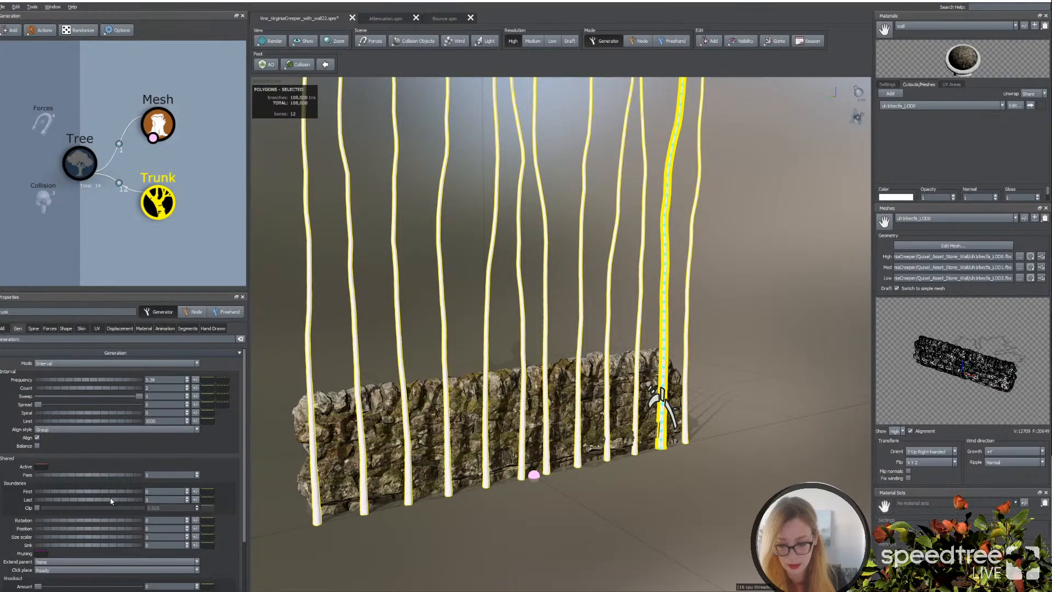
pyautogui.moveTo(113, 500); pyautogui.dragTo(88, 499)
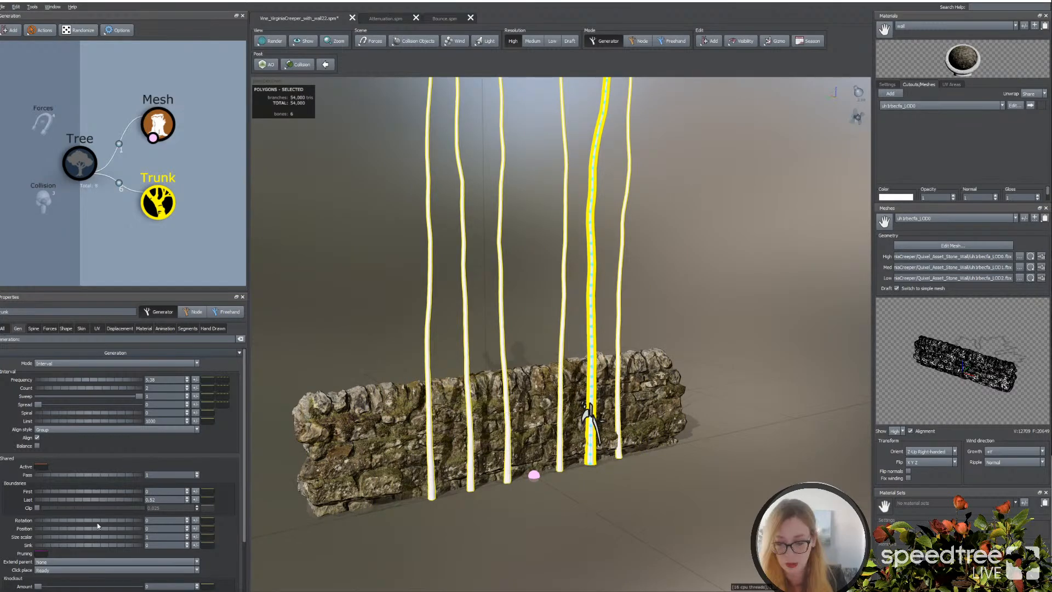
pyautogui.click(195, 520)
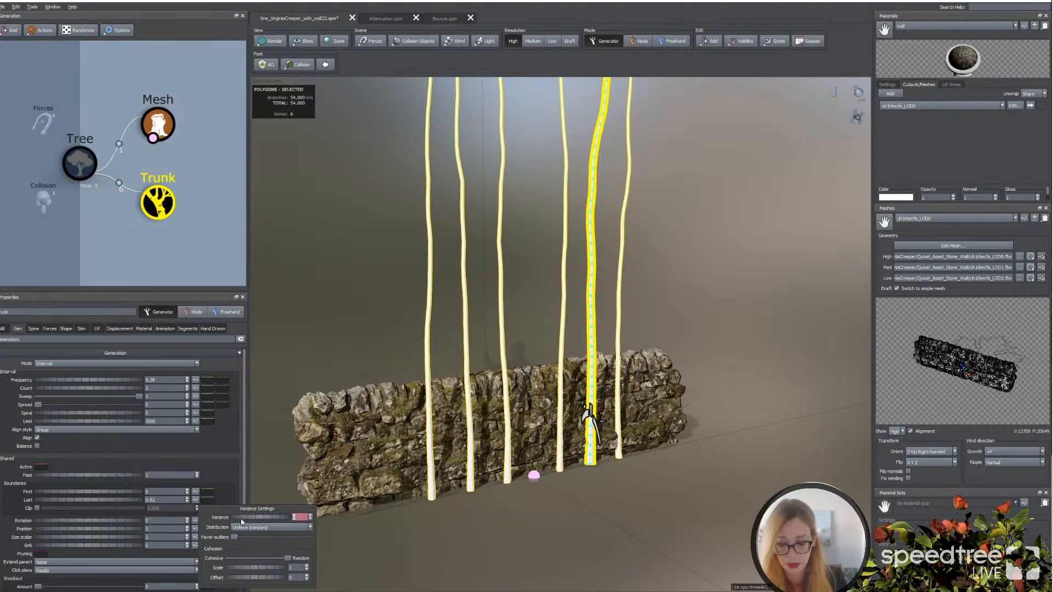
pyautogui.moveTo(241, 520); pyautogui.dragTo(247, 519)
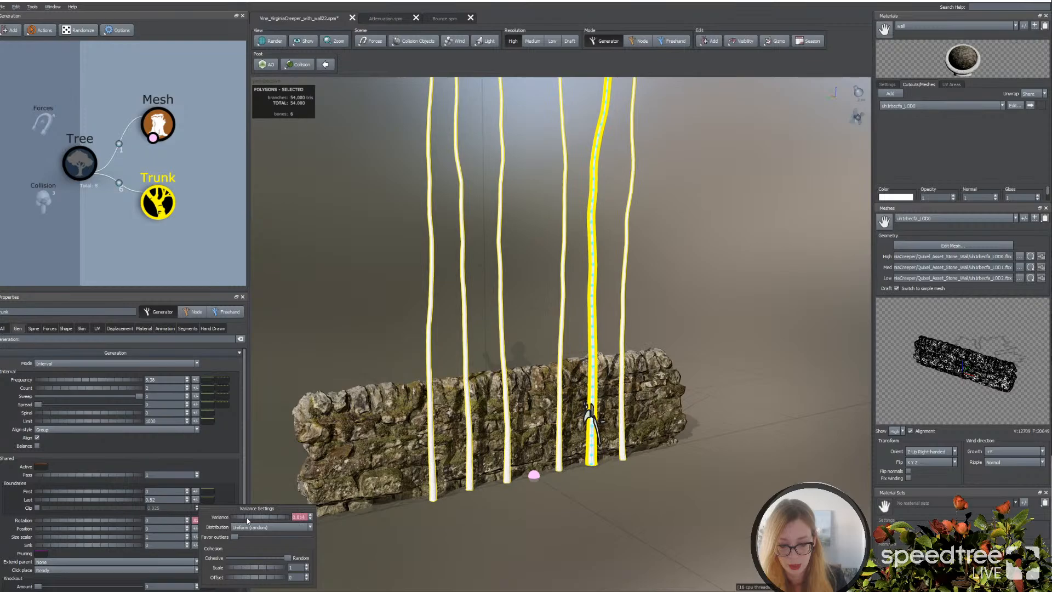
# Step: Add a variance of about 0.017 to the trunks' start angle, then deselect them
pyautogui.click(33, 328)
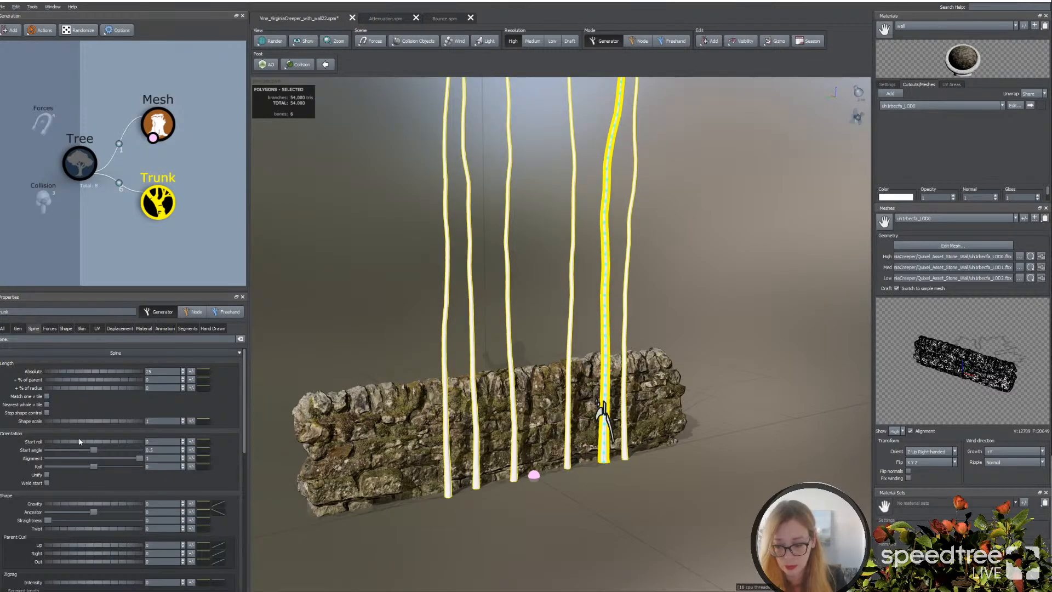
pyautogui.click(191, 450)
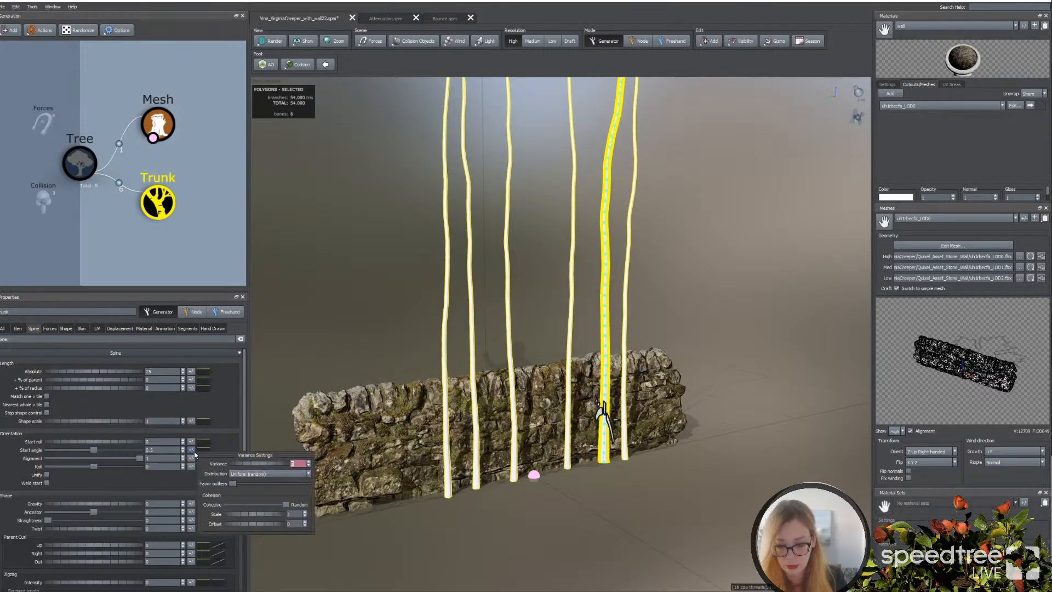
pyautogui.moveTo(237, 465); pyautogui.dragTo(248, 465)
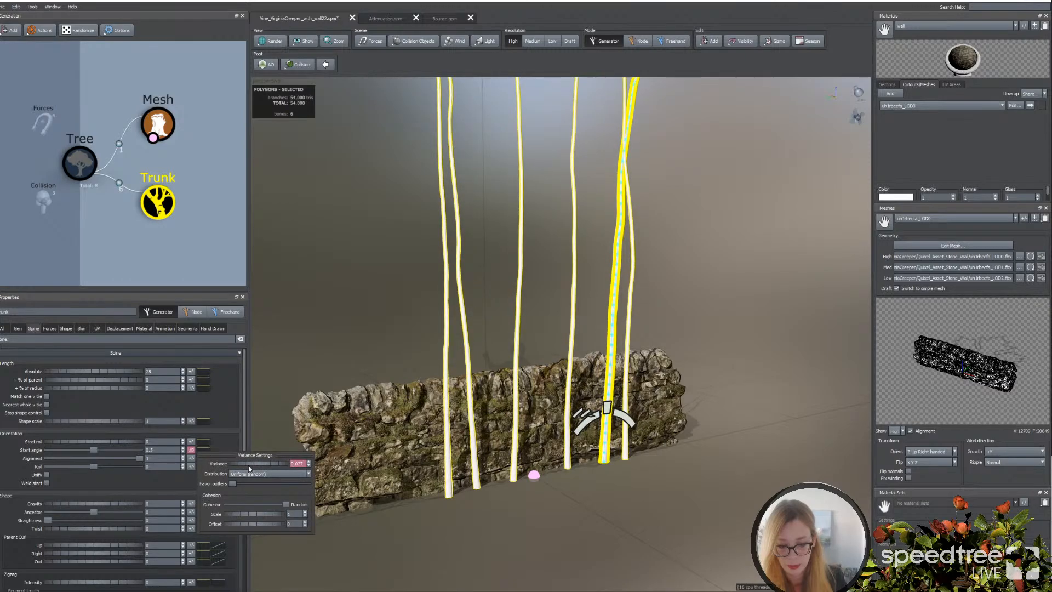
pyautogui.click(472, 519)
# Step: Reduce the trunks' absolute skin radius to 0.07 and add a variance to it so their thickness differs
pyautogui.scroll(3, 473, 519)
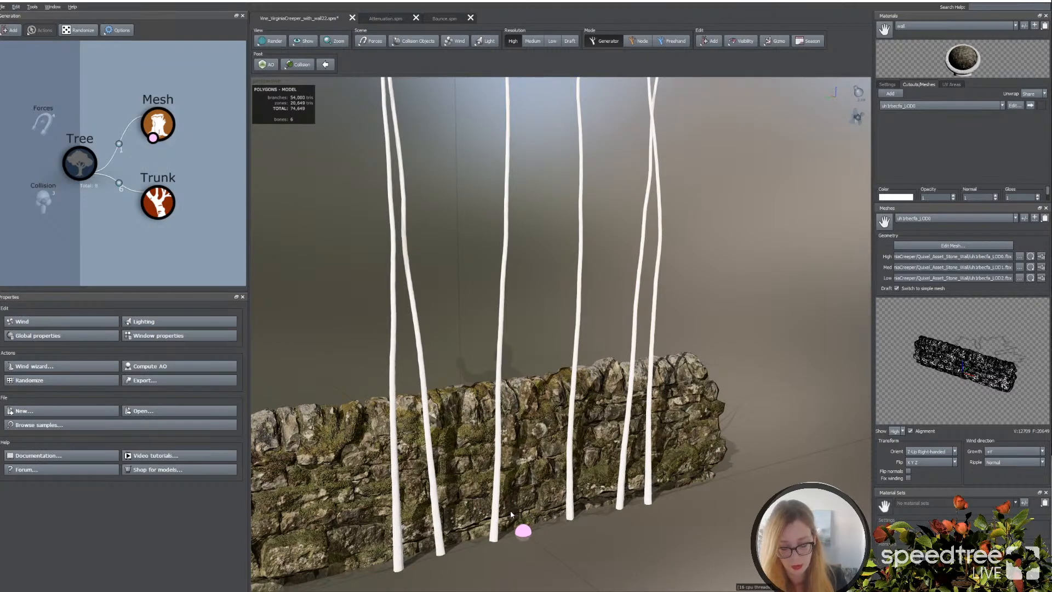
pyautogui.scroll(3, 352, 378)
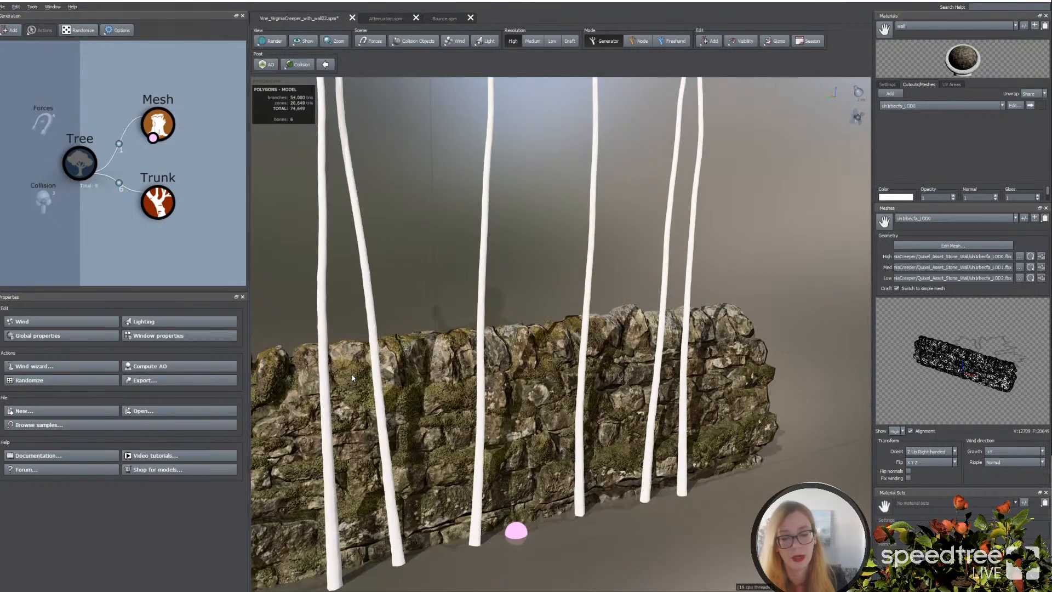
pyautogui.scroll(1, 342, 361)
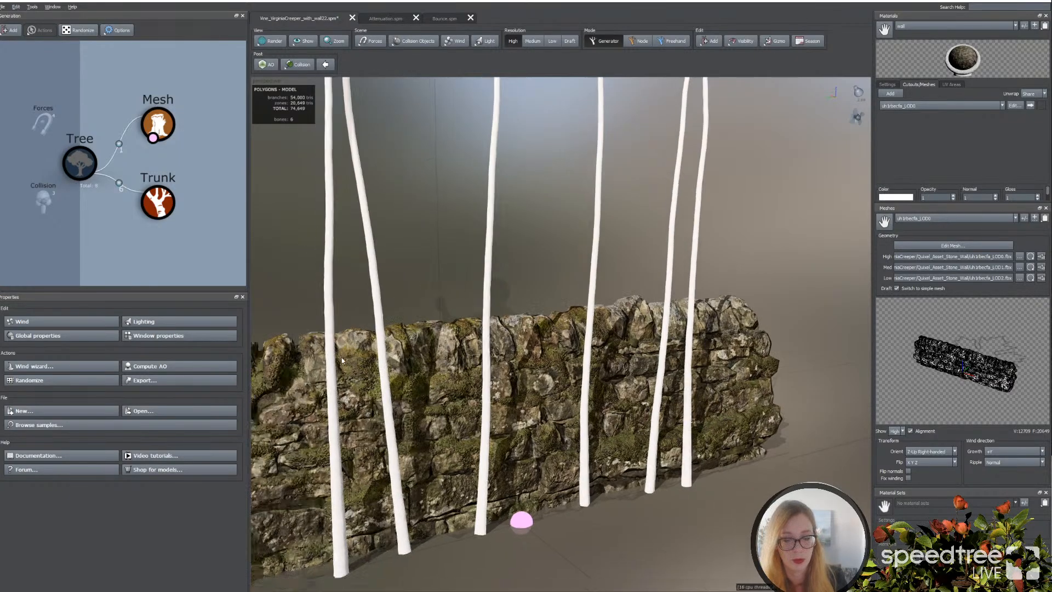
pyautogui.moveTo(342, 361); pyautogui.dragTo(370, 357)
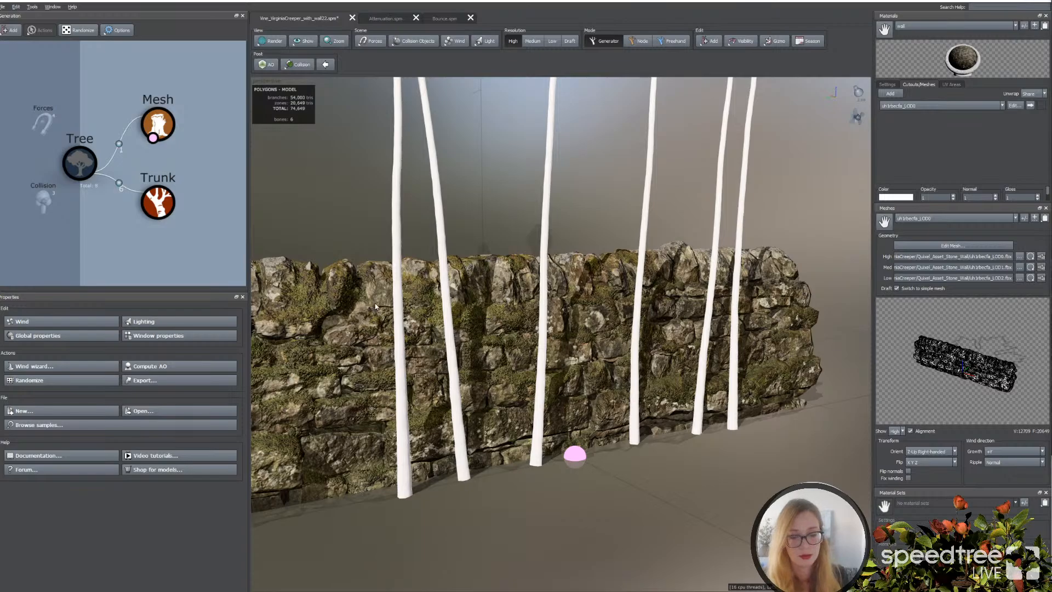
pyautogui.click(399, 290)
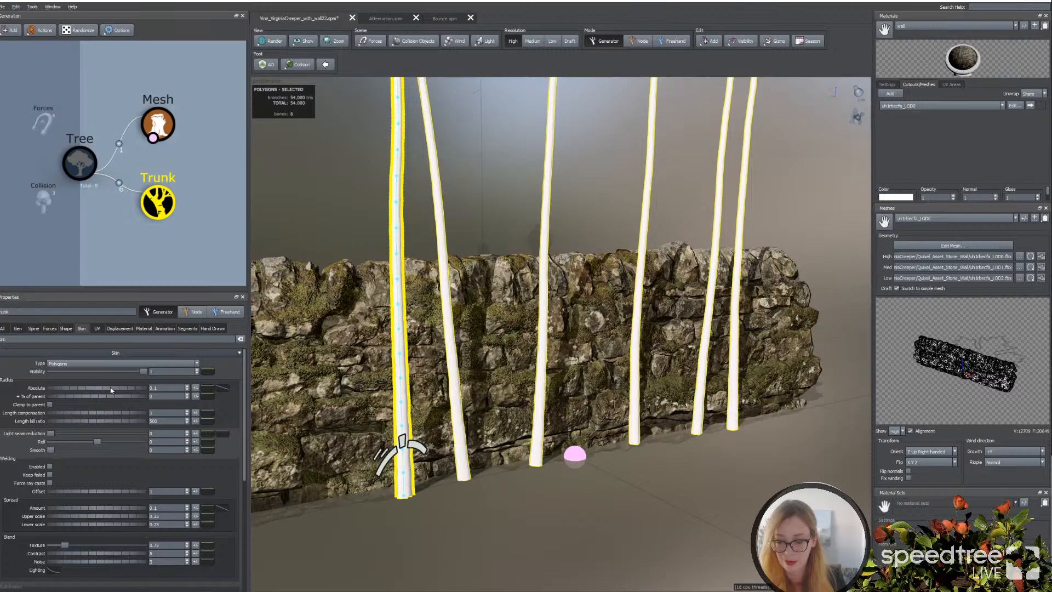
pyautogui.moveTo(111, 388); pyautogui.dragTo(107, 388)
pyautogui.click(195, 387)
pyautogui.moveTo(239, 402)
pyautogui.mouseDown()
pyautogui.moveTo(261, 402)
pyautogui.moveTo(252, 403)
pyautogui.mouseUp()
pyautogui.moveTo(143, 389); pyautogui.dragTo(144, 387)
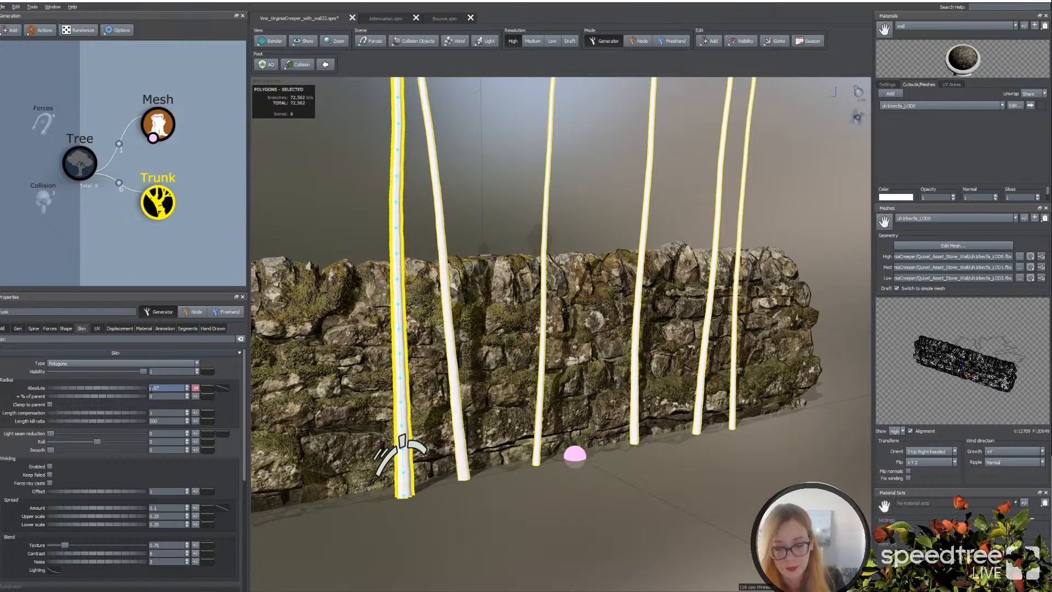
# Step: Lower both ends of the trunks' absolute radius profile curve to thin them further, keeping a slight taper toward the tips
pyautogui.click(222, 387)
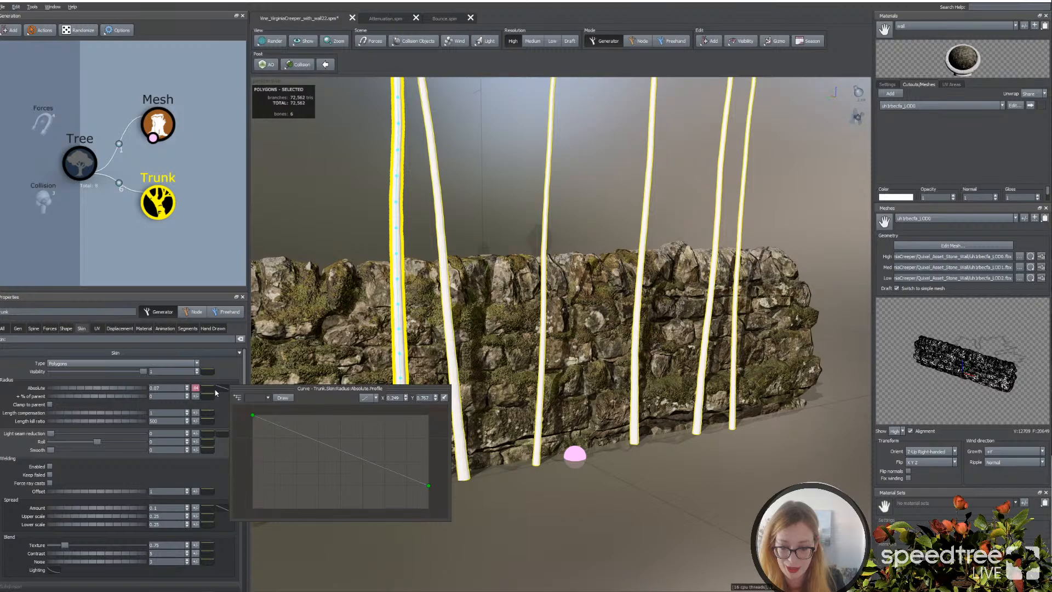
pyautogui.moveTo(252, 415); pyautogui.dragTo(261, 488)
pyautogui.moveTo(425, 492); pyautogui.dragTo(428, 508)
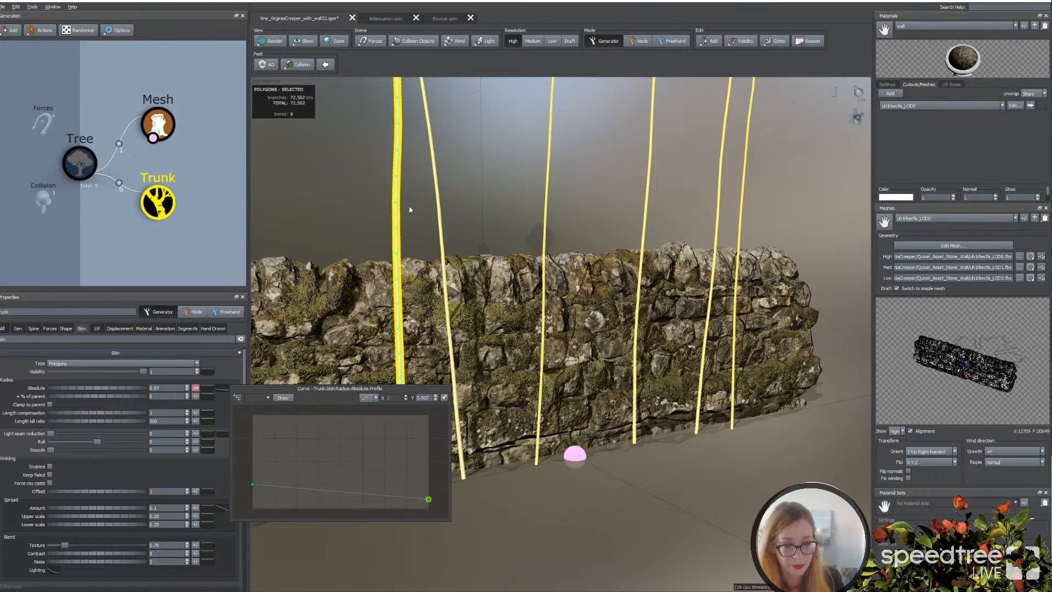
# Step: Shorten the trunks to an absolute spine length of about 6.81 so they extend only a little above the wall
pyautogui.click(34, 328)
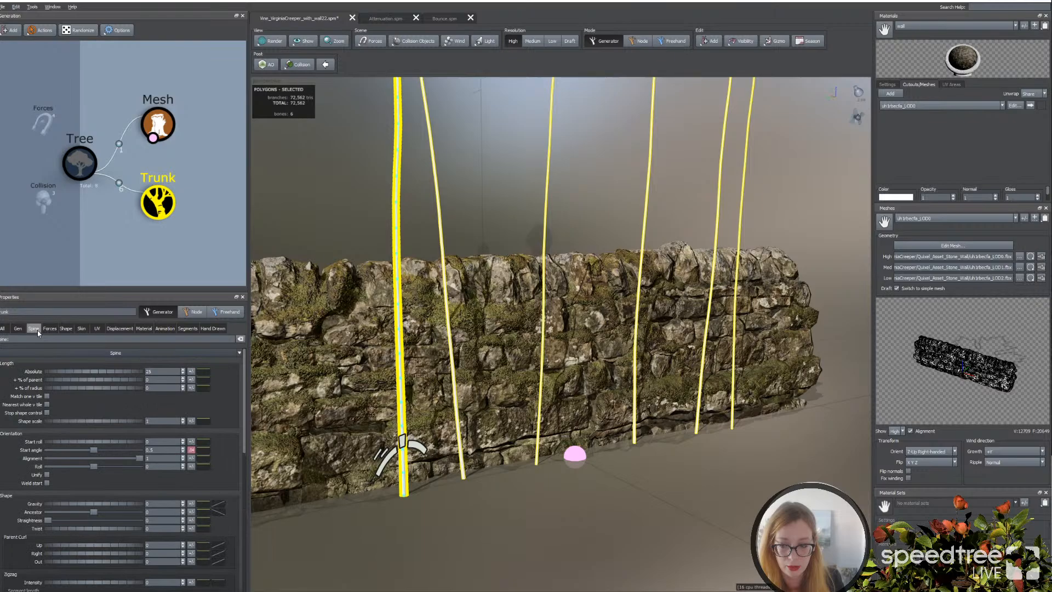
pyautogui.moveTo(118, 372); pyautogui.dragTo(108, 376)
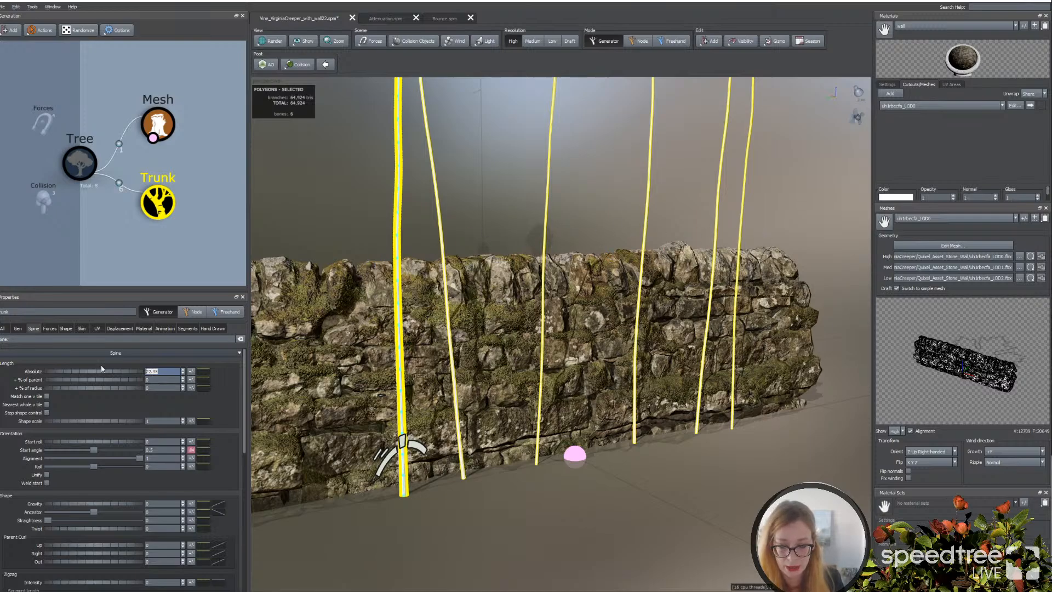
pyautogui.moveTo(118, 371); pyautogui.dragTo(47, 371)
pyautogui.write('10')
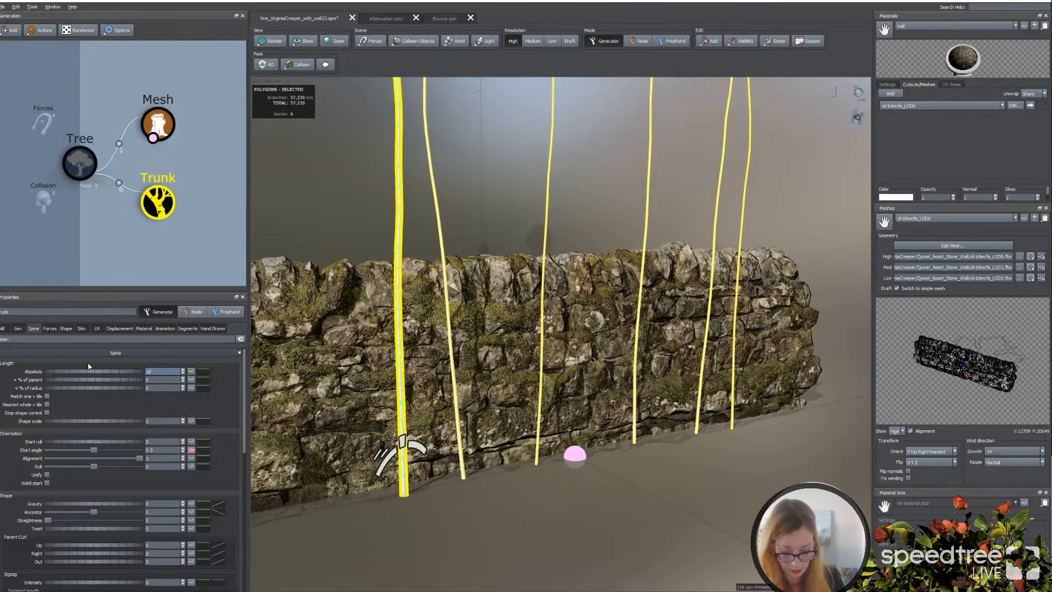
pyautogui.press('Return')
pyautogui.click(135, 373)
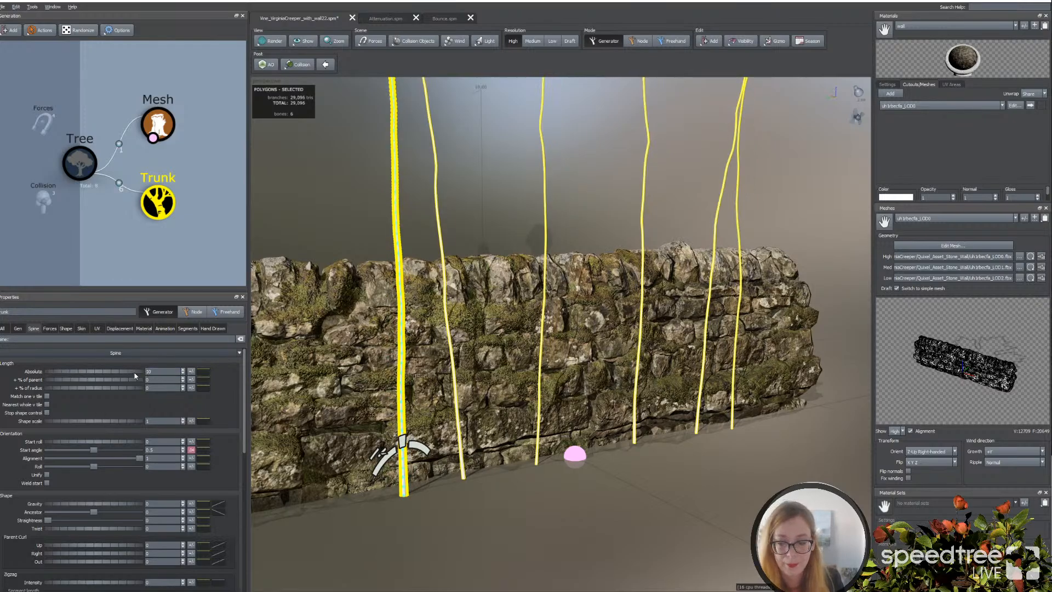
pyautogui.moveTo(134, 371); pyautogui.dragTo(24, 366)
# Step: Examine the shortened trunks from several angles to judge their height and spacing against the wall, then deselect them
pyautogui.moveTo(405, 510); pyautogui.dragTo(469, 495)
pyautogui.moveTo(552, 430); pyautogui.dragTo(476, 438)
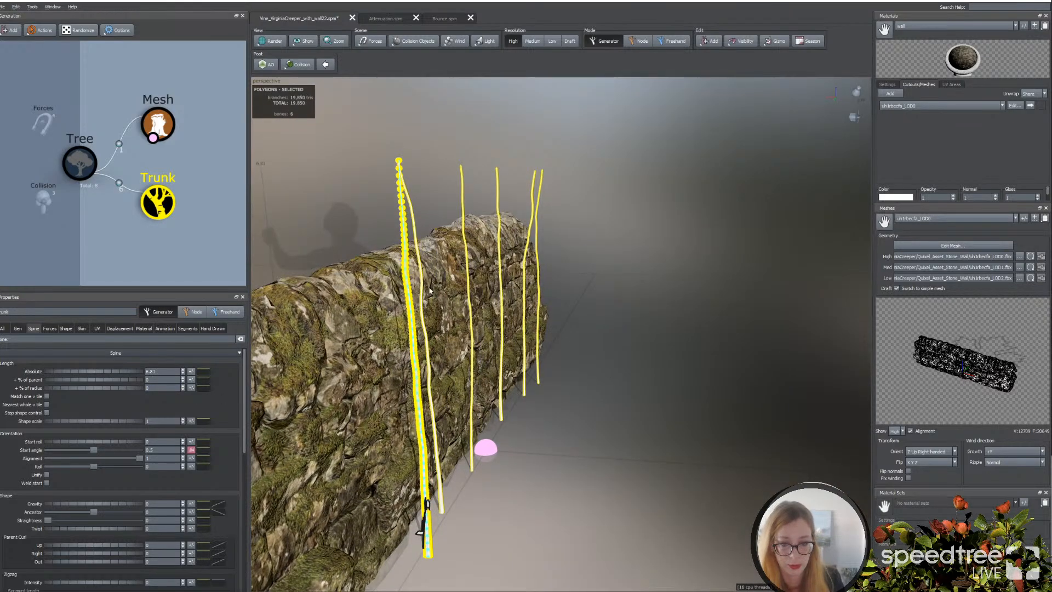
pyautogui.moveTo(520, 424); pyautogui.dragTo(454, 423)
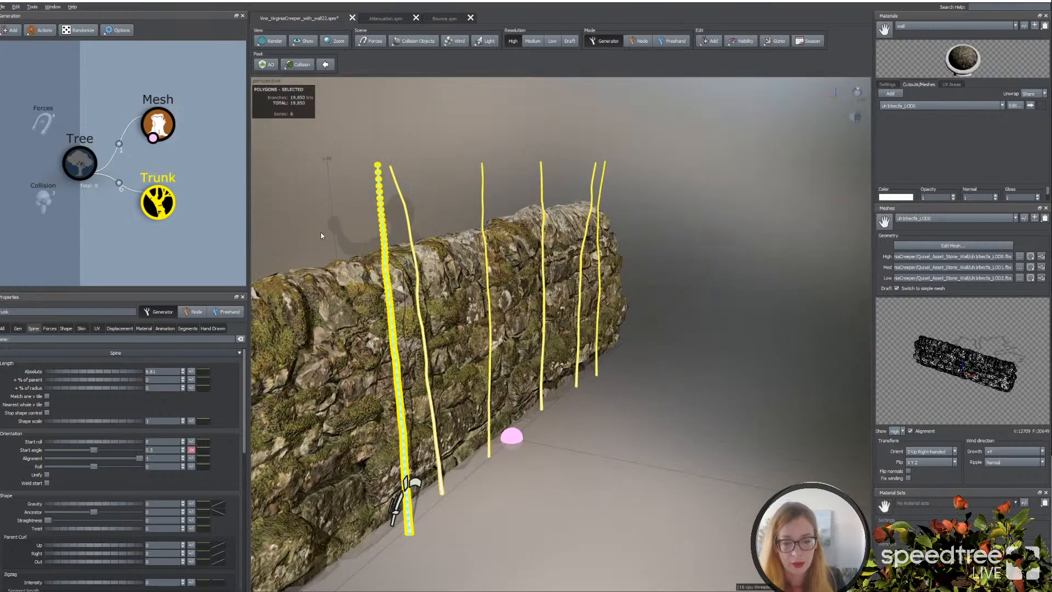
pyautogui.moveTo(353, 246); pyautogui.dragTo(366, 233)
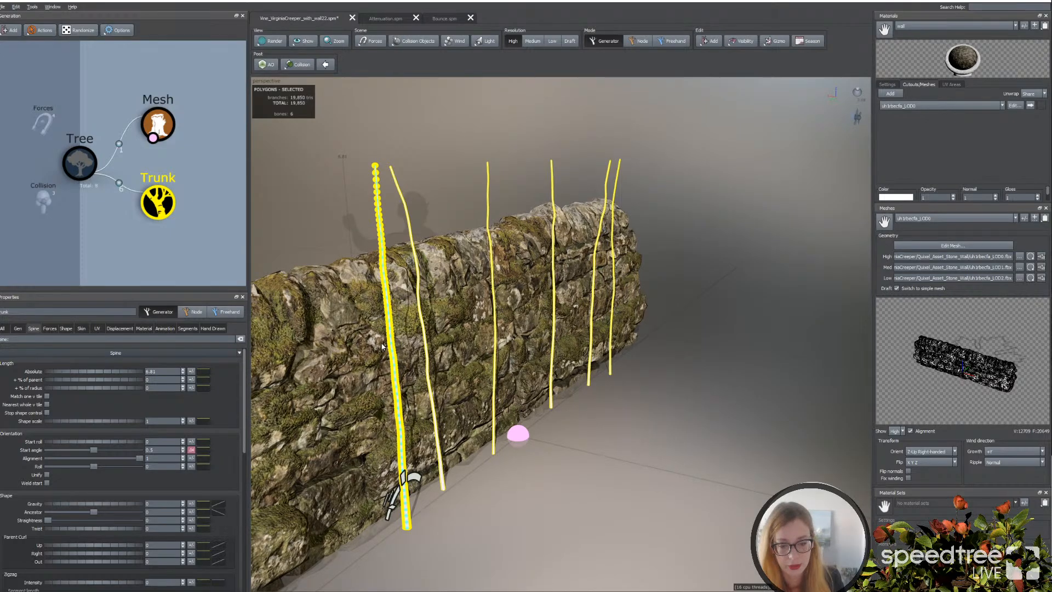
pyautogui.moveTo(333, 243); pyautogui.dragTo(352, 225)
pyautogui.scroll(1, 352, 225)
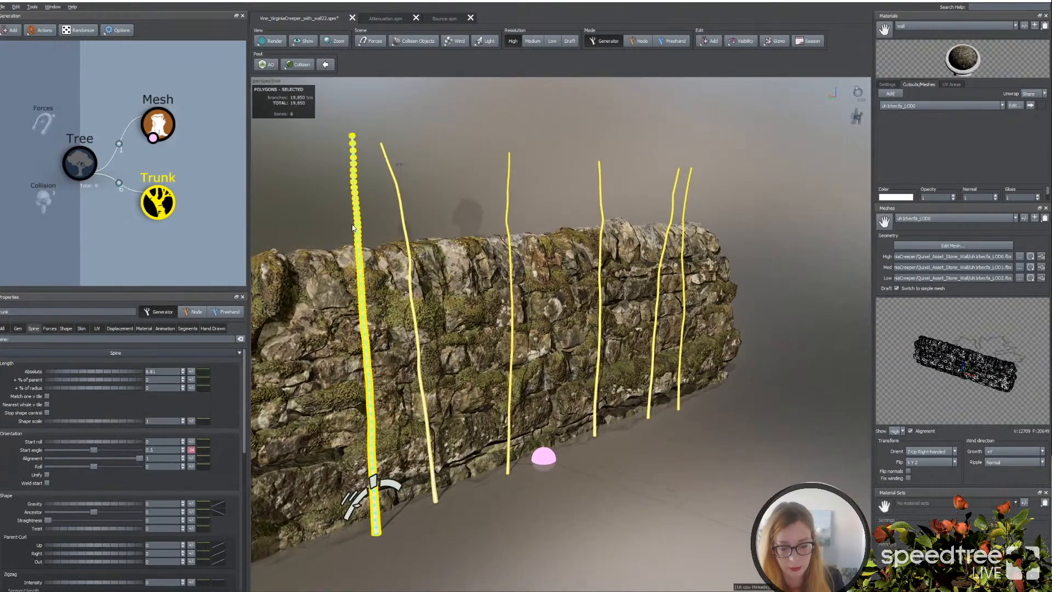
pyautogui.moveTo(328, 228); pyautogui.dragTo(356, 228, button='middle')
pyautogui.click(356, 223)
pyautogui.moveTo(356, 222); pyautogui.dragTo(355, 219)
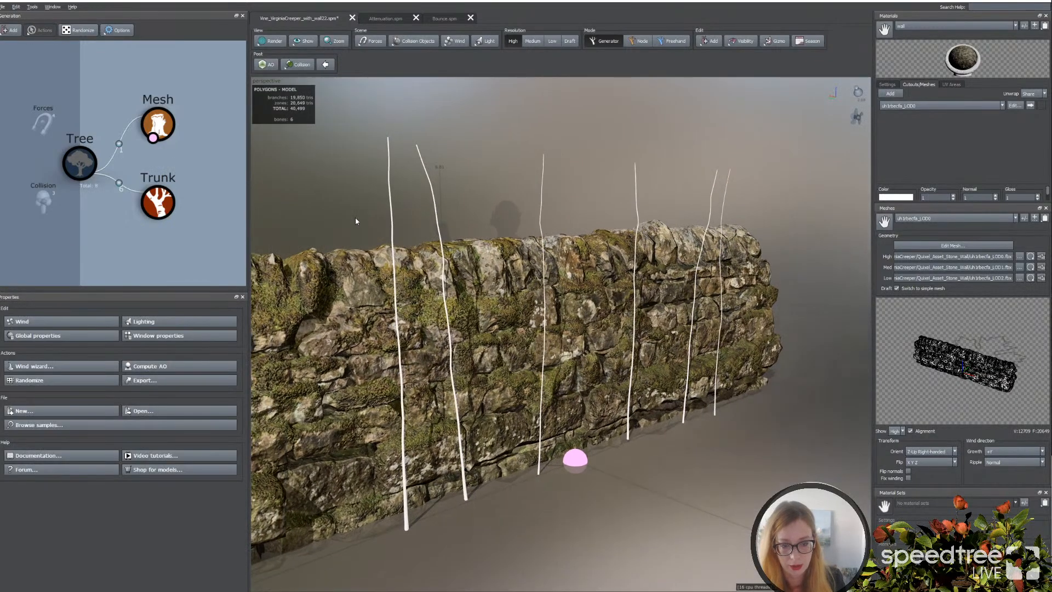
# Step: Assign the Stem_4 material to the trunks' branch geometry
pyautogui.click(387, 229)
pyautogui.click(120, 379)
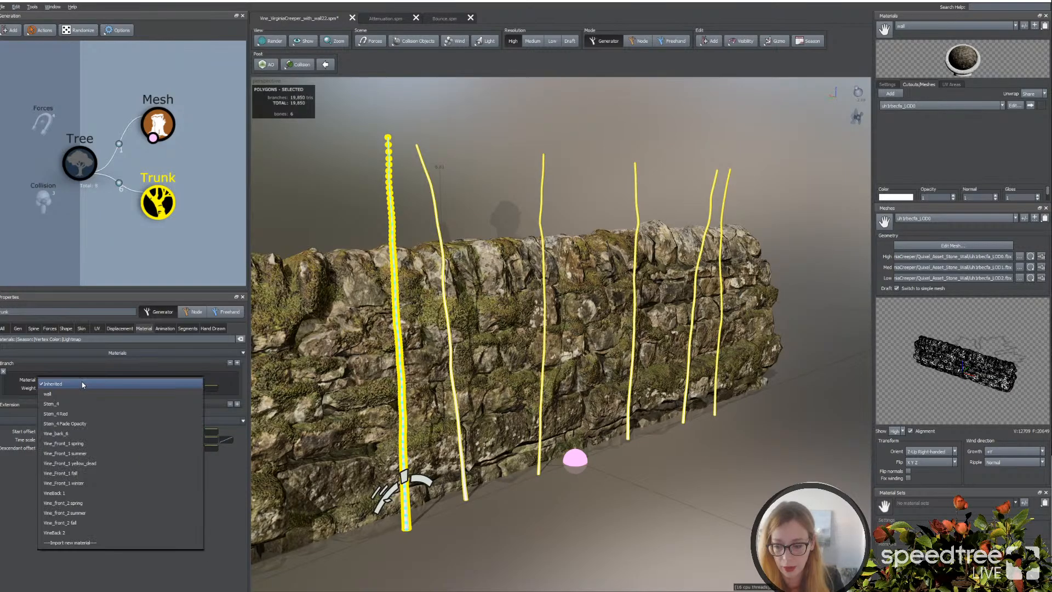
pyautogui.click(56, 407)
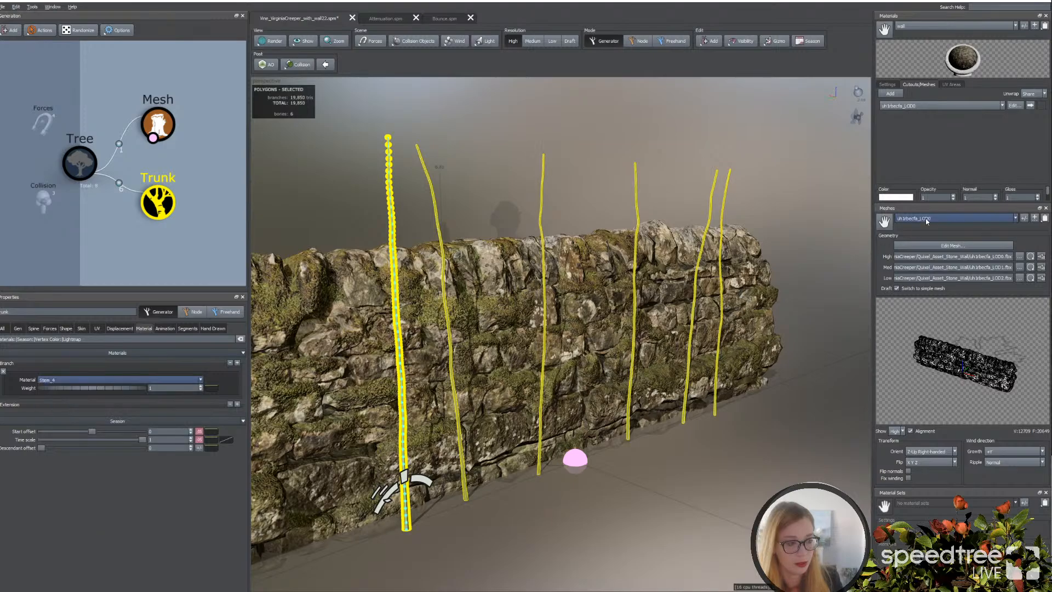
# Step: Compare the season curves of the Stem_4 and Stem_4 Red materials in their material settings
pyautogui.moveTo(925, 204); pyautogui.dragTo(912, 286)
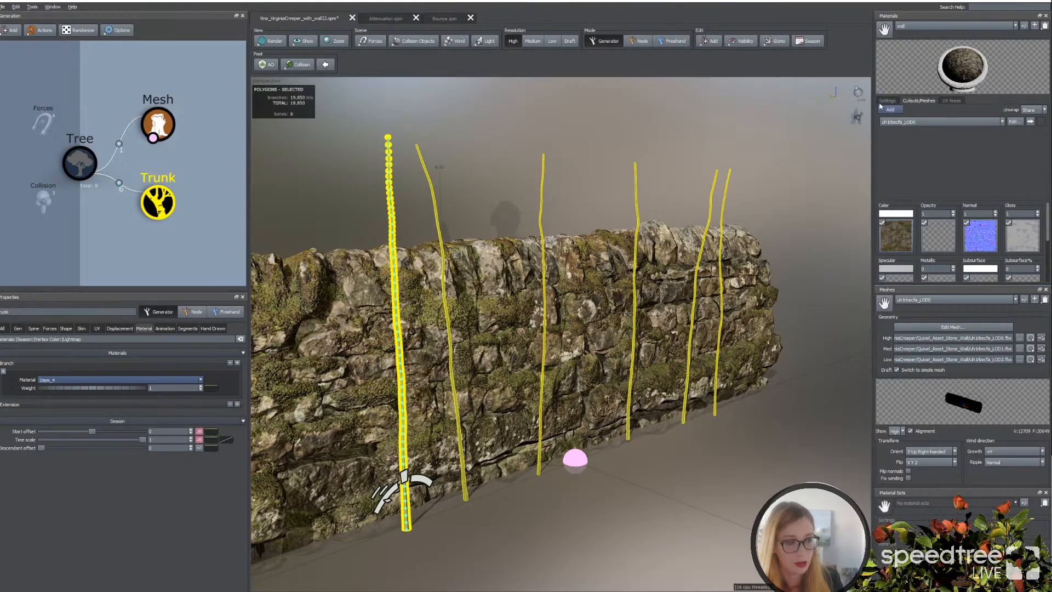
pyautogui.click(909, 26)
pyautogui.click(909, 38)
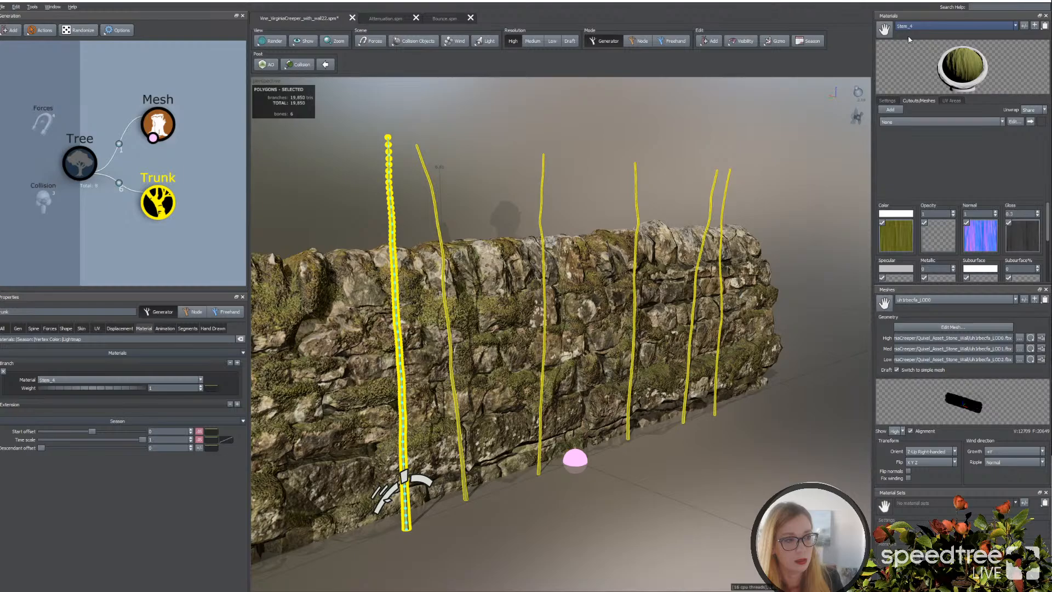
pyautogui.click(887, 100)
pyautogui.click(912, 125)
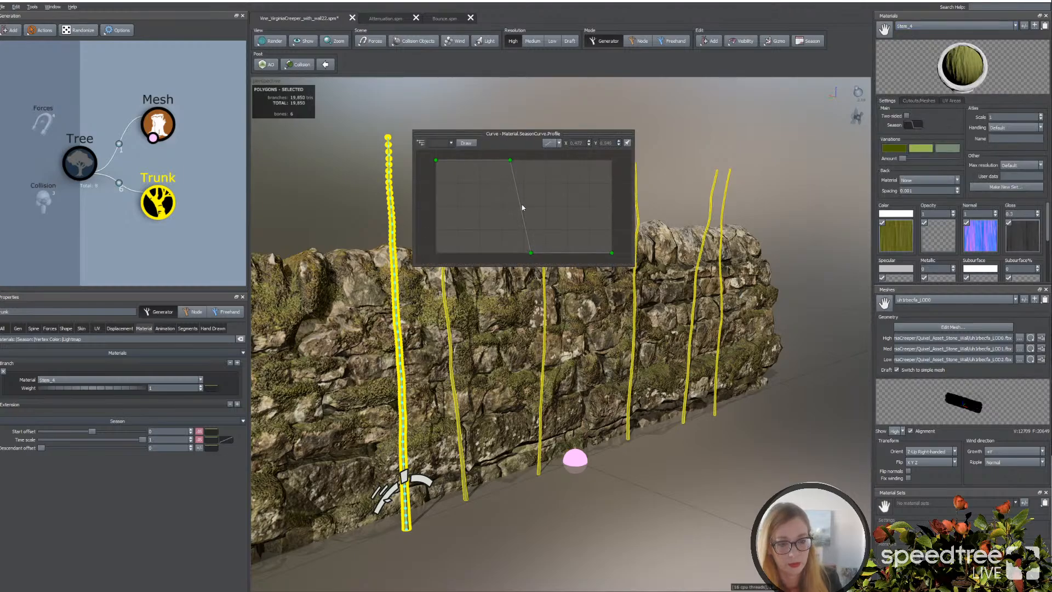
pyautogui.click(951, 26)
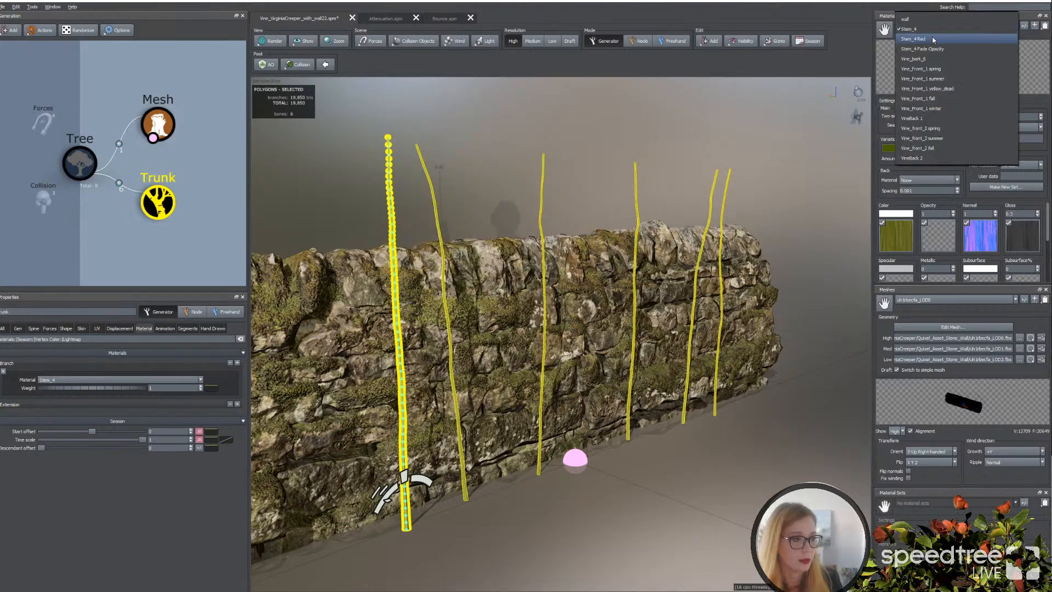
pyautogui.click(933, 39)
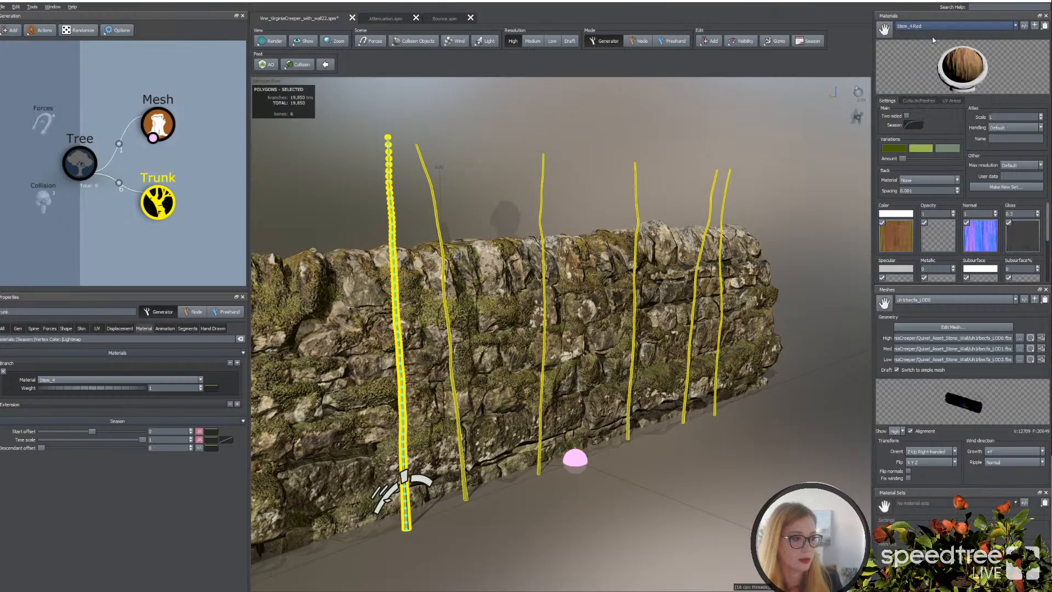
pyautogui.click(913, 125)
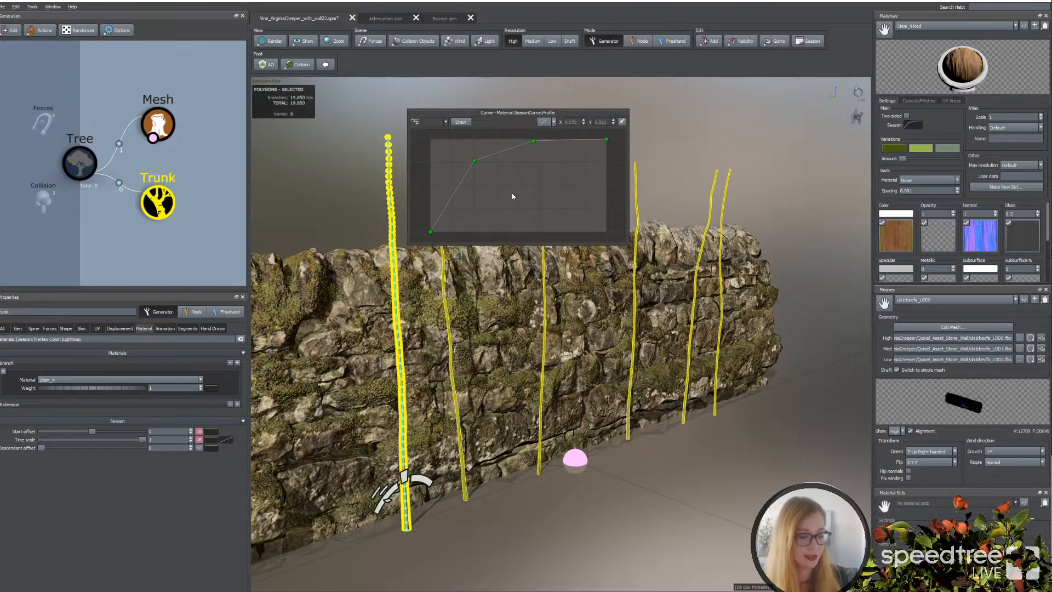
# Step: Switch to the browser, review the three Virginia creeper reference photos for seasonal colour and growth, and return to SpeedTree
pyautogui.click(269, 589)
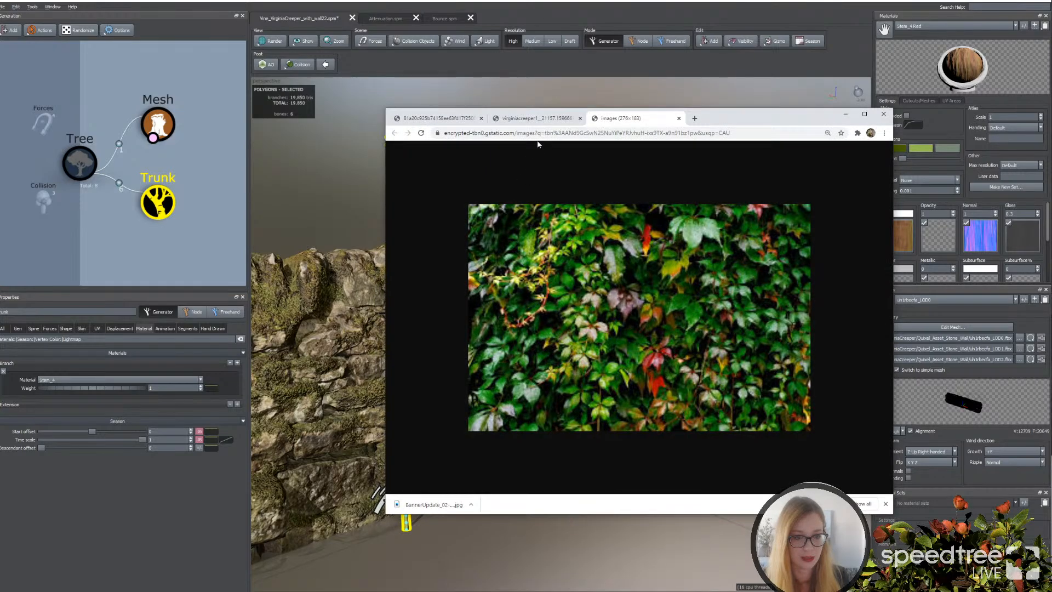
pyautogui.click(512, 118)
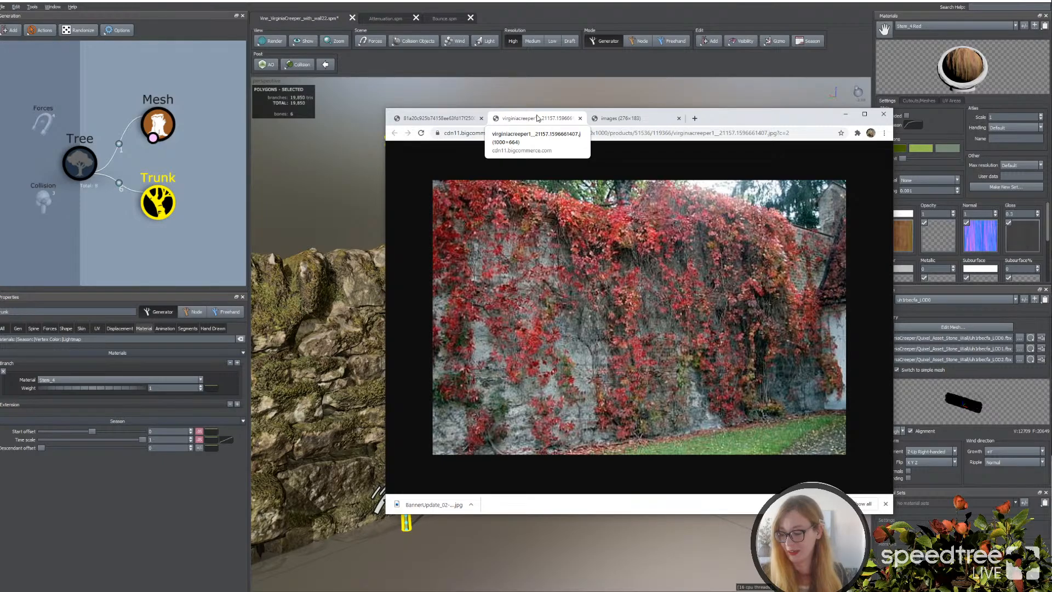
pyautogui.click(447, 116)
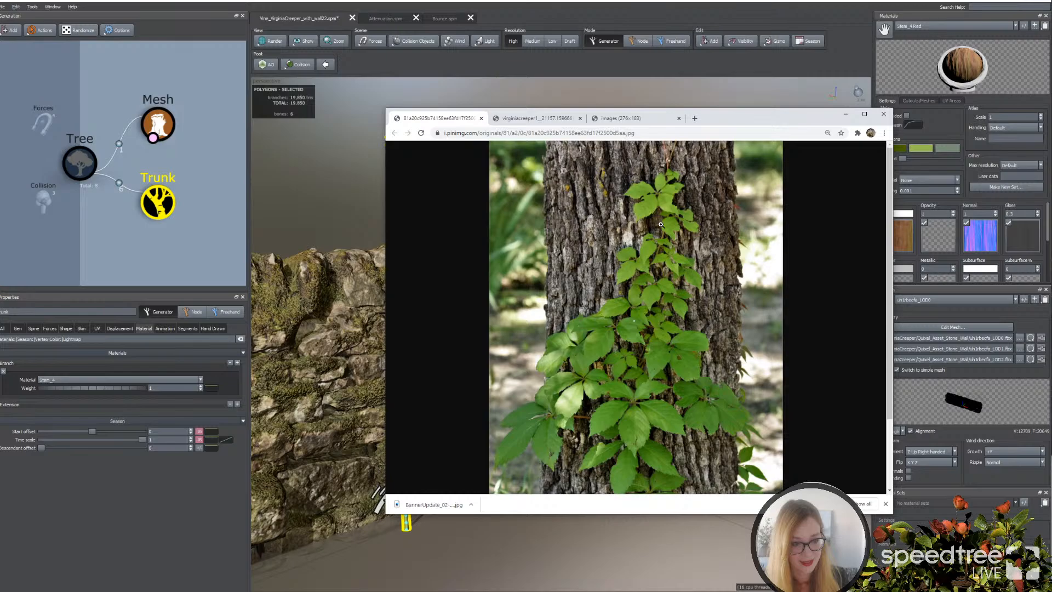
pyautogui.click(534, 118)
pyautogui.click(619, 118)
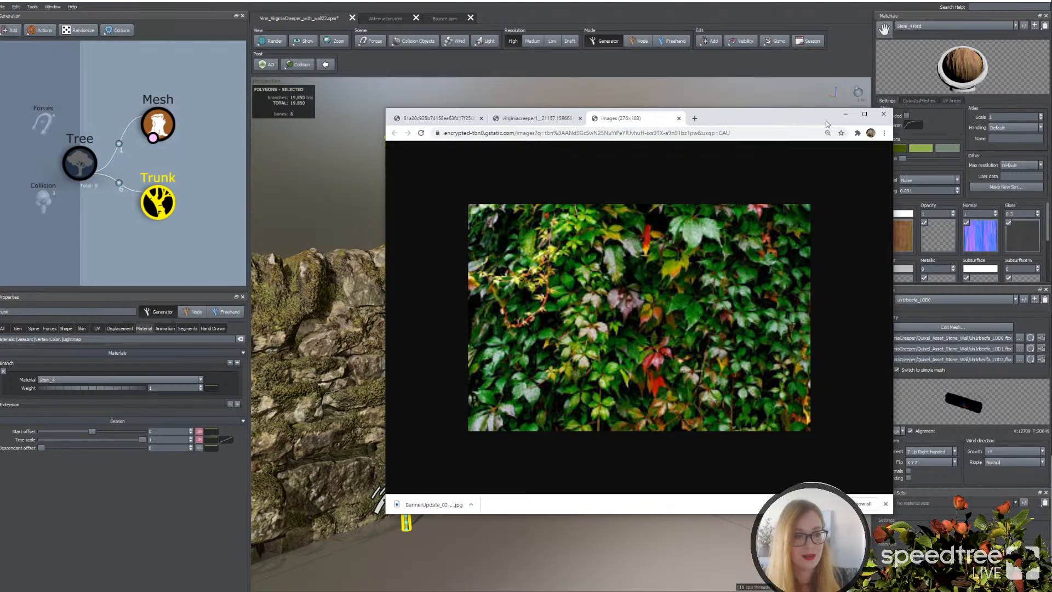
pyautogui.click(846, 116)
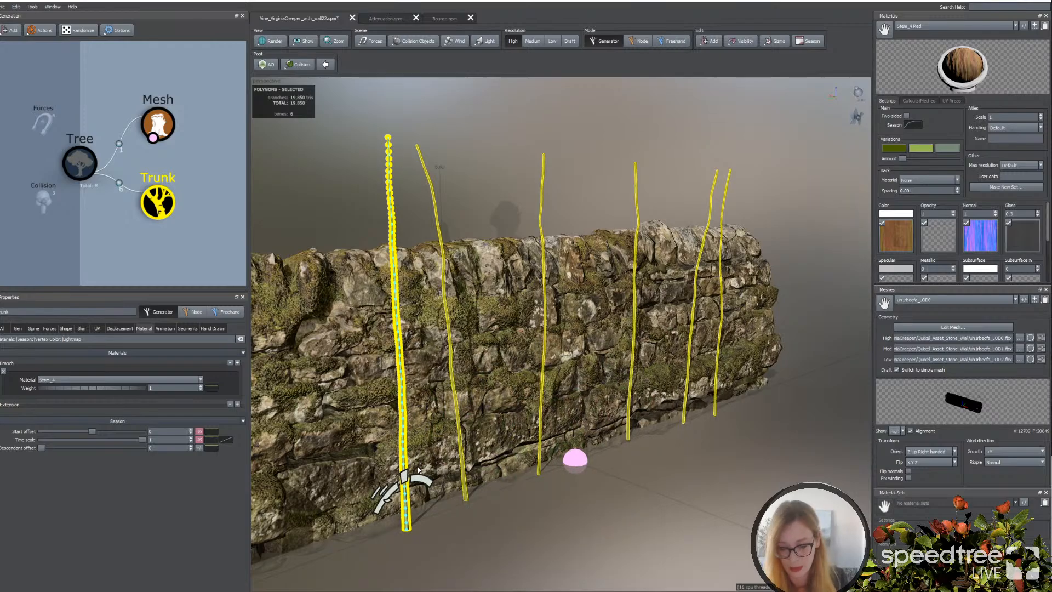
# Step: Add early noise to the trunks' spines and set their path amount to about 1.43
pyautogui.moveTo(442, 539); pyautogui.dragTo(425, 536)
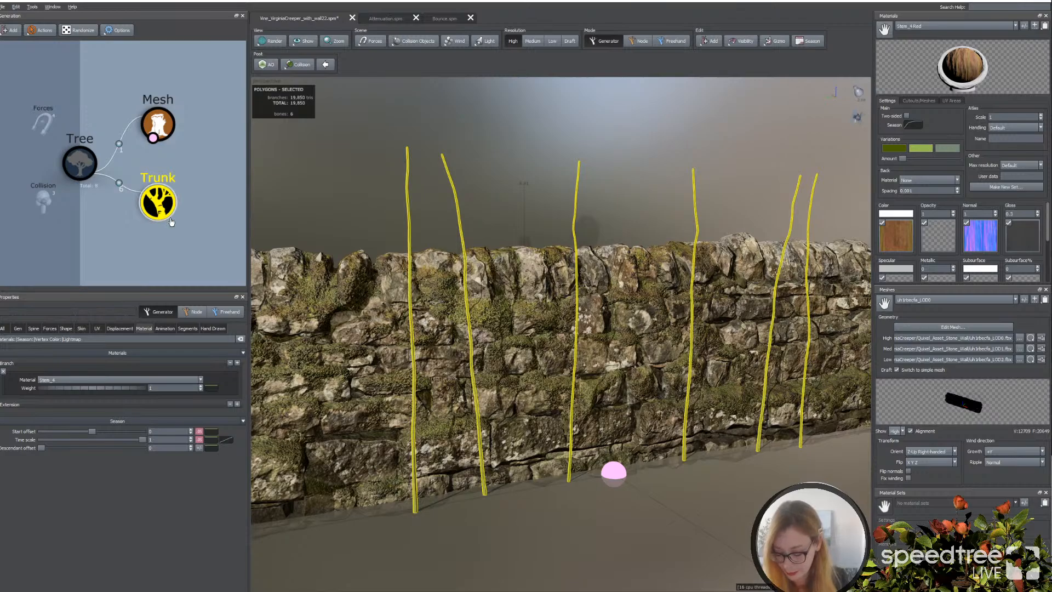
pyautogui.click(36, 329)
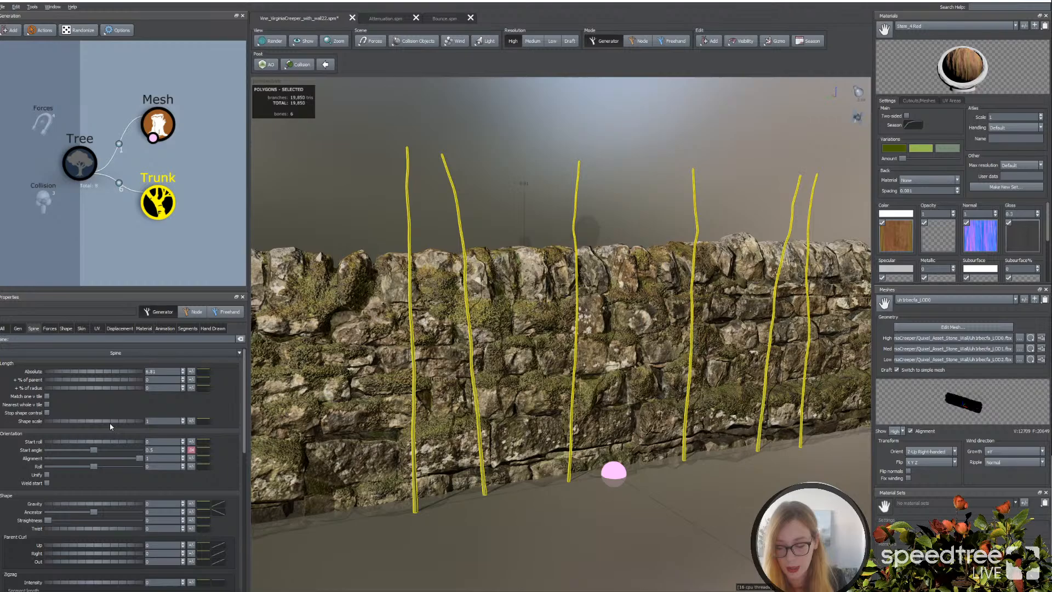
pyautogui.scroll(-5, 110, 426)
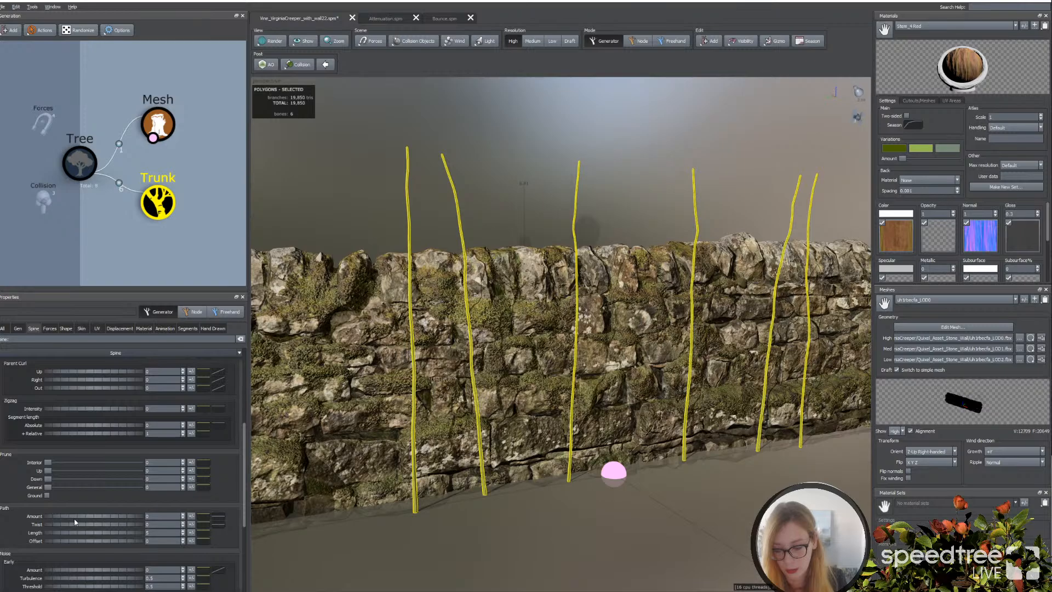
pyautogui.scroll(-1, 65, 547)
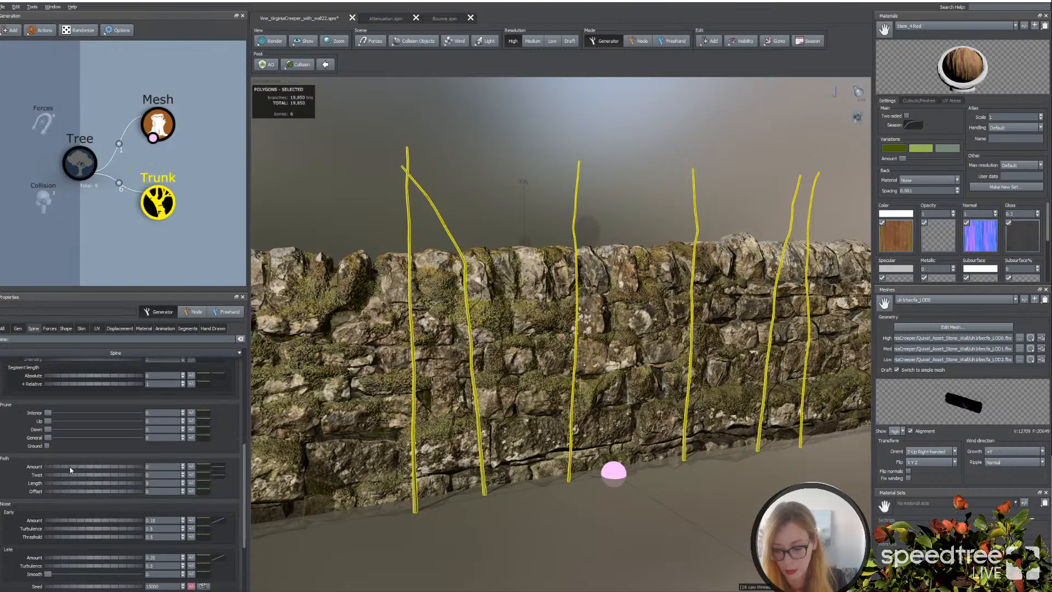
pyautogui.click(219, 469)
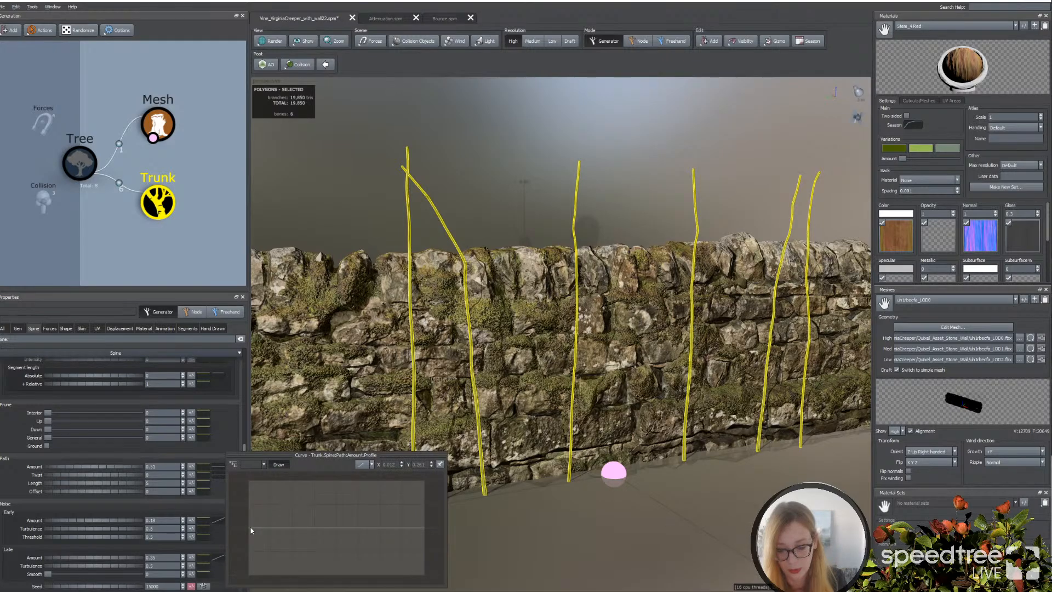
pyautogui.moveTo(109, 467)
pyautogui.mouseDown()
pyautogui.moveTo(126, 466)
pyautogui.moveTo(117, 467)
pyautogui.mouseUp()
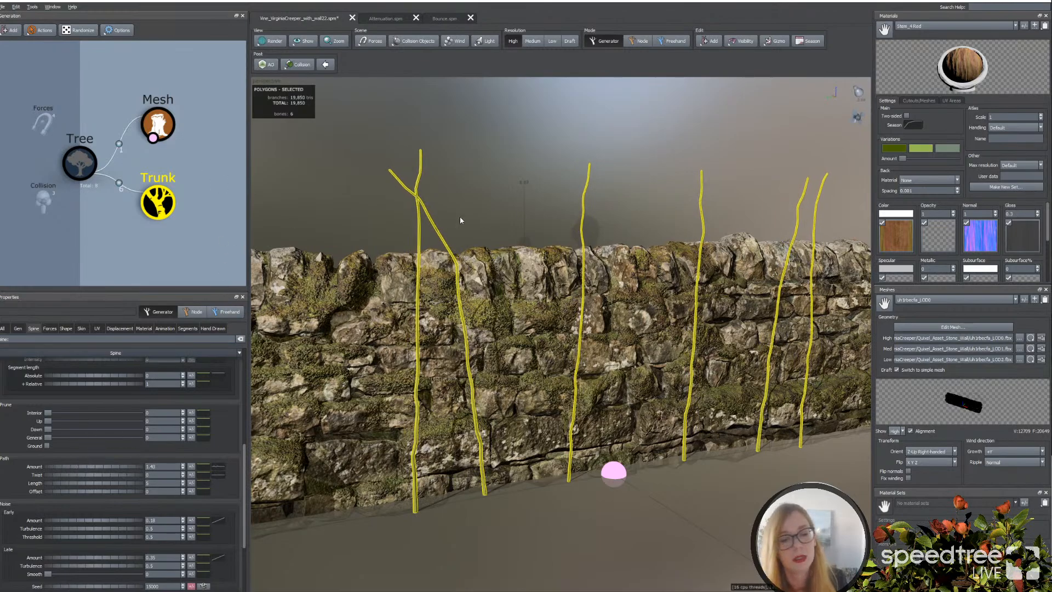
# Step: Display the model in wireframe and deselect the trunks to examine the mesh of the wall and vines
pyautogui.moveTo(471, 206); pyautogui.dragTo(411, 220)
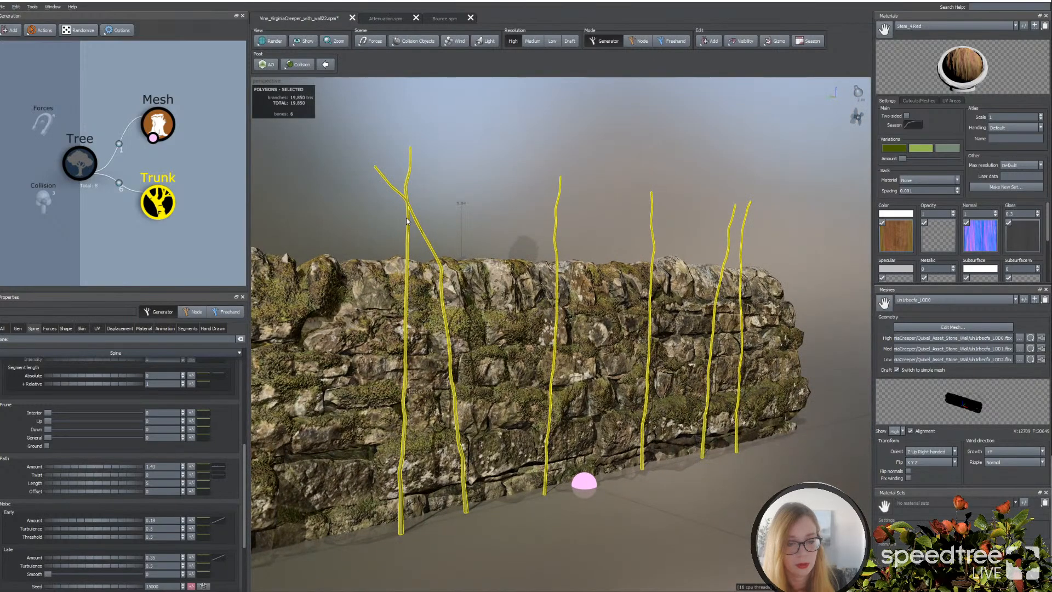
pyautogui.scroll(1, 406, 221)
pyautogui.click(273, 42)
pyautogui.click(279, 58)
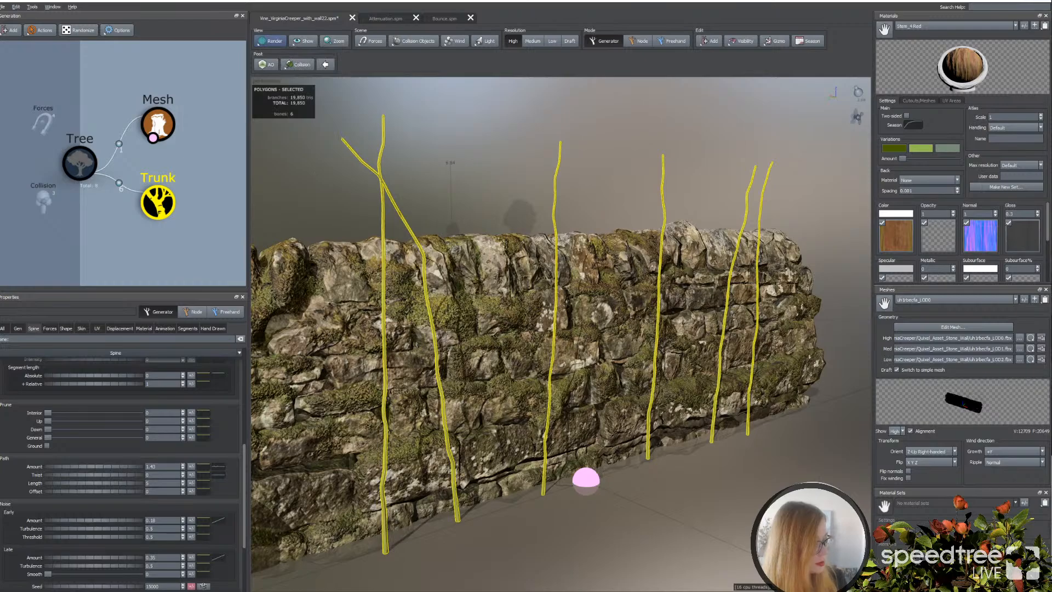
pyautogui.press('w')
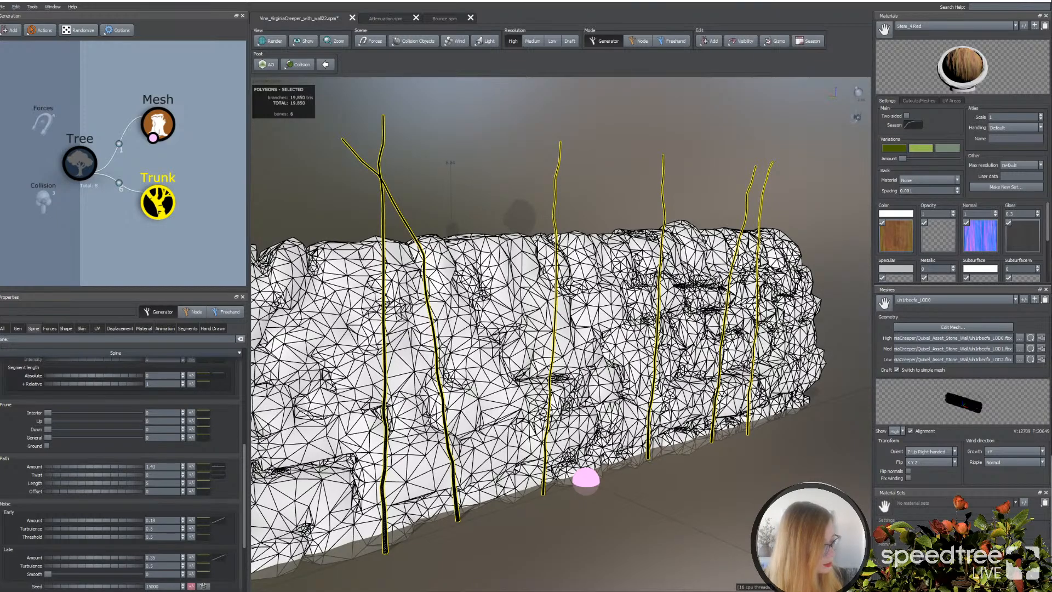
pyautogui.click(183, 192)
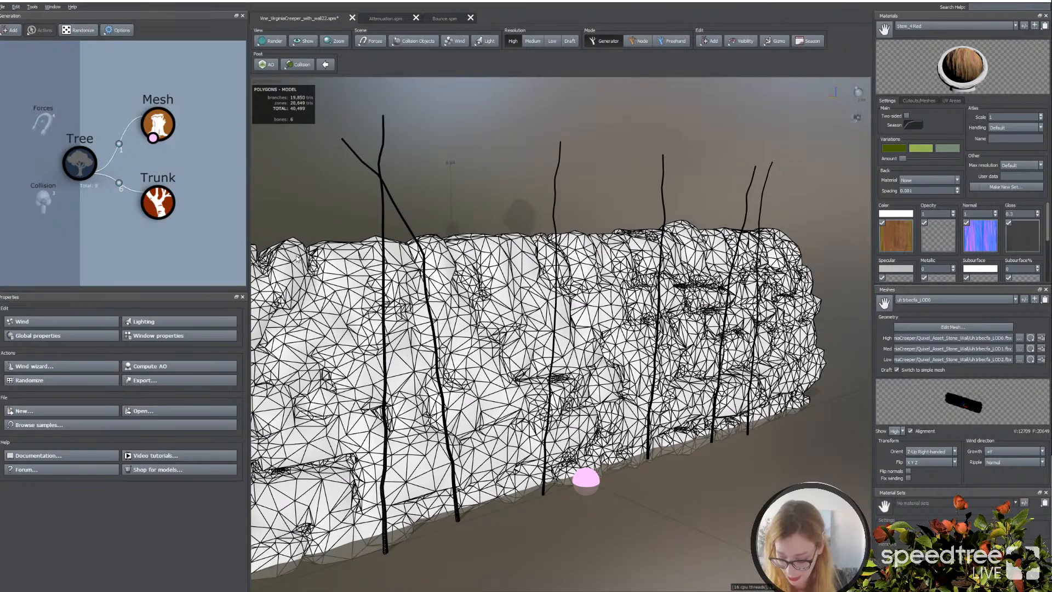
pyautogui.moveTo(404, 249); pyautogui.dragTo(436, 281)
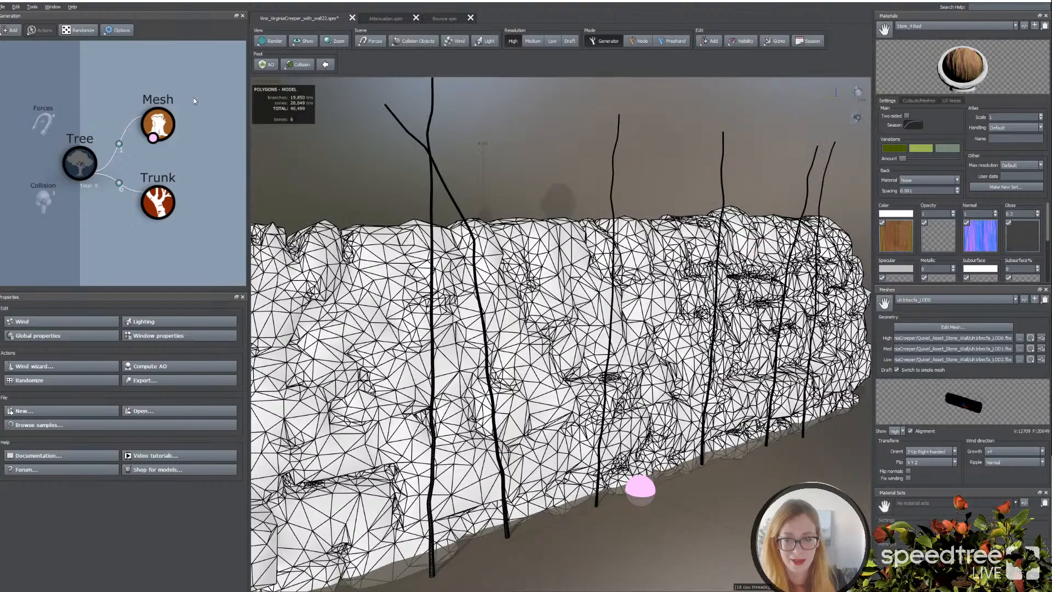
# Step: Select the trunks and set their segment accuracy to 120
pyautogui.click(433, 279)
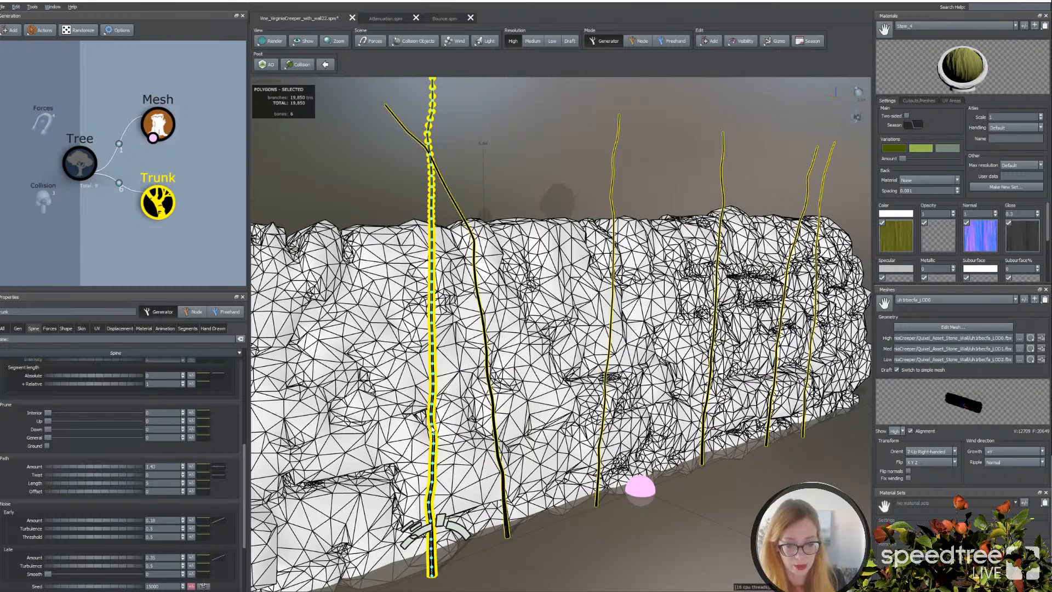
pyautogui.scroll(5, 432, 431)
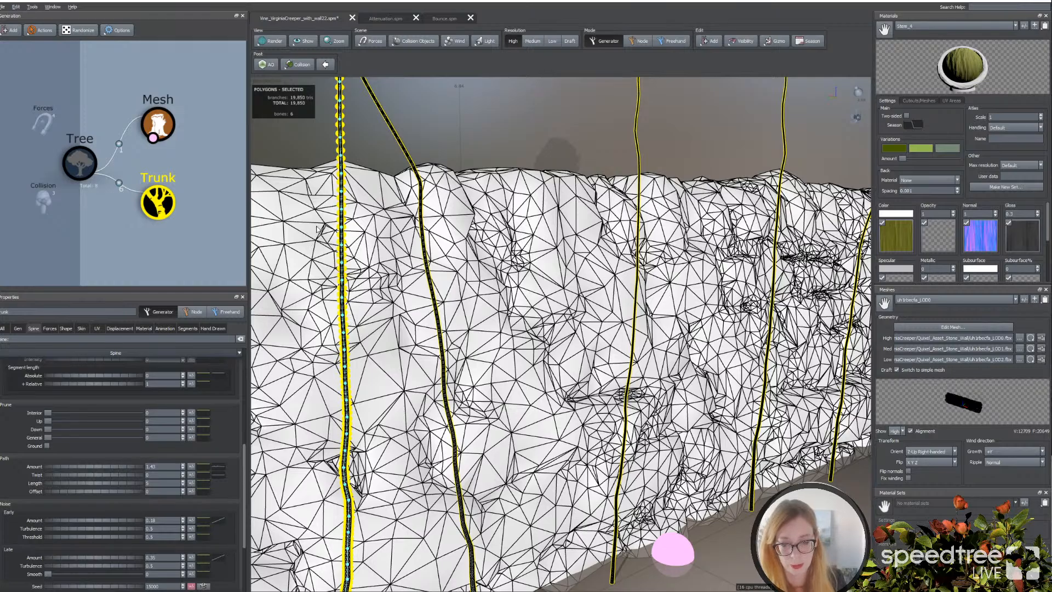
pyautogui.moveTo(327, 316); pyautogui.dragTo(445, 269)
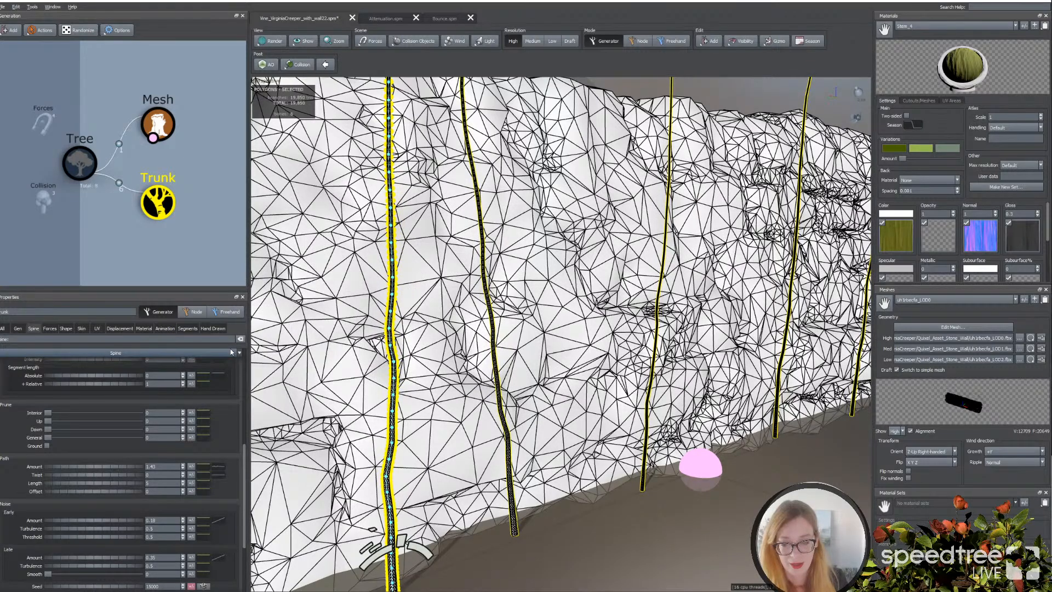
pyautogui.click(188, 328)
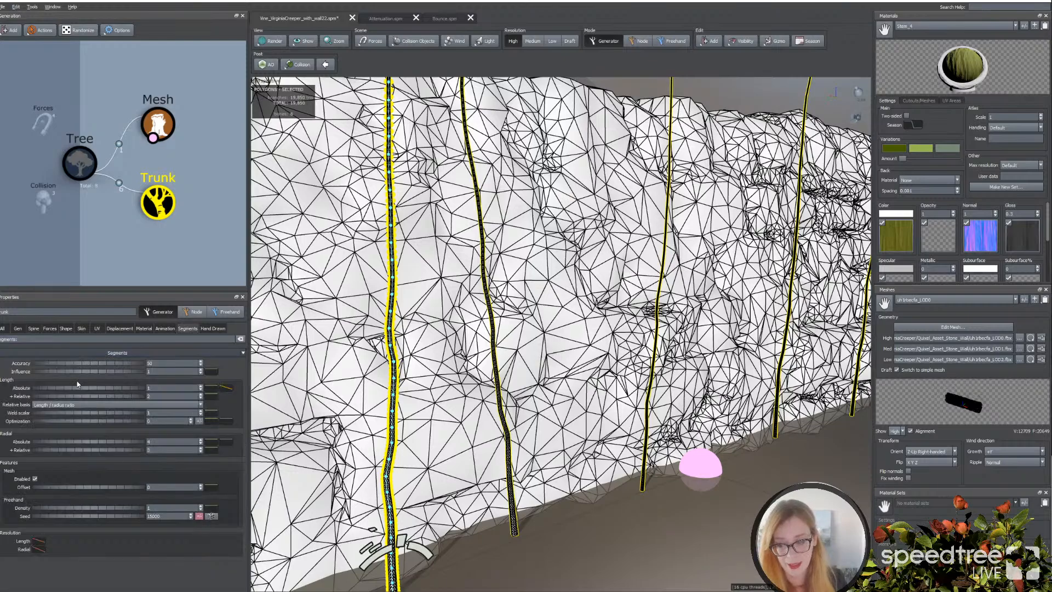
pyautogui.moveTo(160, 364); pyautogui.dragTo(115, 365)
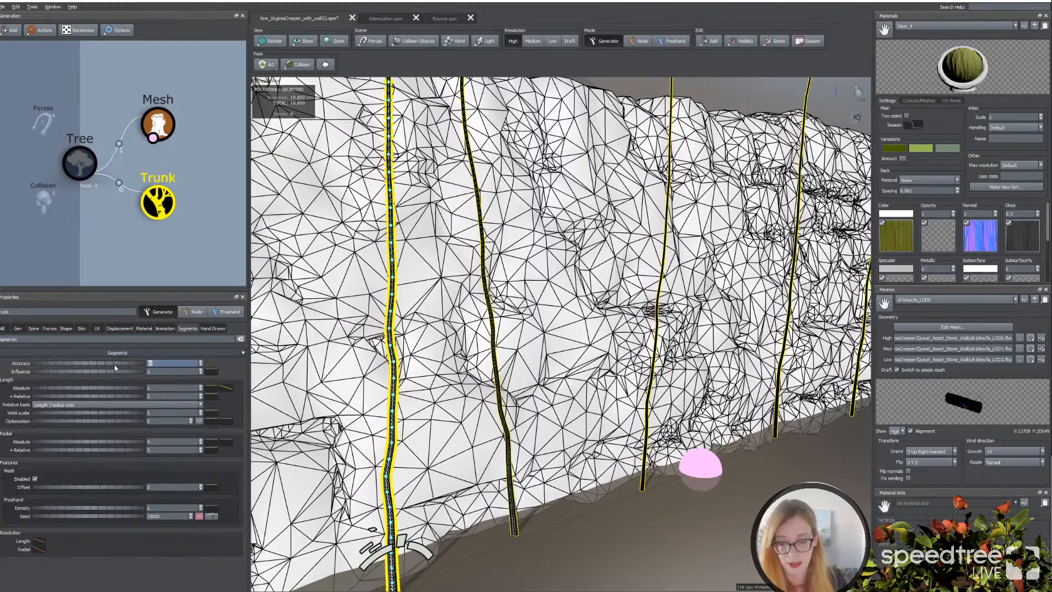
pyautogui.write('12')
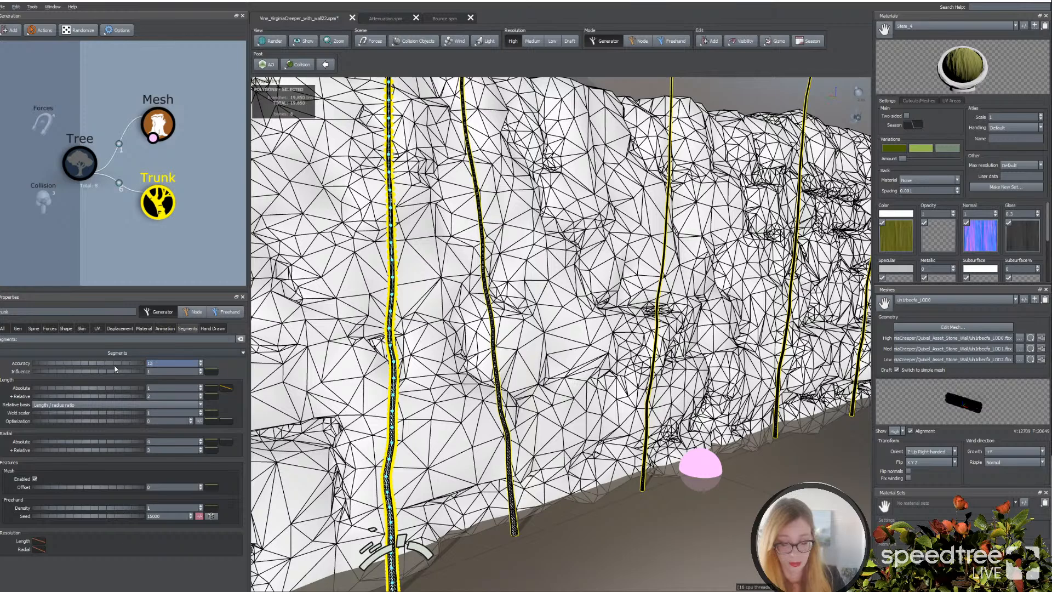
pyautogui.write('0')
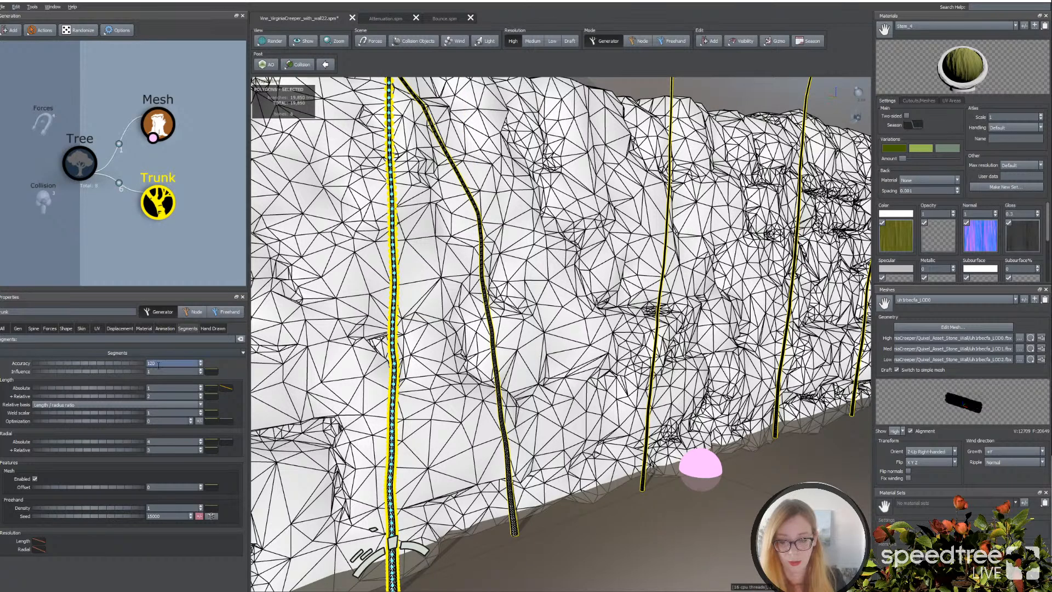
pyautogui.press('Return')
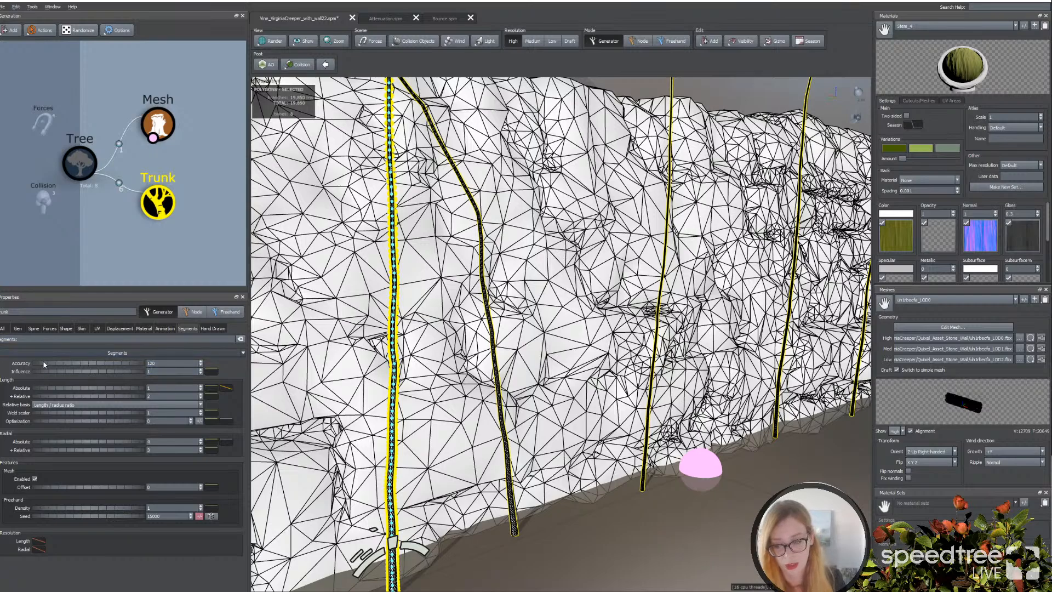
# Step: Fine-tune the trunks' segment accuracy to about 124 and set their relative segment length to about 1.88
pyautogui.moveTo(44, 363); pyautogui.dragTo(52, 363)
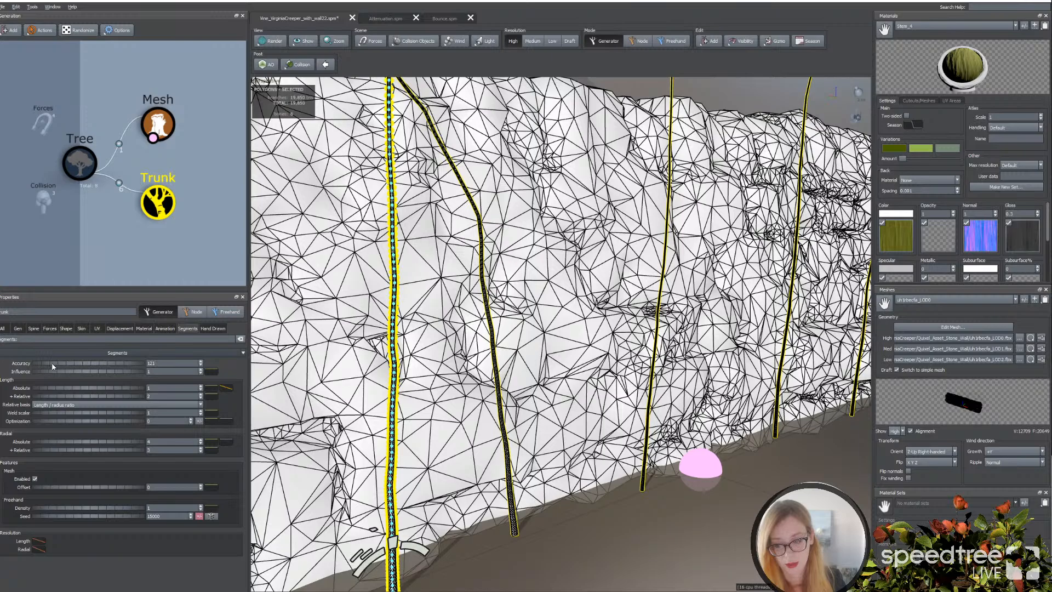
pyautogui.moveTo(52, 364); pyautogui.dragTo(61, 363)
pyautogui.moveTo(68, 396); pyautogui.dragTo(217, 396)
pyautogui.moveTo(133, 400); pyautogui.dragTo(91, 400)
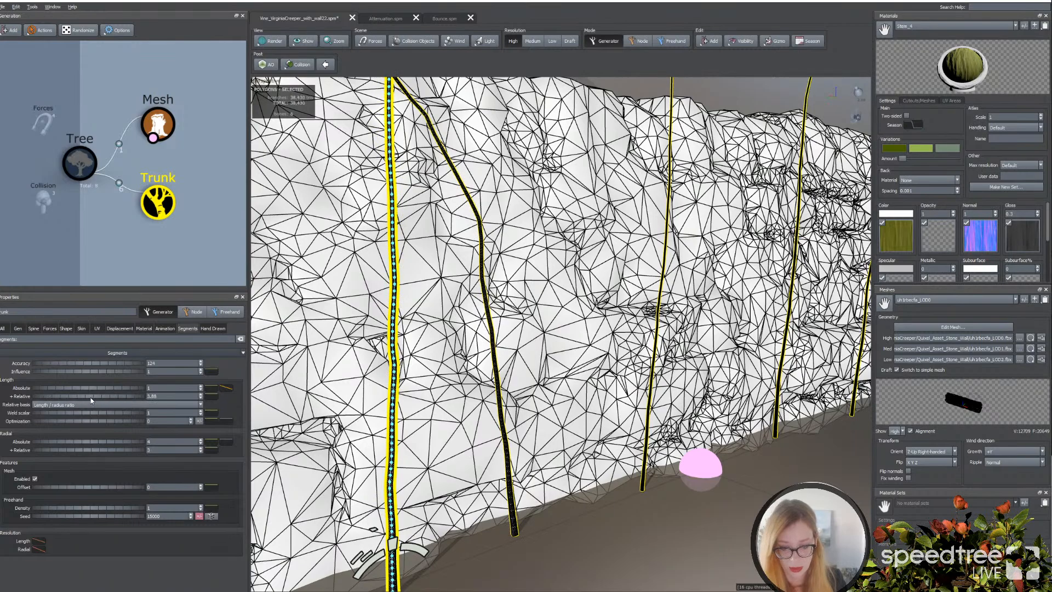
# Step: Return to the textured render view and add zigzag intensity to the trunks' spines
pyautogui.click(39, 330)
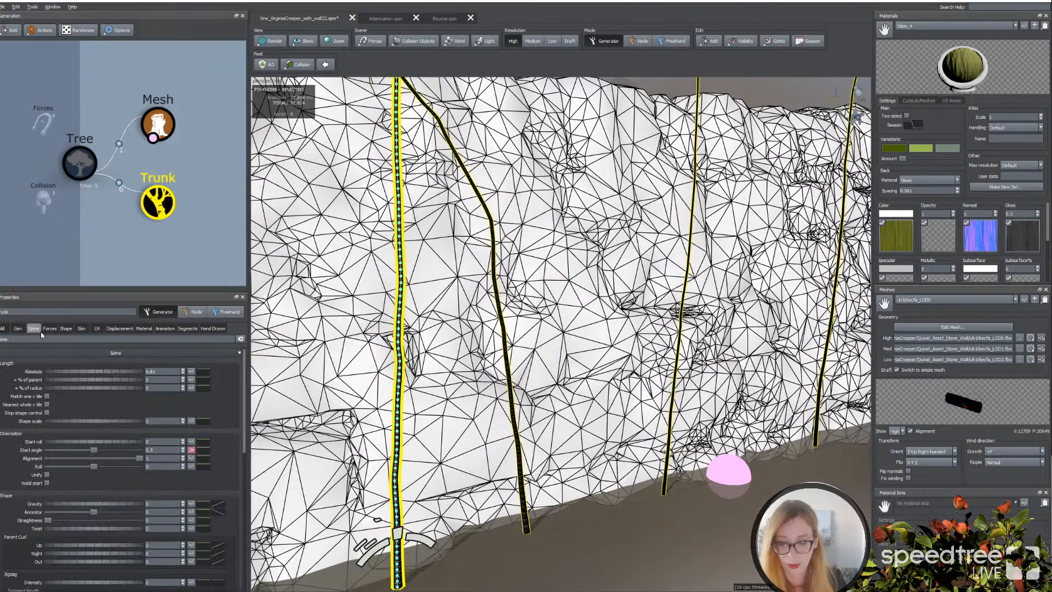
pyautogui.scroll(-4, 71, 472)
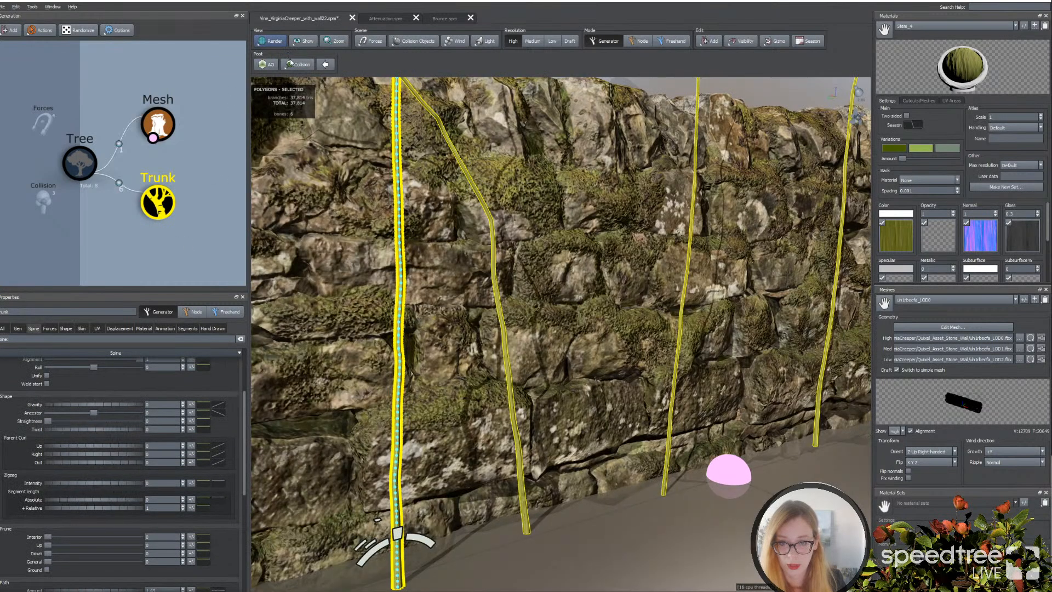
pyautogui.click(285, 45)
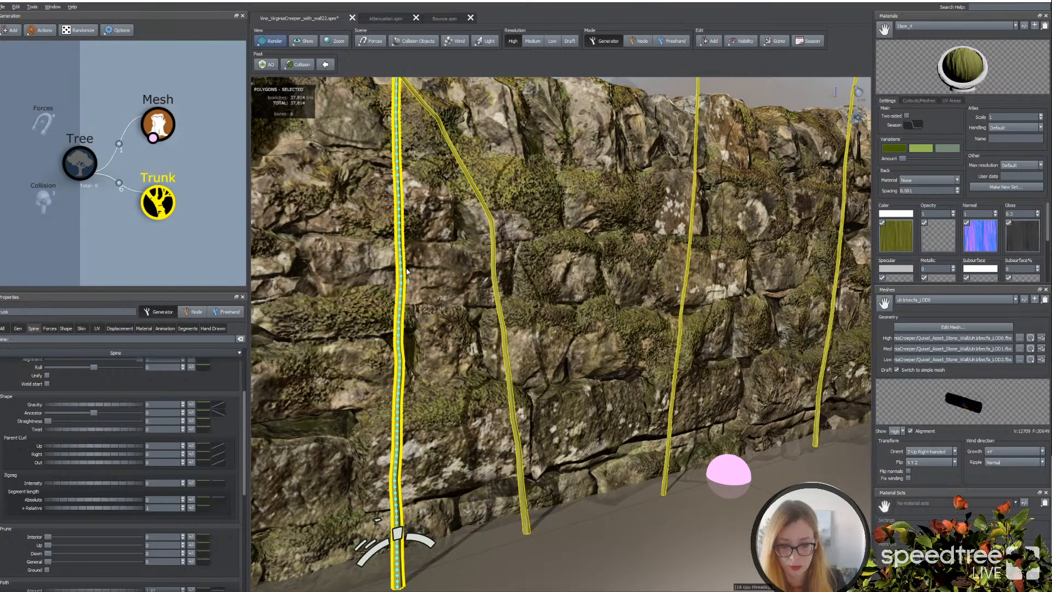
pyautogui.moveTo(75, 484); pyautogui.dragTo(95, 486)
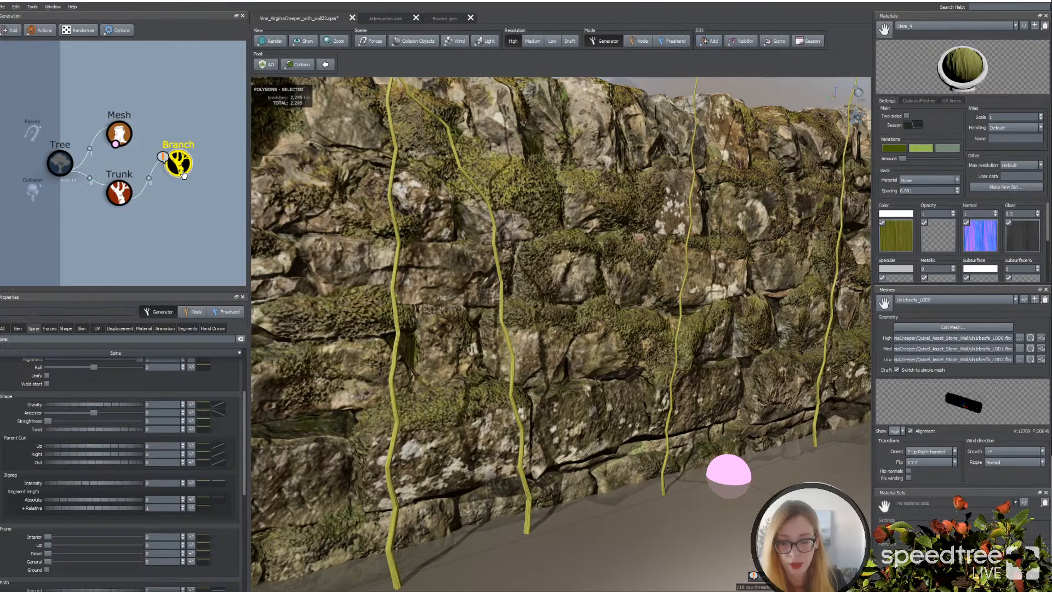
# Step: Generate branches off the trunks in Bifurcation mode and inspect where they join a trunk
pyautogui.click(18, 328)
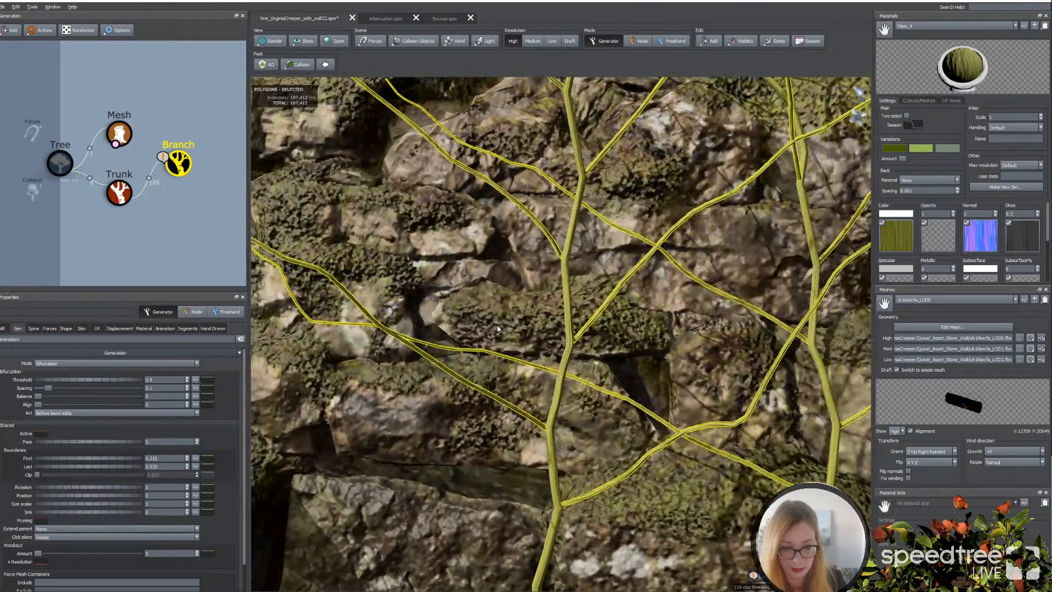
pyautogui.moveTo(550, 313); pyautogui.dragTo(526, 333, button='middle')
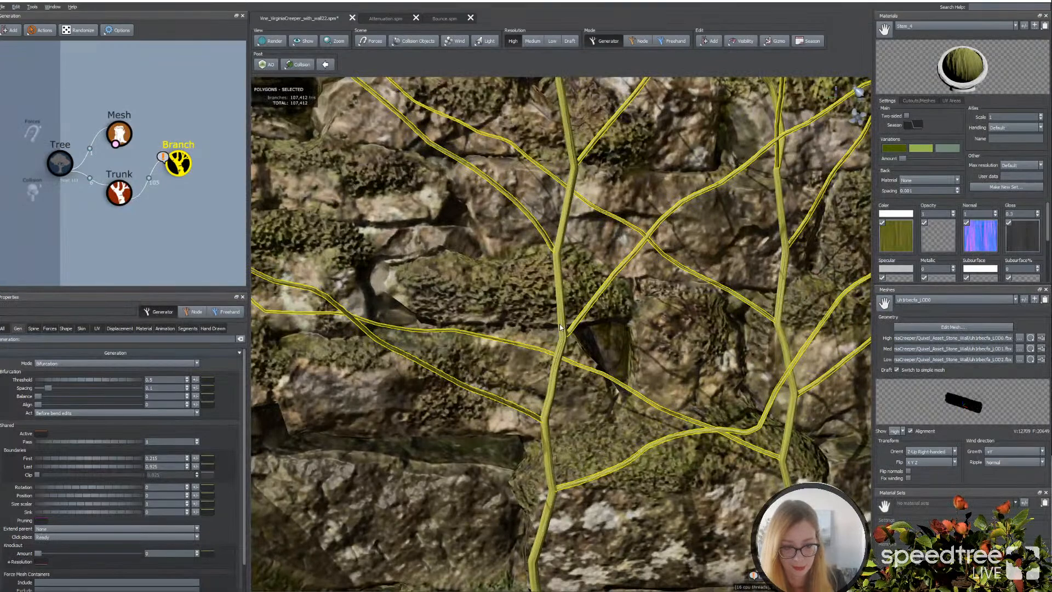
pyautogui.click(81, 328)
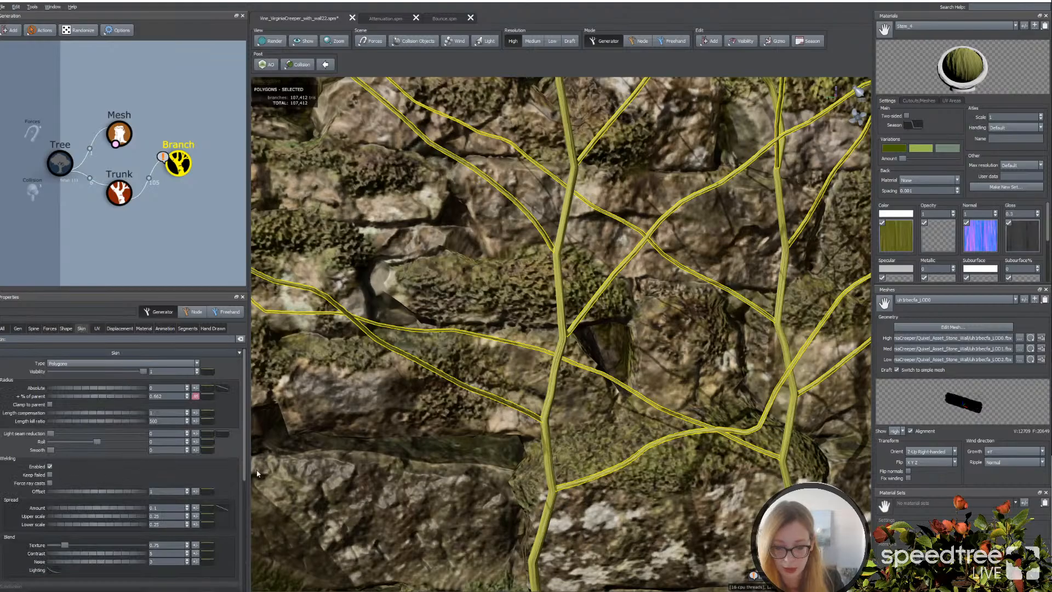
pyautogui.scroll(3, 568, 407)
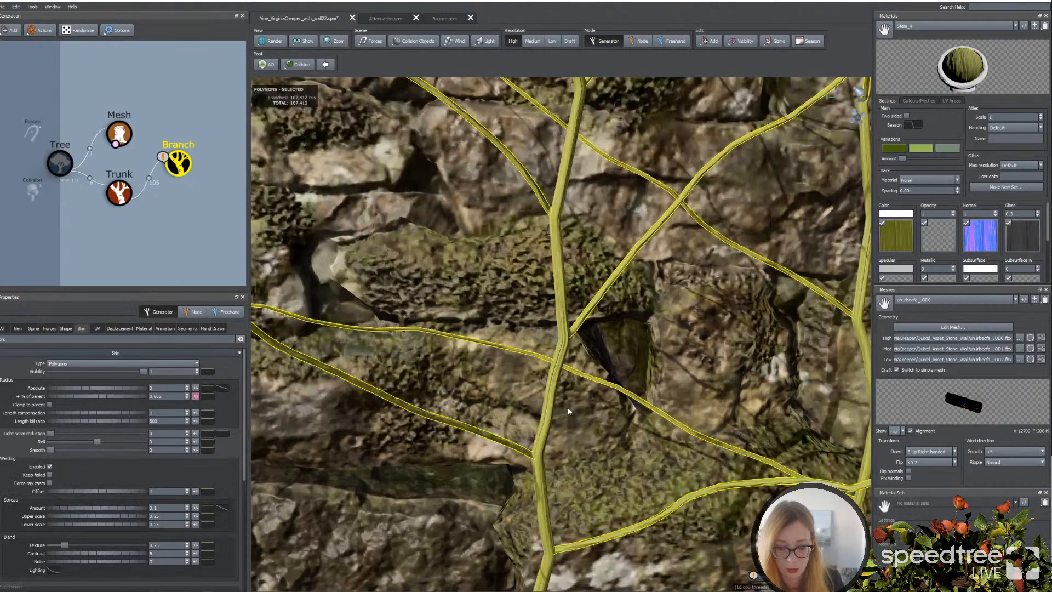
pyautogui.scroll(5, 567, 407)
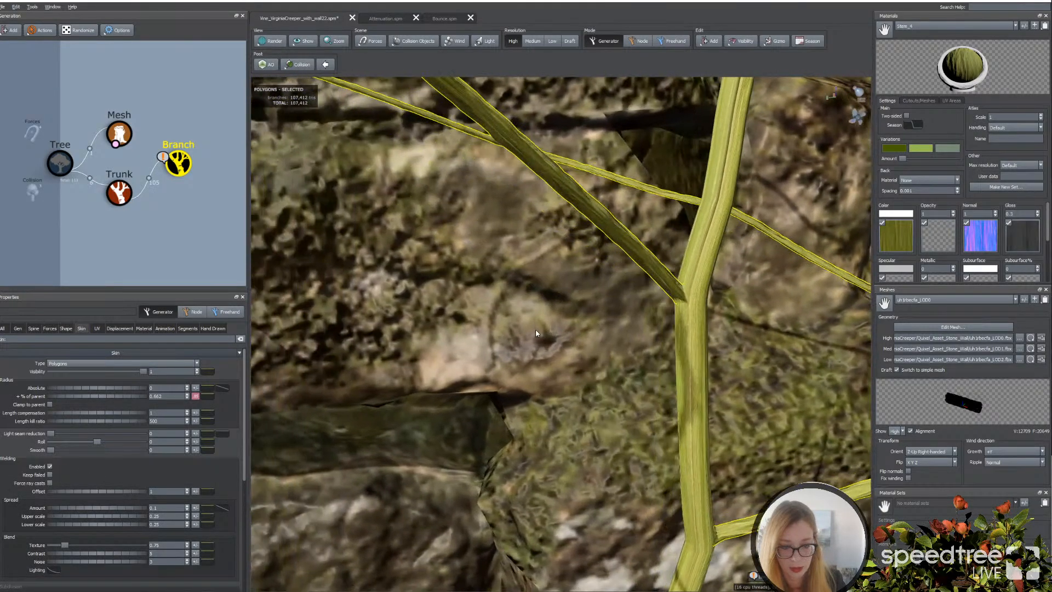
pyautogui.scroll(4, 536, 333)
pyautogui.moveTo(540, 333); pyautogui.dragTo(561, 333, button='middle')
# Step: Select a branch at its trunk junction and increase the Branch generator's segments
pyautogui.click(451, 260)
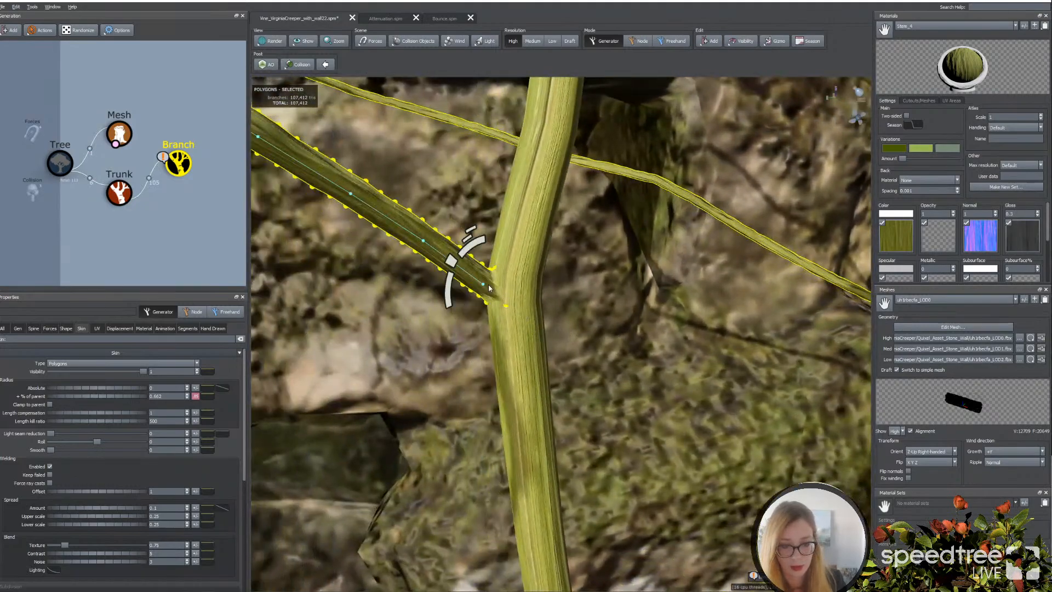
pyautogui.click(188, 329)
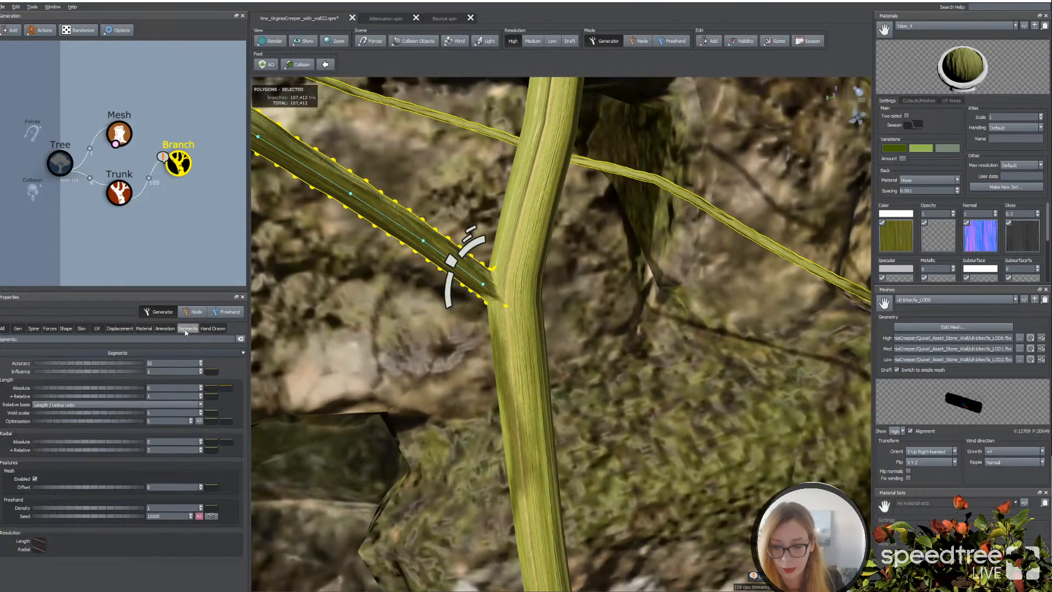
pyautogui.click(75, 445)
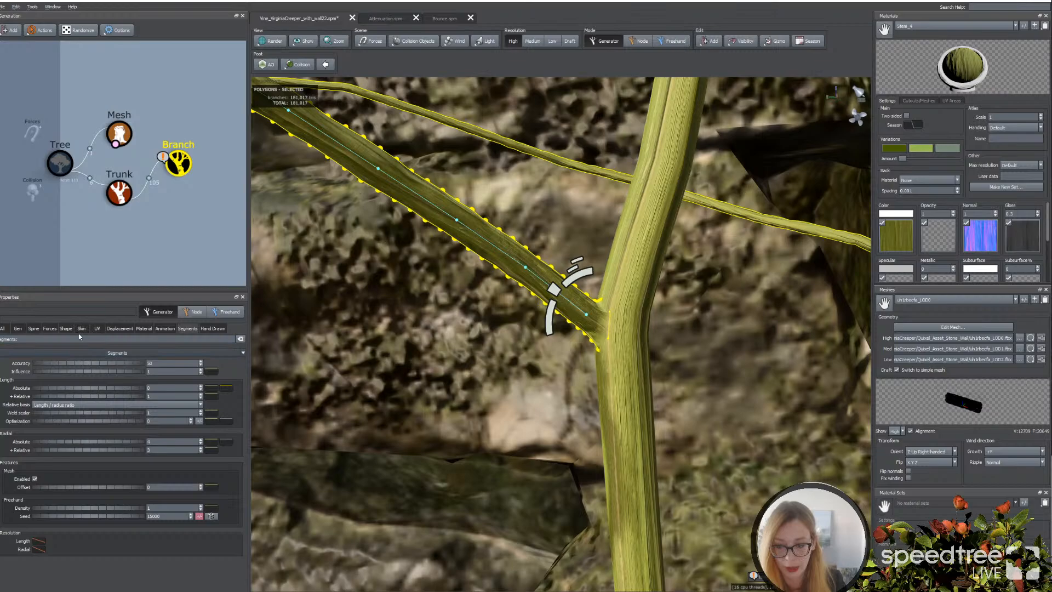
# Step: Increase the branches' weld offset and set the lower spread scale to about 1.37 with added variance
pyautogui.click(80, 328)
pyautogui.moveTo(58, 491); pyautogui.dragTo(121, 491)
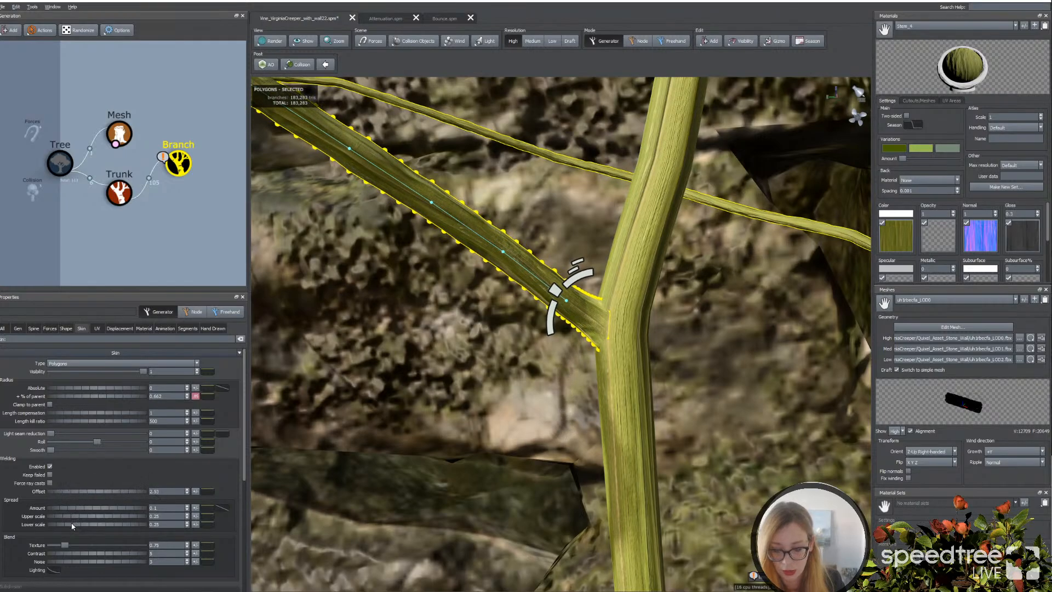
pyautogui.moveTo(72, 525); pyautogui.dragTo(102, 527)
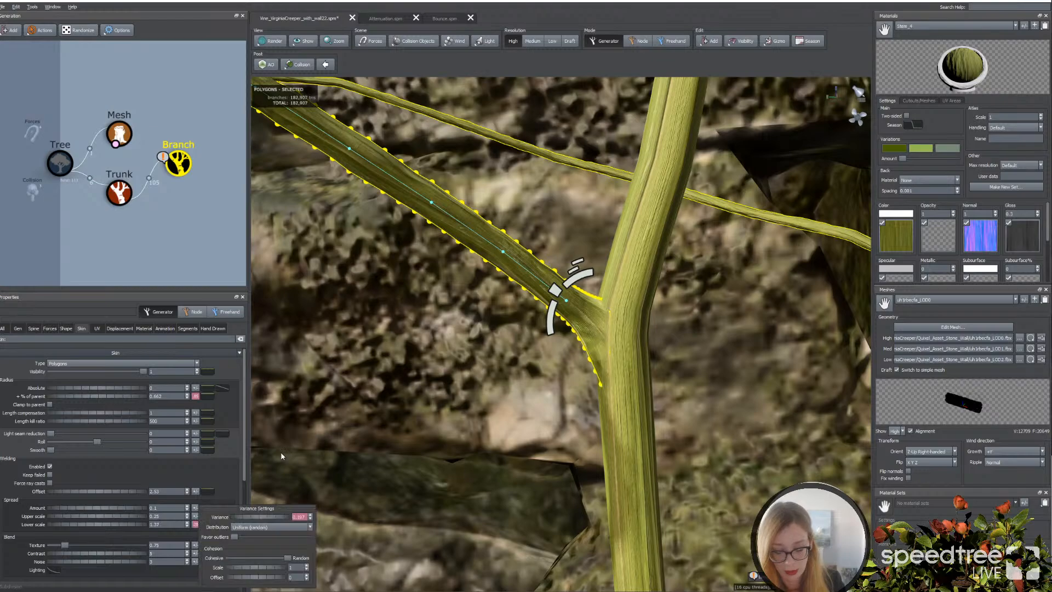
pyautogui.moveTo(281, 456); pyautogui.dragTo(436, 468)
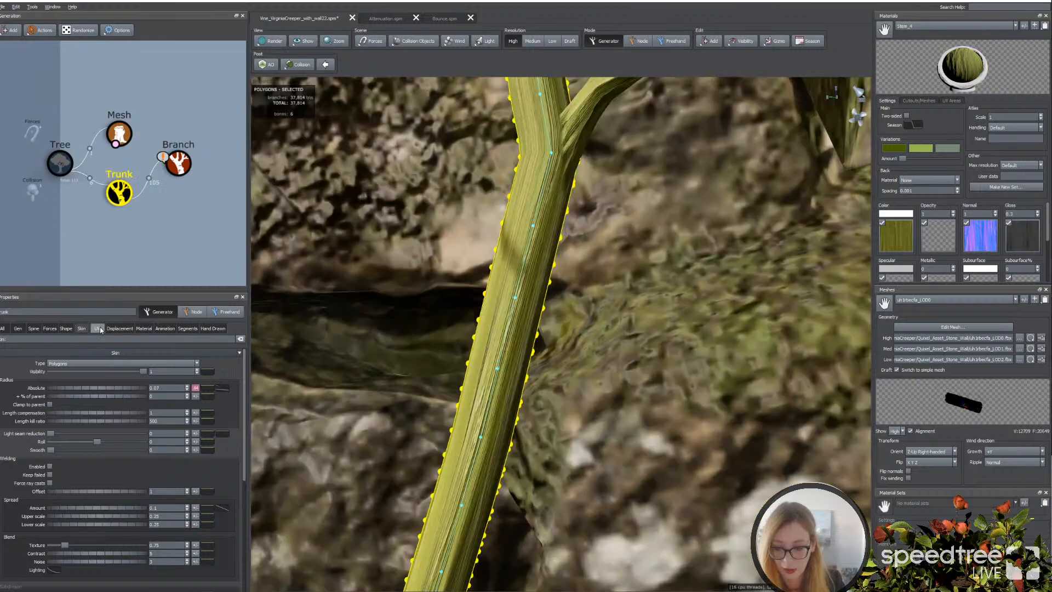
# Step: Examine the trunks' UV mapping settings and how the bark texture and branch welds look up close and from afar
pyautogui.click(97, 328)
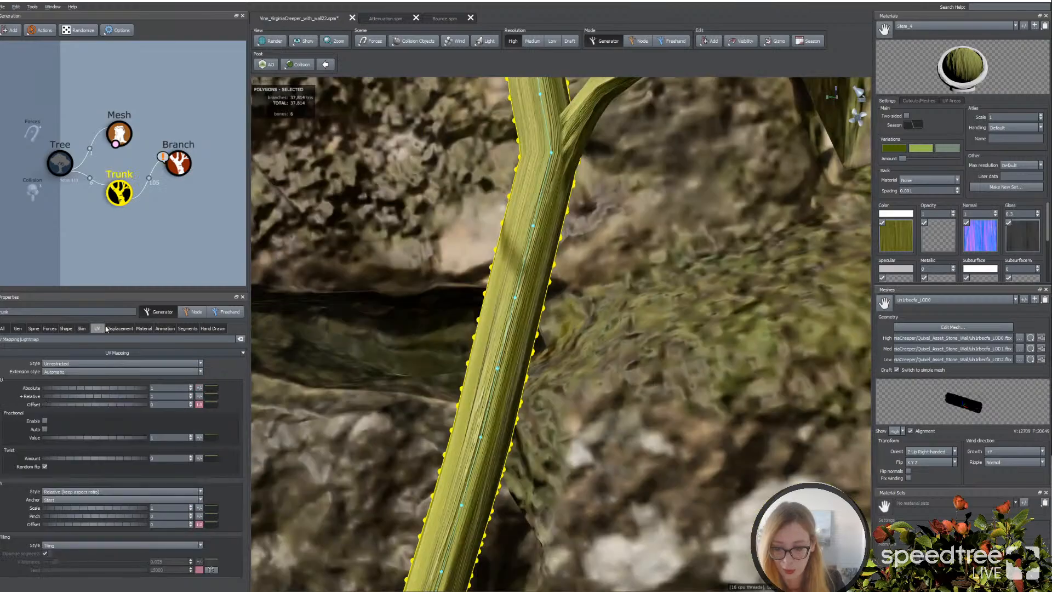
pyautogui.moveTo(404, 416); pyautogui.dragTo(442, 406)
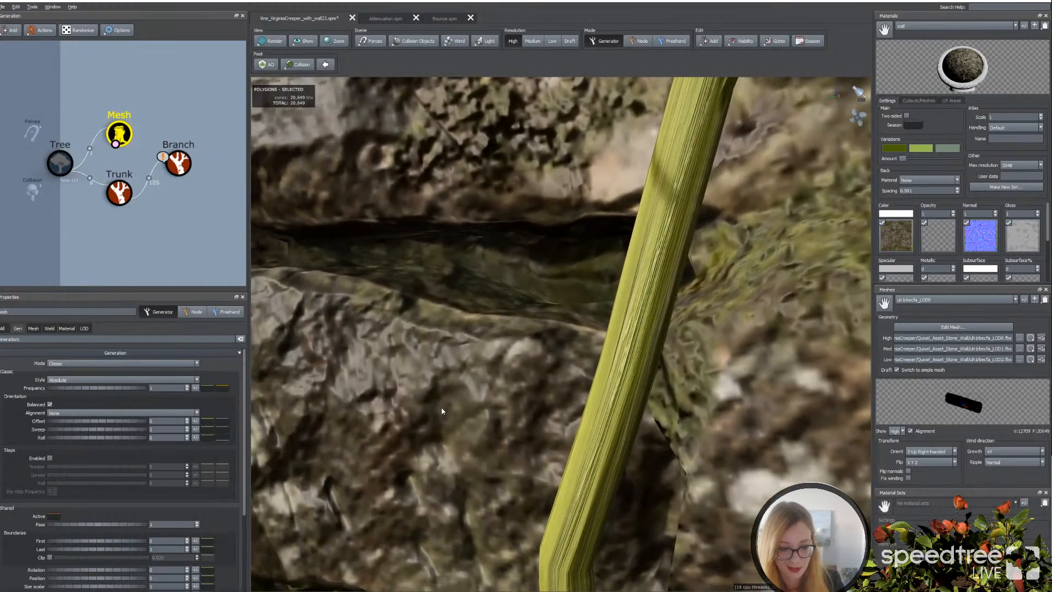
pyautogui.moveTo(454, 408); pyautogui.dragTo(460, 470, button='right')
pyautogui.scroll(-5, 459, 467)
pyautogui.moveTo(459, 467); pyautogui.dragTo(523, 474, button='middle')
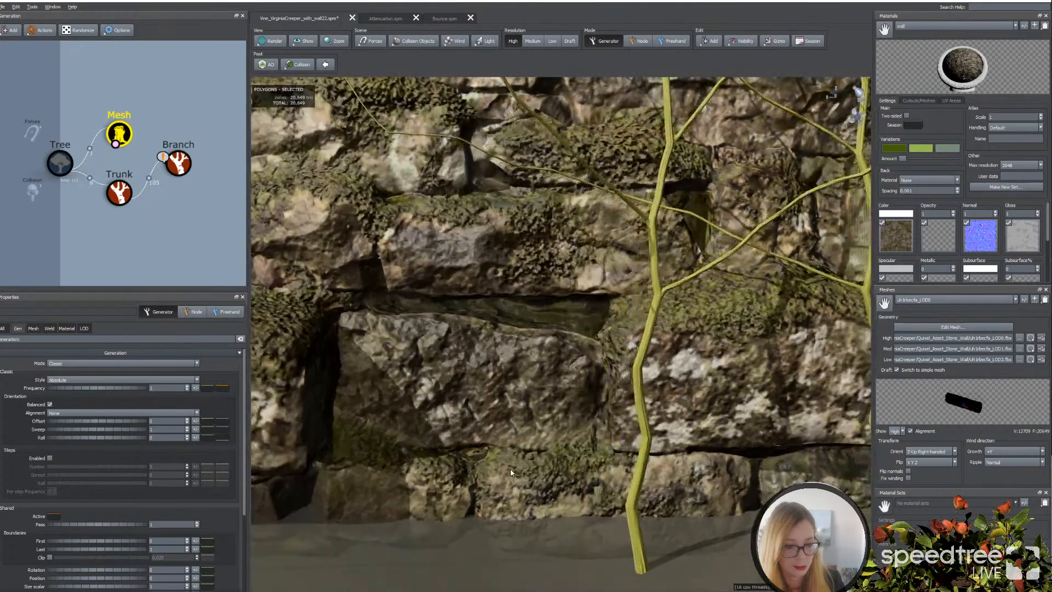
pyautogui.moveTo(630, 422); pyautogui.dragTo(522, 473, button='middle')
pyautogui.scroll(4, 521, 473)
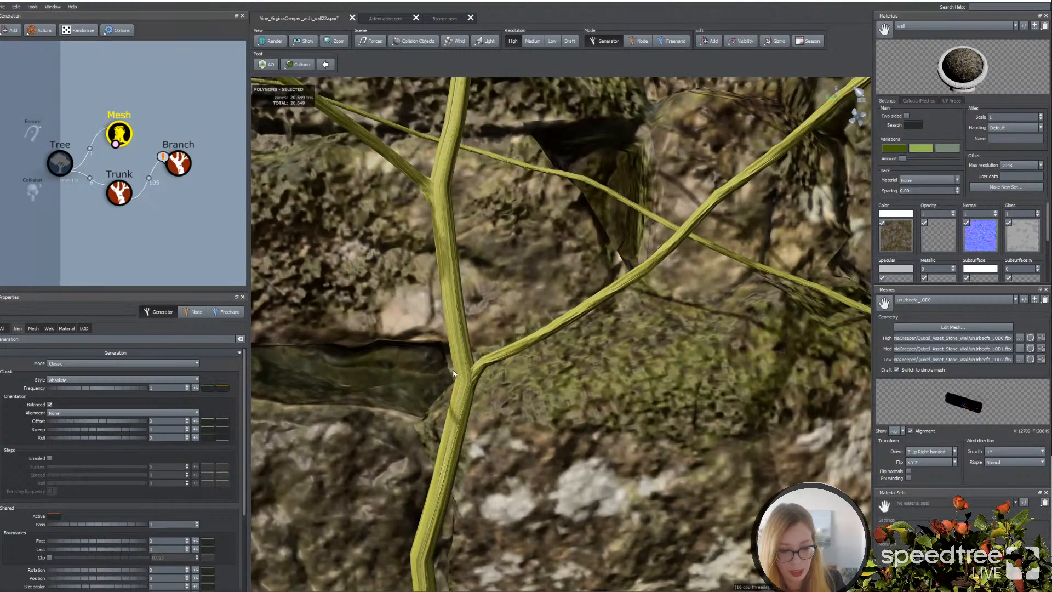
pyautogui.scroll(2, 448, 393)
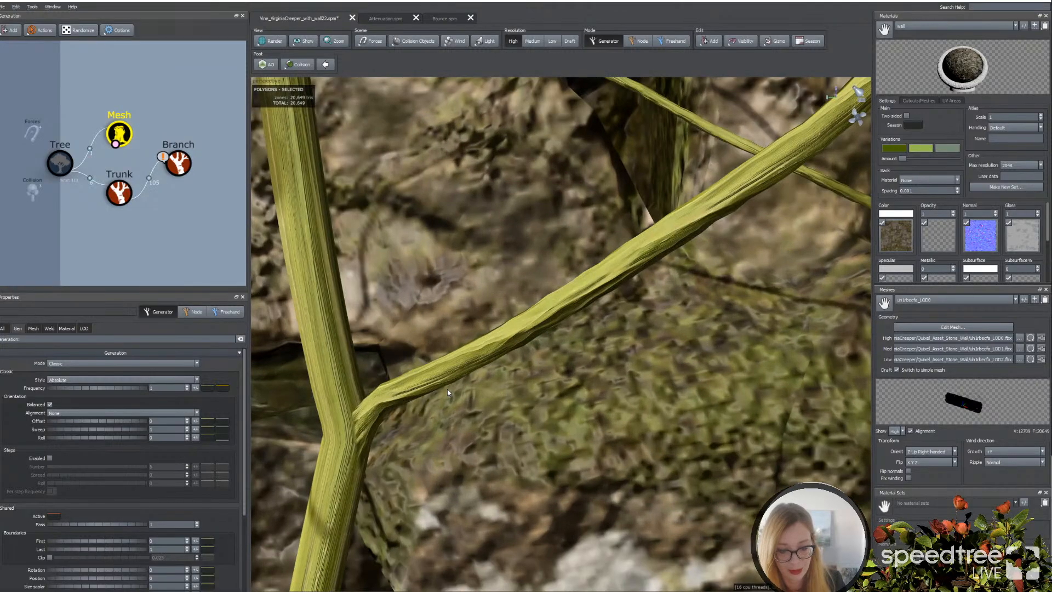
pyautogui.scroll(-8, 448, 392)
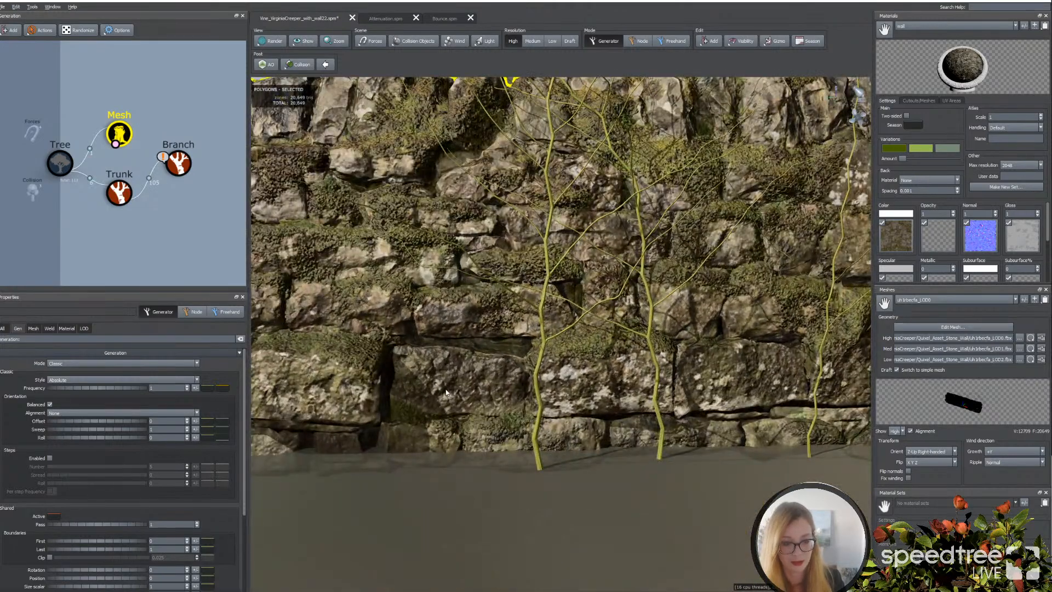
pyautogui.scroll(8, 446, 393)
# Step: Try a higher V scale in the trunk's UV mapping to stretch or tighten the bark, and reset it to 1
pyautogui.click(455, 315)
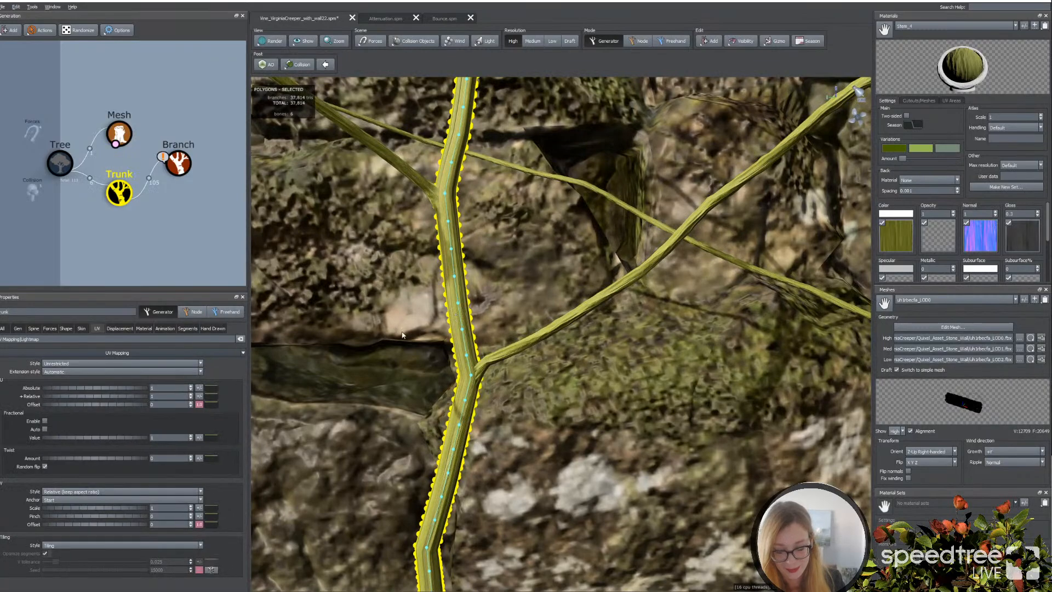
pyautogui.click(133, 396)
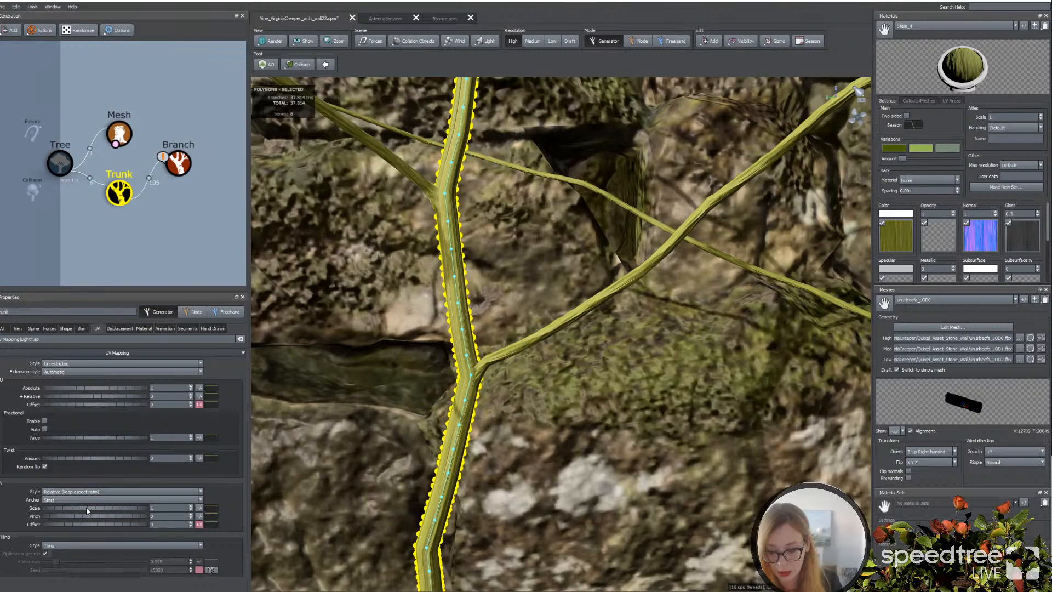
pyautogui.moveTo(87, 511); pyautogui.dragTo(127, 510)
pyautogui.scroll(3, 346, 482)
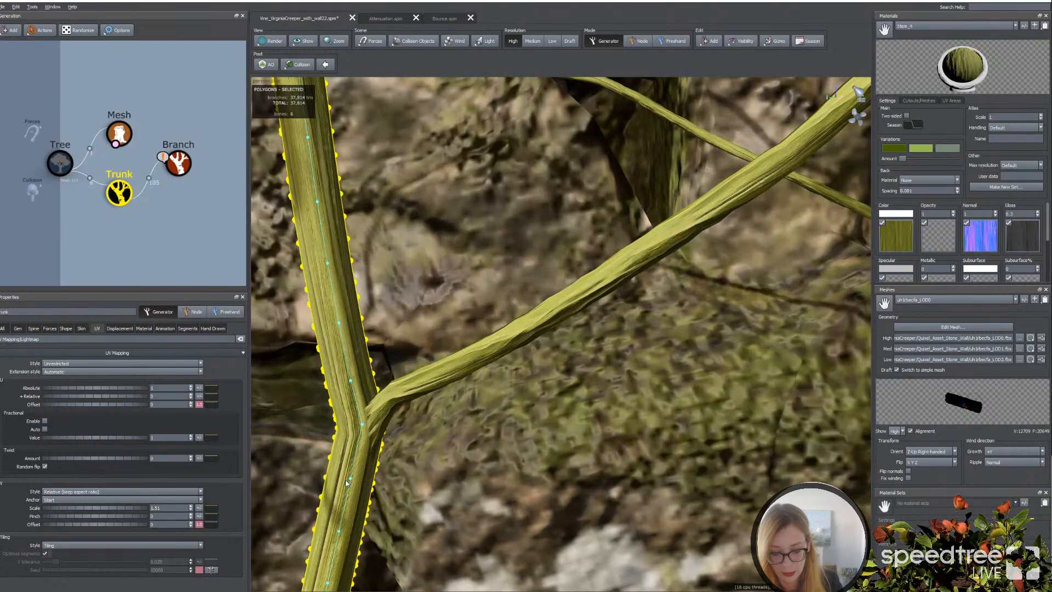
pyautogui.moveTo(347, 482); pyautogui.dragTo(383, 469)
pyautogui.moveTo(110, 508); pyautogui.dragTo(144, 509)
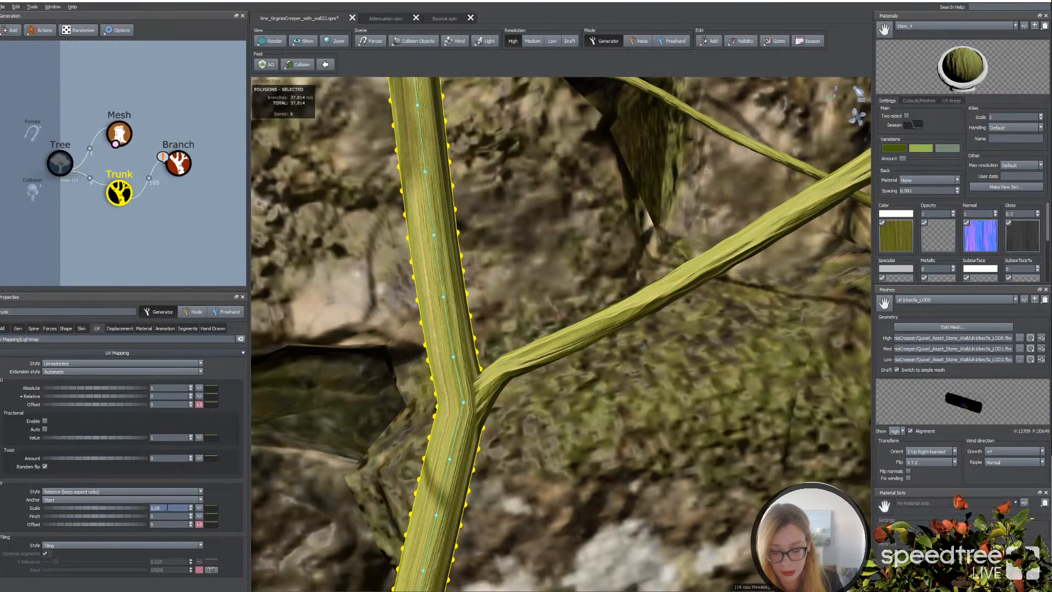
pyautogui.click(167, 507)
pyautogui.press('BackSpace')
pyautogui.press('BackSpace')
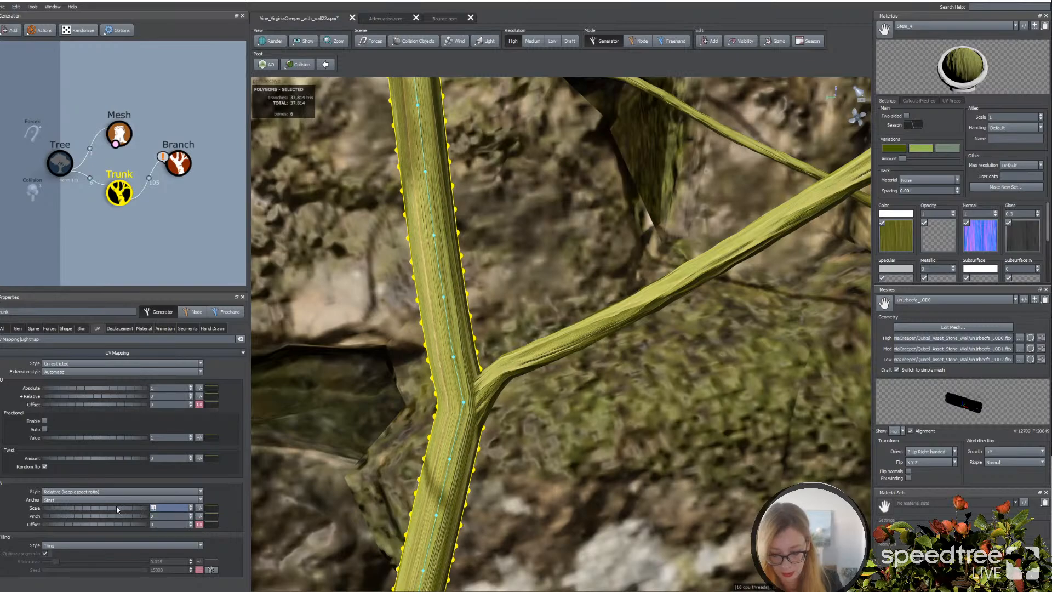
pyautogui.press('Return')
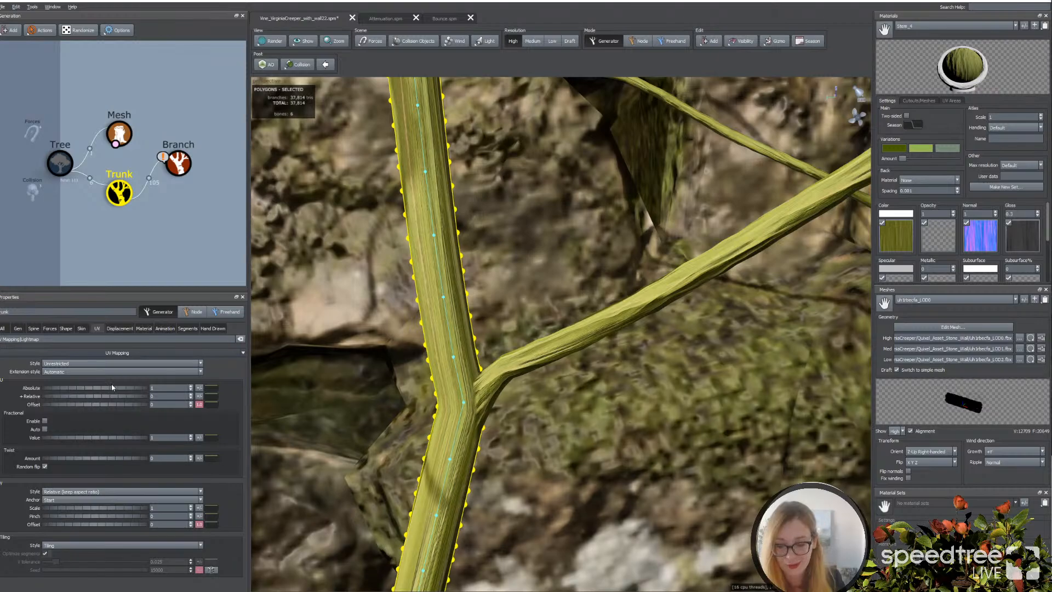
# Step: Try fractional U mapping on the trunk with an increased value, and disable it again with the absolute U value restored to 1
pyautogui.click(44, 421)
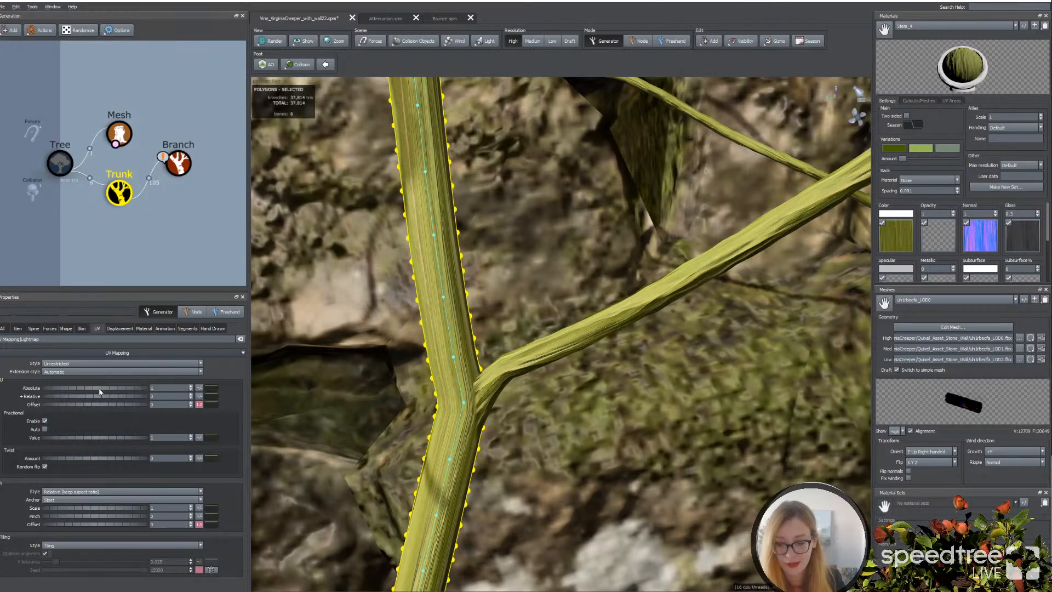
pyautogui.click(82, 436)
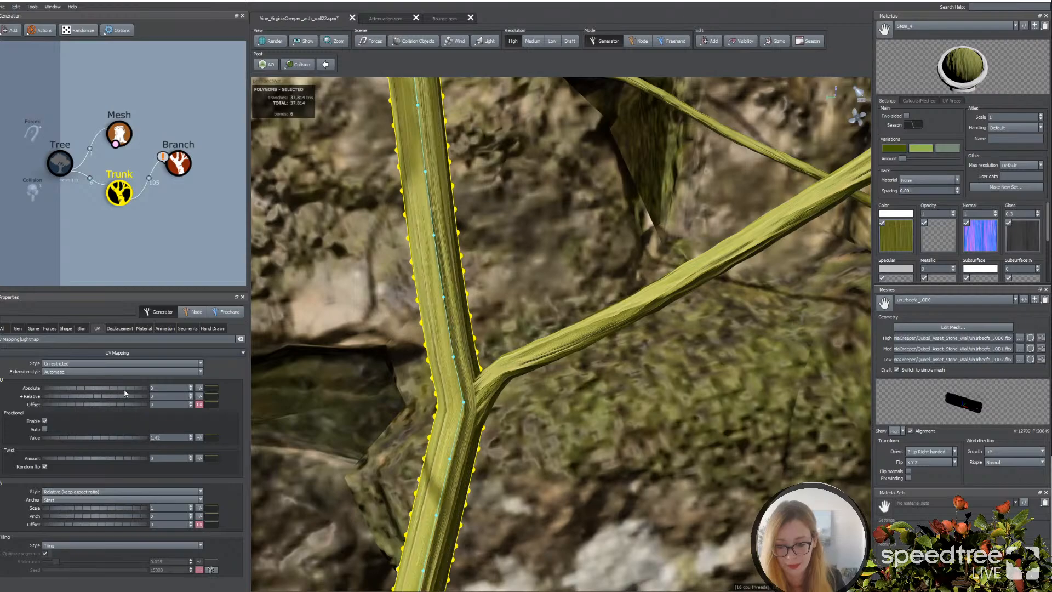
pyautogui.click(45, 421)
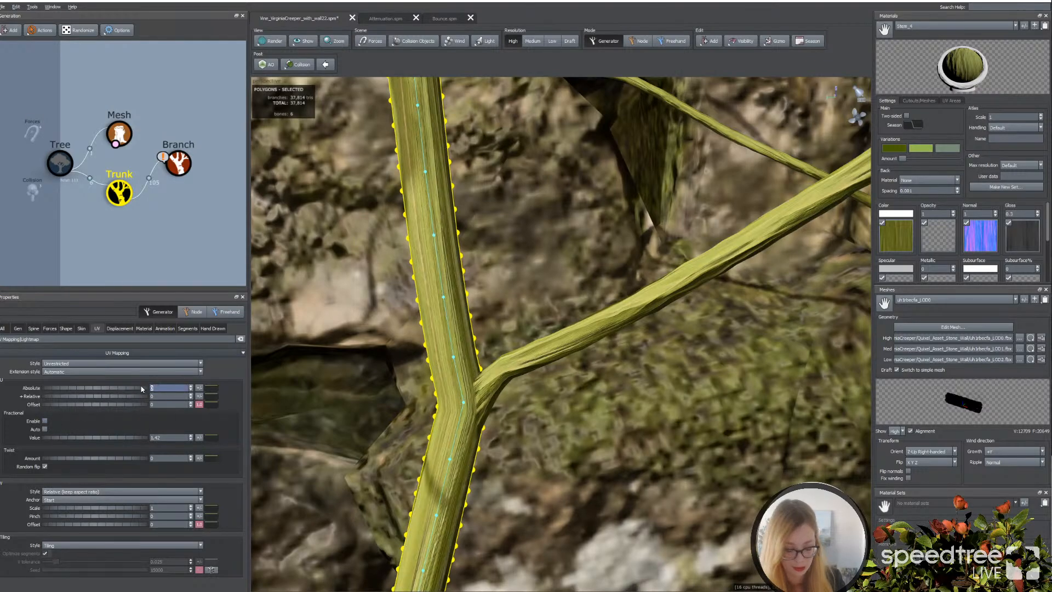
pyautogui.click(133, 389)
pyautogui.moveTo(133, 387)
pyautogui.mouseDown()
pyautogui.moveTo(120, 389)
pyautogui.moveTo(151, 384)
pyautogui.mouseUp()
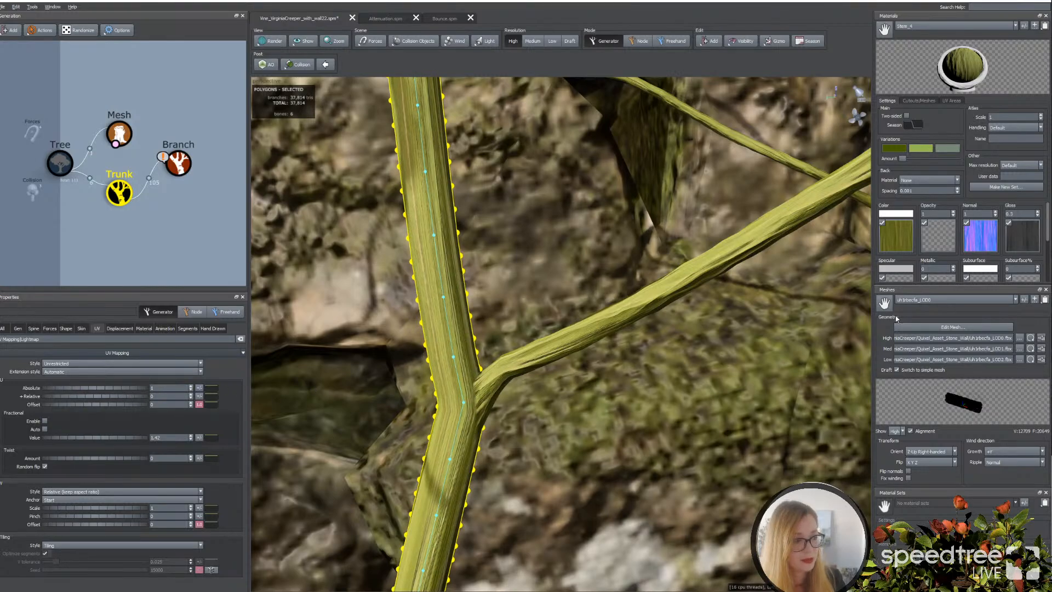
# Step: Examine the trunks and first-level branches across the whole stone wall from several angles and distances
pyautogui.click(988, 243)
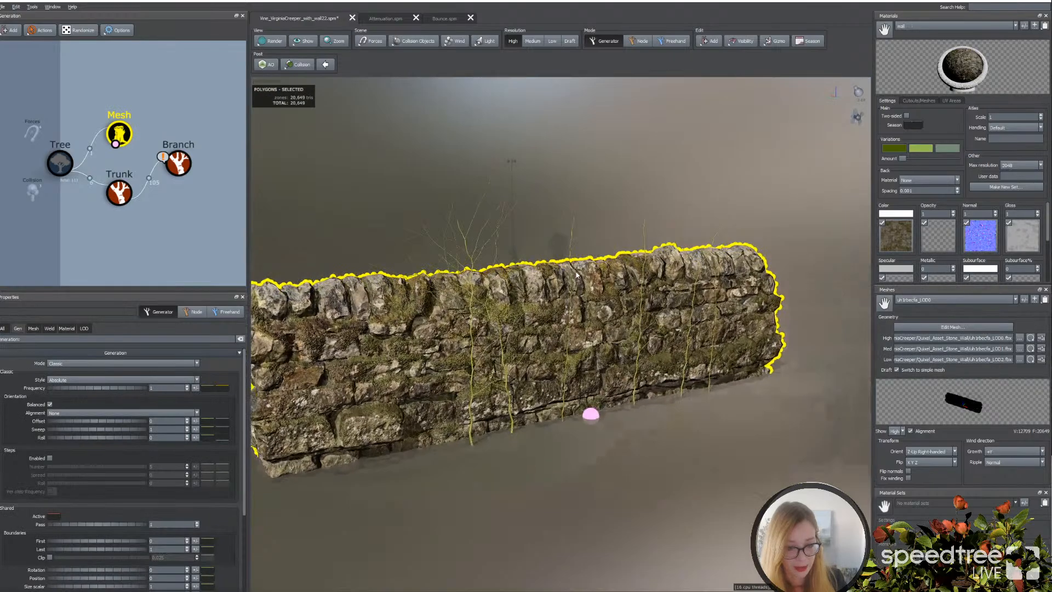
pyautogui.scroll(2, 538, 263)
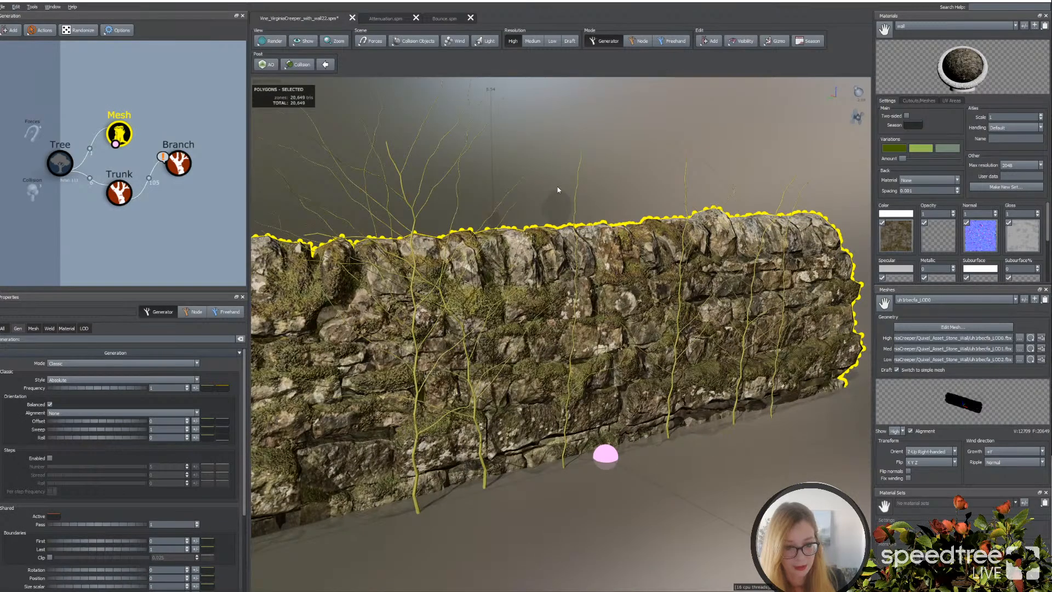
pyautogui.moveTo(557, 190); pyautogui.dragTo(456, 294)
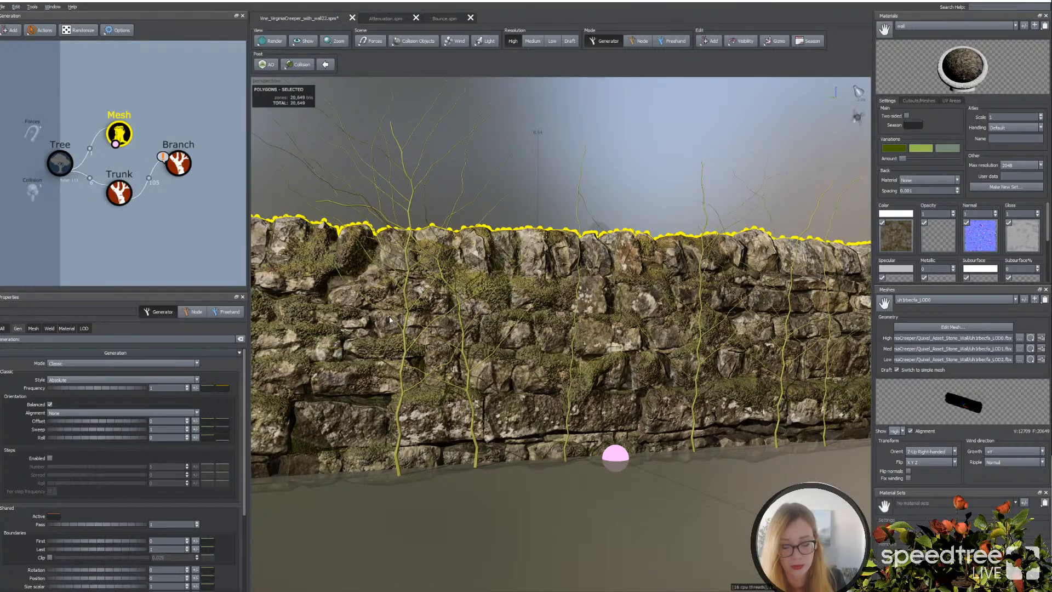
pyautogui.moveTo(423, 337); pyautogui.dragTo(432, 343)
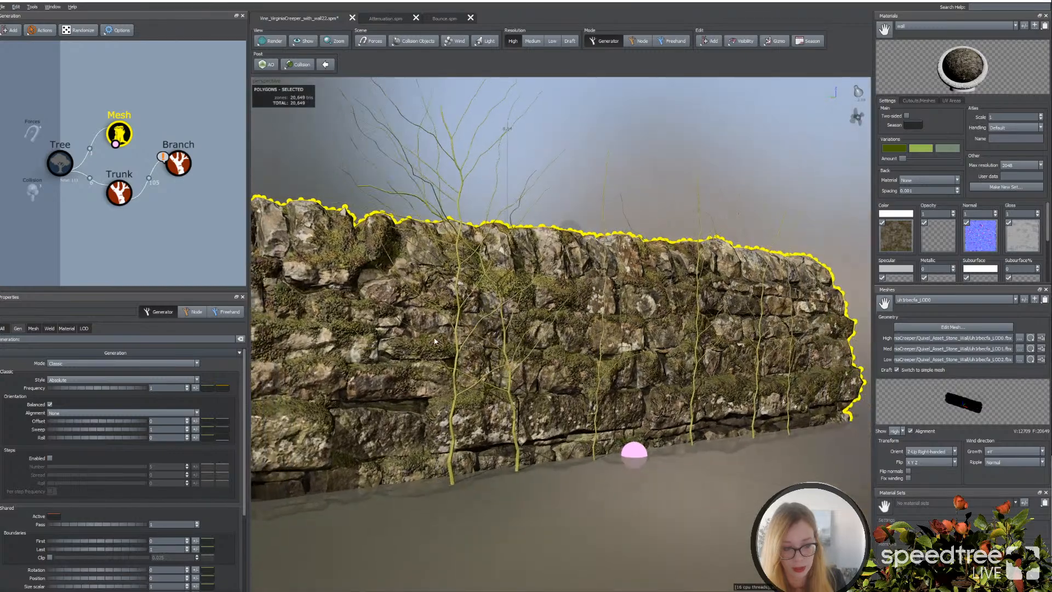
pyautogui.scroll(3, 432, 342)
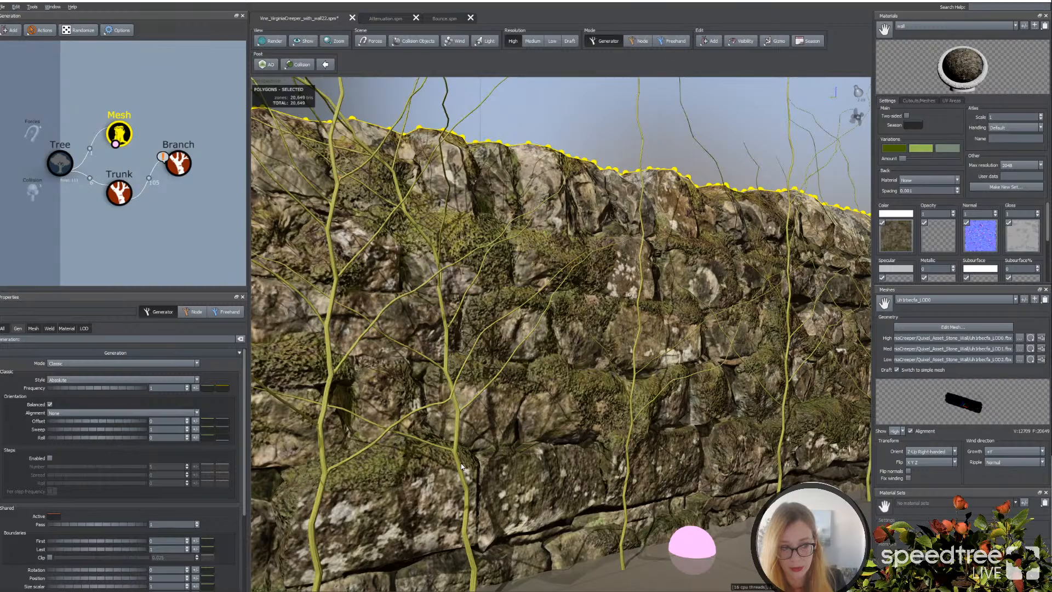
pyautogui.moveTo(462, 462); pyautogui.dragTo(463, 462)
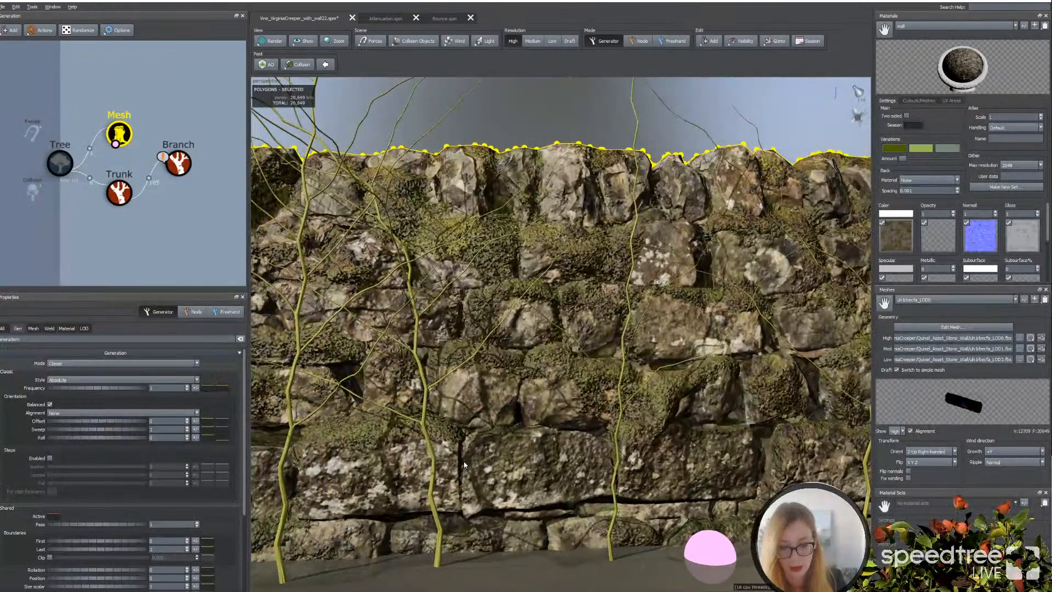
pyautogui.scroll(-4, 467, 461)
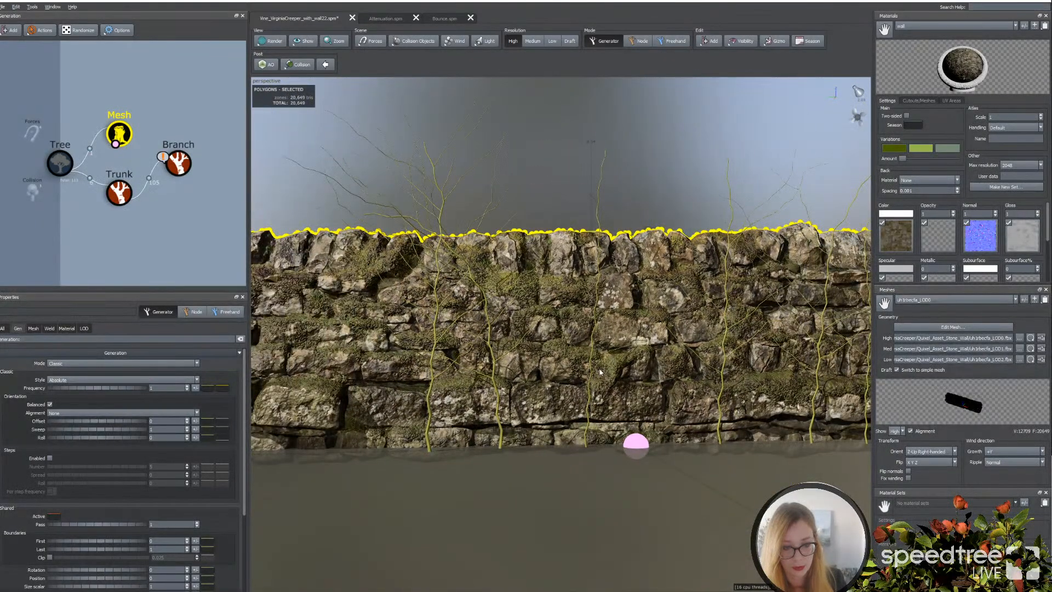
pyautogui.moveTo(600, 372)
pyautogui.mouseDown()
pyautogui.moveTo(466, 375)
pyautogui.moveTo(600, 379)
pyautogui.mouseUp()
pyautogui.scroll(1, 600, 379)
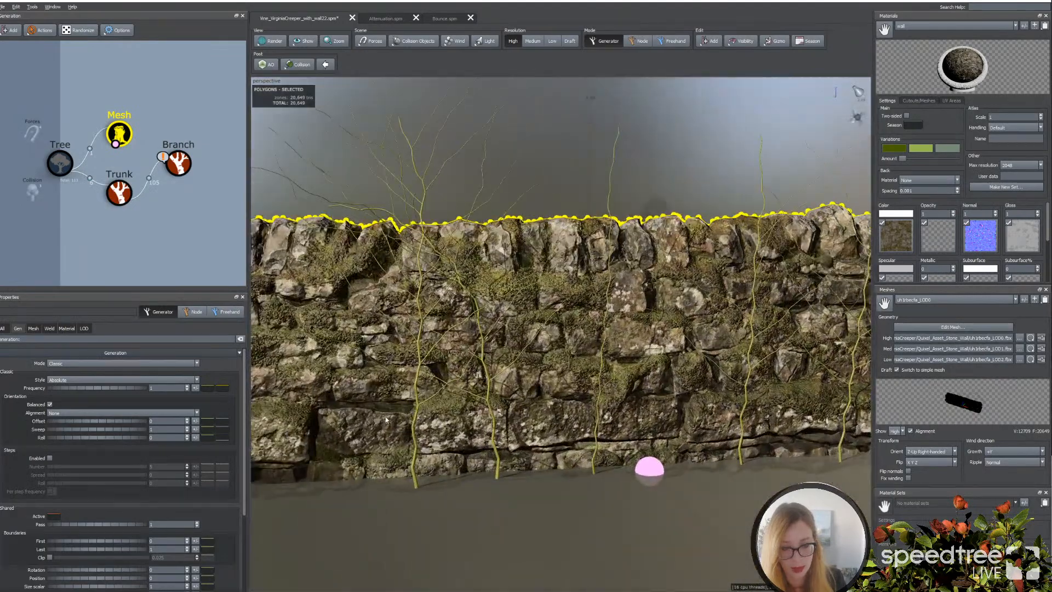
pyautogui.scroll(5, 385, 420)
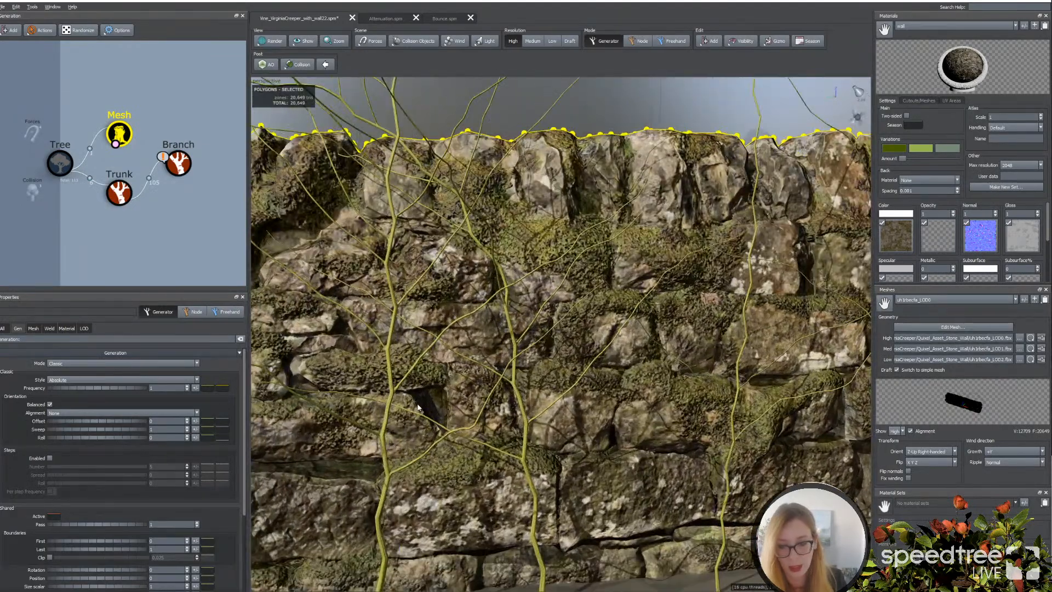
# Step: Add a second Branch generator on top of the existing branches and lower its interval generation count
pyautogui.click(176, 162)
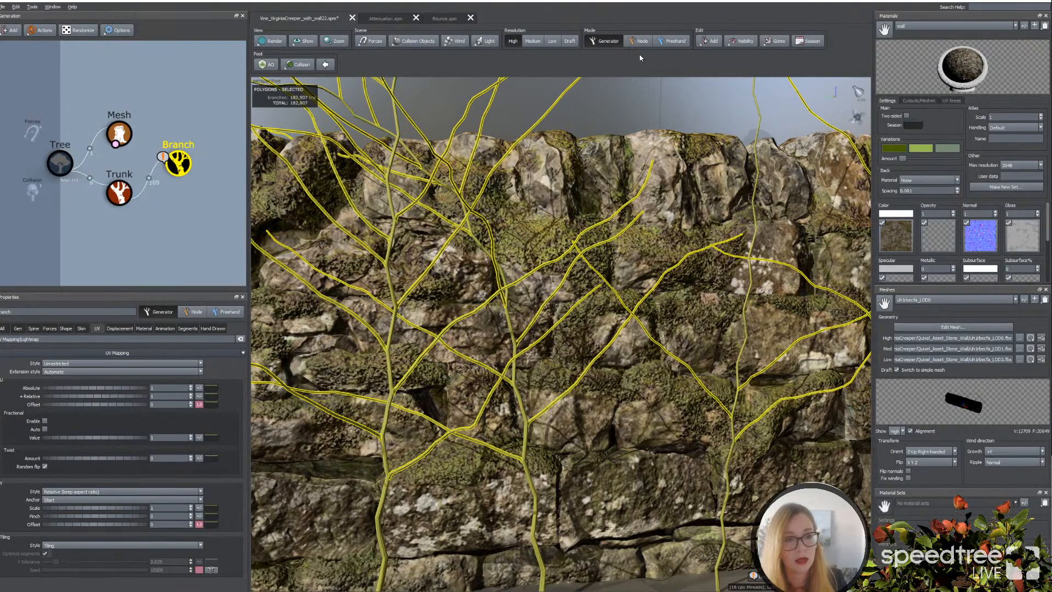
pyautogui.click(712, 43)
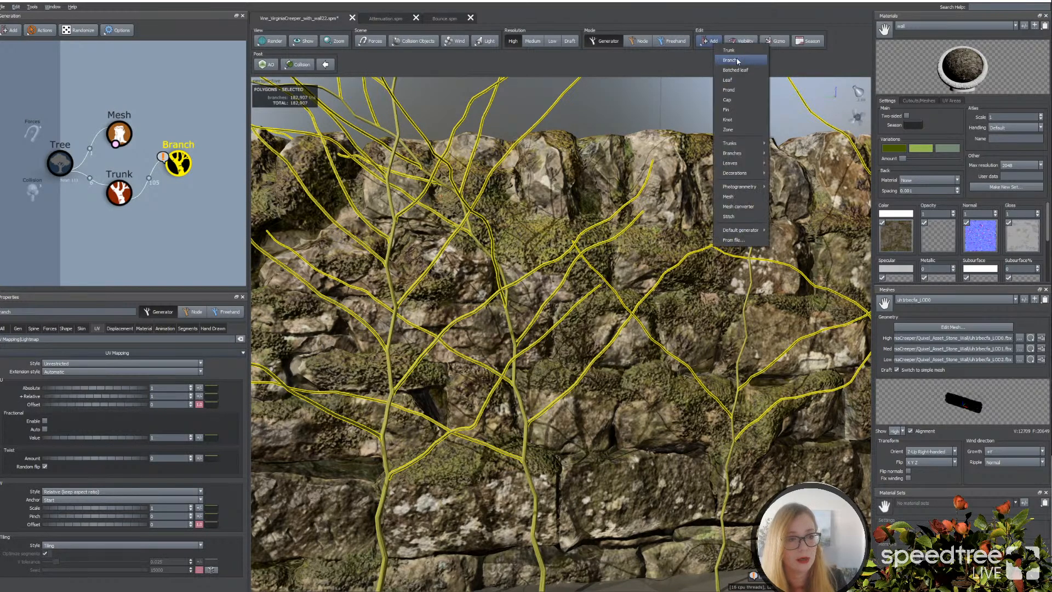
pyautogui.click(730, 61)
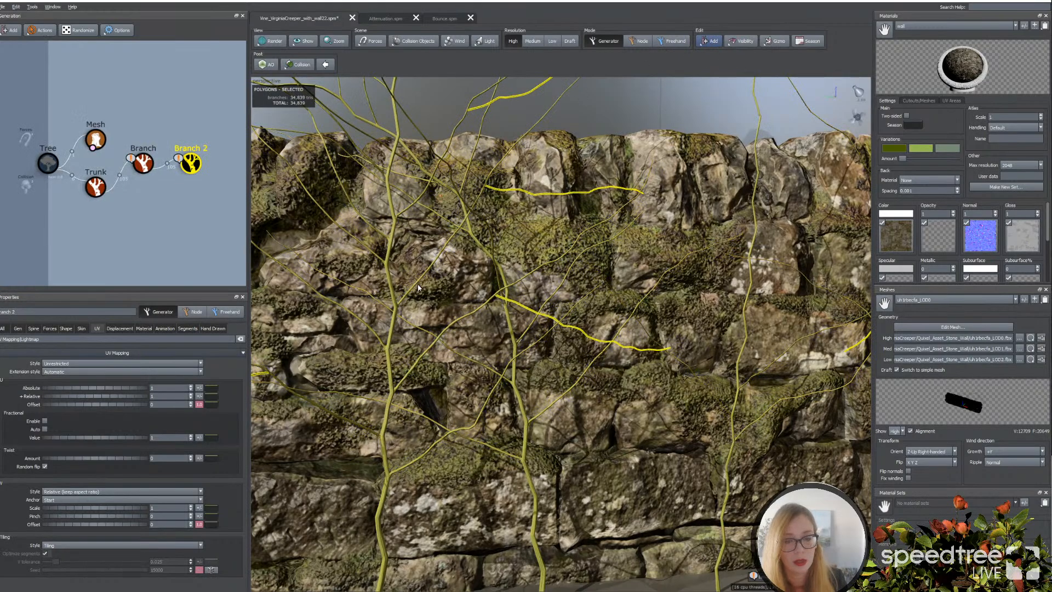
pyautogui.click(34, 328)
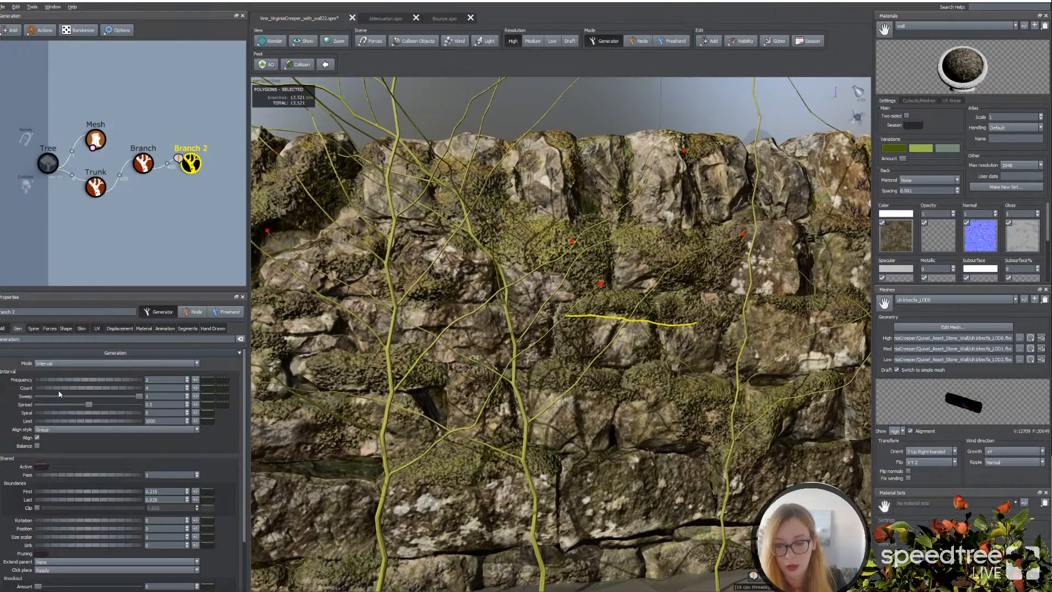
pyautogui.click(158, 381)
pyautogui.moveTo(157, 388); pyautogui.dragTo(130, 388)
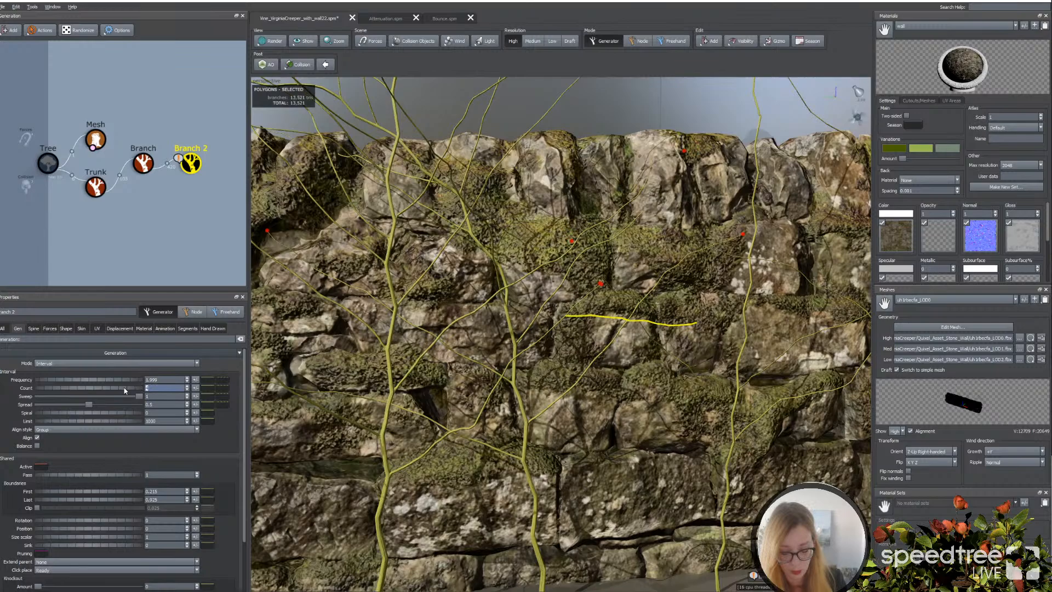
pyautogui.press('Return')
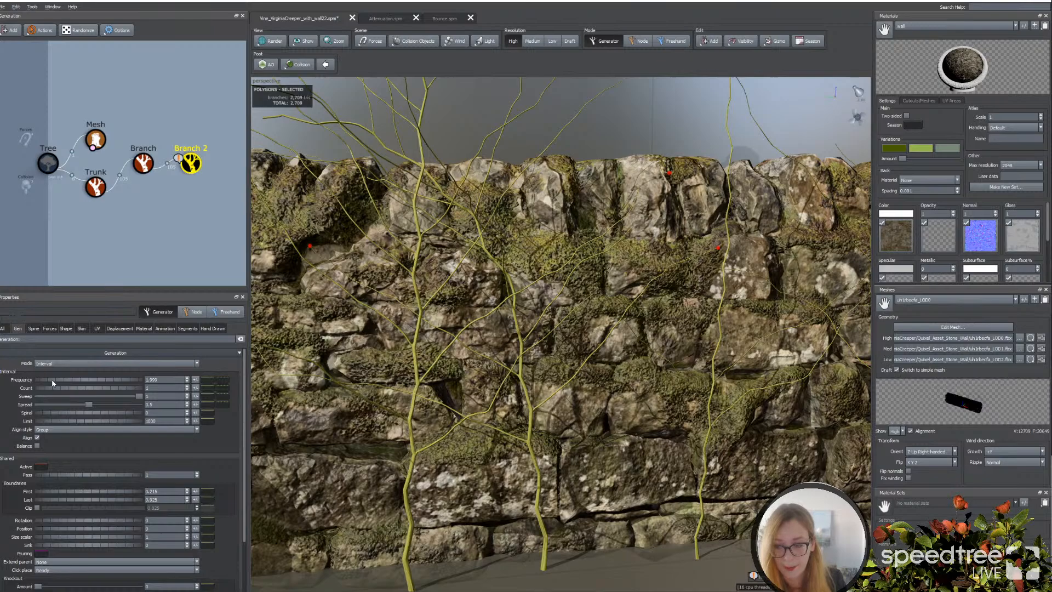
# Step: Raise the second-level branches' interval frequency until many offshoots spread along the parent branches, and check them against the wall
pyautogui.moveTo(52, 380); pyautogui.dragTo(187, 374)
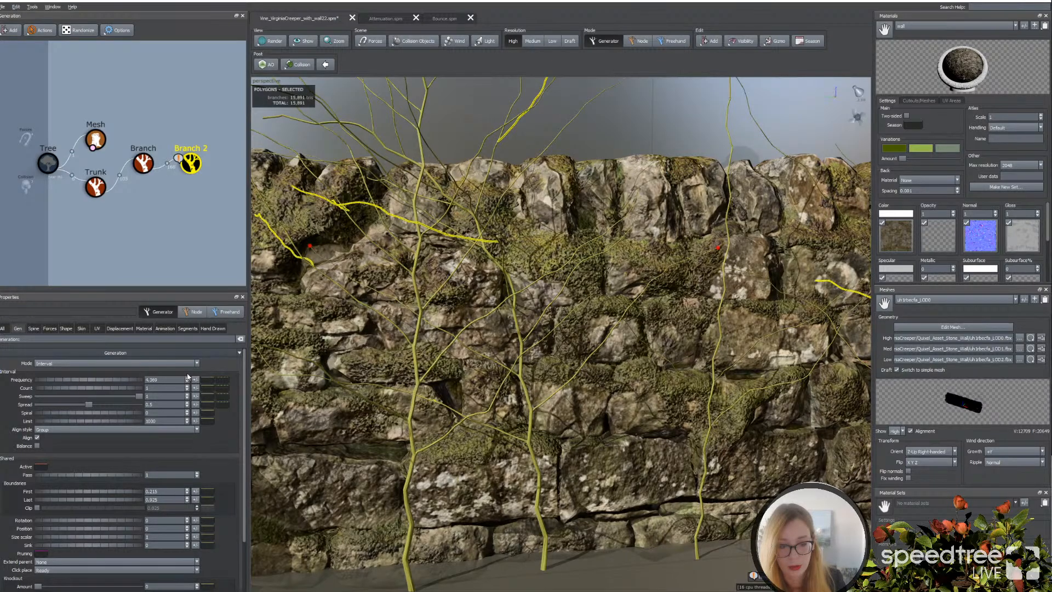
pyautogui.moveTo(187, 377); pyautogui.dragTo(679, 247)
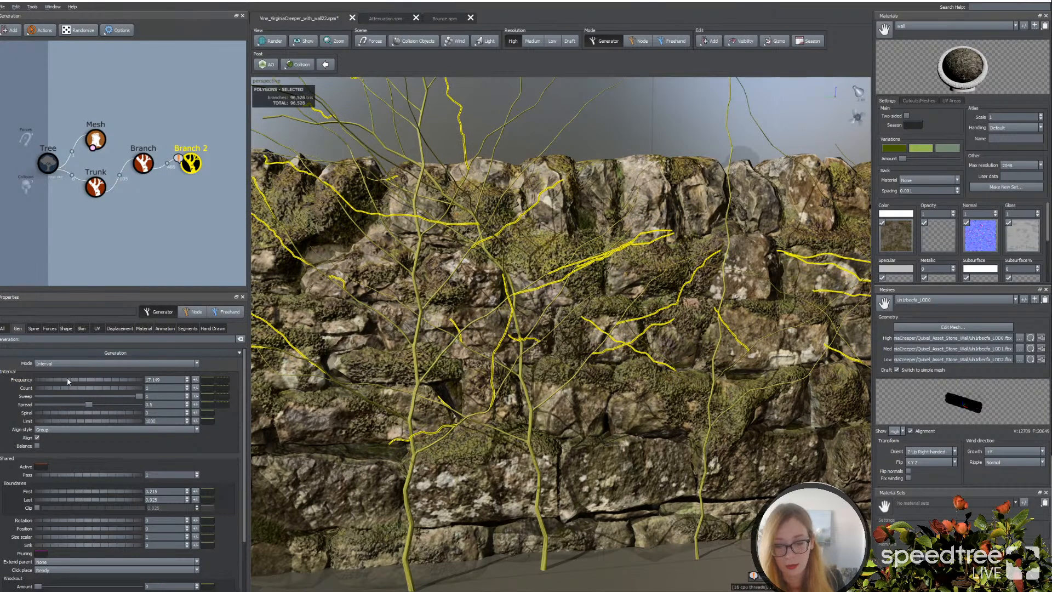
pyautogui.moveTo(66, 377); pyautogui.dragTo(102, 377)
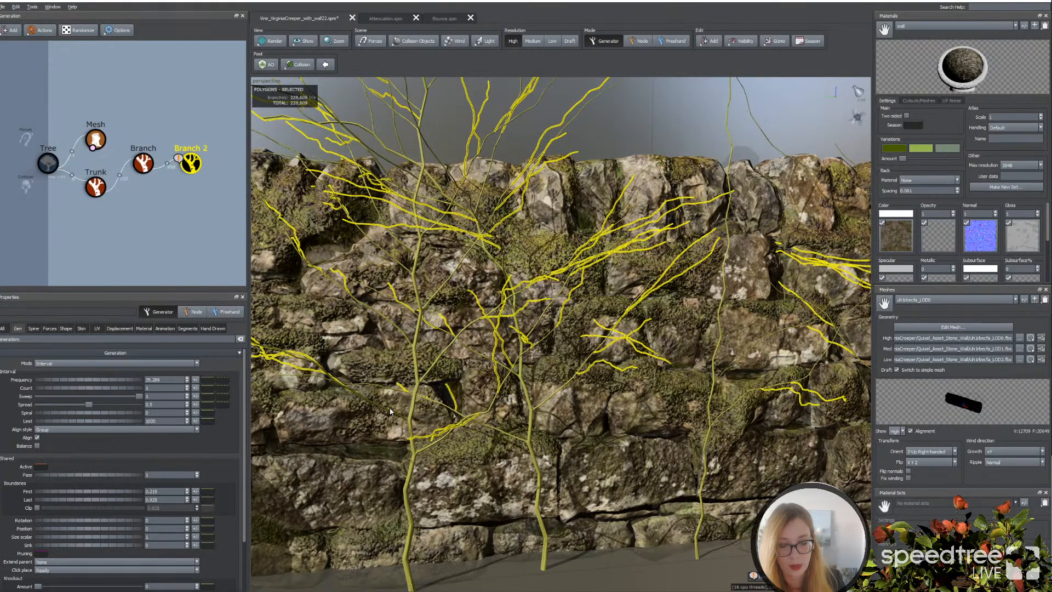
pyautogui.scroll(-3, 316, 408)
pyautogui.moveTo(316, 408); pyautogui.dragTo(424, 409)
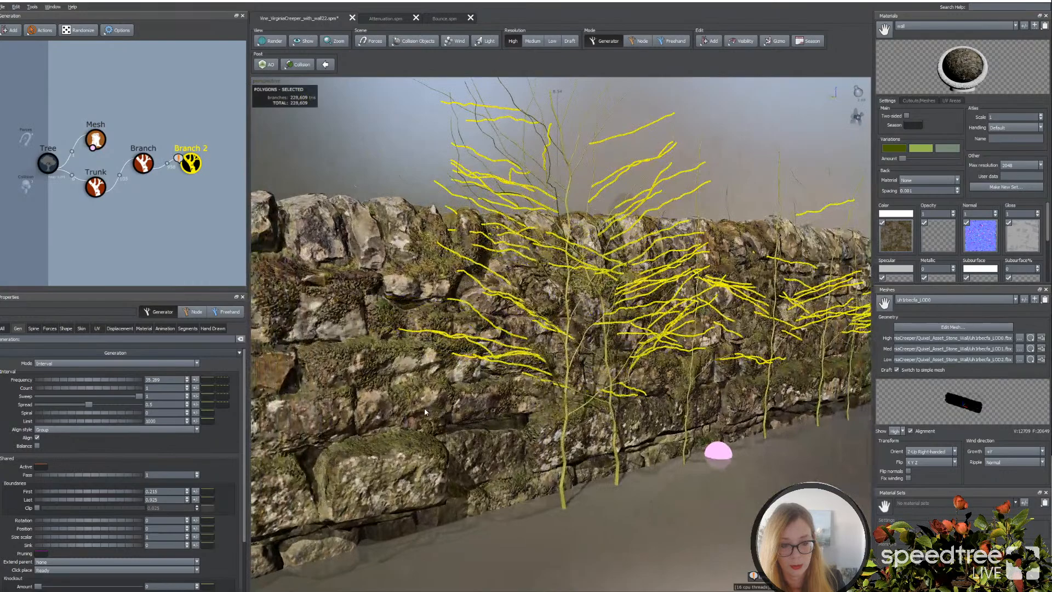
pyautogui.moveTo(424, 412); pyautogui.dragTo(460, 411)
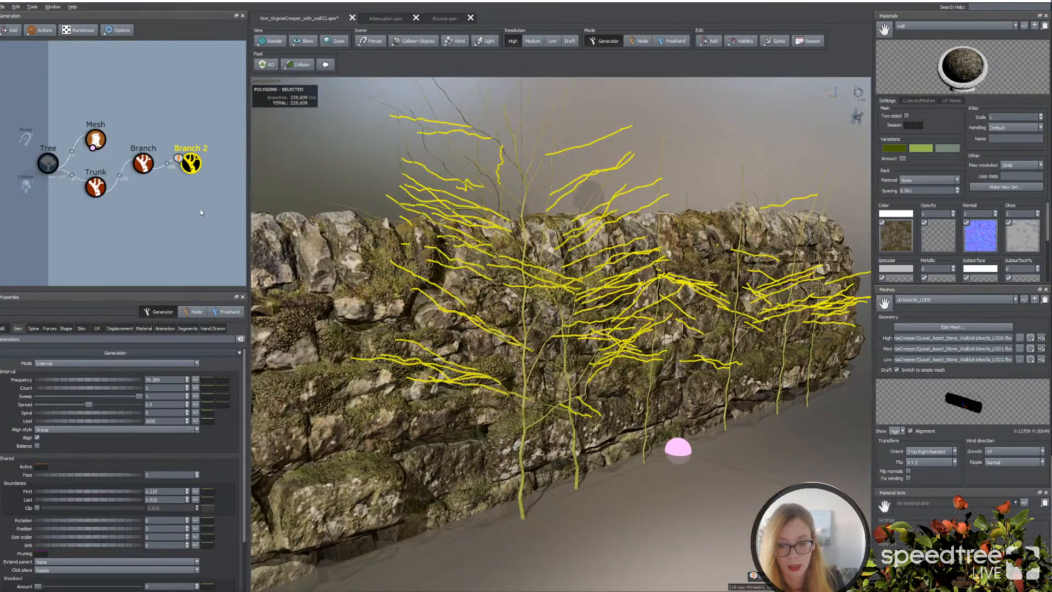
# Step: Select the first Direction force in the scene and raise its arrow vertically to the top of the wall
pyautogui.click(369, 42)
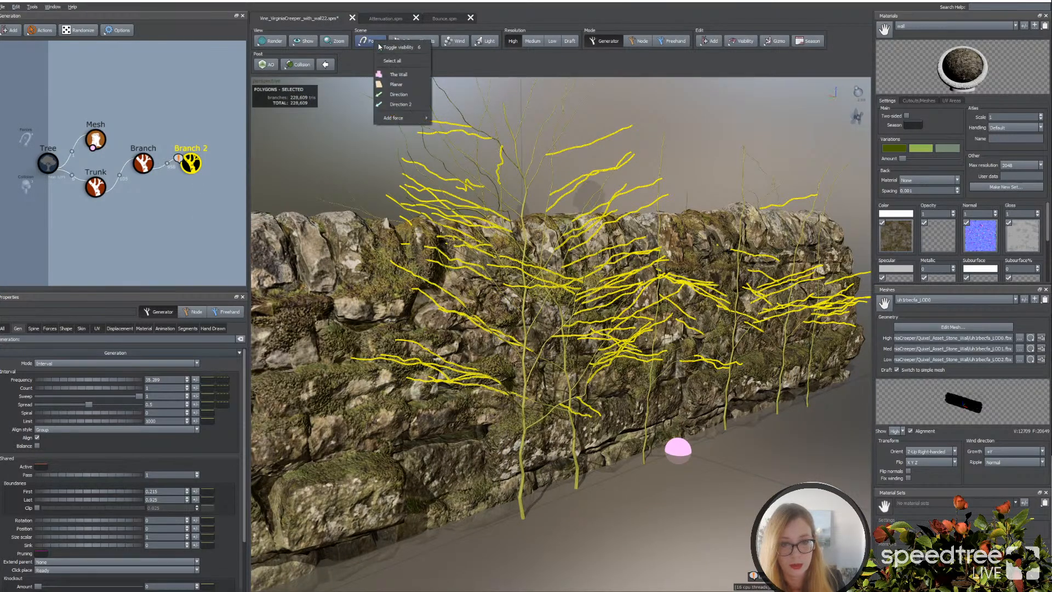
pyautogui.click(384, 94)
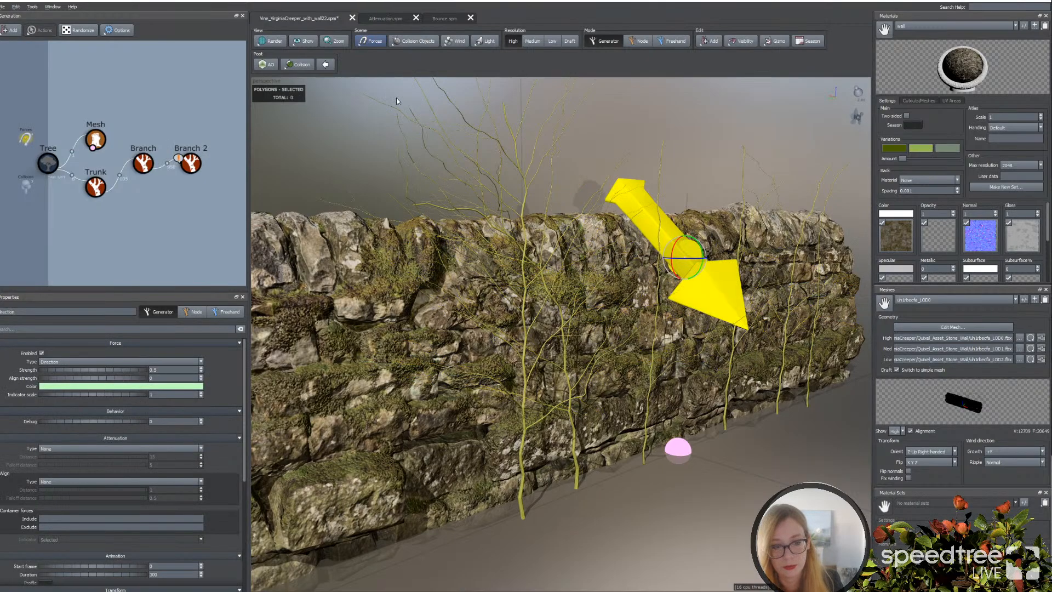
pyautogui.click(723, 287)
pyautogui.press('BackSpace')
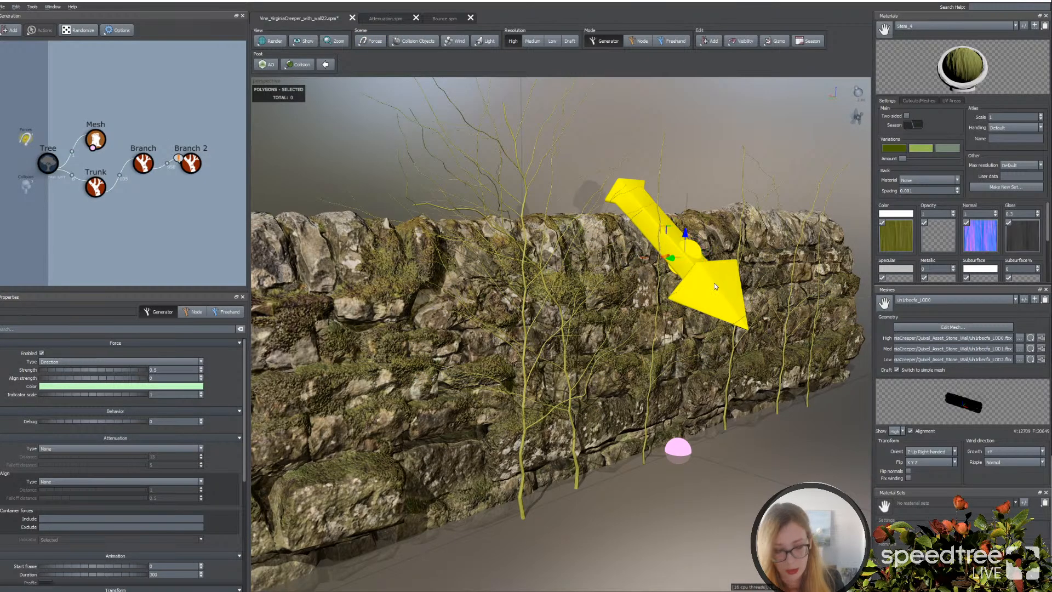
pyautogui.moveTo(684, 239); pyautogui.dragTo(686, 164)
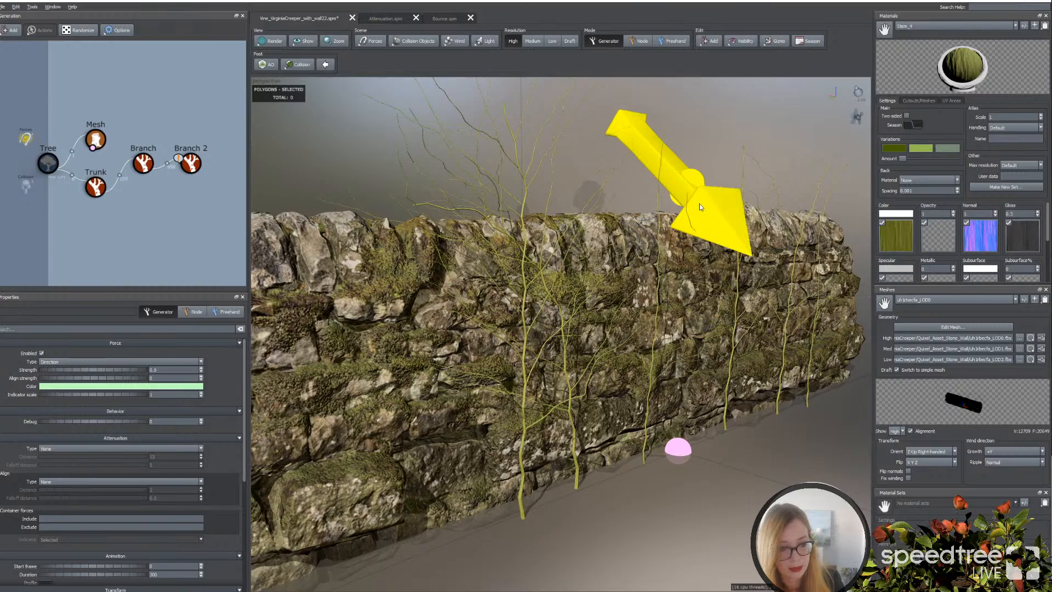
pyautogui.click(706, 220)
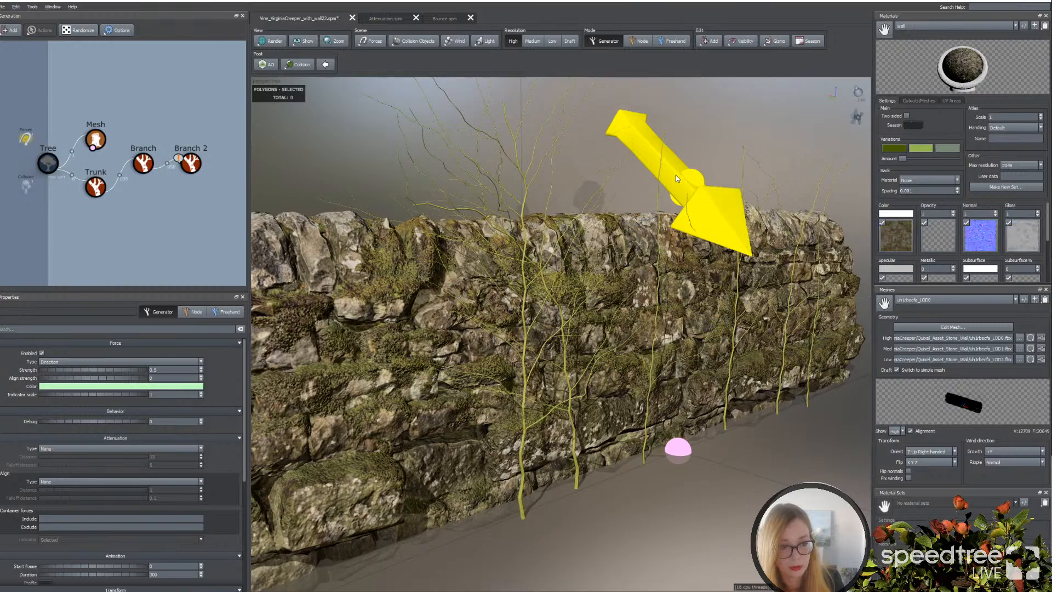
# Step: Rotate the selected Direction force above the wall so its arrow points horizontally along the wall
pyautogui.click(691, 183)
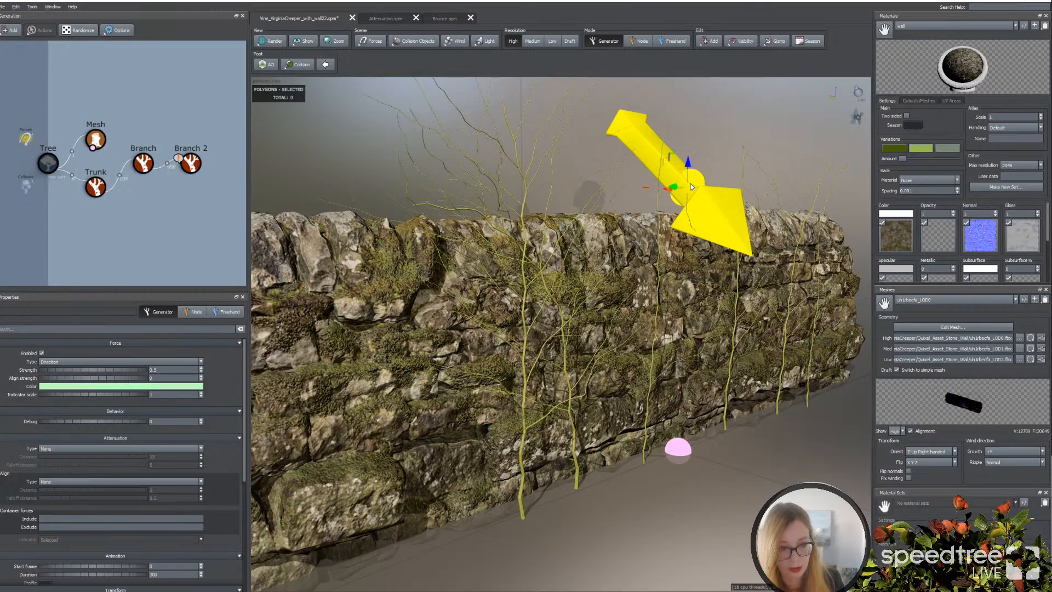
pyautogui.moveTo(705, 195); pyautogui.dragTo(688, 179)
# Step: Set Branch 2's spine length to 0% of parent and raise its absolute length to about 0.25
pyautogui.click(190, 162)
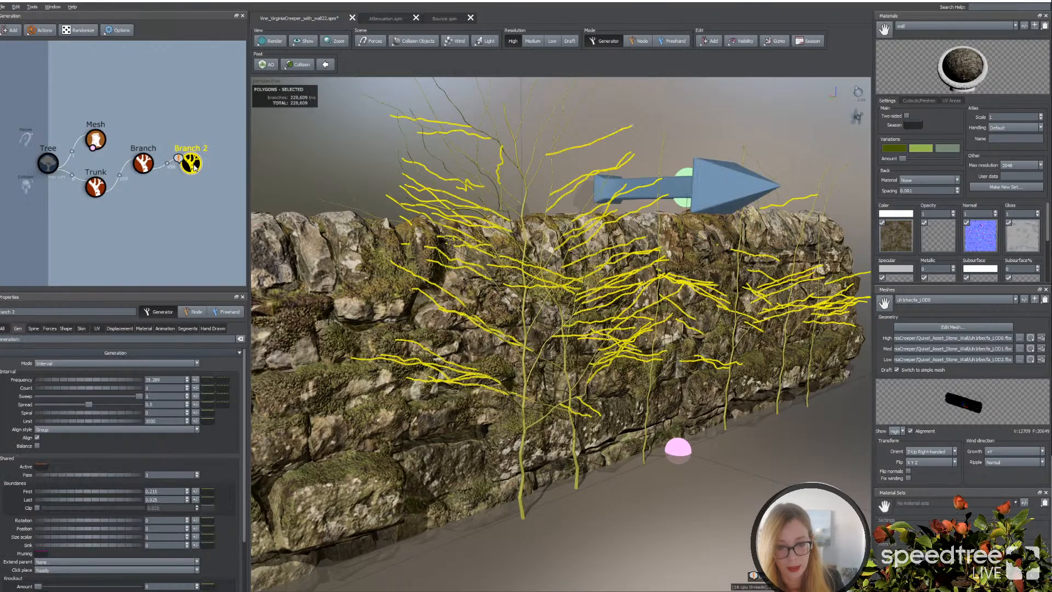
pyautogui.click(37, 329)
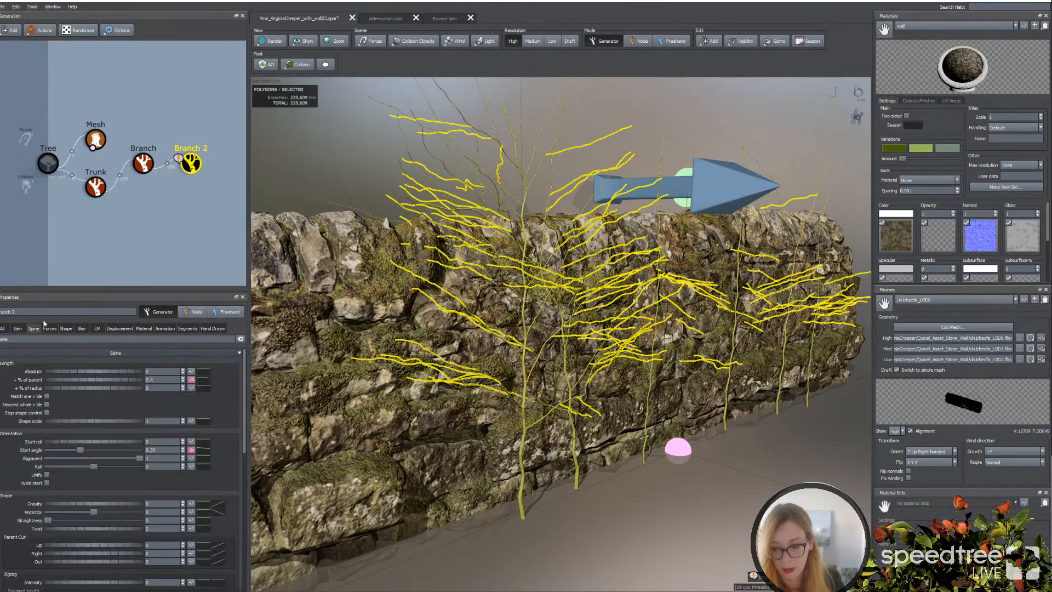
pyautogui.click(192, 380)
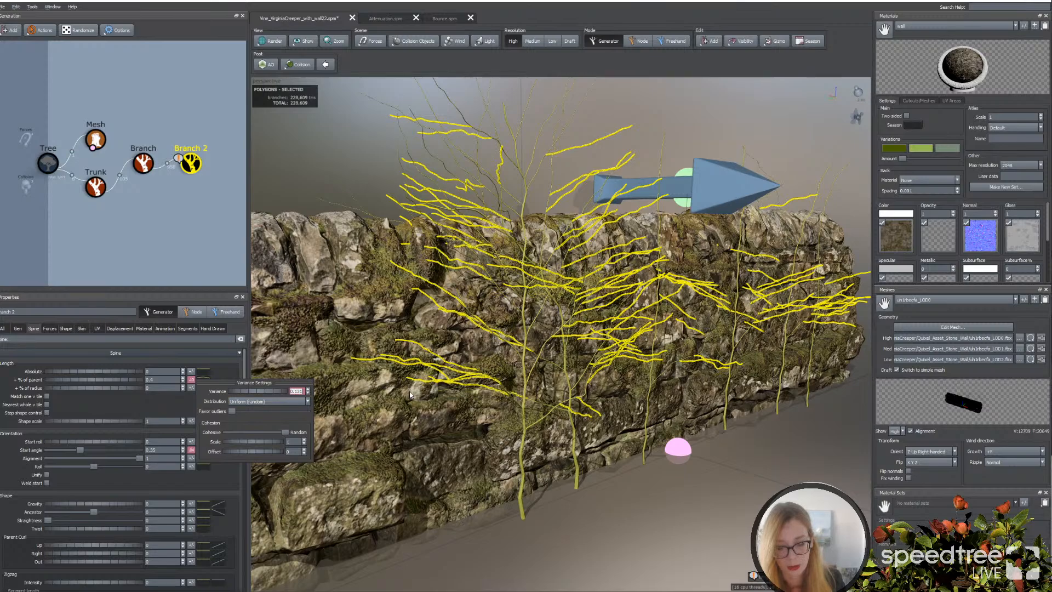
pyautogui.hotkey('ctrl', 'z')
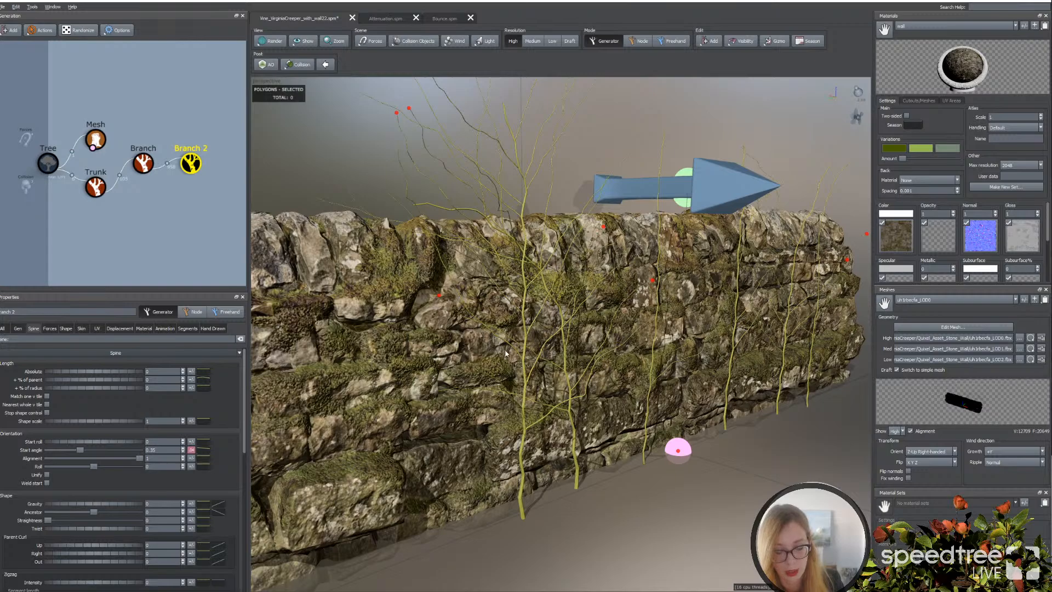
pyautogui.moveTo(127, 373); pyautogui.dragTo(137, 376)
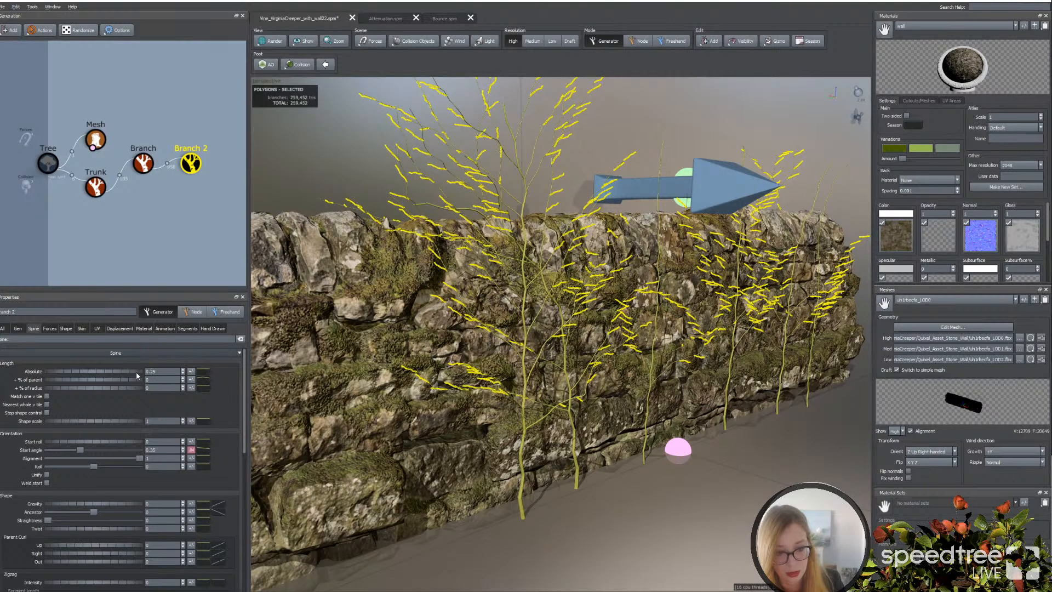
# Step: Adjust the trunk-level parent curve of Branch 2's absolute length and check the offshoots against the wall
pyautogui.click(208, 375)
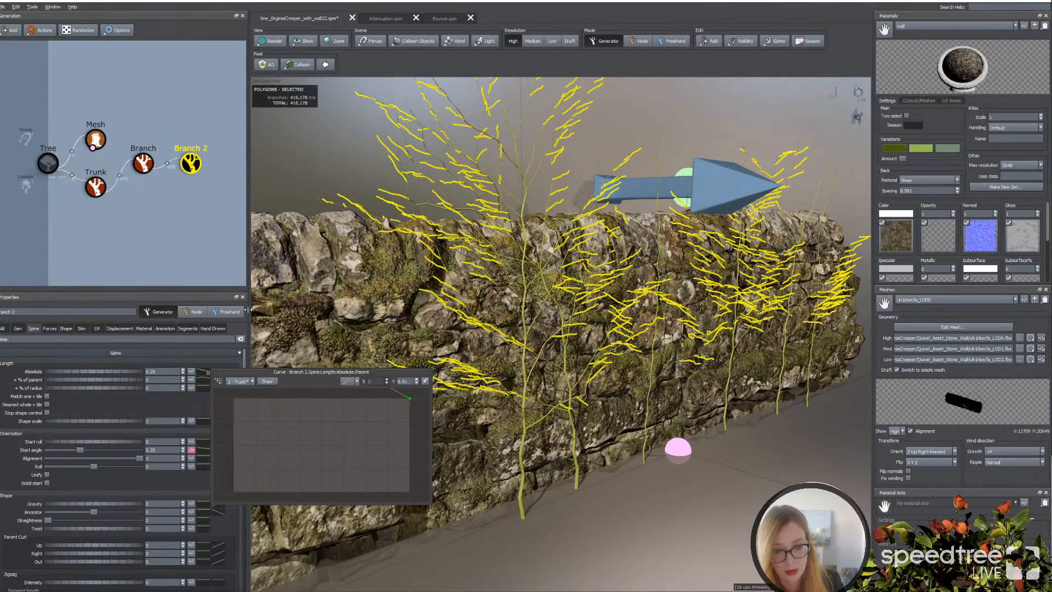
pyautogui.click(300, 313)
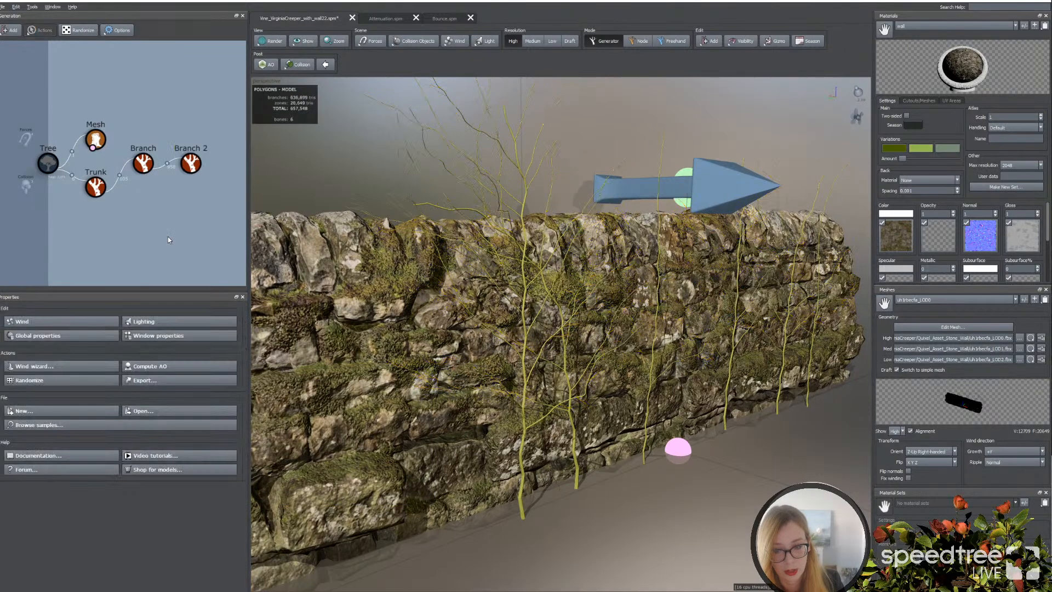
pyautogui.click(186, 167)
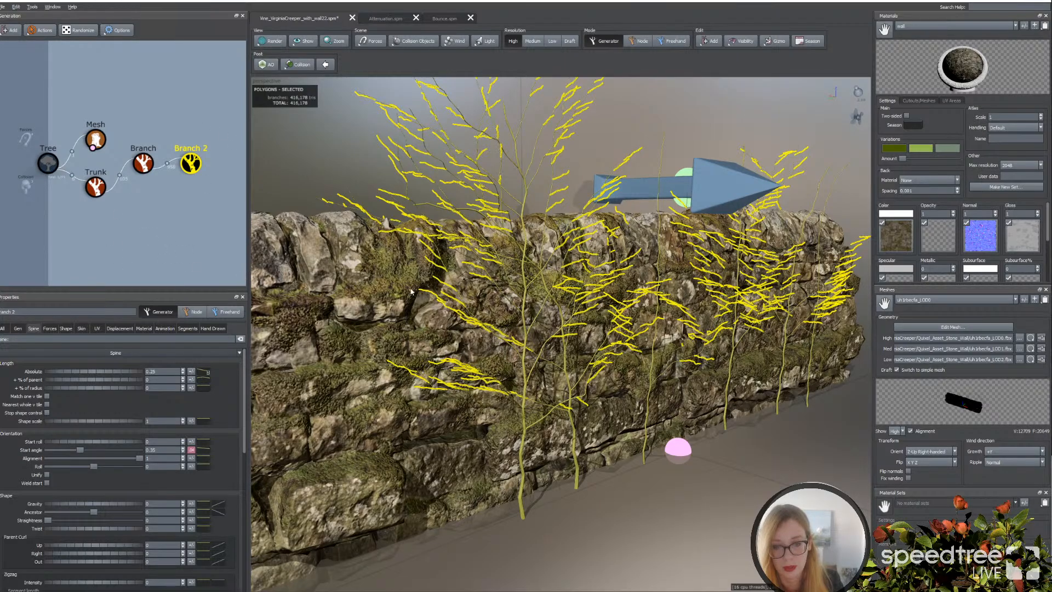
pyautogui.moveTo(445, 354)
pyautogui.mouseDown()
pyautogui.moveTo(509, 356)
pyautogui.moveTo(455, 354)
pyautogui.mouseUp()
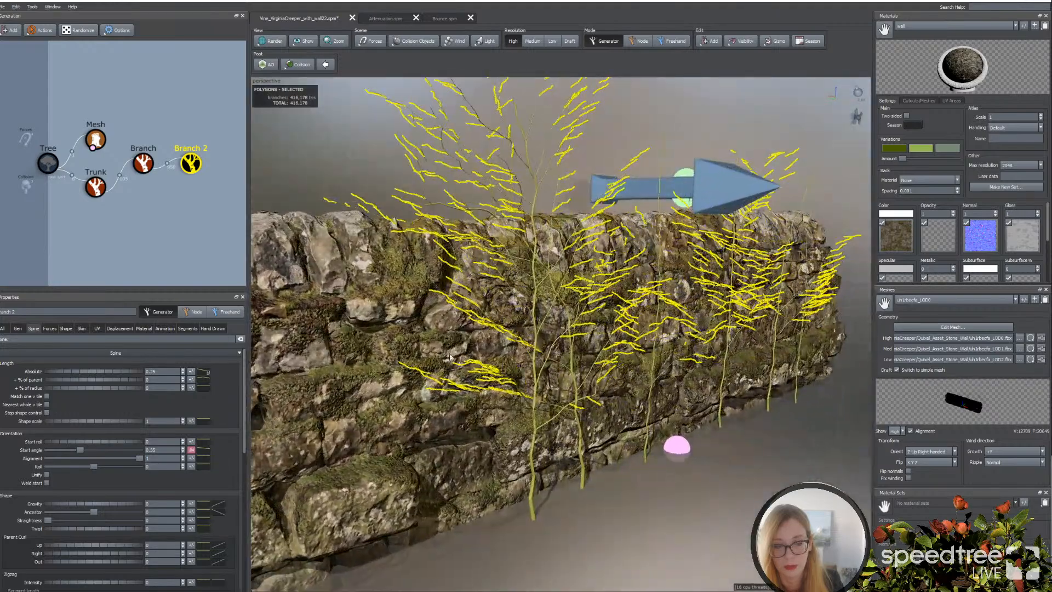
# Step: Enable the Direction 2 force on Branch 2 at strength 0.25 and inspect its influence on the offshoots
pyautogui.click(46, 330)
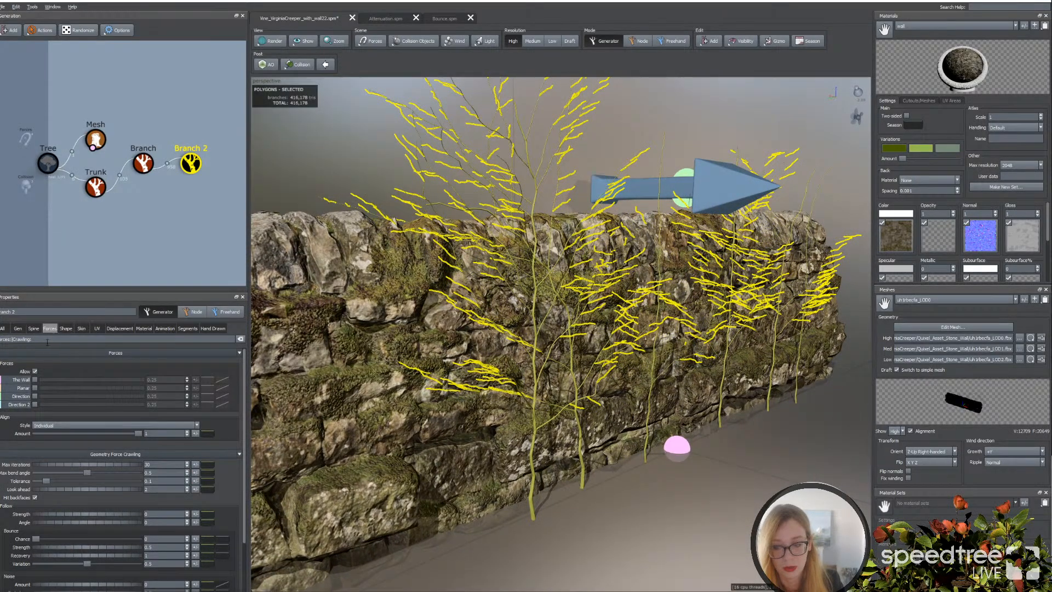
pyautogui.click(34, 405)
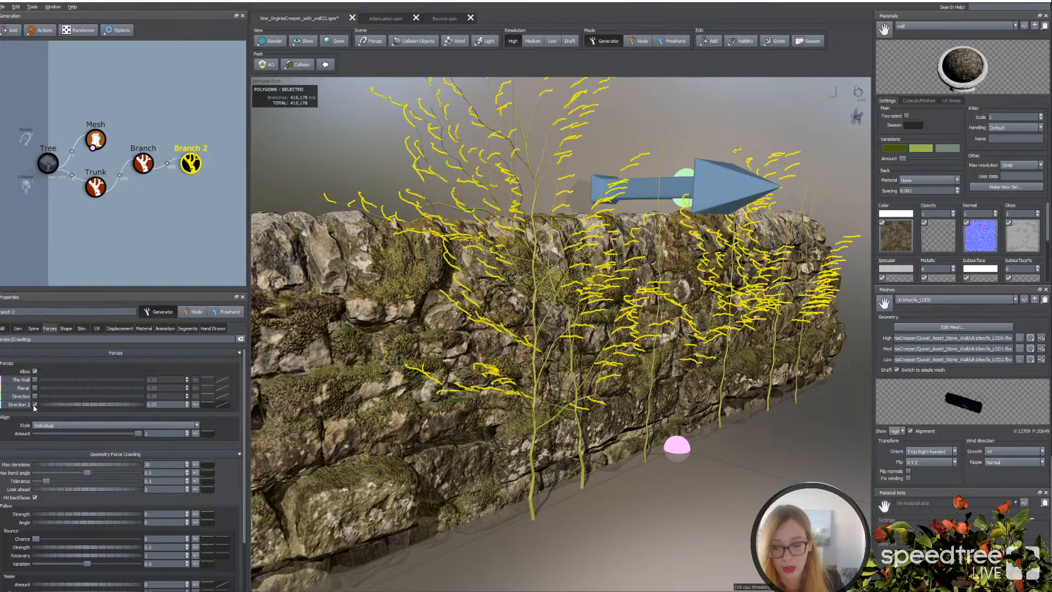
pyautogui.click(689, 196)
pyautogui.click(337, 180)
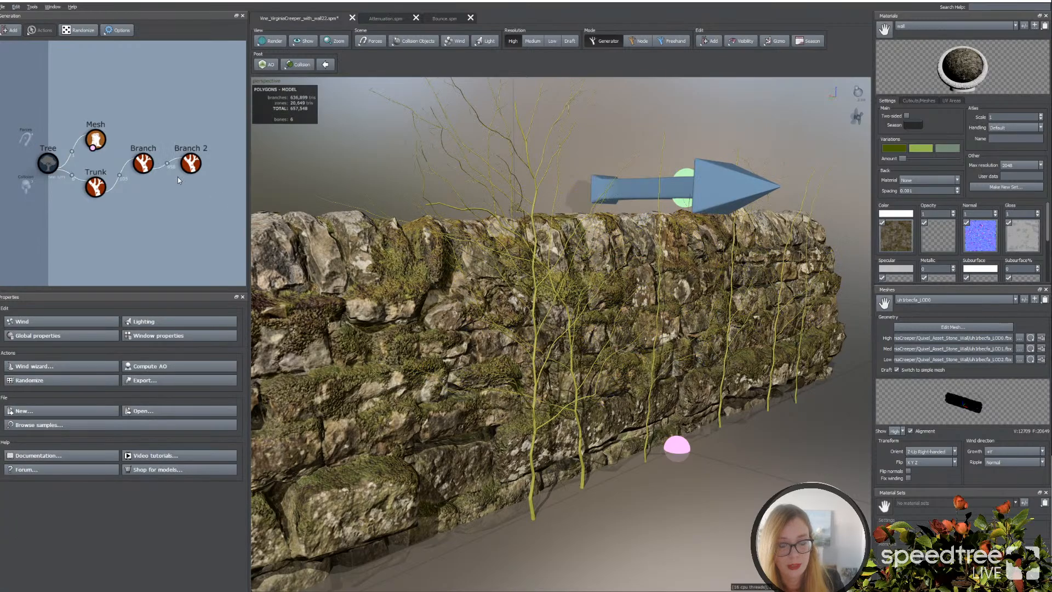
pyautogui.click(190, 163)
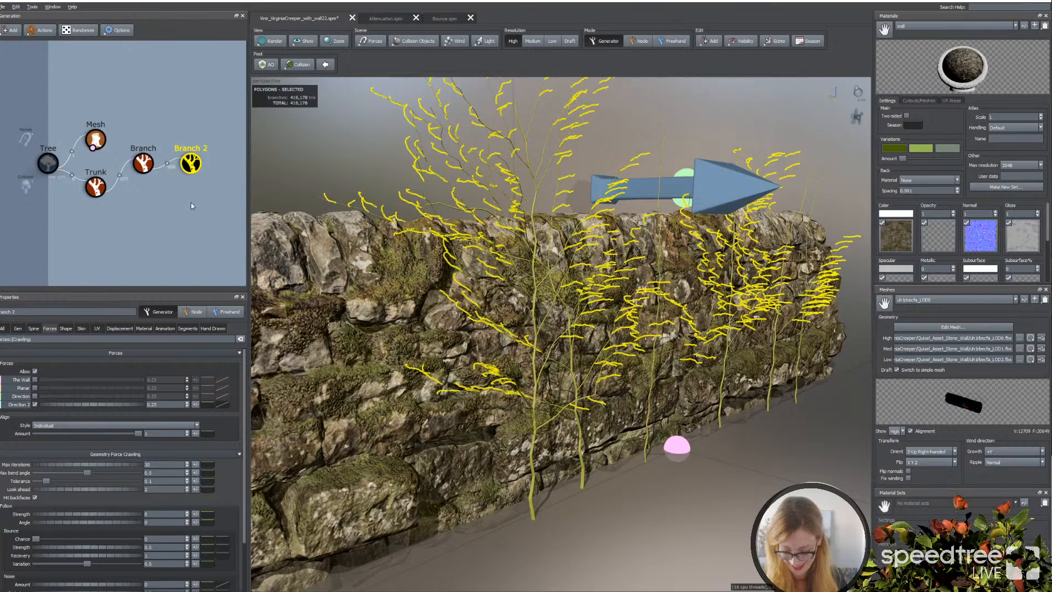
# Step: Add a Batched Leaf generator to Branch 2 and assign it the Vine_Front_1 spring material
pyautogui.click(709, 40)
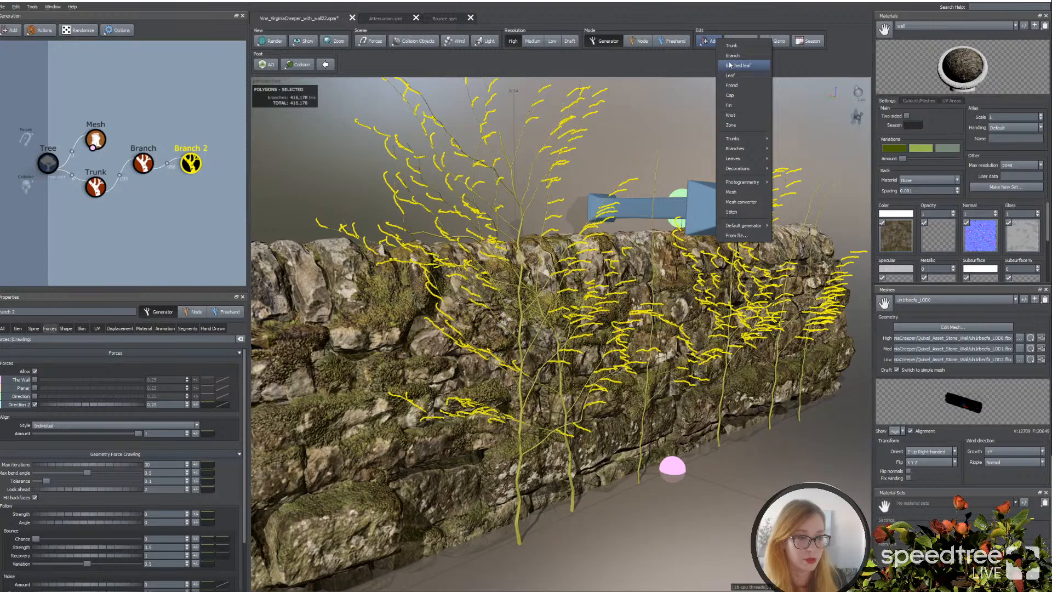
pyautogui.click(729, 65)
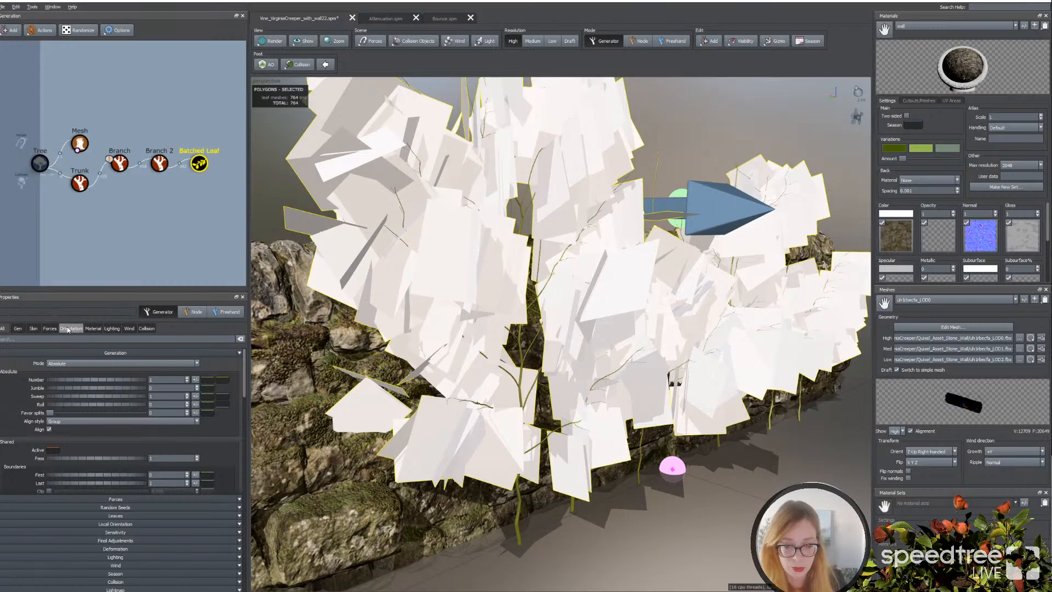
pyautogui.click(34, 328)
pyautogui.click(94, 329)
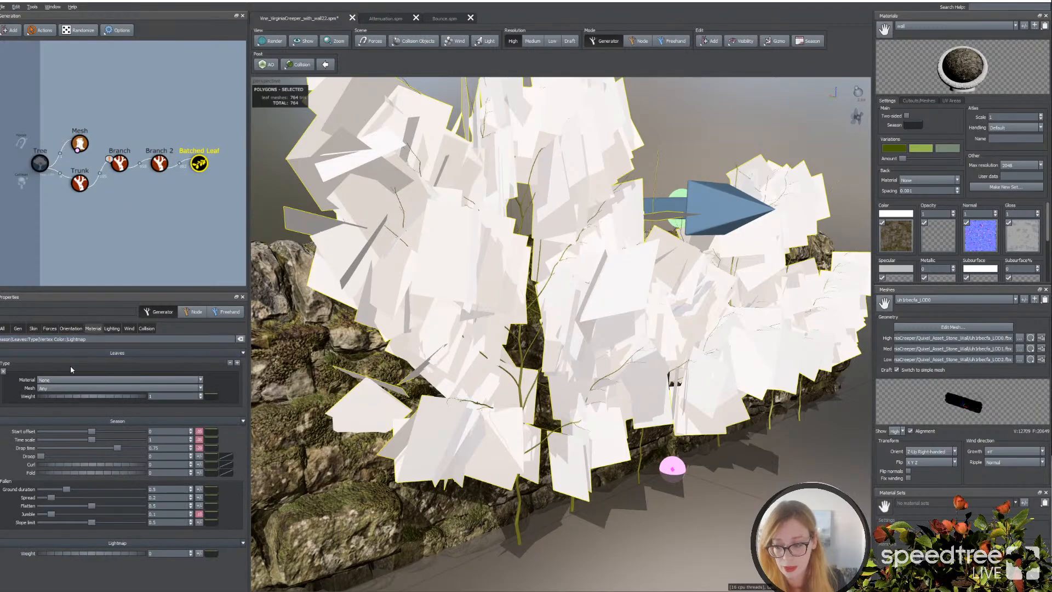
pyautogui.click(70, 379)
pyautogui.click(77, 446)
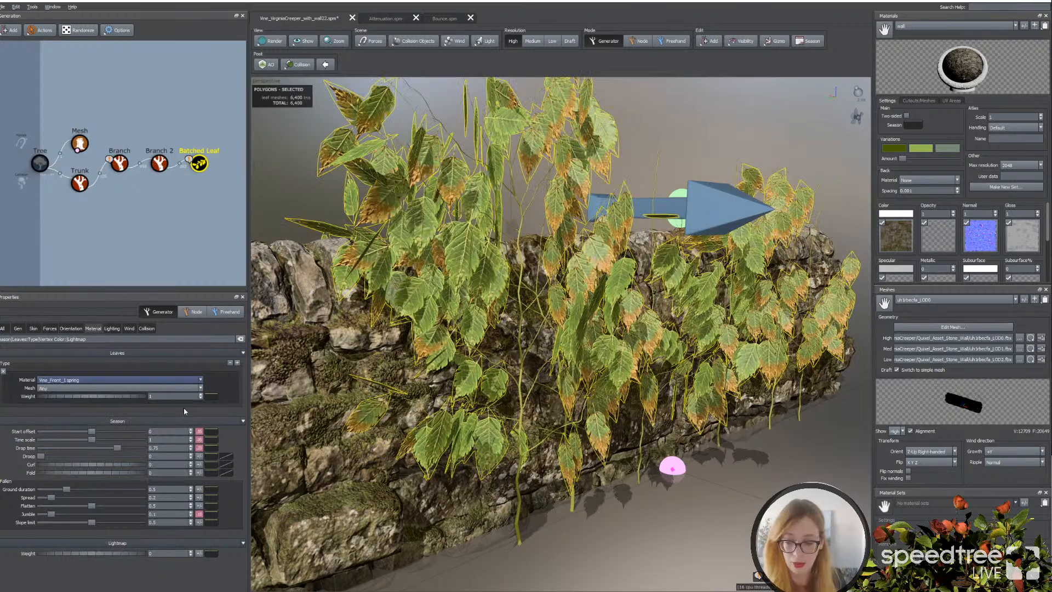
# Step: Add two more leaf types to the Batched Leaf generator, using the Vine_Front_1 summer and Vine_Front_1 yellow_dead materials
pyautogui.click(237, 362)
pyautogui.click(70, 416)
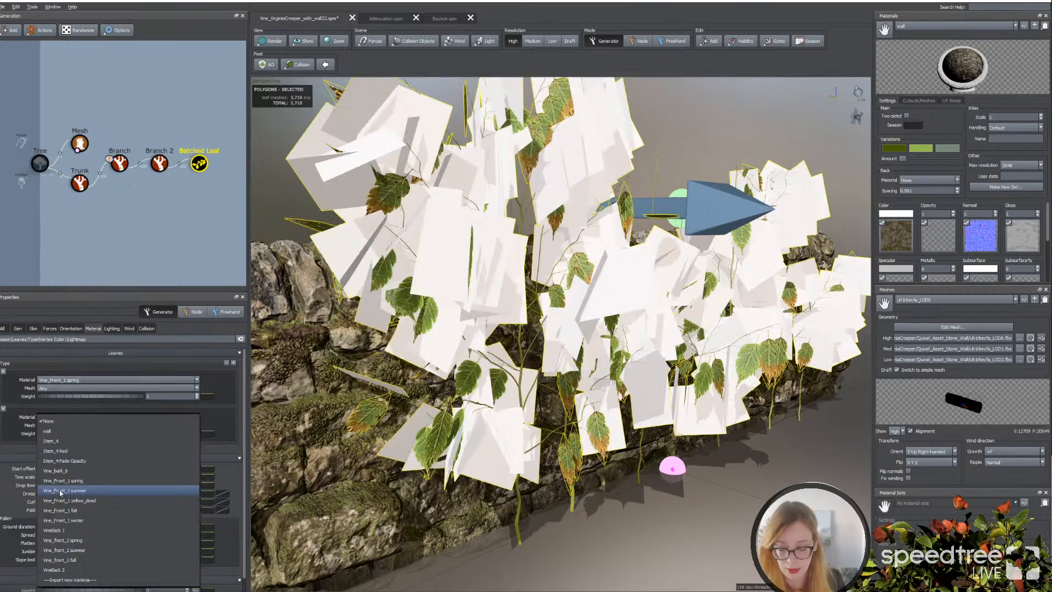
pyautogui.click(60, 489)
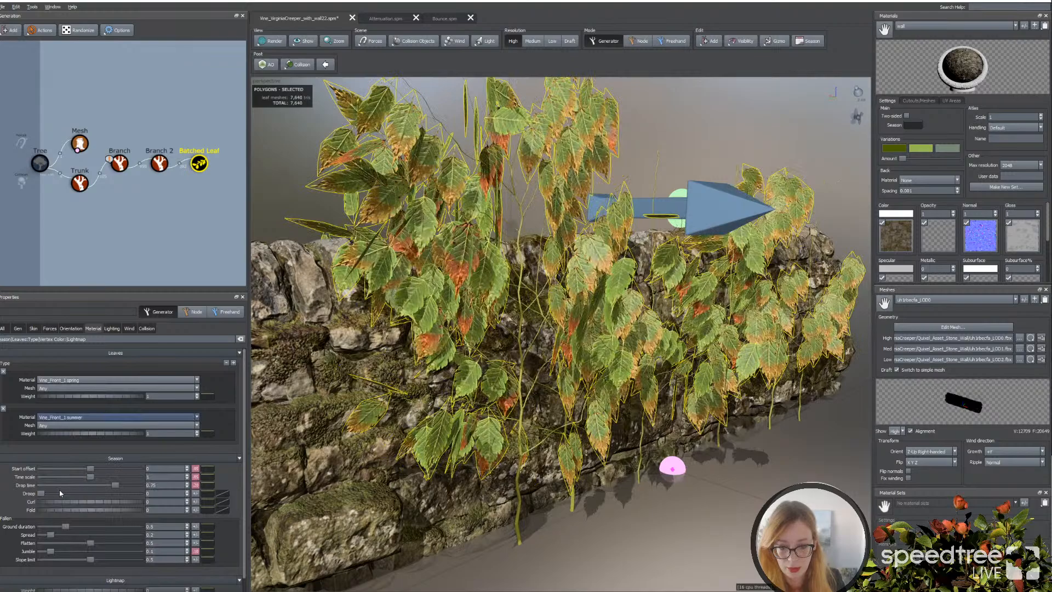
pyautogui.click(234, 362)
pyautogui.click(80, 454)
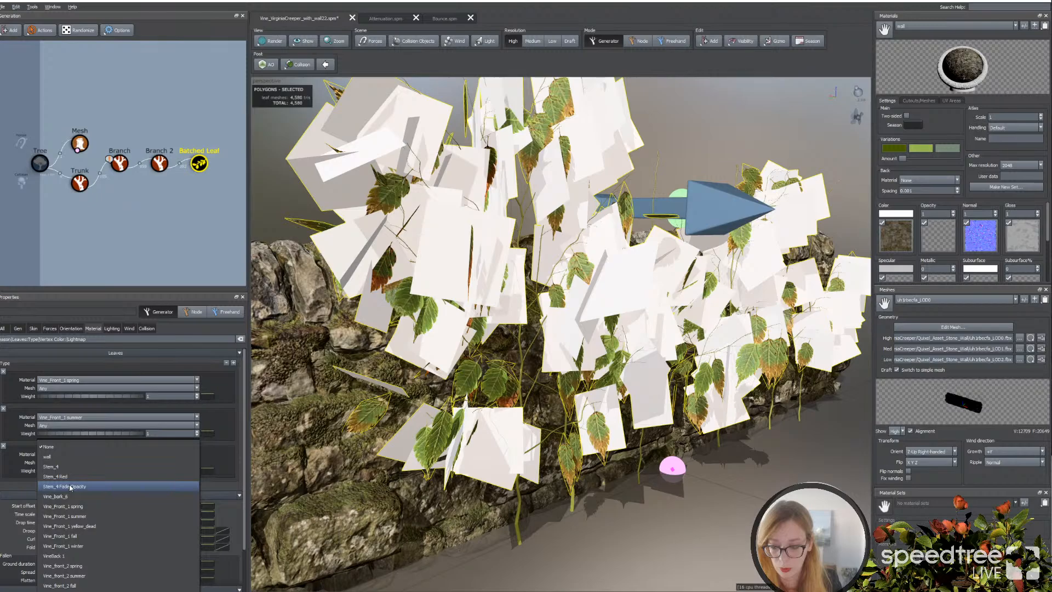
pyautogui.click(74, 526)
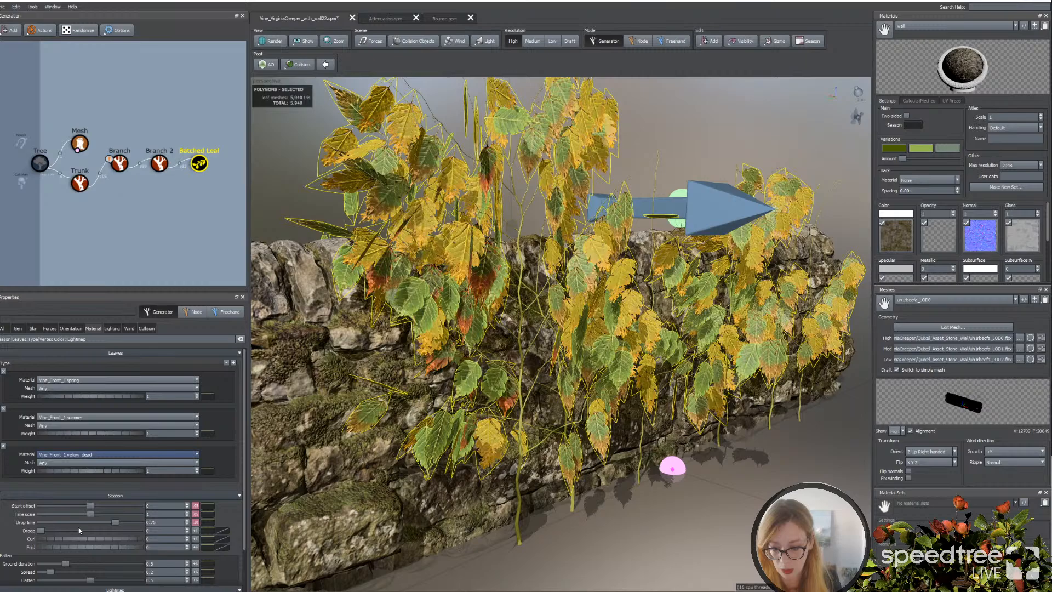
# Step: Add a fourth leaf type with the Vine_Front_1 fall material and a fifth with Vine_front_2 spring
pyautogui.click(233, 362)
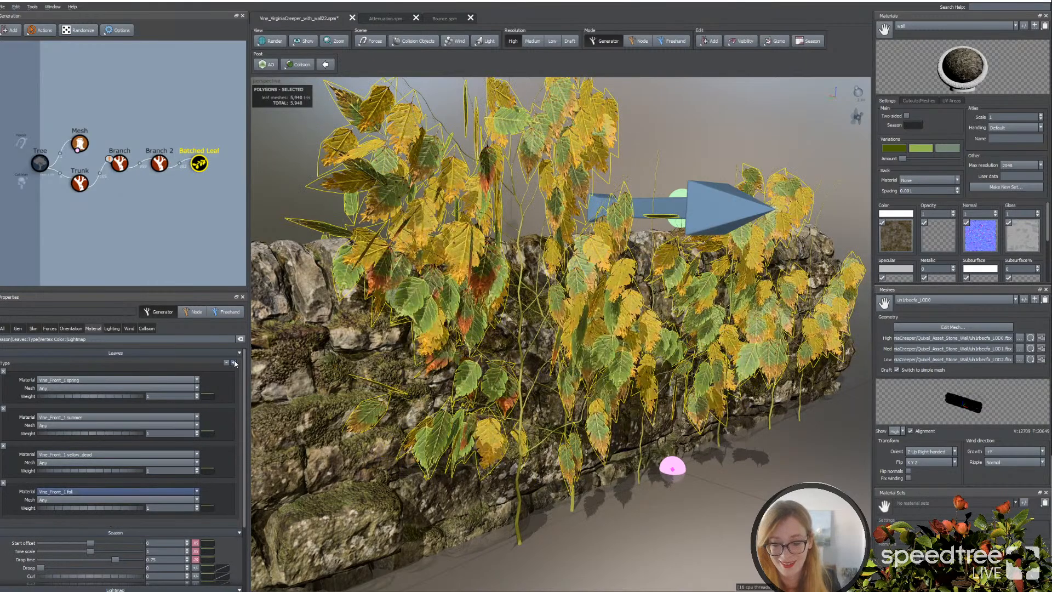
pyautogui.click(233, 363)
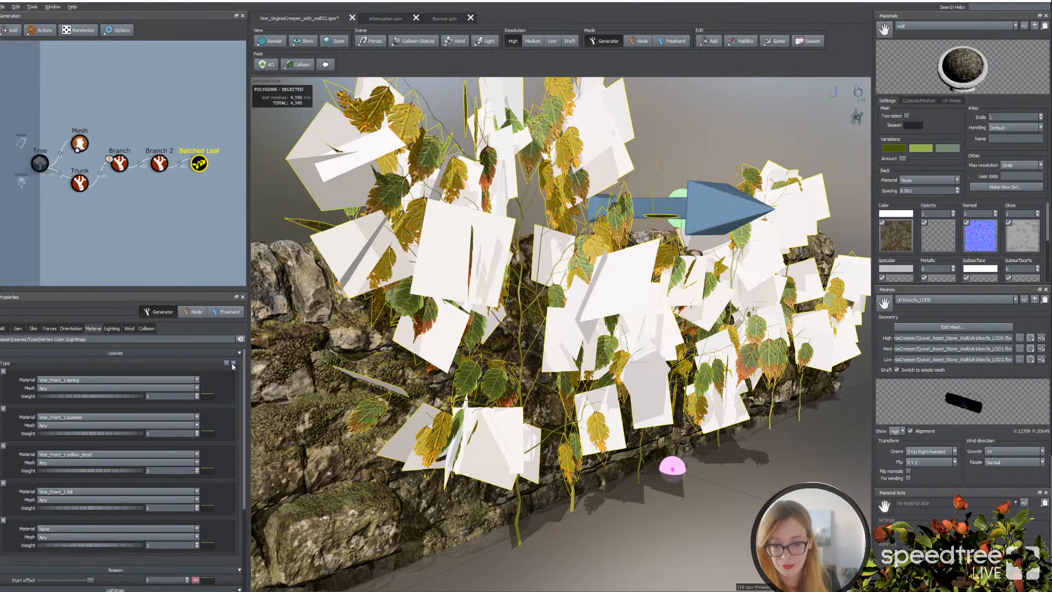
pyautogui.click(58, 531)
pyautogui.click(156, 489)
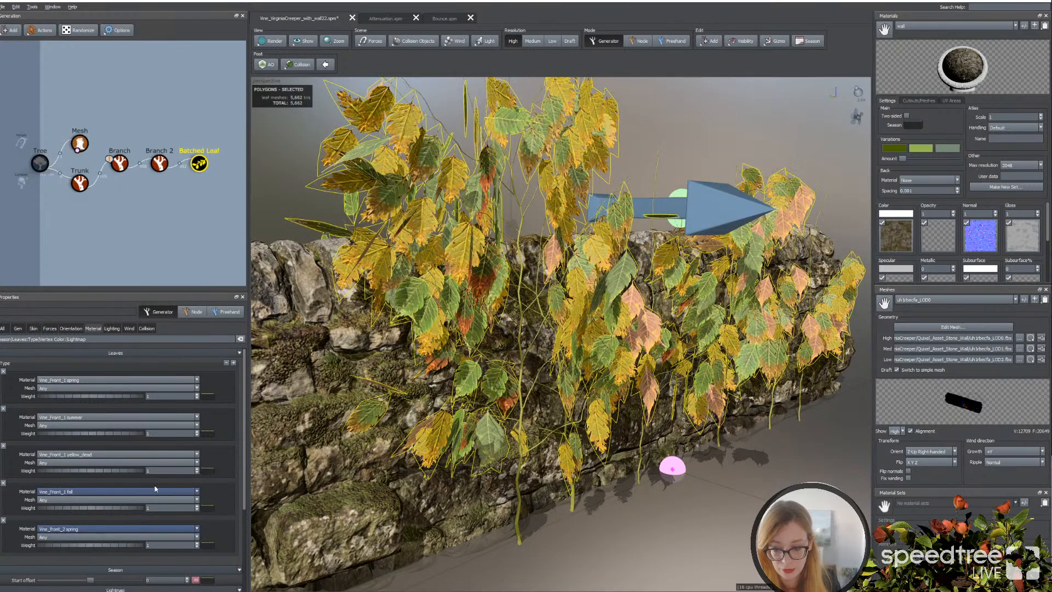
# Step: Add the last two leaf types, assigning the Vine_front_2 summer and Vine_front_2 fall materials
pyautogui.click(233, 362)
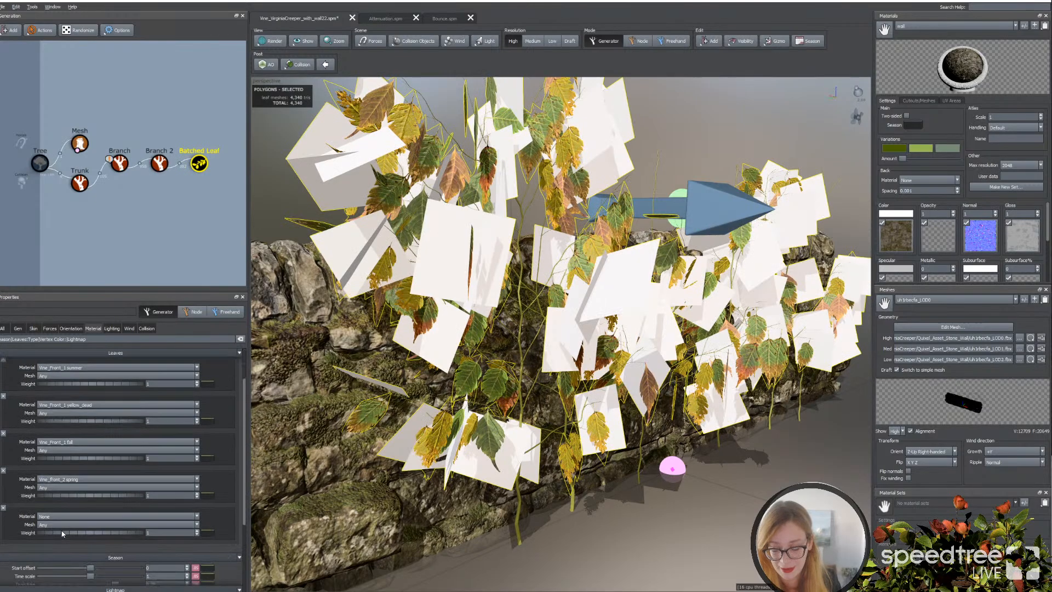
pyautogui.click(61, 516)
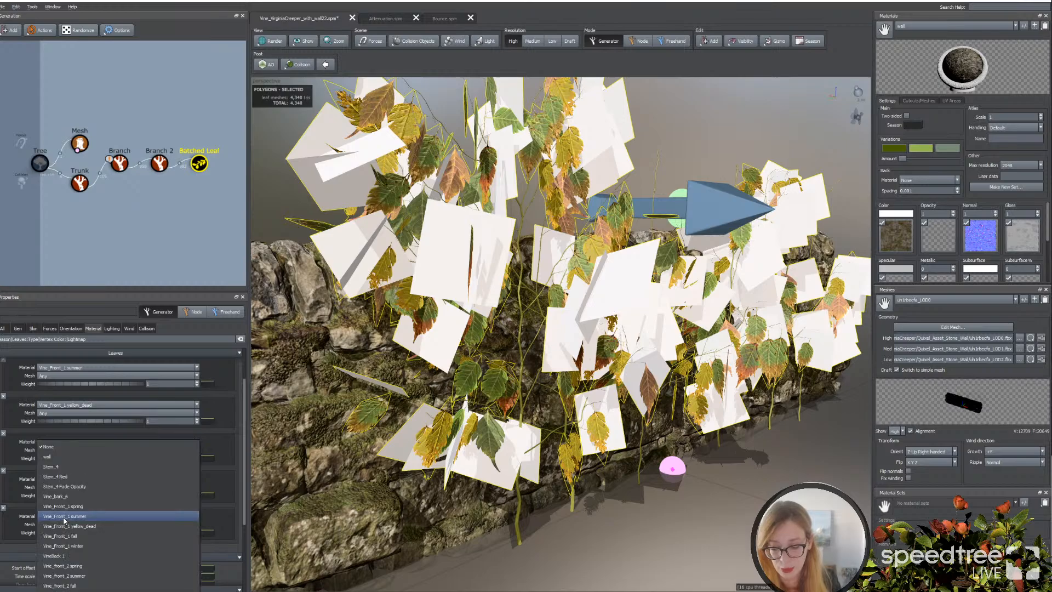
pyautogui.click(75, 576)
pyautogui.scroll(2, 224, 386)
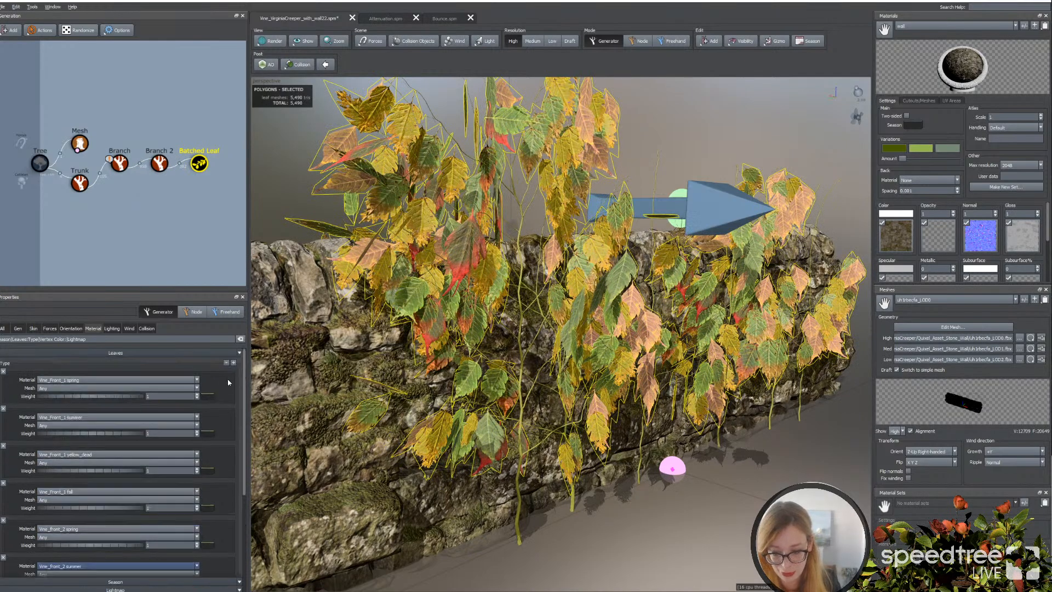
pyautogui.click(234, 362)
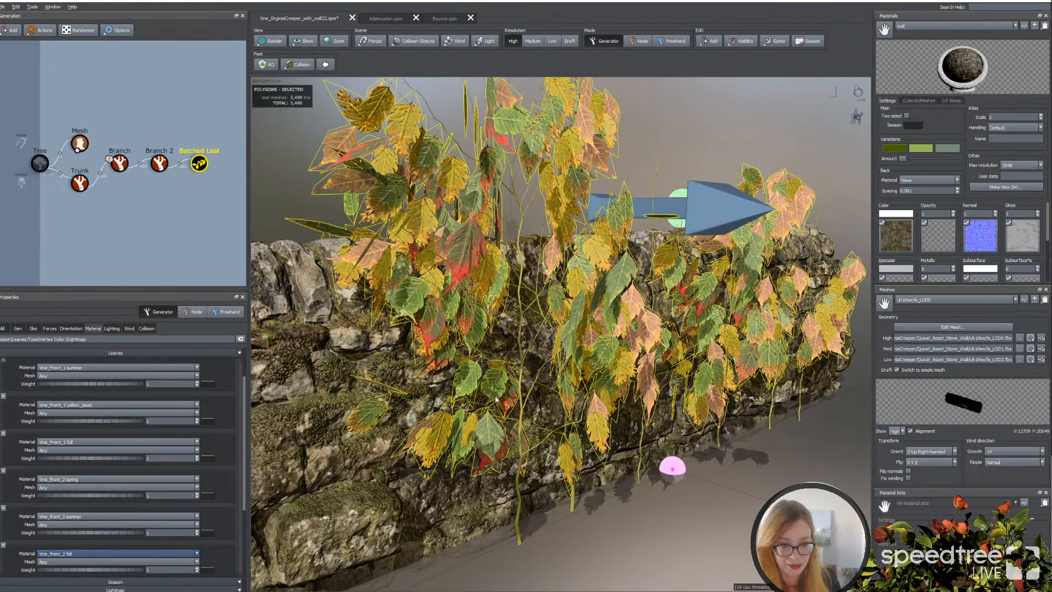
# Step: Reduce the batched leaves' size to about 0.23 and check their scale against the wall
pyautogui.moveTo(677, 544)
pyautogui.mouseDown()
pyautogui.moveTo(646, 543)
pyautogui.moveTo(682, 543)
pyautogui.mouseUp()
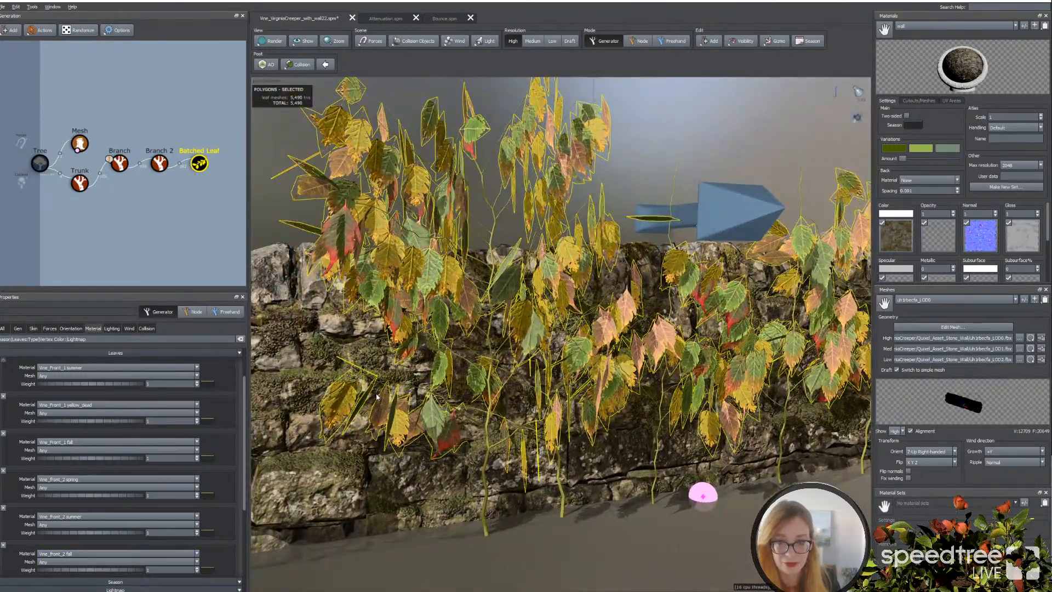
pyautogui.click(50, 329)
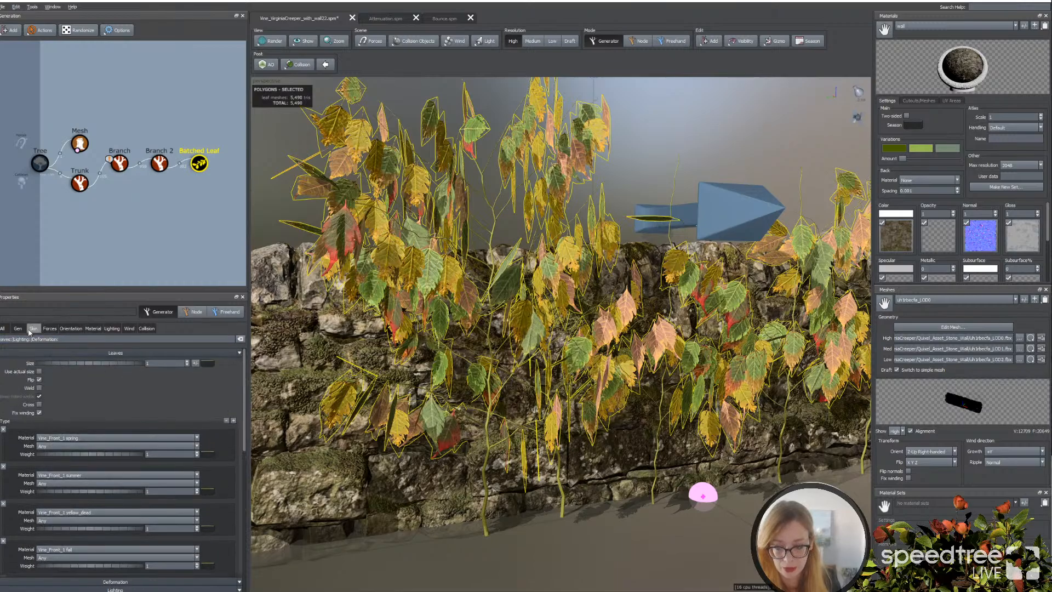
pyautogui.moveTo(101, 365); pyautogui.dragTo(68, 365)
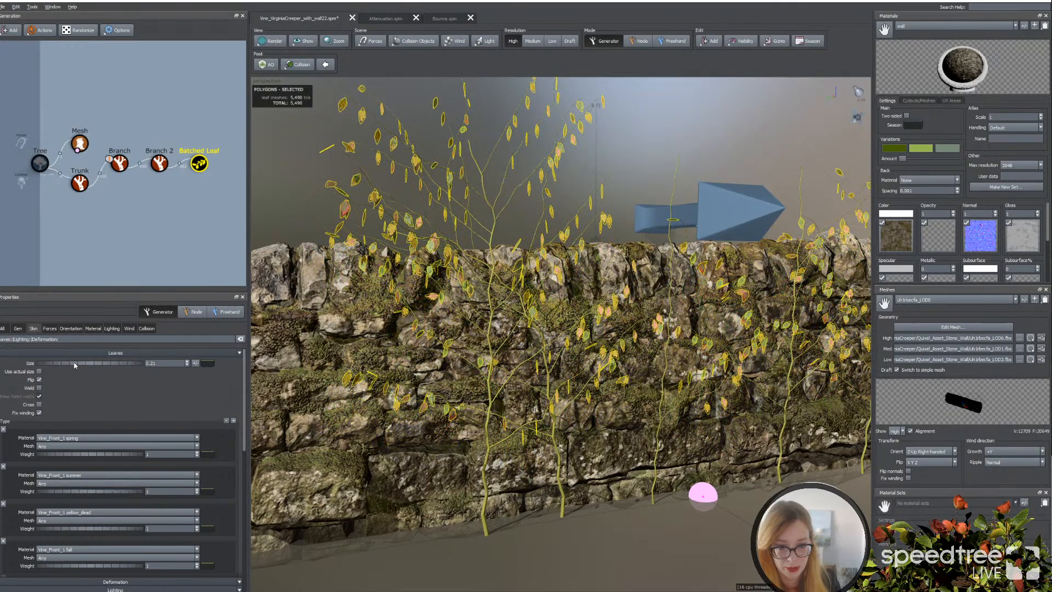
pyautogui.moveTo(328, 284); pyautogui.dragTo(388, 283)
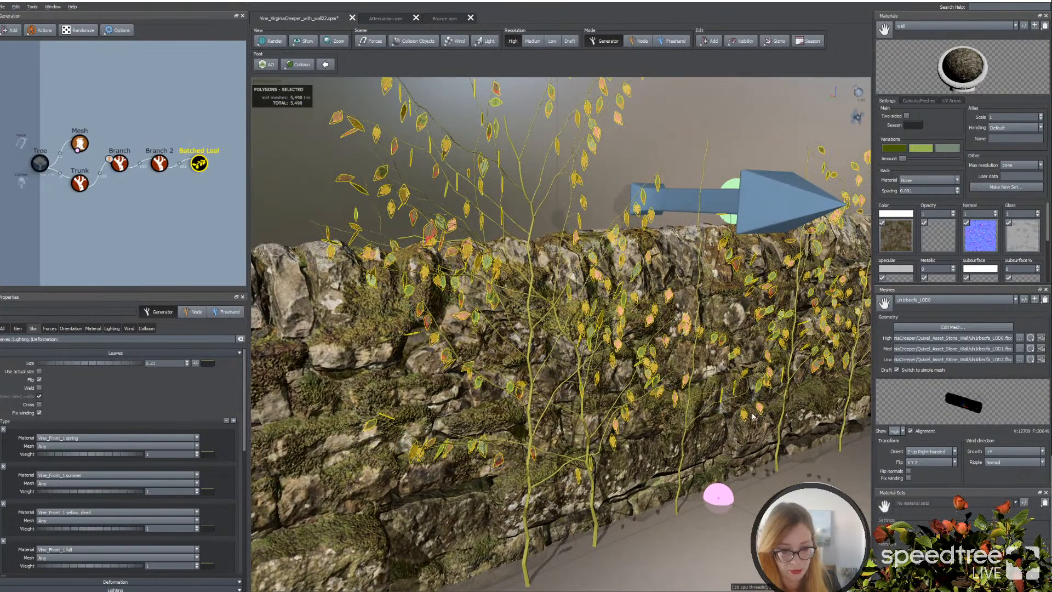
# Step: Set the Batched Leaf generator's absolute number to 5 leaves per batch
pyautogui.click(18, 329)
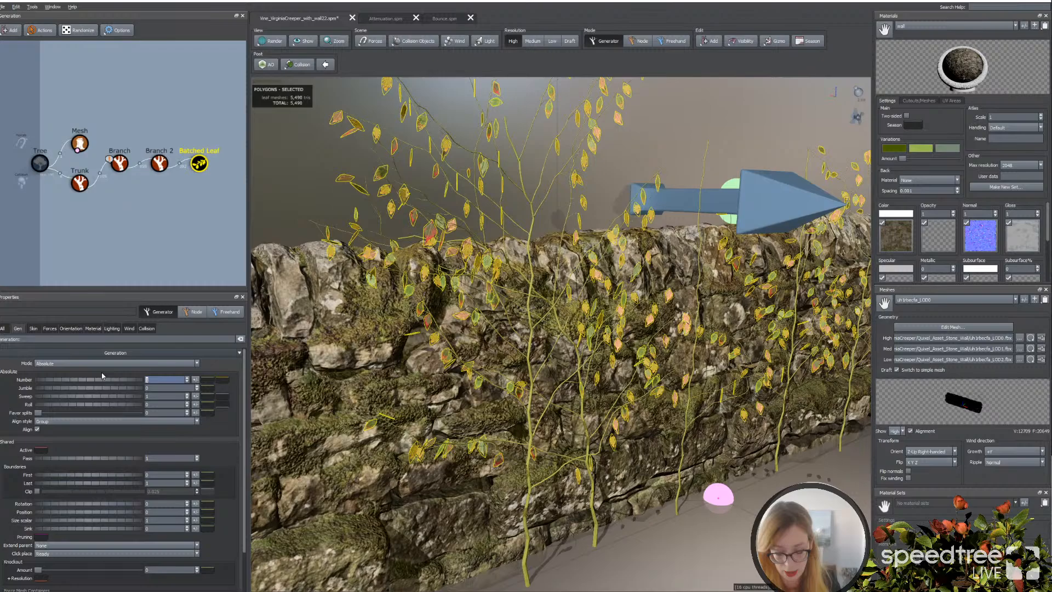
pyautogui.write('5')
pyautogui.press('Return')
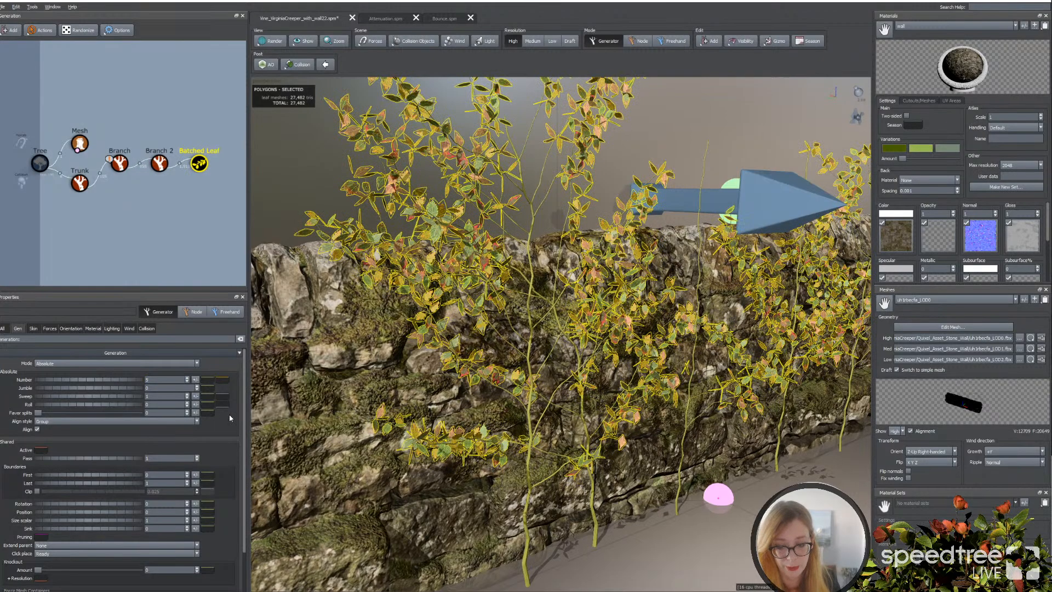
# Step: Raise the Batched Leaf generator's First boundary so the leaf batches start slightly further along their parent branches
pyautogui.scroll(3, 351, 262)
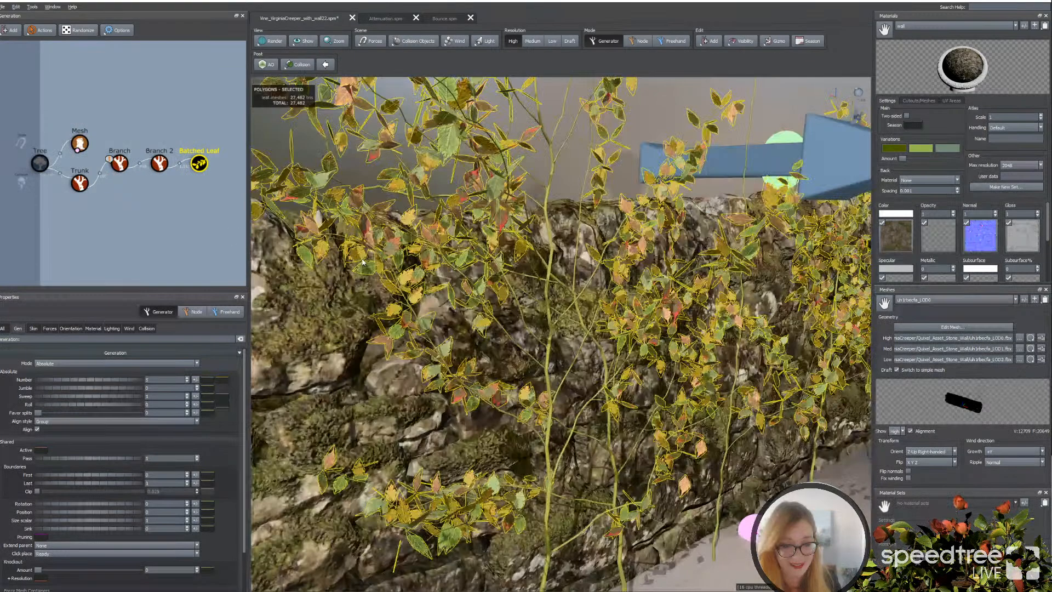
pyautogui.moveTo(362, 262); pyautogui.dragTo(370, 414)
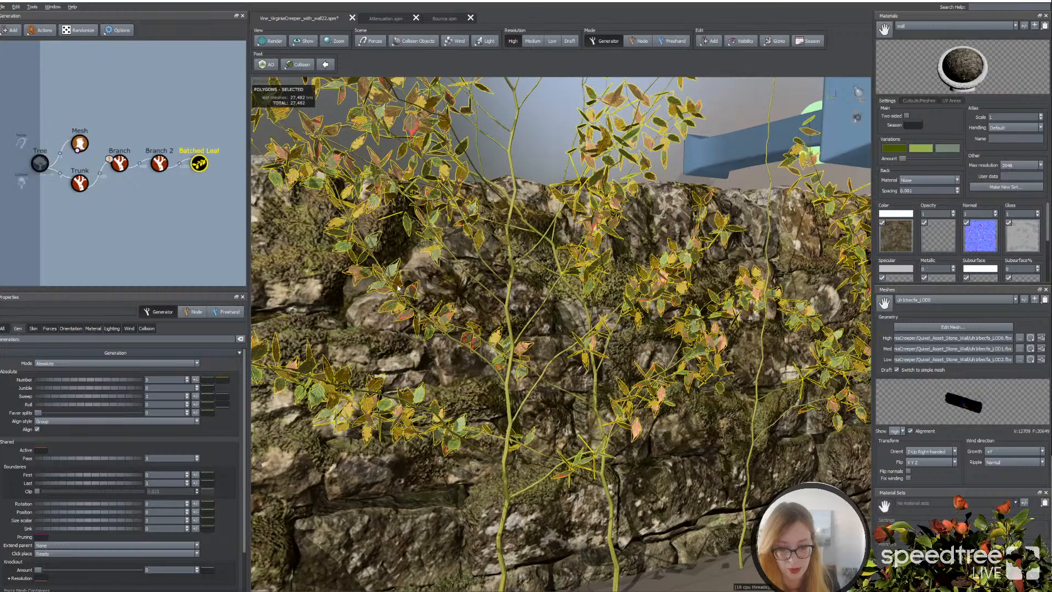
pyautogui.click(159, 163)
pyautogui.click(199, 164)
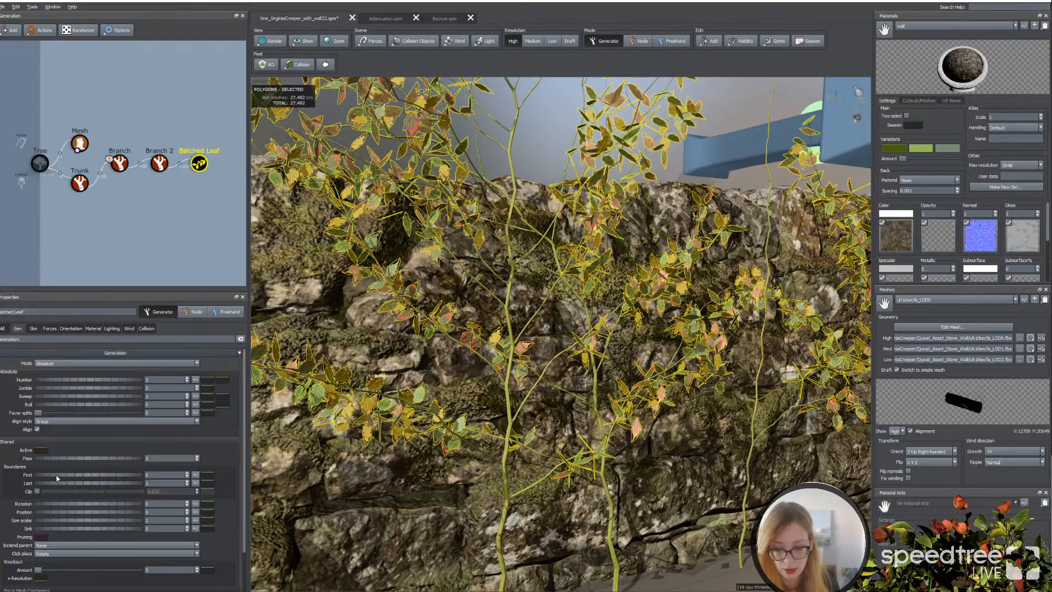
pyautogui.moveTo(57, 478); pyautogui.dragTo(96, 475)
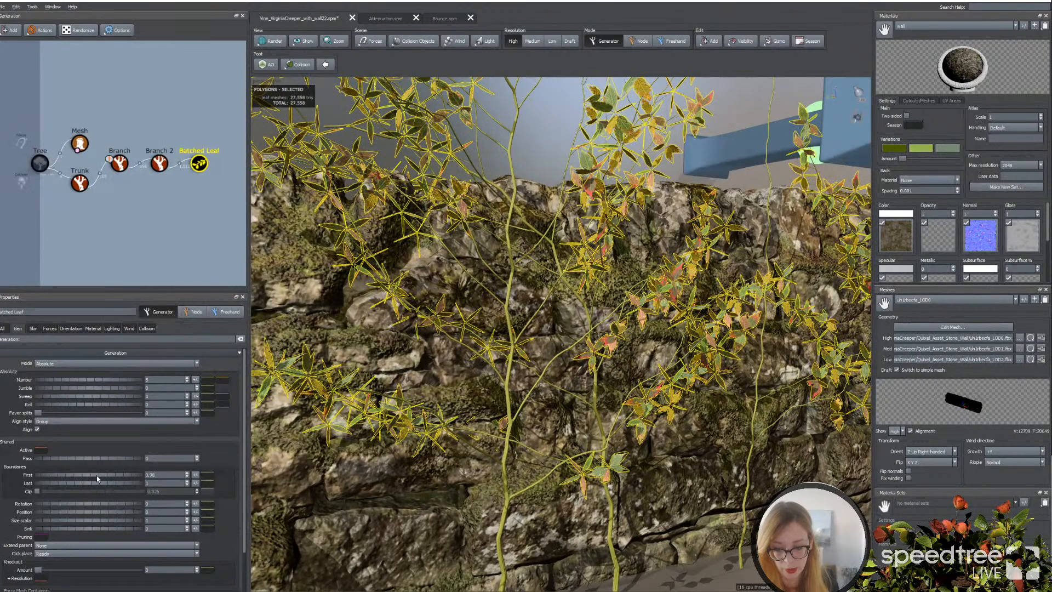
# Step: Set the batched leaves' local orientation Face value to about 0.4 so the leaves turn flat towards the viewer
pyautogui.scroll(10, 446, 455)
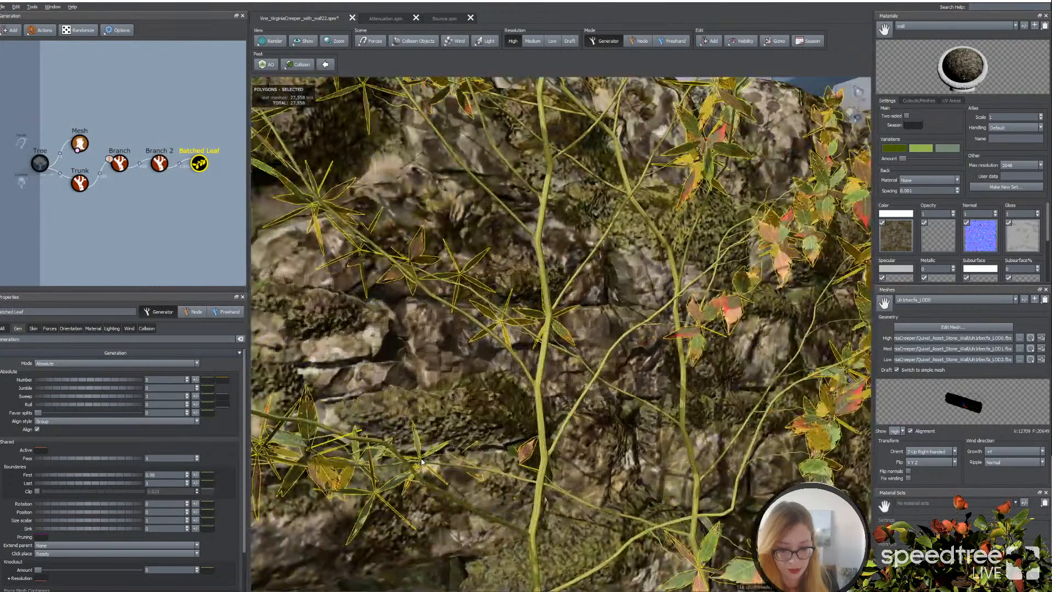
pyautogui.scroll(10, 446, 455)
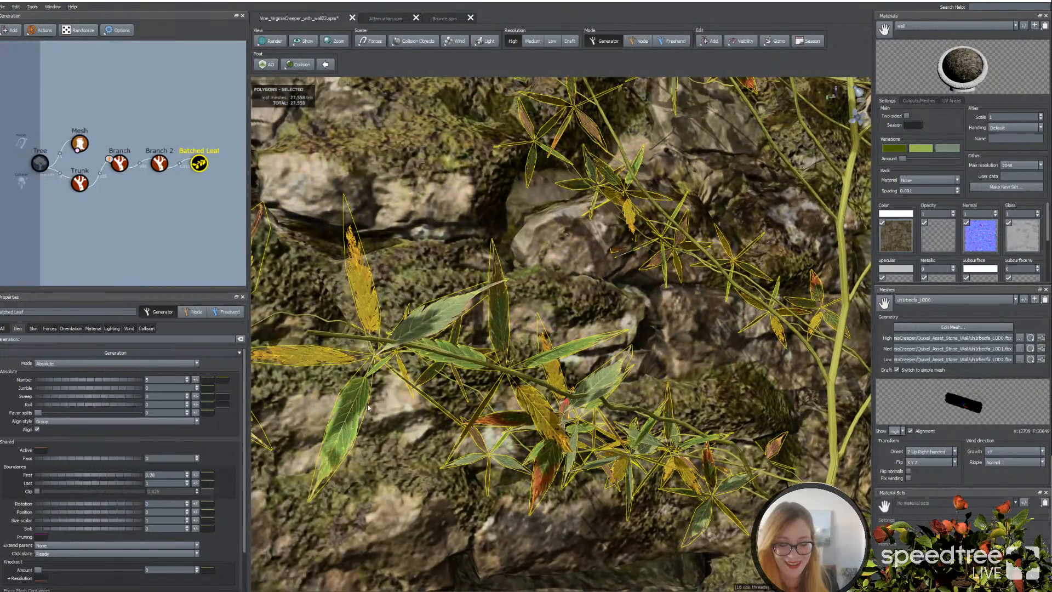
pyautogui.click(64, 329)
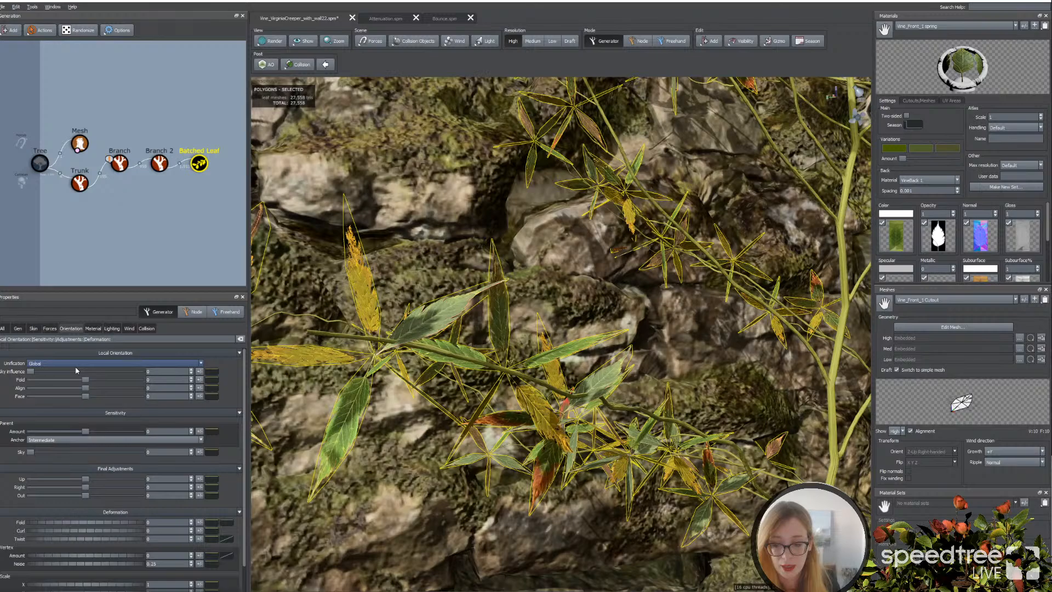
pyautogui.moveTo(85, 396); pyautogui.dragTo(115, 401)
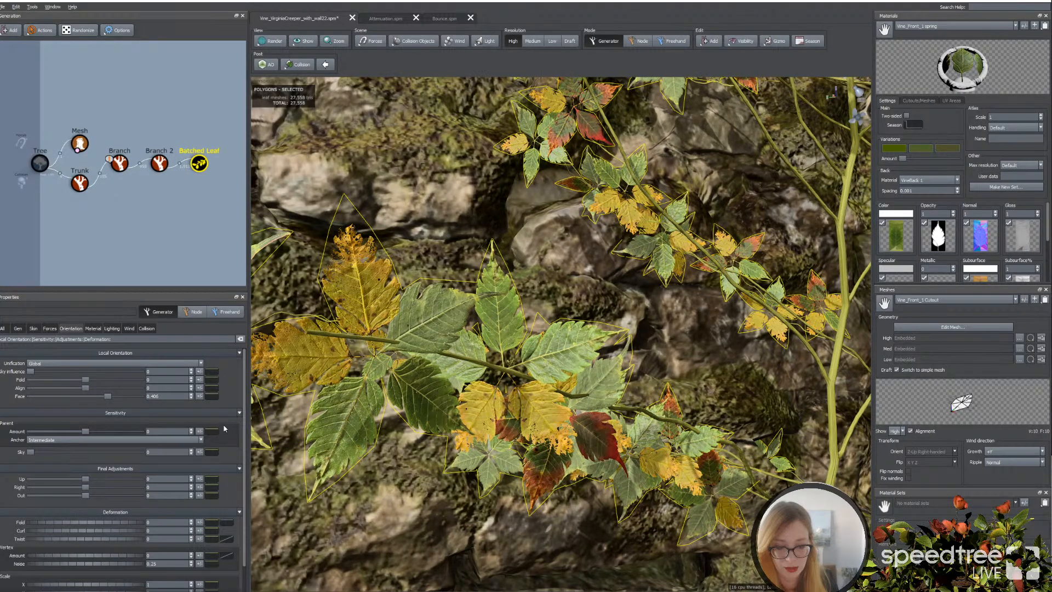
pyautogui.moveTo(438, 416); pyautogui.dragTo(486, 418)
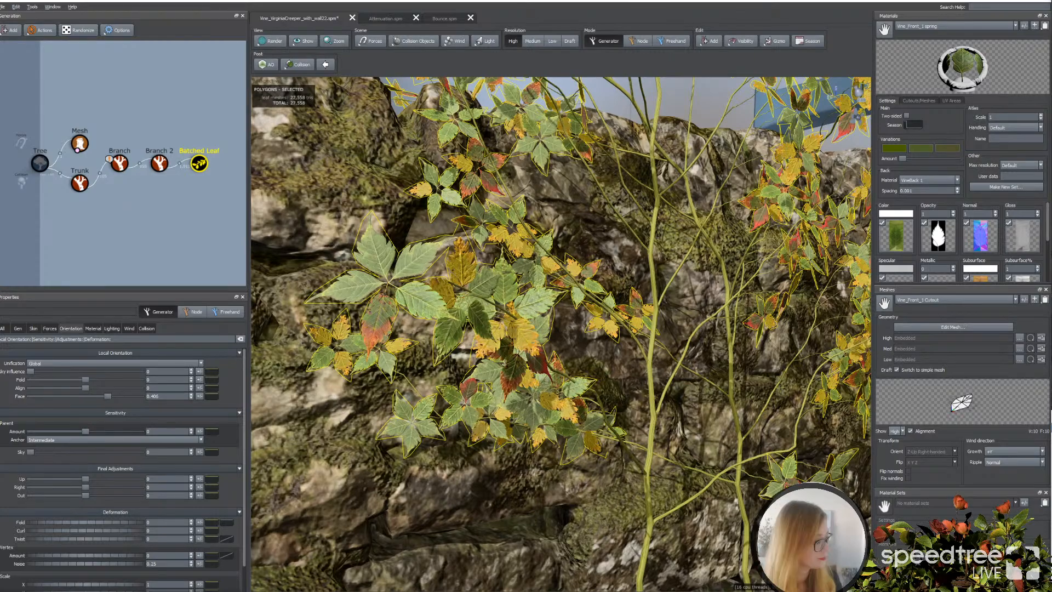
# Step: Examine the texture files in the Bark folder in File Explorer and the Vine_Front_1 spring material's color map
pyautogui.moveTo(1051, 416); pyautogui.dragTo(420, 138)
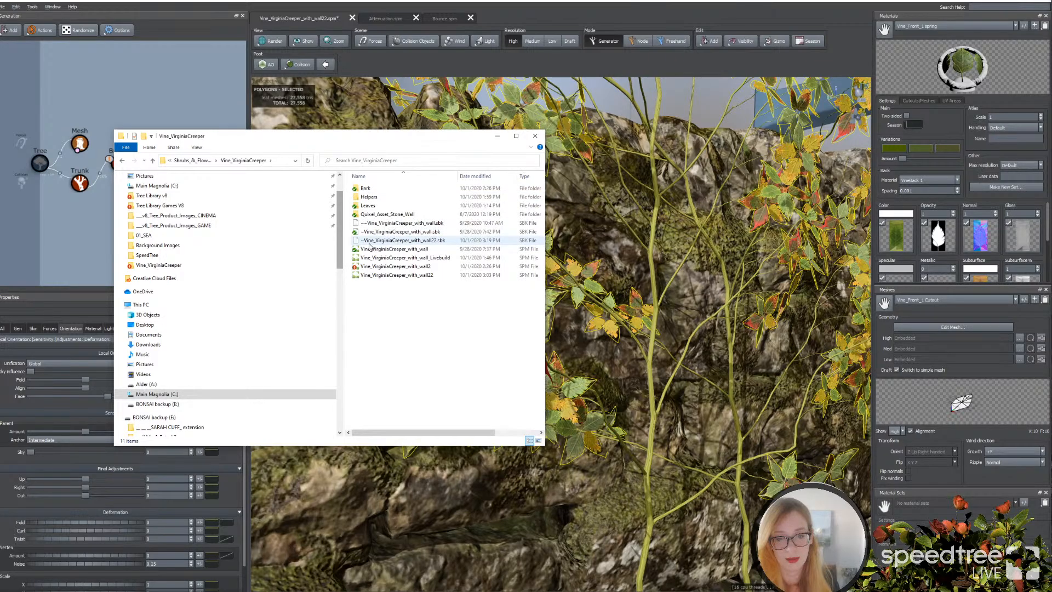
pyautogui.doubleClick(365, 188)
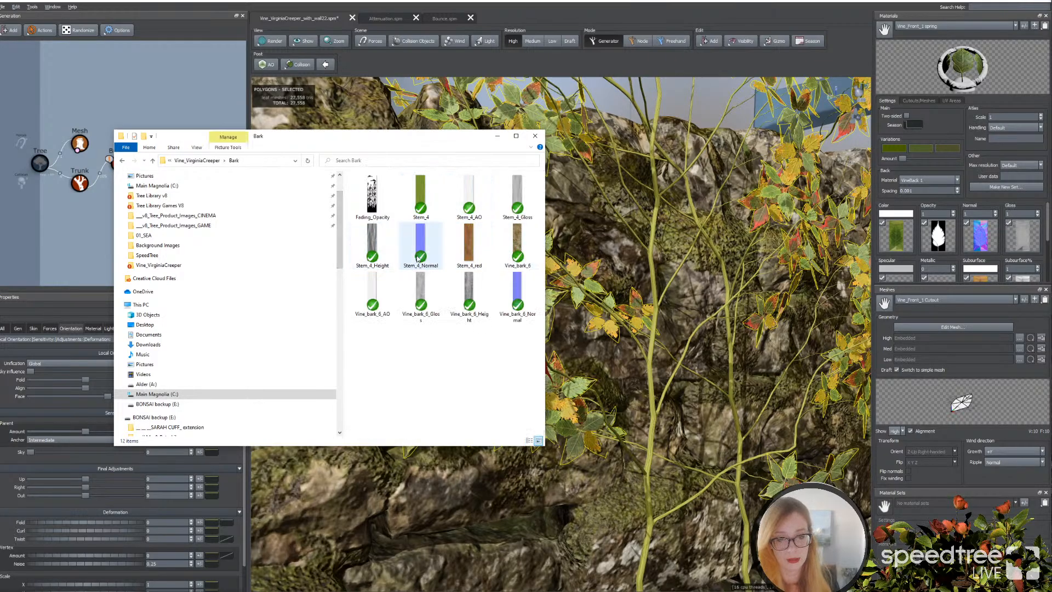
pyautogui.doubleClick(903, 242)
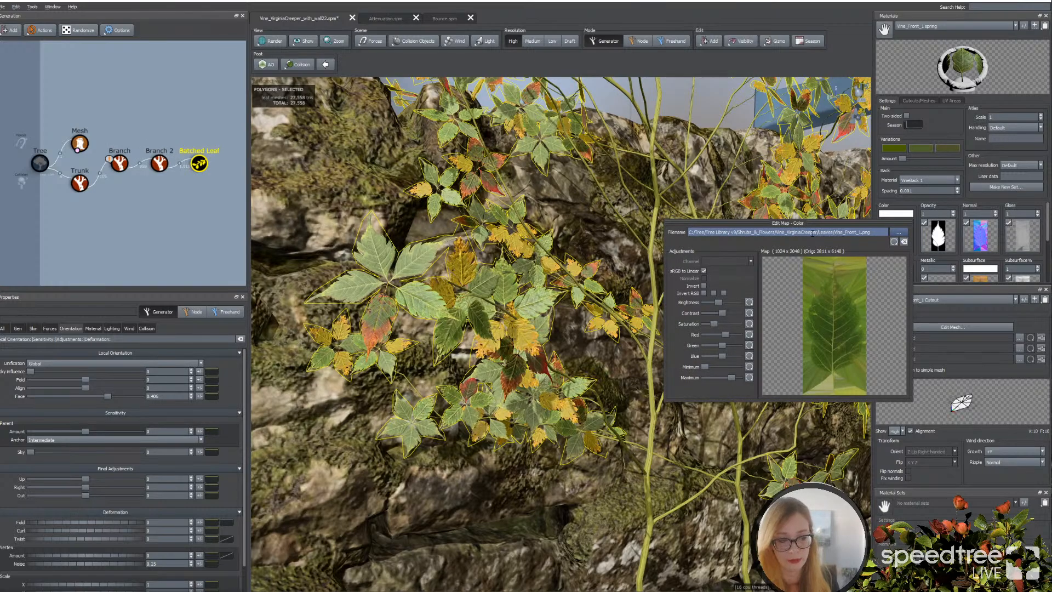
pyautogui.hotkey('alt', 'Tab')
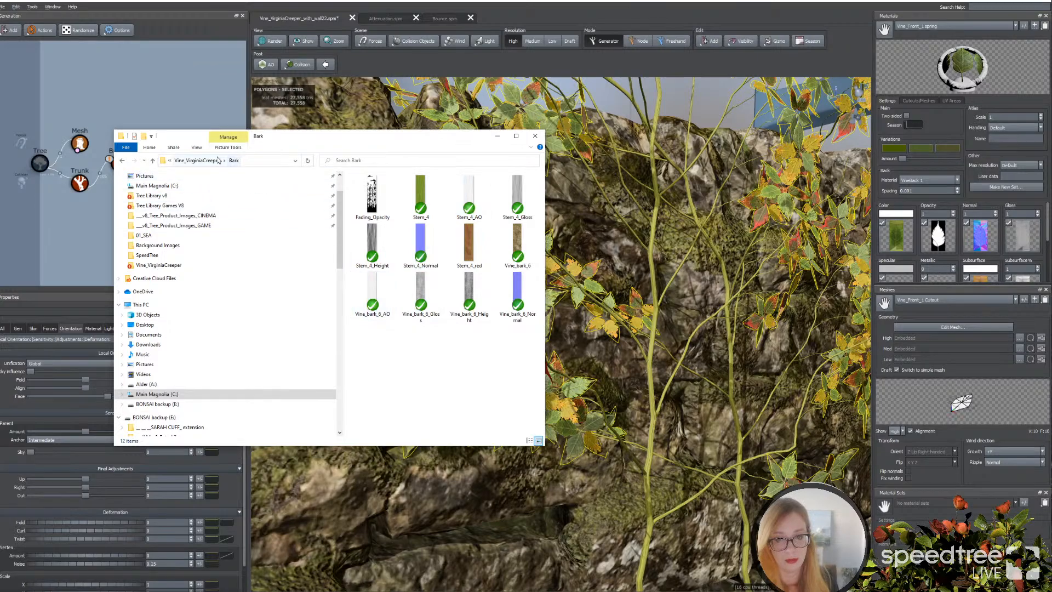
pyautogui.click(200, 161)
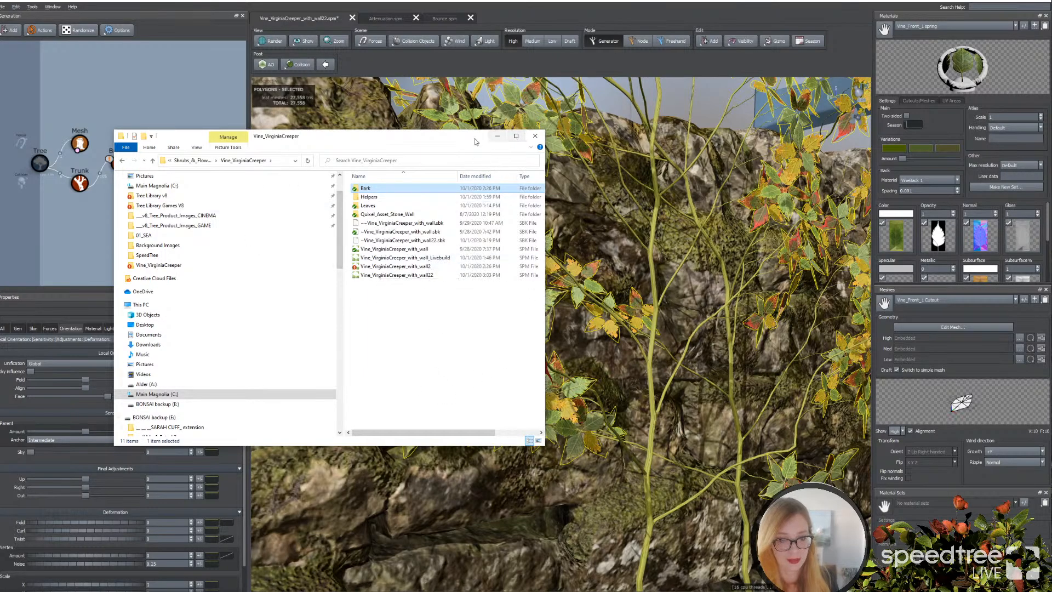
pyautogui.click(496, 136)
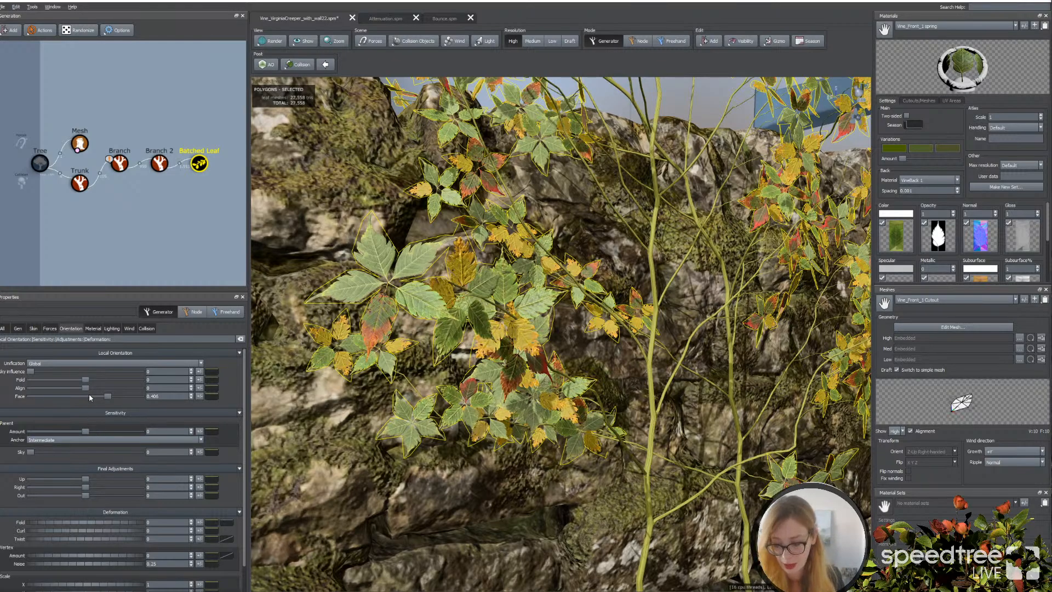
# Step: Examine the batched leaves' size parent curve and the Branch 2 generator's absolute radius profile curve
pyautogui.scroll(-10, 545, 372)
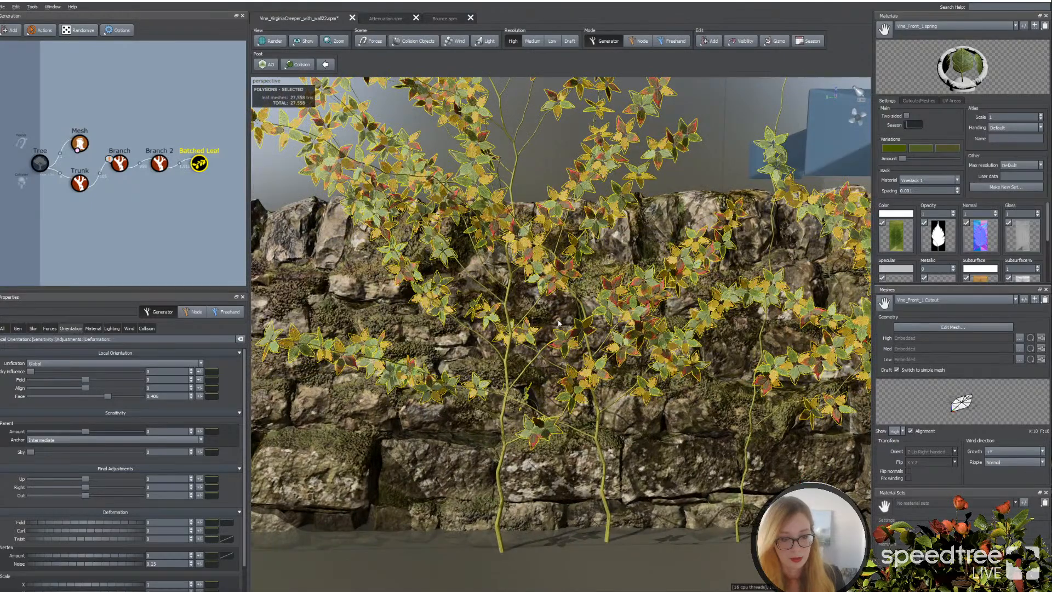
pyautogui.moveTo(558, 323); pyautogui.dragTo(580, 396, button='middle')
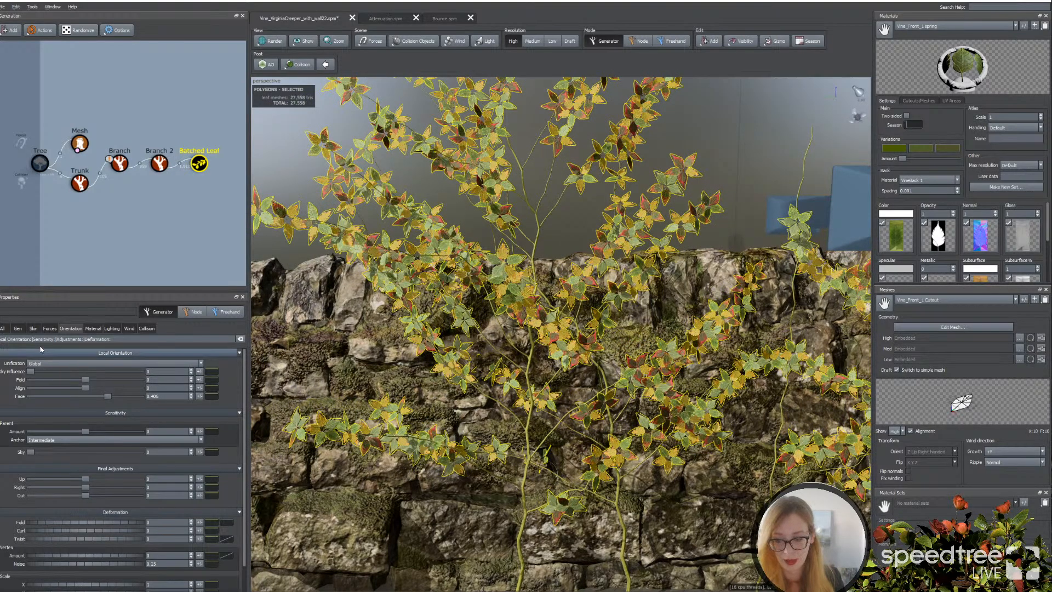
pyautogui.click(34, 328)
pyautogui.click(207, 362)
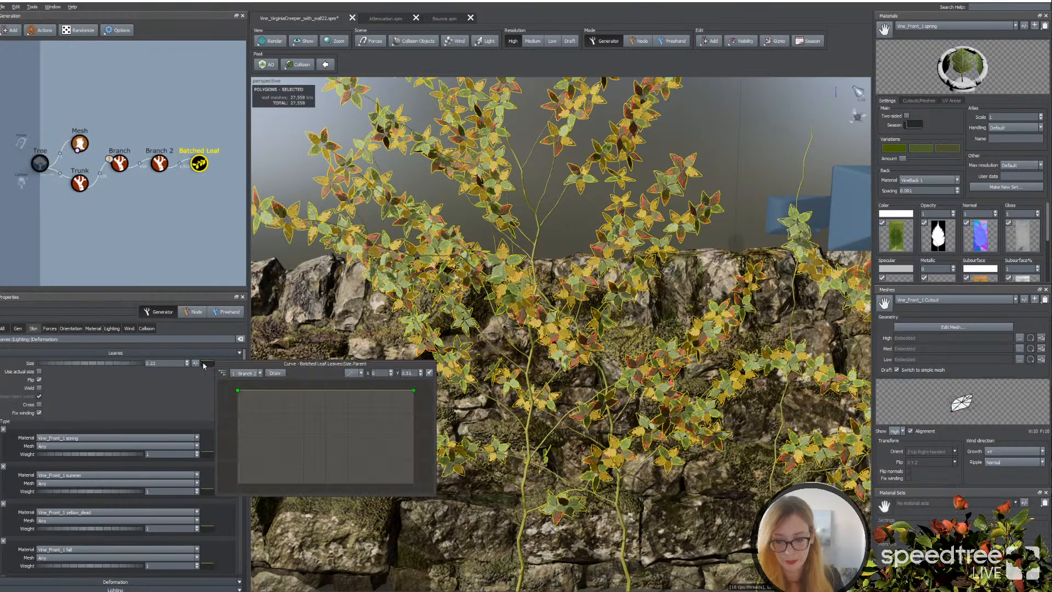
pyautogui.click(245, 373)
pyautogui.click(159, 165)
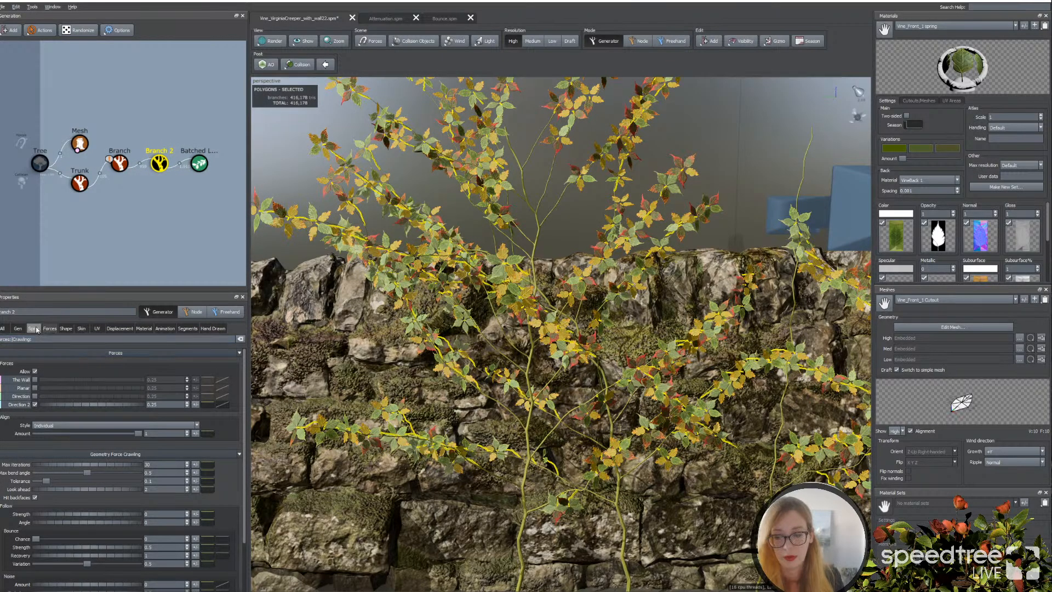
pyautogui.click(81, 328)
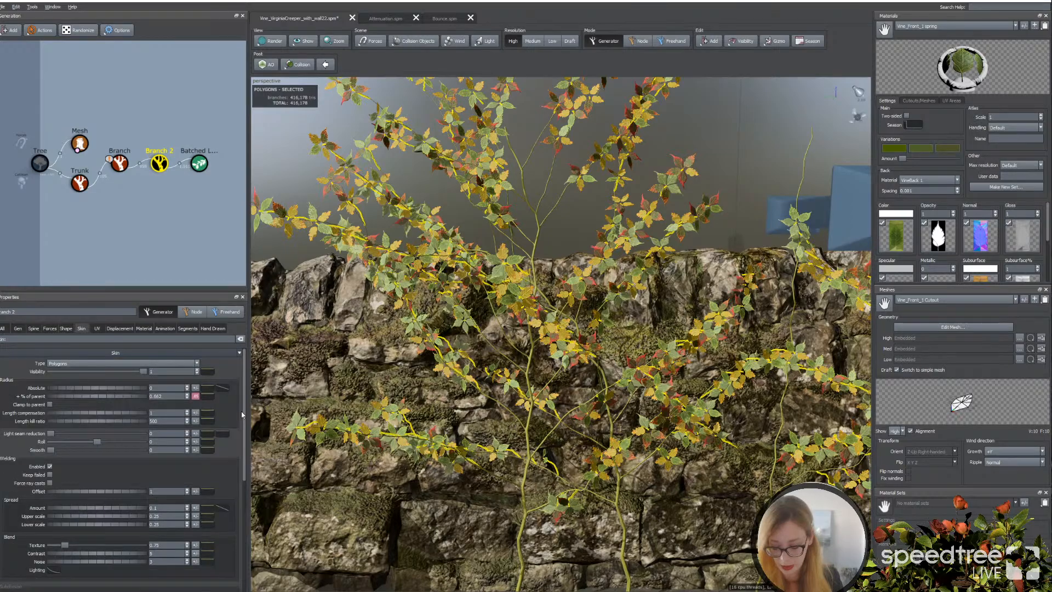
pyautogui.click(218, 387)
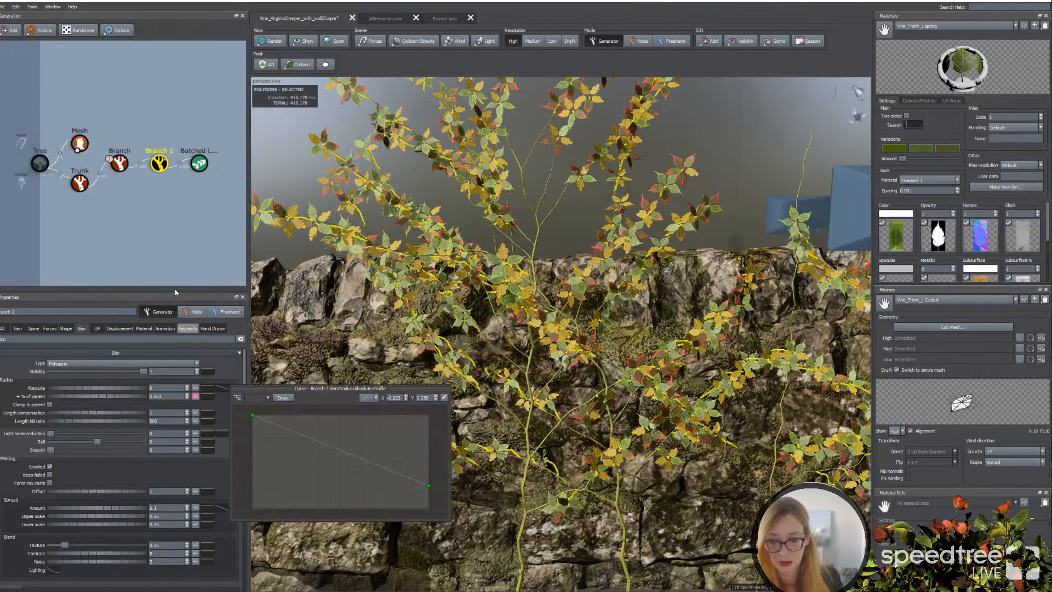
# Step: Slope the leaf size parent curve for Branch 2 downward, with a midpoint at X 0.777, Y 0.142 and a lower end point
pyautogui.click(196, 170)
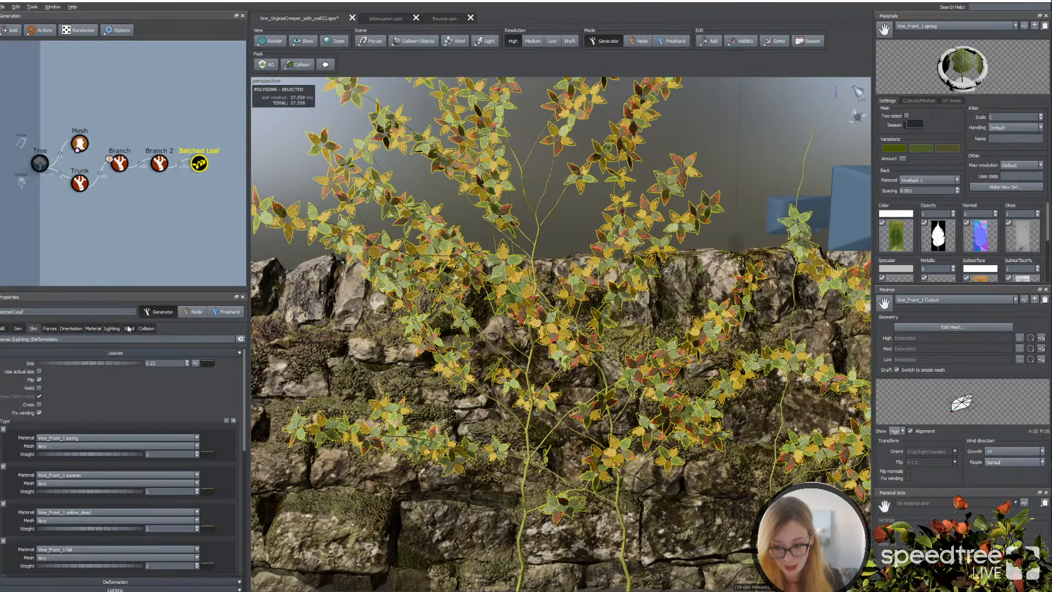
pyautogui.click(207, 363)
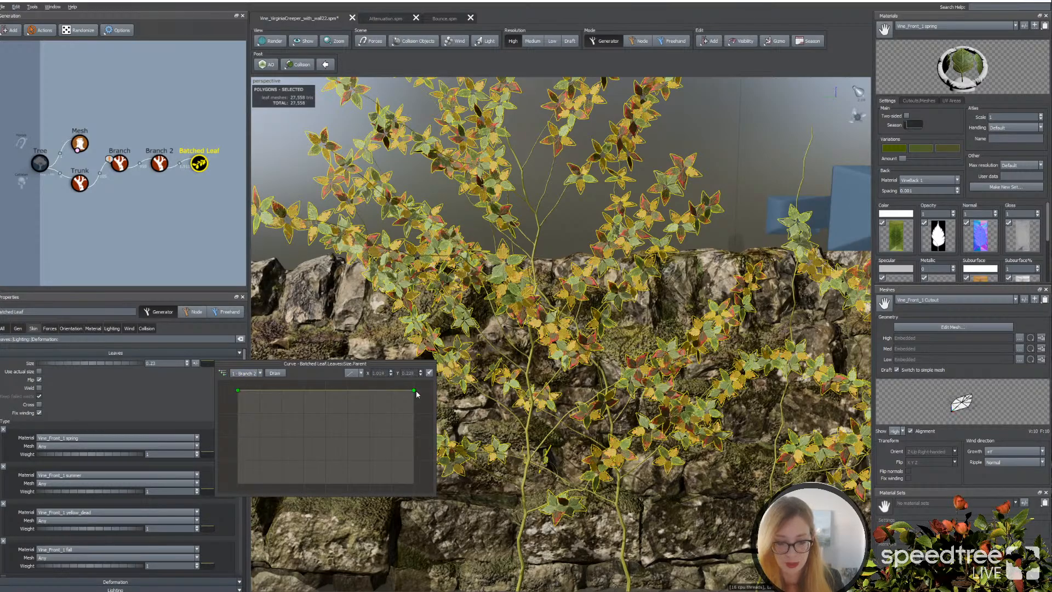
pyautogui.moveTo(414, 391); pyautogui.dragTo(415, 453)
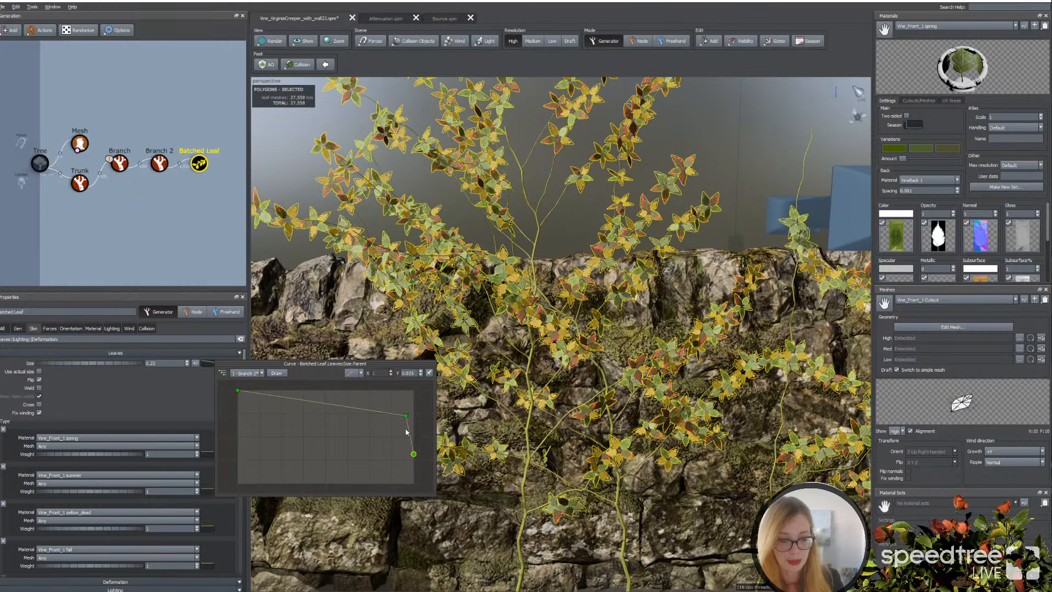
pyautogui.moveTo(404, 417); pyautogui.dragTo(374, 428)
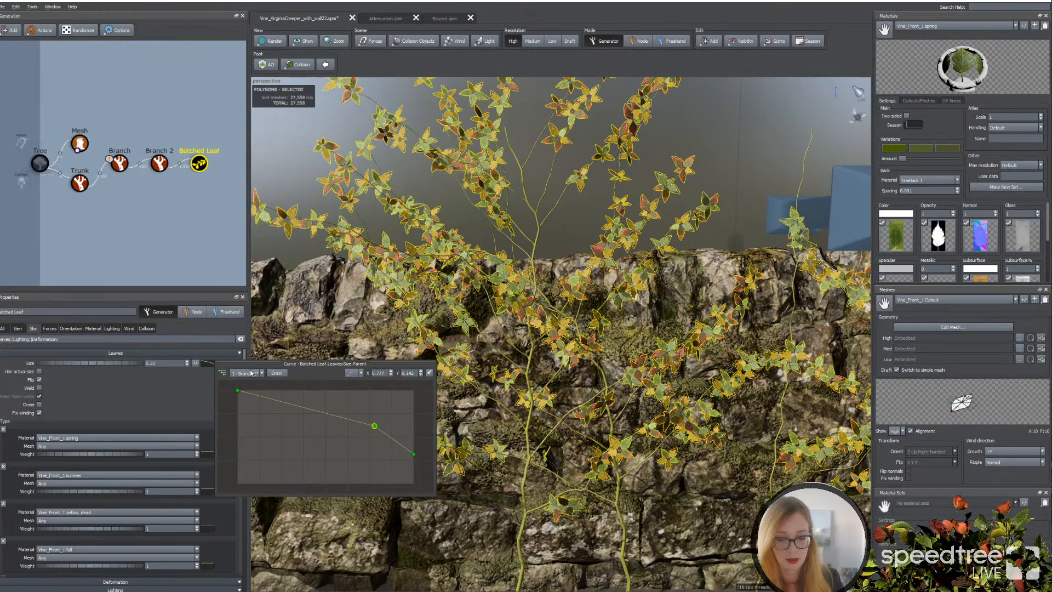
pyautogui.scroll(-3, 575, 491)
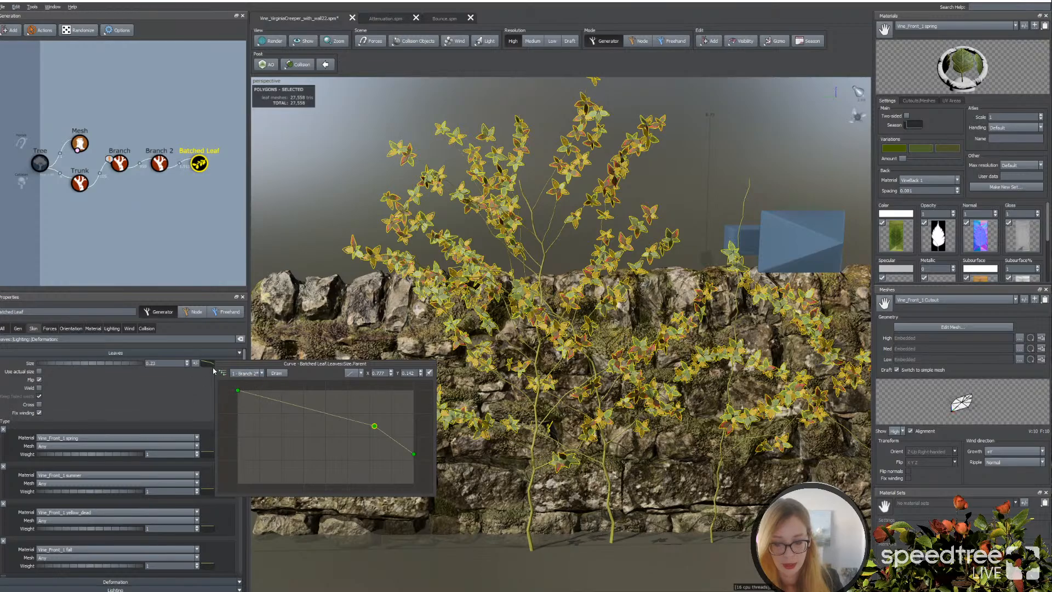
# Step: Reshape the leaf size parent curve for Trunk, adding a middle point and raising the start to enlarge leaves low on the vine
pyautogui.click(248, 373)
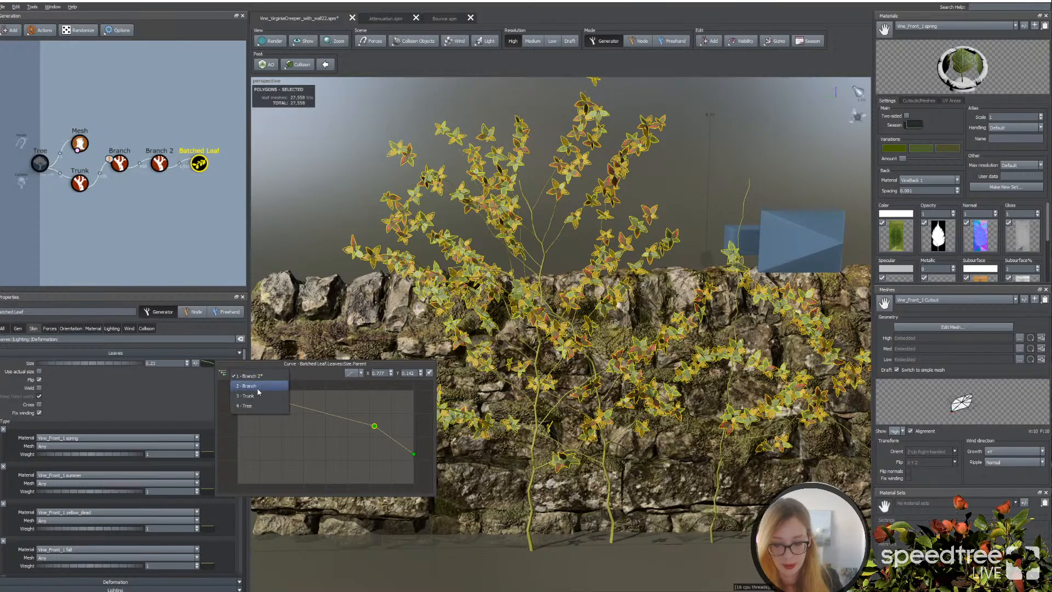
pyautogui.click(253, 396)
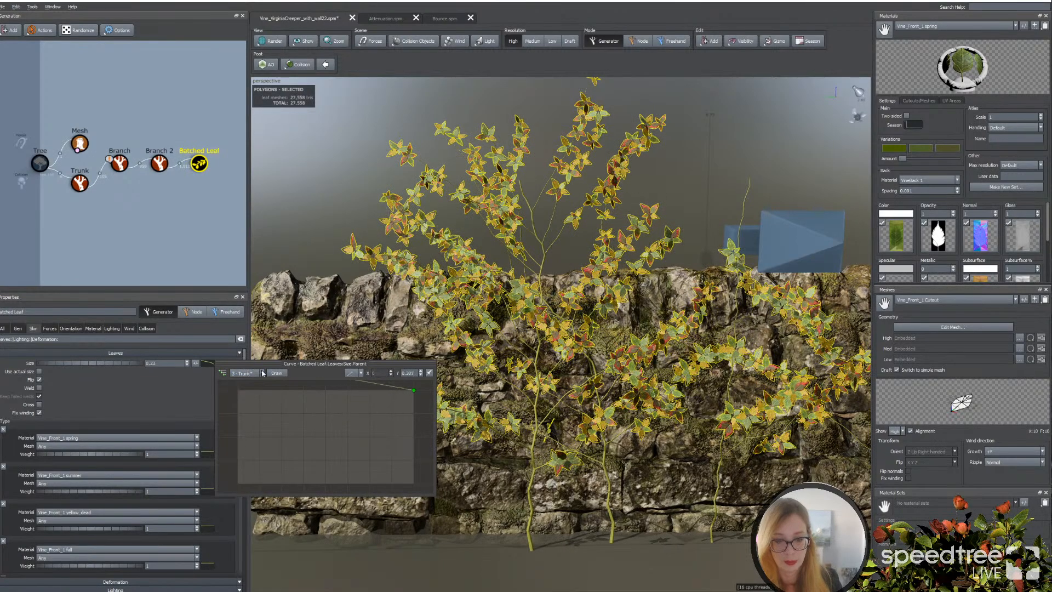
pyautogui.scroll(-2, 332, 412)
pyautogui.click(327, 406)
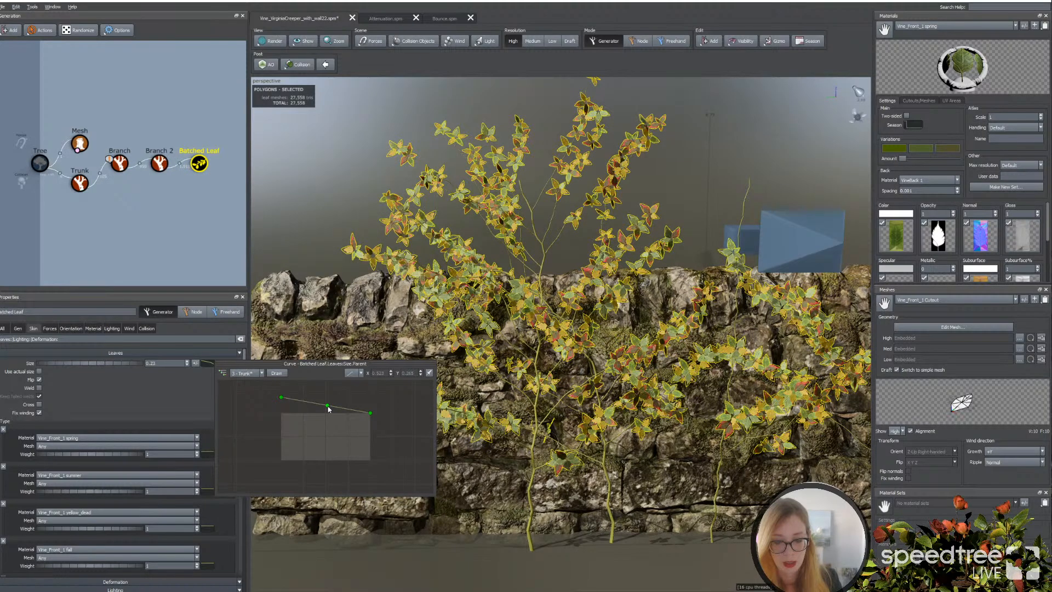
pyautogui.moveTo(327, 406); pyautogui.dragTo(285, 360)
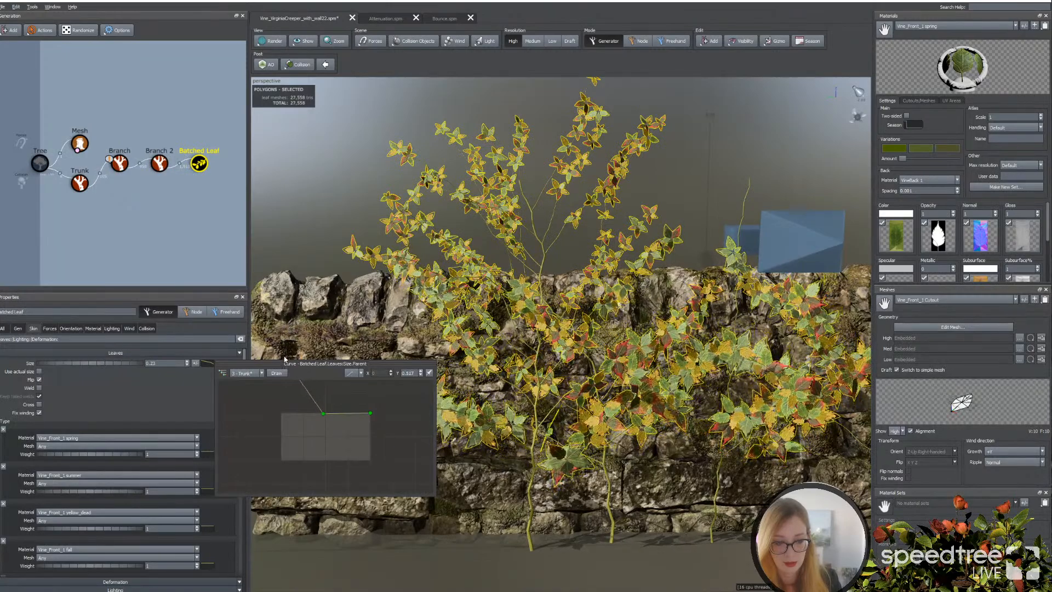
pyautogui.click(370, 414)
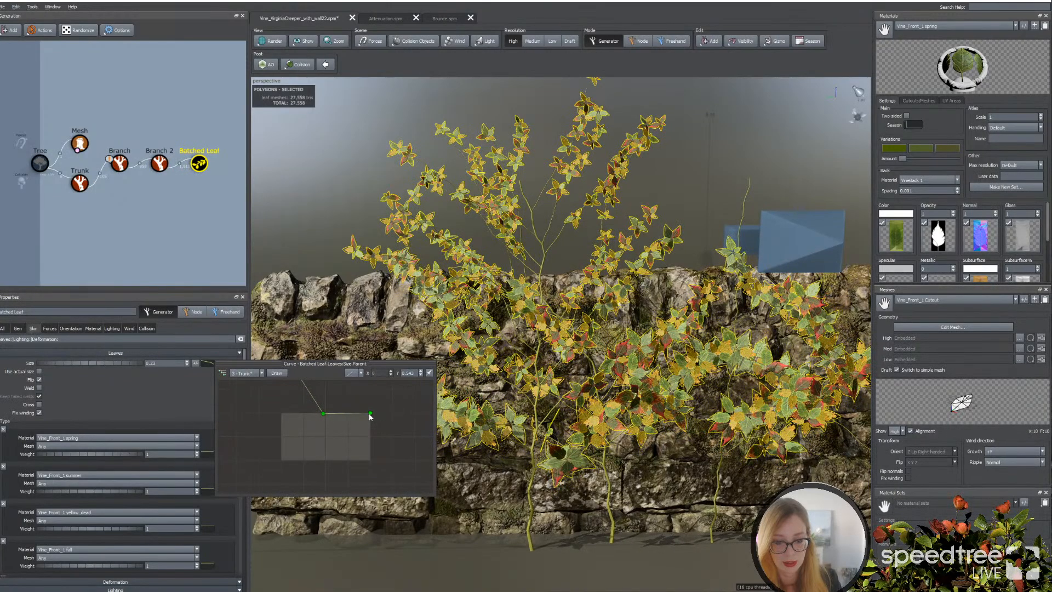
pyautogui.click(370, 416)
pyautogui.click(358, 416)
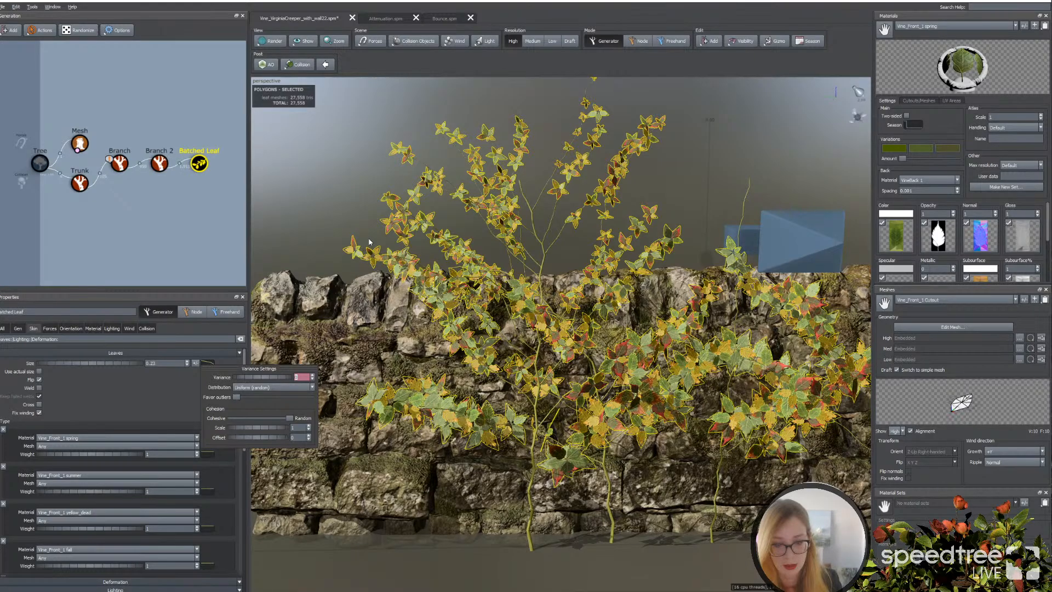
# Step: Adjust the leaf size variance, giving it a Gaussian (bell curve) distribution, mostly cohesive rather than random behavior, and a slightly lower cohesion scale
pyautogui.moveTo(253, 377); pyautogui.dragTo(277, 377)
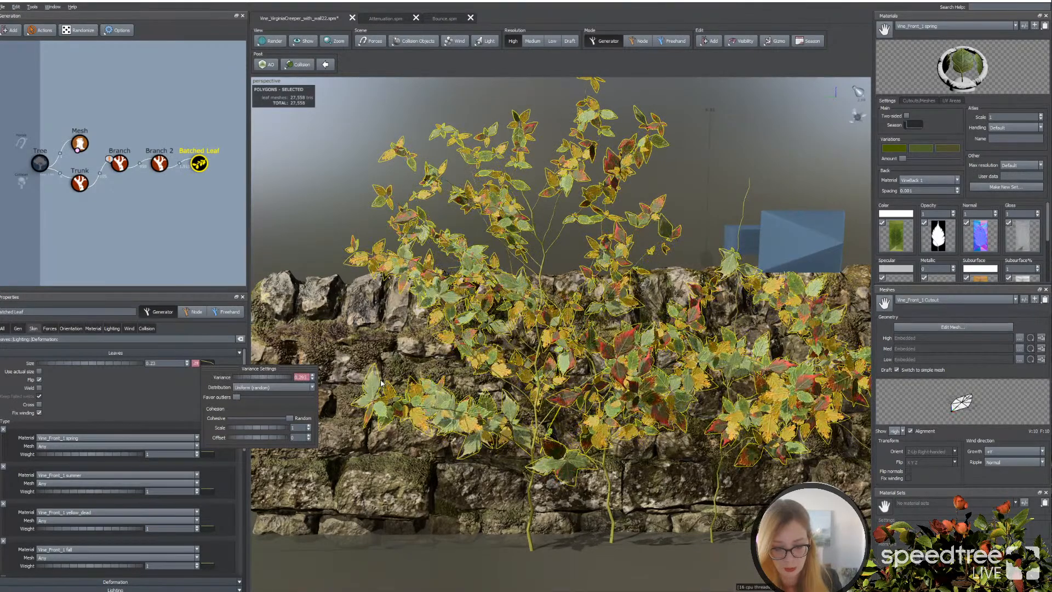
pyautogui.moveTo(289, 418); pyautogui.dragTo(231, 419)
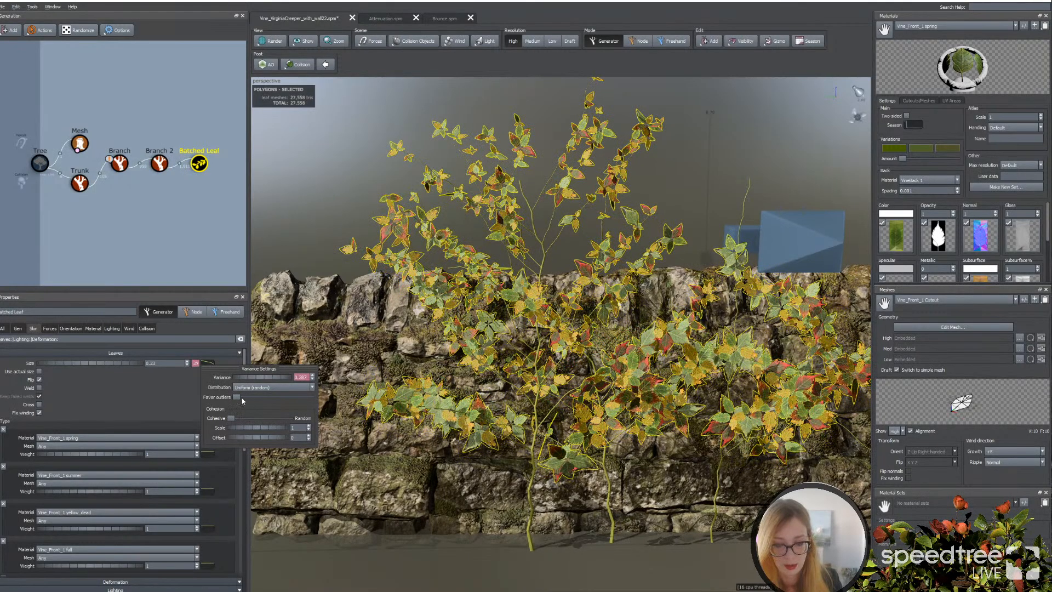
pyautogui.click(258, 387)
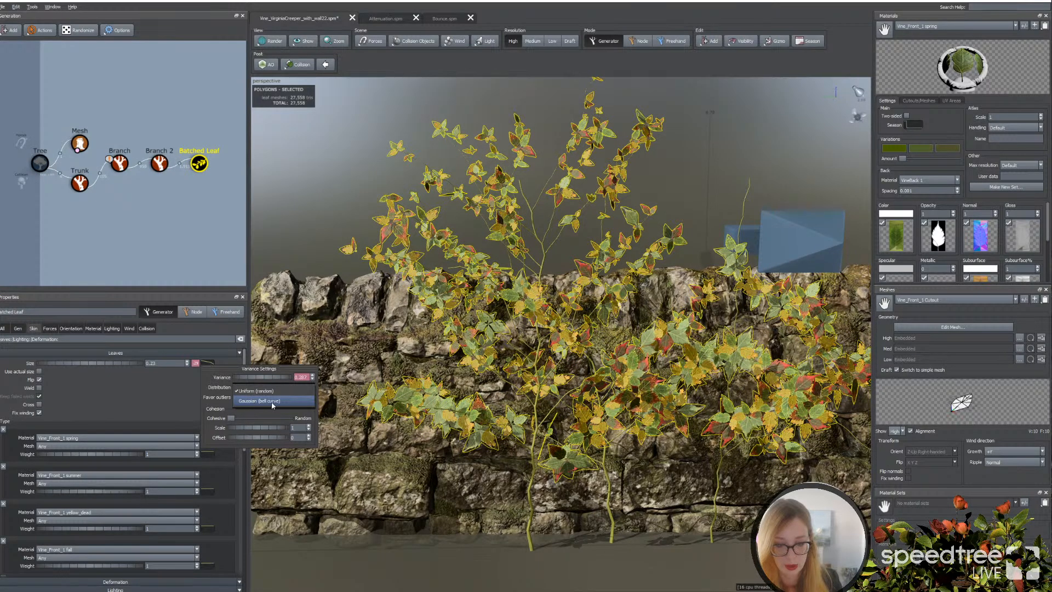
pyautogui.click(272, 403)
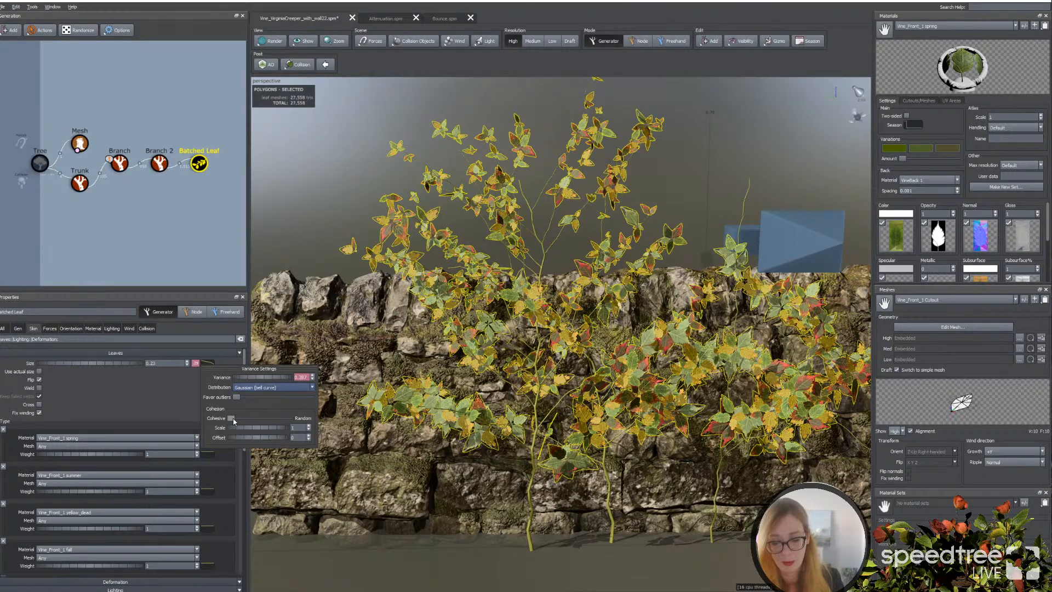
pyautogui.click(233, 419)
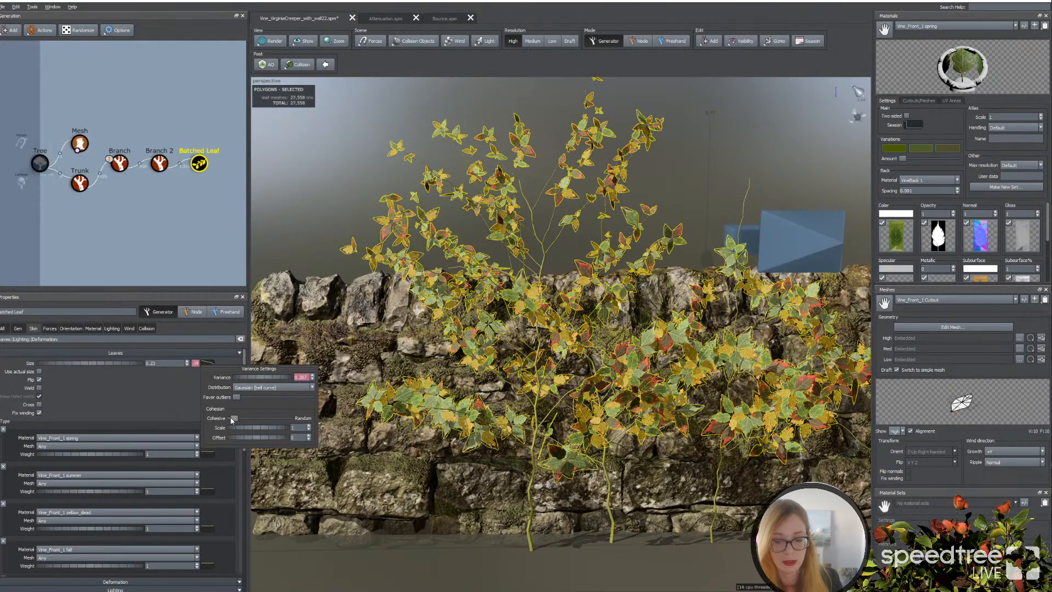
pyautogui.moveTo(231, 420)
pyautogui.mouseDown()
pyautogui.moveTo(235, 432)
pyautogui.moveTo(225, 429)
pyautogui.moveTo(239, 429)
pyautogui.mouseUp()
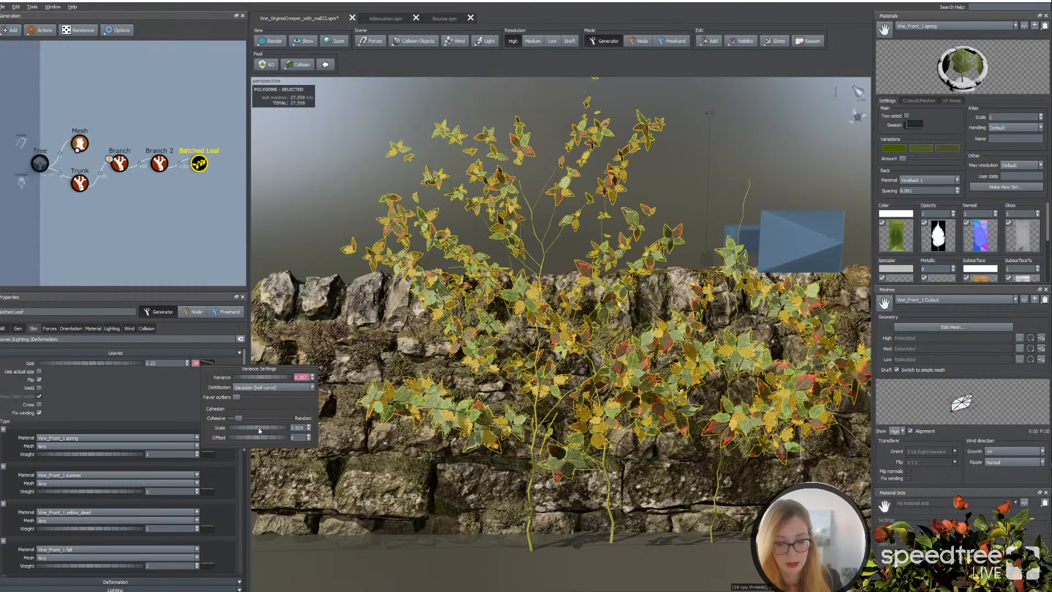
pyautogui.moveTo(260, 430); pyautogui.dragTo(258, 430)
# Step: Examine the batched leaves up close on the wall and review their skin and orientation properties
pyautogui.scroll(8, 520, 411)
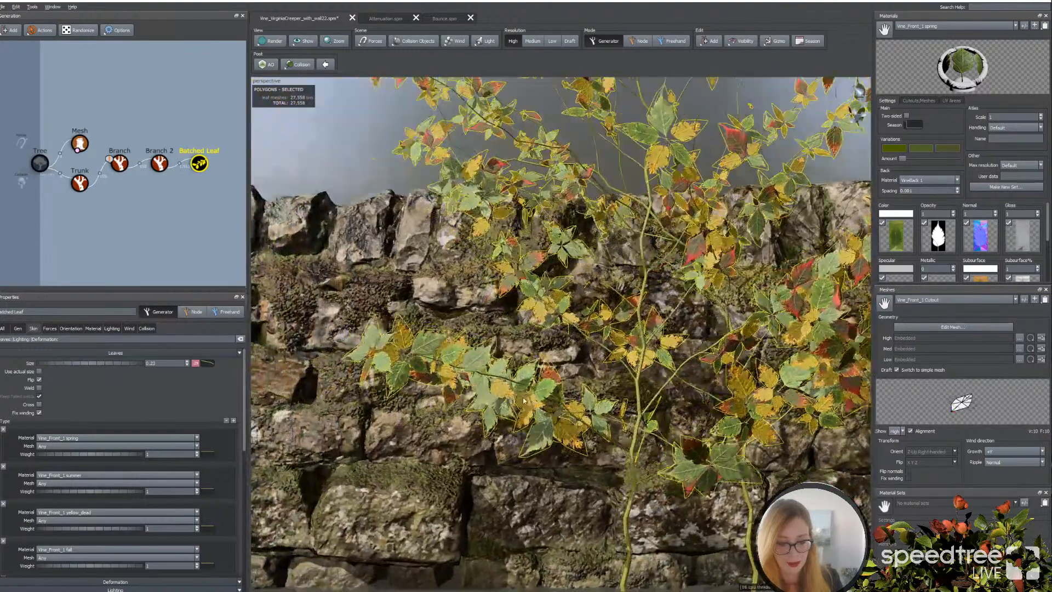
pyautogui.scroll(4, 525, 409)
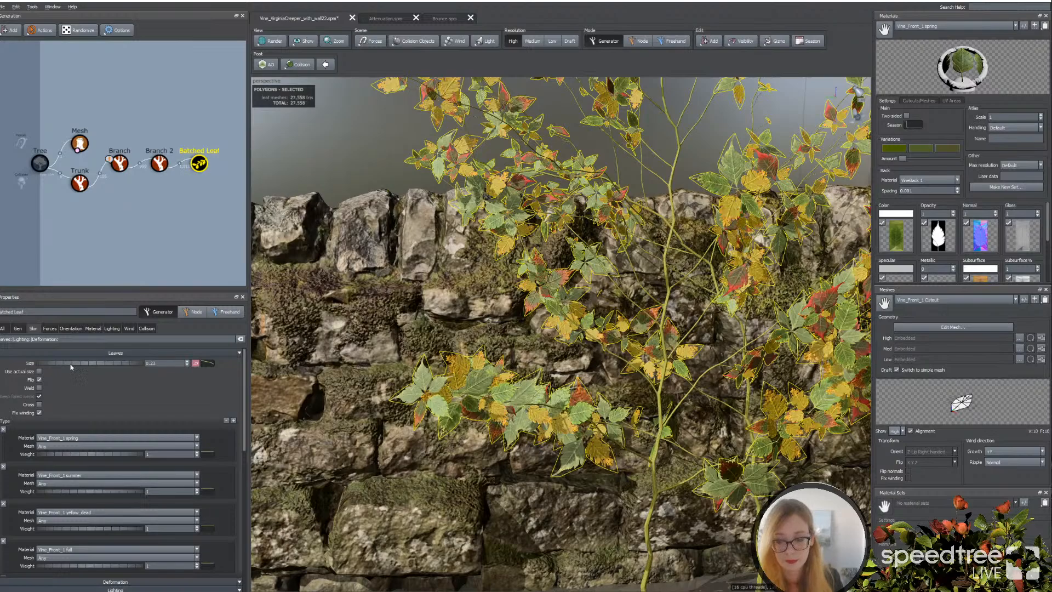
pyautogui.click(71, 329)
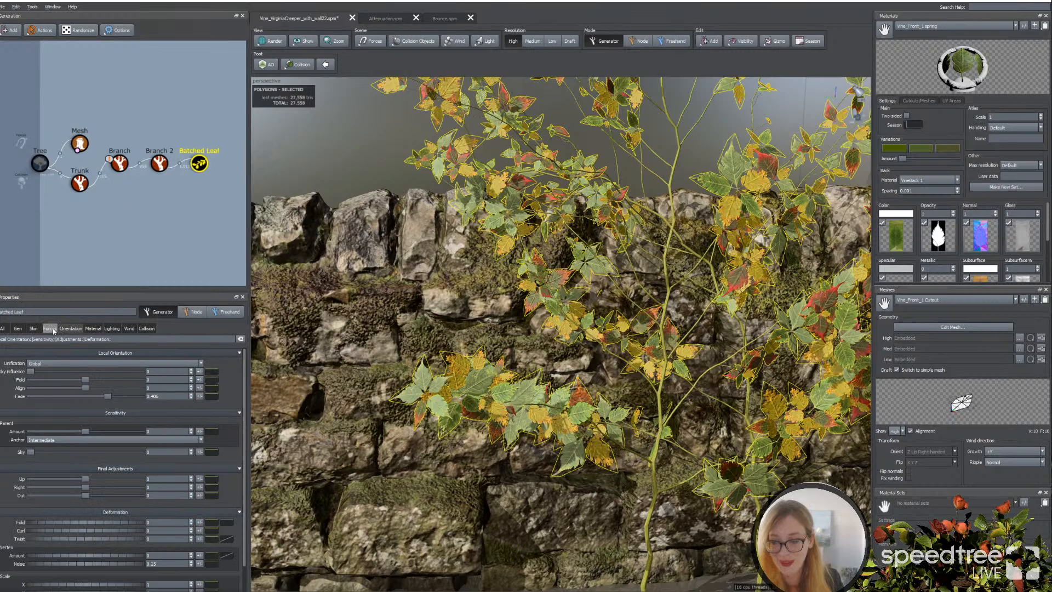
pyautogui.click(31, 328)
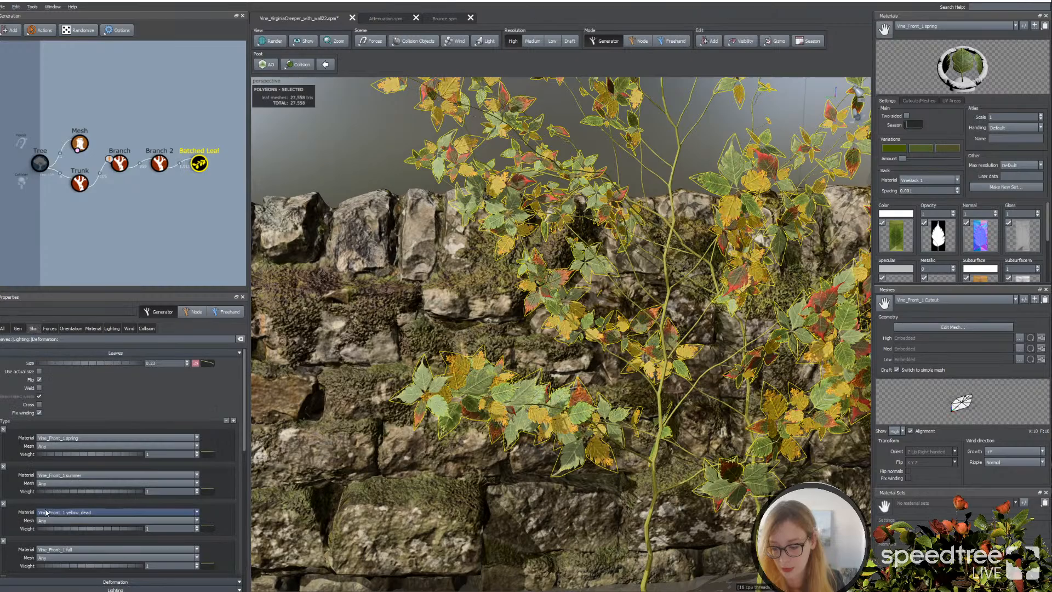
pyautogui.click(71, 328)
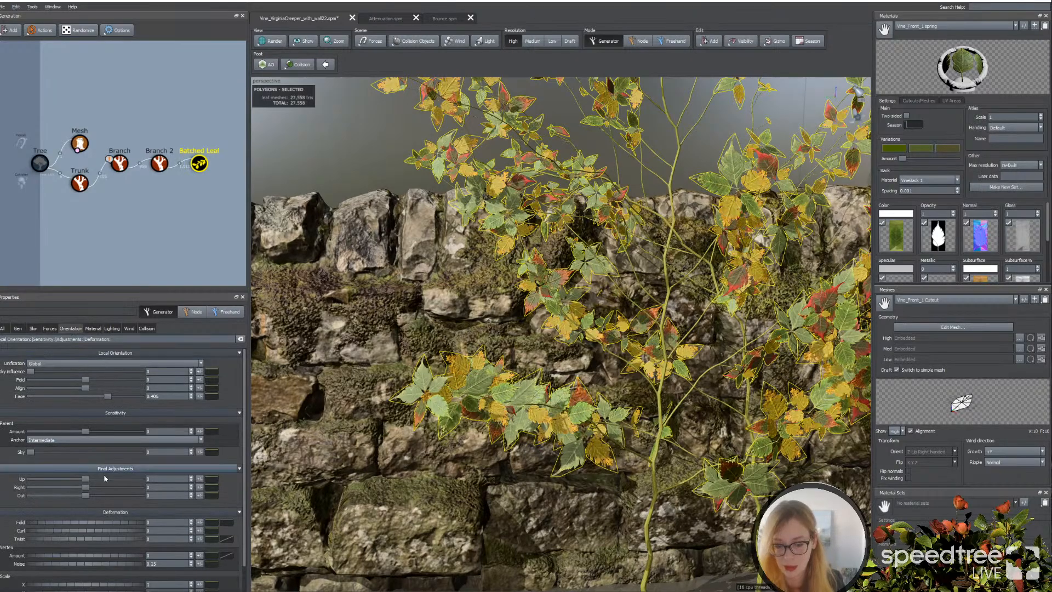
pyautogui.moveTo(506, 486); pyautogui.dragTo(483, 512)
pyautogui.scroll(2, 482, 512)
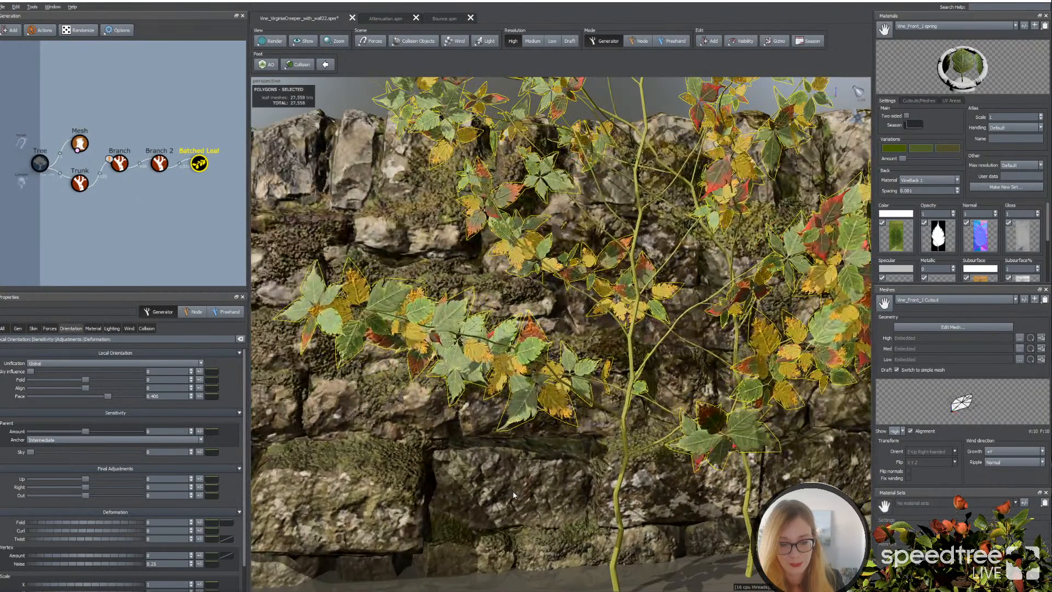
pyautogui.moveTo(476, 515); pyautogui.dragTo(523, 495, button='middle')
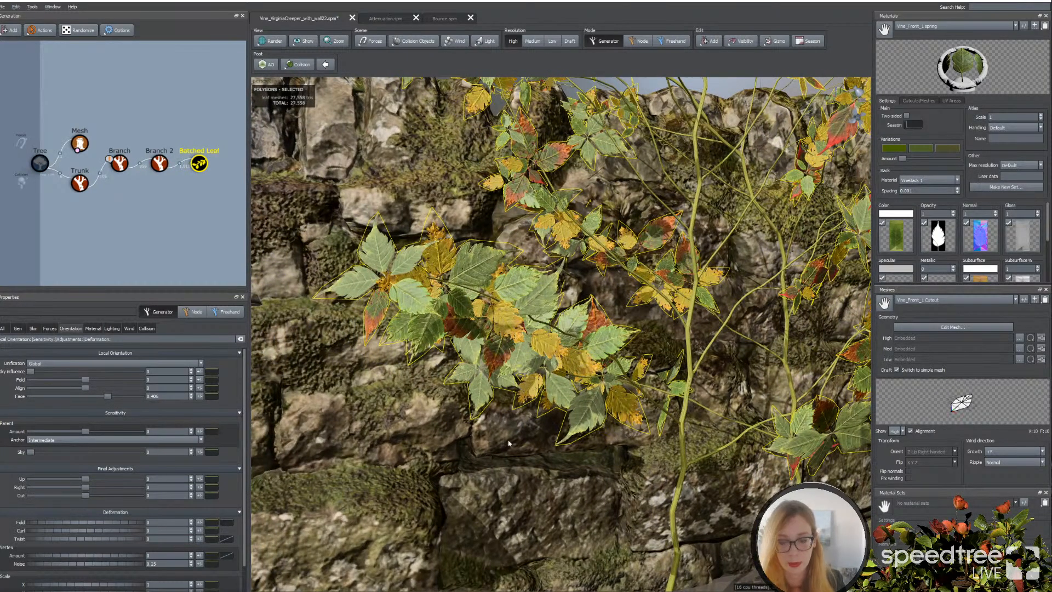
# Step: Switch to the browser and study the three Virginia creeper reference photos for leaf coverage and arrangement
pyautogui.hotkey('alt', 'Tab')
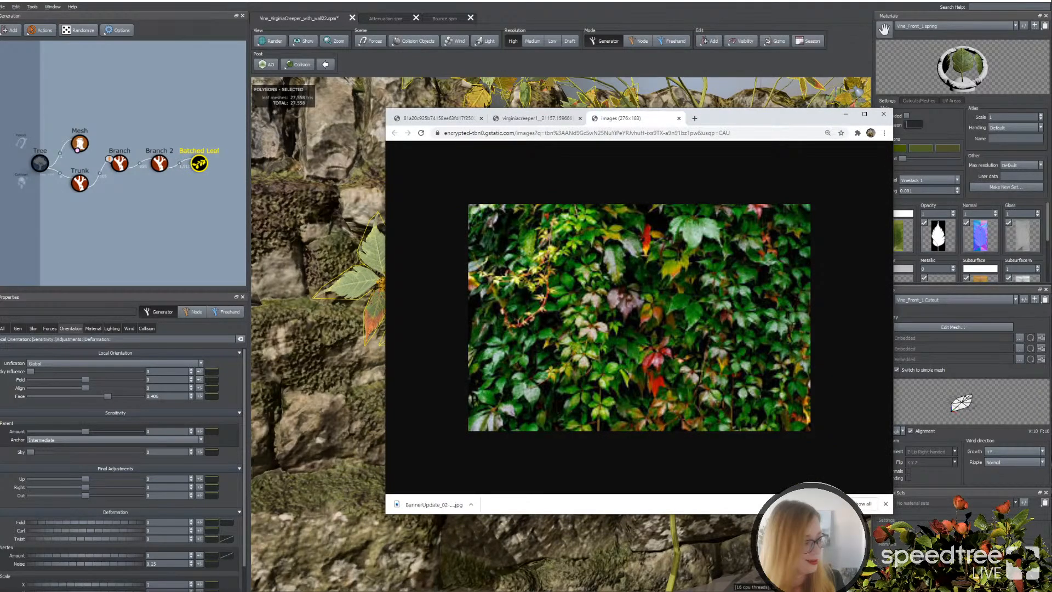
pyautogui.hotkey('ctrl', 'shift', 'Tab')
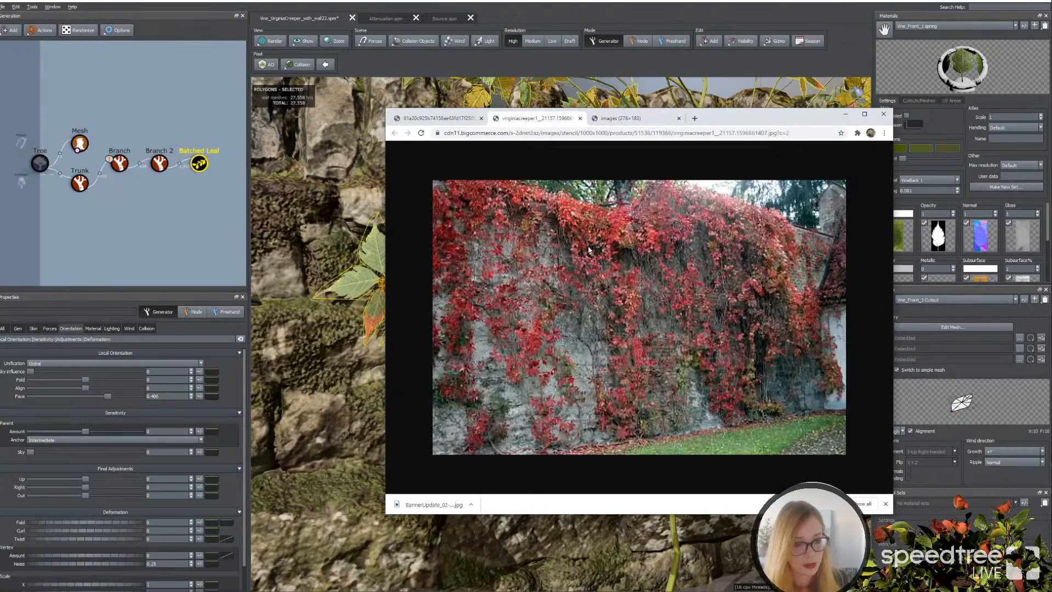
pyautogui.hotkey('ctrl', 'shift', 'Tab')
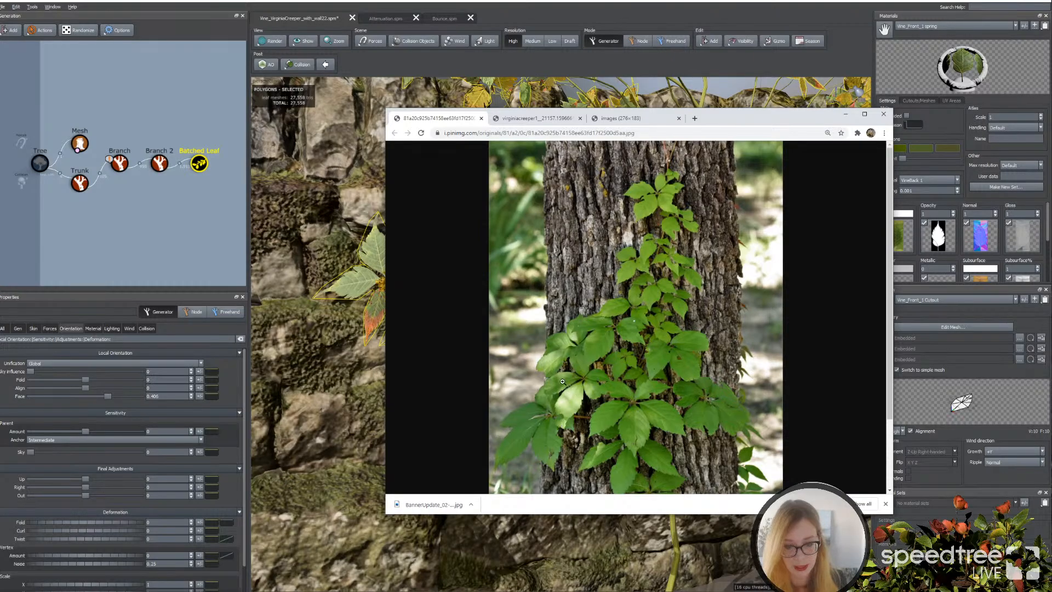
pyautogui.click(845, 114)
# Step: Inspect the Vine_Front_2 Cutout mesh of the spring leaf material in the cutout editor
pyautogui.moveTo(476, 386); pyautogui.dragTo(491, 386)
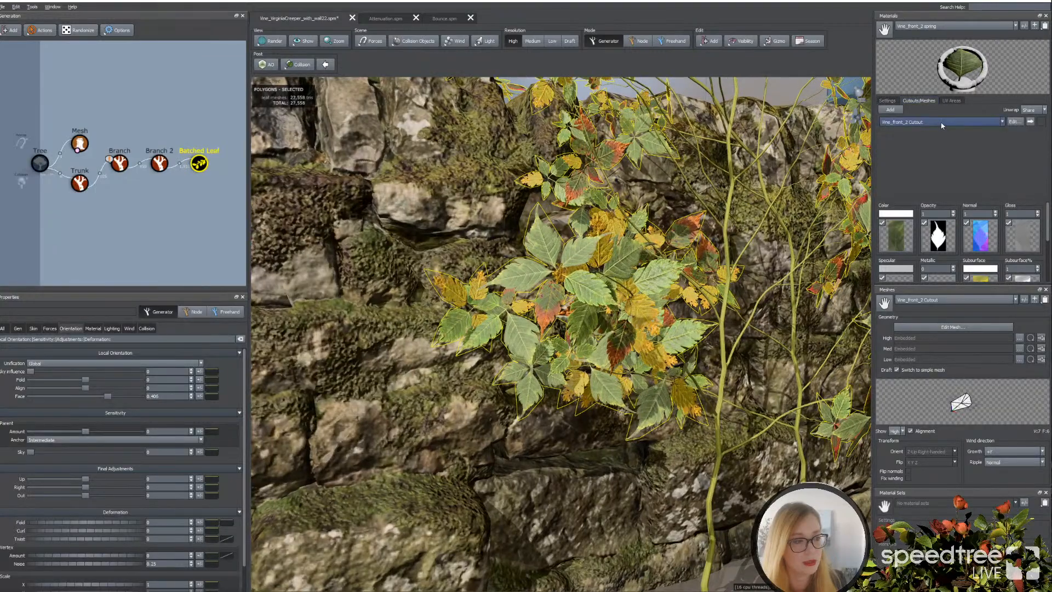
pyautogui.click(1014, 123)
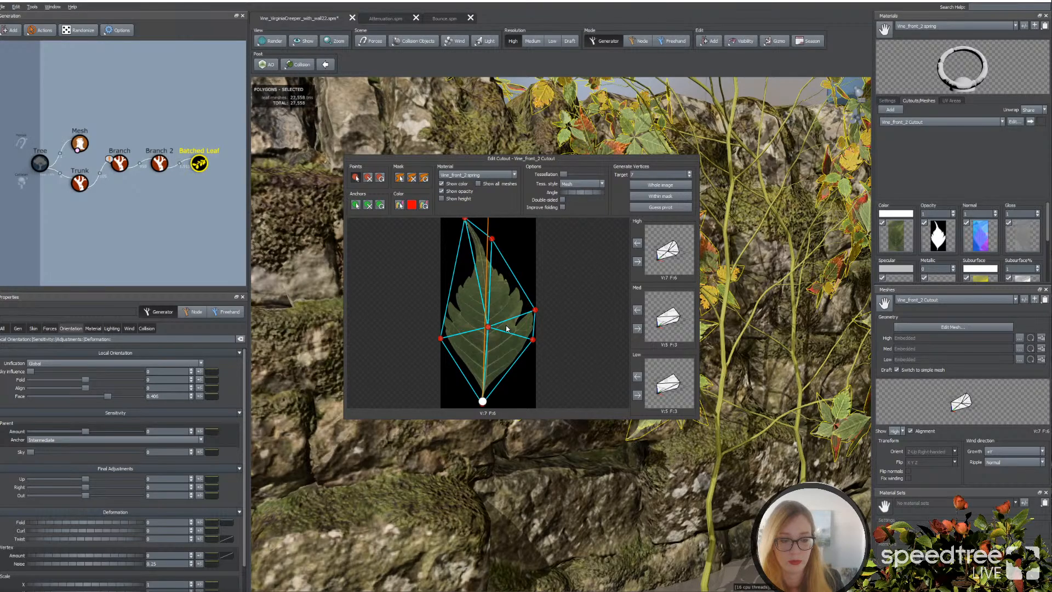
pyautogui.click(502, 451)
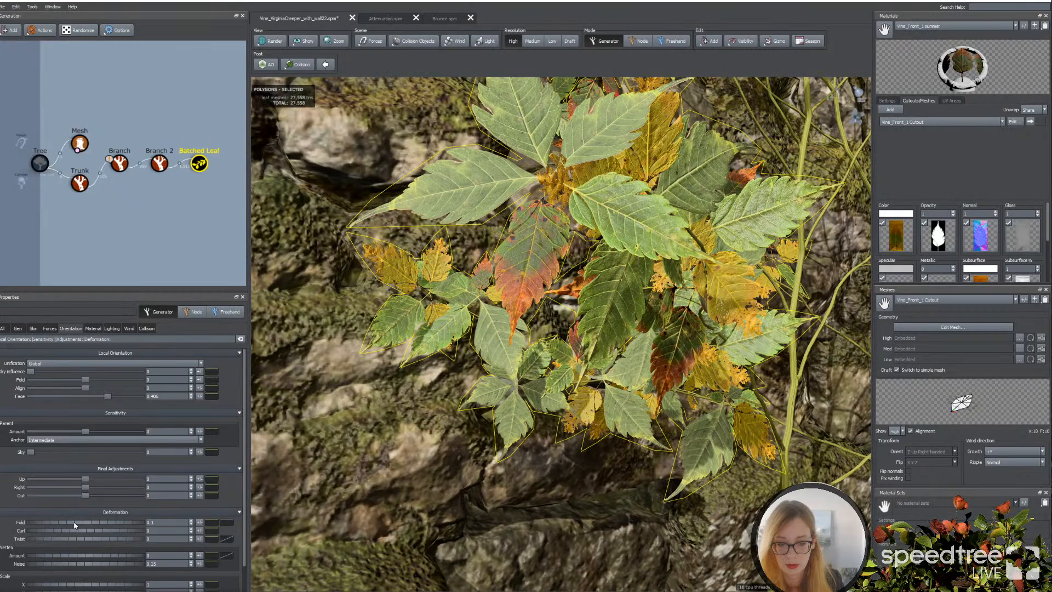
# Step: Deform the batched leaves with a fold of 0.2 and a slight negative curl, adding variance to the fold and twist
pyautogui.moveTo(74, 523); pyautogui.dragTo(69, 529)
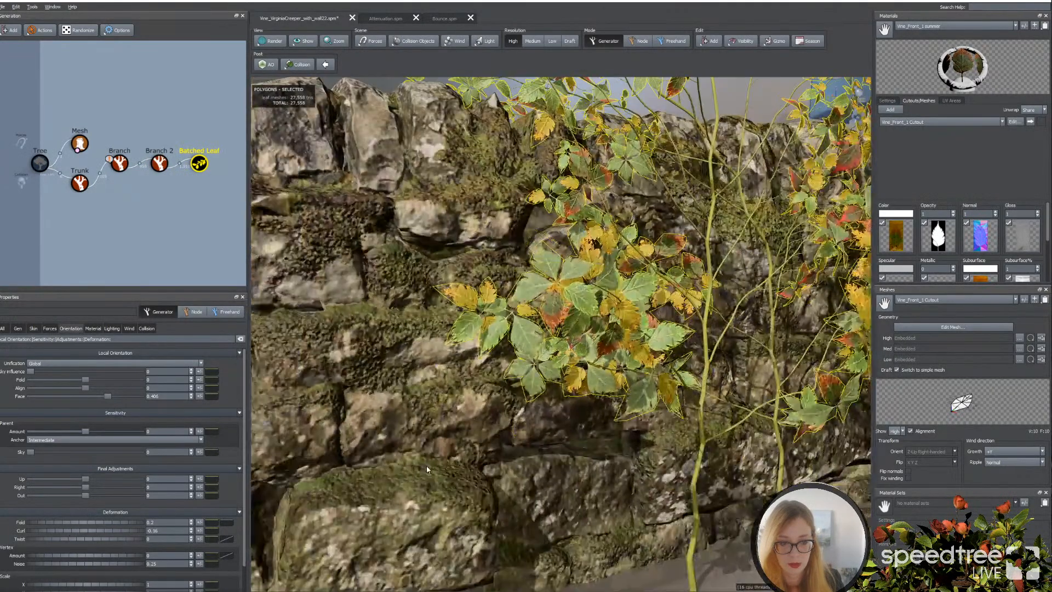
pyautogui.moveTo(426, 466); pyautogui.dragTo(430, 415)
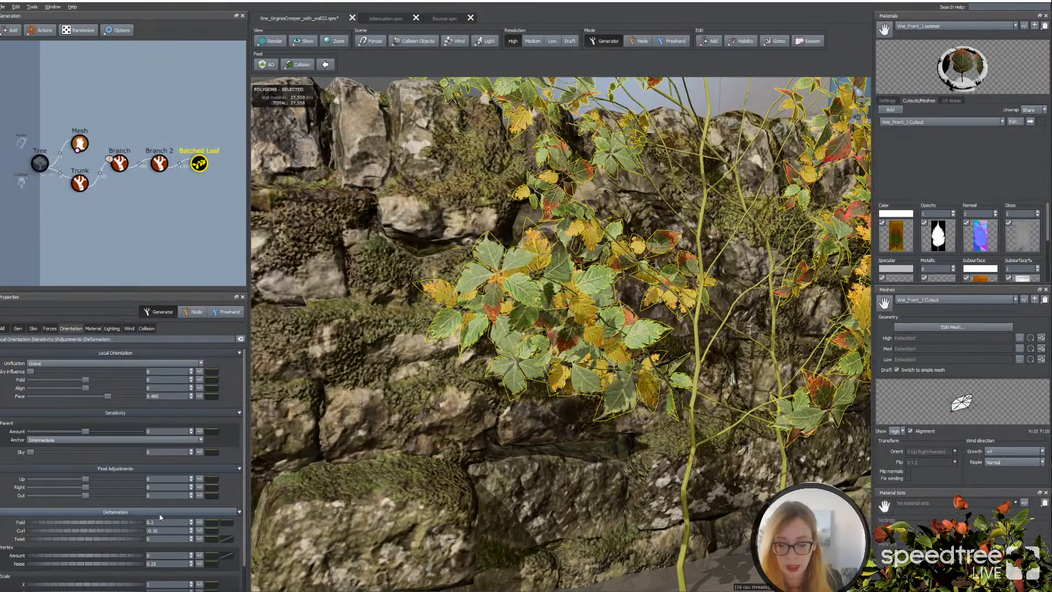
pyautogui.click(199, 522)
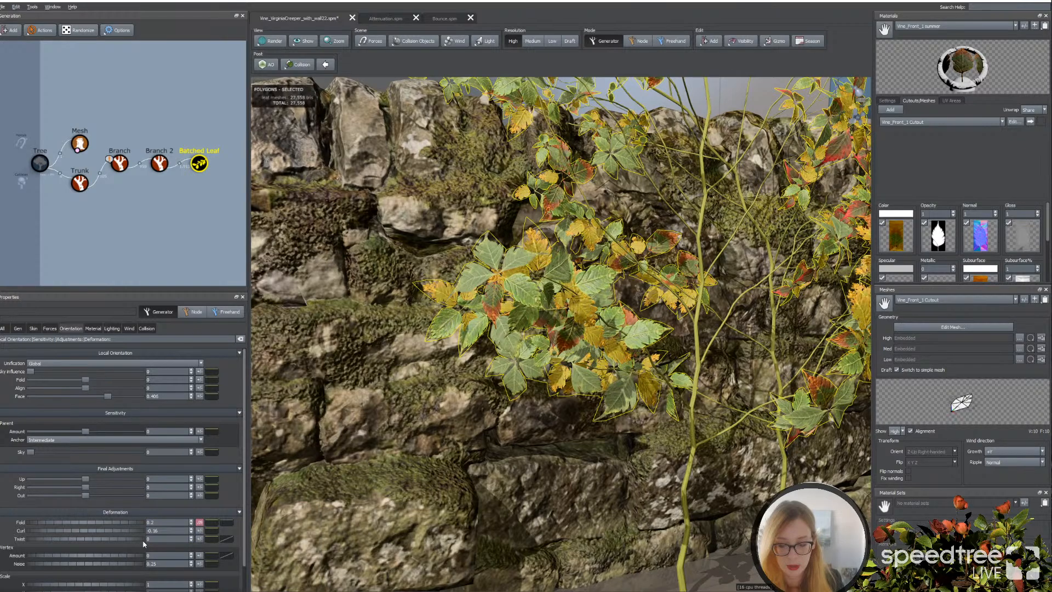
pyautogui.click(199, 539)
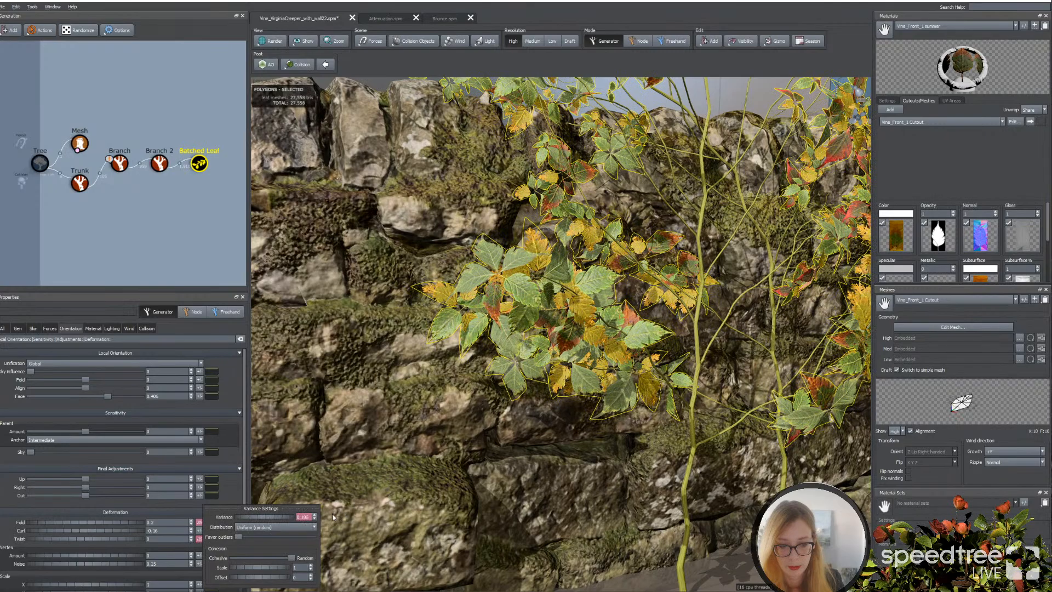
pyautogui.moveTo(290, 516); pyautogui.dragTo(274, 521)
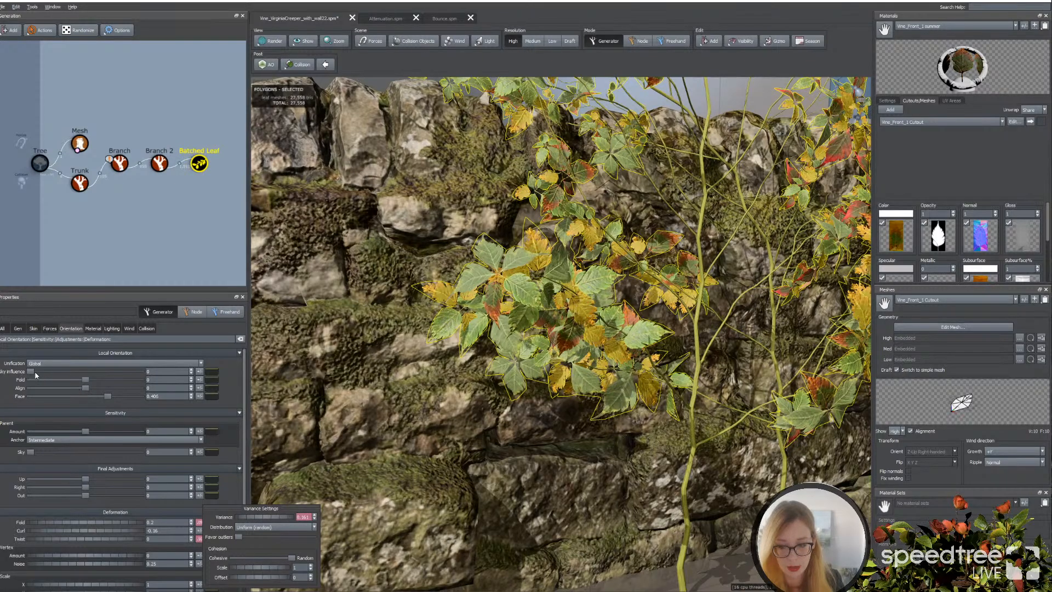
# Step: Raise the batched leaves' sky influence slightly and set their final Right adjustment to about -0.022
pyautogui.moveTo(31, 372); pyautogui.dragTo(39, 375)
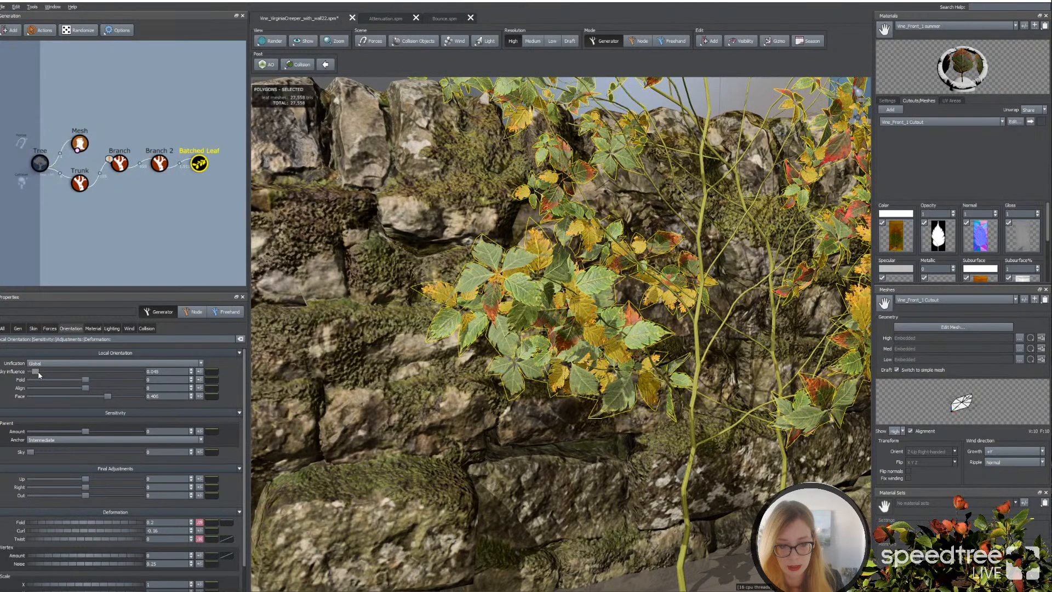
pyautogui.moveTo(38, 376); pyautogui.dragTo(37, 375)
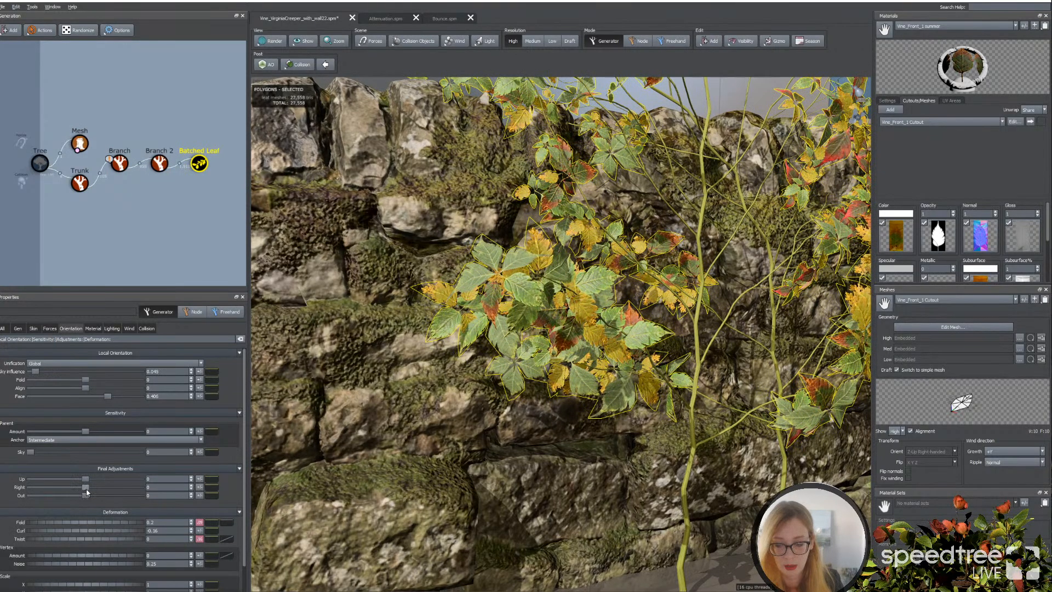
pyautogui.moveTo(85, 488); pyautogui.dragTo(85, 489)
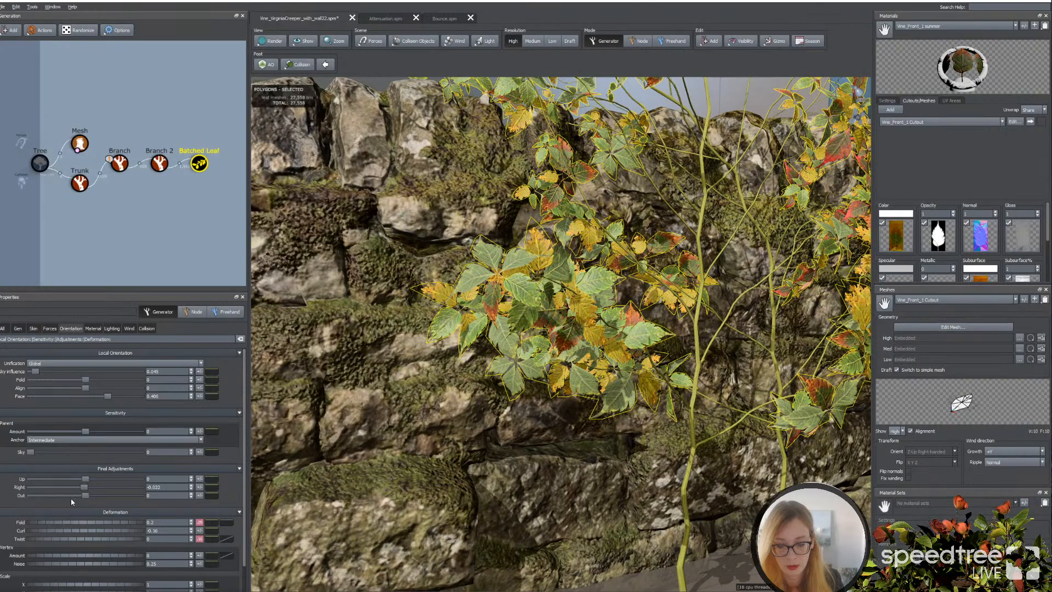
# Step: Give the Branch 2 generator's spine a slightly negative gravity so the small branches droop
pyautogui.click(159, 164)
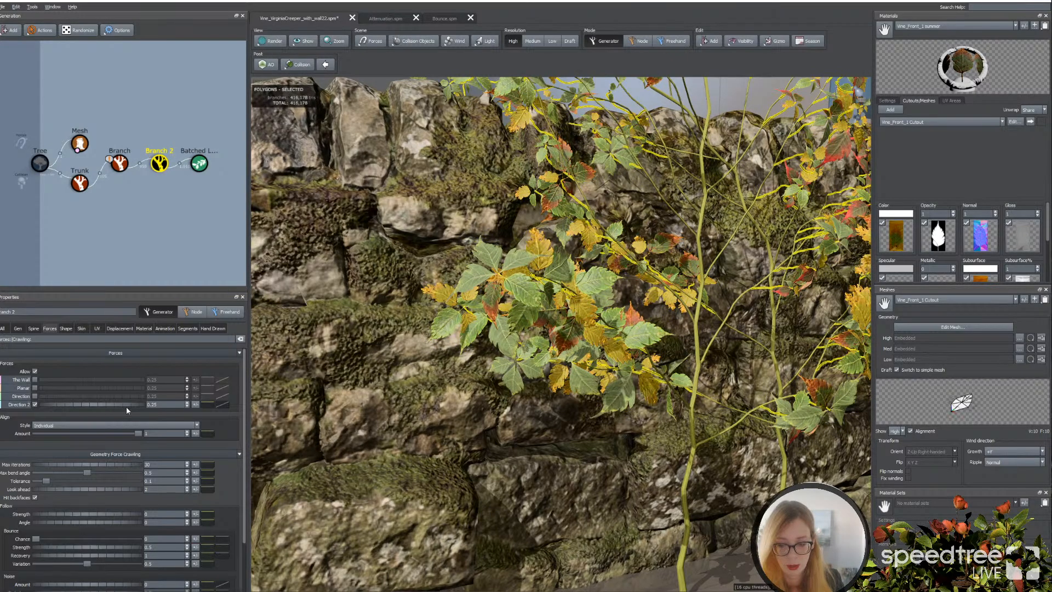
pyautogui.click(33, 328)
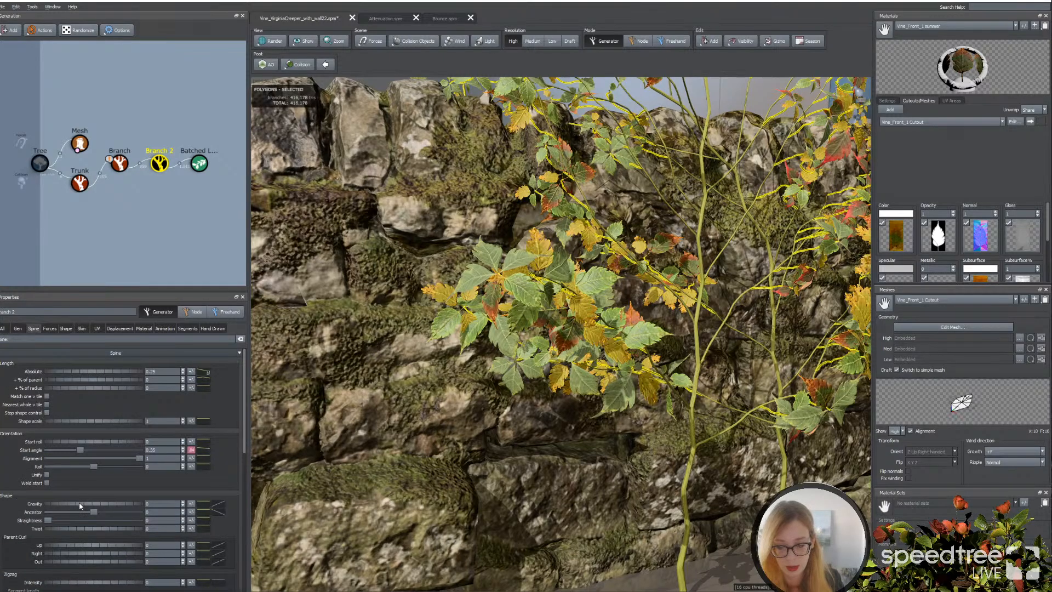
pyautogui.moveTo(79, 505); pyautogui.dragTo(77, 506)
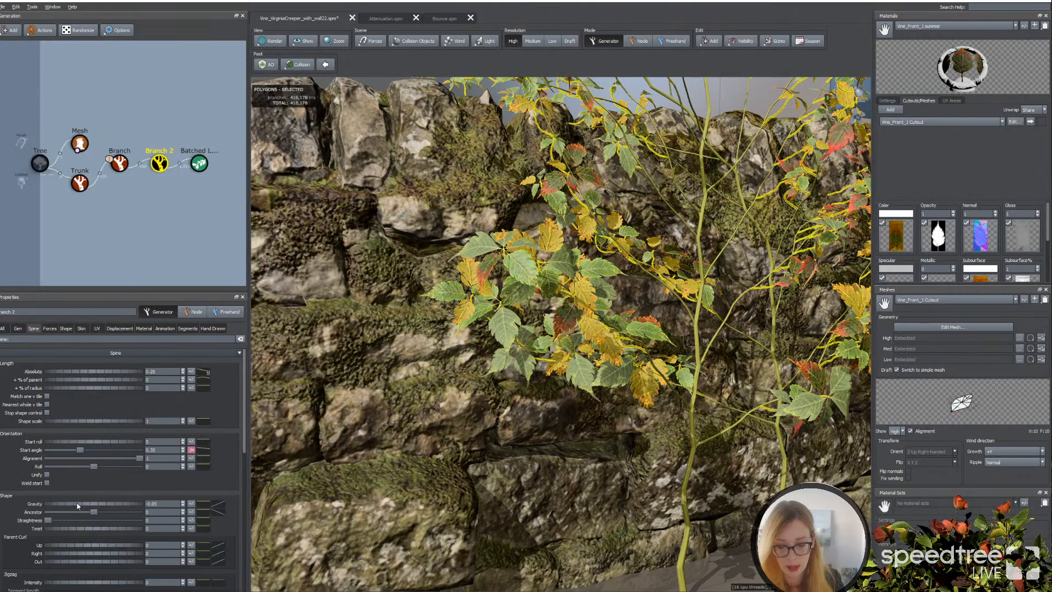
# Step: Reshape Branch 2's gravity profile curve with a low point at about X 0.824, keeping the bend near the branch ends
pyautogui.click(218, 507)
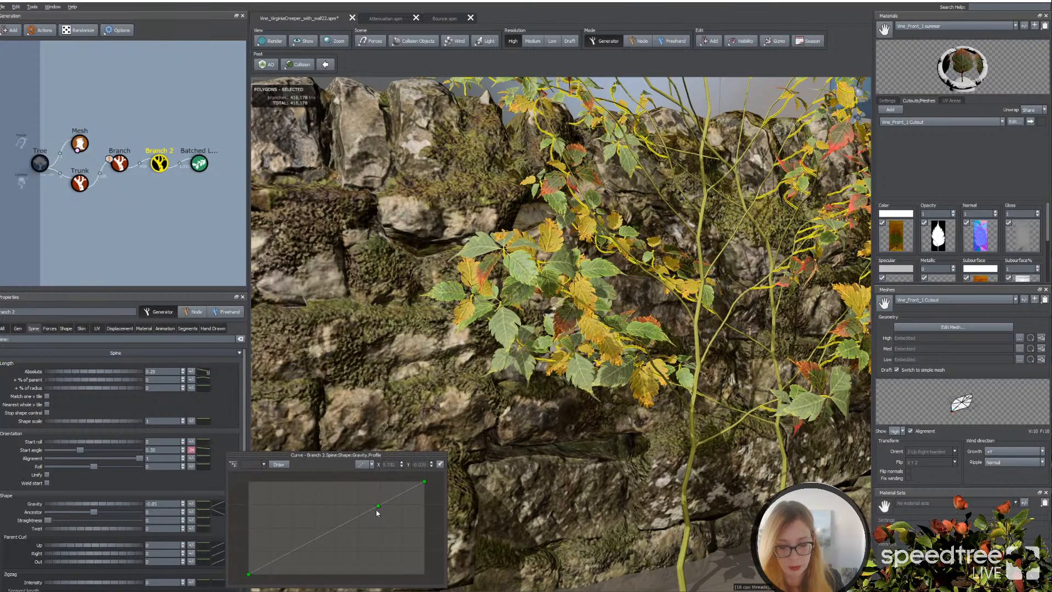
pyautogui.moveTo(376, 509); pyautogui.dragTo(394, 551)
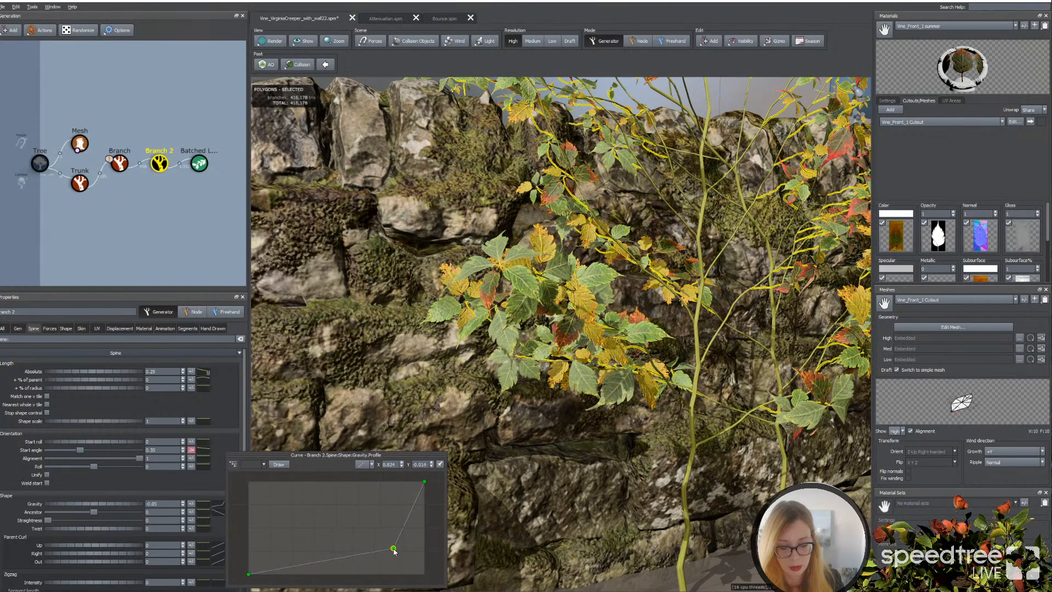
pyautogui.scroll(-3, 495, 481)
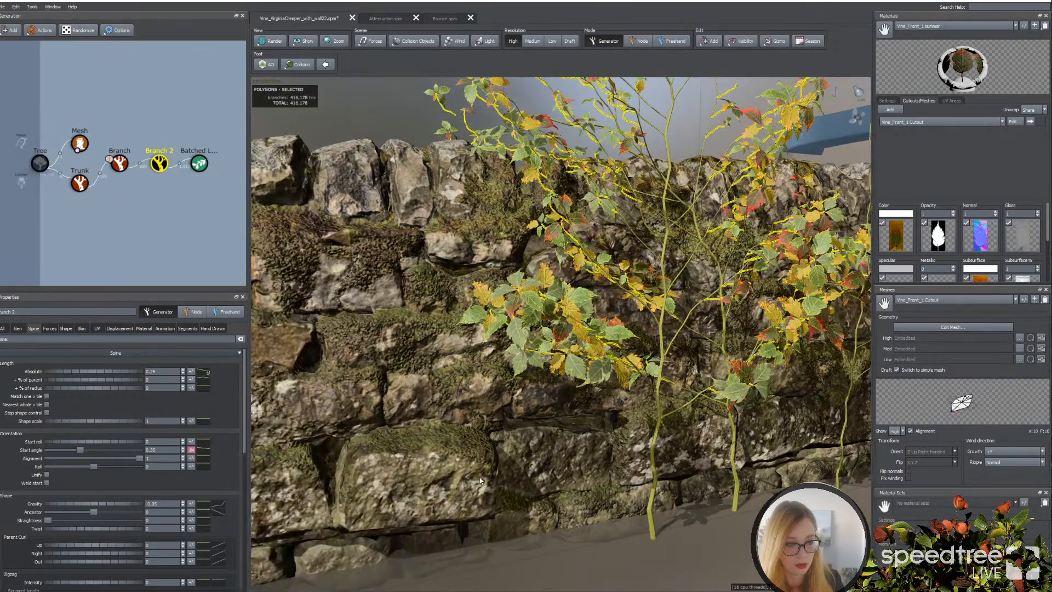
pyautogui.moveTo(480, 480); pyautogui.dragTo(468, 482)
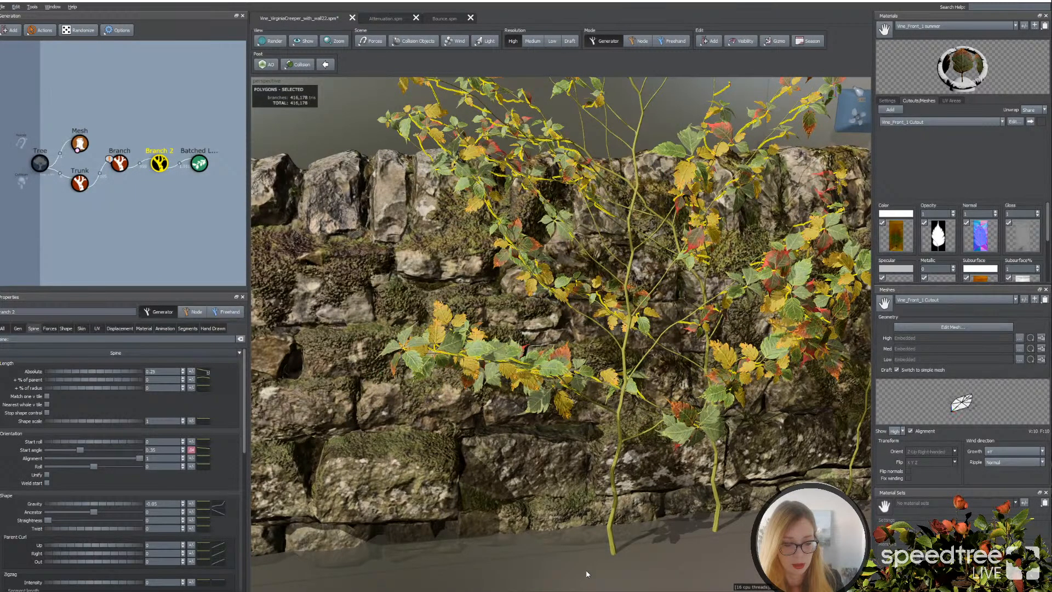
pyautogui.moveTo(586, 573); pyautogui.dragTo(513, 553)
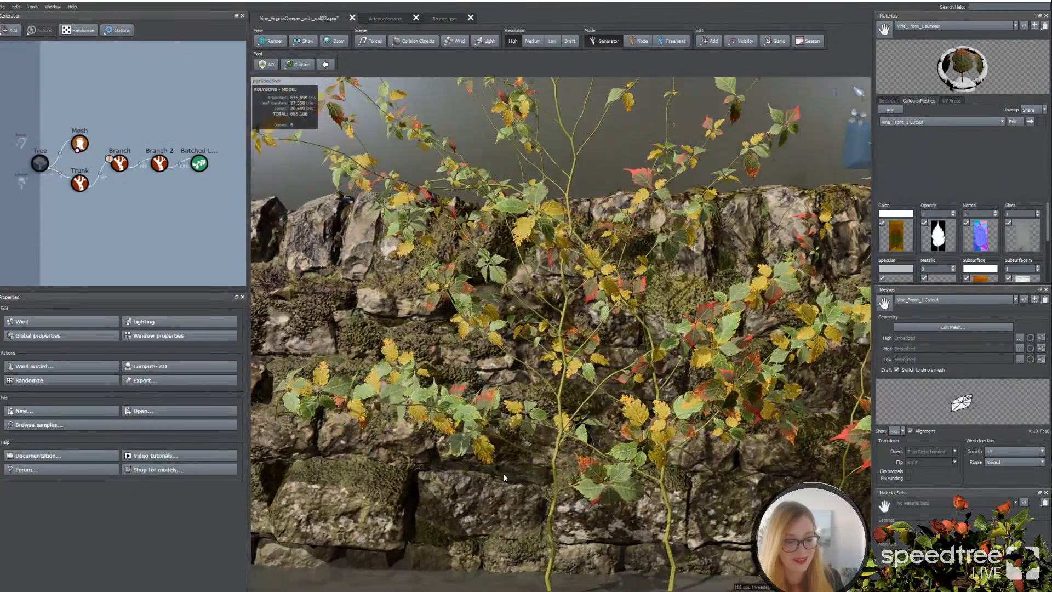
# Step: Reduce the weight of the yellow_dead leaf material on the batched leaves to 0.2
pyautogui.click(465, 330)
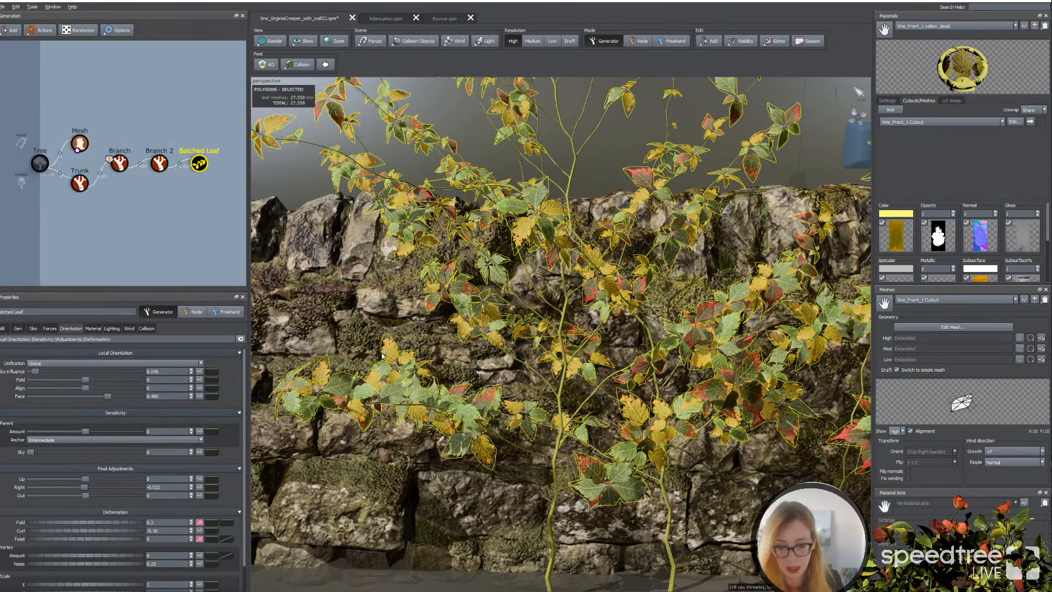
pyautogui.click(892, 102)
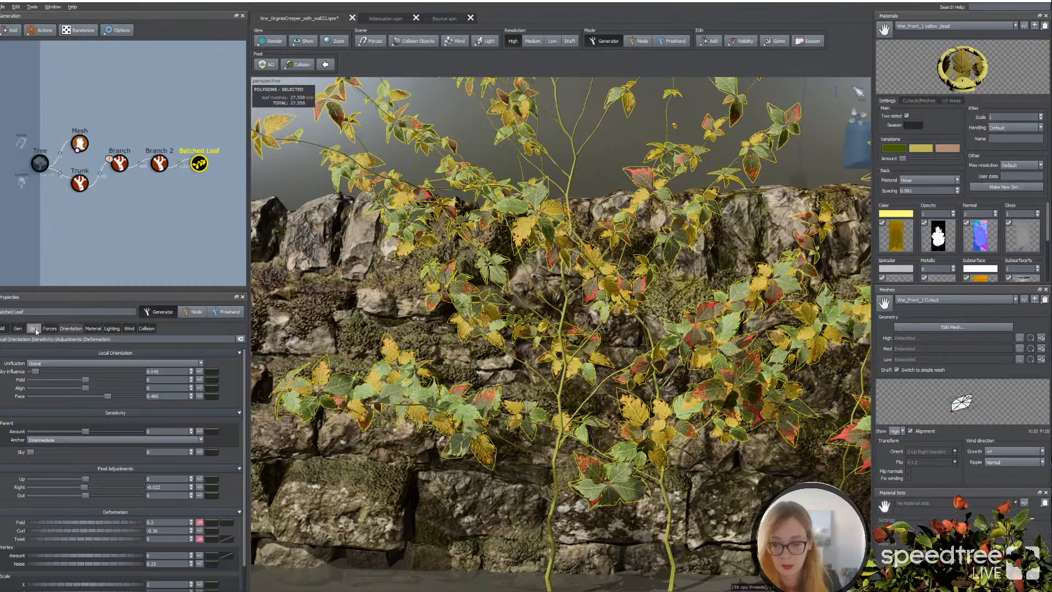
pyautogui.click(93, 328)
pyautogui.scroll(-5, 77, 439)
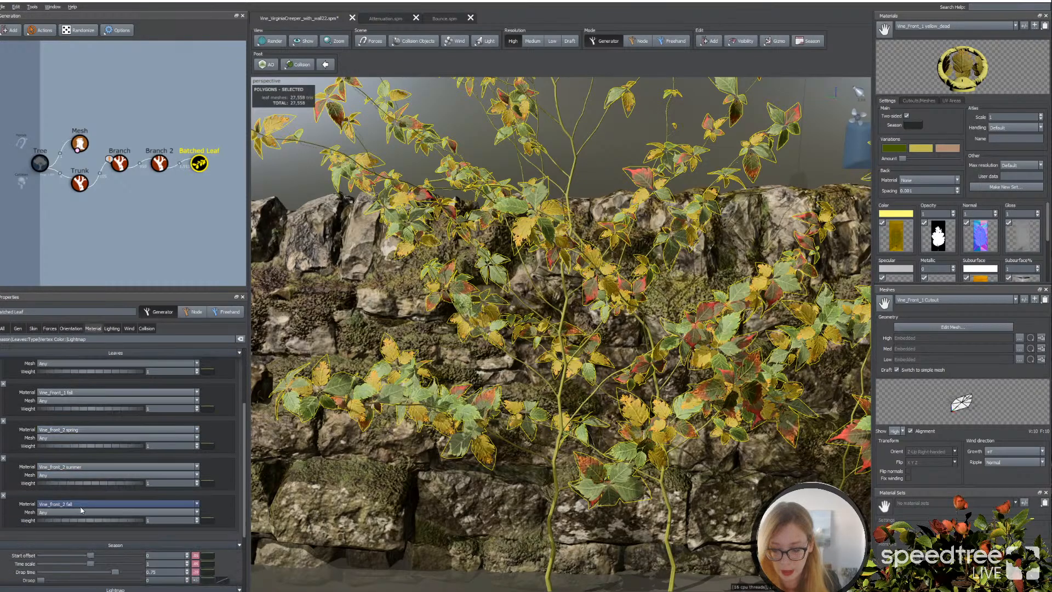
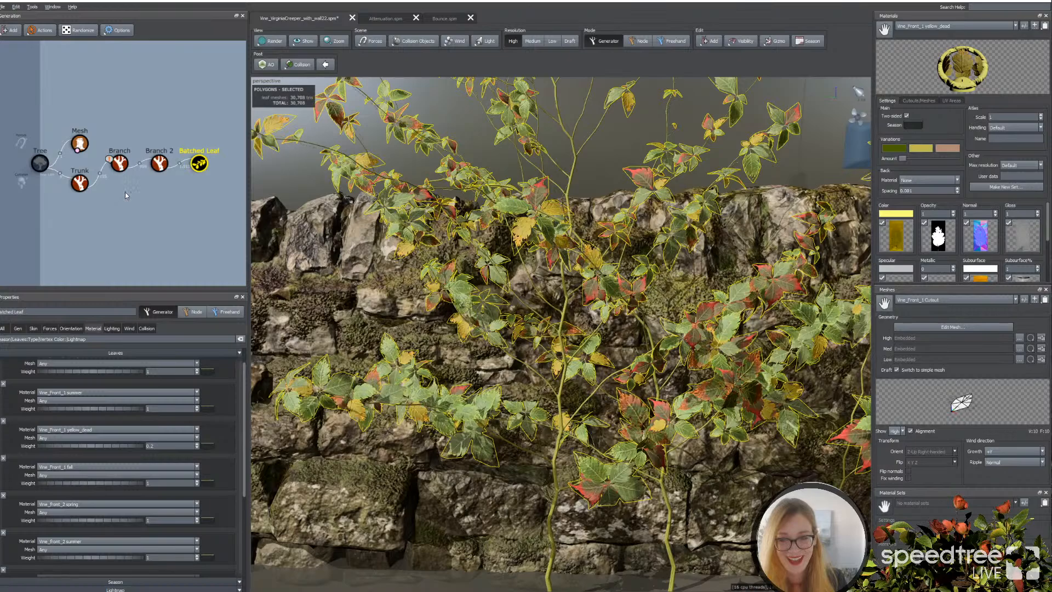
# Step: Save the vine model under its existing file name
pyautogui.click(79, 183)
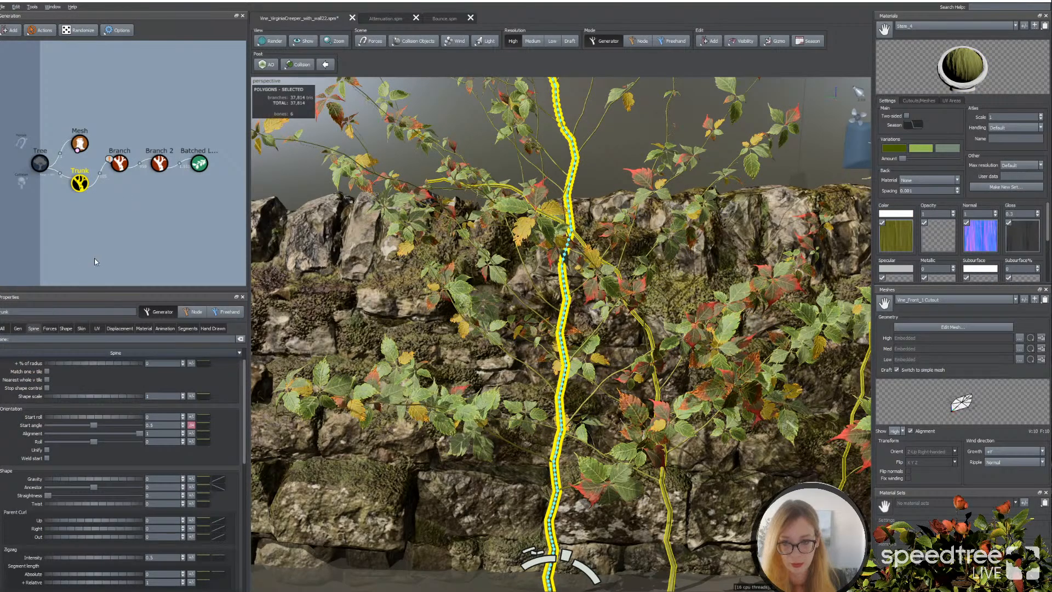
pyautogui.click(3, 6)
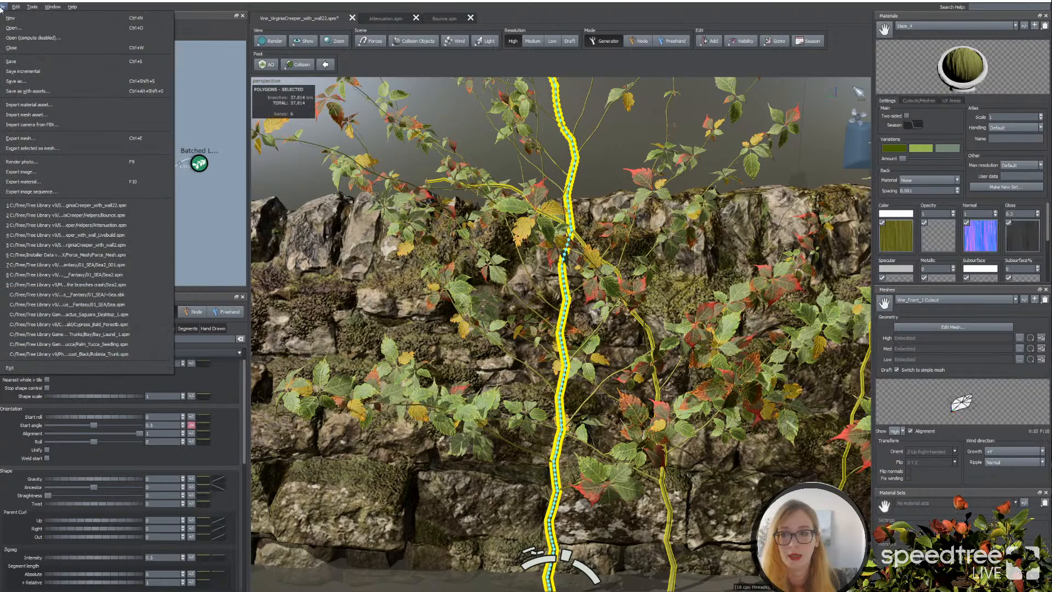
pyautogui.click(10, 63)
pyautogui.click(83, 70)
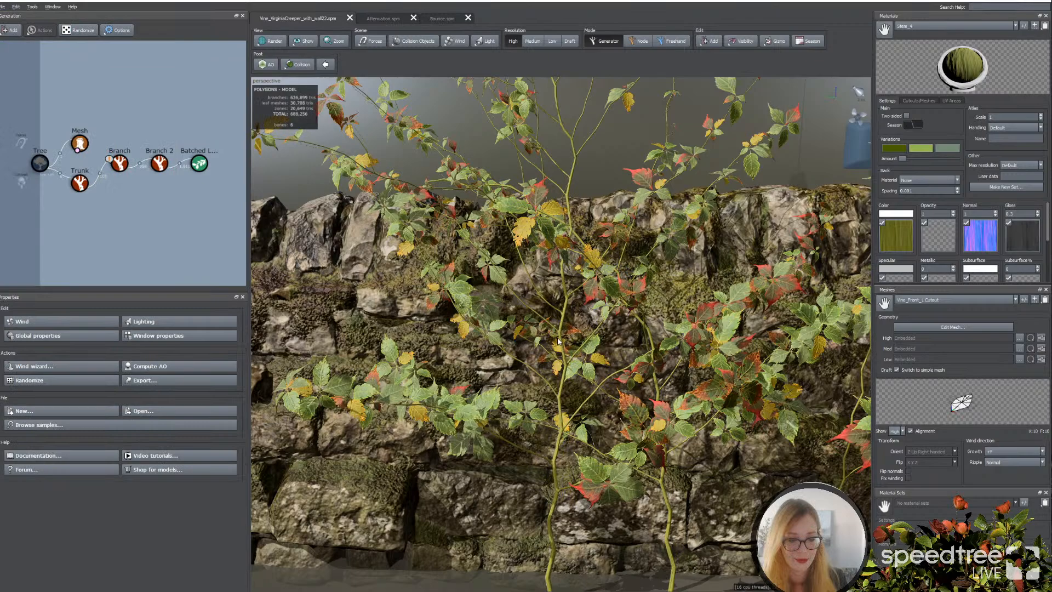
# Step: Make a geometry force from the stone wall's Mesh generator and name it Wall
pyautogui.moveTo(557, 341); pyautogui.dragTo(575, 335)
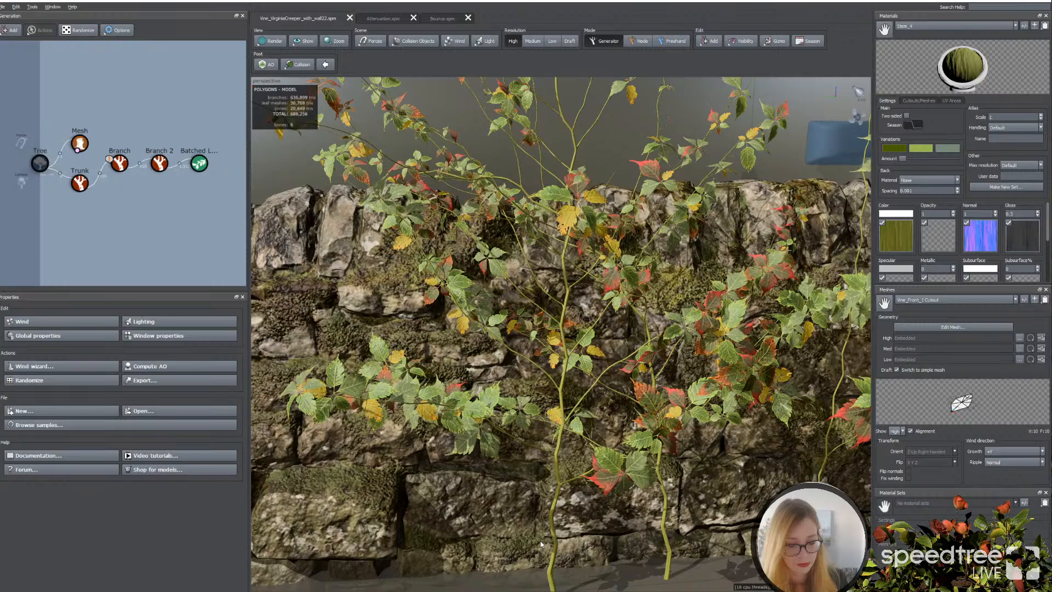
pyautogui.moveTo(540, 541); pyautogui.dragTo(622, 565)
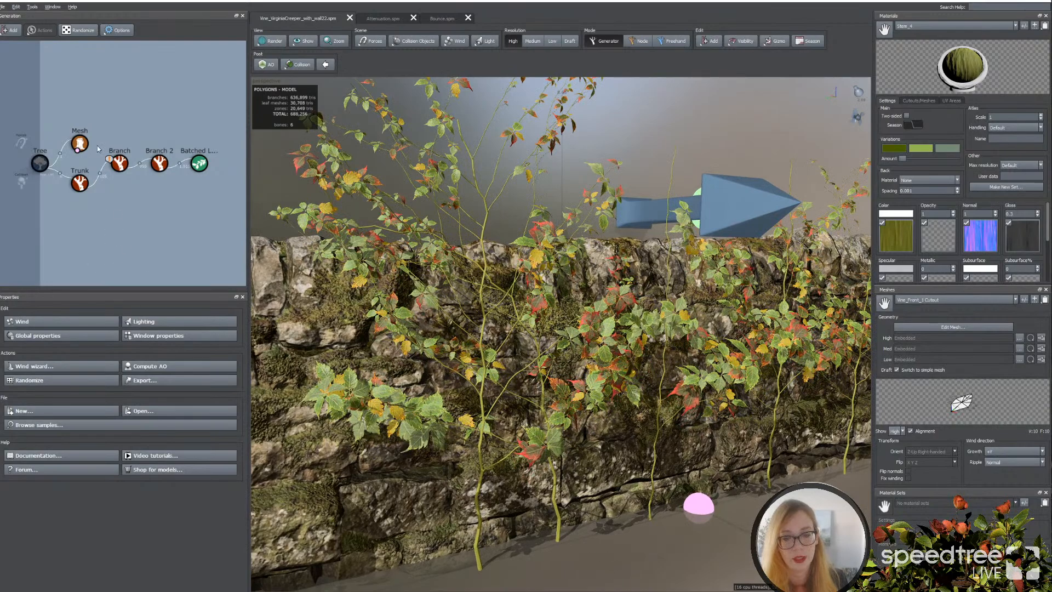
pyautogui.click(79, 144)
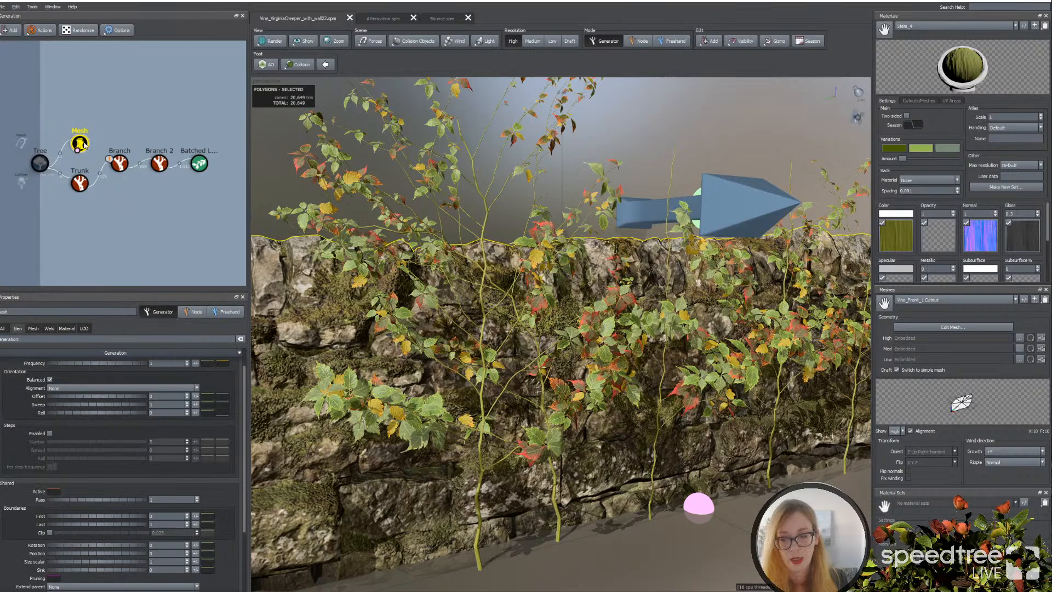
pyautogui.rightClick(84, 145)
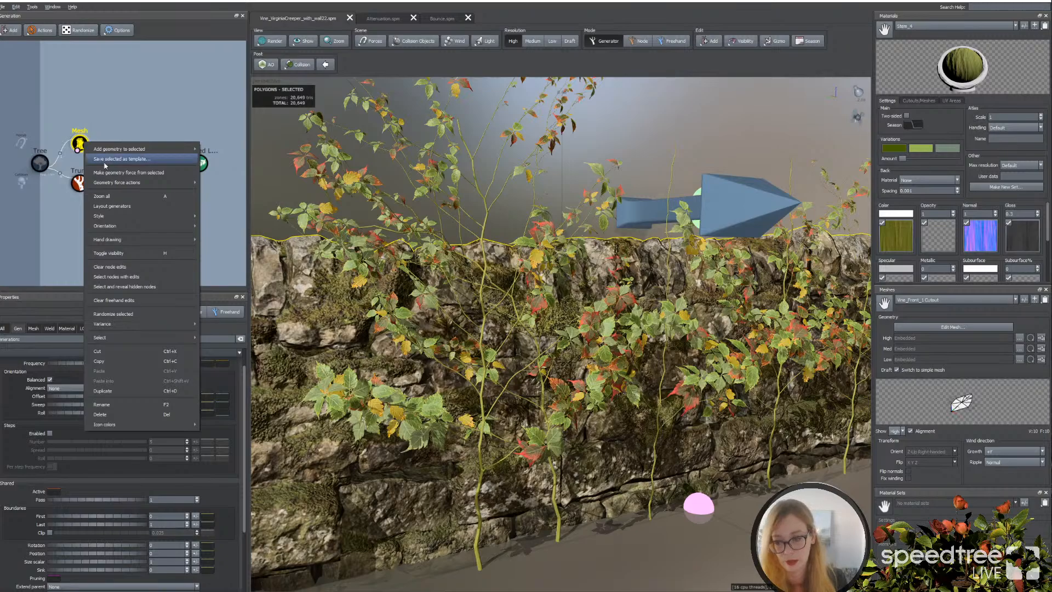
pyautogui.moveTo(119, 229)
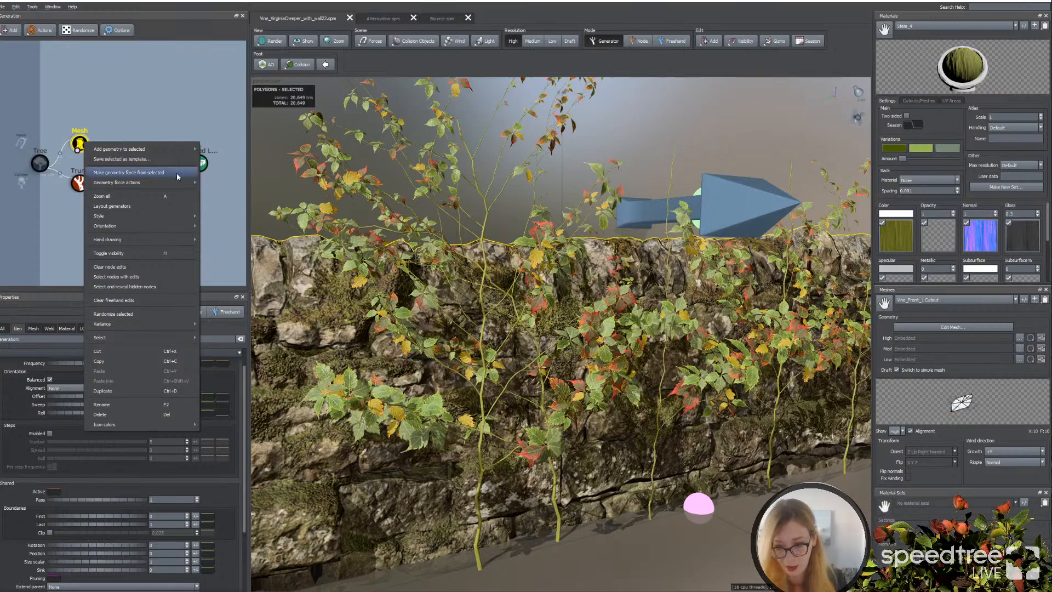
pyautogui.click(112, 173)
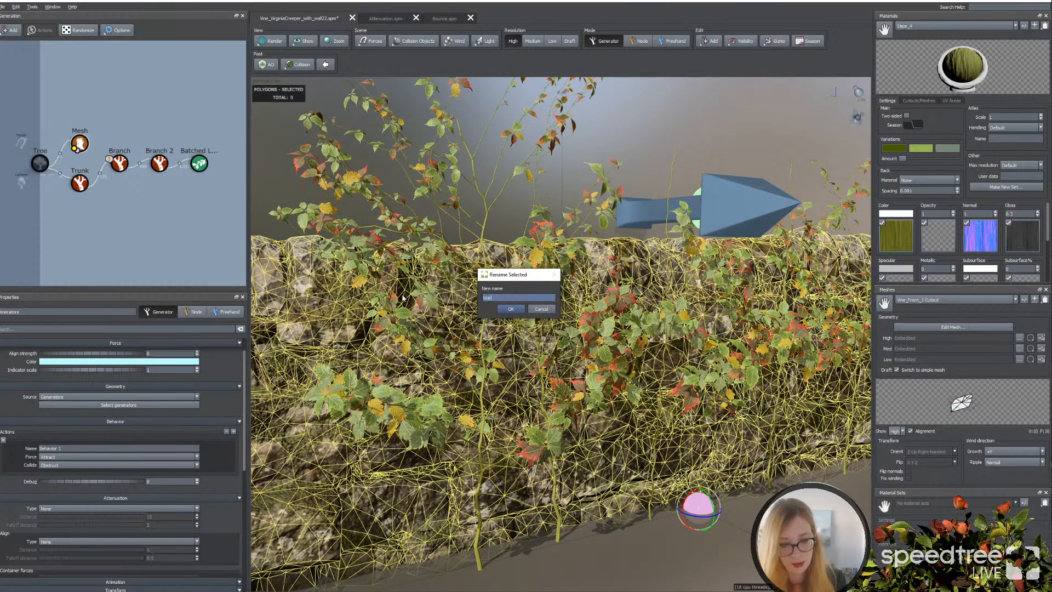
pyautogui.press('Return')
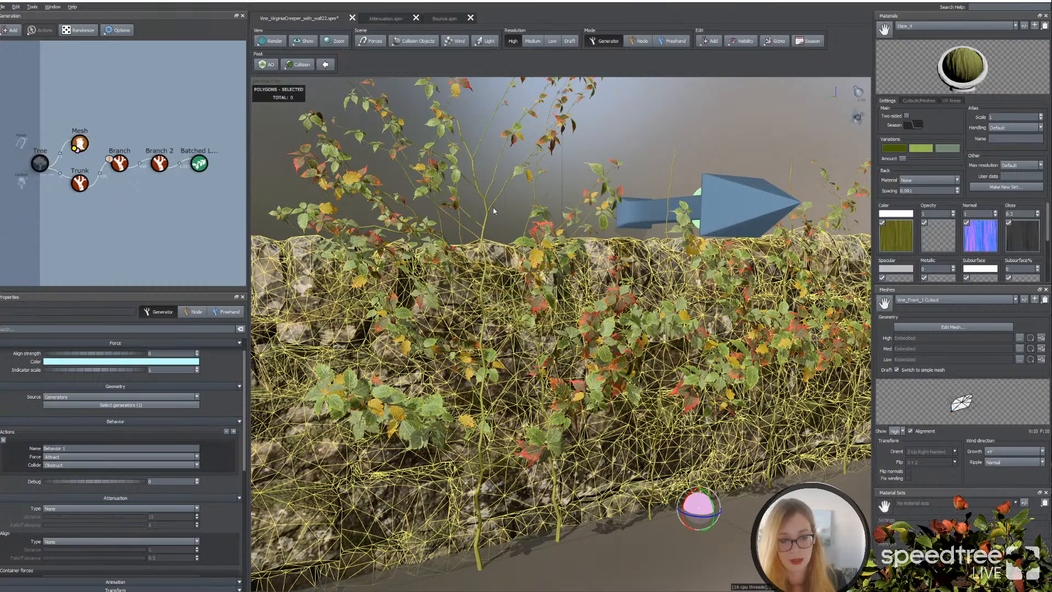
pyautogui.click(507, 208)
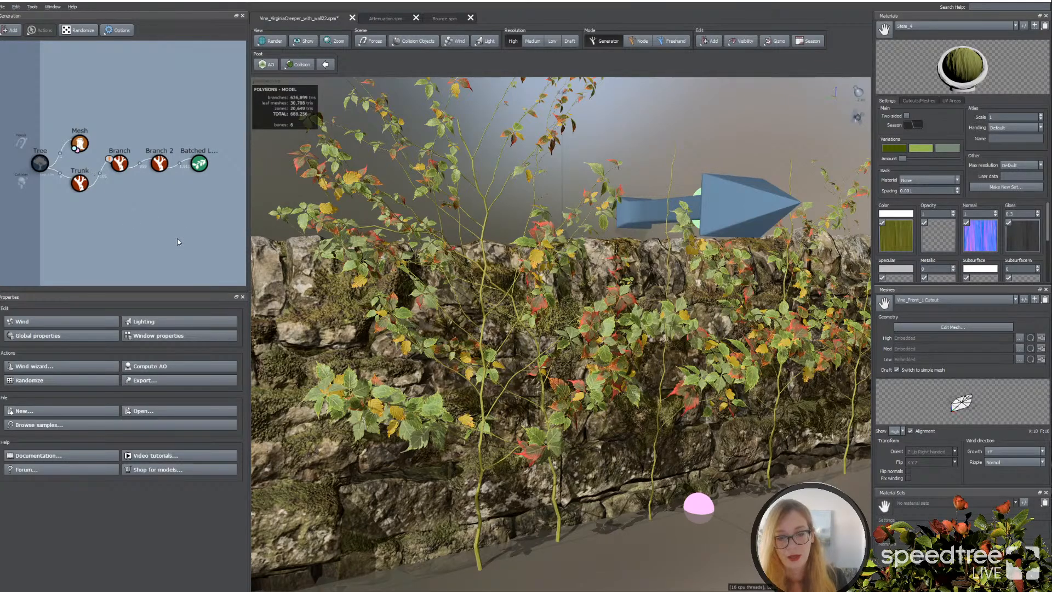
# Step: Enable the Wall geometry force on the Trunk generator
pyautogui.click(80, 134)
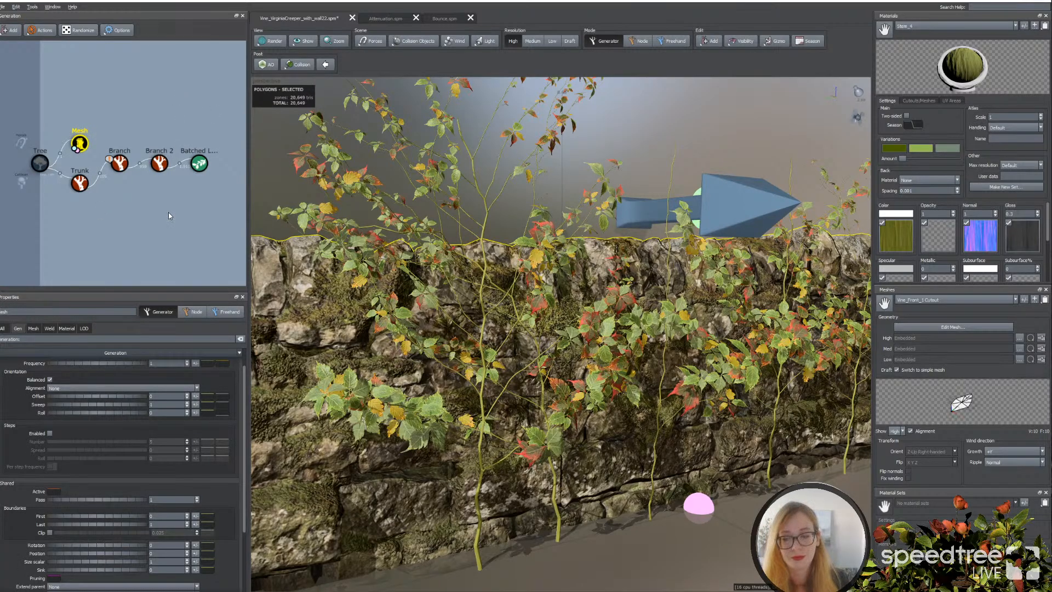
pyautogui.click(81, 184)
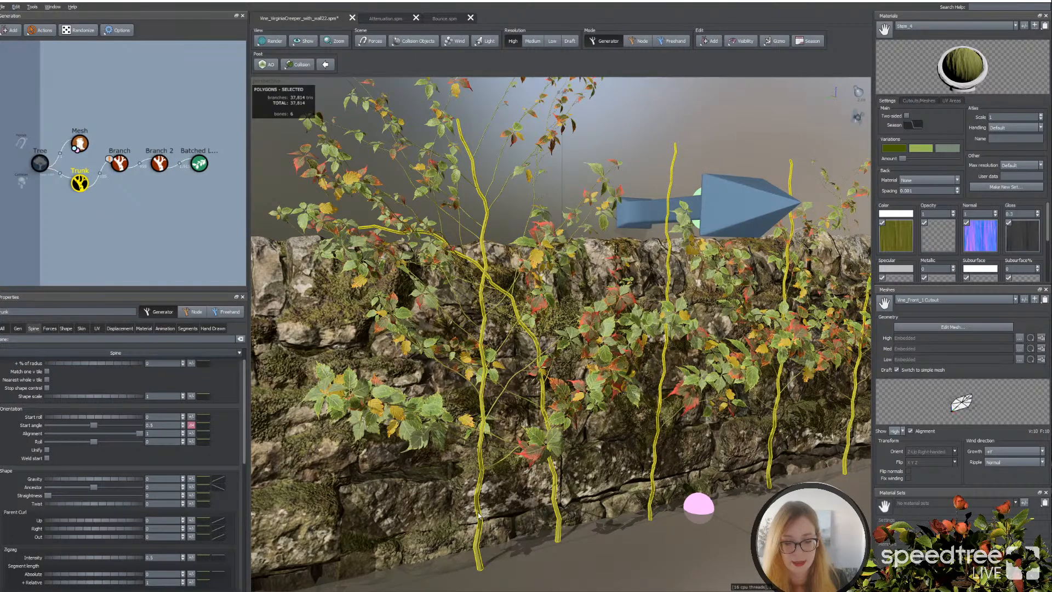
pyautogui.click(50, 328)
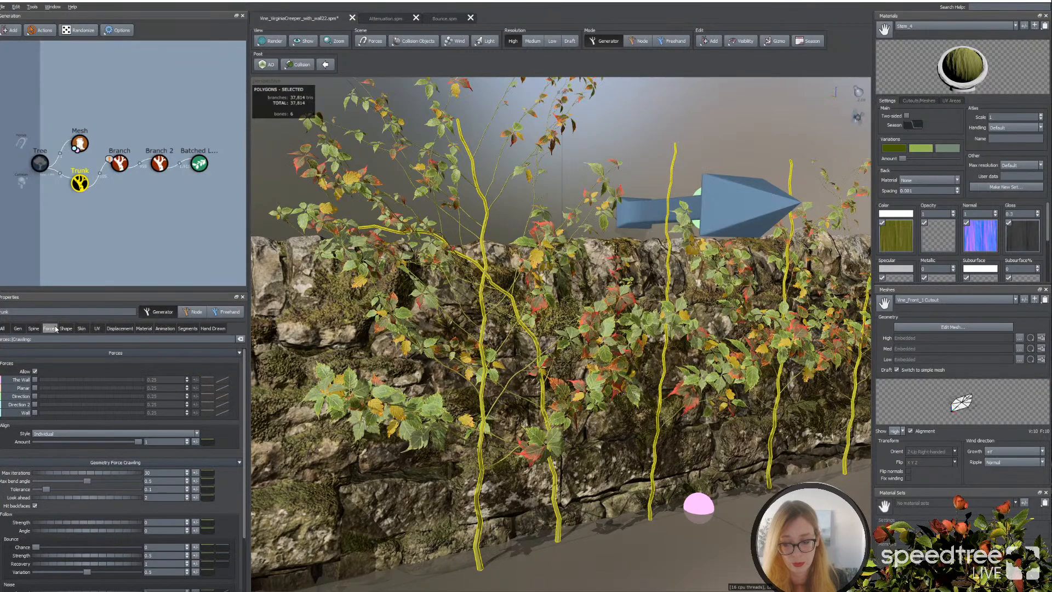
pyautogui.click(36, 413)
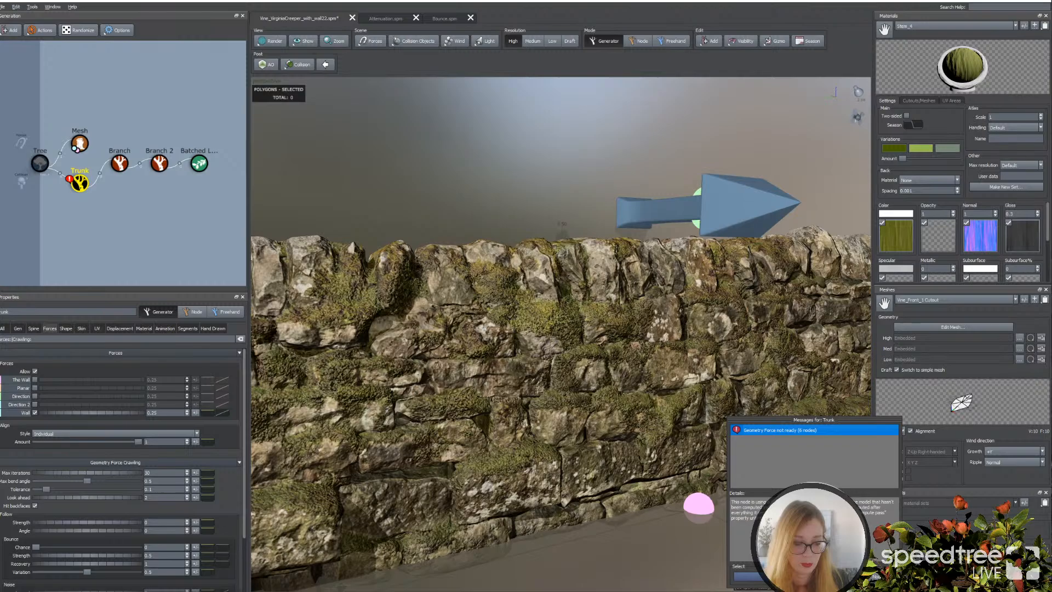
# Step: Raise the Trunk generator's compute pass to 2 so it is computed after the wall mesh
pyautogui.moveTo(813, 419); pyautogui.dragTo(363, 107)
pyautogui.moveTo(444, 275); pyautogui.dragTo(448, 376)
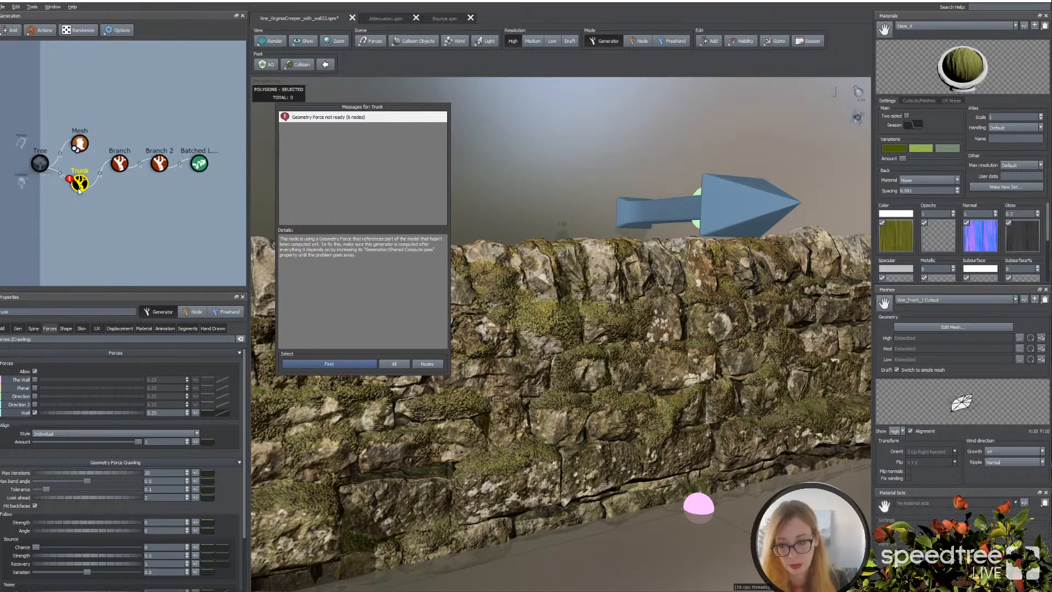
pyautogui.click(11, 339)
pyautogui.click(18, 328)
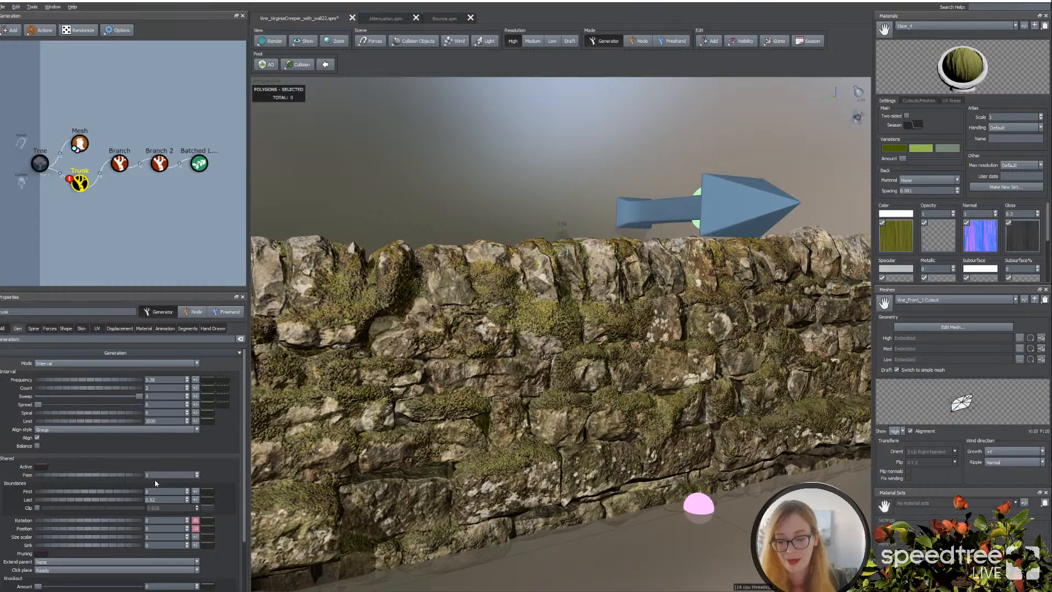
pyautogui.click(196, 473)
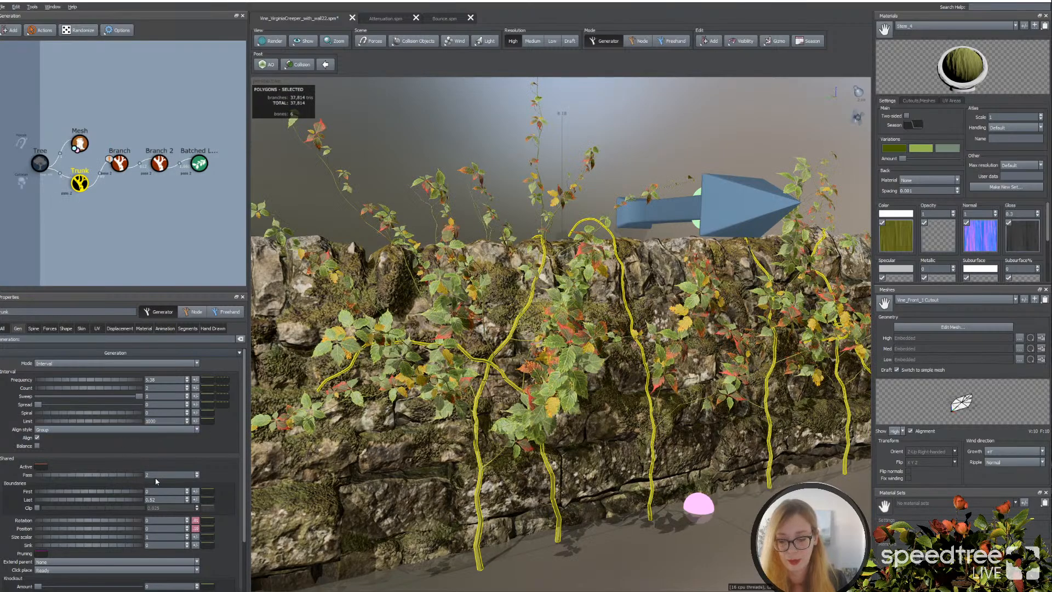
# Step: Hide the Branch, Branch 2 and Batched Leaf generators and display their shared force settings
pyautogui.click(152, 222)
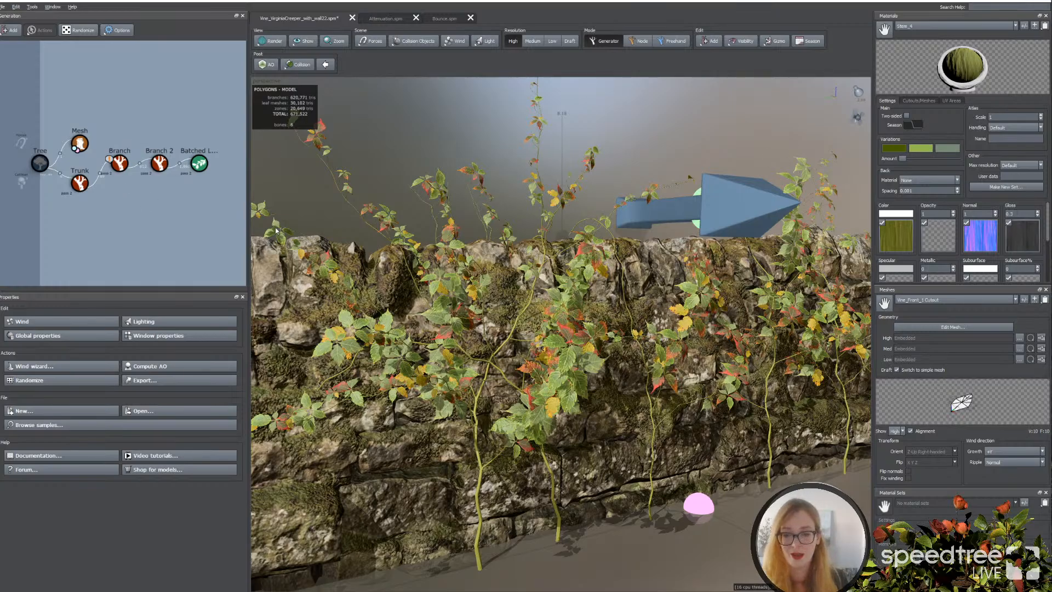
pyautogui.moveTo(377, 224); pyautogui.dragTo(417, 215)
pyautogui.moveTo(119, 127); pyautogui.dragTo(208, 176)
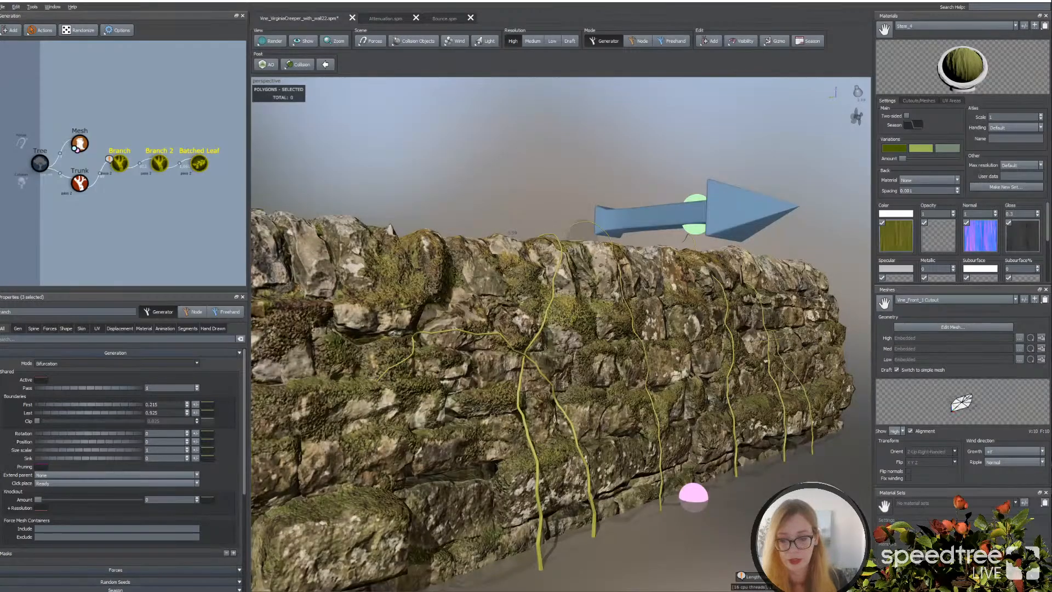
pyautogui.click(48, 328)
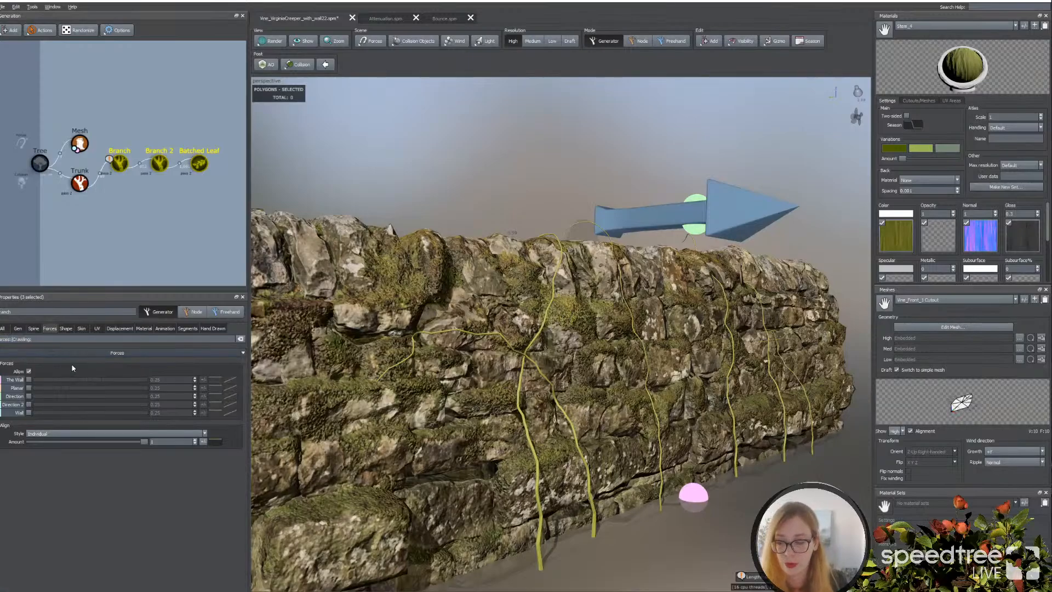
# Step: Examine the Trunk generator's Wall force and geometry force crawling settings, enlarging the area that shows its properties
pyautogui.click(81, 185)
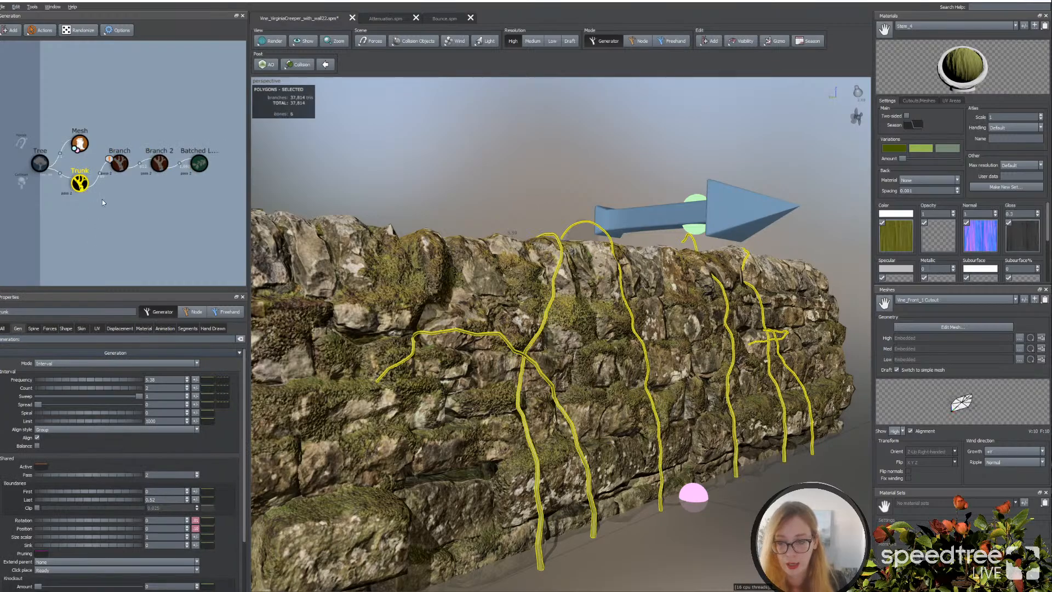
pyautogui.click(79, 145)
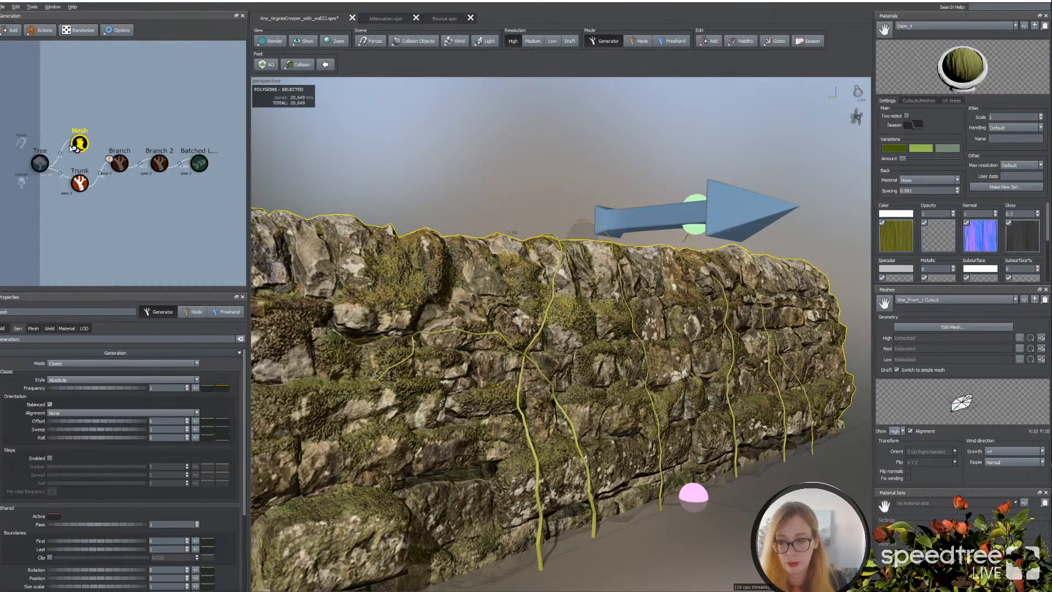
pyautogui.click(80, 186)
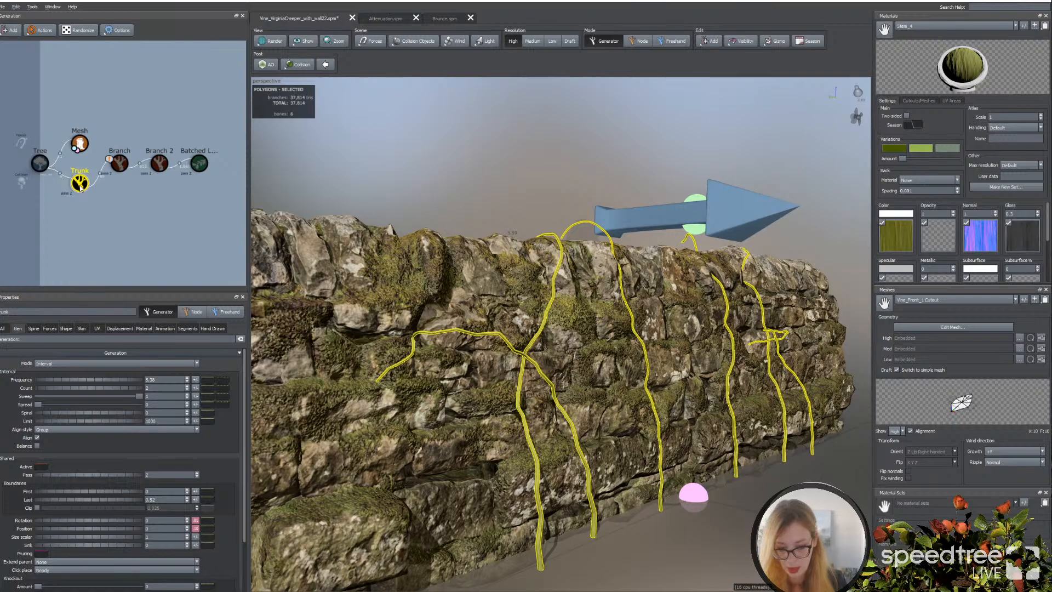
pyautogui.click(51, 329)
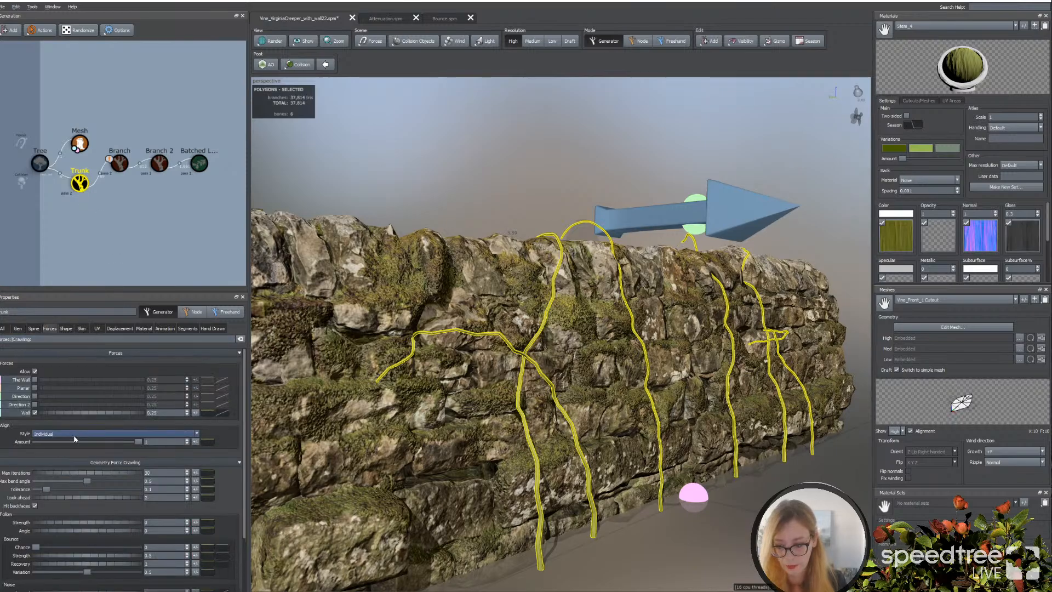
pyautogui.scroll(-1, 68, 446)
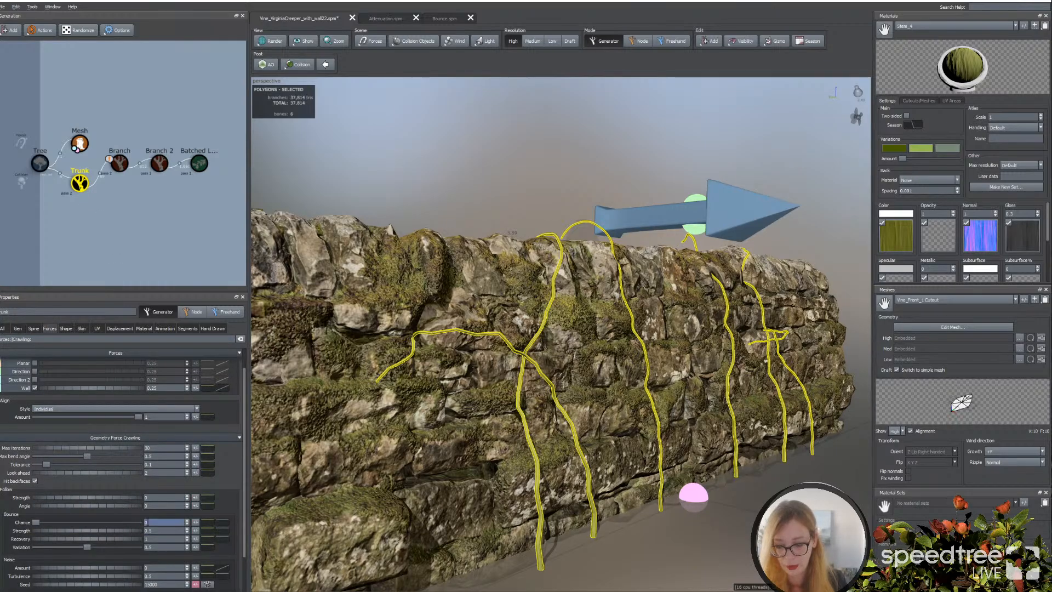
pyautogui.scroll(-2, 40, 491)
pyautogui.moveTo(107, 290); pyautogui.dragTo(107, 209)
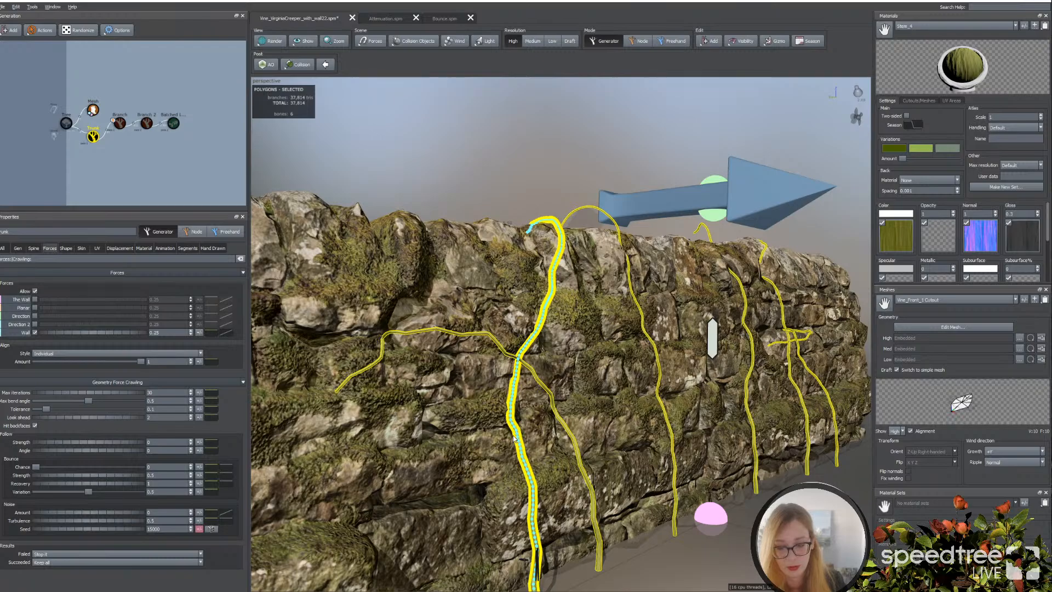
# Step: Increase the Trunk's crawling look-ahead while viewing the wall and vines side-on
pyautogui.moveTo(514, 439); pyautogui.dragTo(357, 452)
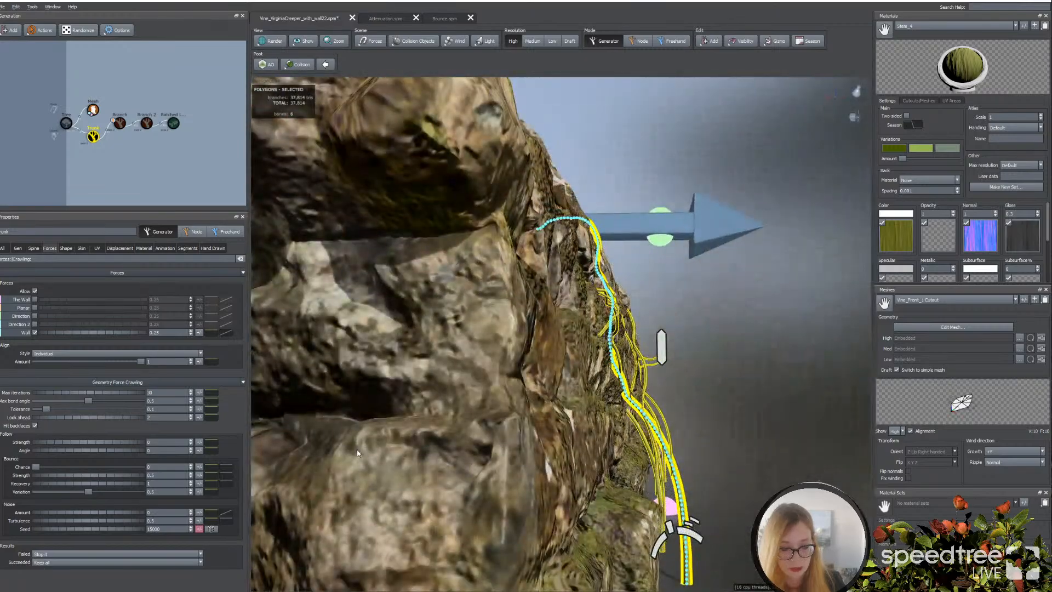
pyautogui.moveTo(357, 452); pyautogui.dragTo(323, 452)
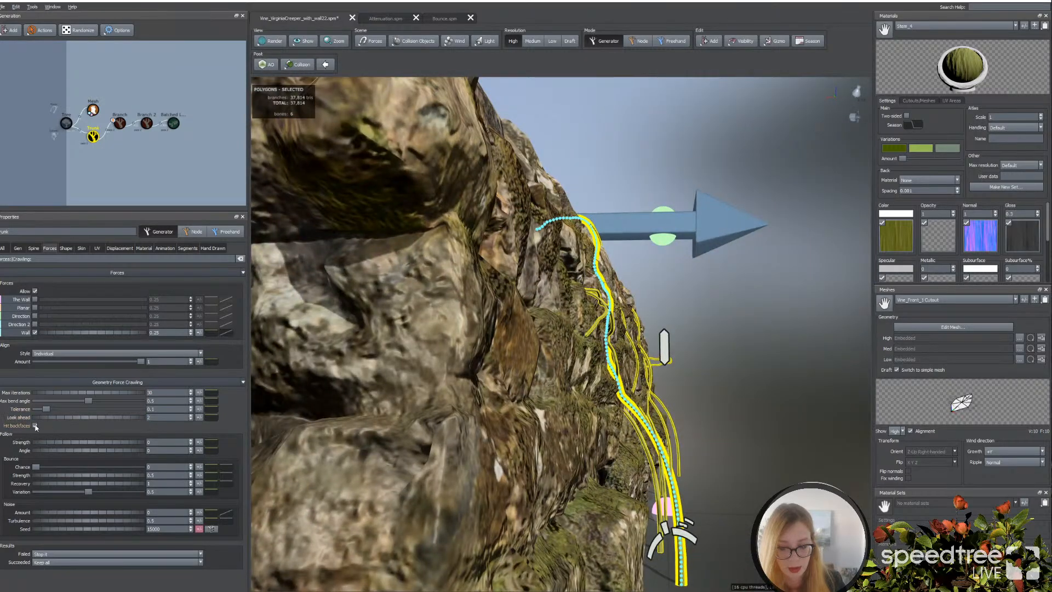
pyautogui.moveTo(35, 418); pyautogui.dragTo(90, 419)
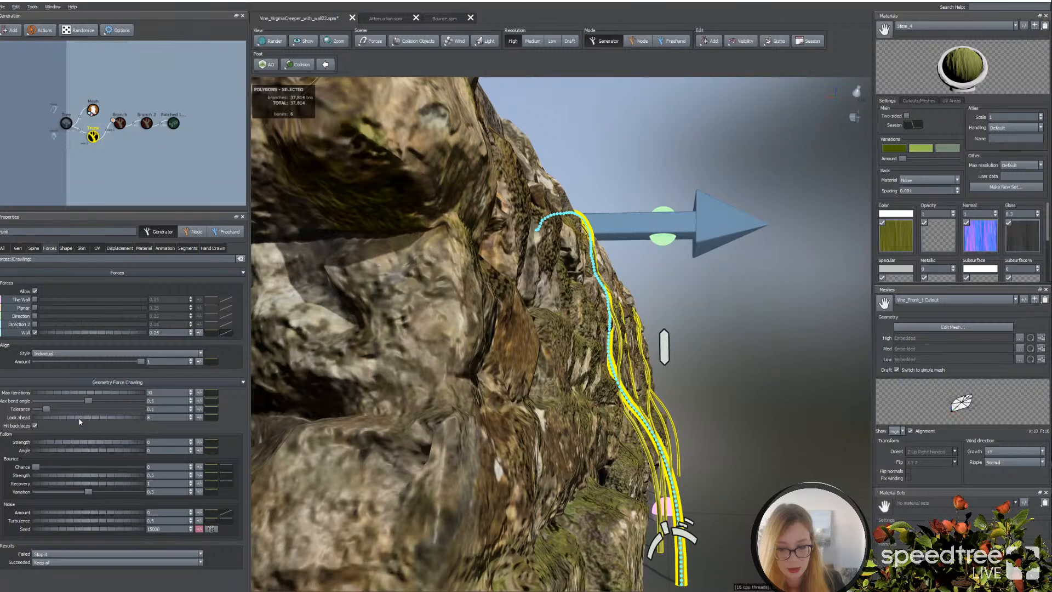
# Step: Raise the early part of the Trunk's Wall force profile curve and set the follow strength to 0.13
pyautogui.click(225, 332)
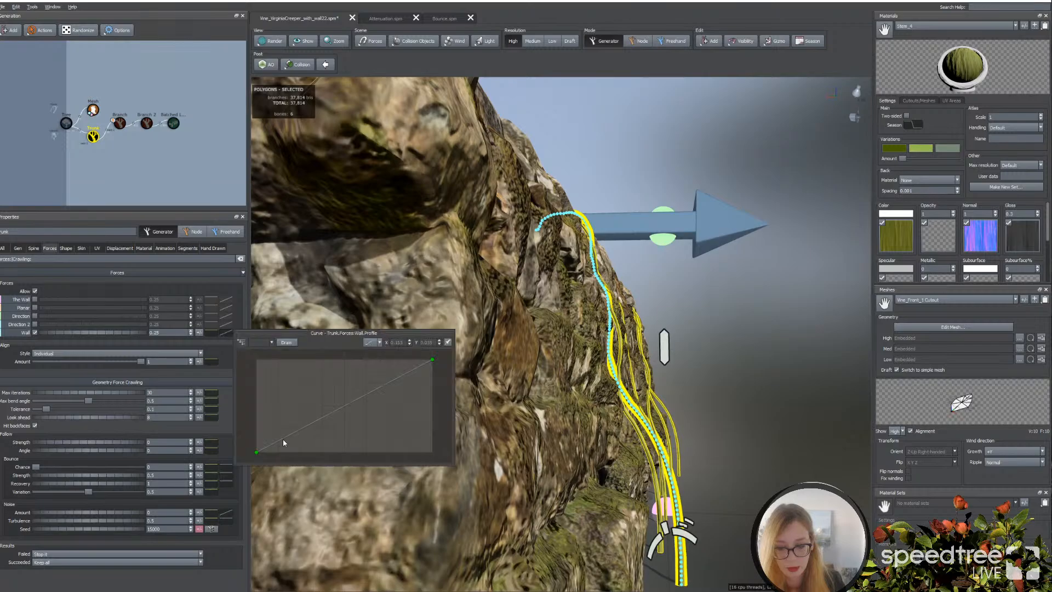
pyautogui.moveTo(283, 440); pyautogui.dragTo(277, 365)
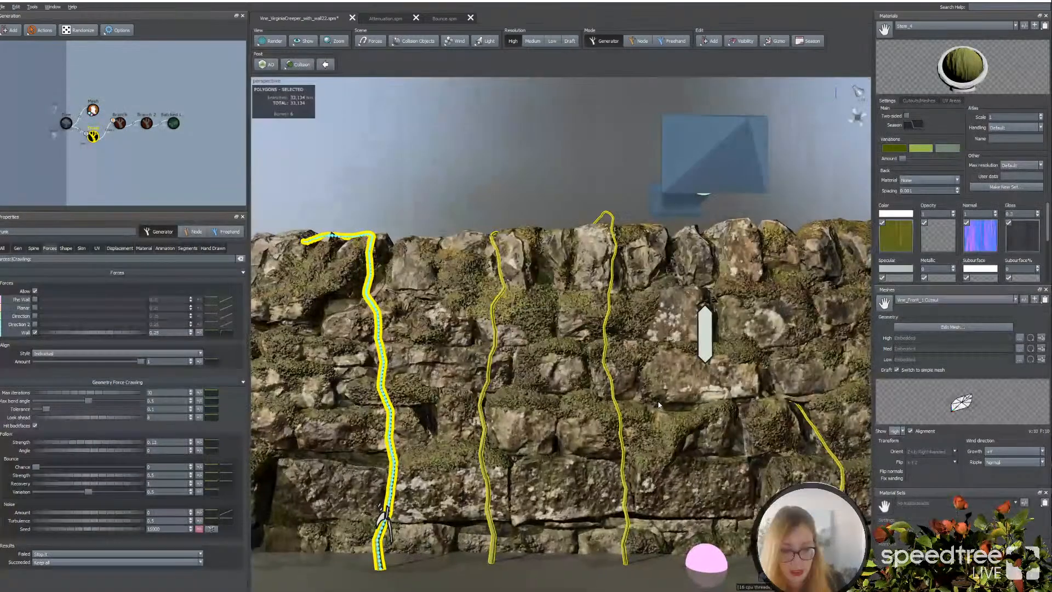
pyautogui.moveTo(657, 406); pyautogui.dragTo(771, 408)
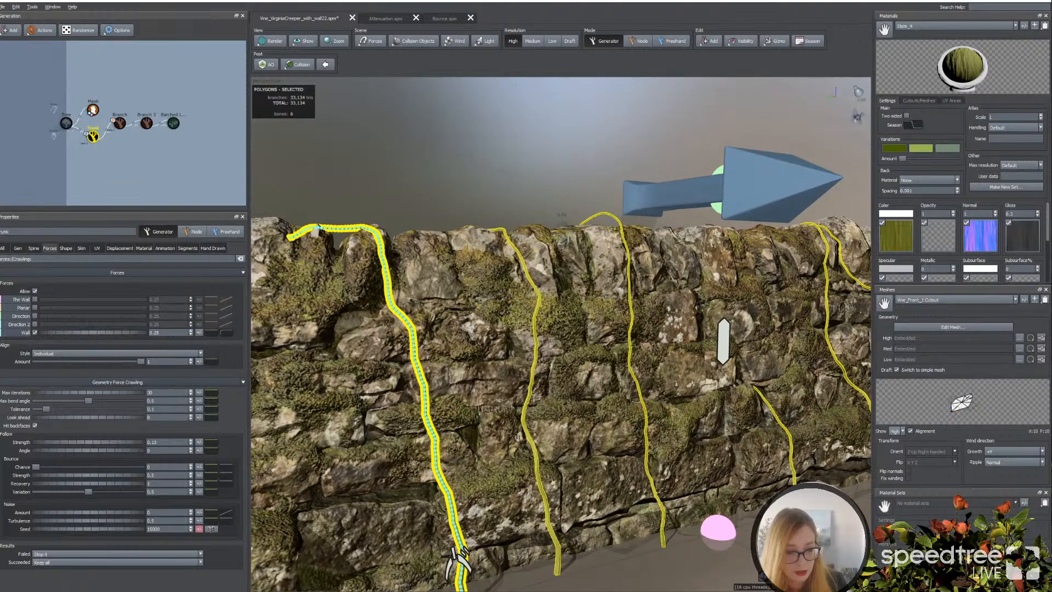
# Step: Inspect the wall mesh and the settings of the Wall geometry force that uses it
pyautogui.moveTo(658, 383); pyautogui.dragTo(594, 388, button='middle')
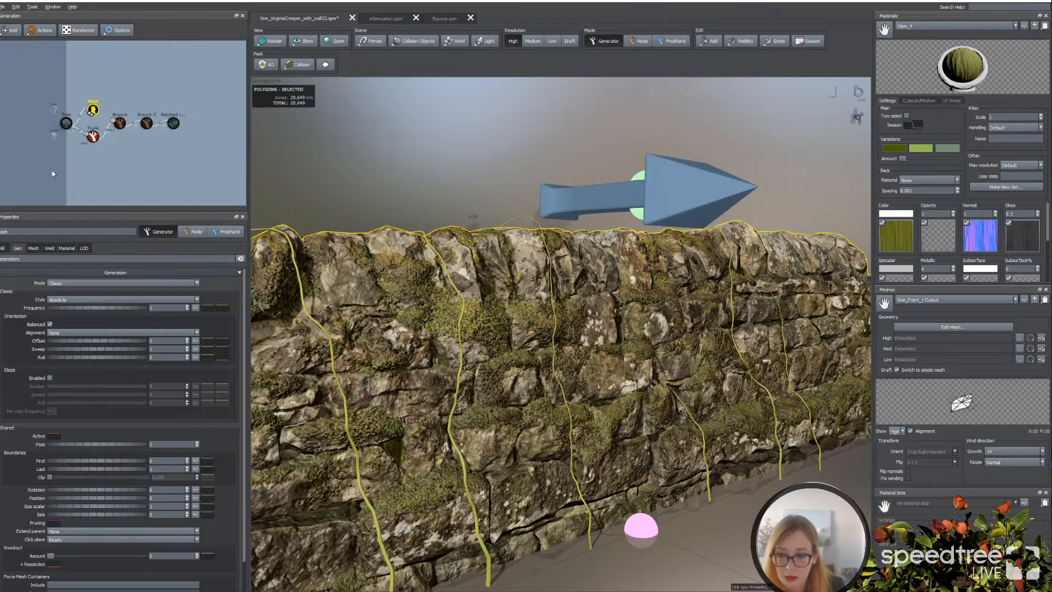
pyautogui.click(54, 109)
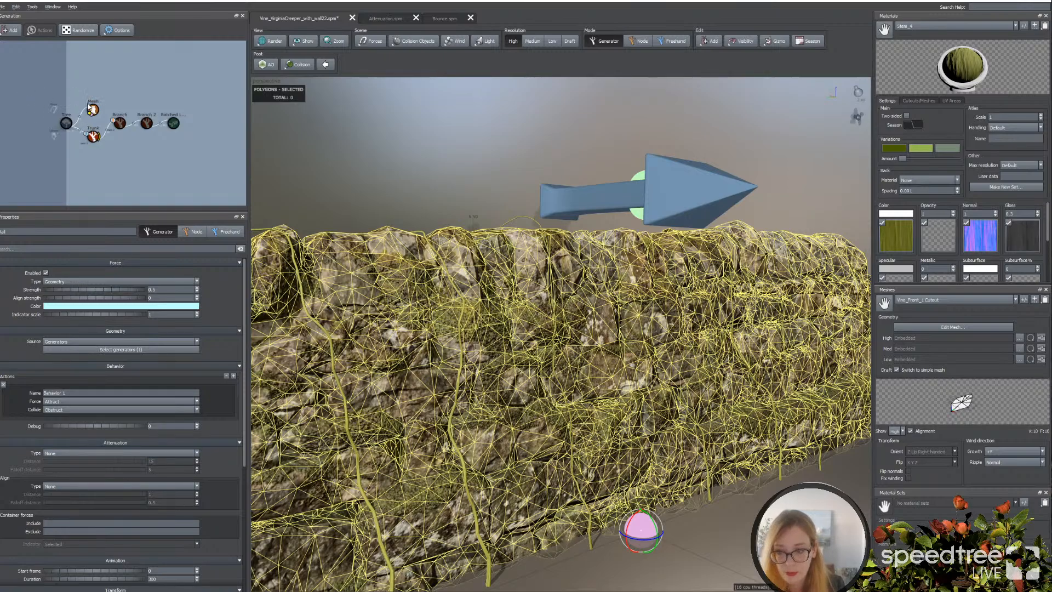
# Step: Add variance to the Trunk's crawling follow angle so the vines spread in different directions along the wall
pyautogui.click(93, 136)
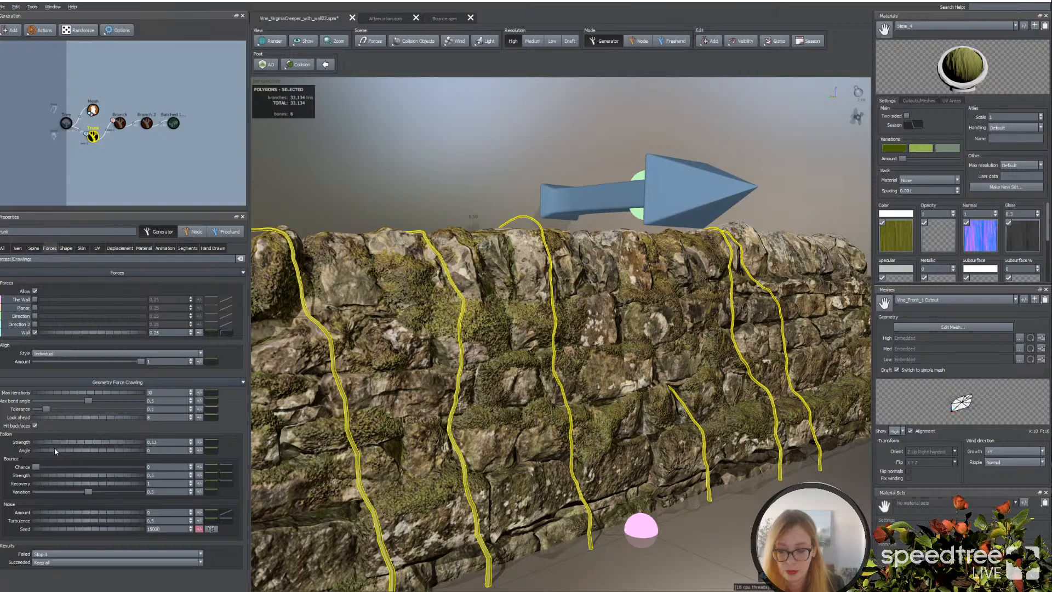
pyautogui.moveTo(464, 528); pyautogui.dragTo(396, 569)
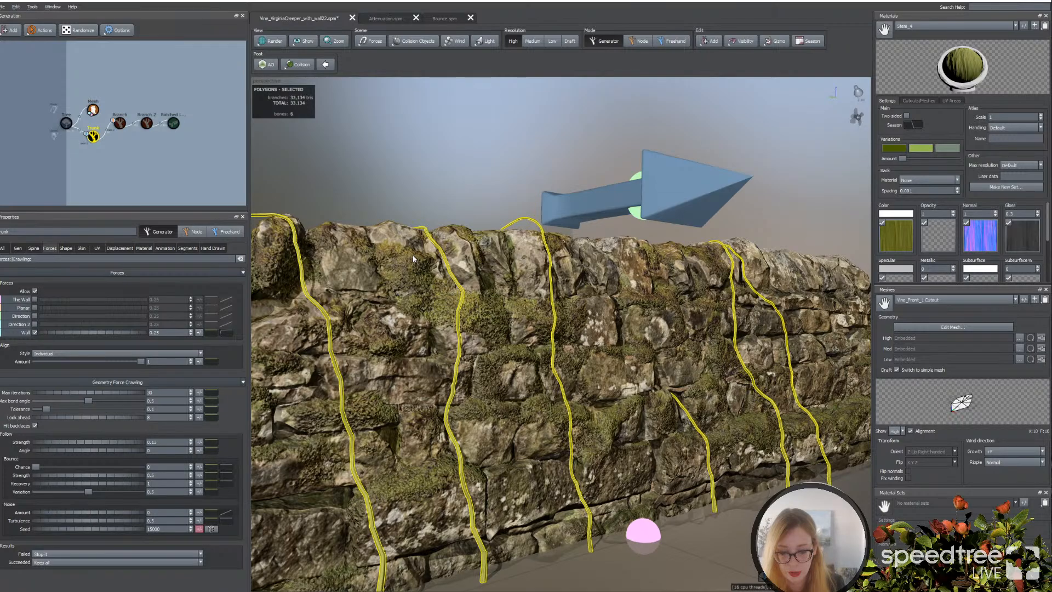
pyautogui.click(159, 476)
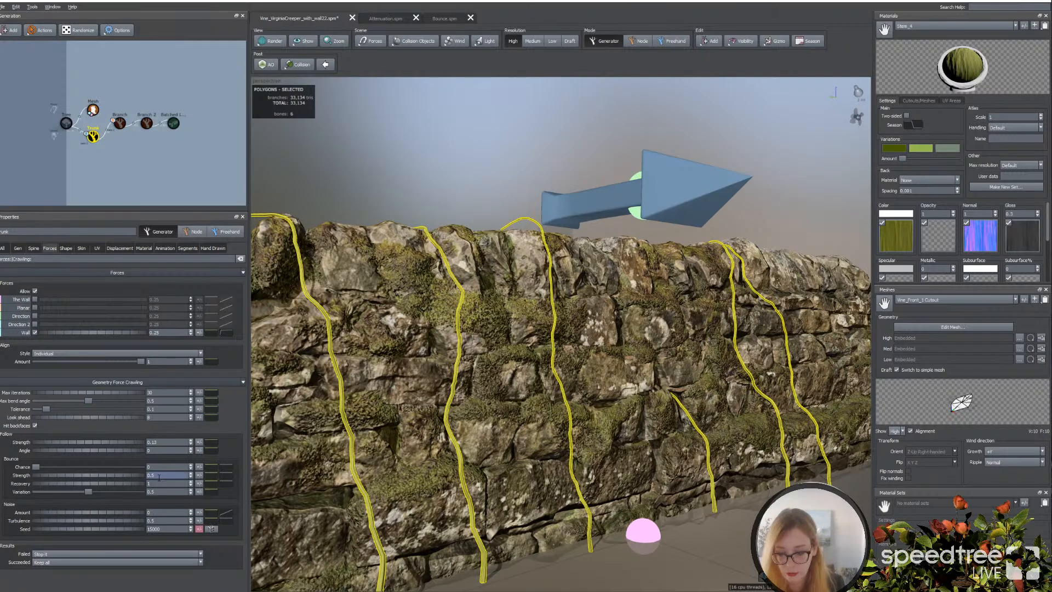
pyautogui.click(200, 450)
pyautogui.moveTo(261, 464); pyautogui.dragTo(292, 465)
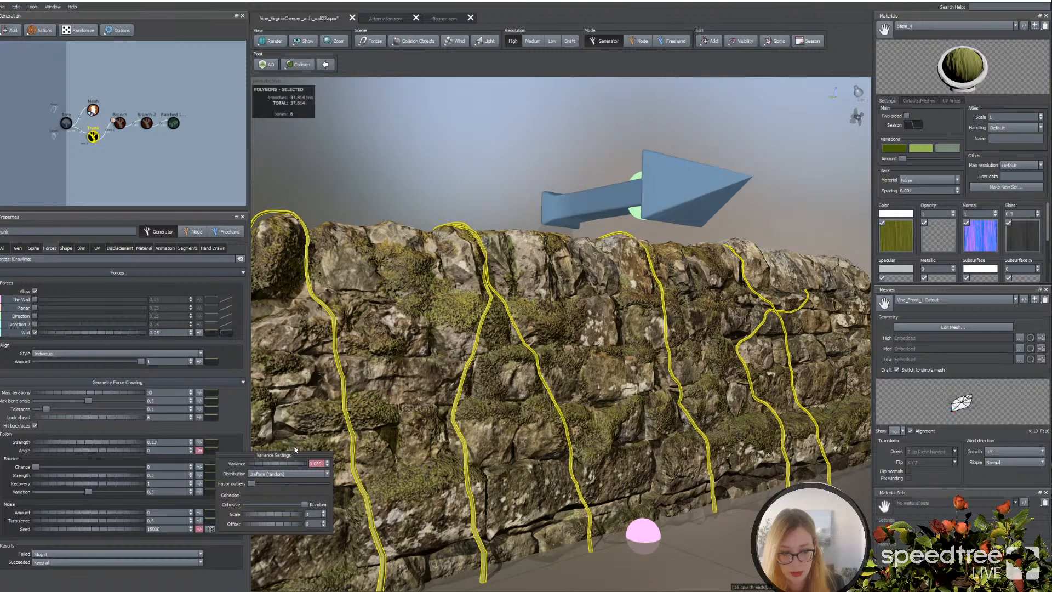
# Step: Show the Branch generator again and enable the Wall force on it
pyautogui.click(120, 123)
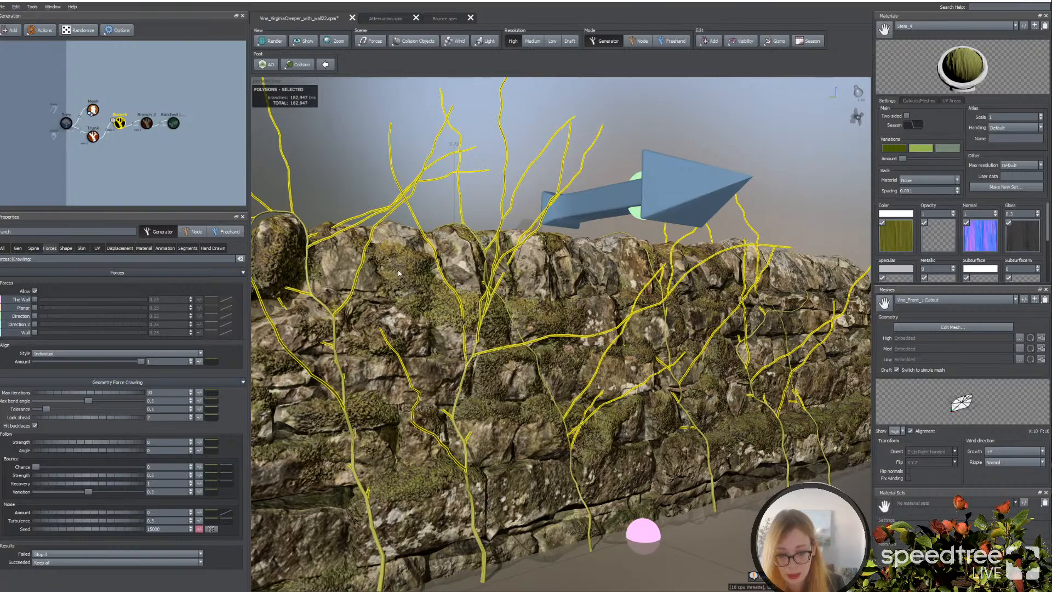
pyautogui.click(34, 332)
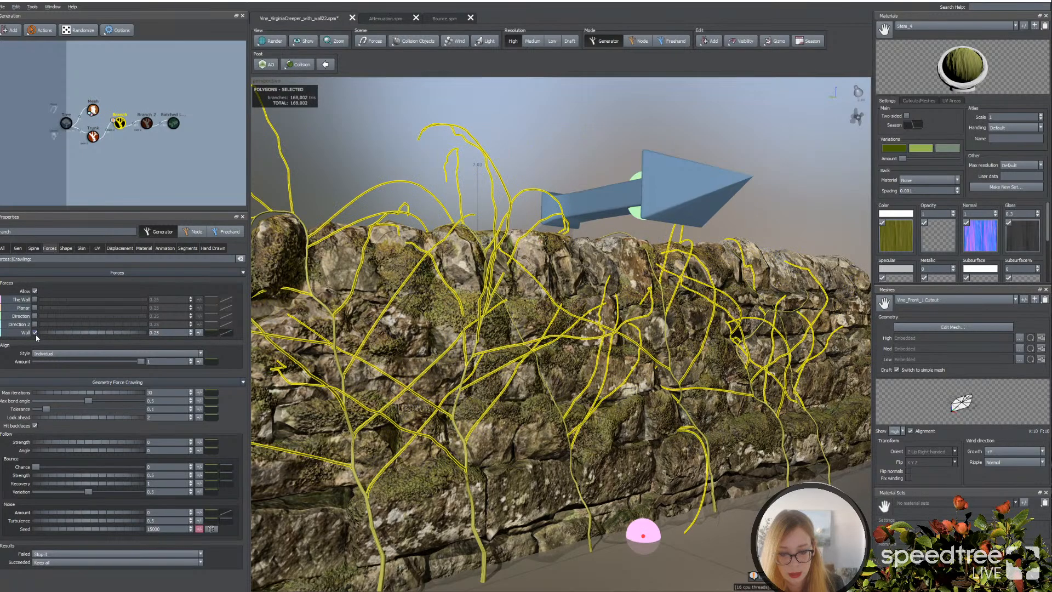
pyautogui.click(34, 248)
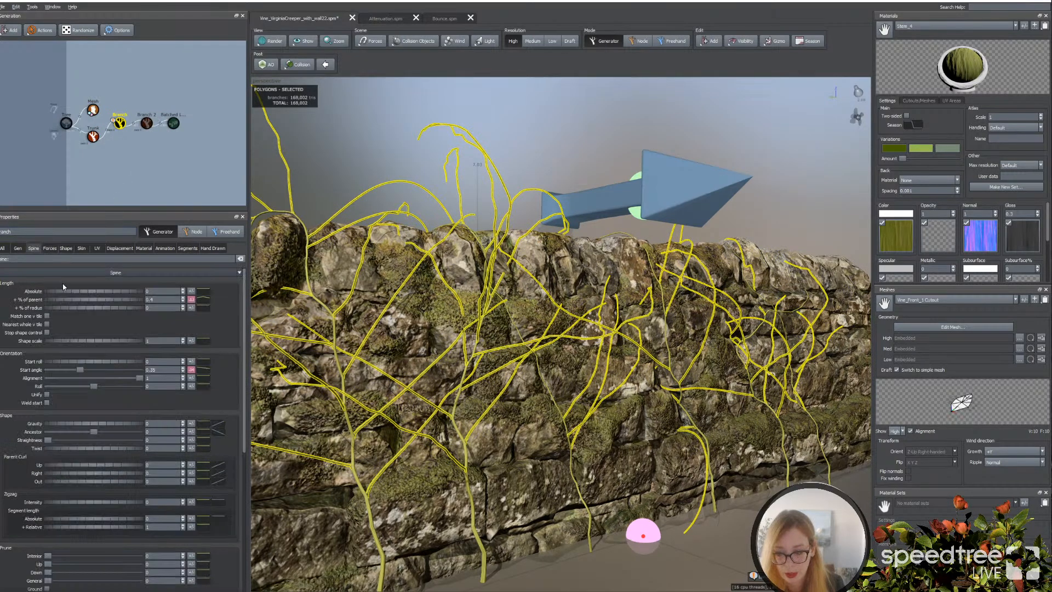
pyautogui.scroll(-1, 63, 287)
# Step: Add a Curl force to the scene
pyautogui.click(371, 41)
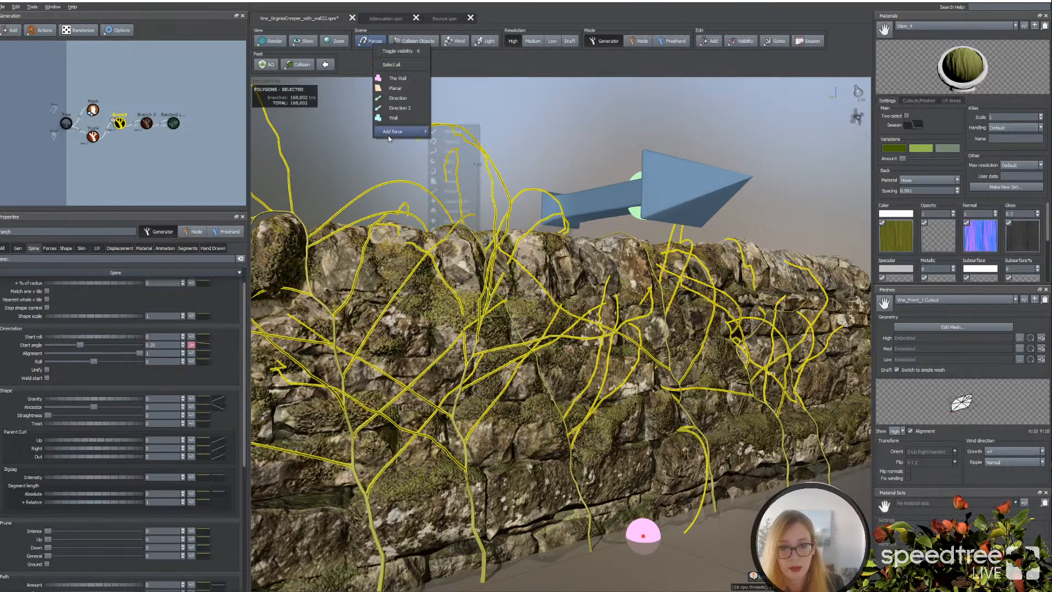
pyautogui.moveTo(400, 131)
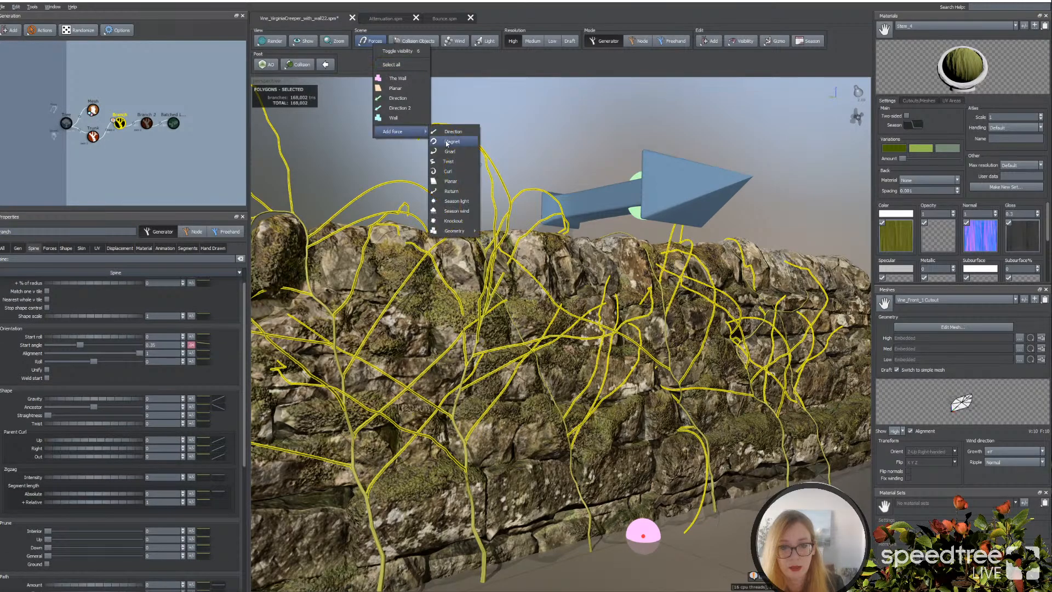
pyautogui.click(447, 169)
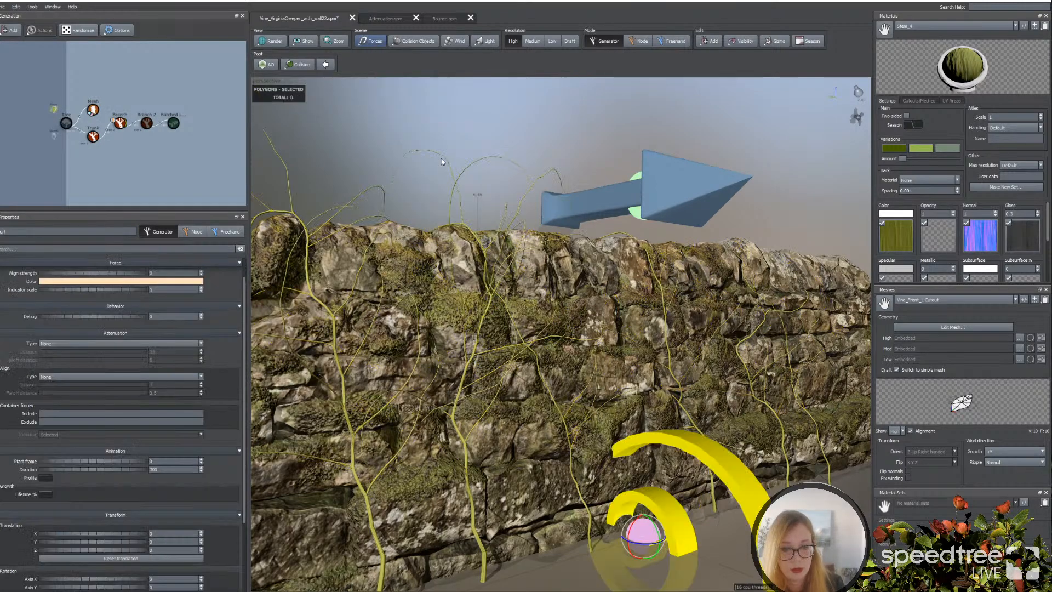
pyautogui.moveTo(443, 355)
pyautogui.mouseDown()
pyautogui.moveTo(422, 353)
pyautogui.moveTo(470, 355)
pyautogui.moveTo(455, 356)
pyautogui.mouseUp()
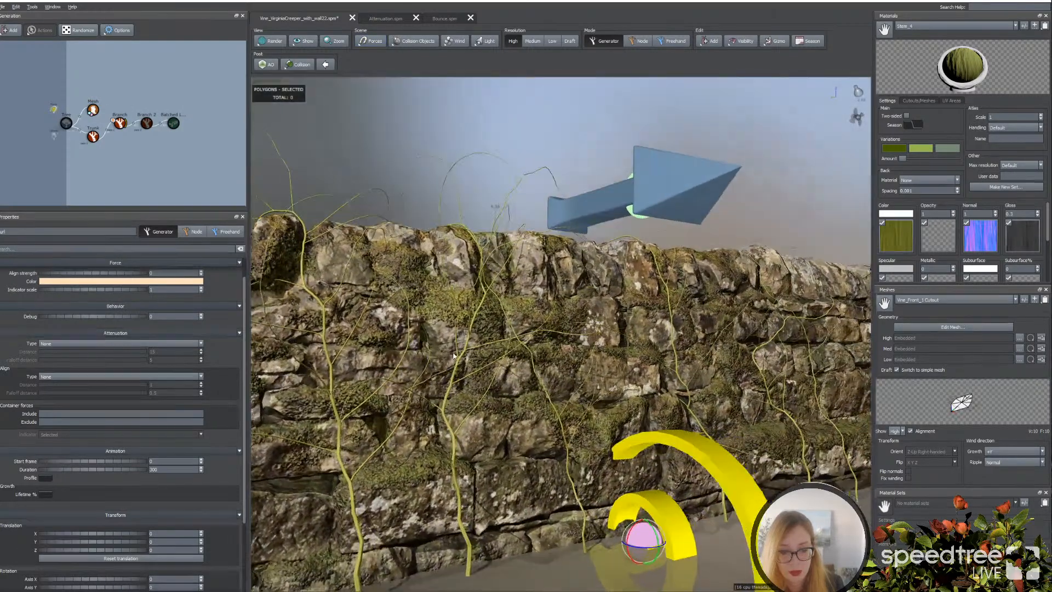
# Step: Reshape the Branch's Wall force profile with two added points so it rises steeply near the start and stays high
pyautogui.click(121, 123)
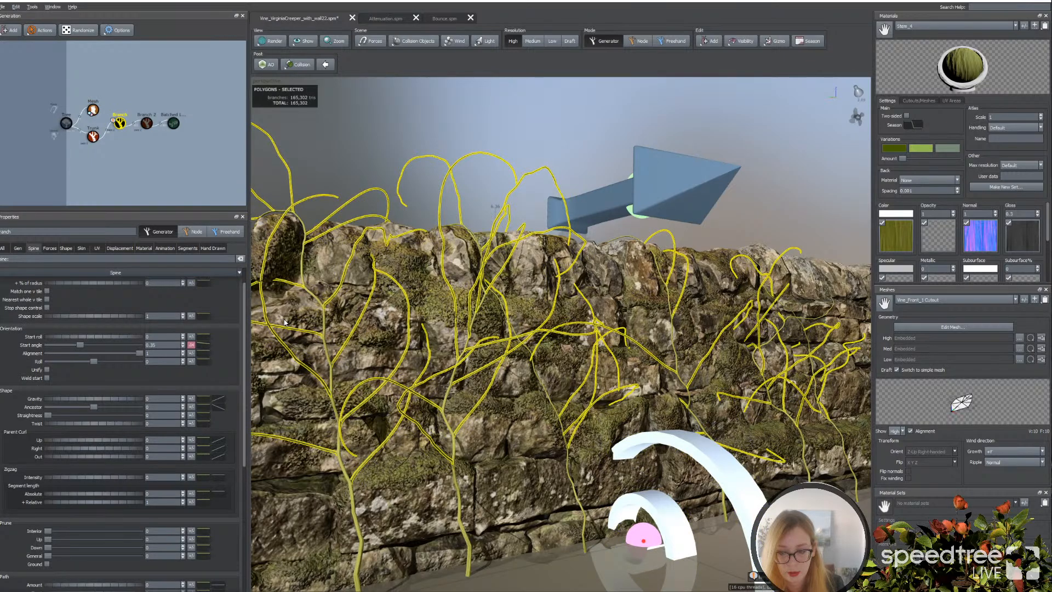
pyautogui.click(49, 248)
pyautogui.click(222, 340)
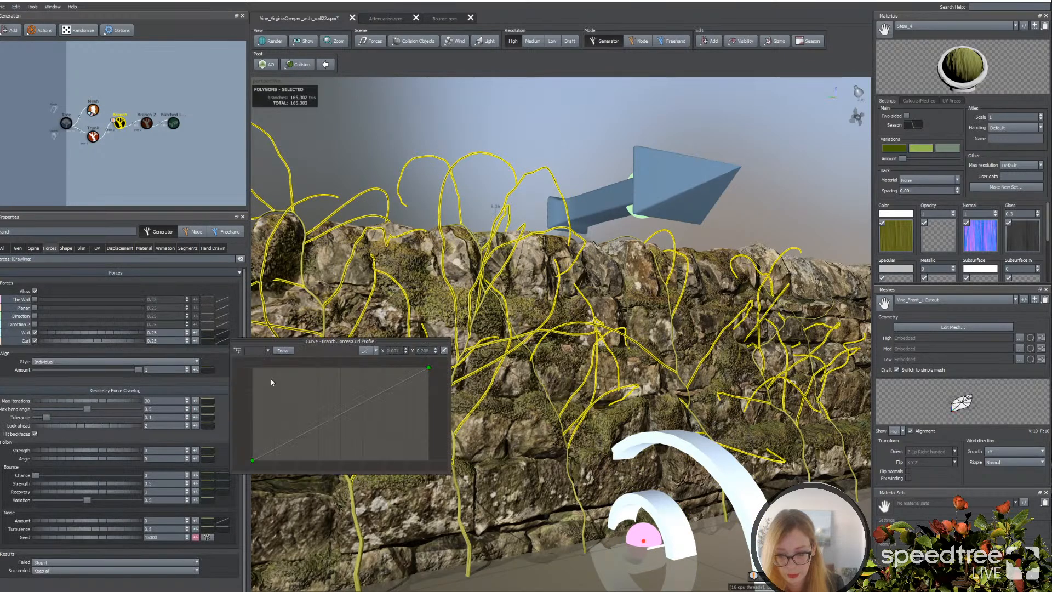
pyautogui.click(222, 333)
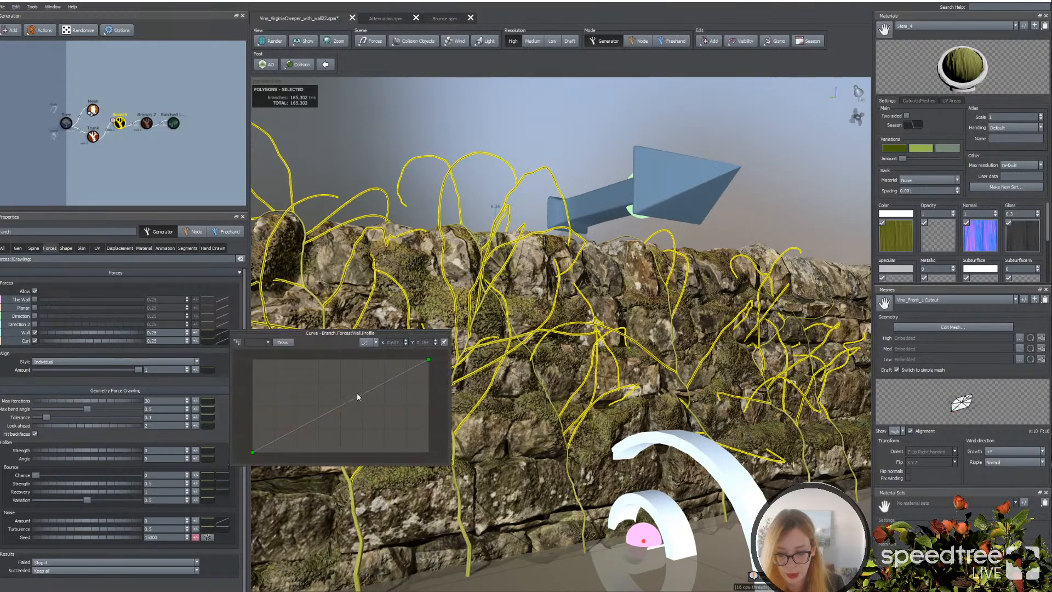
pyautogui.moveTo(357, 393); pyautogui.dragTo(311, 383)
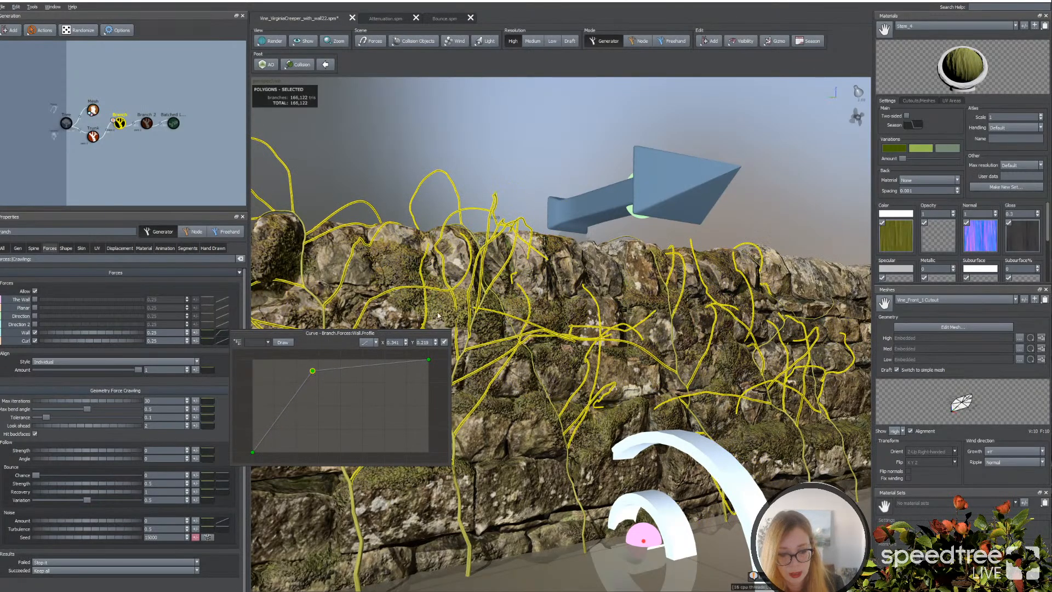
pyautogui.click(327, 370)
pyautogui.moveTo(336, 367); pyautogui.dragTo(298, 360)
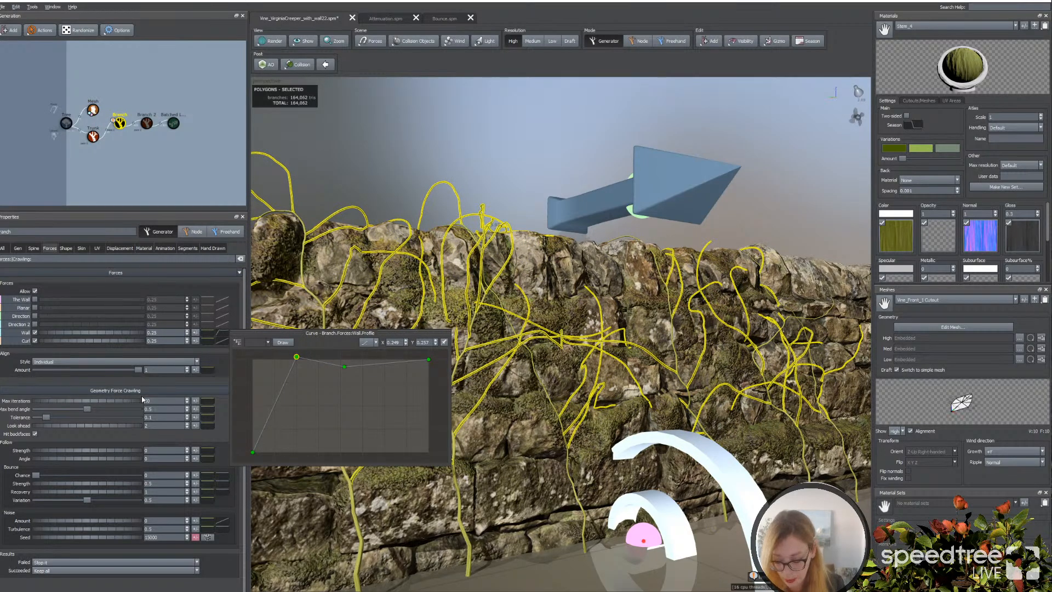
# Step: Hide the Curl force and large blue arrow indicators in the viewport
pyautogui.click(637, 288)
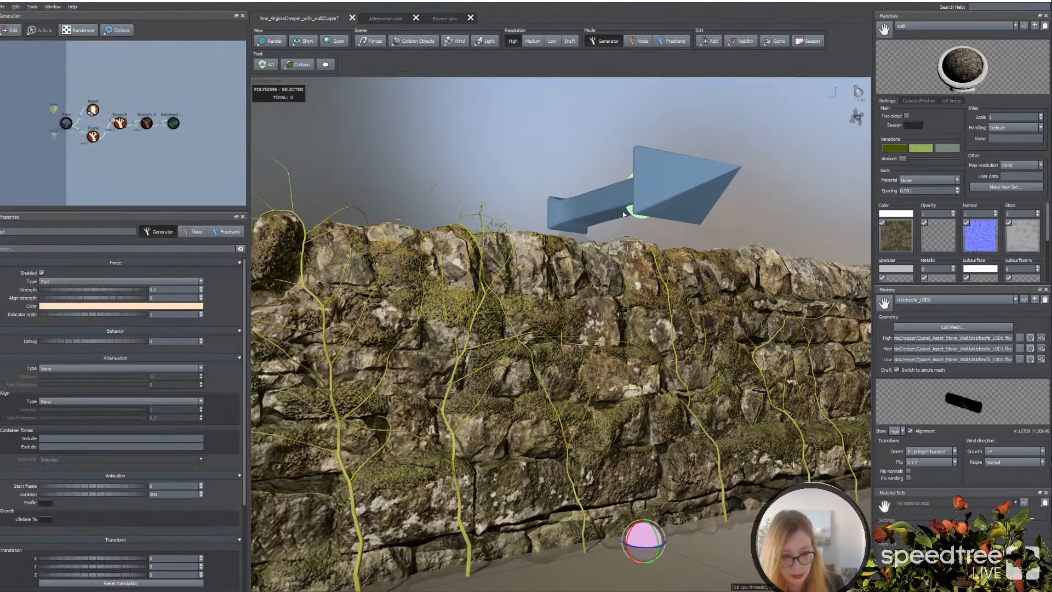
pyautogui.click(488, 179)
pyautogui.click(596, 208)
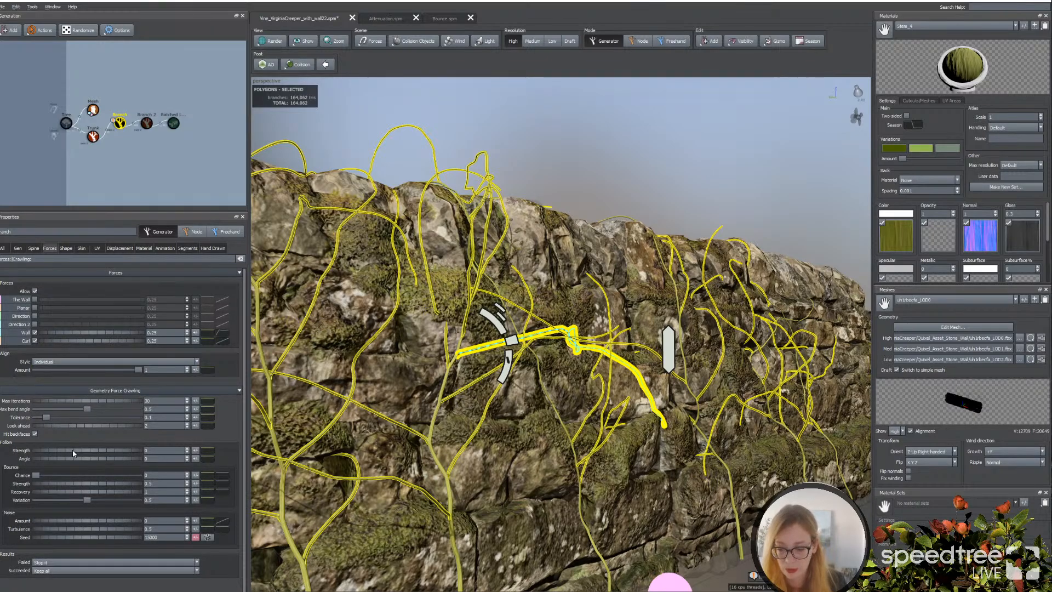
# Step: Set the Follow strength of the Branch generator's geometry force crawling to 0.2
pyautogui.moveTo(74, 452); pyautogui.dragTo(83, 449)
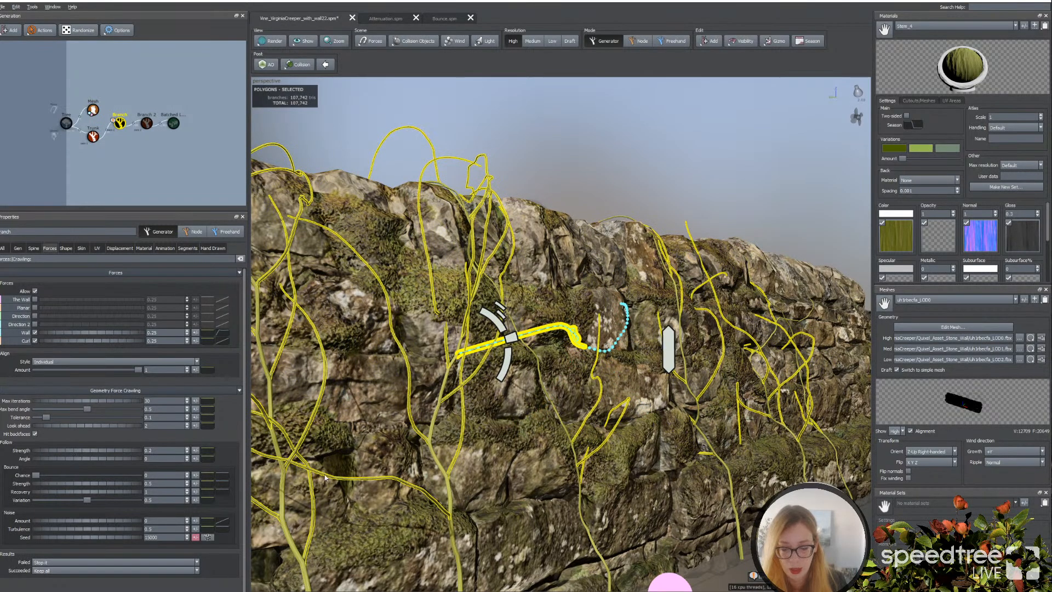
pyautogui.moveTo(329, 475); pyautogui.dragTo(356, 472)
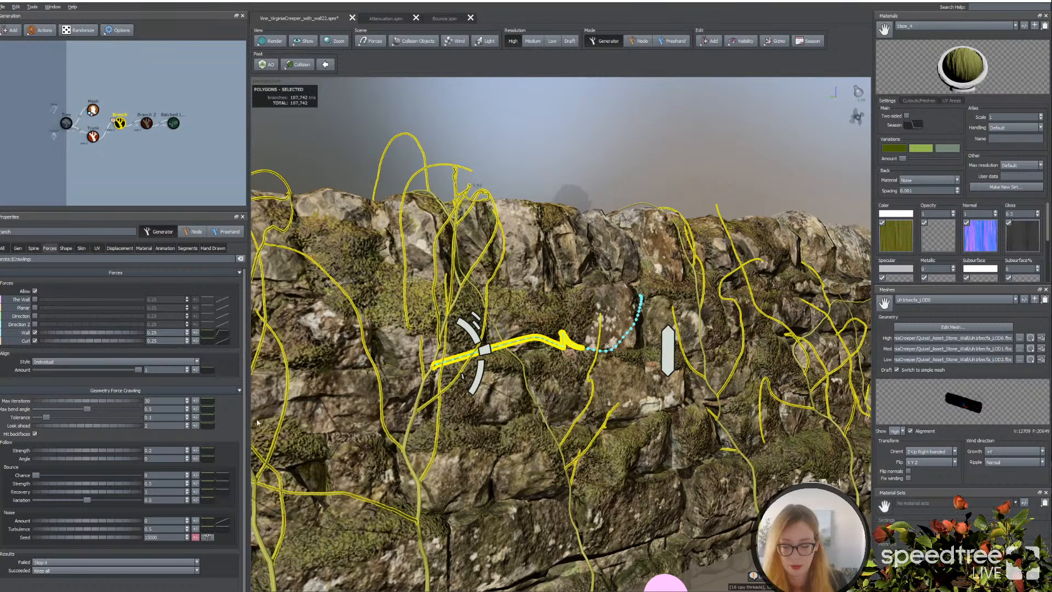
pyautogui.moveTo(416, 355); pyautogui.dragTo(468, 423)
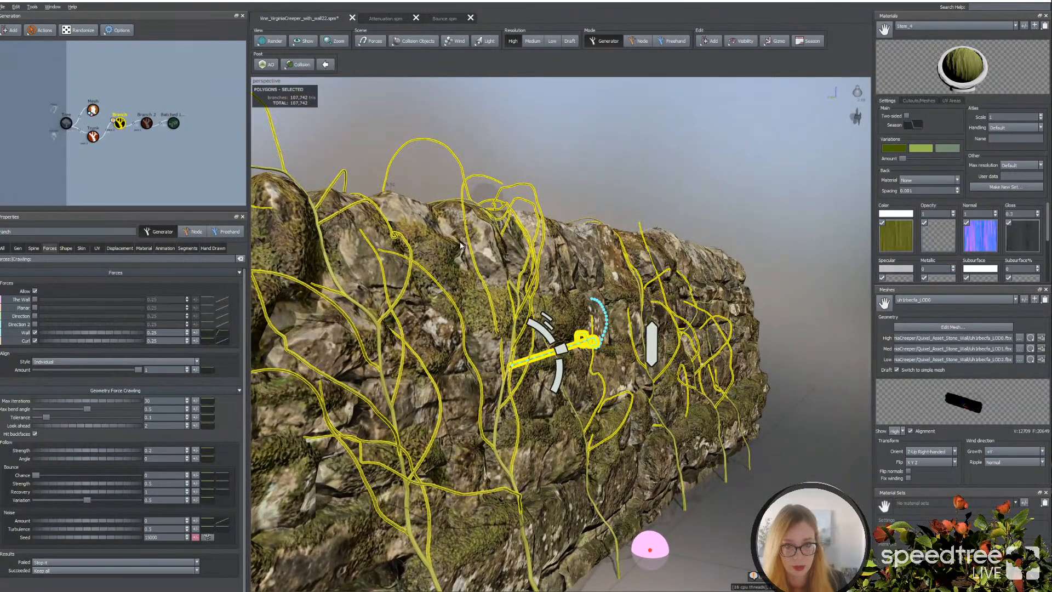
# Step: Switch to the Bounce.spm file and focus on the green box's geometry force
pyautogui.click(379, 18)
pyautogui.moveTo(569, 293)
pyautogui.mouseDown()
pyautogui.moveTo(540, 300)
pyautogui.moveTo(574, 296)
pyautogui.mouseUp()
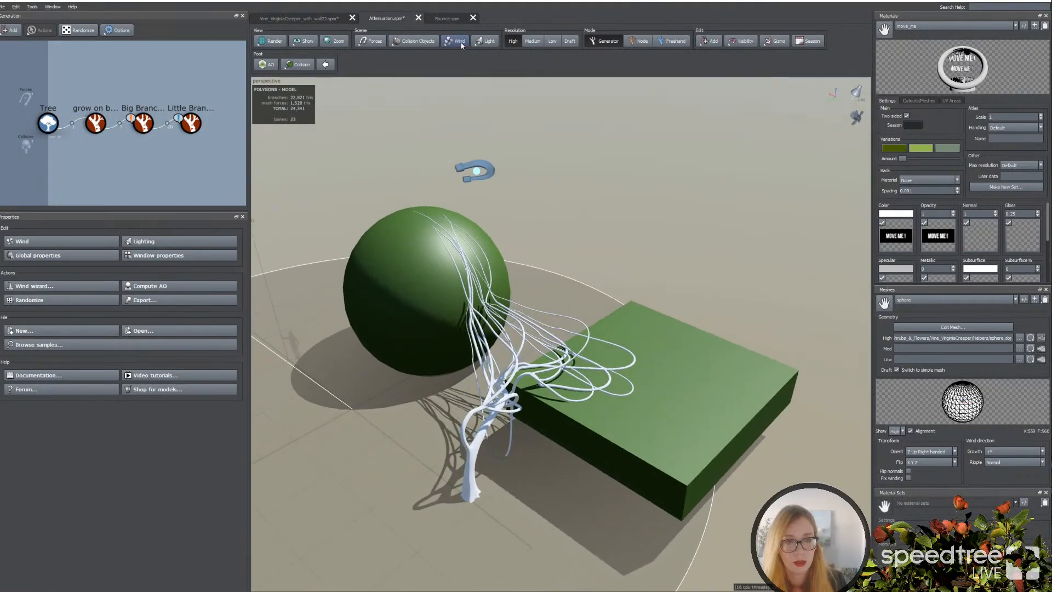
pyautogui.click(446, 19)
pyautogui.moveTo(447, 334); pyautogui.dragTo(602, 384)
pyautogui.click(681, 432)
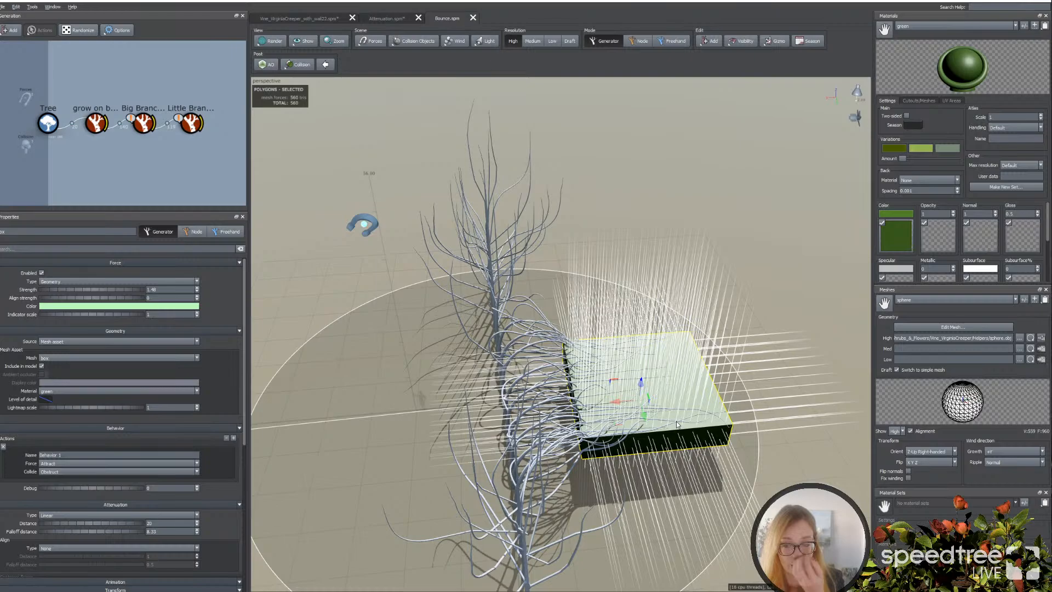
pyautogui.press('z')
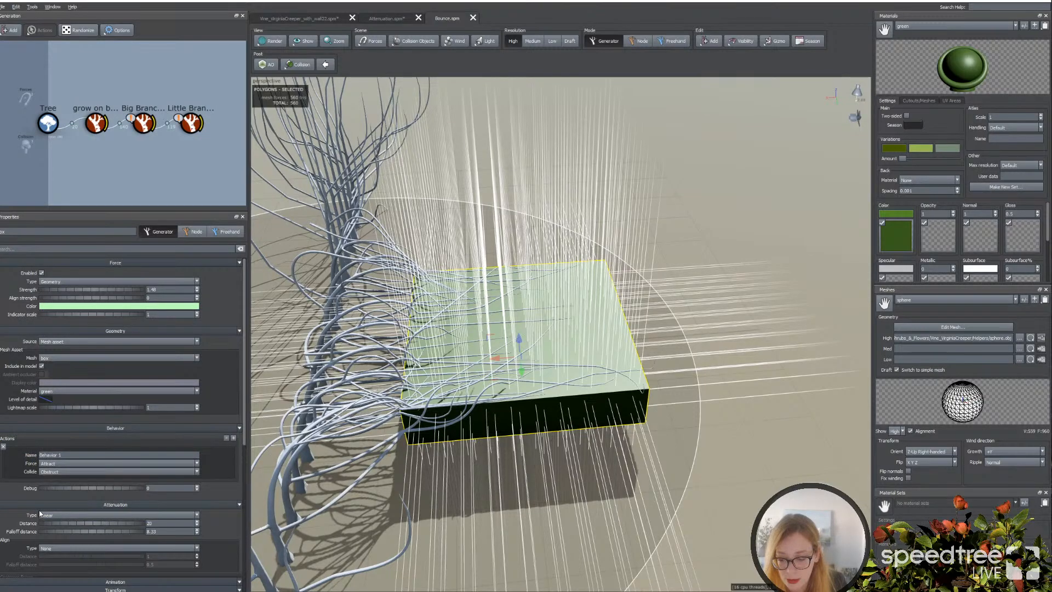
# Step: Increase the box force's attenuation distance and set its falloff distance to 13.13
pyautogui.moveTo(92, 523); pyautogui.dragTo(114, 523)
pyautogui.scroll(-4, 406, 398)
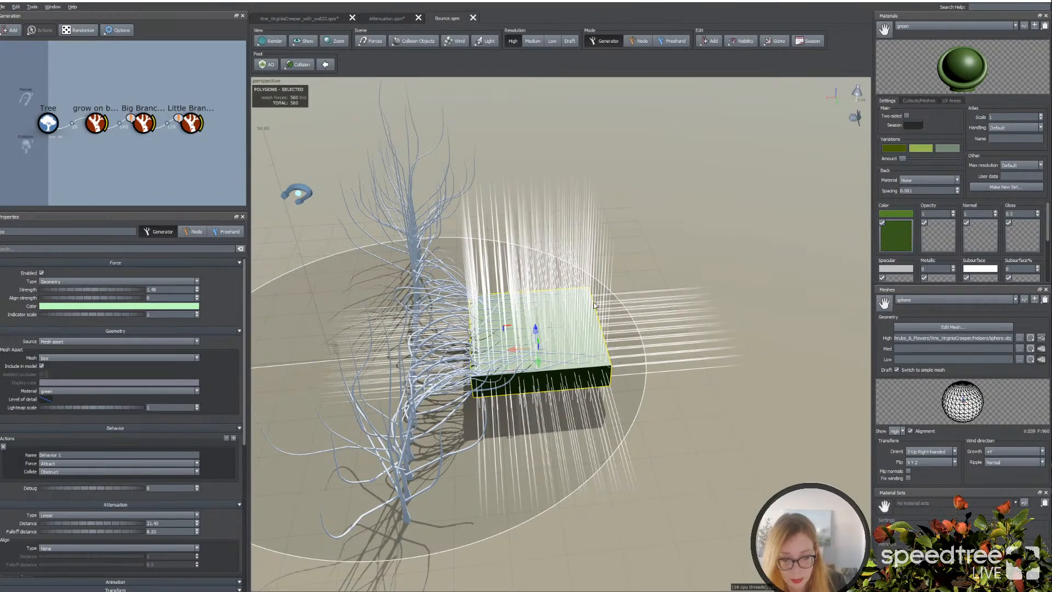
pyautogui.moveTo(514, 355); pyautogui.dragTo(567, 394)
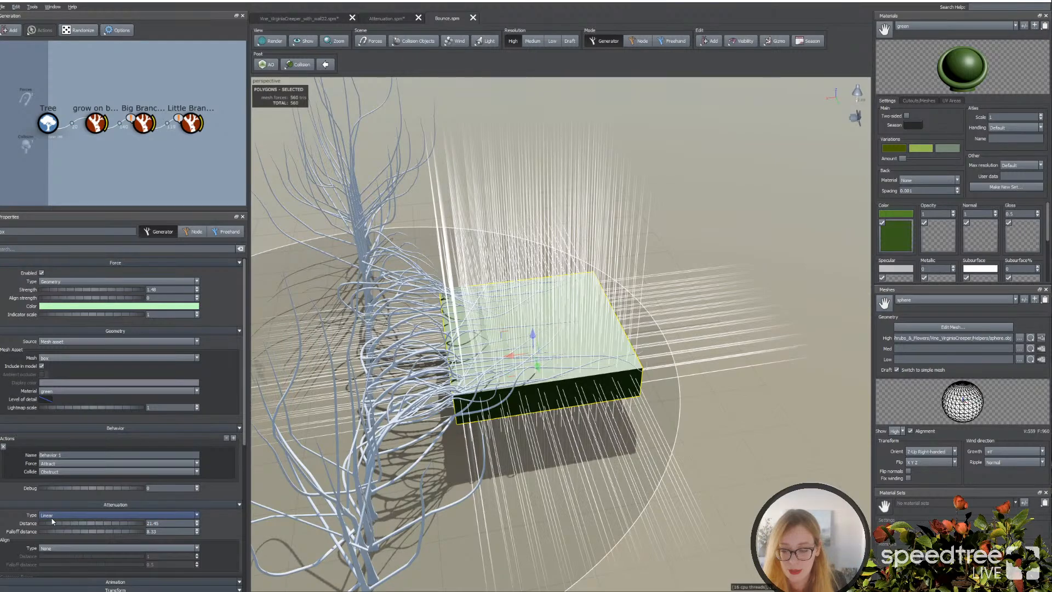
pyautogui.moveTo(55, 523); pyautogui.dragTo(608, 480)
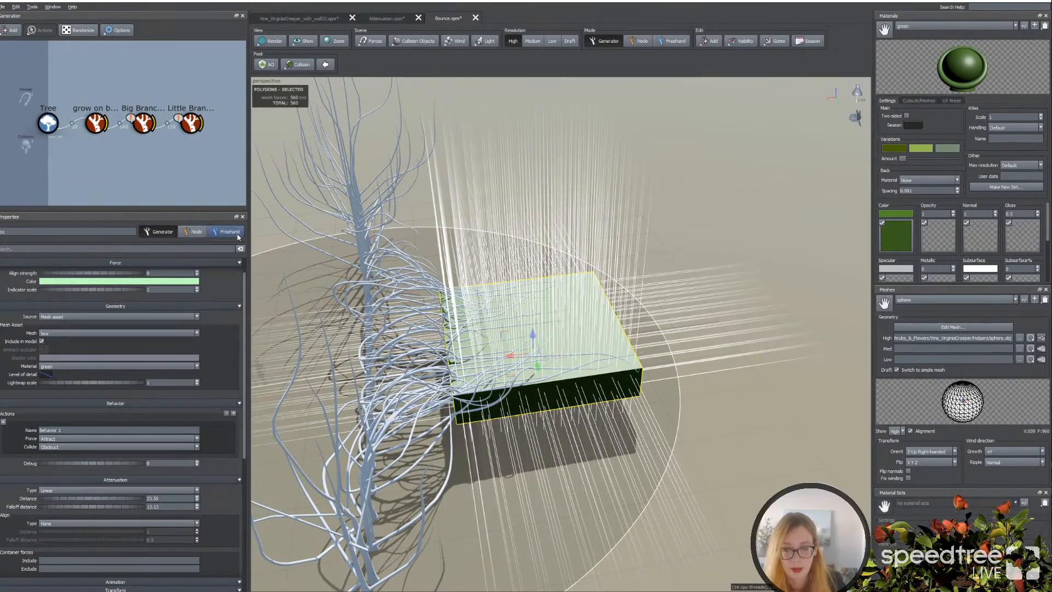
# Step: Raise the Little Branches generator's bounce chance to about 0.54 and its bounce strength to 1.81
pyautogui.click(175, 176)
pyautogui.click(191, 122)
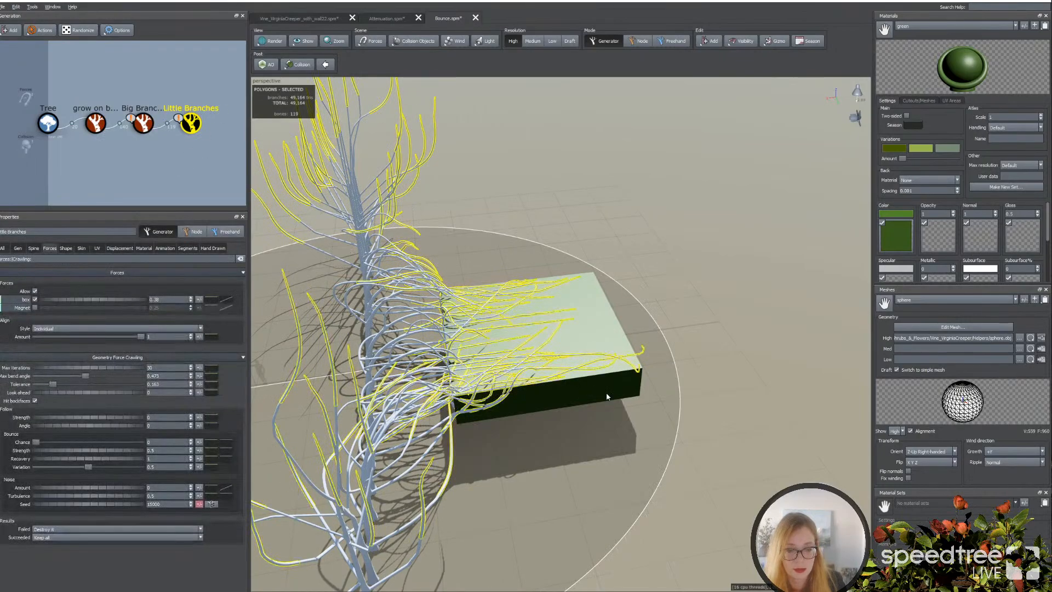
pyautogui.scroll(8, 523, 354)
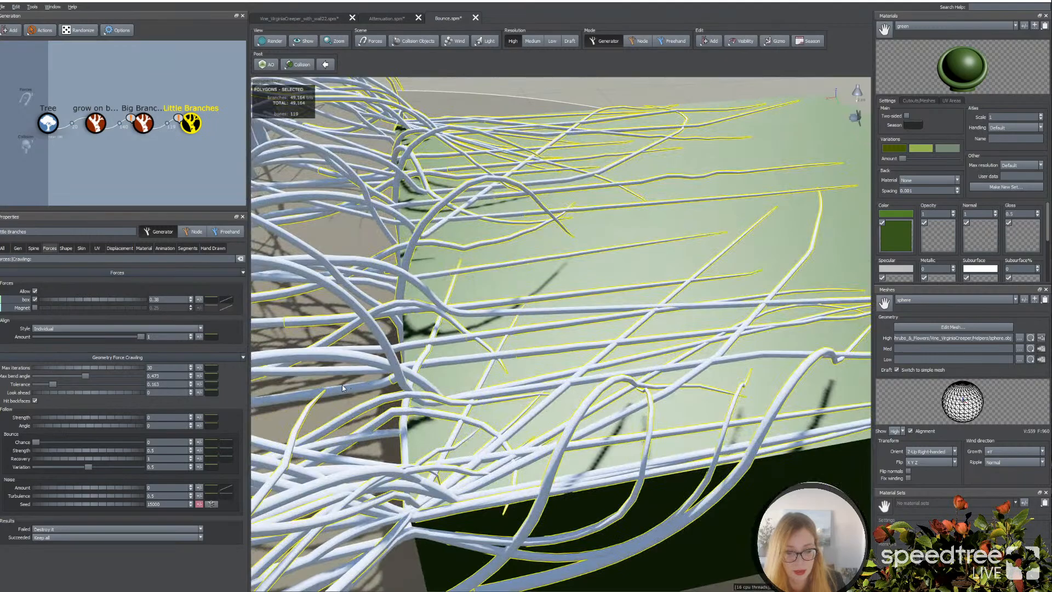
pyautogui.moveTo(401, 389); pyautogui.dragTo(401, 379)
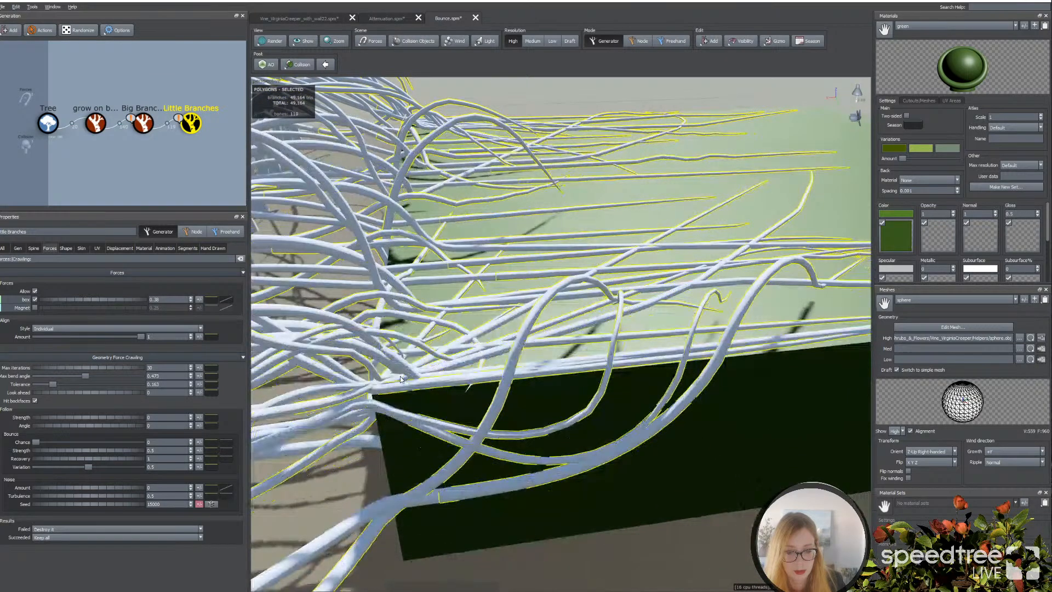
pyautogui.moveTo(401, 379); pyautogui.dragTo(439, 295)
pyautogui.click(533, 338)
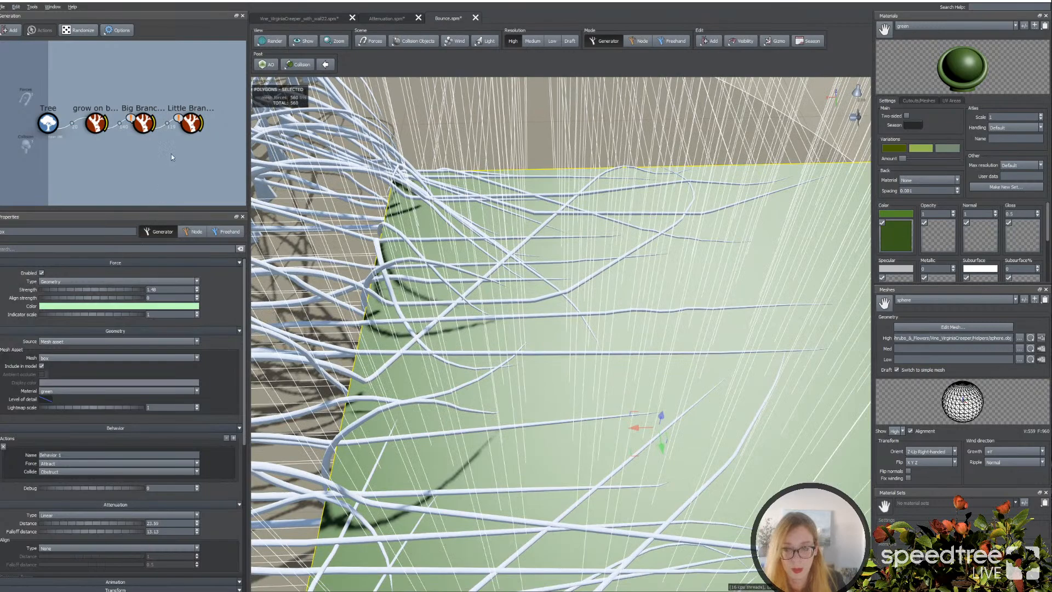
pyautogui.click(189, 130)
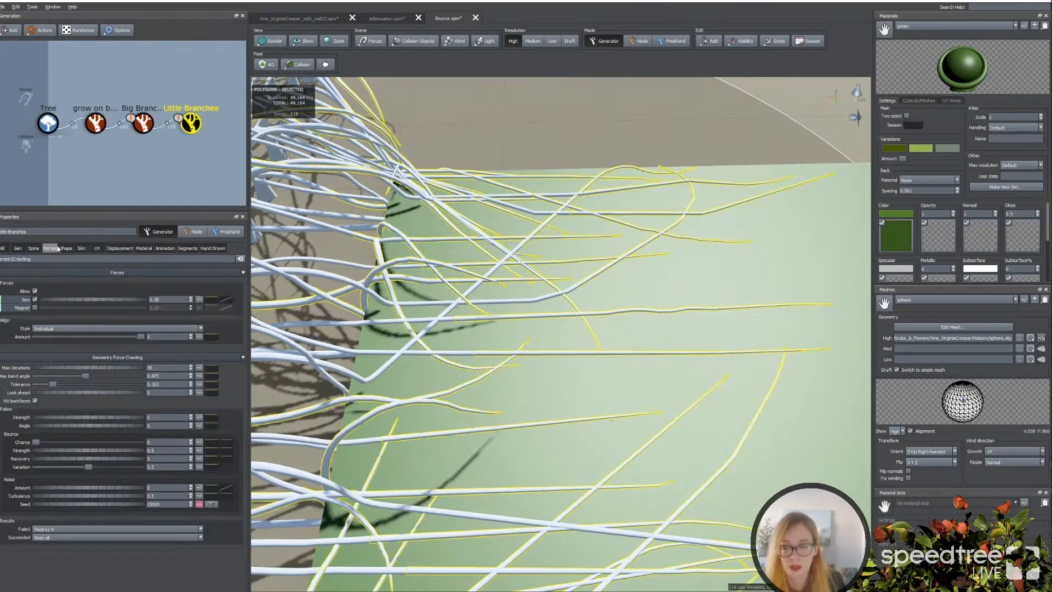
pyautogui.scroll(-1, 147, 159)
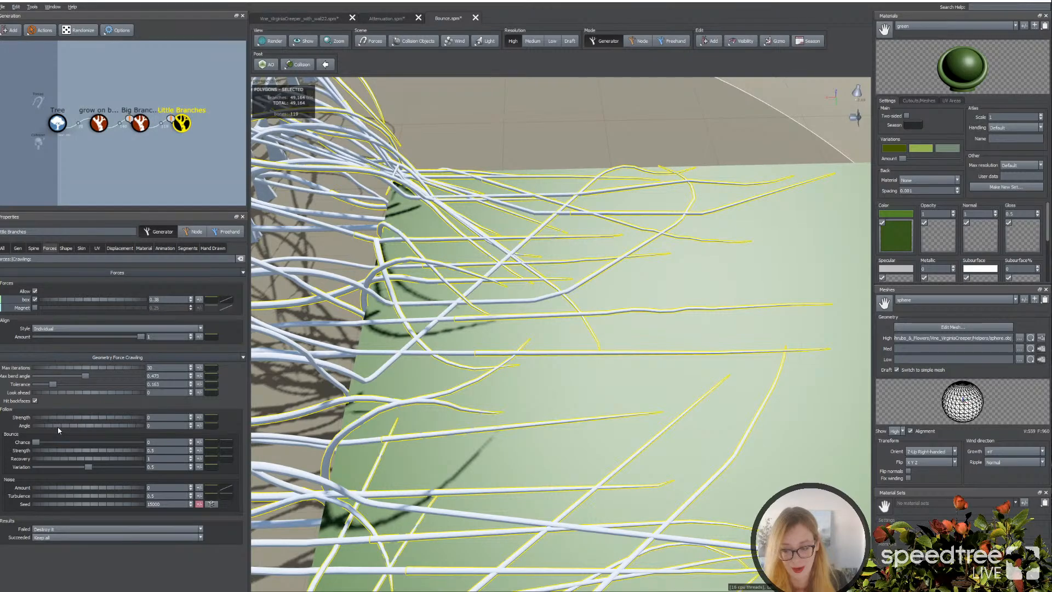
pyautogui.moveTo(35, 441); pyautogui.dragTo(93, 442)
pyautogui.moveTo(94, 452); pyautogui.dragTo(114, 452)
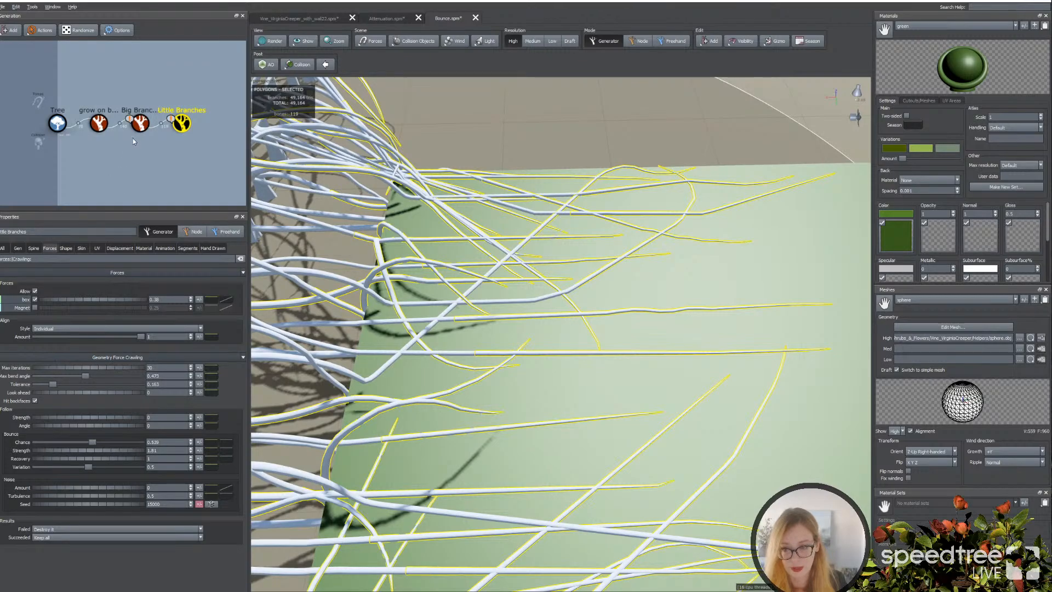
# Step: Raise the Big Branches generator's bounce chance to 0.432 and set its Box force to 0.24
pyautogui.click(140, 125)
pyautogui.moveTo(351, 324); pyautogui.dragTo(556, 327)
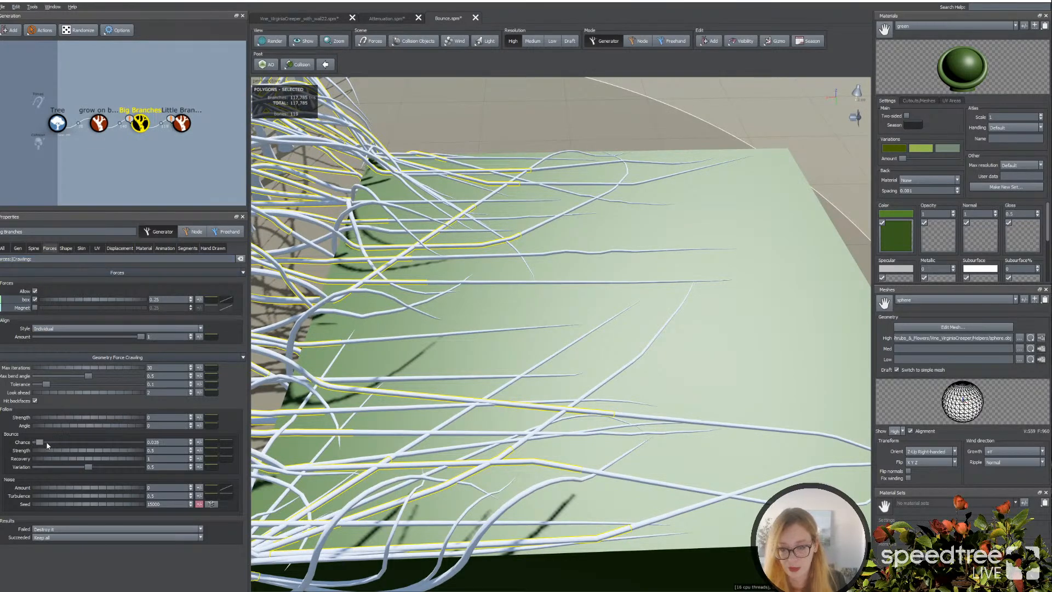
pyautogui.moveTo(47, 442); pyautogui.dragTo(85, 444)
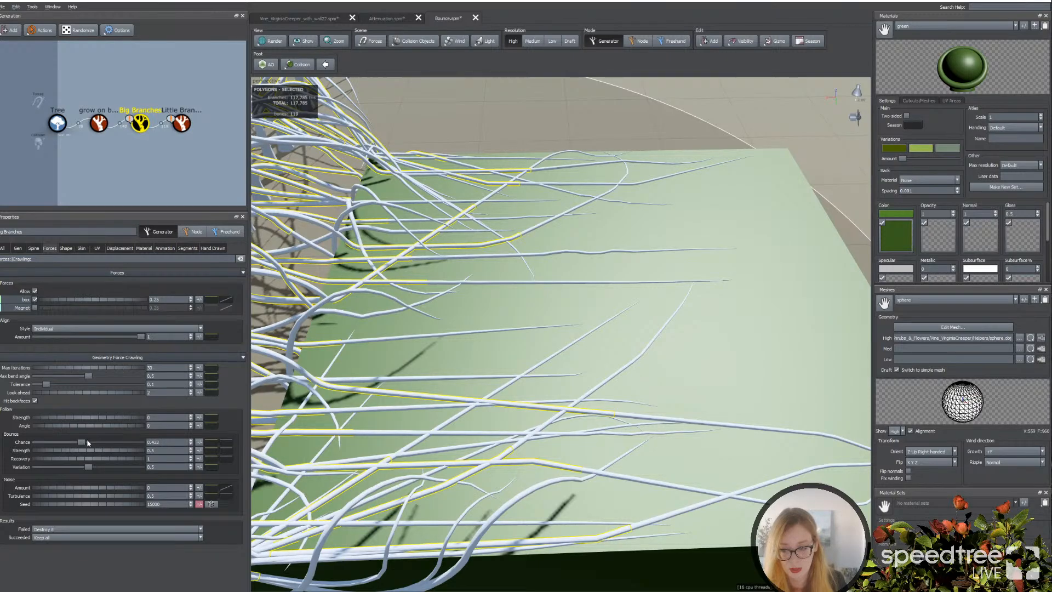
pyautogui.click(34, 248)
pyautogui.click(49, 248)
pyautogui.moveTo(98, 302); pyautogui.dragTo(100, 303)
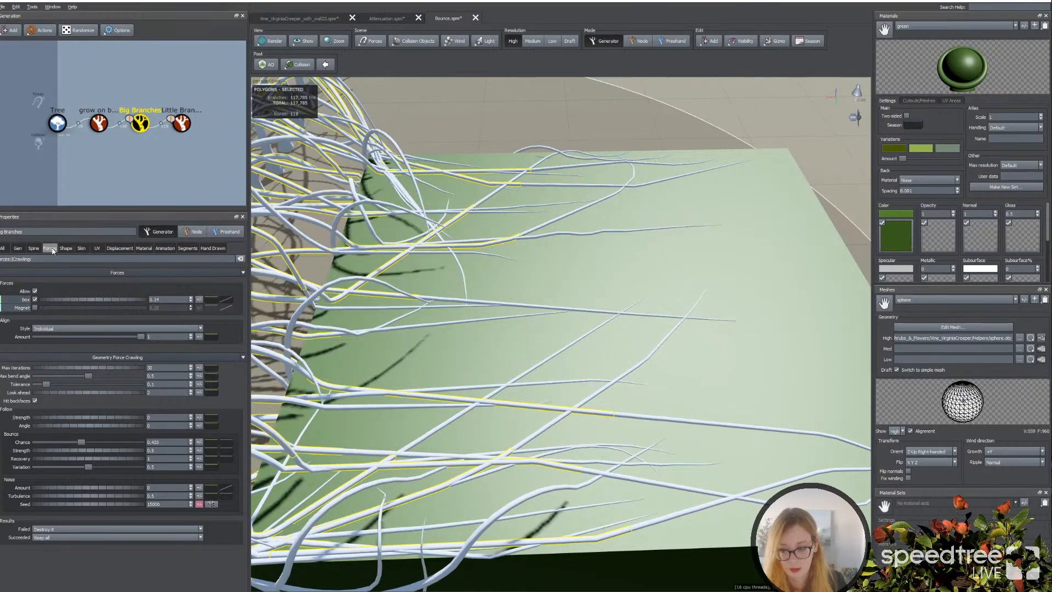
# Step: Refine the Big Branches bounce with a chance of 0.382 and a variation of 0.374, adjusting its strength and recovery too
pyautogui.moveTo(80, 442); pyautogui.dragTo(76, 444)
pyautogui.hotkey('ctrl', 'z')
pyautogui.hotkey('ctrl', 'z')
pyautogui.hotkey('ctrl', 'z')
pyautogui.hotkey('ctrl', 'z')
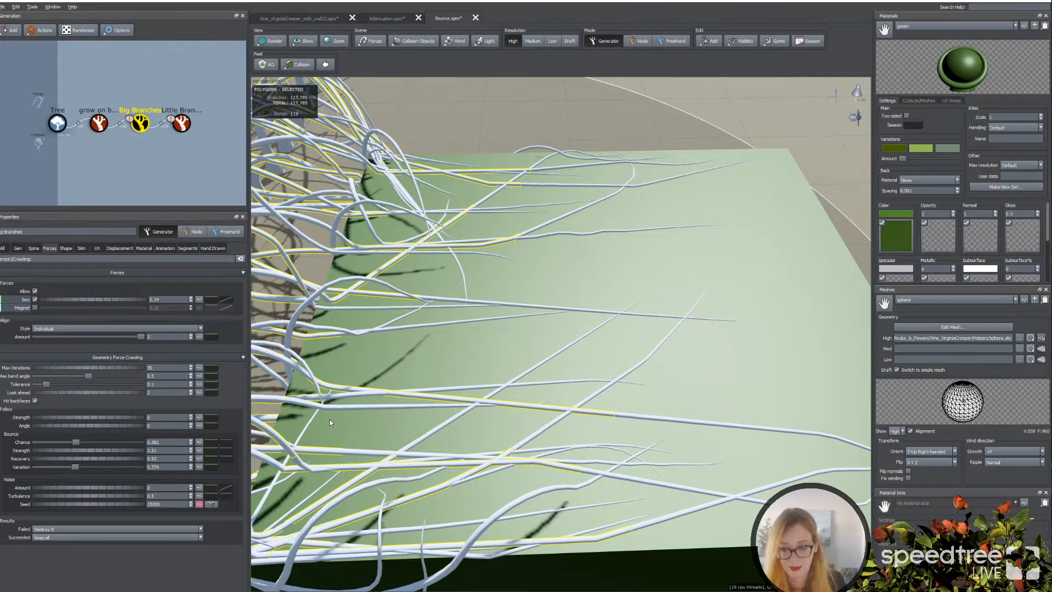
pyautogui.scroll(-3, 326, 426)
pyautogui.moveTo(425, 439); pyautogui.dragTo(395, 373)
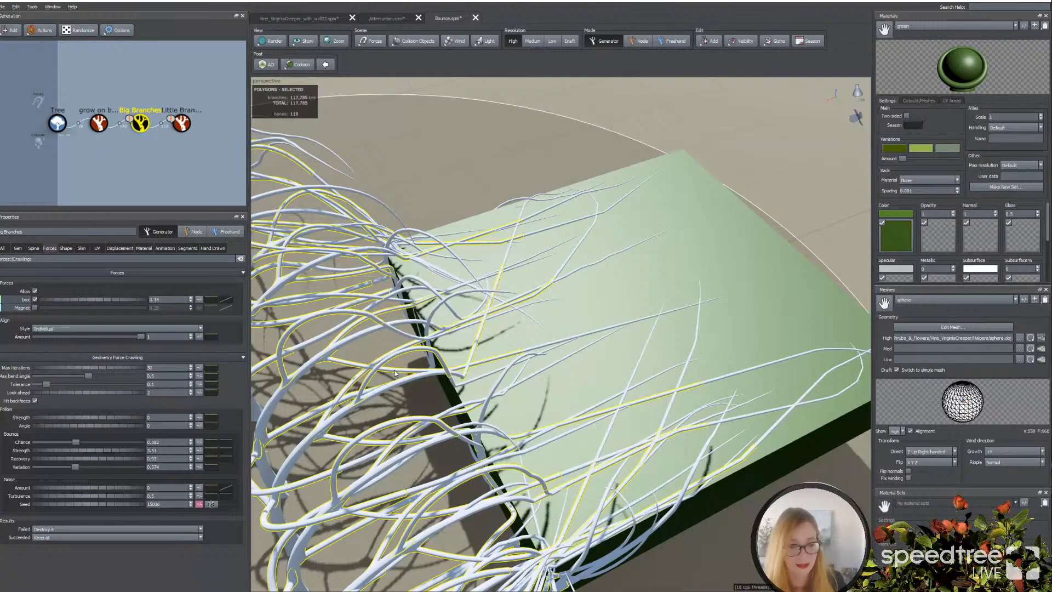
pyautogui.moveTo(395, 374); pyautogui.dragTo(565, 349)
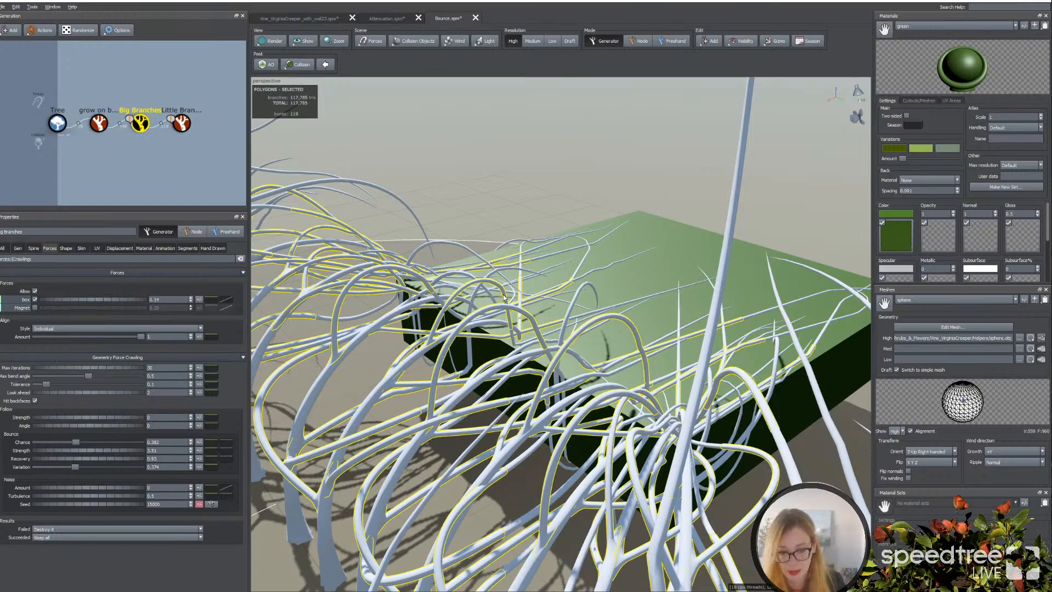
pyautogui.moveTo(610, 433); pyautogui.dragTo(588, 422)
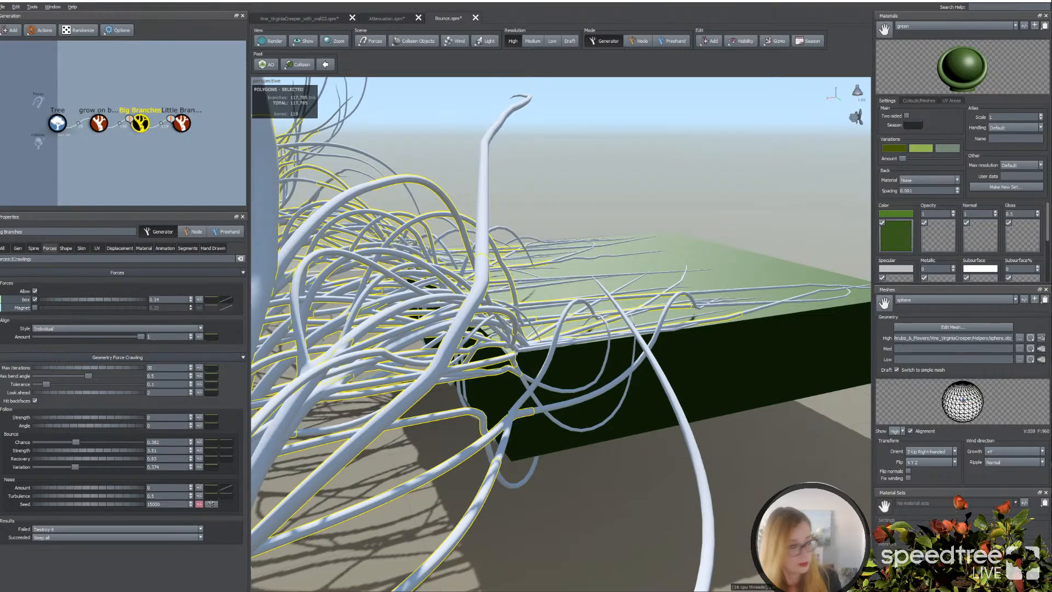
# Step: Return to the Virginia creeper wall file and show the hidden Branch 2 and Batched Leaf generators again
pyautogui.click(300, 19)
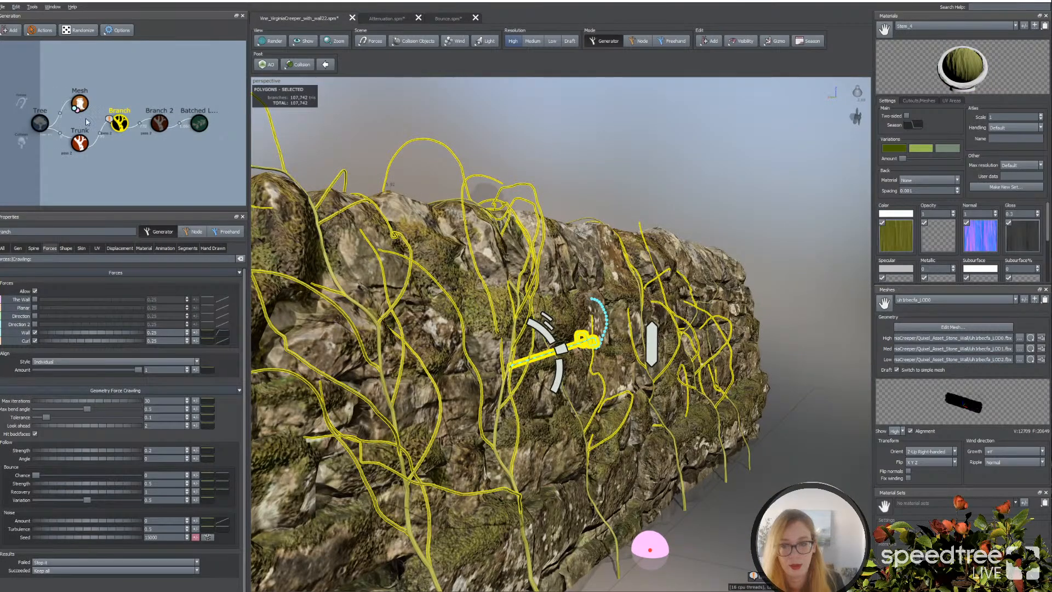
pyautogui.moveTo(219, 91); pyautogui.dragTo(132, 133)
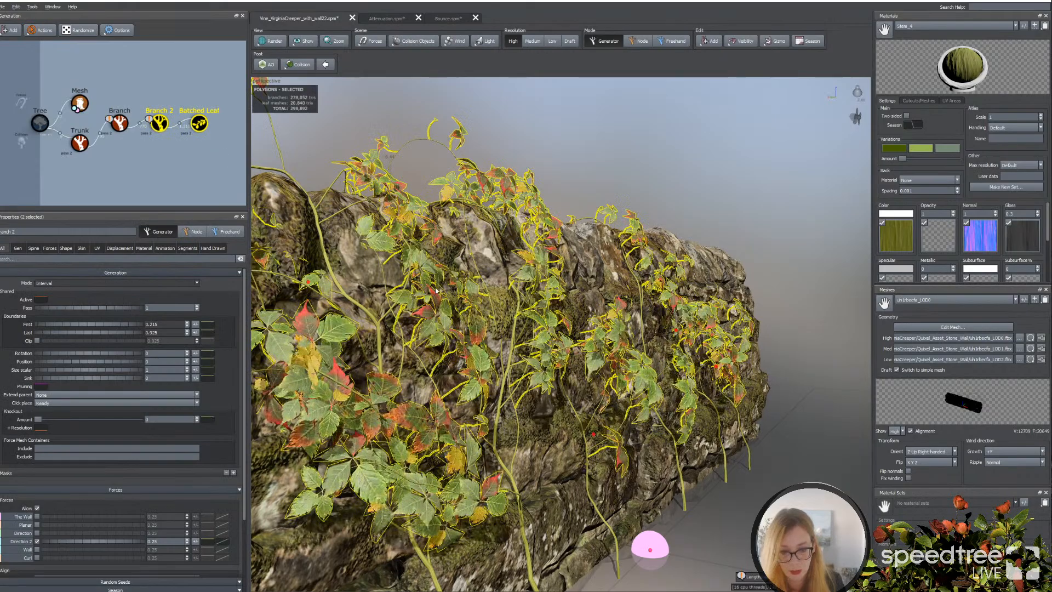
pyautogui.click(337, 194)
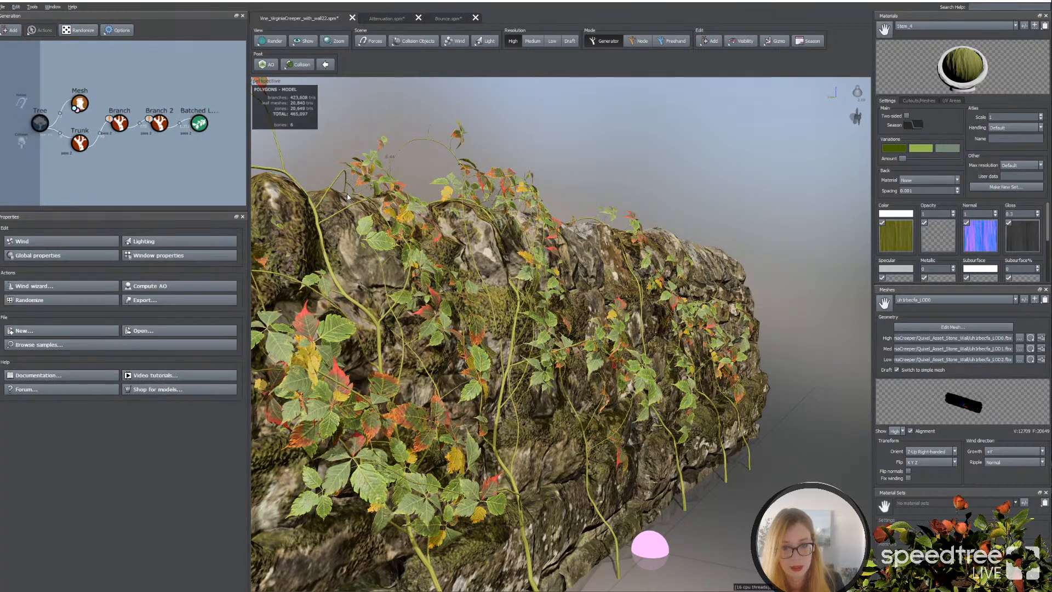
# Step: Examine how the leafy vine crawls over the stone wall, from the front and close to one branch
pyautogui.scroll(-3, 336, 194)
pyautogui.moveTo(336, 213); pyautogui.dragTo(412, 256)
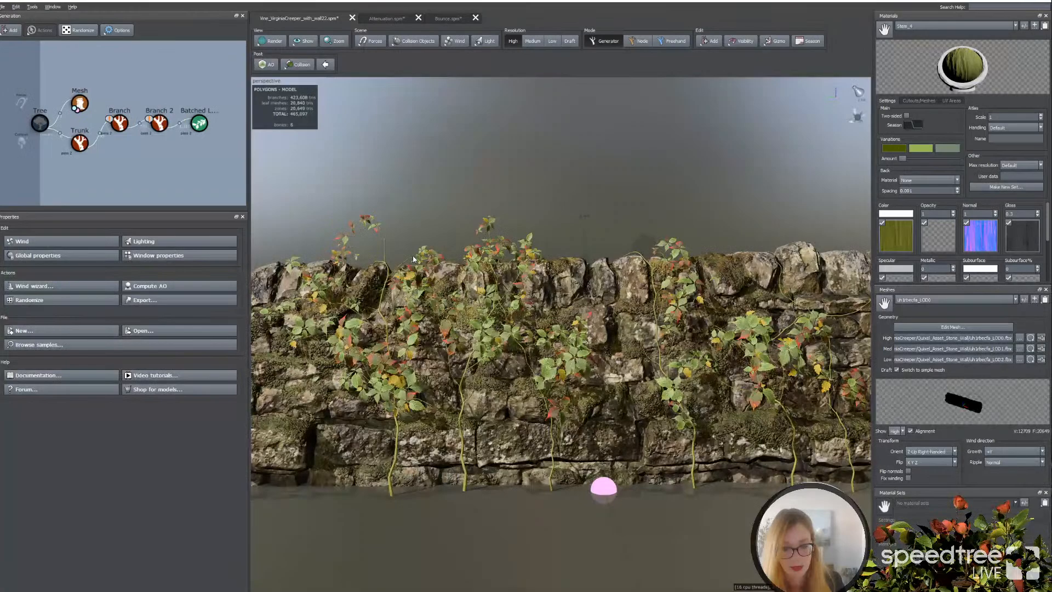
pyautogui.moveTo(412, 256); pyautogui.dragTo(573, 312)
pyautogui.scroll(4, 587, 388)
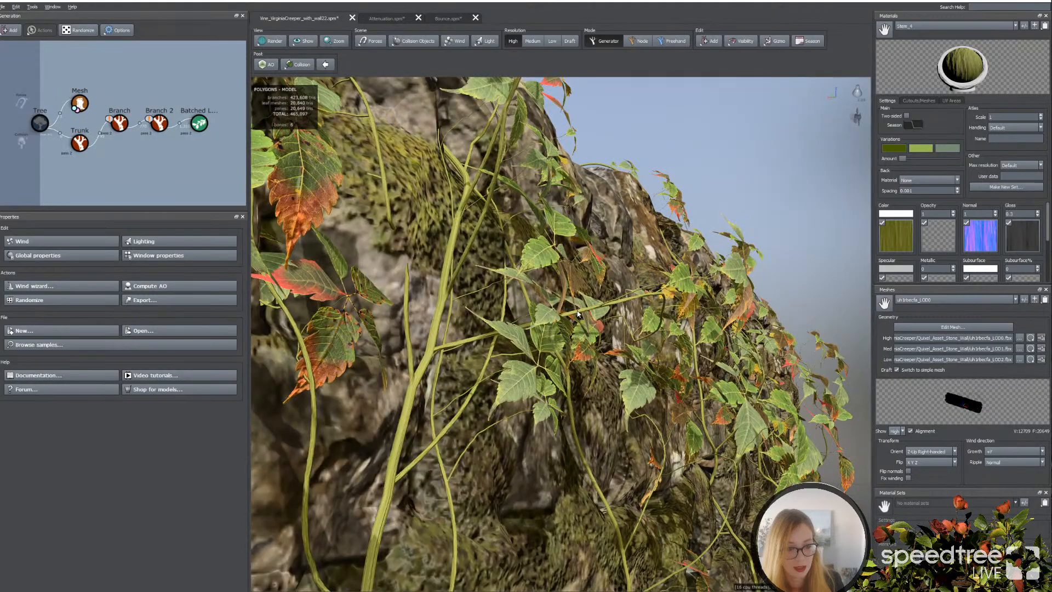
pyautogui.click(573, 311)
pyautogui.scroll(-3, 536, 347)
pyautogui.scroll(-1, 536, 347)
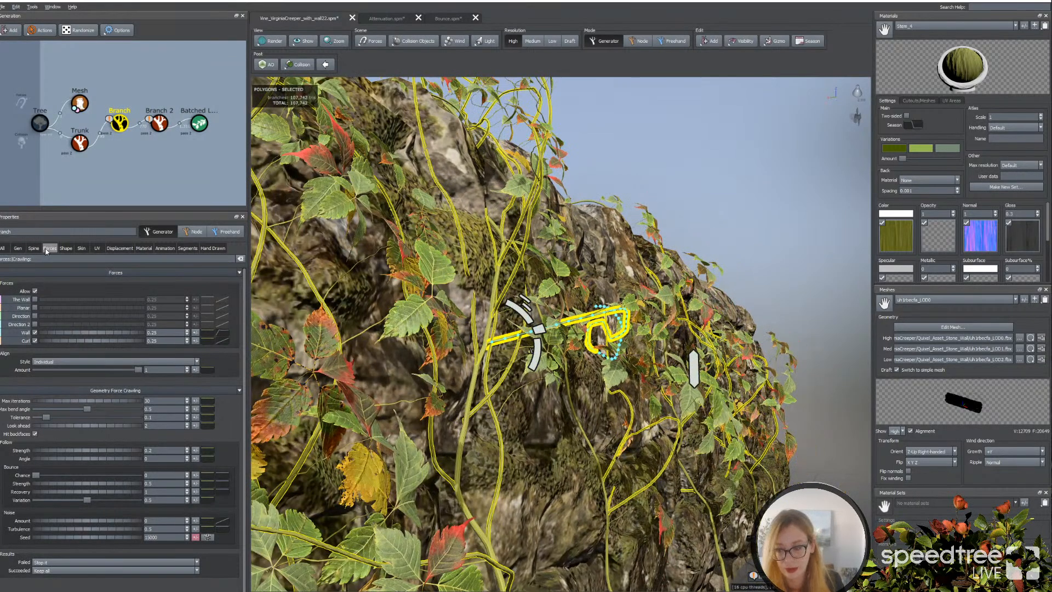
# Step: Set the Branch 2 generator's spine gravity to about 0.01 and clear the selection to review the vine
pyautogui.click(160, 123)
pyautogui.moveTo(497, 330); pyautogui.dragTo(489, 399)
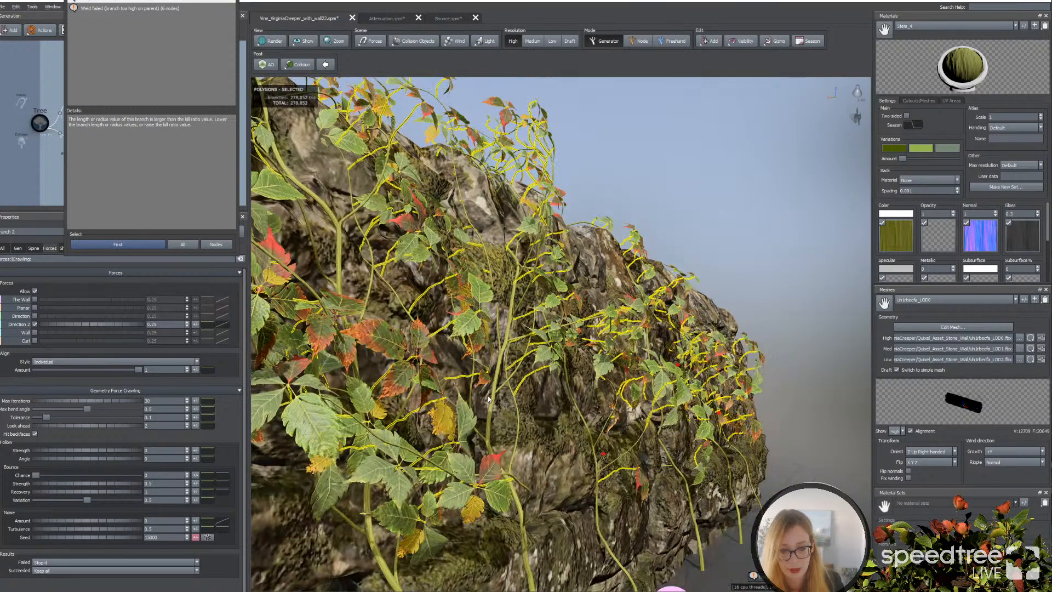
pyautogui.click(34, 248)
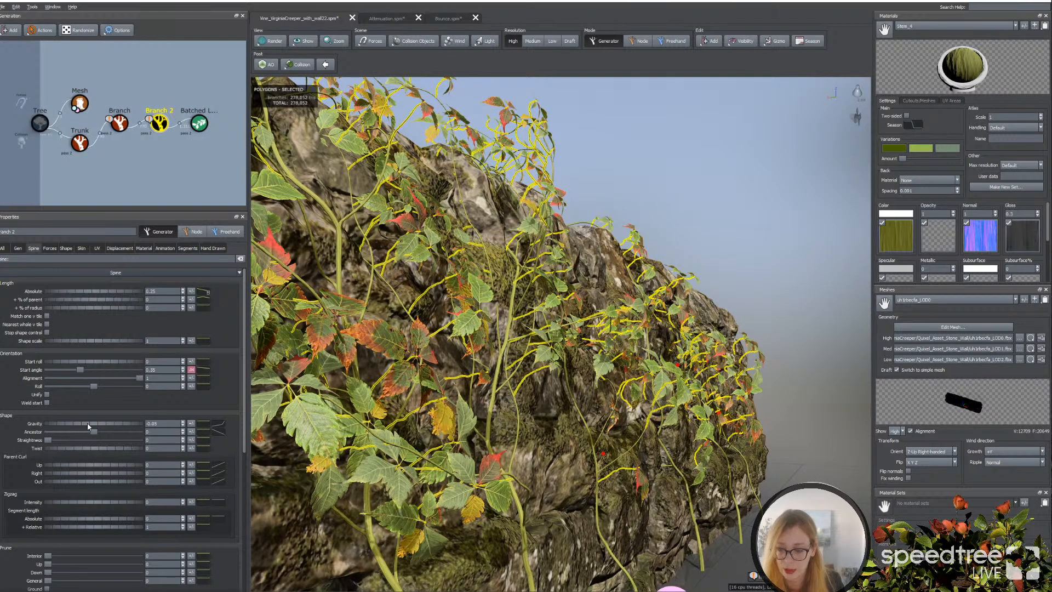
pyautogui.moveTo(88, 426); pyautogui.dragTo(88, 426)
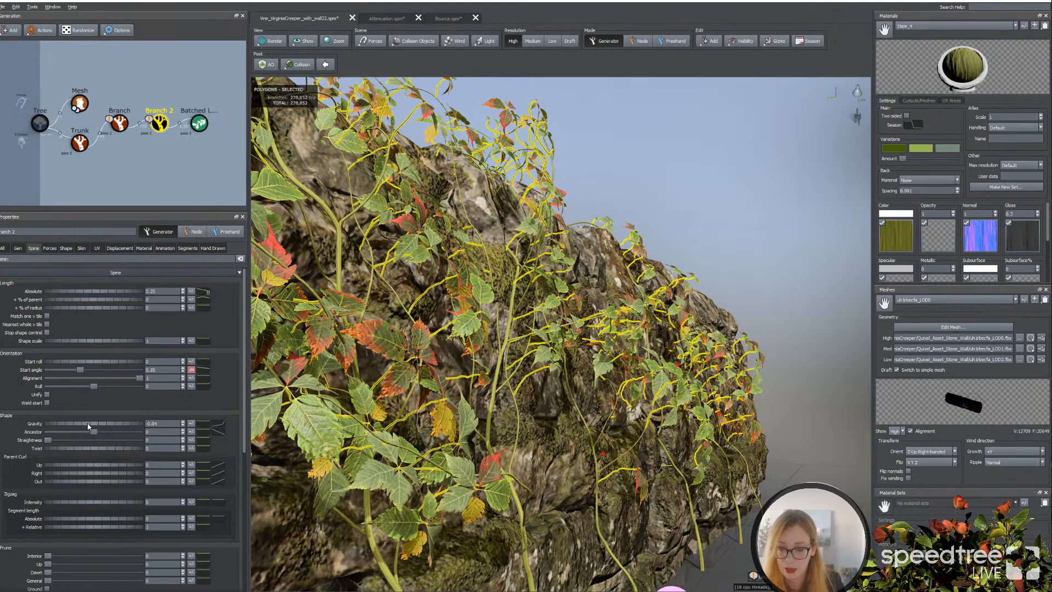
pyautogui.moveTo(88, 425); pyautogui.dragTo(83, 427)
pyautogui.scroll(-5, 353, 422)
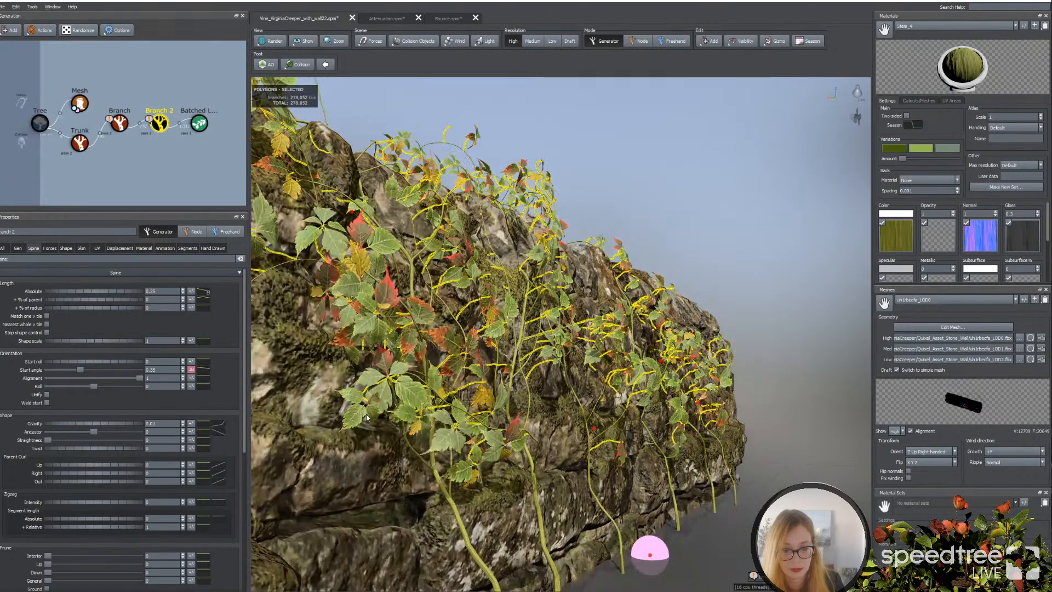
pyautogui.moveTo(354, 421); pyautogui.dragTo(253, 423)
pyautogui.click(591, 201)
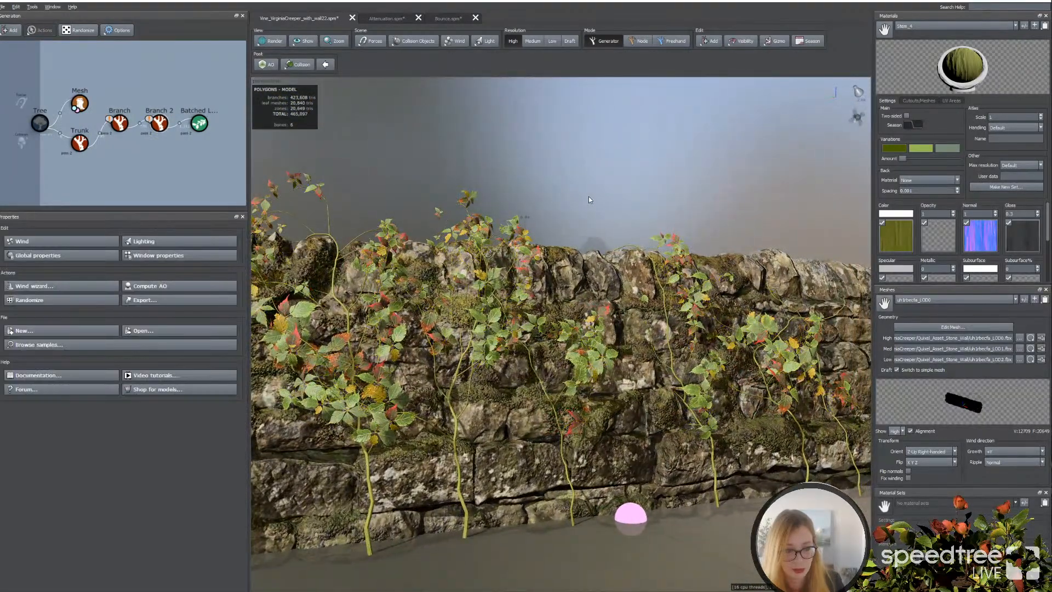
pyautogui.moveTo(589, 197); pyautogui.dragTo(603, 198)
pyautogui.moveTo(475, 379); pyautogui.dragTo(554, 360, button='middle')
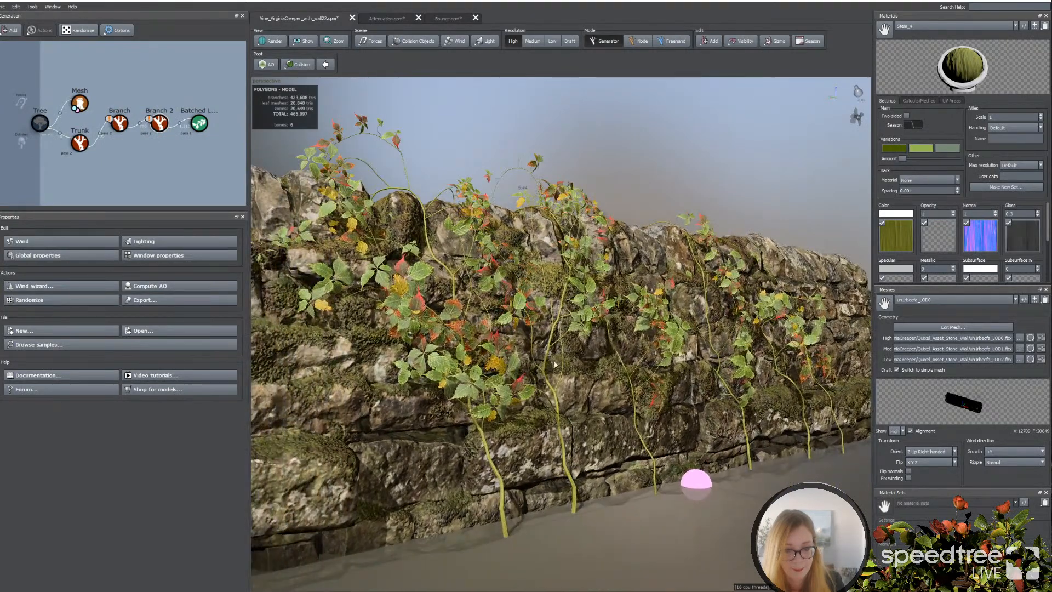
# Step: Examine the Branch generator's generation settings and where its branches start along the trunks, then clear the selection
pyautogui.moveTo(554, 360)
pyautogui.mouseDown()
pyautogui.moveTo(505, 371)
pyautogui.moveTo(575, 361)
pyautogui.moveTo(569, 372)
pyautogui.mouseUp()
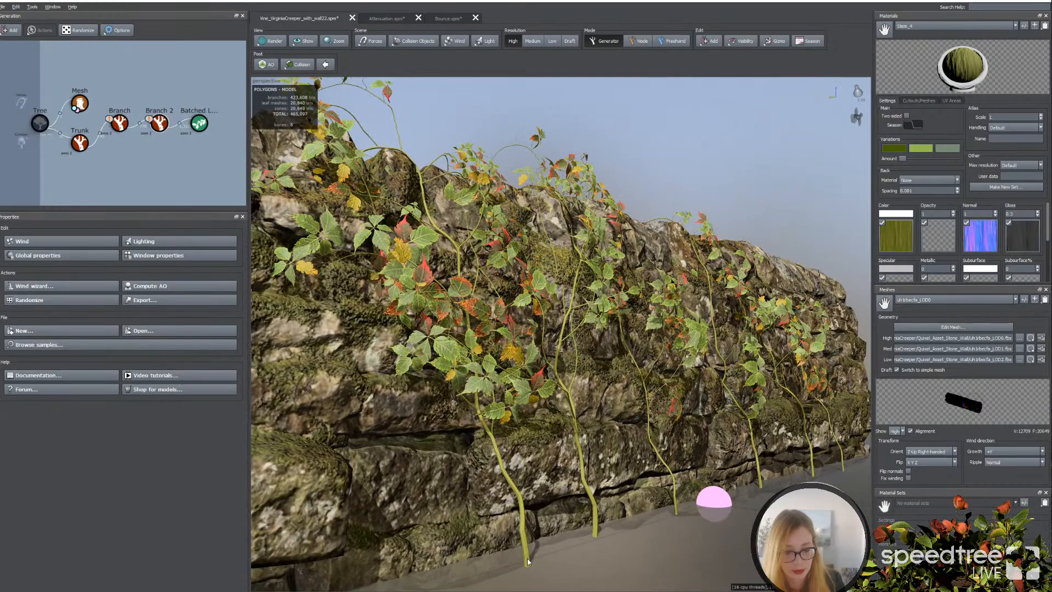
pyautogui.click(491, 429)
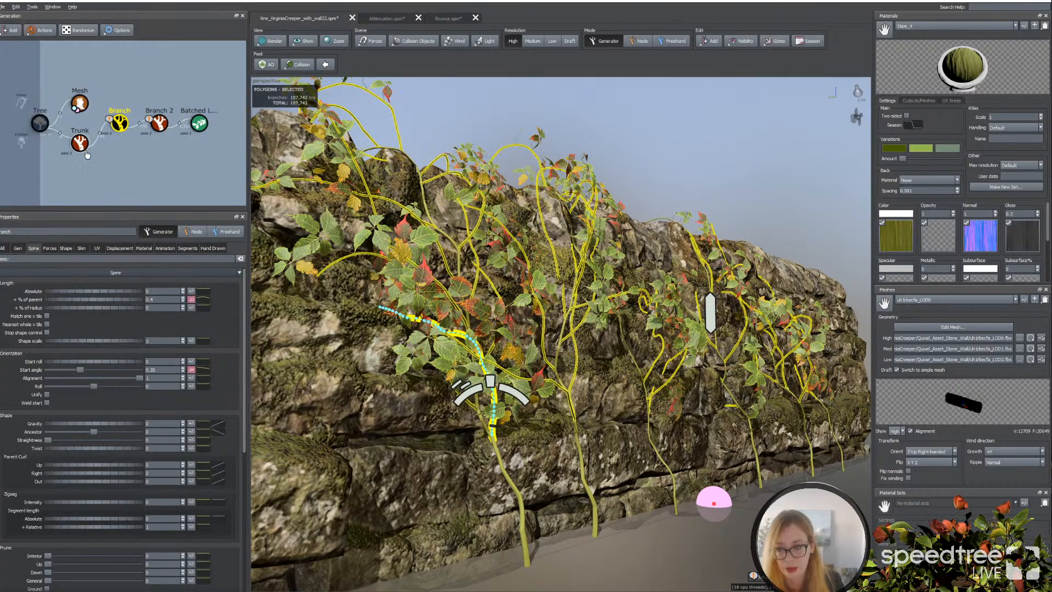
pyautogui.click(17, 249)
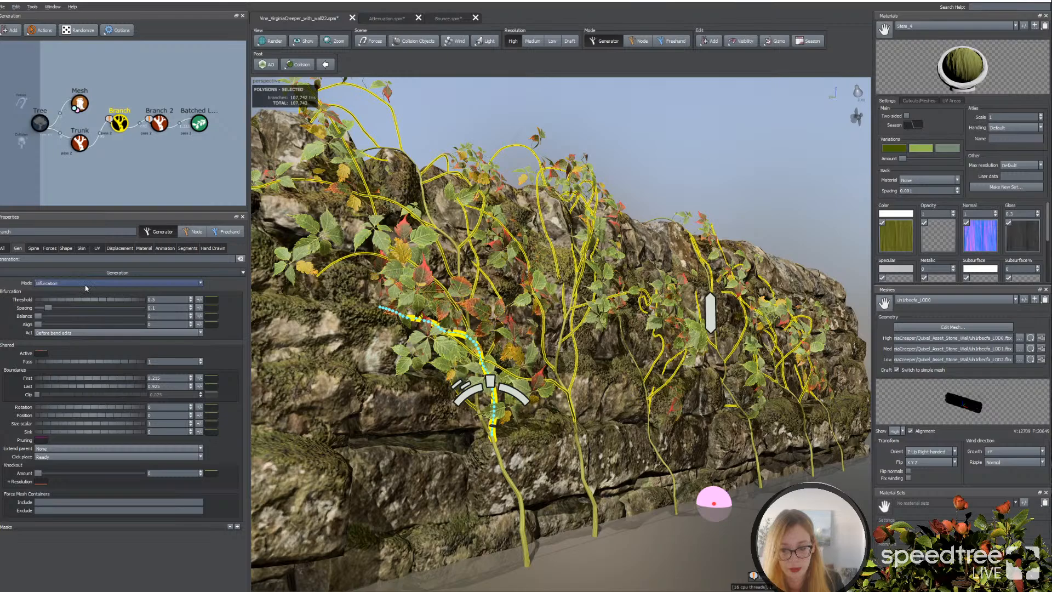
pyautogui.moveTo(575, 315); pyautogui.dragTo(521, 318)
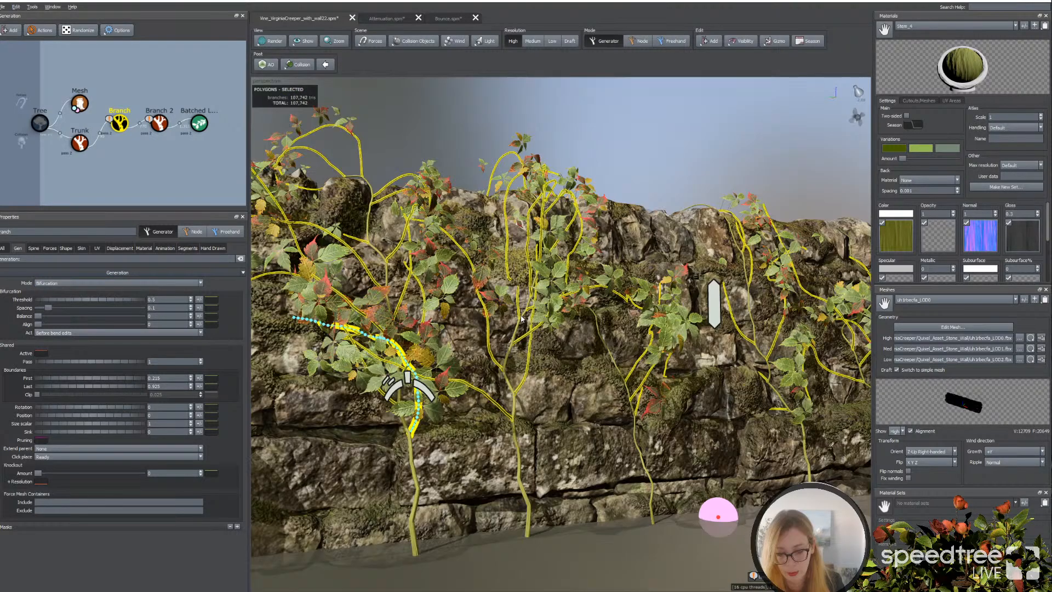
pyautogui.click(146, 182)
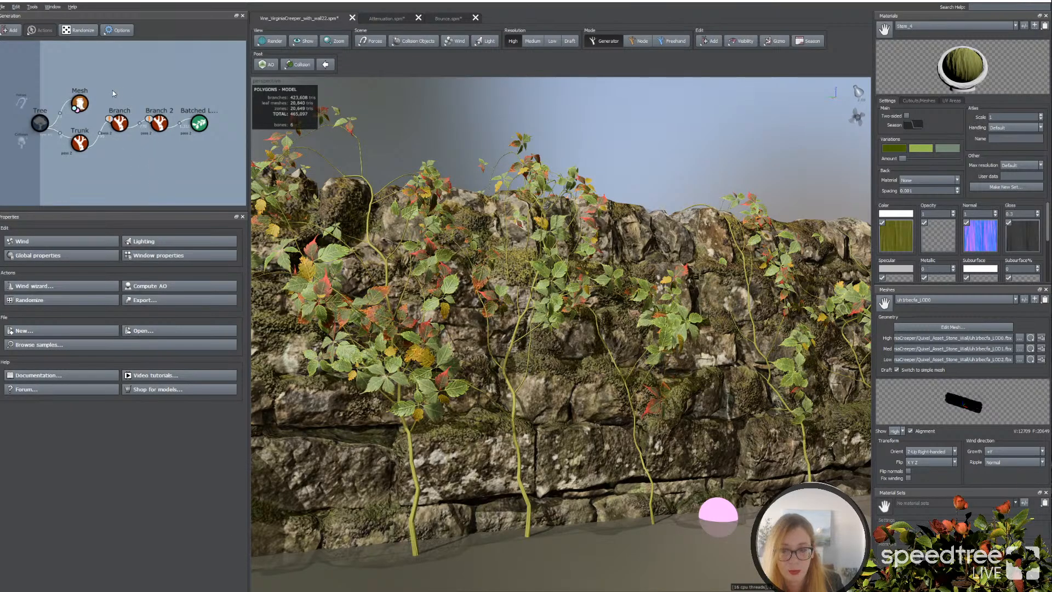
# Step: Duplicate the Branch, Branch 2 and Batched Leaf generators and attach the copied chain to the Trunk
pyautogui.moveTo(111, 89); pyautogui.dragTo(211, 141)
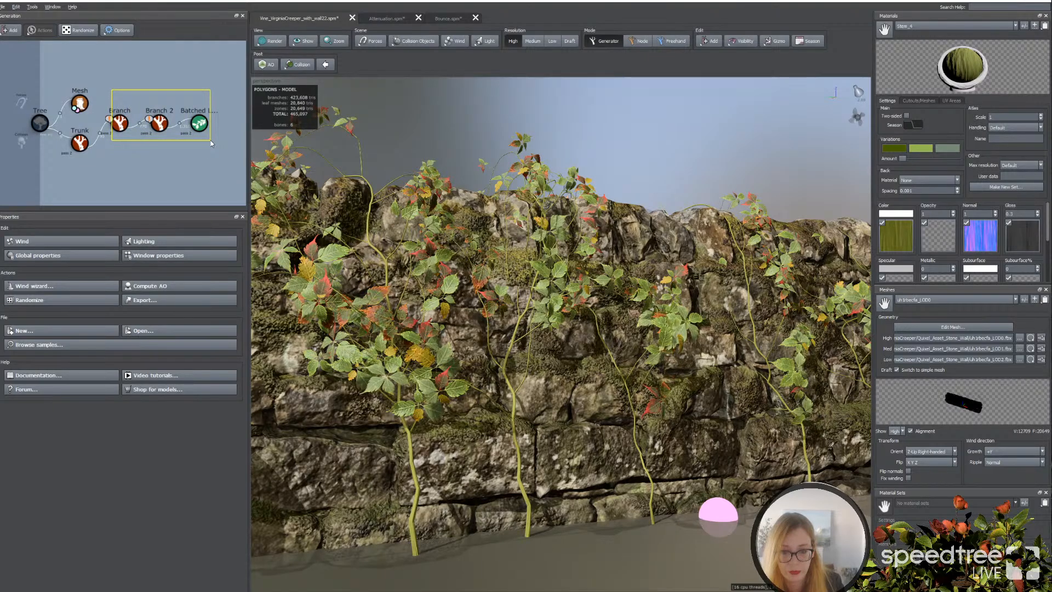
pyautogui.moveTo(211, 140); pyautogui.dragTo(210, 140)
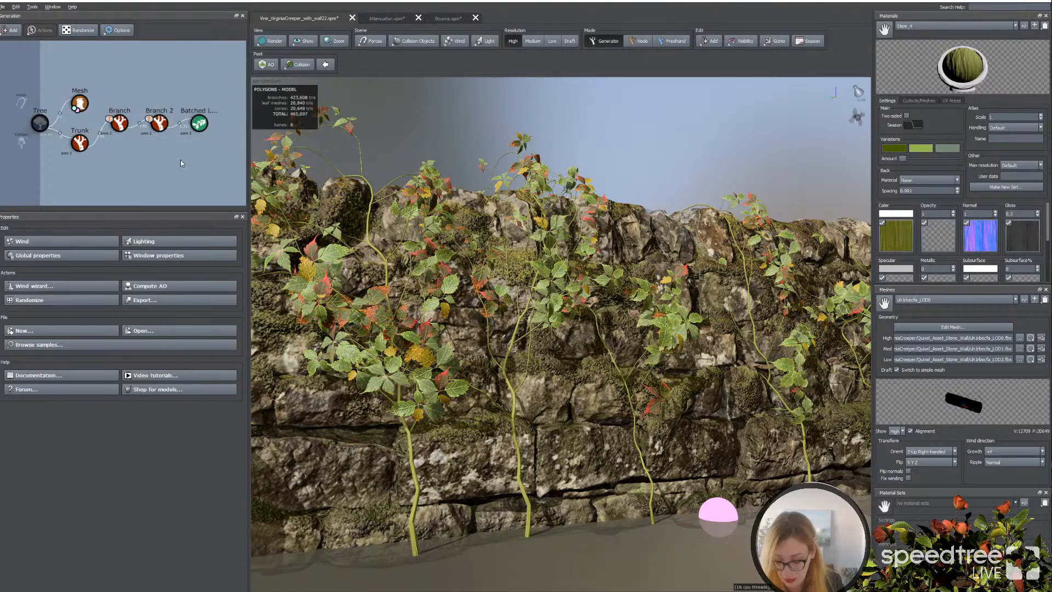
pyautogui.hotkey('ctrl', 'd')
pyautogui.moveTo(120, 145); pyautogui.dragTo(82, 144)
pyautogui.click(133, 169)
# Step: Lower the duplicated Branch generator's first boundary to about -0.085, reduce its last boundary, and switch its generation mode to Interval
pyautogui.click(119, 144)
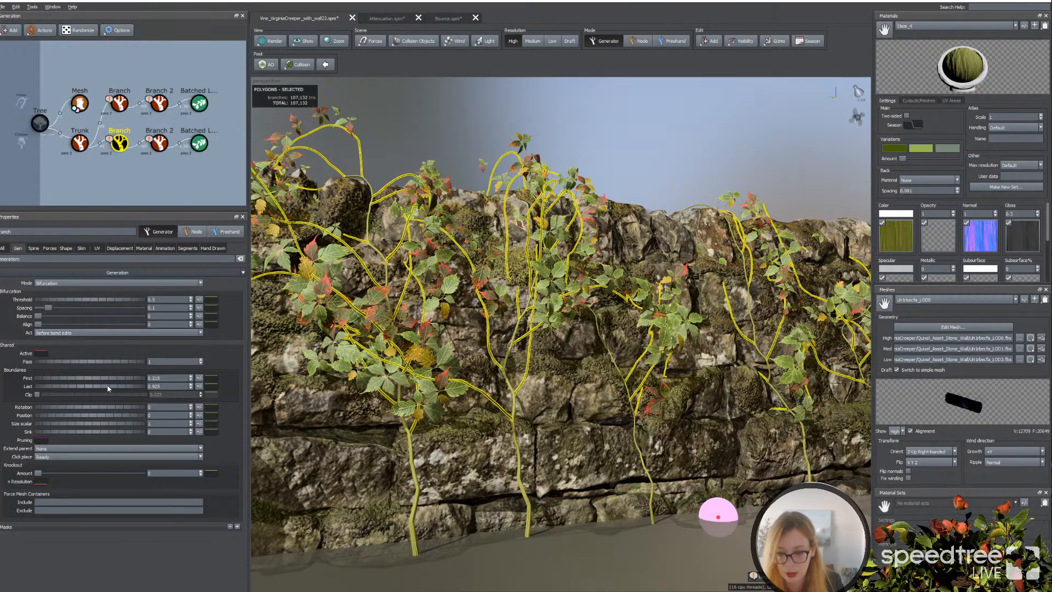
pyautogui.moveTo(108, 388)
pyautogui.mouseDown()
pyautogui.moveTo(84, 388)
pyautogui.moveTo(95, 380)
pyautogui.mouseUp()
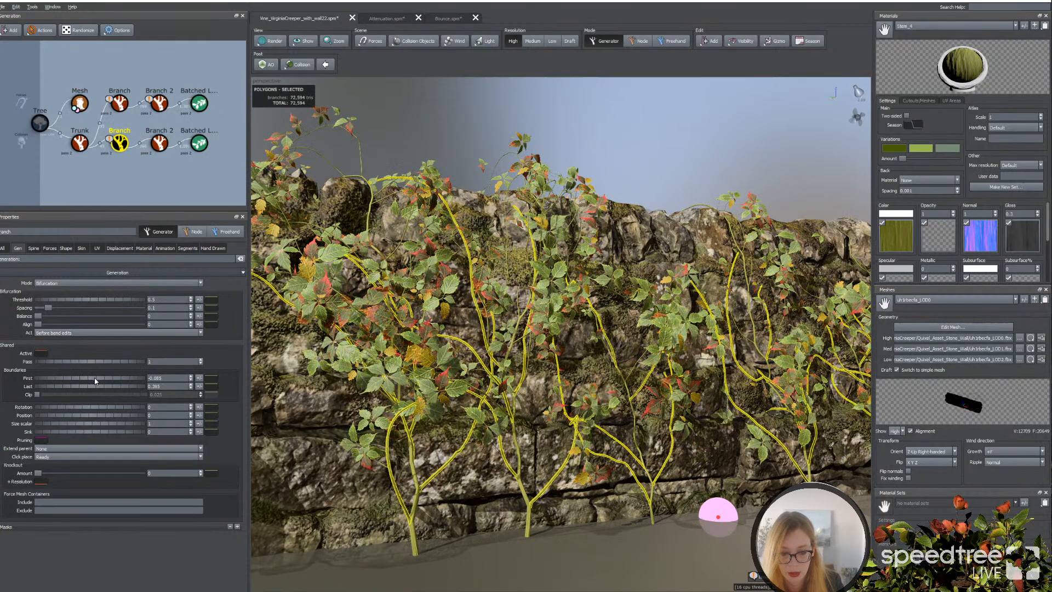
pyautogui.click(49, 283)
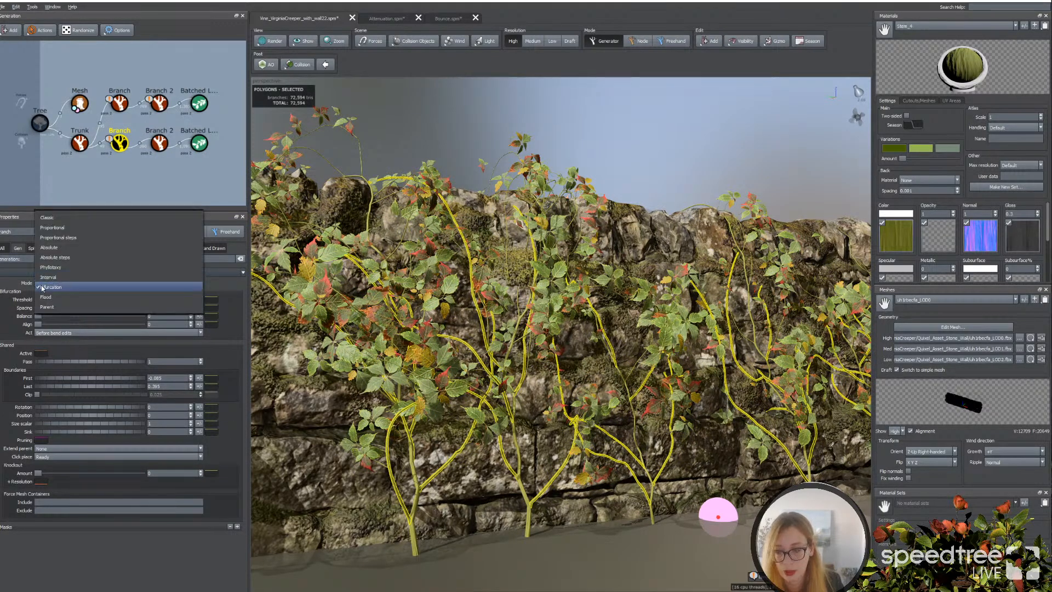
pyautogui.click(45, 283)
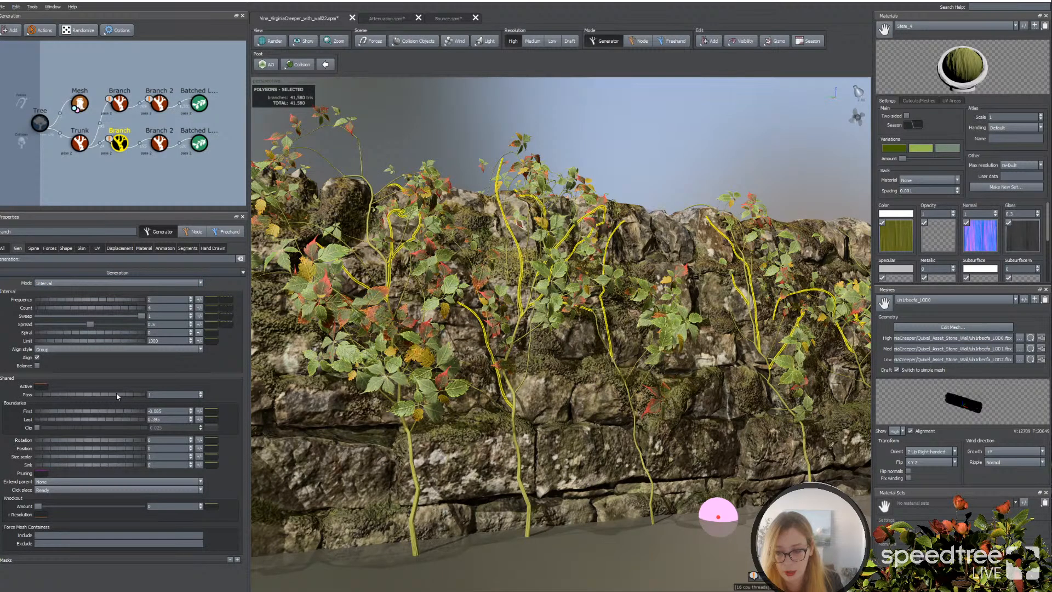
# Step: Set the duplicated Branch generator's spine start angle to 0.374 and review the new branches with nothing selected
pyautogui.click(34, 248)
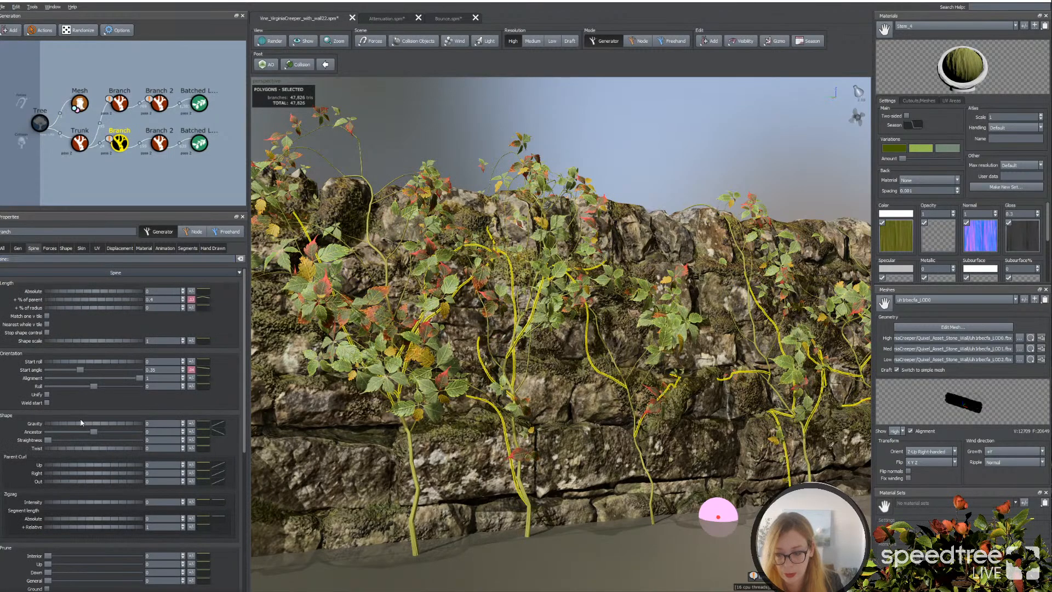
pyautogui.moveTo(77, 370)
pyautogui.mouseDown()
pyautogui.moveTo(103, 371)
pyautogui.moveTo(82, 371)
pyautogui.mouseUp()
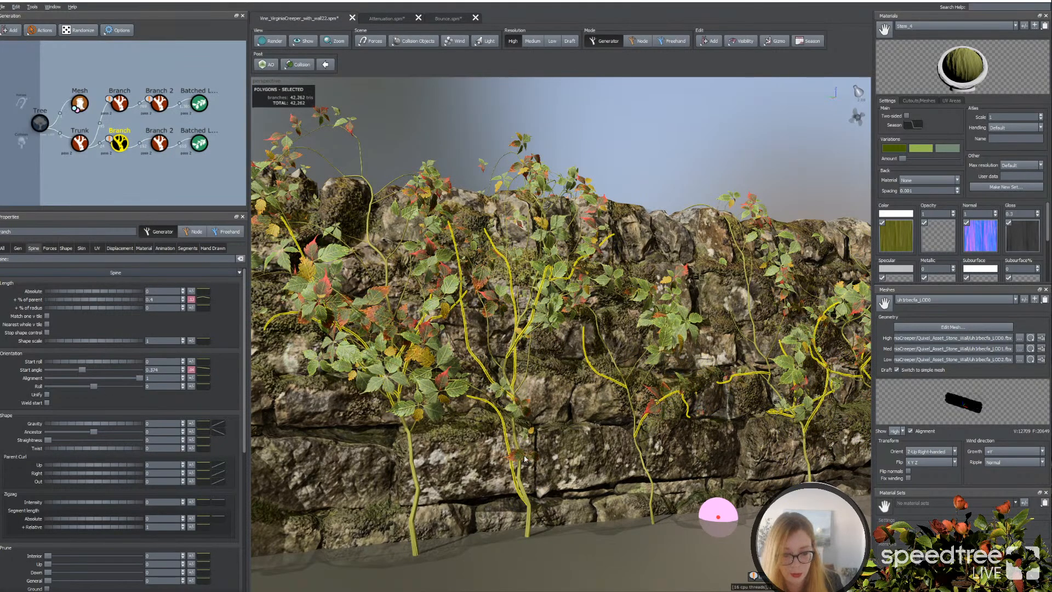
pyautogui.moveTo(518, 530)
pyautogui.mouseDown()
pyautogui.moveTo(561, 530)
pyautogui.moveTo(503, 532)
pyautogui.mouseUp()
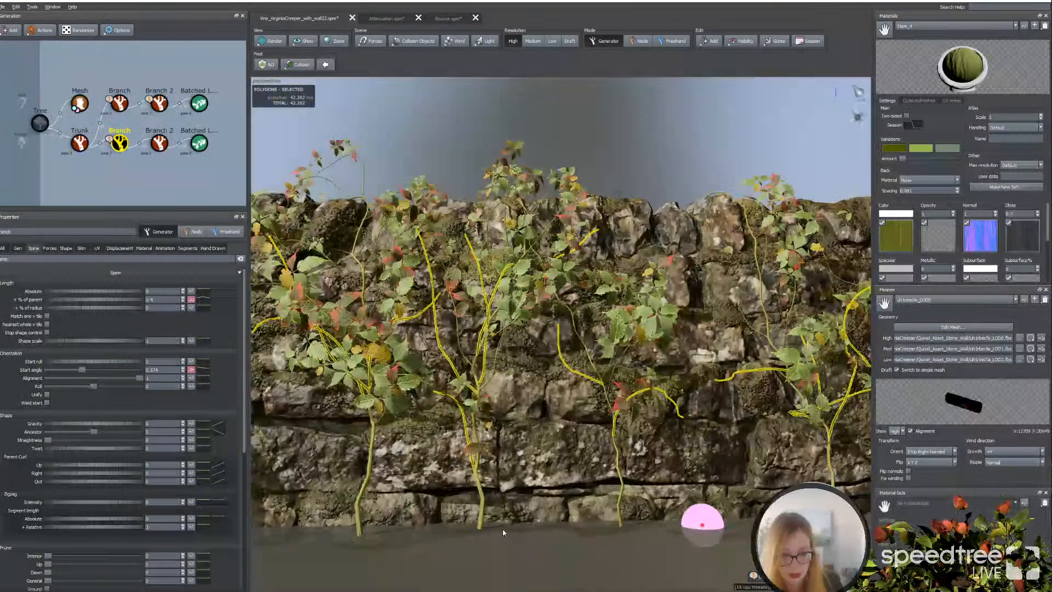
pyautogui.moveTo(503, 532); pyautogui.dragTo(534, 531)
pyautogui.click(399, 416)
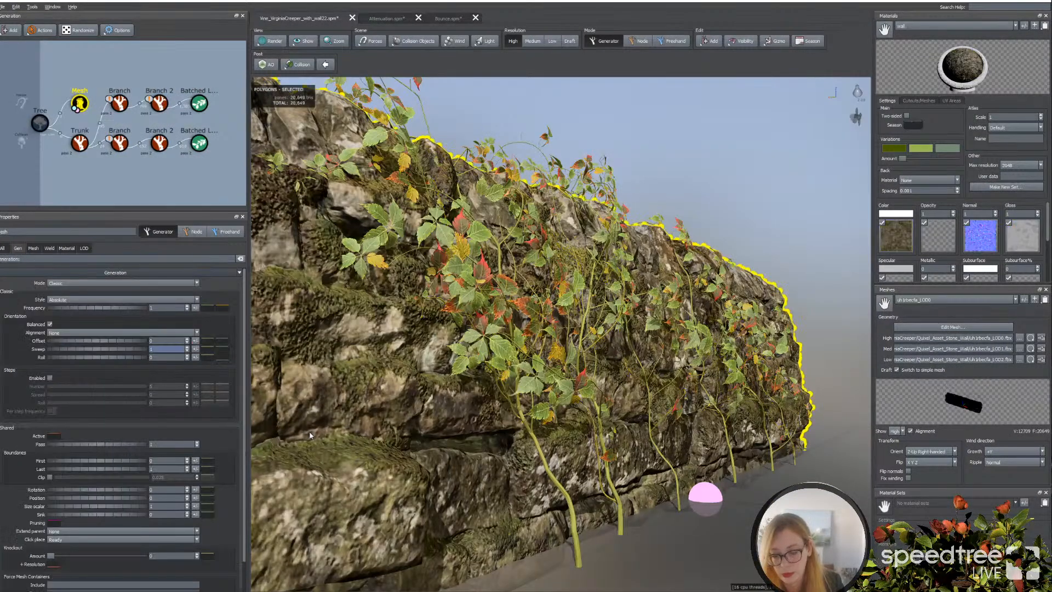
pyautogui.moveTo(745, 566); pyautogui.dragTo(608, 570)
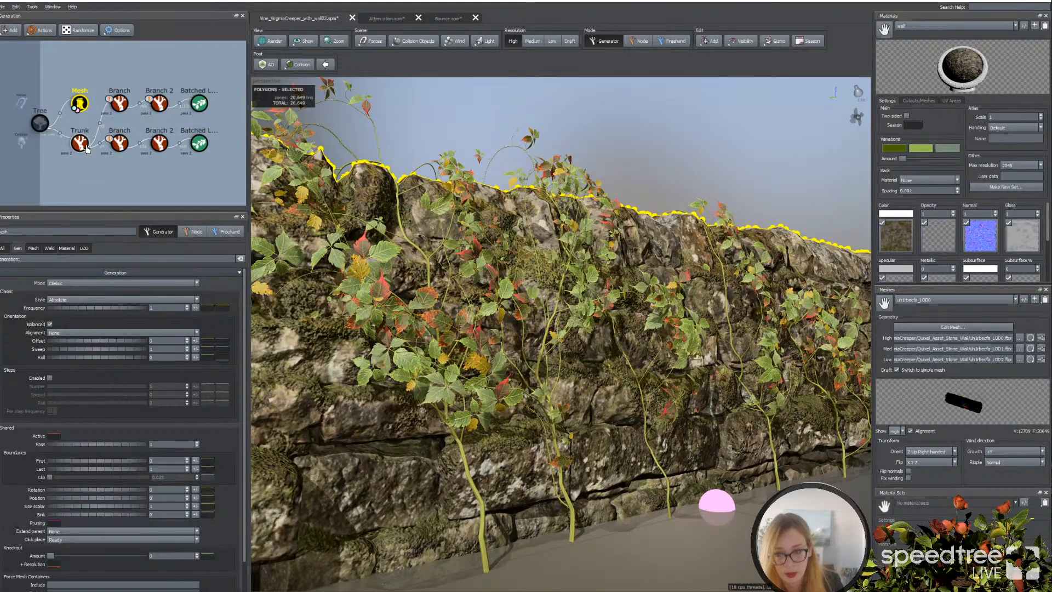
pyautogui.click(110, 142)
pyautogui.press('Escape')
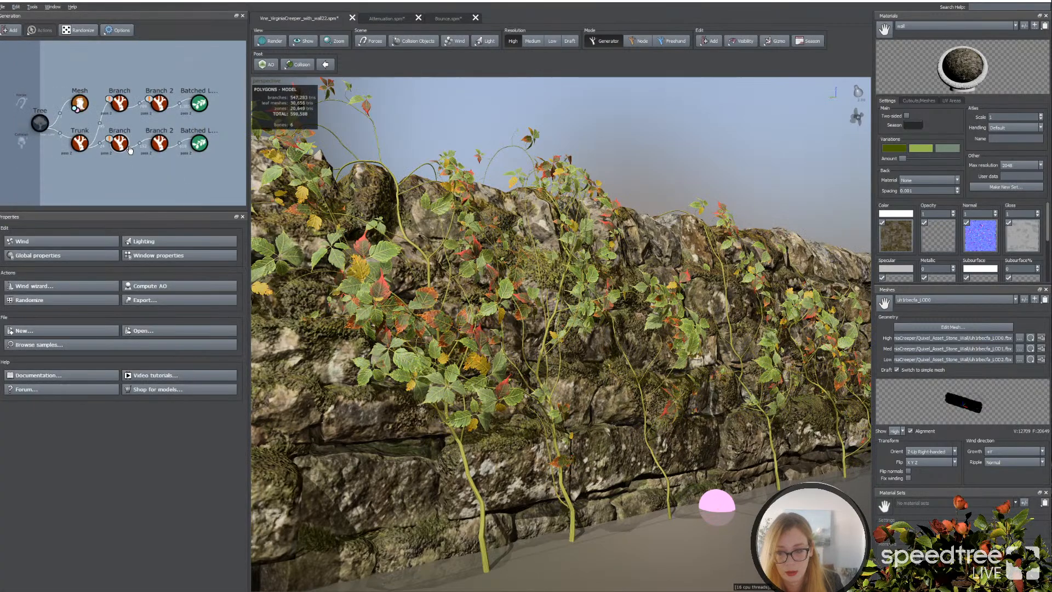
# Step: Reshape the duplicated Branch generator's interval frequency profile, raise its frequency and set its count to 2 for more growth near the trunk bases
pyautogui.click(115, 145)
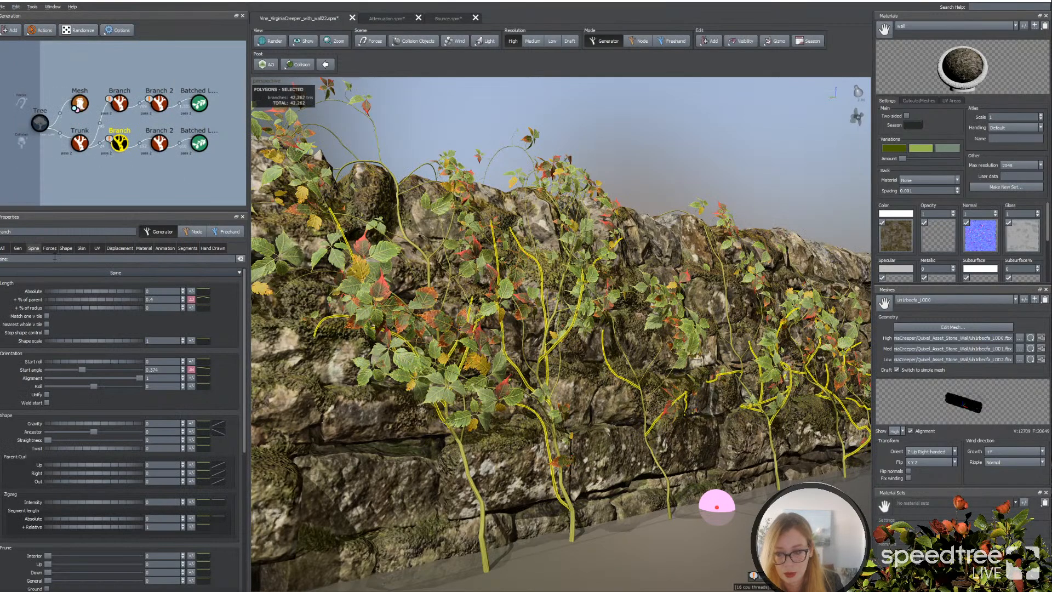
pyautogui.click(17, 248)
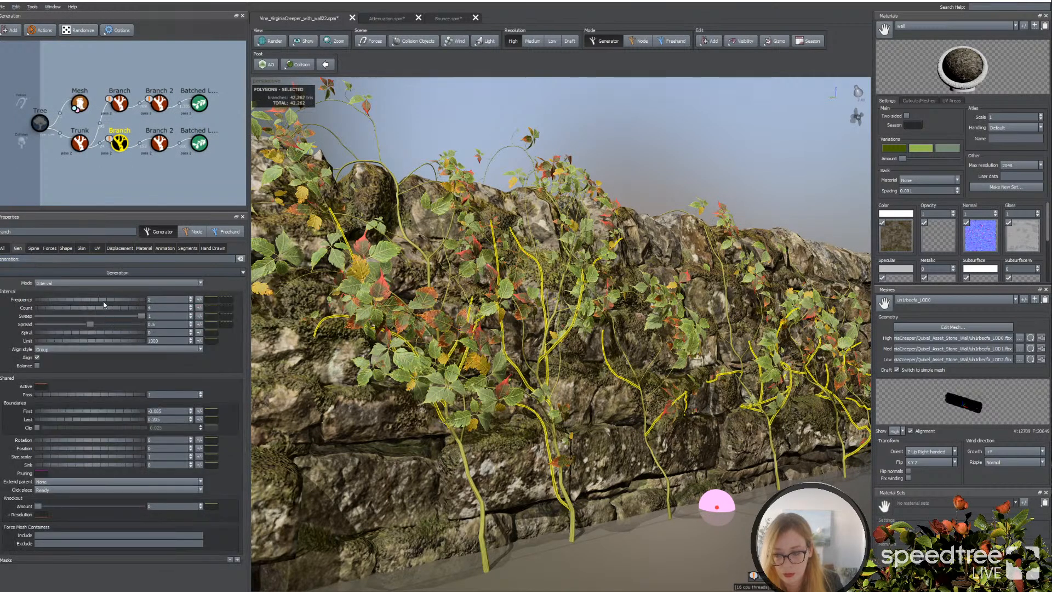
pyautogui.click(227, 303)
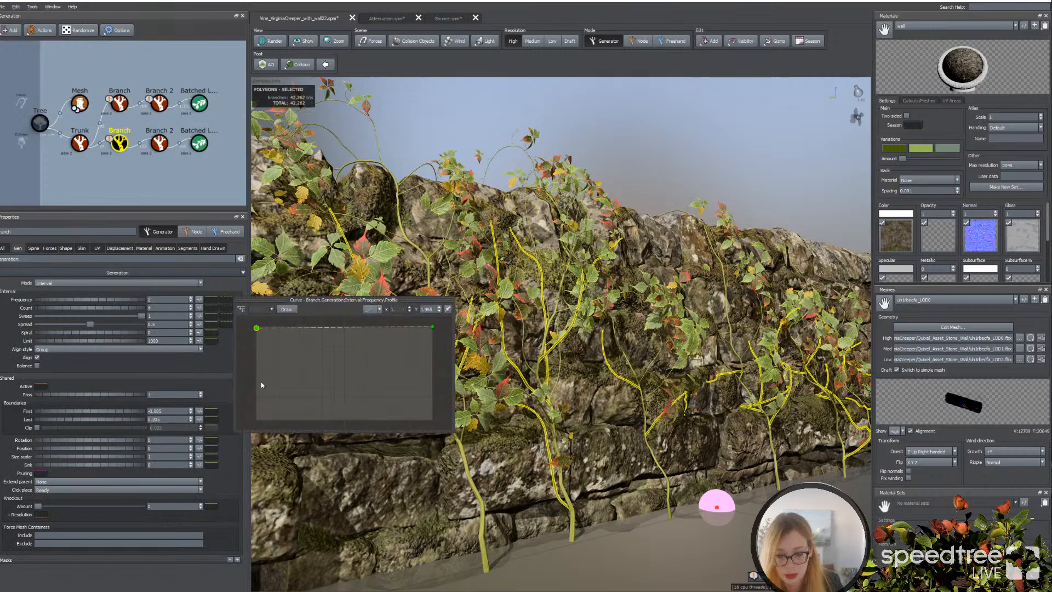
pyautogui.moveTo(256, 328); pyautogui.dragTo(273, 408)
pyautogui.hotkey('ctrl', 'z')
pyautogui.hotkey('ctrl', 'z')
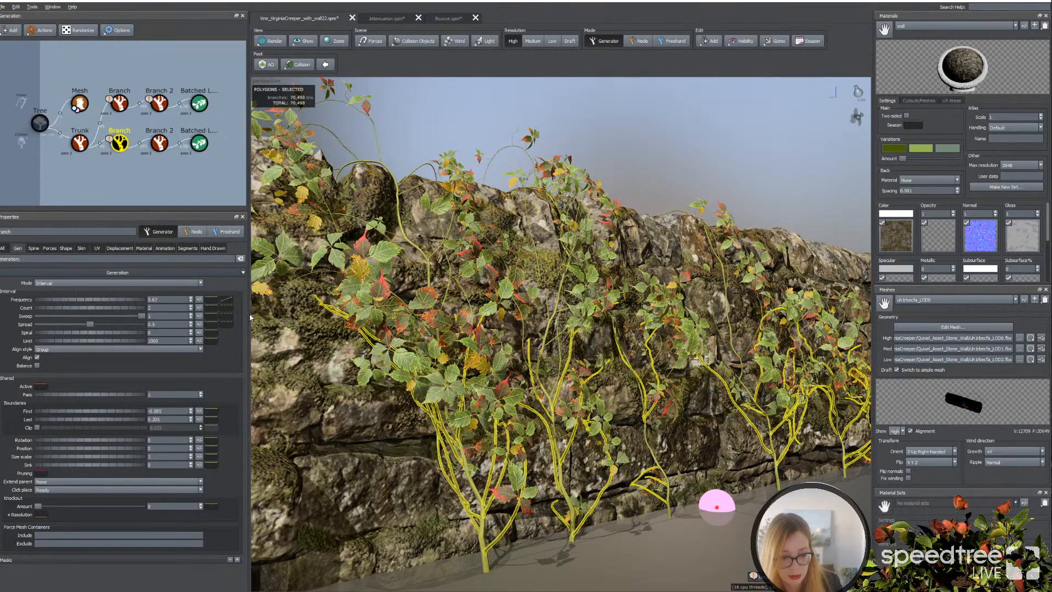
pyautogui.hotkey('ctrl', 'z')
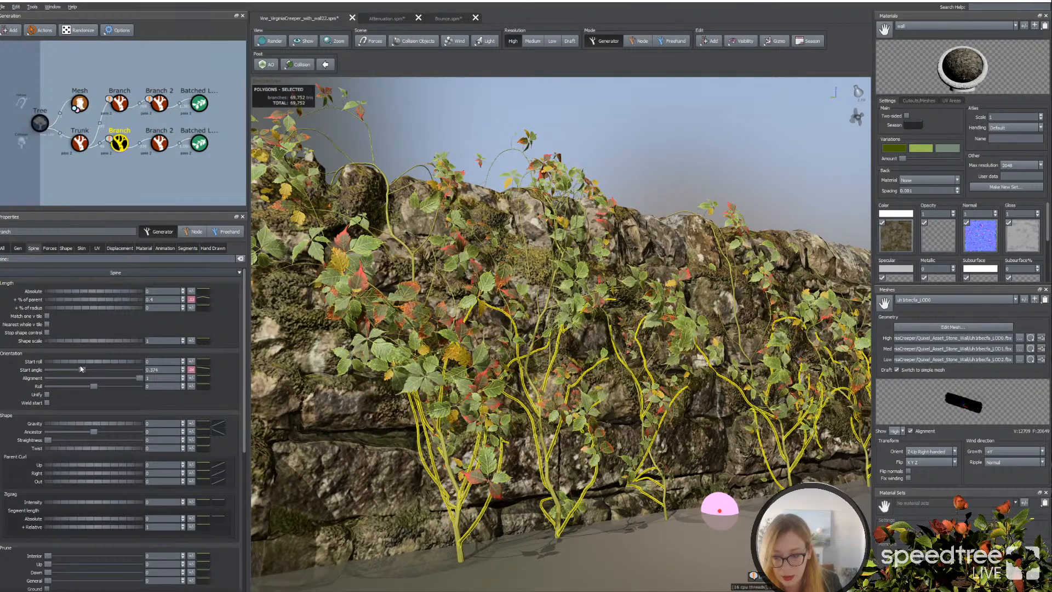
# Step: Widen the duplicated Branch generator's spine start angle to about 0.52 so the low branches spread outward along the wall
pyautogui.moveTo(81, 369); pyautogui.dragTo(94, 370)
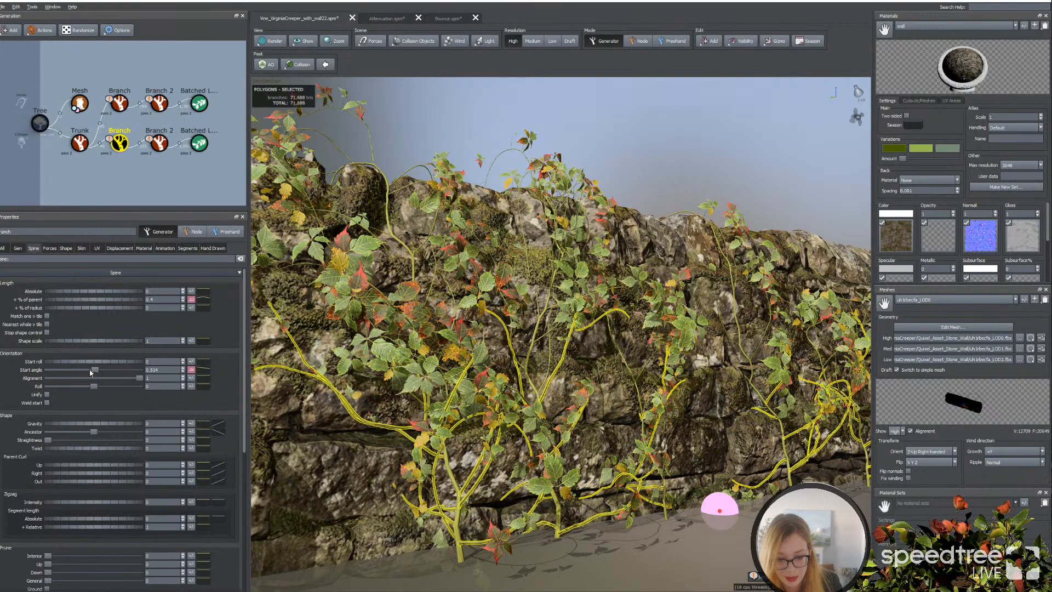
pyautogui.scroll(-3, 446, 431)
pyautogui.moveTo(466, 427); pyautogui.dragTo(448, 454)
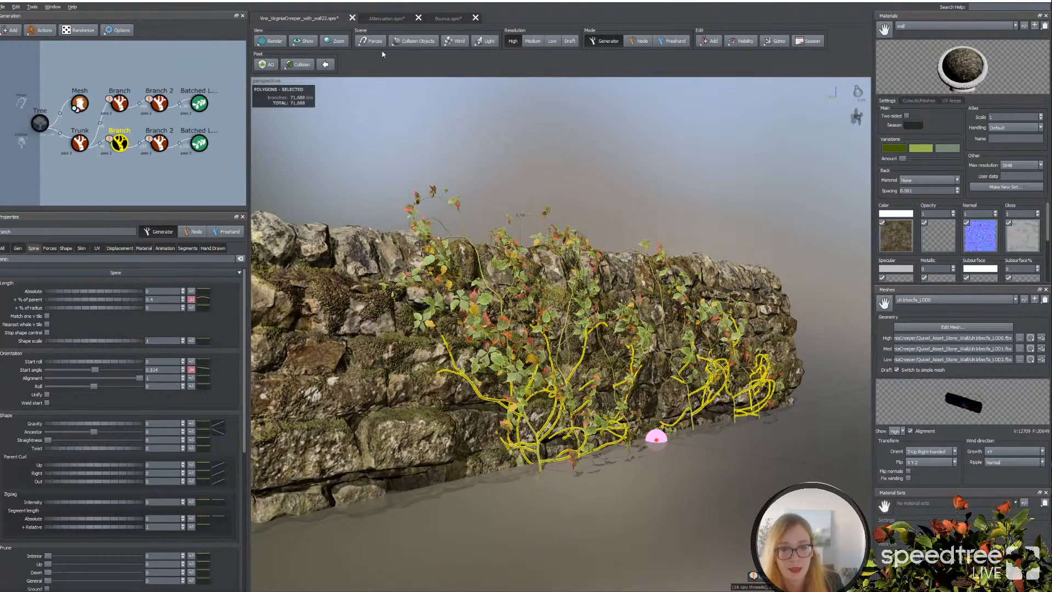
# Step: Select the Direction force and turn its arrow to point the opposite way along the wall
pyautogui.click(370, 40)
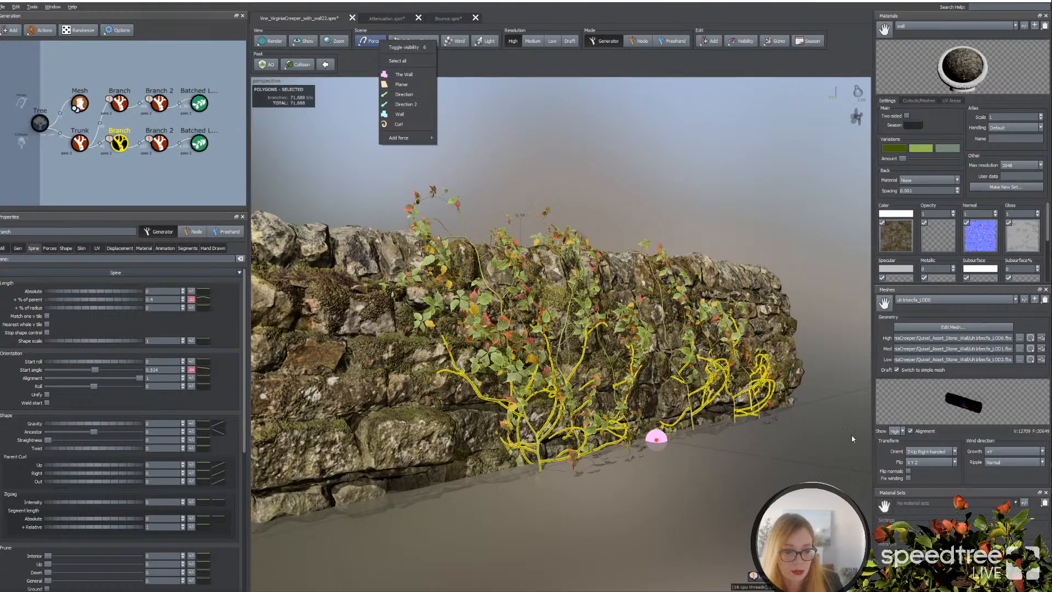
pyautogui.click(404, 94)
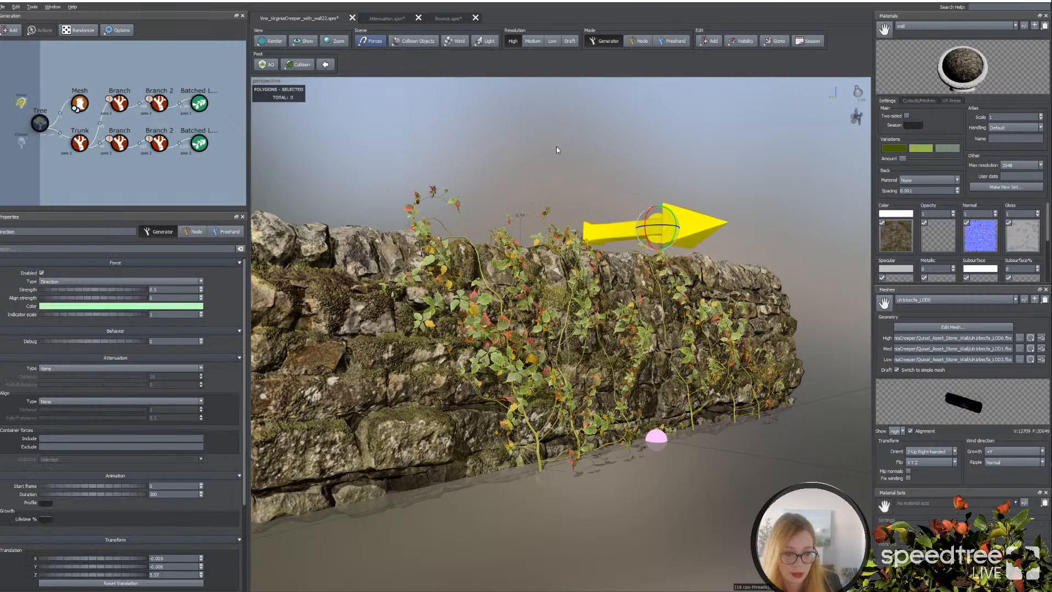
pyautogui.moveTo(673, 226); pyautogui.dragTo(646, 345)
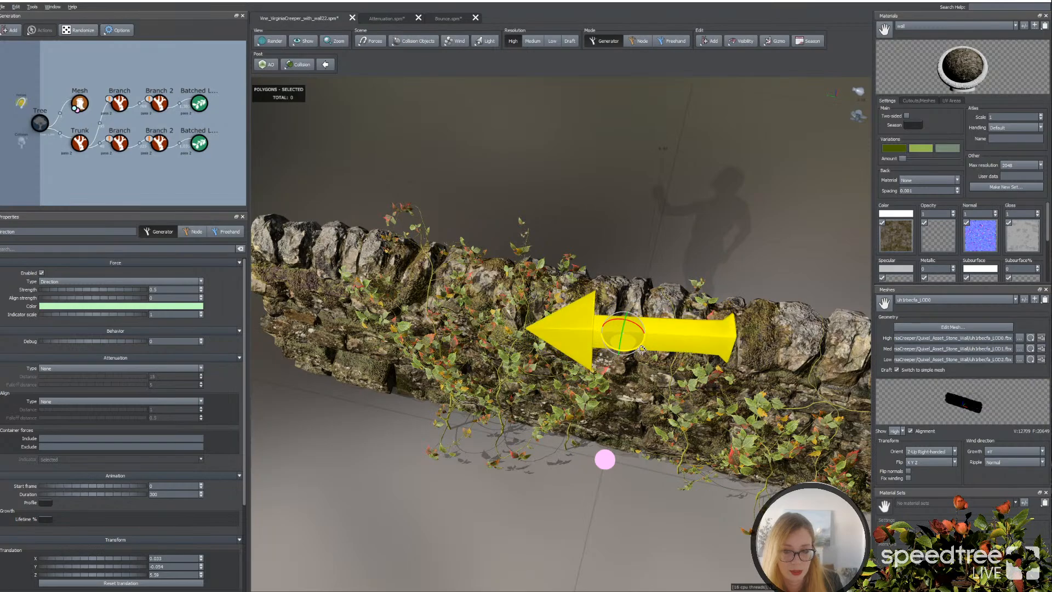
# Step: Apply the Direction force to the duplicated Branch generator at a strength of 0.25, then clear the selection and review the vine
pyautogui.click(113, 140)
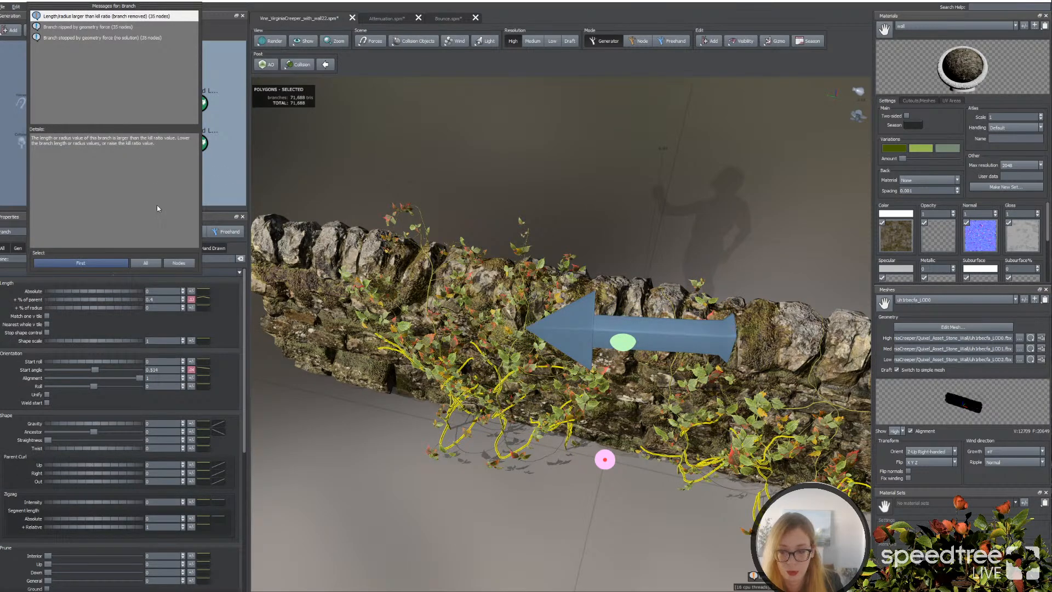
pyautogui.click(5, 189)
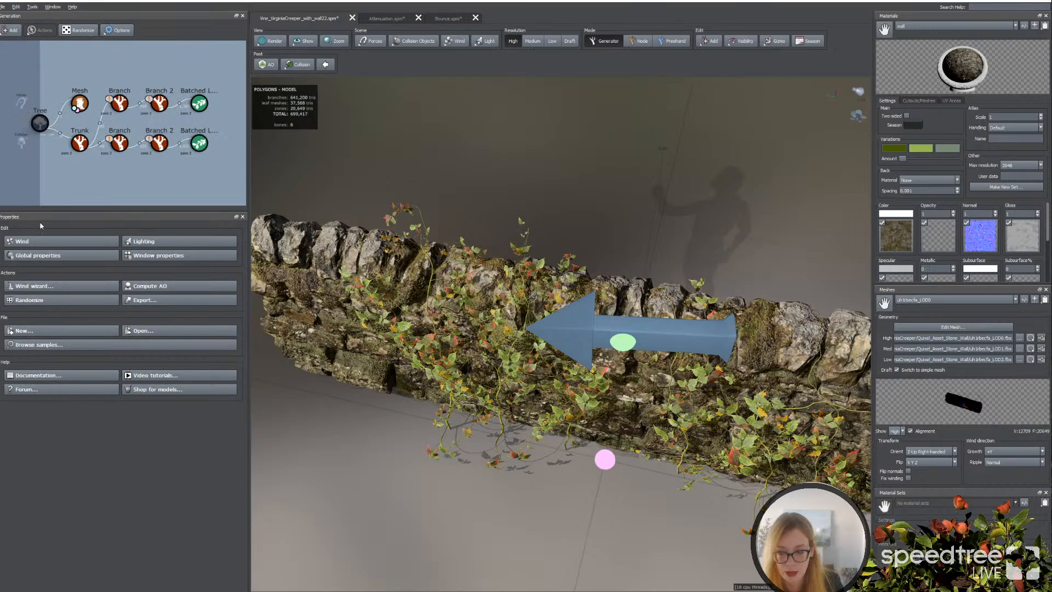
pyautogui.hotkey('ctrl', 'z')
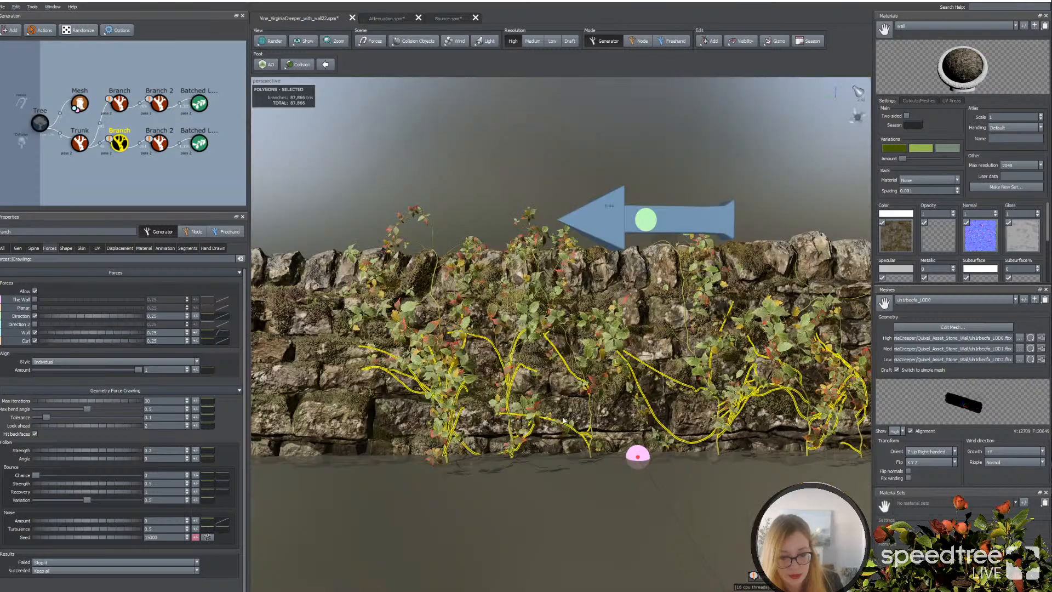
pyautogui.click(143, 166)
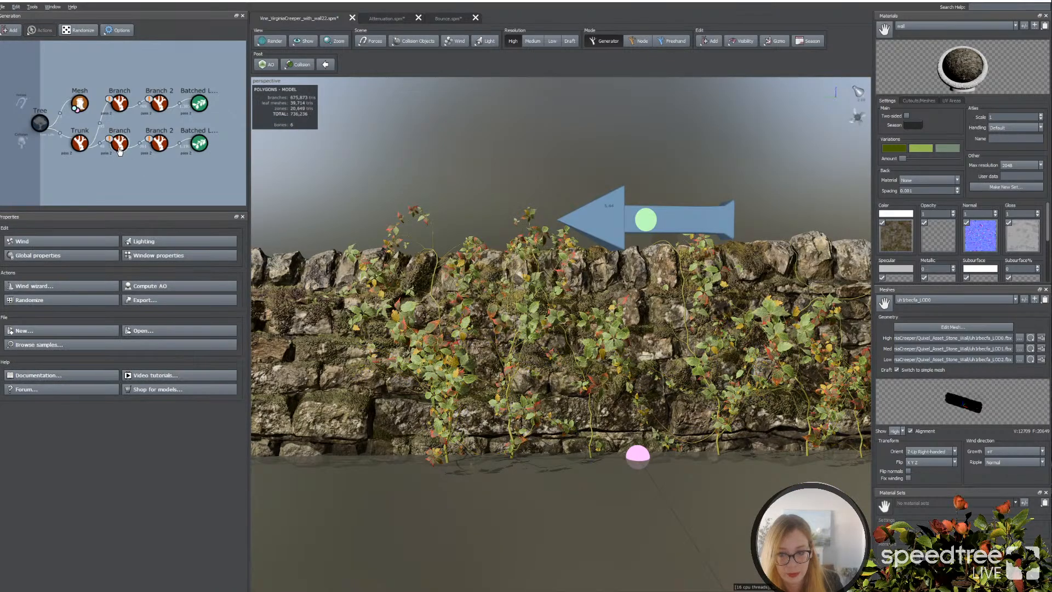
pyautogui.click(119, 142)
pyautogui.moveTo(552, 500); pyautogui.dragTo(505, 471)
pyautogui.click(563, 502)
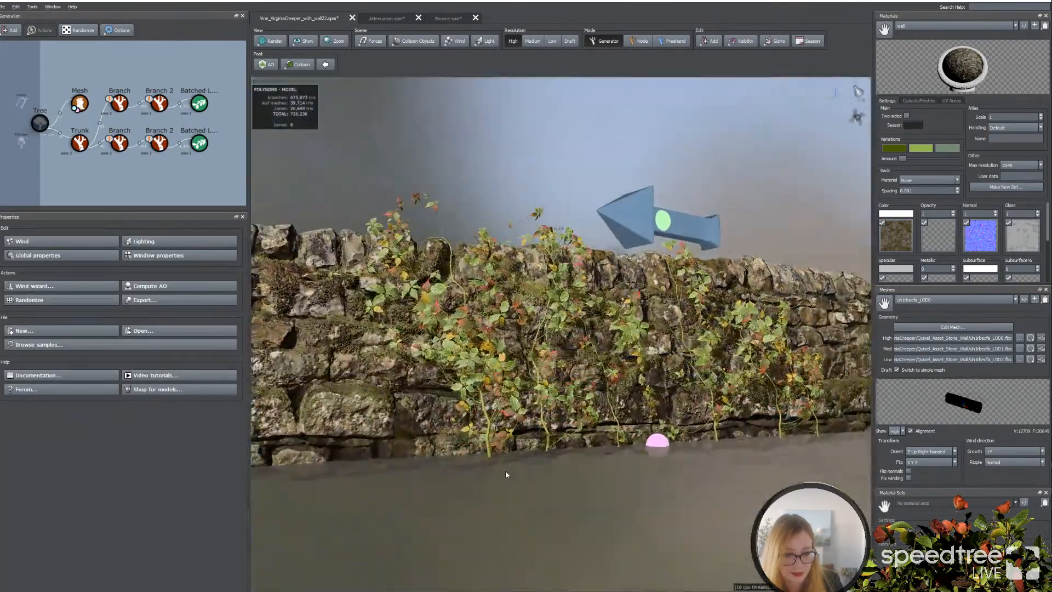
pyautogui.scroll(2, 444, 401)
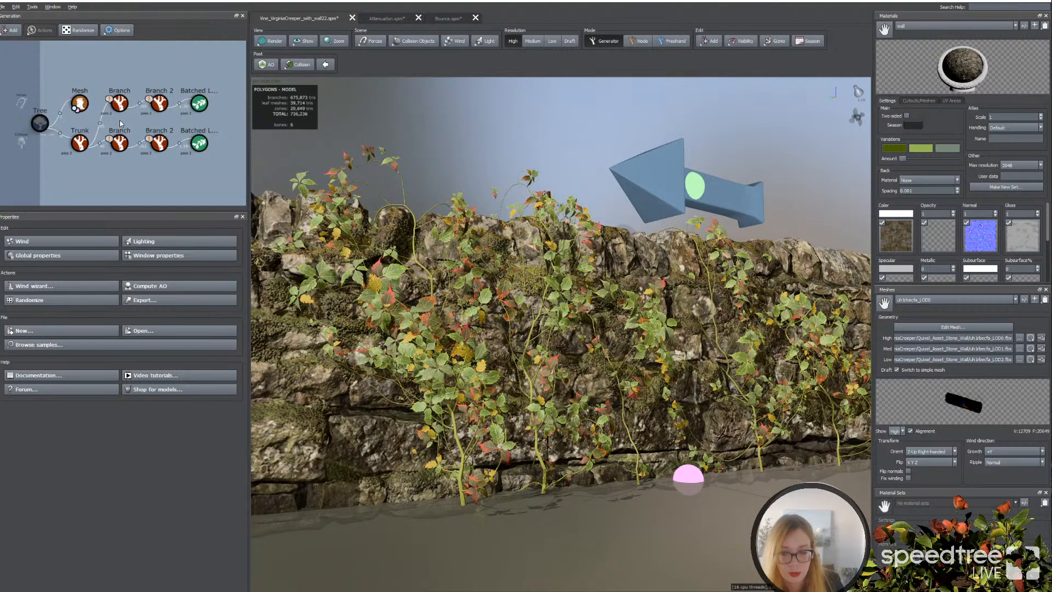
# Step: Lower the duplicated Branch 2 generator's interval frequency to about 24.7 to thin out its small branches
pyautogui.click(199, 143)
pyautogui.moveTo(70, 281)
pyautogui.mouseDown()
pyautogui.moveTo(84, 287)
pyautogui.moveTo(69, 285)
pyautogui.mouseUp()
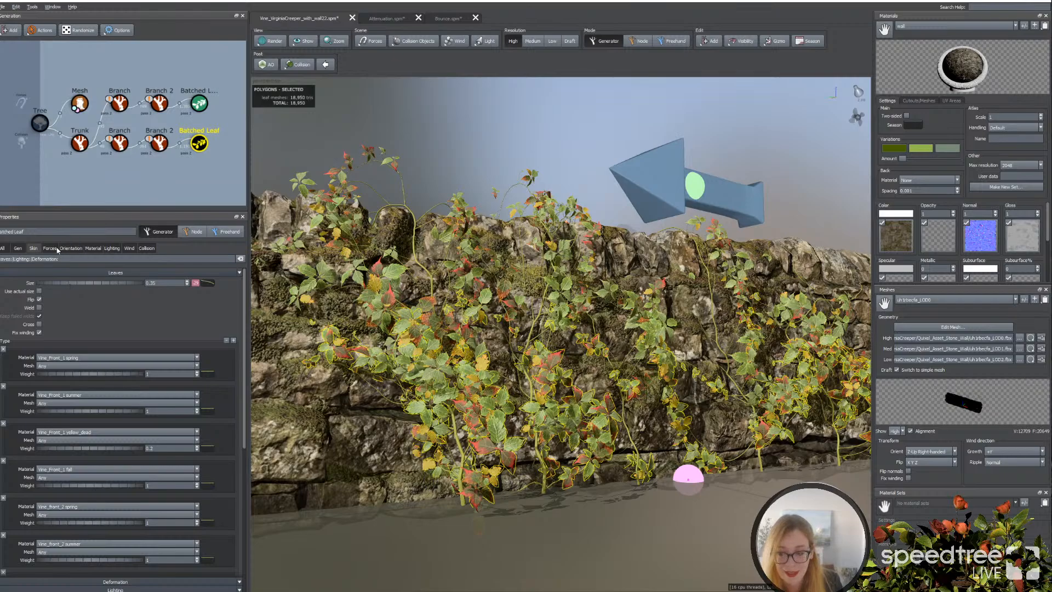
pyautogui.click(18, 248)
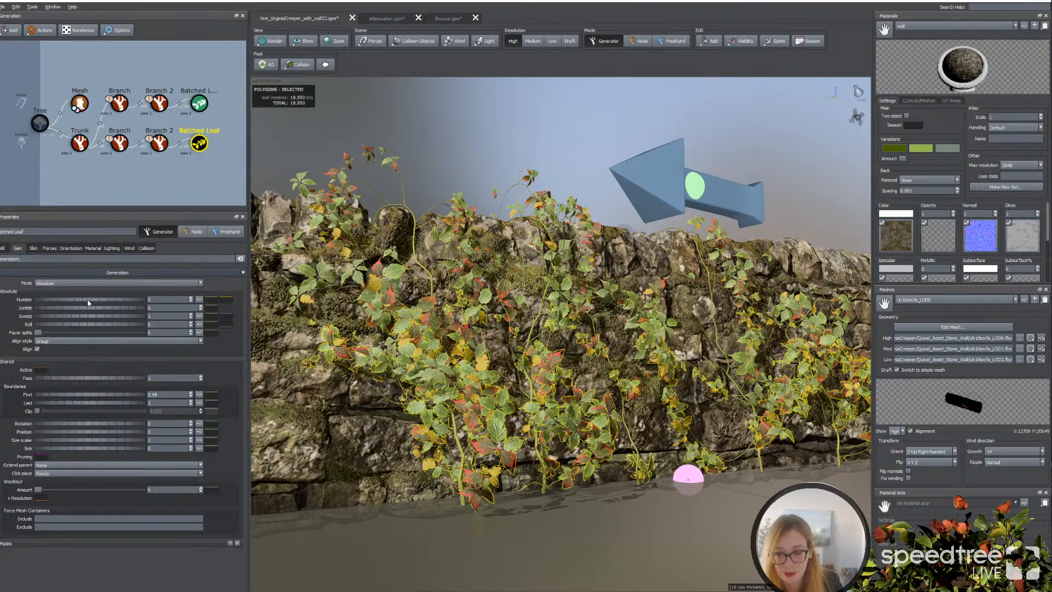
pyautogui.click(159, 143)
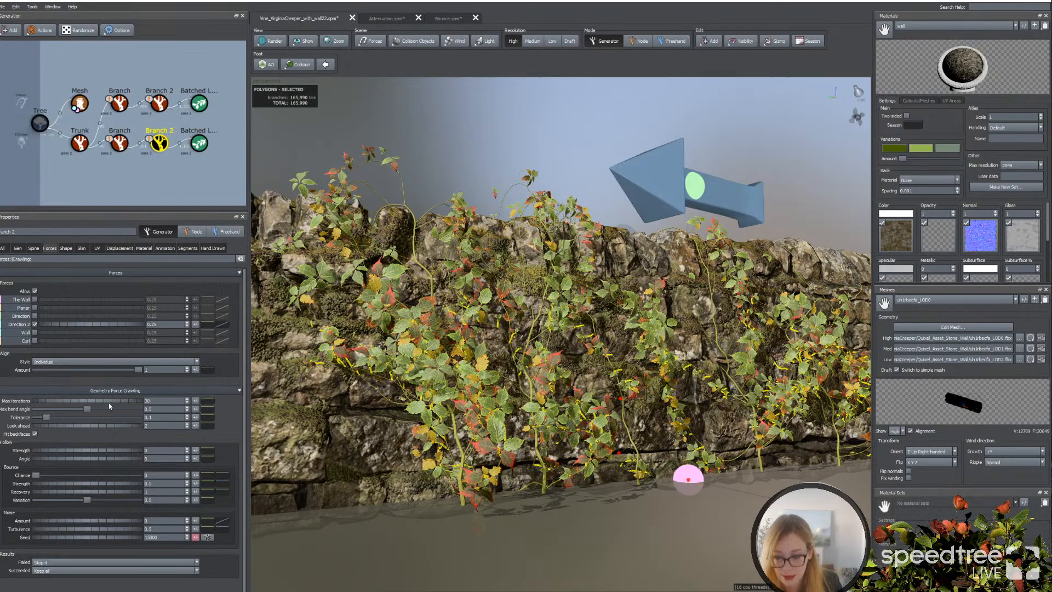
pyautogui.click(18, 248)
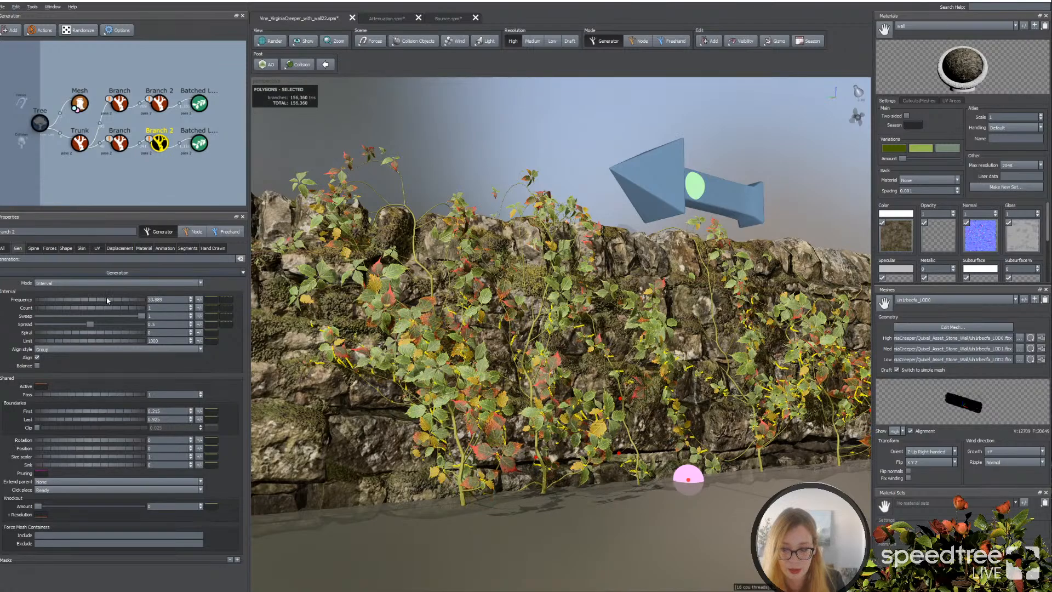
pyautogui.moveTo(109, 300)
pyautogui.mouseDown()
pyautogui.moveTo(75, 301)
pyautogui.moveTo(94, 308)
pyautogui.moveTo(91, 300)
pyautogui.mouseUp()
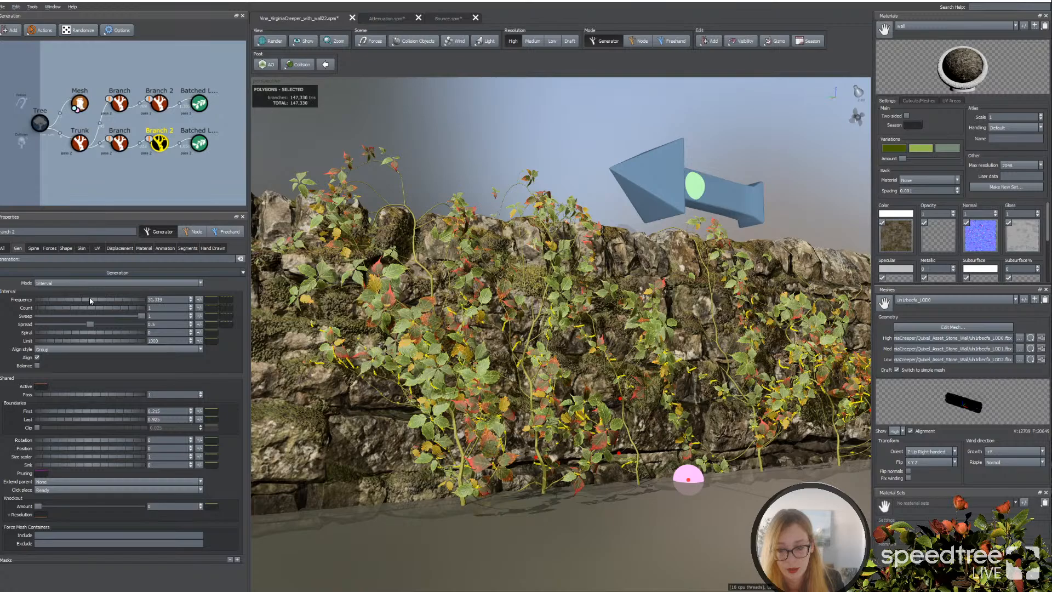
pyautogui.moveTo(91, 300); pyautogui.dragTo(77, 300)
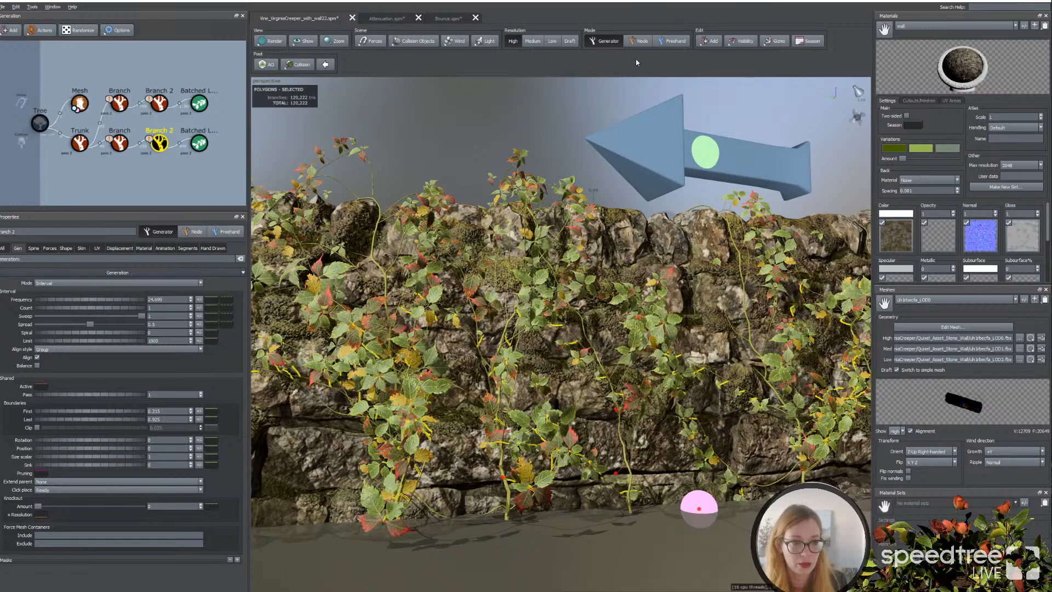
# Step: Examine the season settings in the material properties of the branch and Batched Leaf generators
pyautogui.click(808, 41)
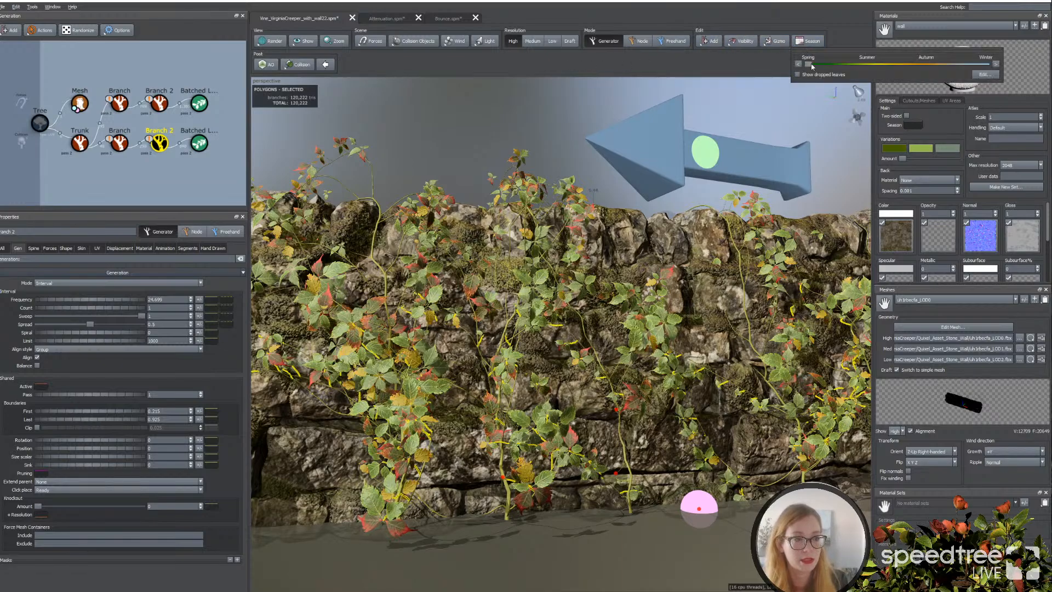
pyautogui.moveTo(812, 67)
pyautogui.mouseDown()
pyautogui.moveTo(961, 69)
pyautogui.moveTo(798, 77)
pyautogui.mouseUp()
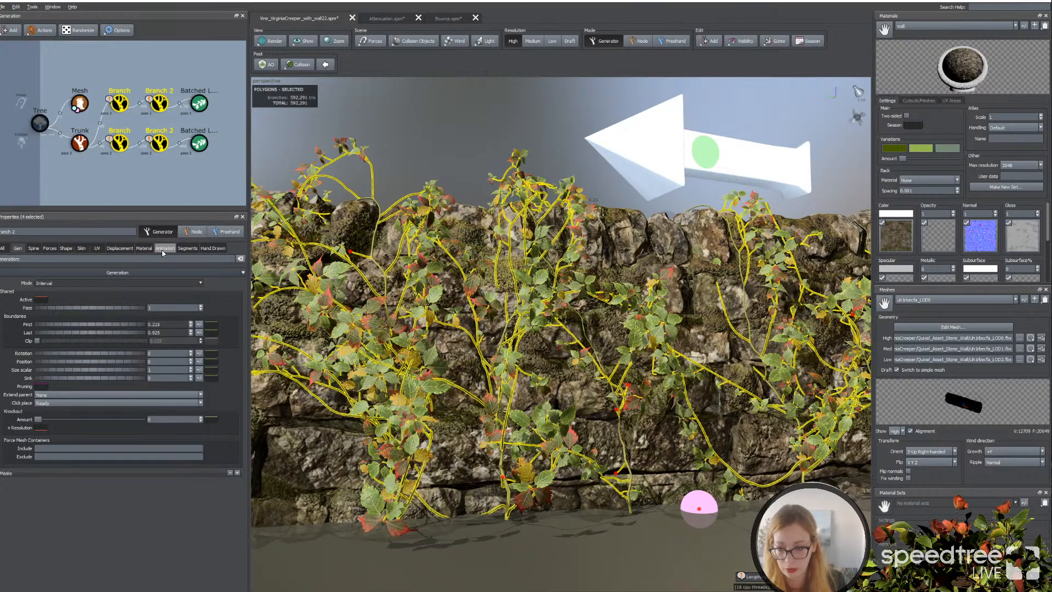
pyautogui.click(146, 251)
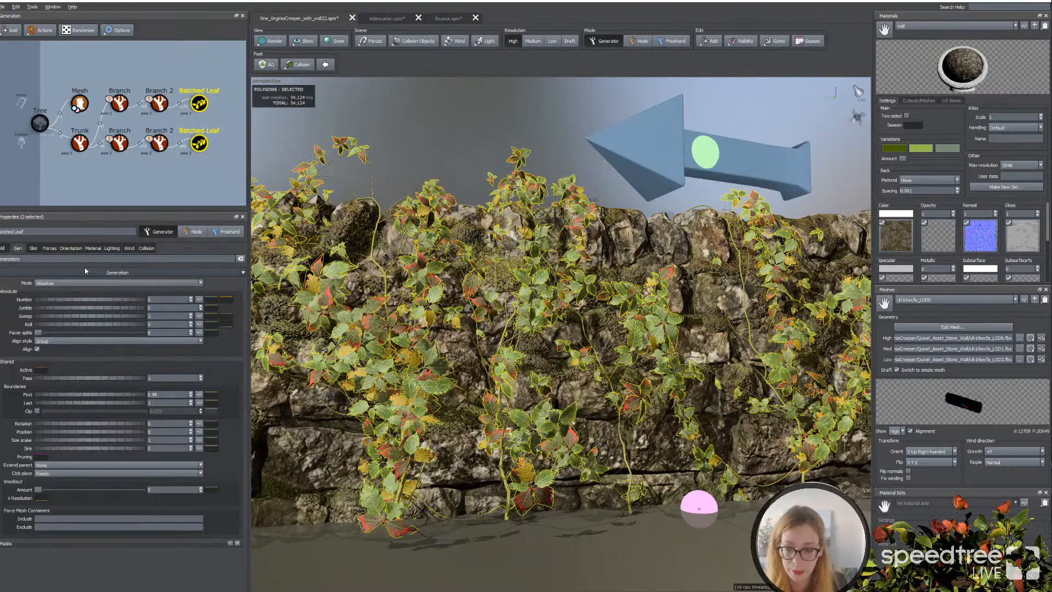
pyautogui.click(93, 248)
pyautogui.scroll(-5, 76, 477)
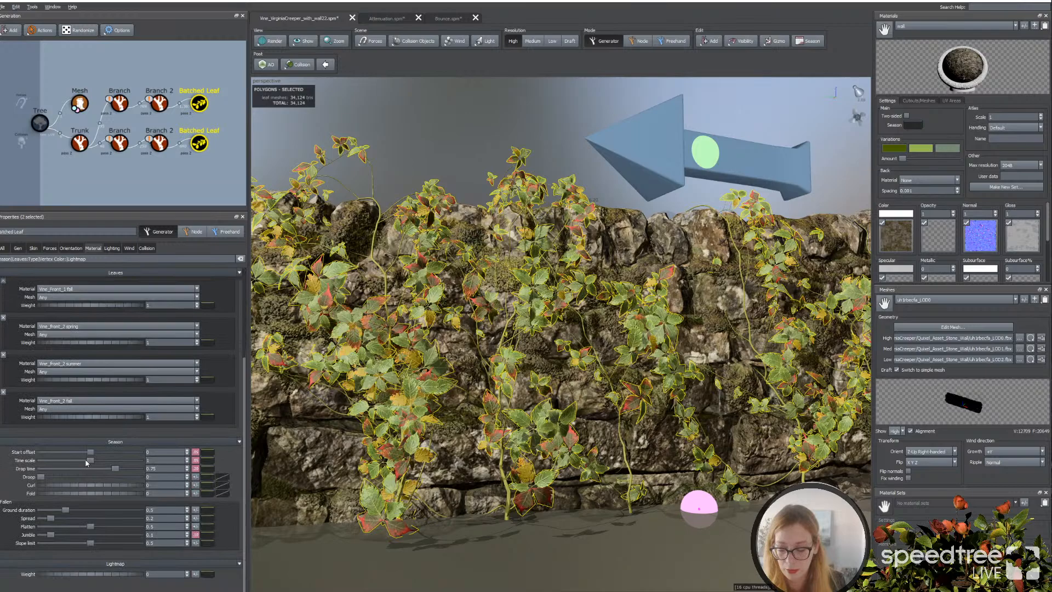
pyautogui.click(327, 202)
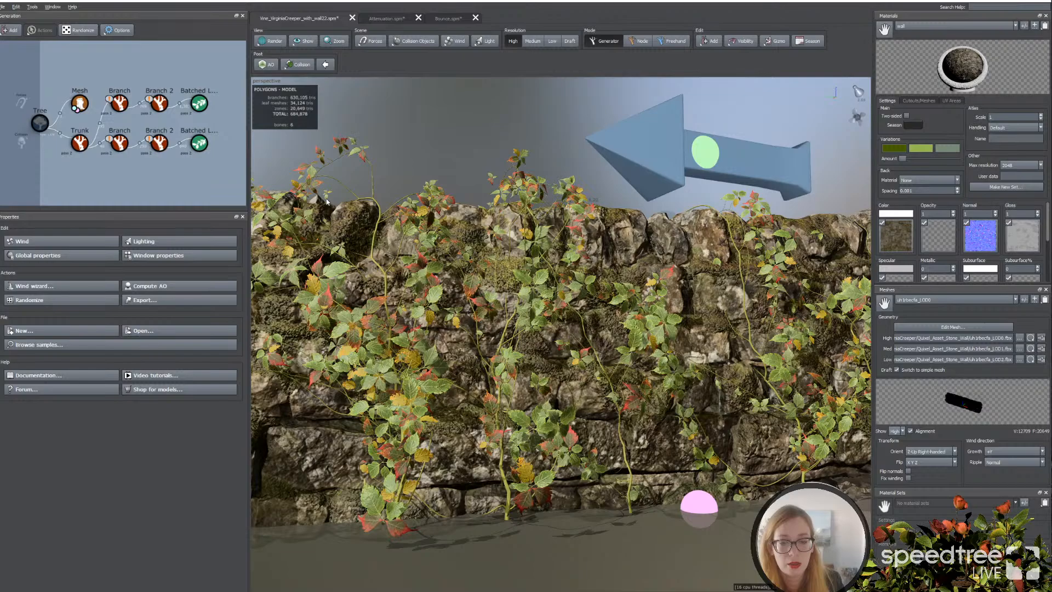
# Step: Preview the vine in autumn, then set the season slightly past spring
pyautogui.click(741, 43)
pyautogui.click(779, 45)
pyautogui.click(807, 41)
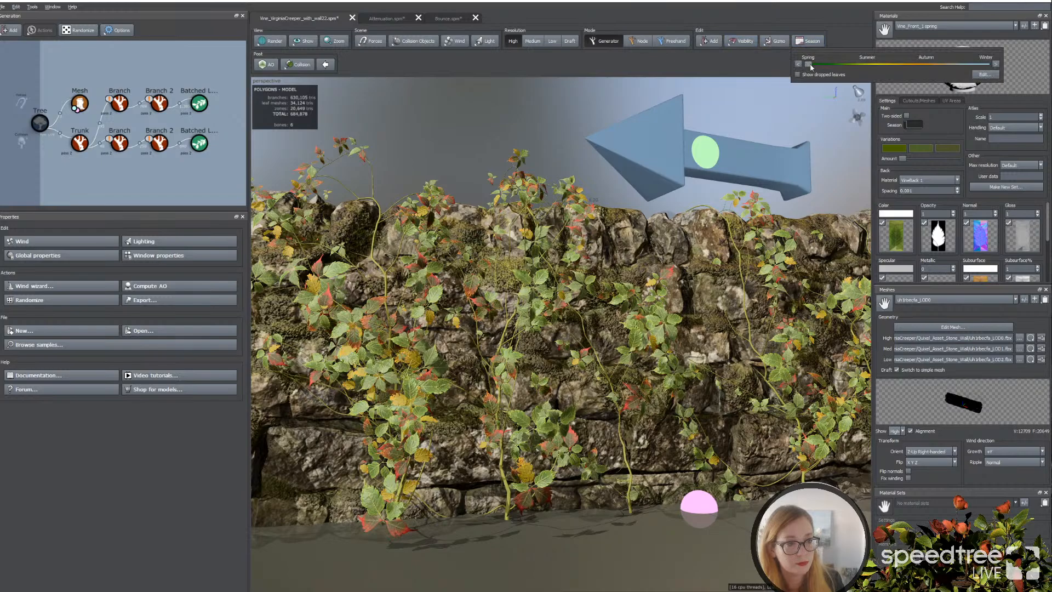
pyautogui.moveTo(804, 63); pyautogui.dragTo(925, 71)
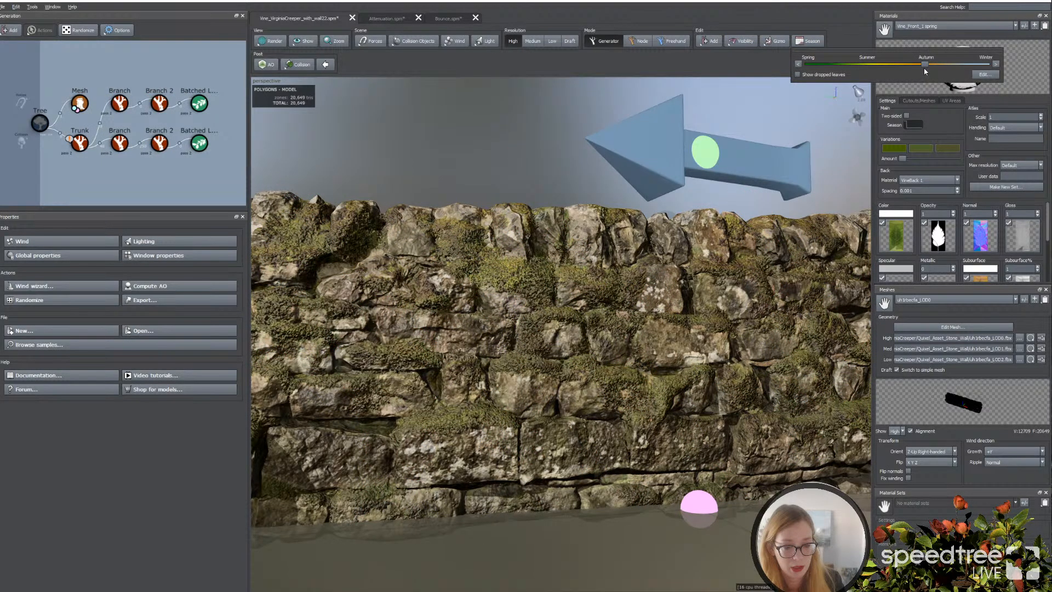
pyautogui.moveTo(924, 71); pyautogui.dragTo(816, 65)
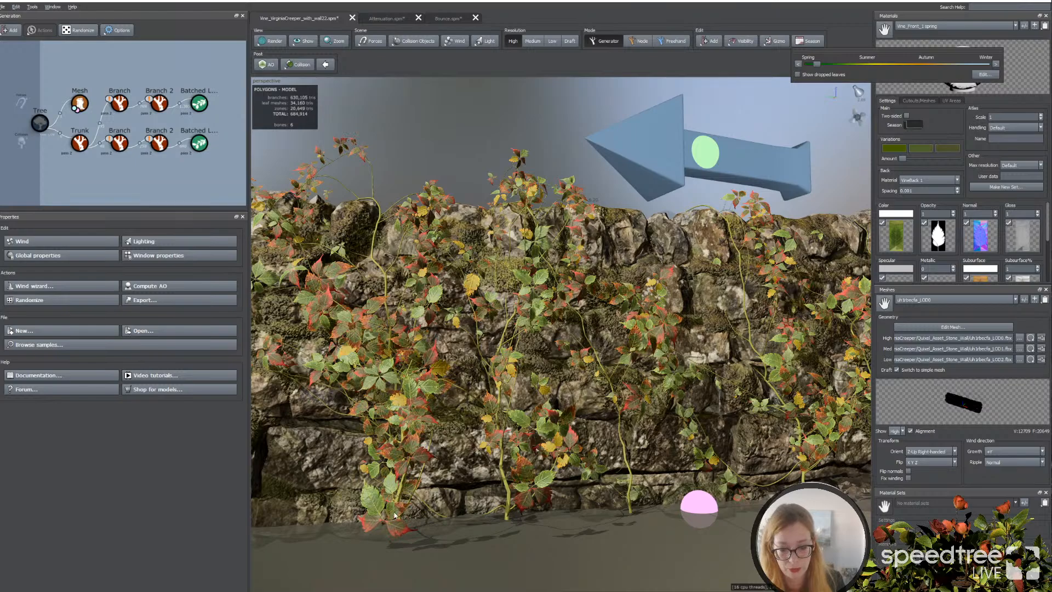
pyautogui.moveTo(395, 515); pyautogui.dragTo(571, 508)
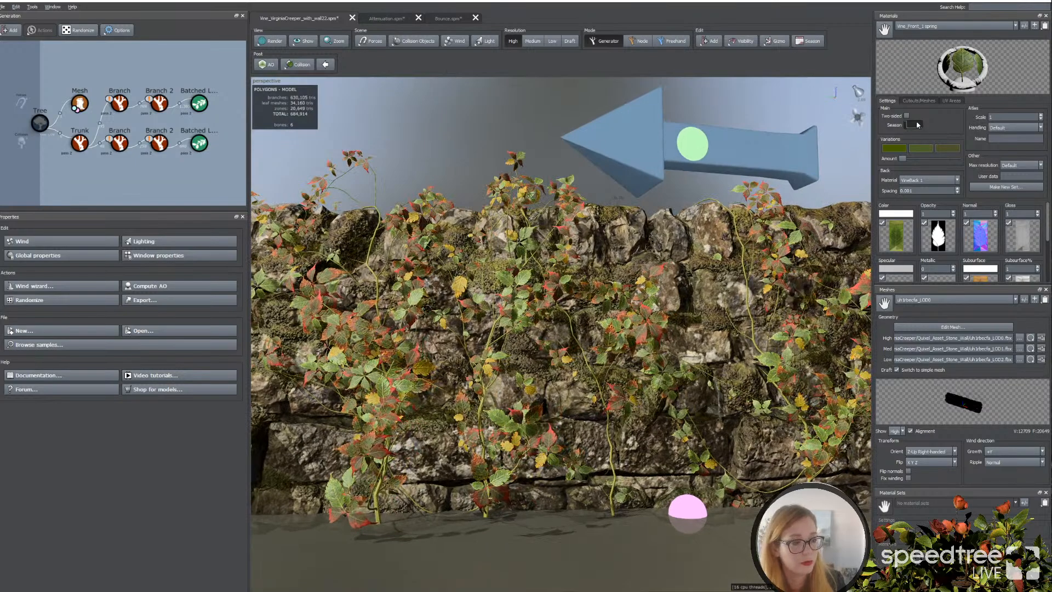
# Step: Inspect the Vine_Front_1 yellow_dead and Vine_Front_1 fall leaf materials and their season curves
pyautogui.click(918, 26)
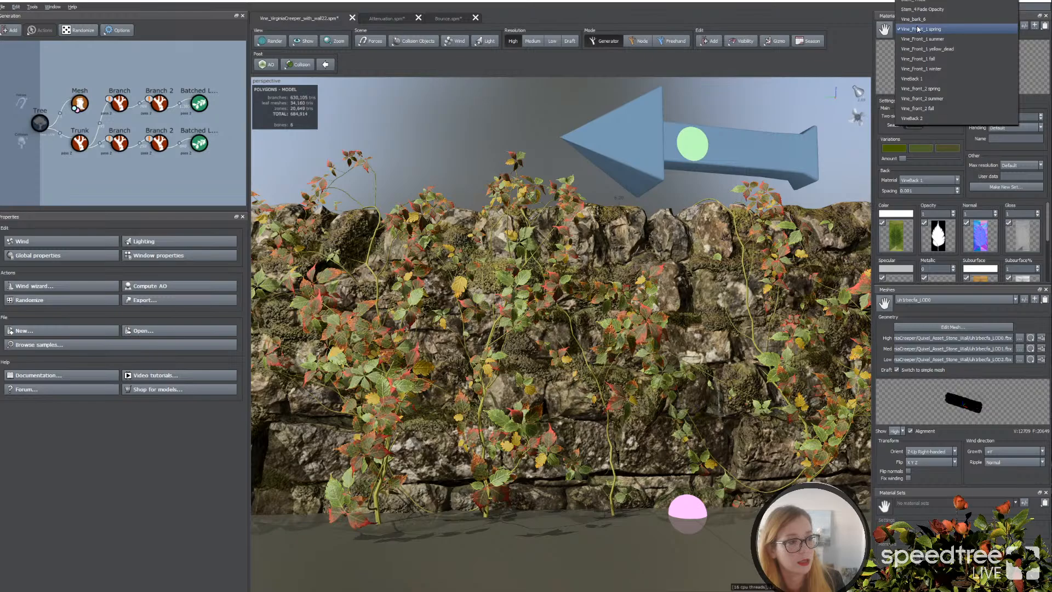
pyautogui.click(922, 49)
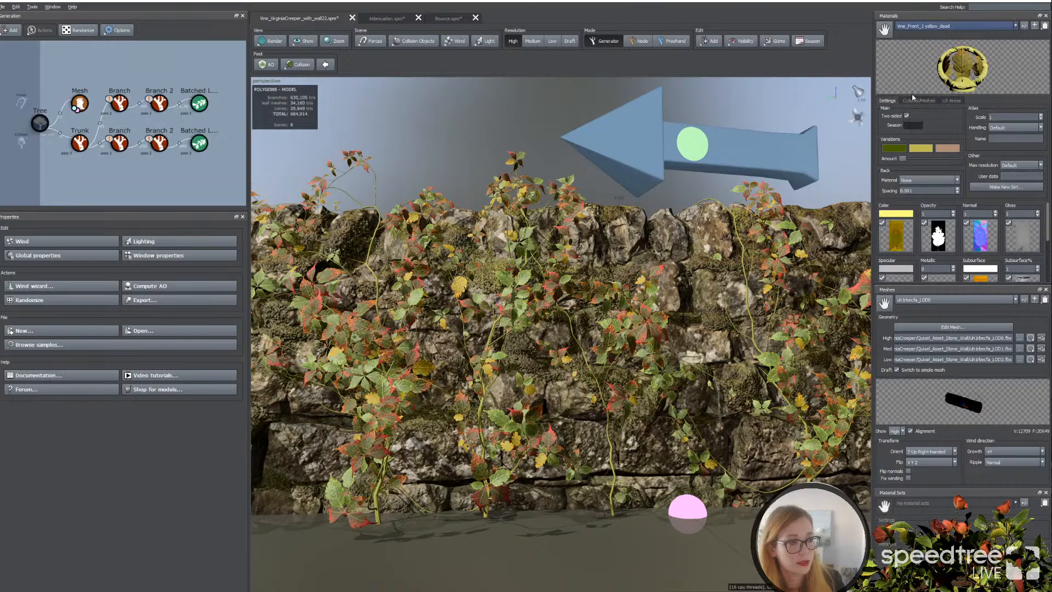
pyautogui.click(914, 26)
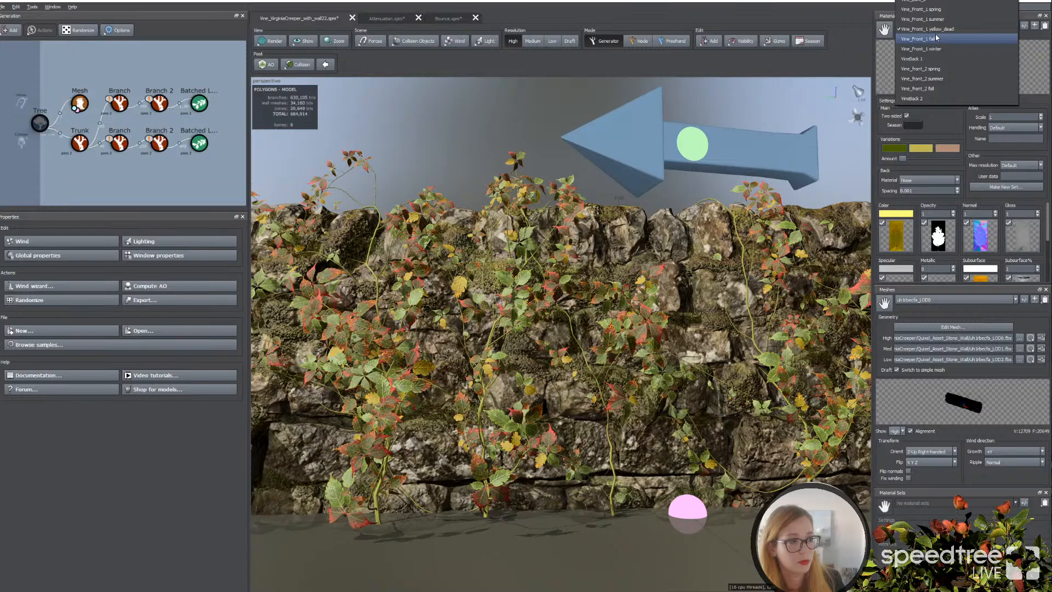
pyautogui.click(936, 38)
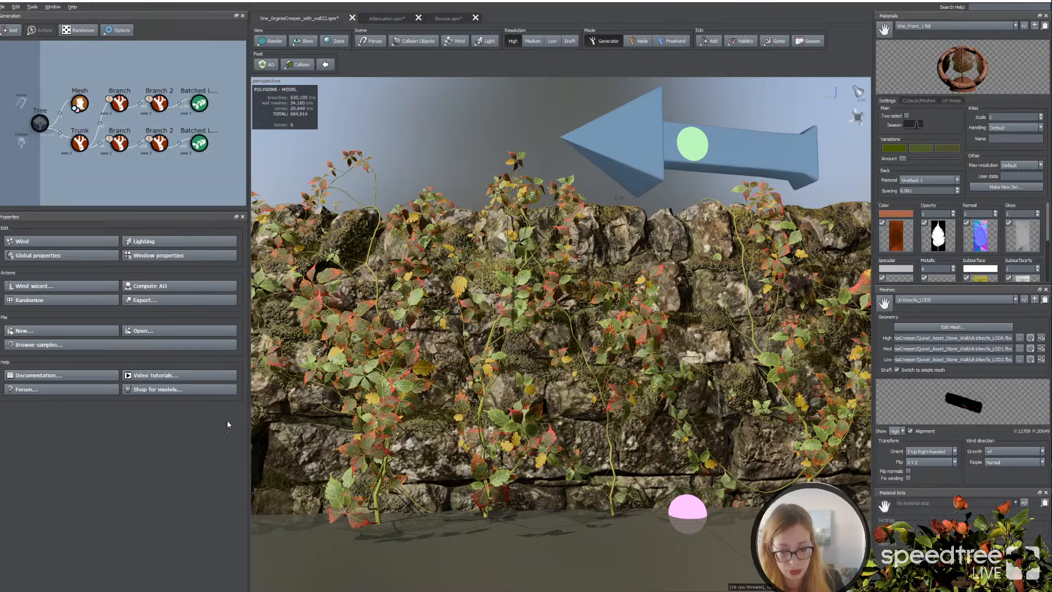
# Step: Raise the season descendant offset of both Branch generators together to about 0.14
pyautogui.click(120, 143)
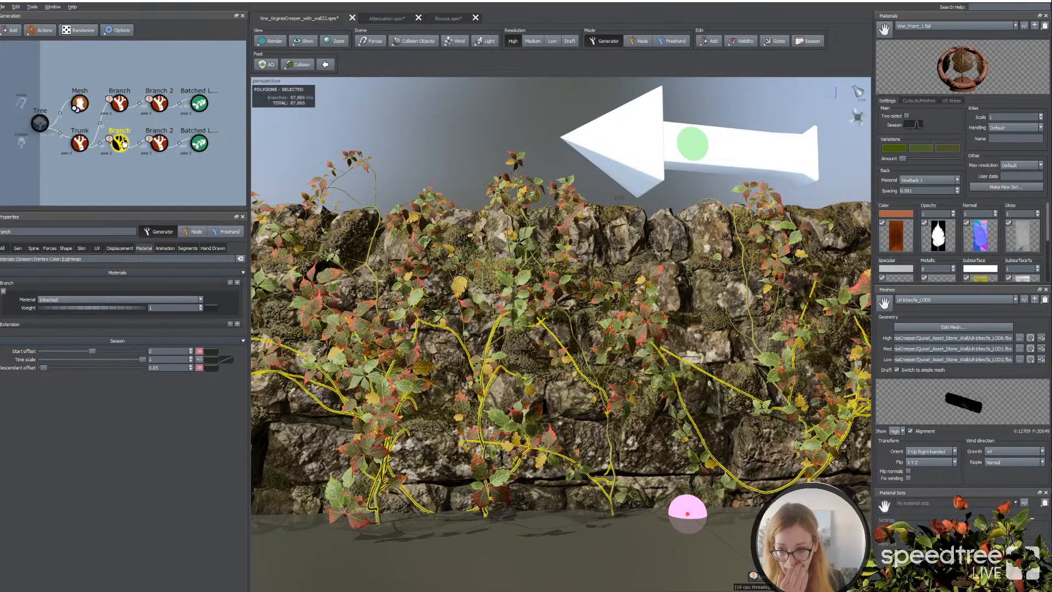
pyautogui.keyDown('ctrl'); pyautogui.click(120, 102); pyautogui.keyUp('ctrl')
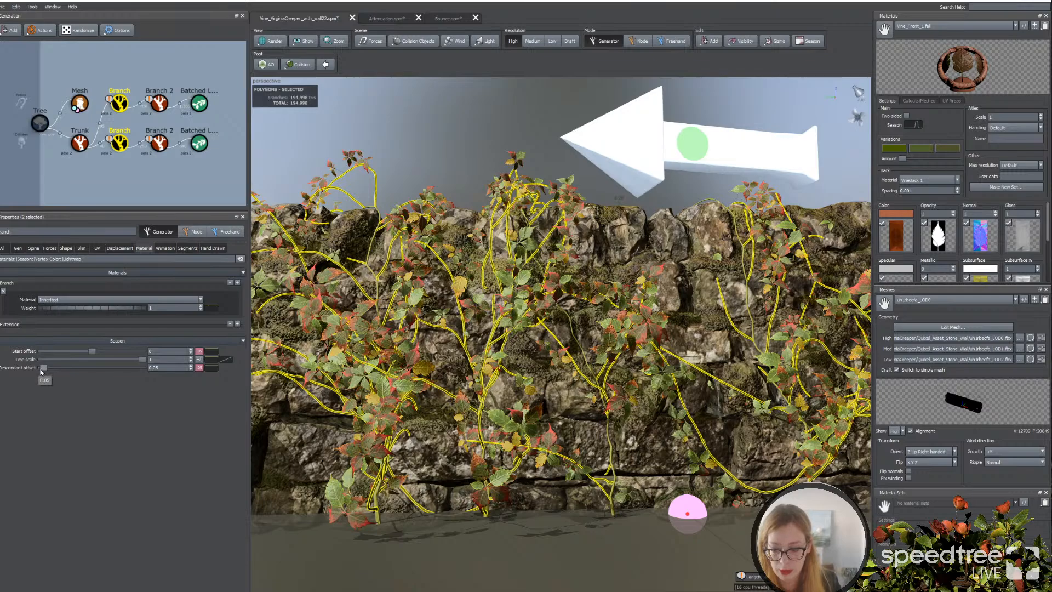
pyautogui.moveTo(41, 371); pyautogui.dragTo(45, 372)
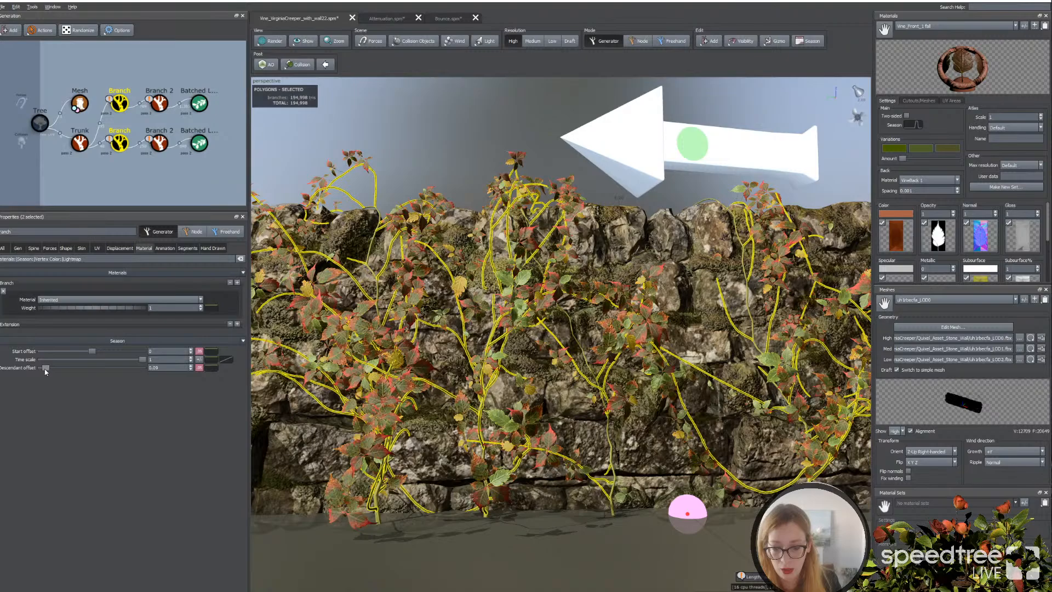
pyautogui.moveTo(44, 369); pyautogui.dragTo(48, 369)
# Step: Ramp the descendant offset's parent curve from low at the base to high at the tip for both Branch generators and the original Branch 2
pyautogui.click(210, 367)
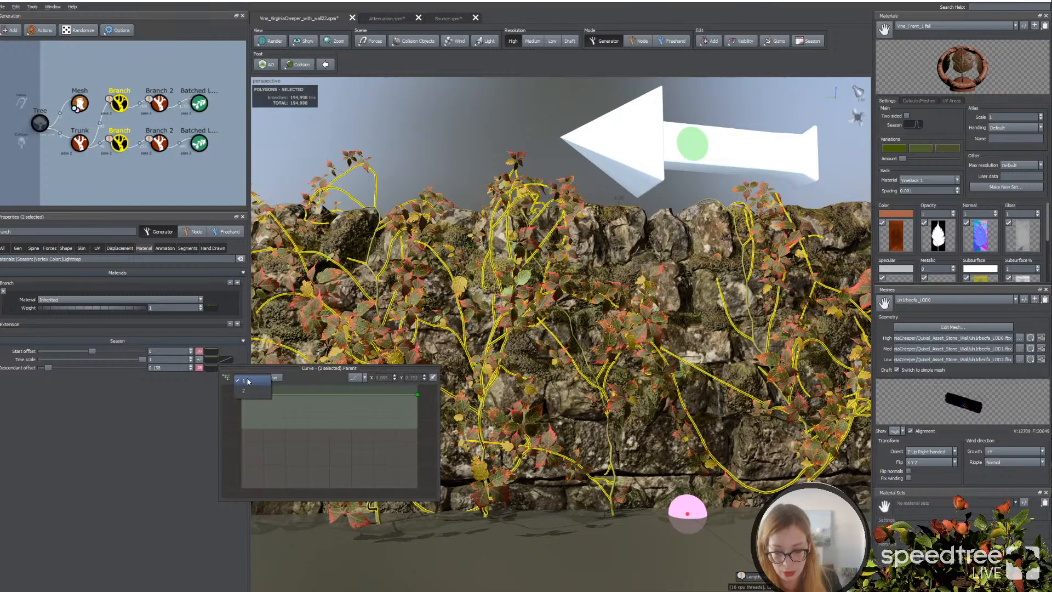
pyautogui.click(81, 144)
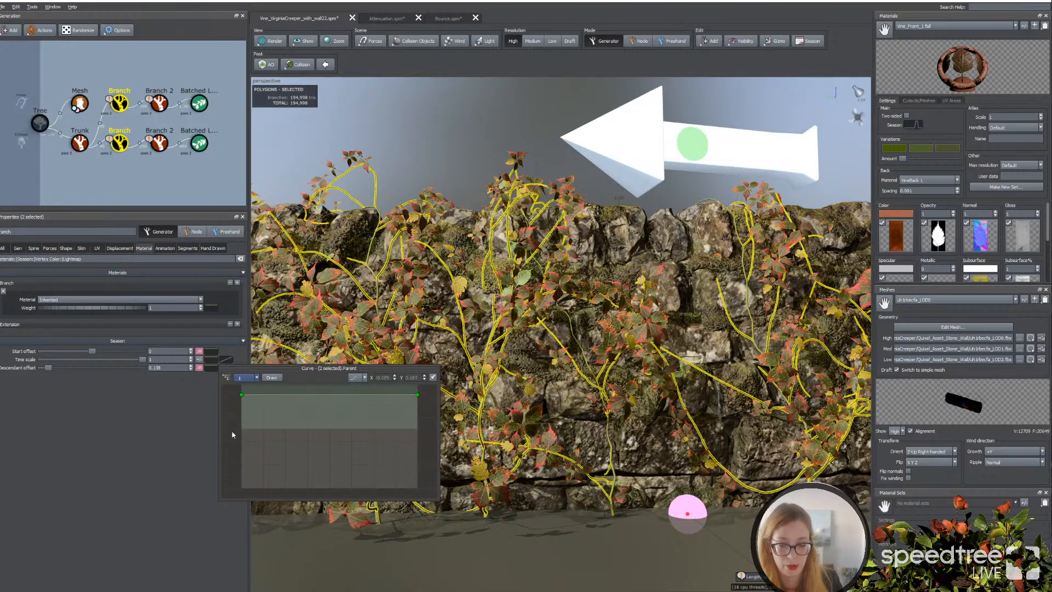
pyautogui.moveTo(241, 394); pyautogui.dragTo(242, 496)
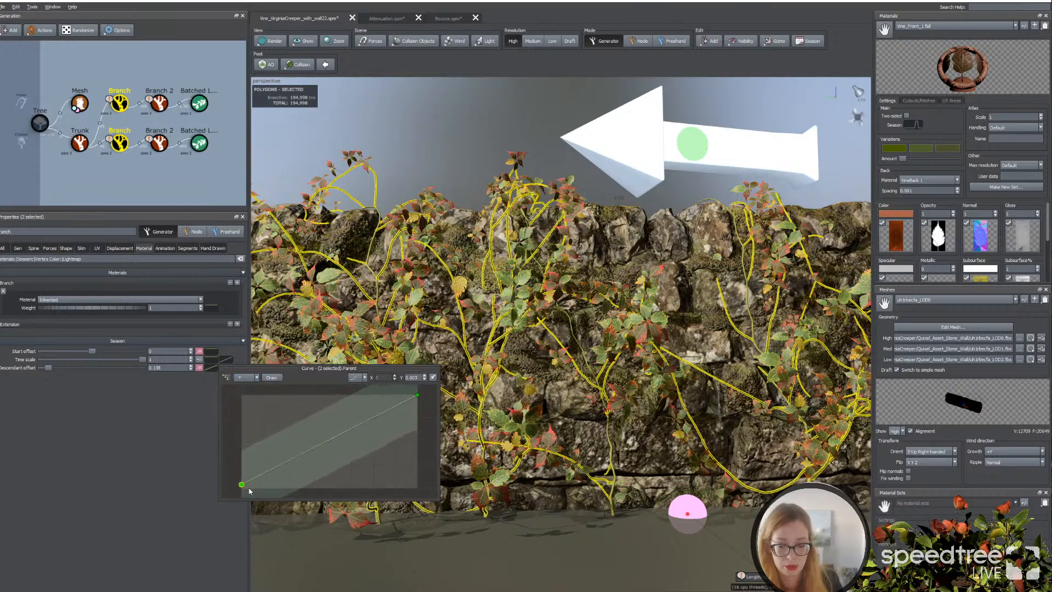
pyautogui.click(301, 463)
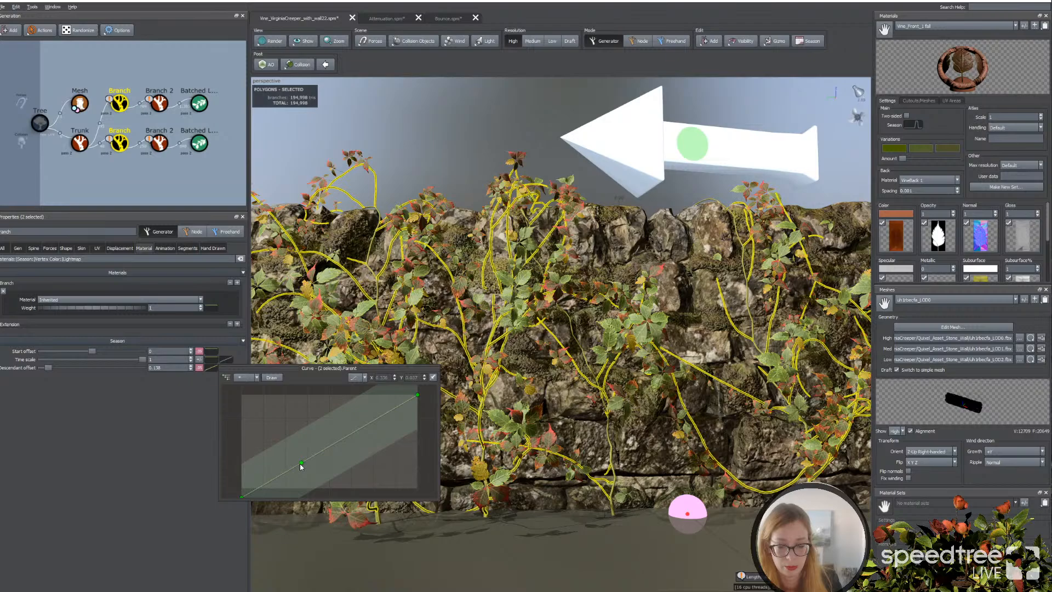
pyautogui.scroll(-3, 254, 467)
pyautogui.moveTo(301, 463); pyautogui.dragTo(276, 476)
pyautogui.click(133, 410)
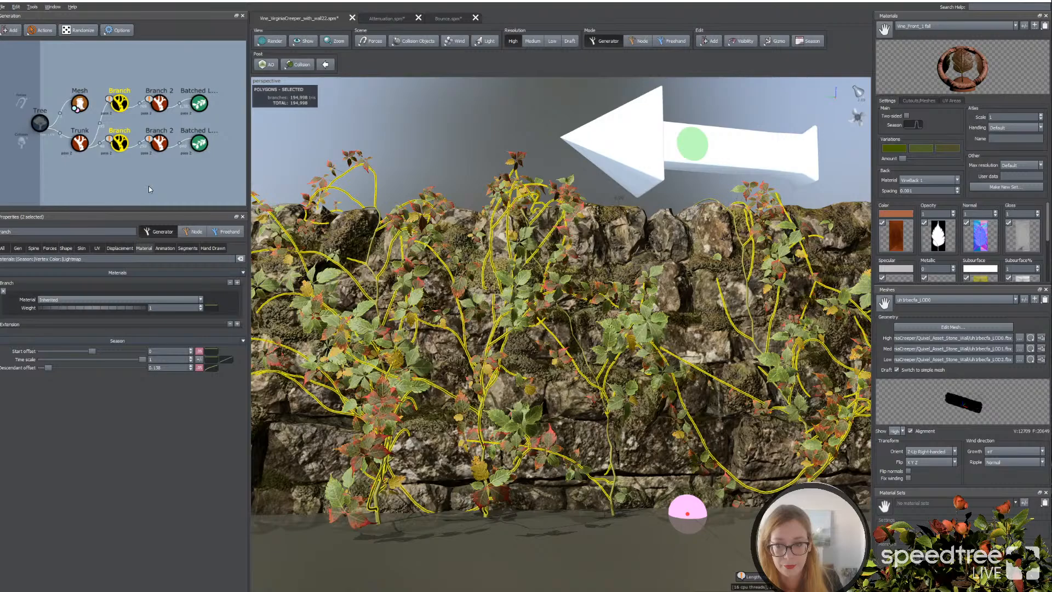
pyautogui.click(159, 103)
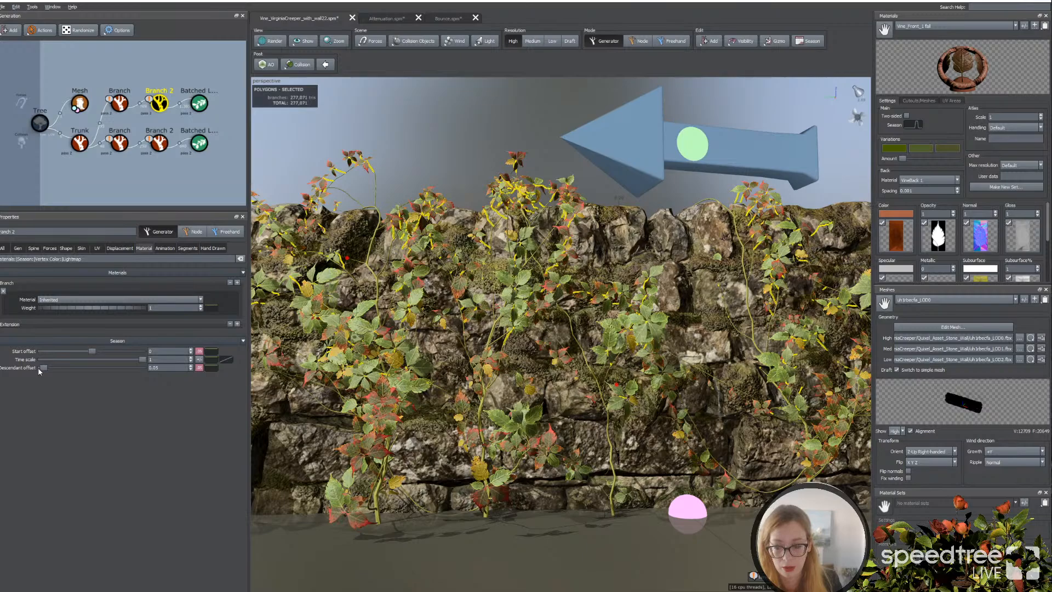
pyautogui.click(211, 367)
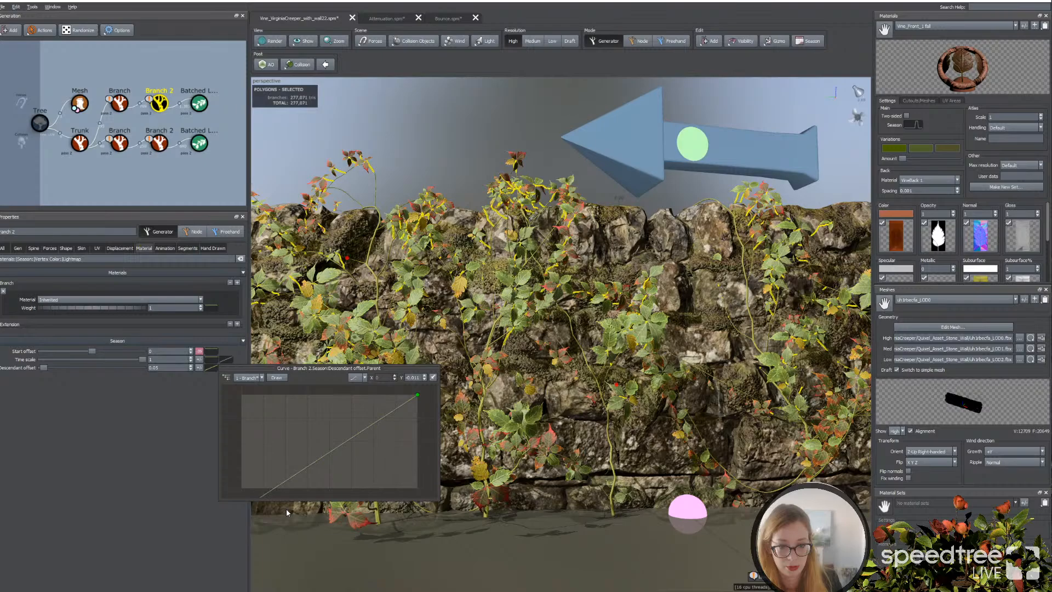
# Step: Lower the duplicated Branch generator's last boundary to about 0.175 to keep its branches near the trunk bases
pyautogui.click(199, 143)
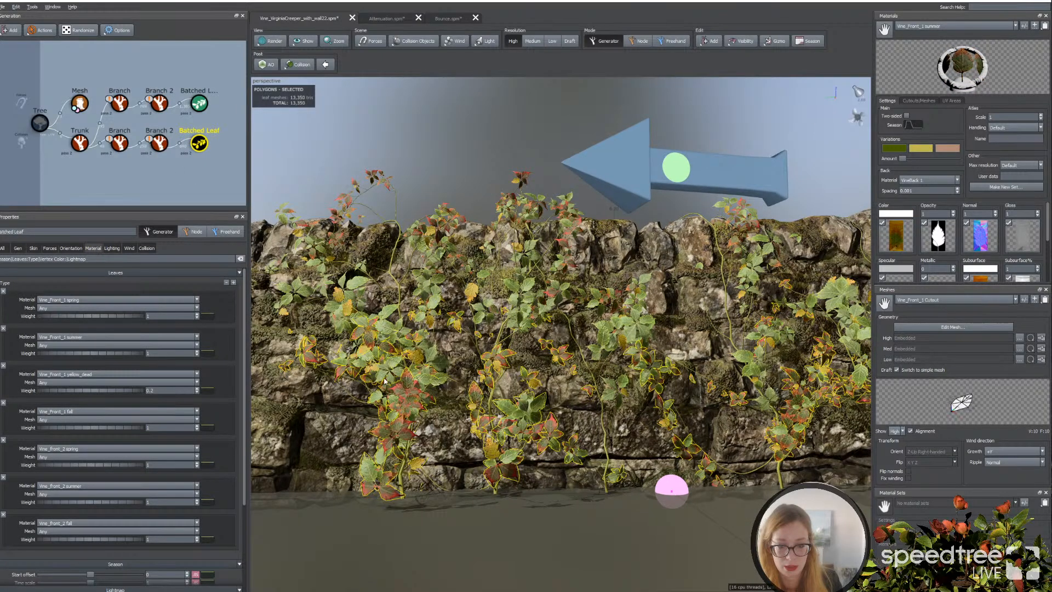
pyautogui.click(161, 143)
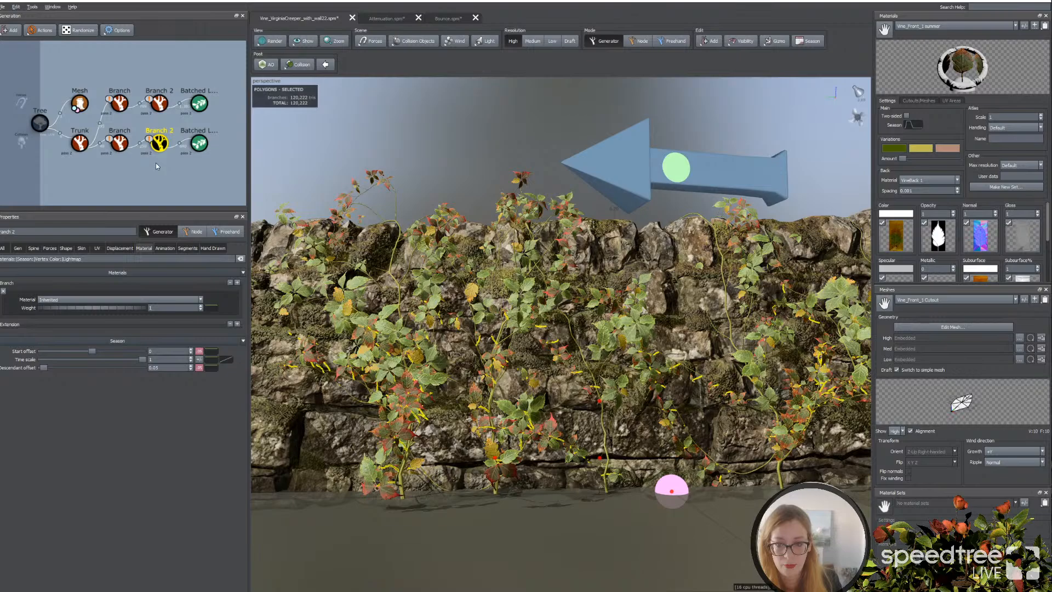
pyautogui.click(118, 143)
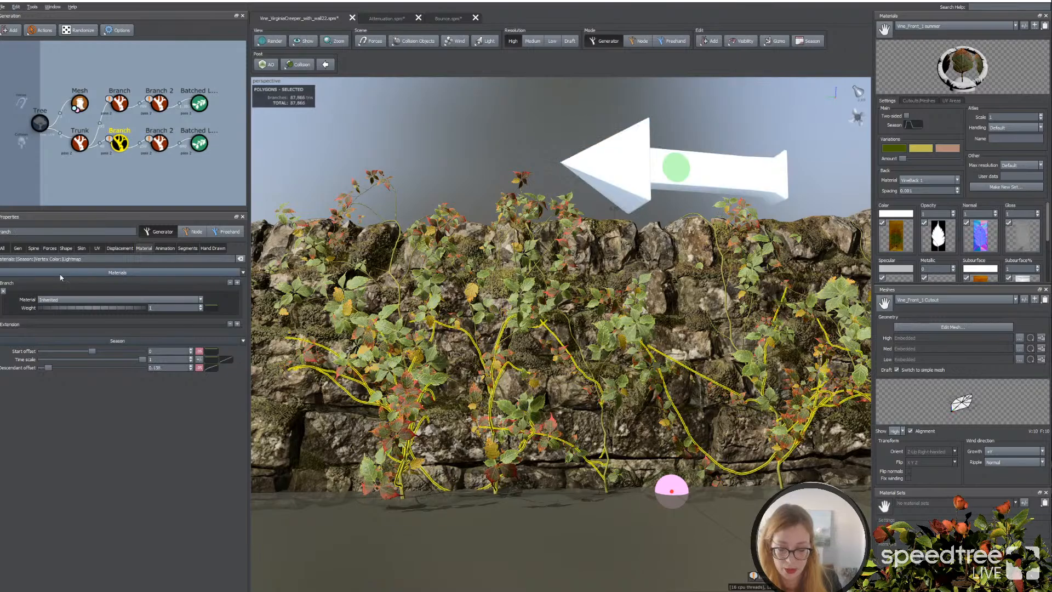
pyautogui.click(33, 248)
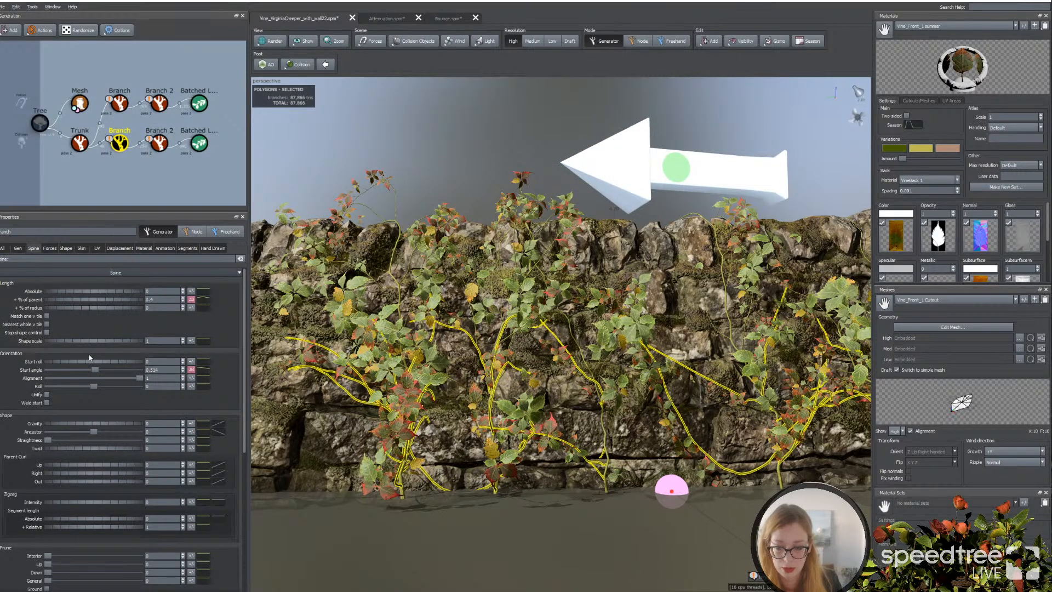
pyautogui.click(18, 248)
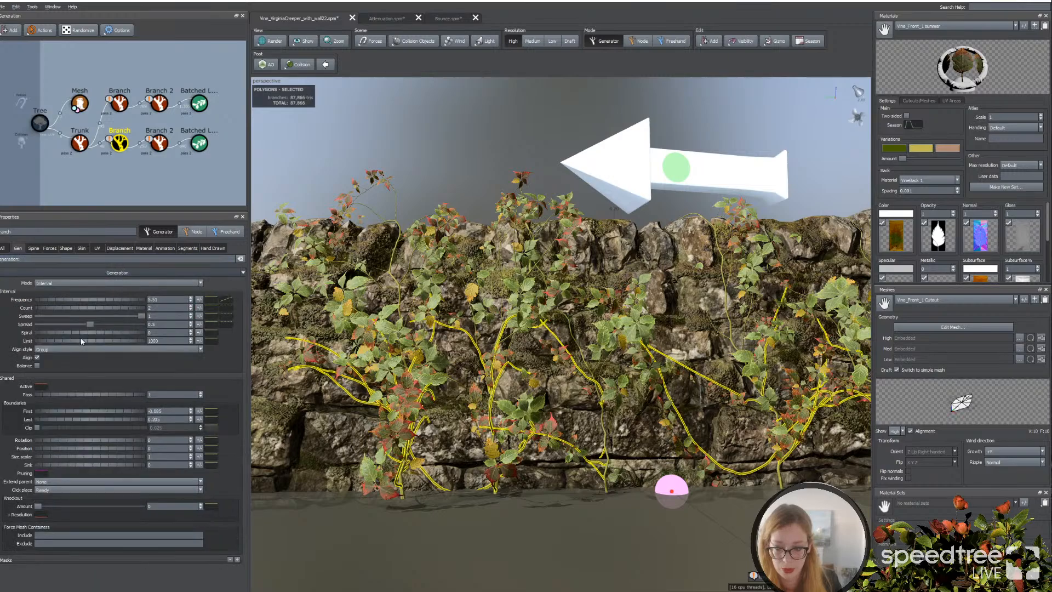
pyautogui.hotkey('ctrl', 'z')
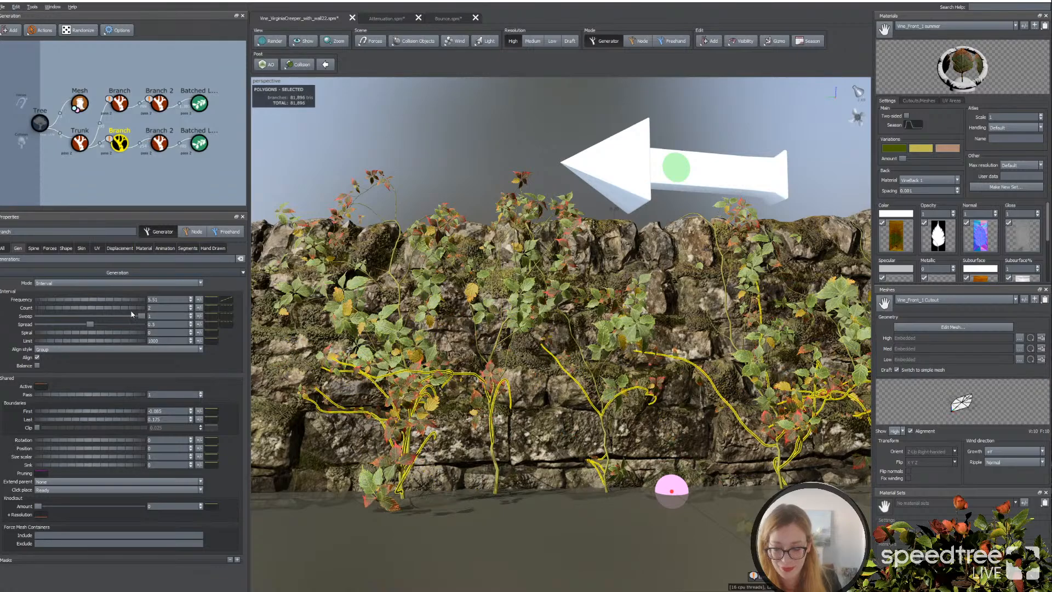
# Step: Lower the duplicated Branch generator's last boundary to about 0.115 and remove the variance from its season descendant offset
pyautogui.moveTo(132, 423); pyautogui.dragTo(128, 420)
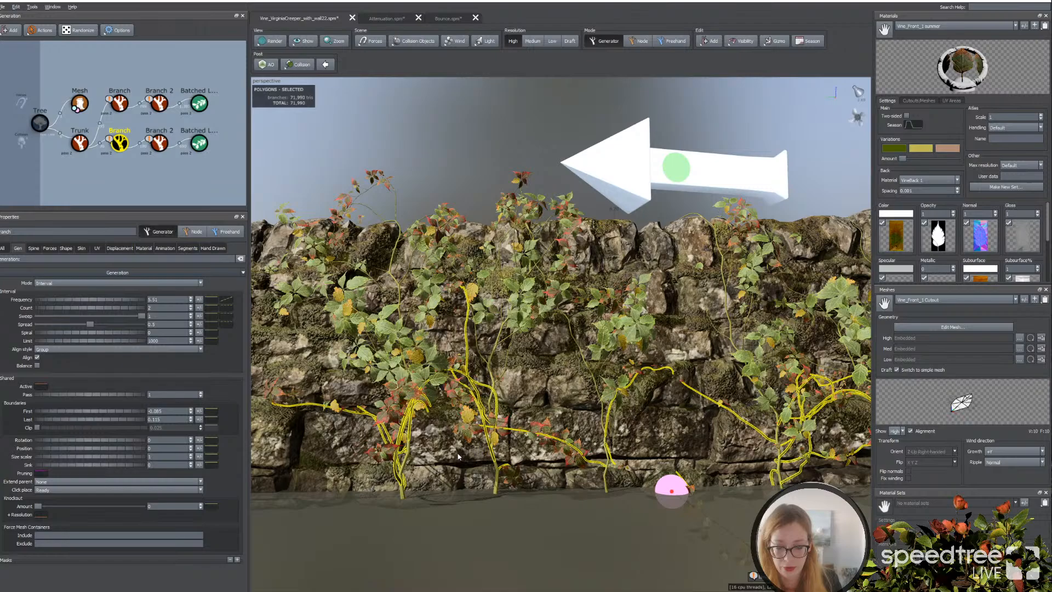
pyautogui.click(144, 247)
pyautogui.click(199, 367)
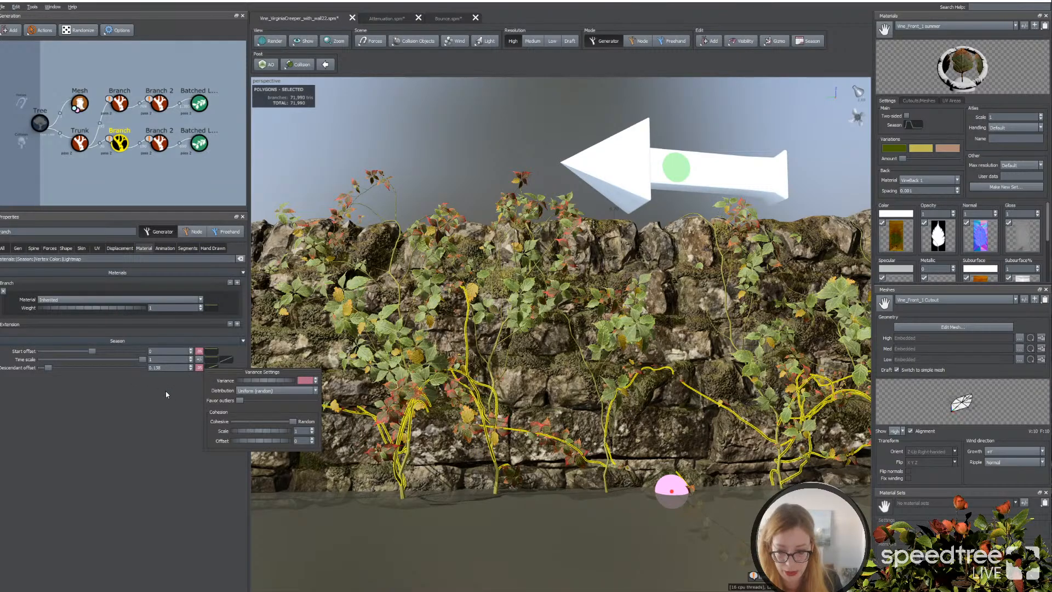
# Step: Flatten the duplicated Branch generator's descendant offset parent curve at its maximum and lower the offset to 0
pyautogui.click(212, 367)
pyautogui.click(355, 376)
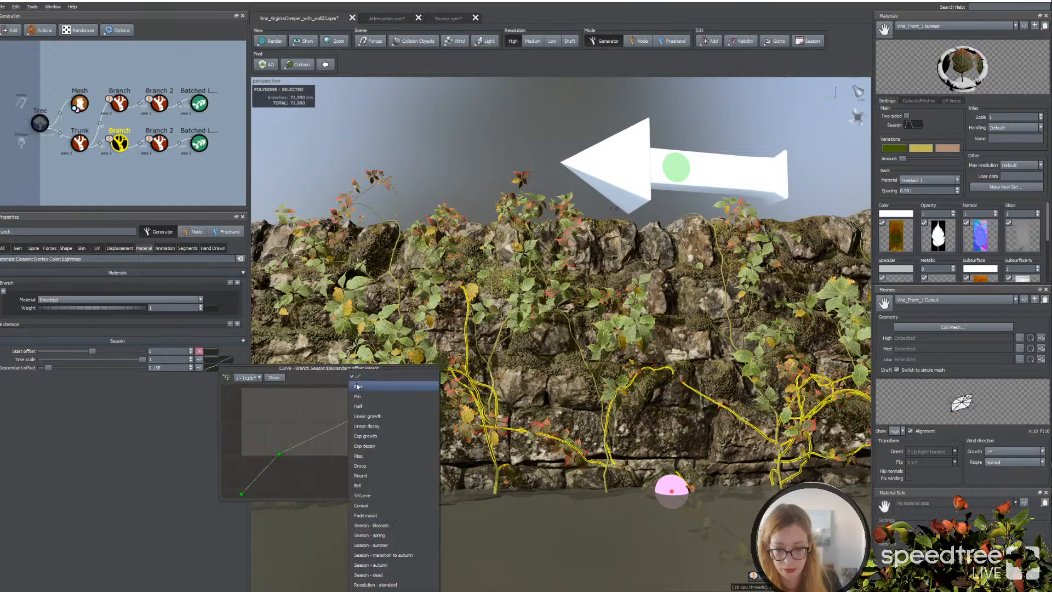
pyautogui.click(357, 386)
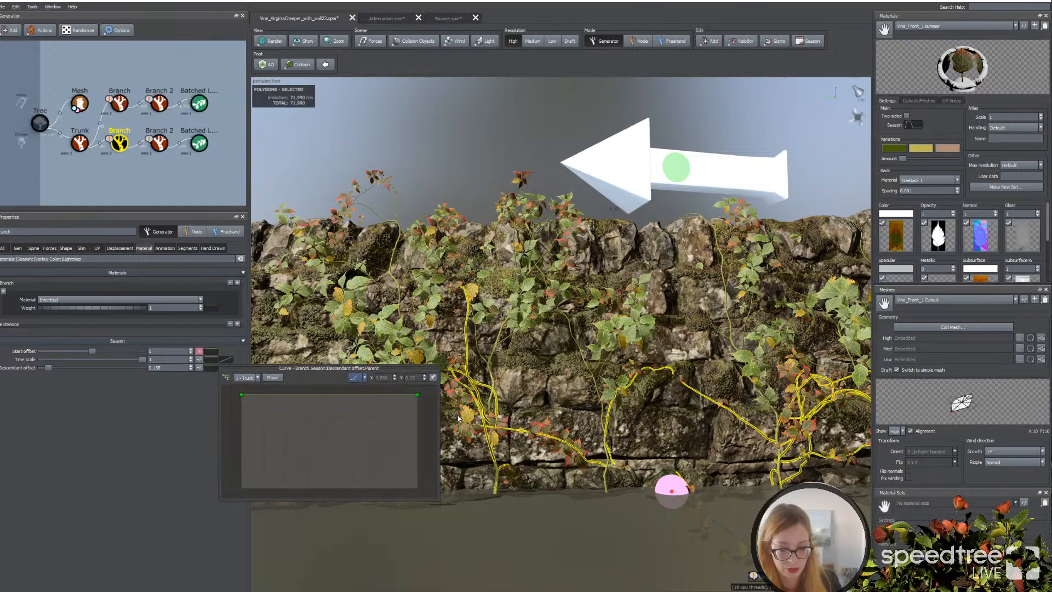
pyautogui.click(216, 424)
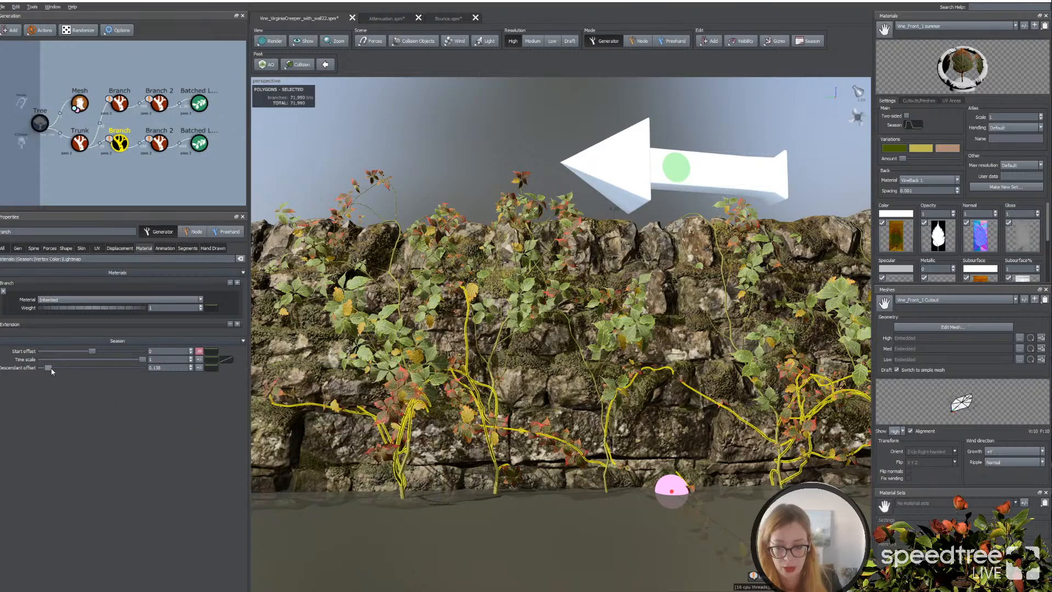
pyautogui.moveTo(51, 369); pyautogui.dragTo(38, 368)
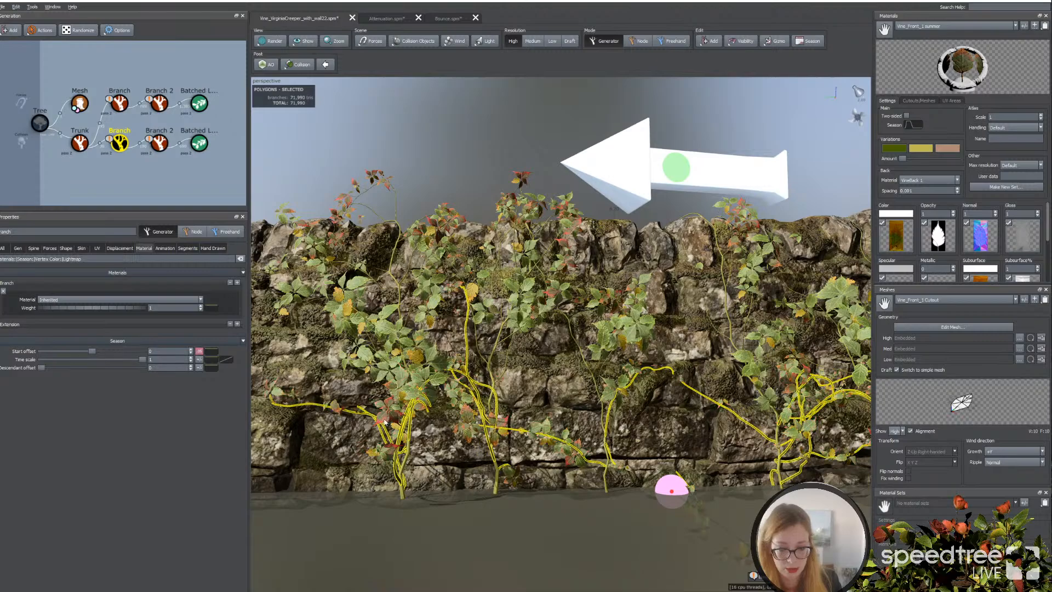
# Step: Pull both ends of the descendant offset's parent curve down to the minimum and set the season to early spring
pyautogui.click(211, 367)
pyautogui.moveTo(242, 395); pyautogui.dragTo(242, 464)
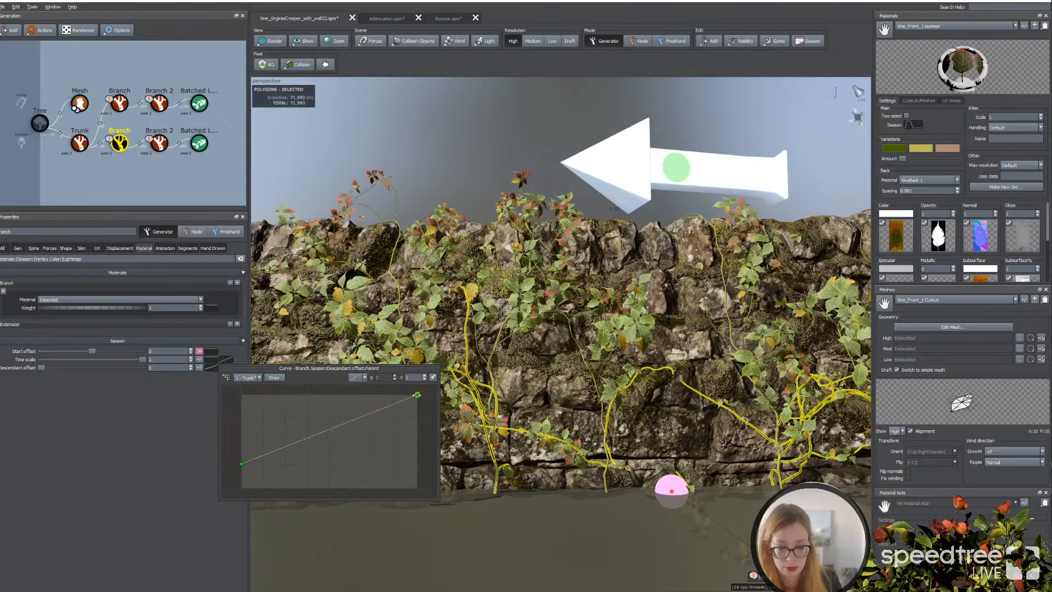
pyautogui.moveTo(417, 394); pyautogui.dragTo(416, 518)
pyautogui.moveTo(242, 464); pyautogui.dragTo(245, 510)
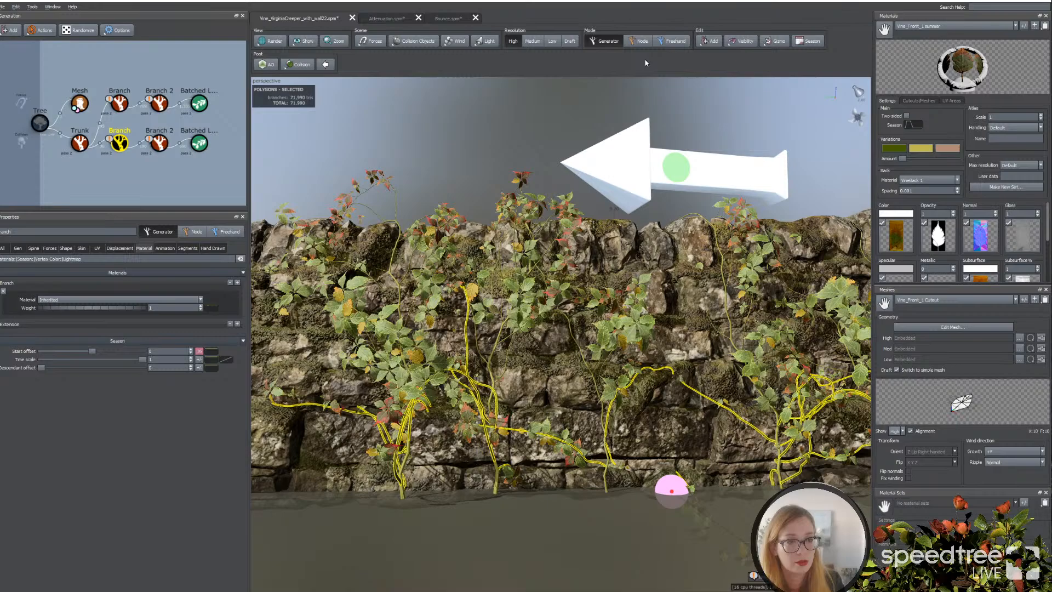
pyautogui.click(807, 40)
pyautogui.moveTo(867, 64); pyautogui.dragTo(808, 64)
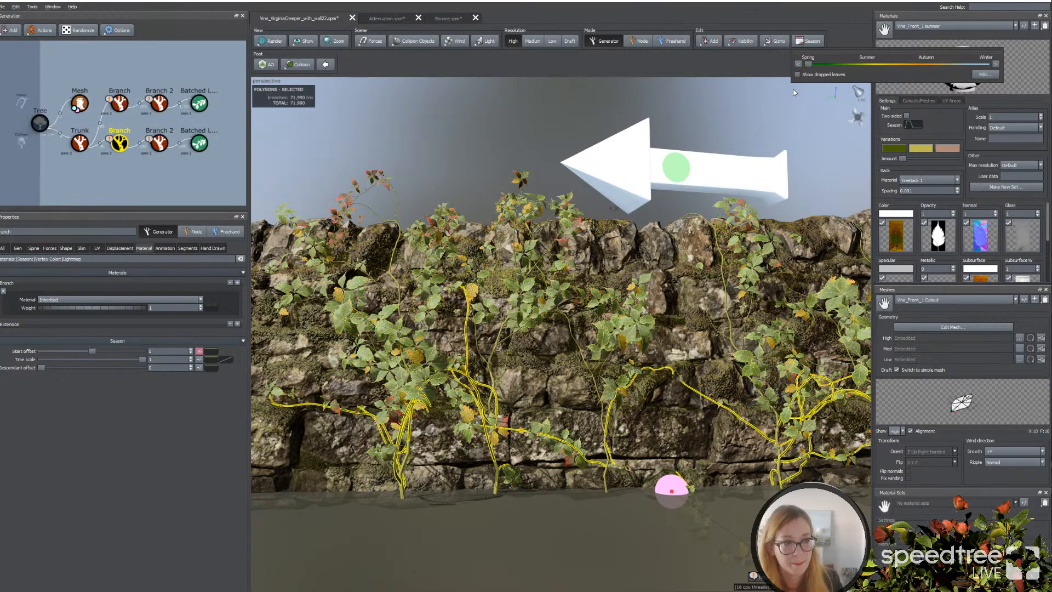
# Step: Set the Trunk generator's second branch material to Stem_4 Red
pyautogui.click(490, 422)
pyautogui.click(53, 330)
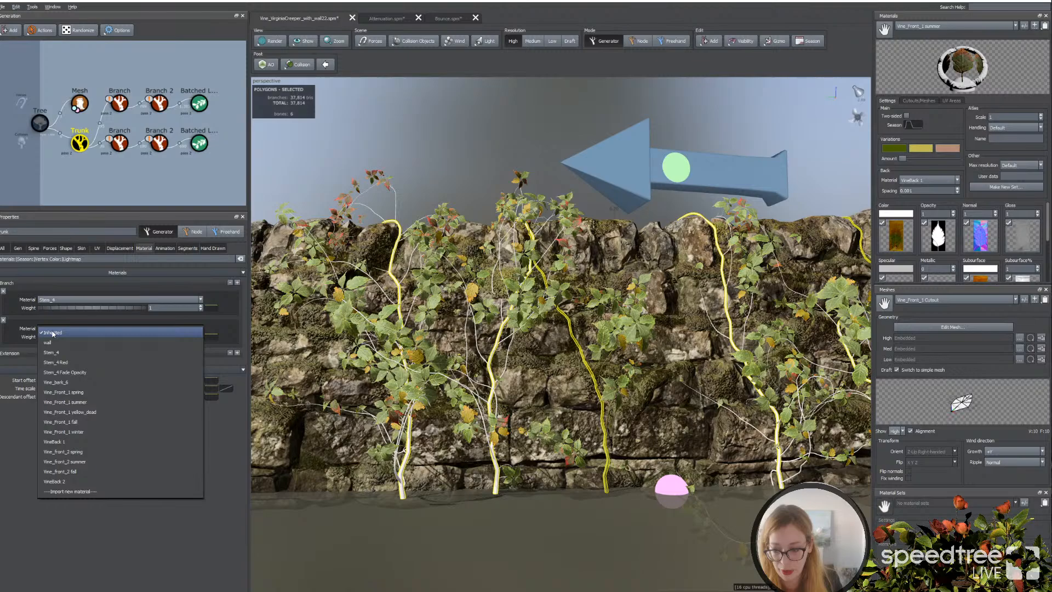
pyautogui.click(56, 362)
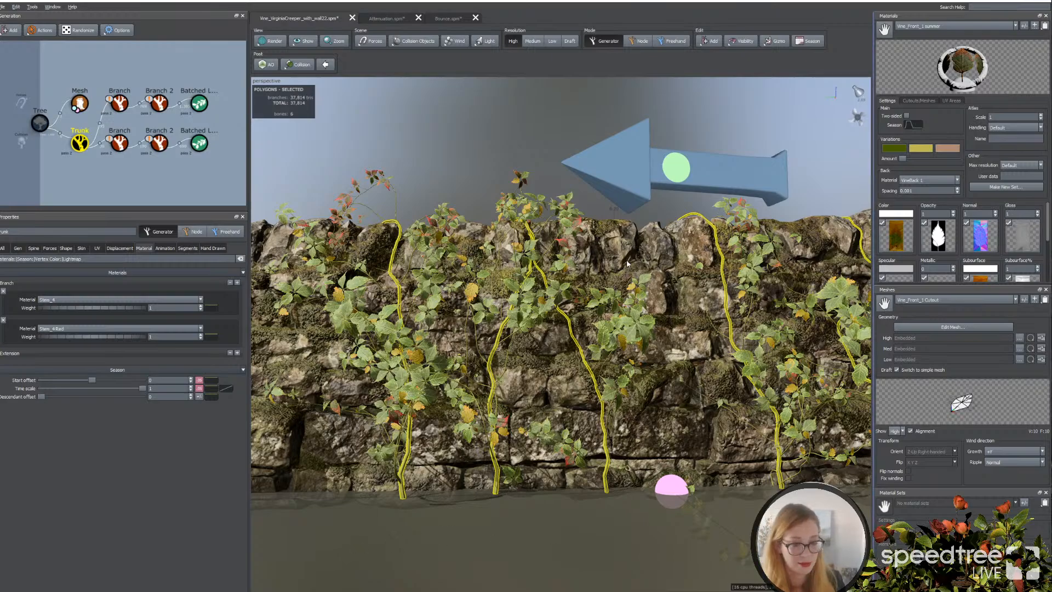
# Step: Preview the leaf and stem colours with the season moved to late autumn, close to winter
pyautogui.click(440, 160)
pyautogui.moveTo(444, 157); pyautogui.dragTo(460, 159)
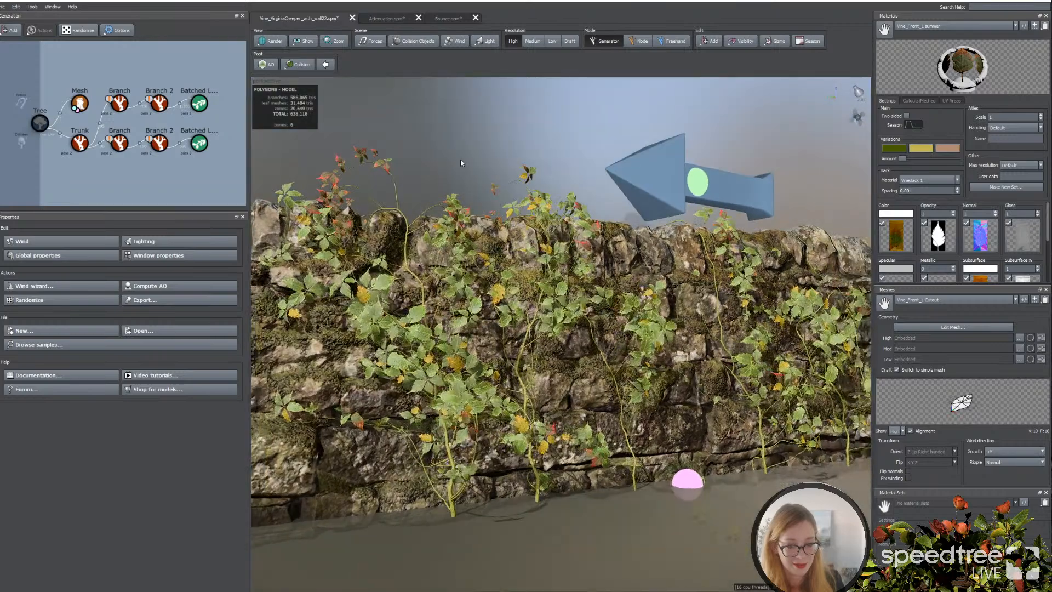
pyautogui.click(808, 41)
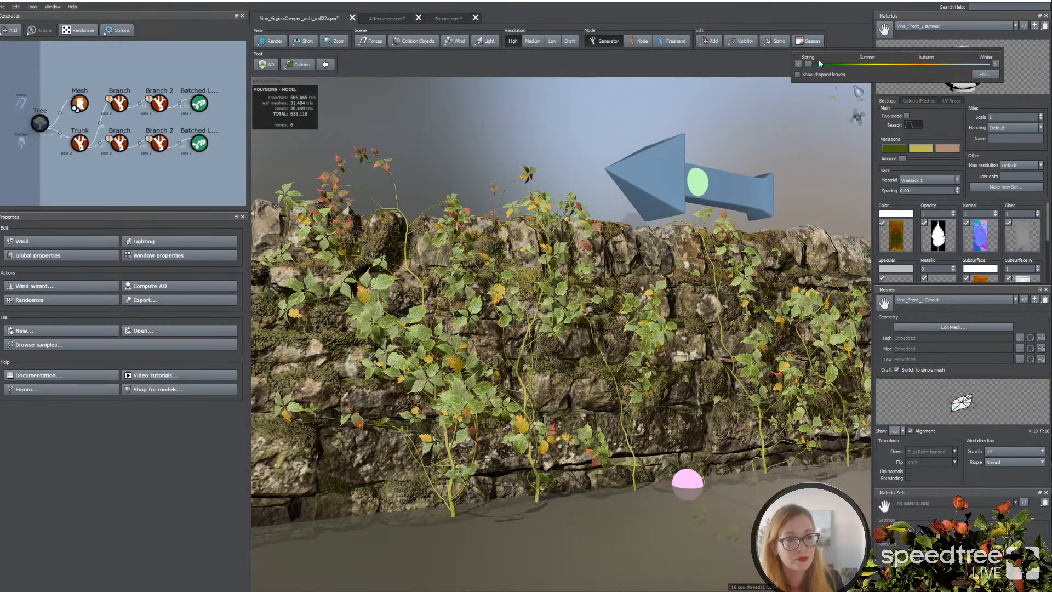
pyautogui.moveTo(819, 64); pyautogui.dragTo(992, 70)
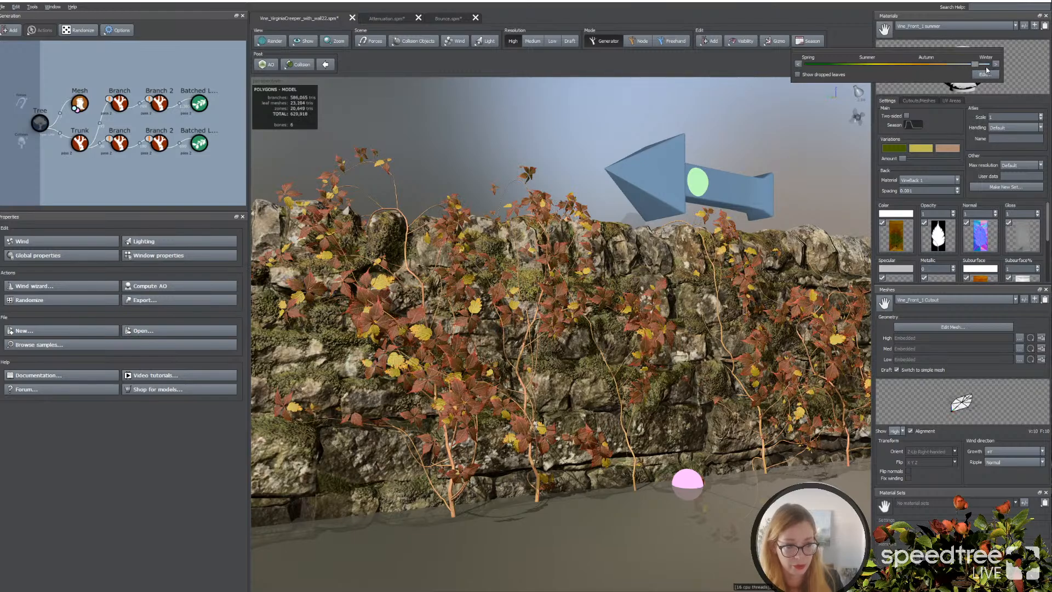
# Step: Shape the upper Batched Leaf generator's Vine_Front_1 yellow_dead weight curve for the Trunk level so it drops sharply to zero about two thirds along
pyautogui.click(386, 284)
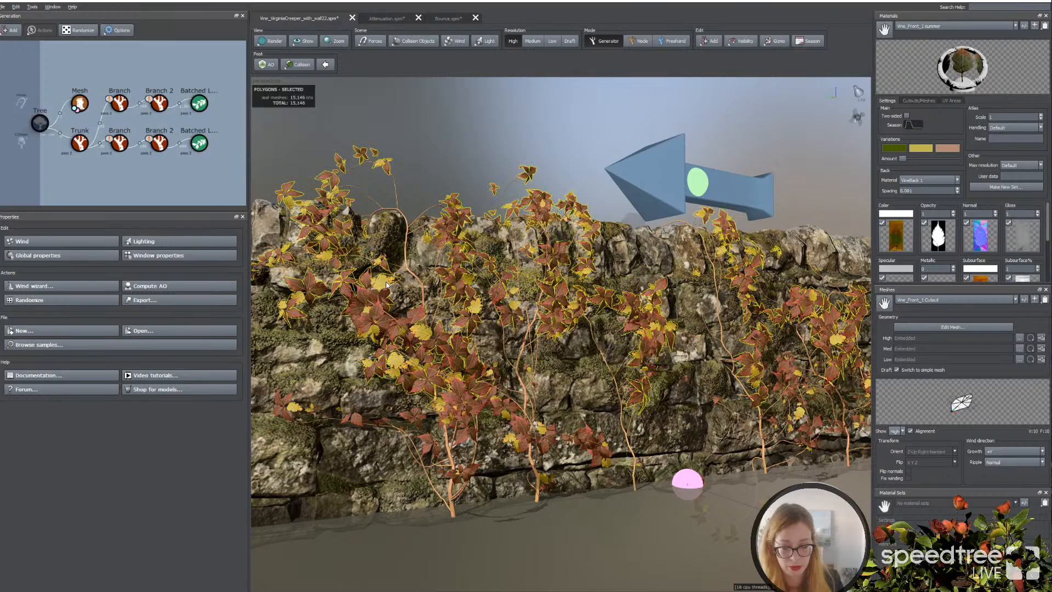
pyautogui.click(207, 391)
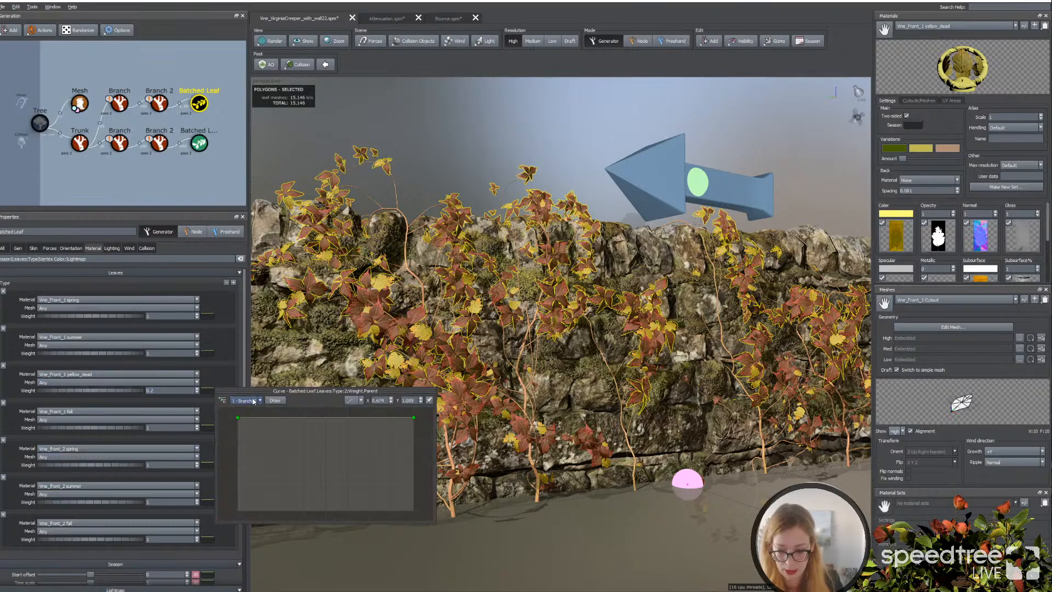
pyautogui.click(254, 401)
pyautogui.click(254, 422)
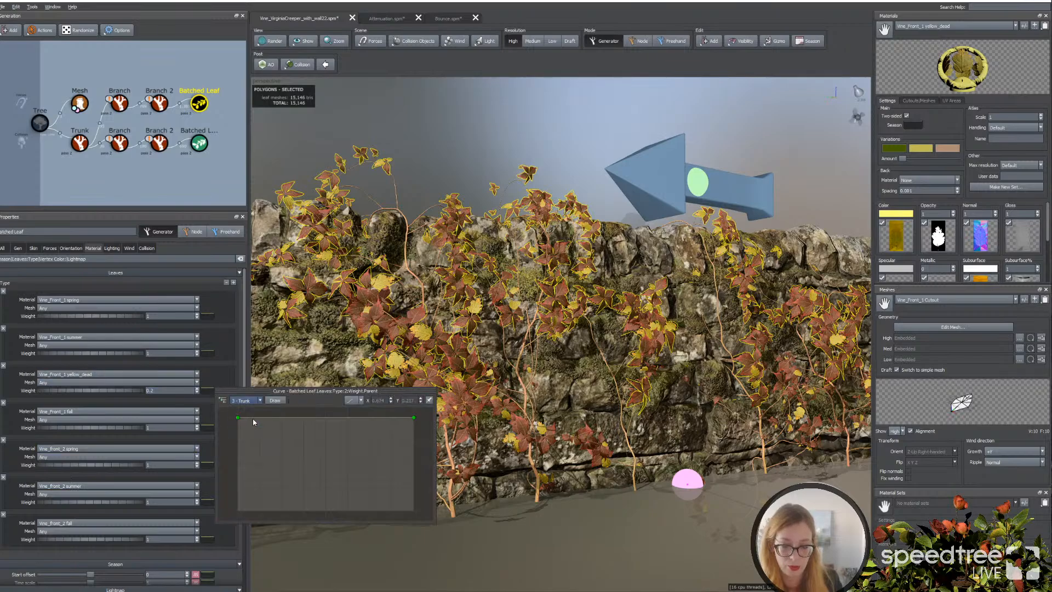
pyautogui.click(354, 417)
pyautogui.moveTo(414, 418); pyautogui.dragTo(414, 512)
pyautogui.click(364, 431)
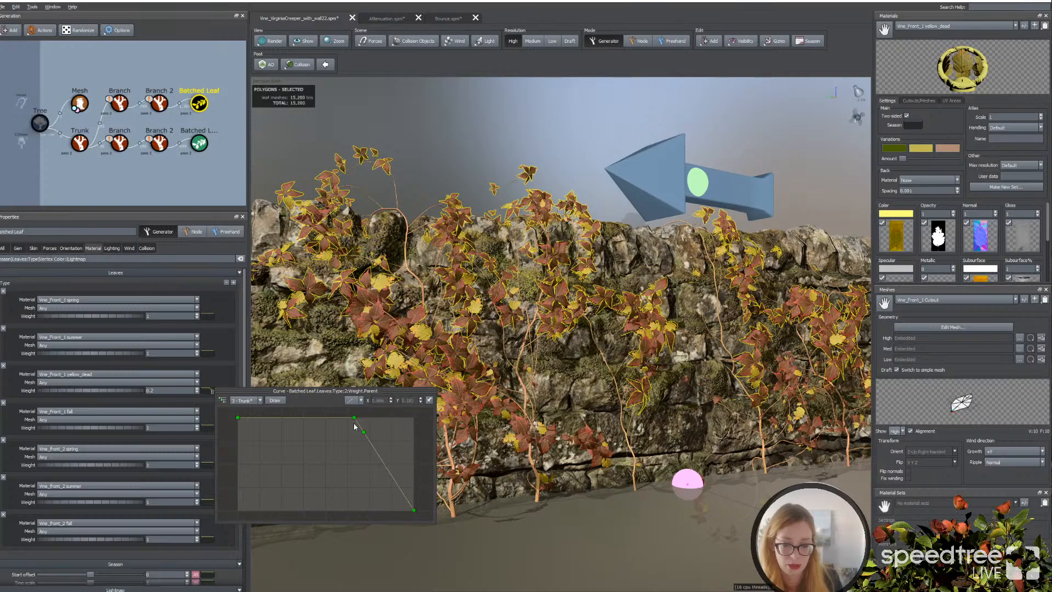
pyautogui.moveTo(364, 431); pyautogui.dragTo(362, 513)
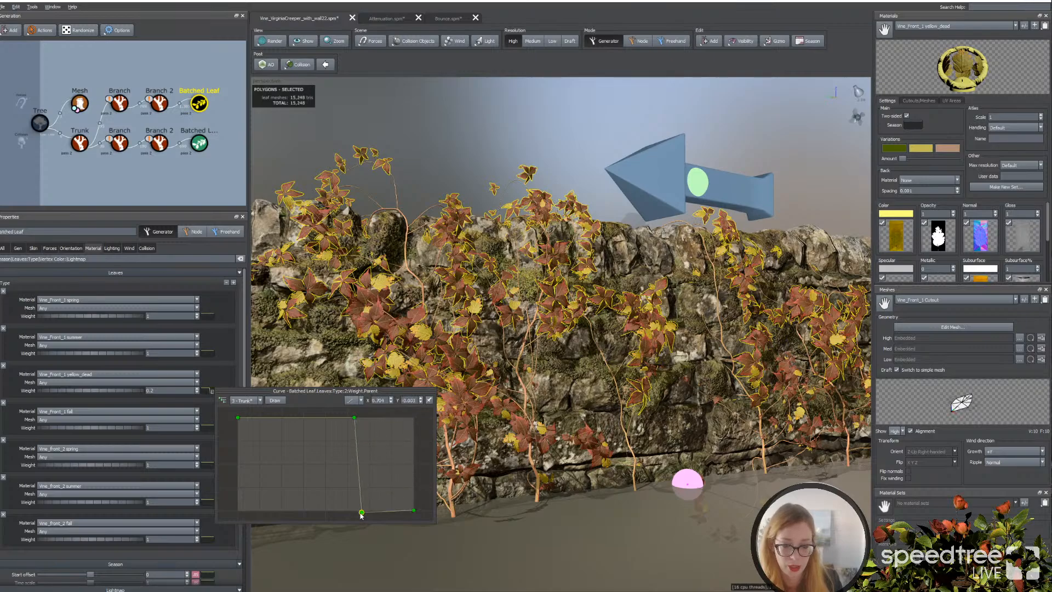
# Step: Move the drop in the yellow_dead weight's Trunk curve earlier, reaching zero at about 0.4 and keeping the tip at zero
pyautogui.click(327, 417)
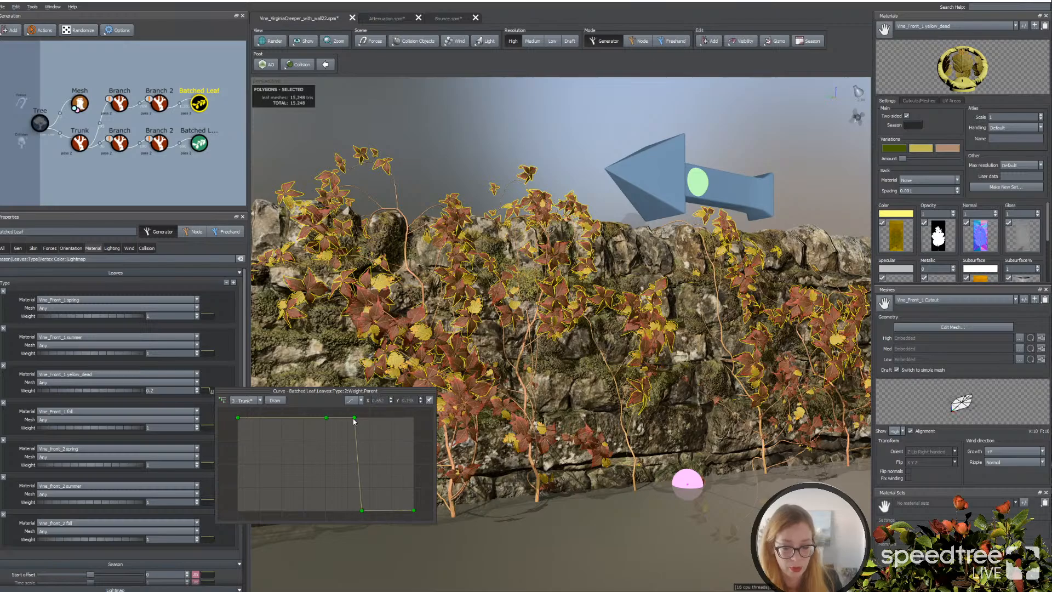
pyautogui.moveTo(354, 420); pyautogui.dragTo(338, 482)
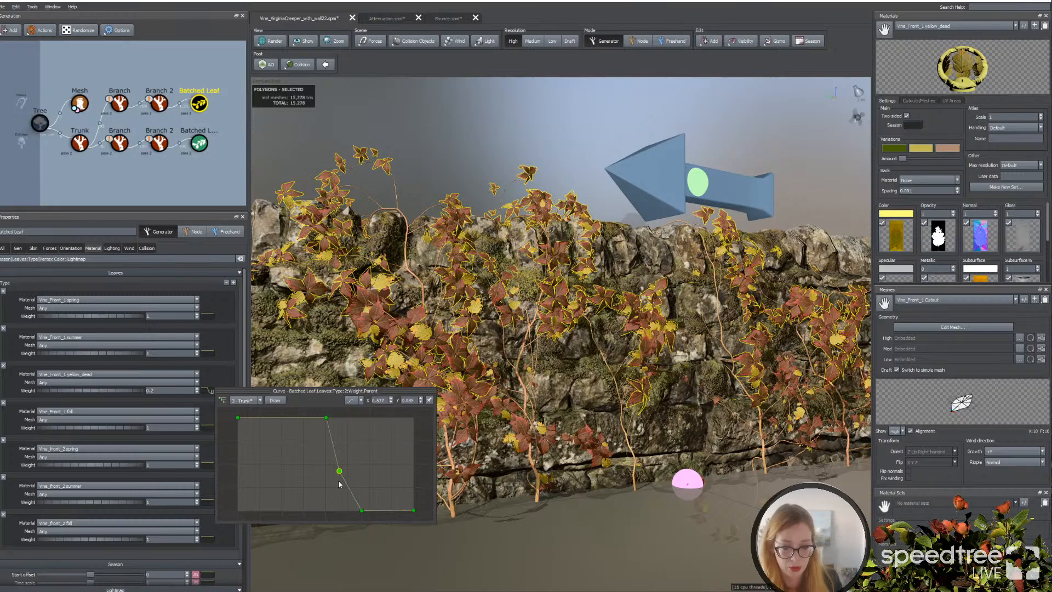
pyautogui.moveTo(326, 417); pyautogui.dragTo(293, 441)
pyautogui.moveTo(339, 471); pyautogui.dragTo(317, 509)
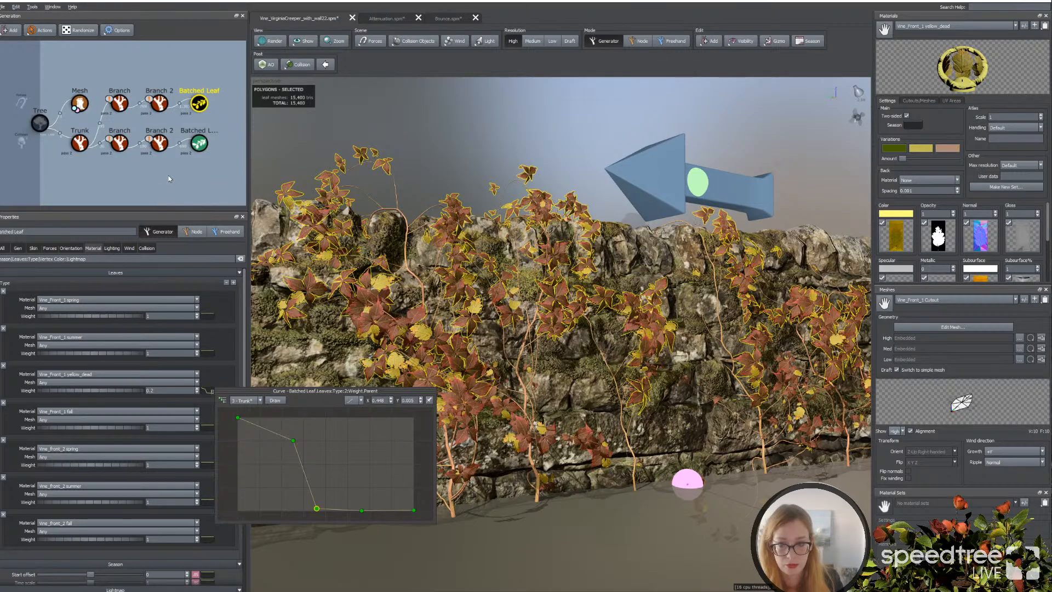
pyautogui.moveTo(317, 508); pyautogui.dragTo(307, 509)
pyautogui.moveTo(414, 510); pyautogui.dragTo(413, 513)
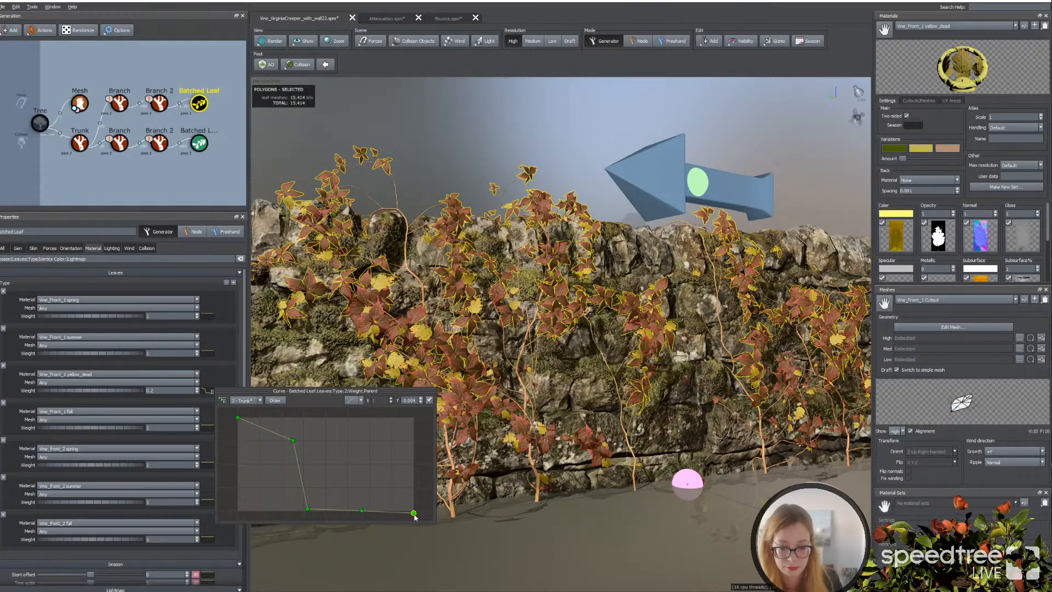
# Step: Lower the end of the yellow_dead weight's parent curve for the Branch 2 level
pyautogui.click(245, 401)
pyautogui.click(247, 387)
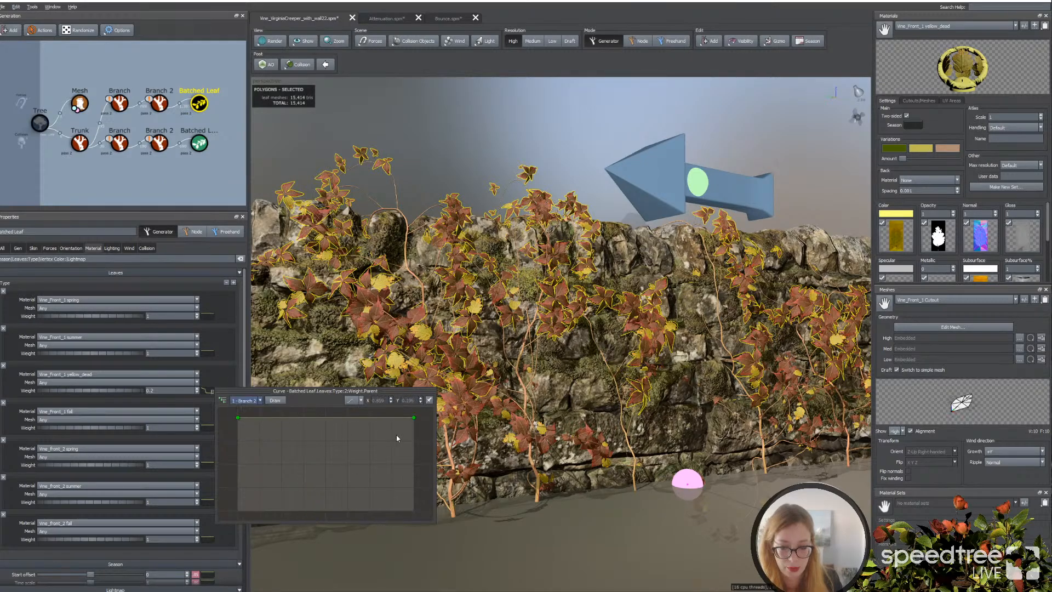
pyautogui.moveTo(413, 418); pyautogui.dragTo(359, 503)
pyautogui.click(371, 502)
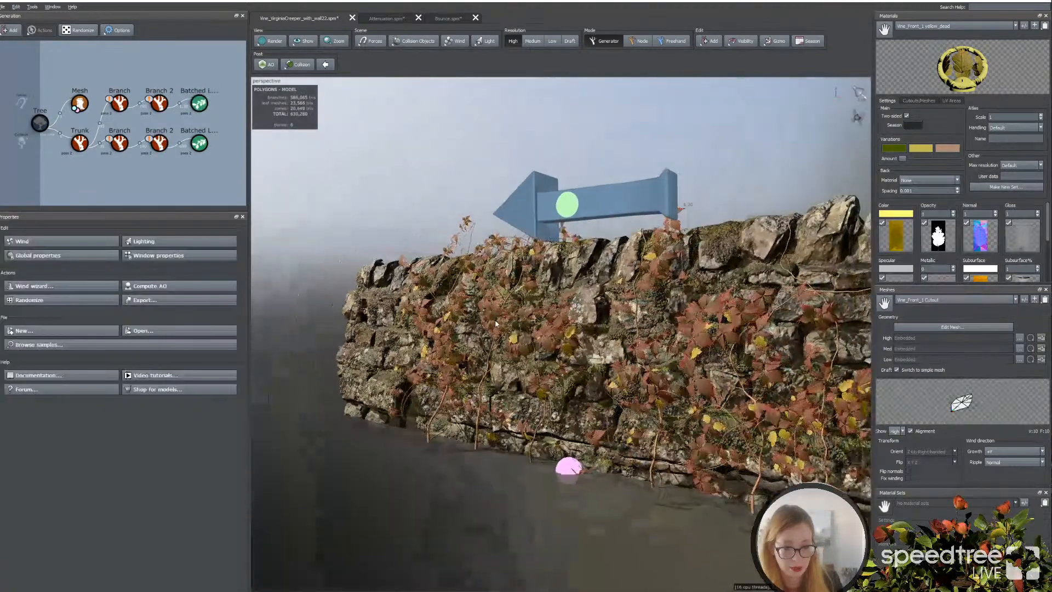
# Step: Examine the vines from several angles with the season set around autumn
pyautogui.moveTo(395, 307); pyautogui.dragTo(554, 306)
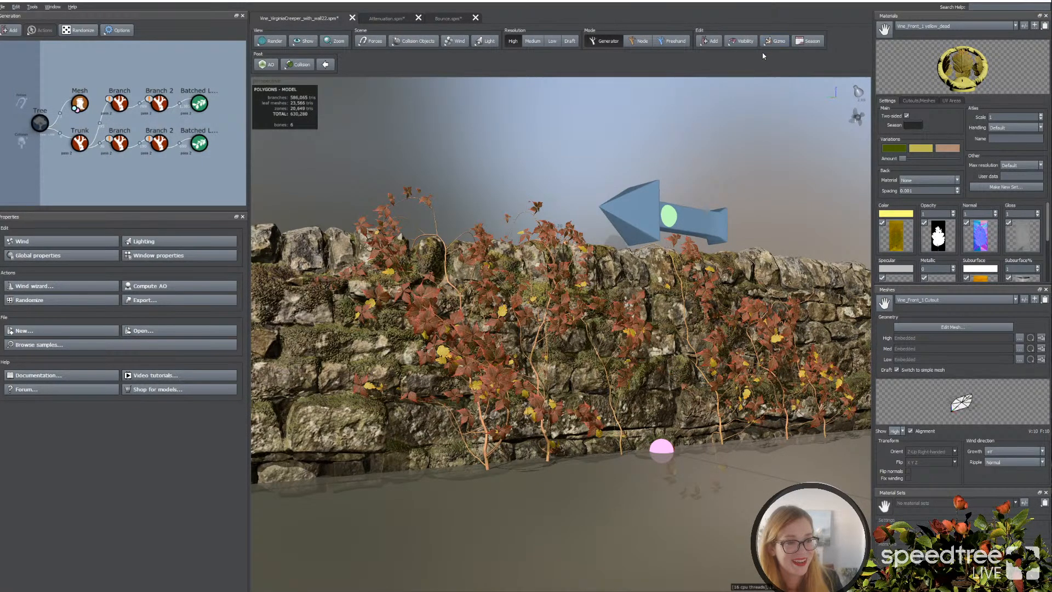
pyautogui.click(798, 43)
pyautogui.moveTo(809, 64); pyautogui.dragTo(949, 64)
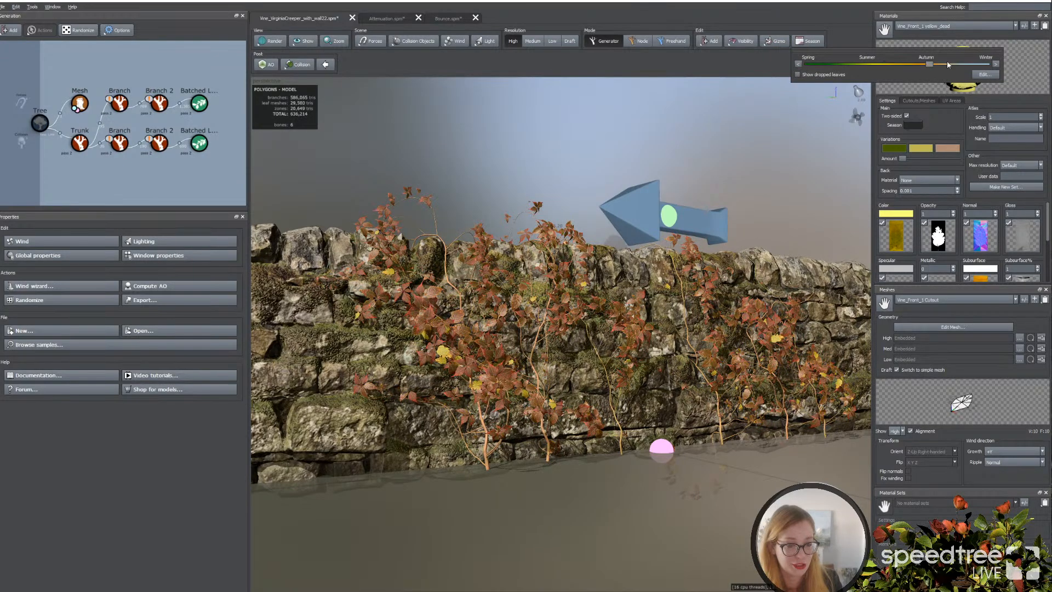
pyautogui.click(619, 212)
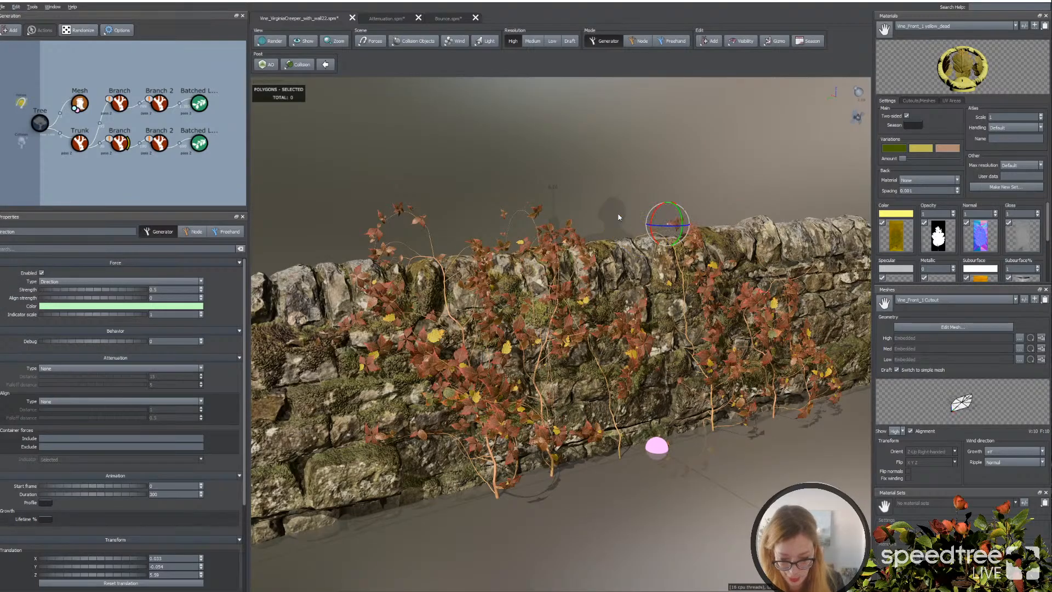
pyautogui.moveTo(620, 205)
pyautogui.mouseDown()
pyautogui.moveTo(520, 200)
pyautogui.moveTo(636, 202)
pyautogui.mouseUp()
pyautogui.scroll(3, 608, 329)
pyautogui.moveTo(502, 362); pyautogui.dragTo(454, 351)
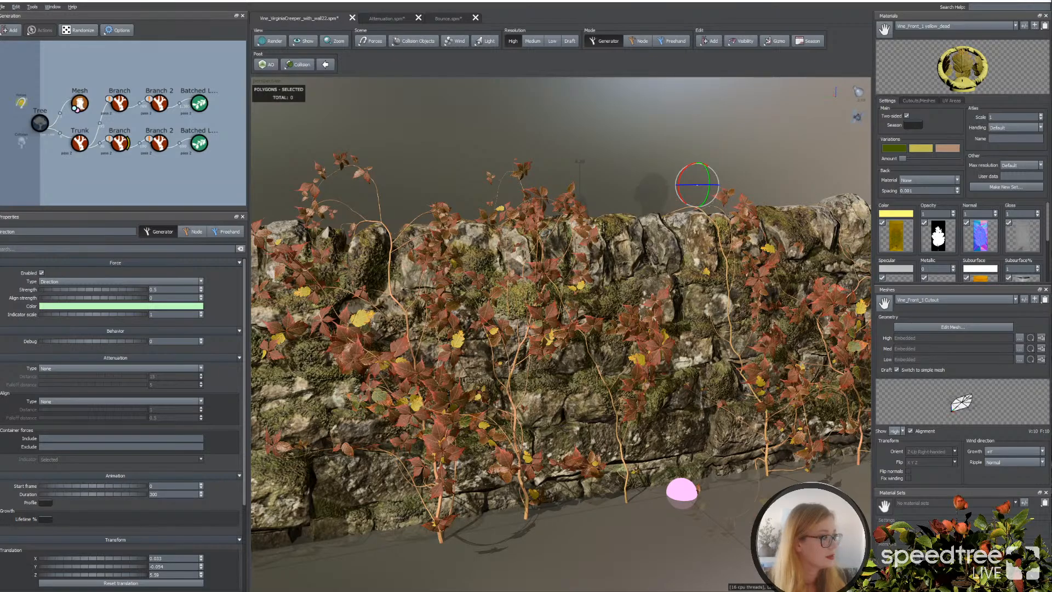
# Step: Set the season back to early spring and inspect the vines along the wall from an oblique angle
pyautogui.click(810, 41)
pyautogui.click(812, 64)
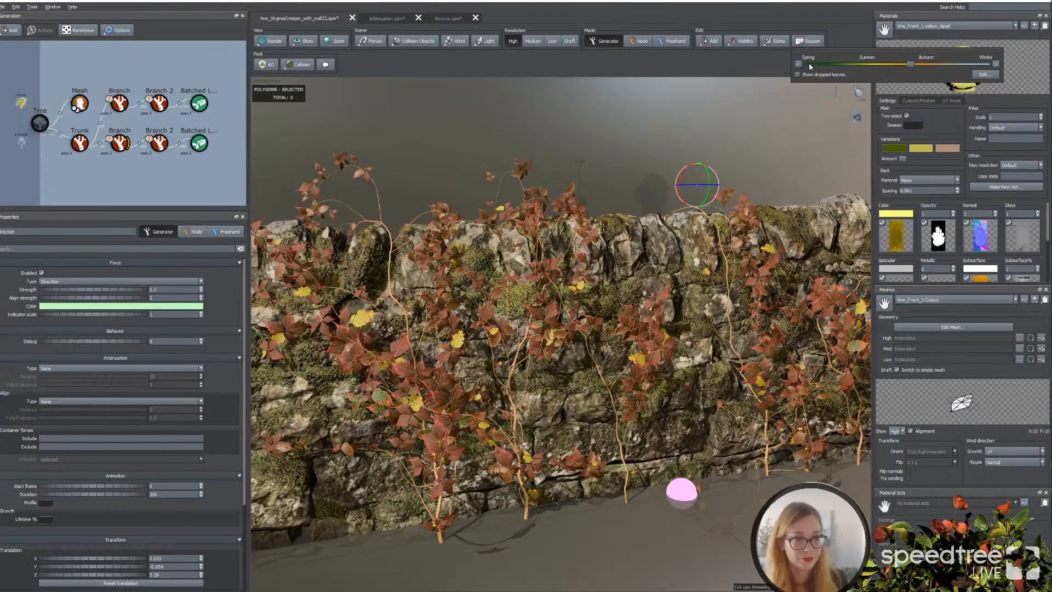
pyautogui.moveTo(544, 159); pyautogui.dragTo(566, 158)
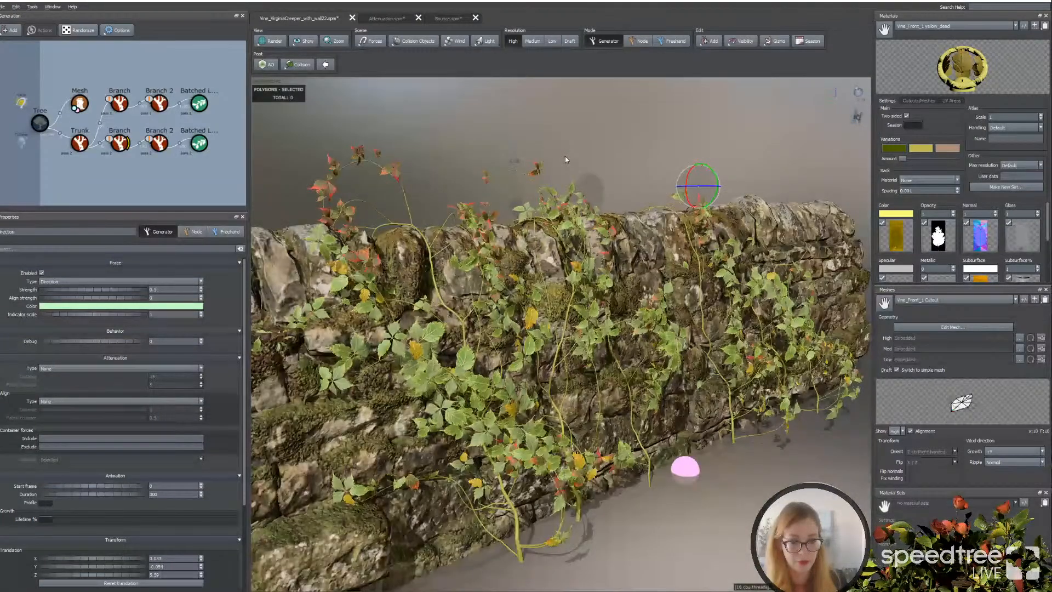
pyautogui.moveTo(564, 156); pyautogui.dragTo(526, 180)
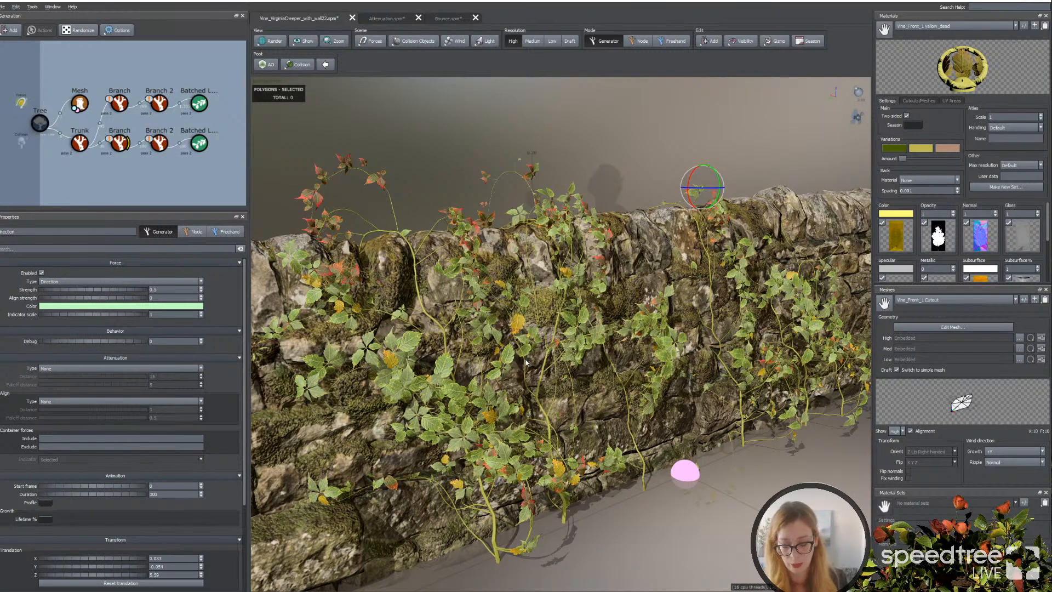
pyautogui.click(289, 128)
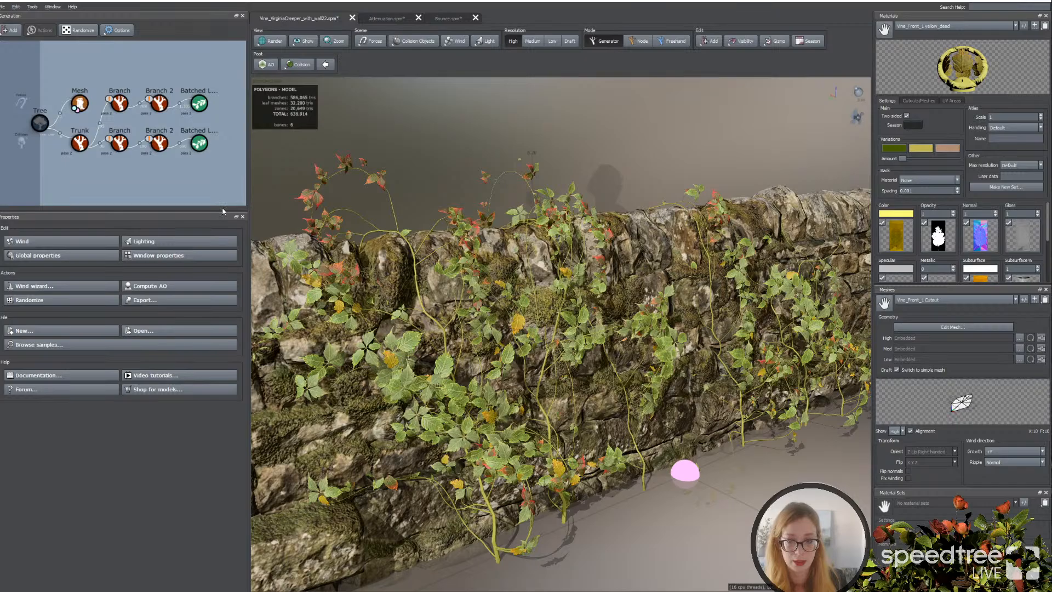
pyautogui.moveTo(548, 384); pyautogui.dragTo(370, 205)
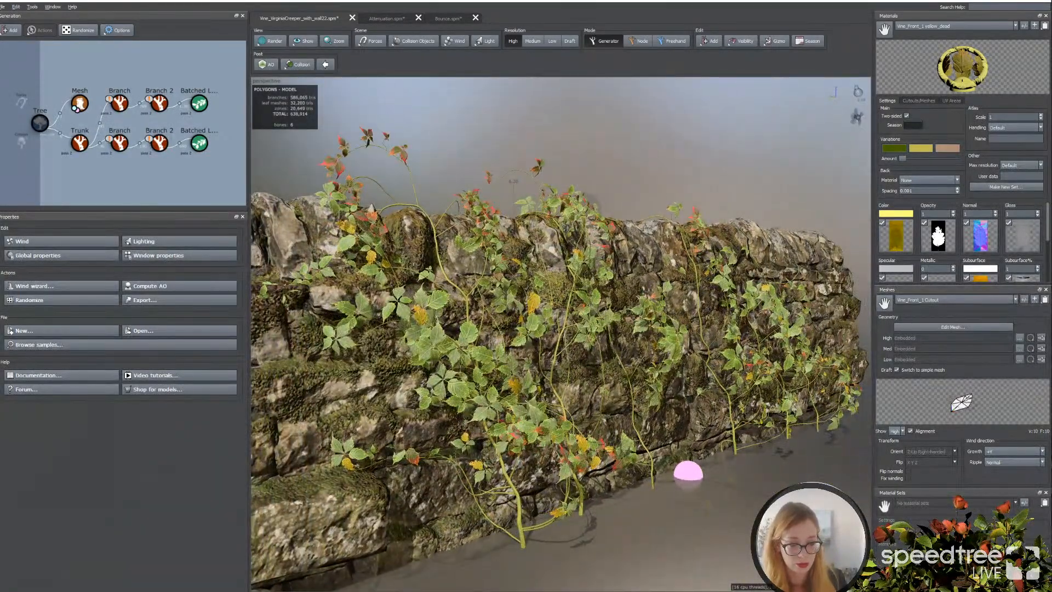
pyautogui.moveTo(583, 421); pyautogui.dragTo(583, 423, button='middle')
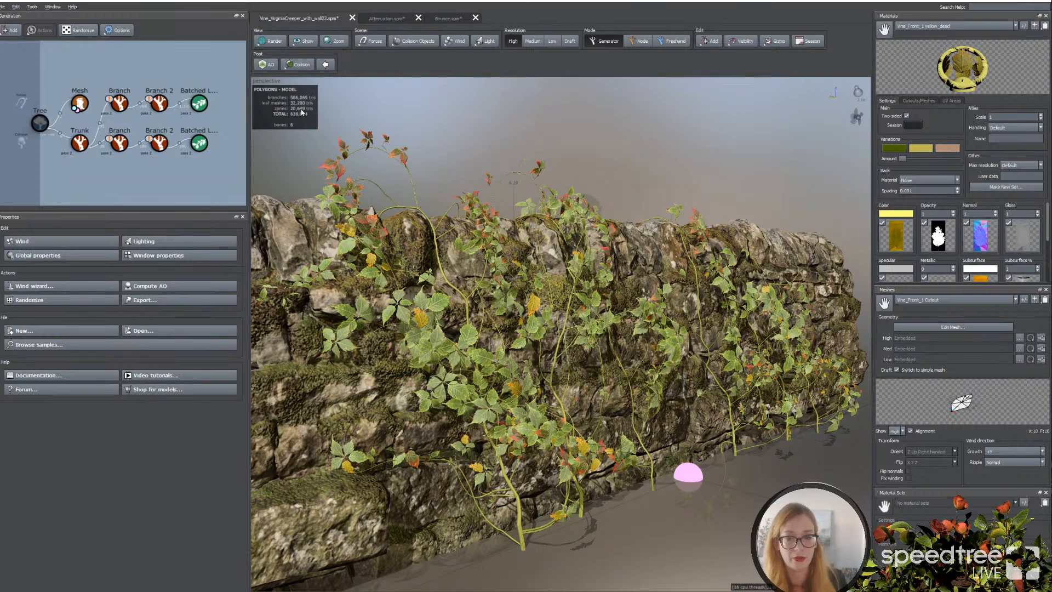
# Step: Switch the viewport rendering of the vine-covered wall to the Scribed wireframe mode
pyautogui.scroll(-2, 485, 293)
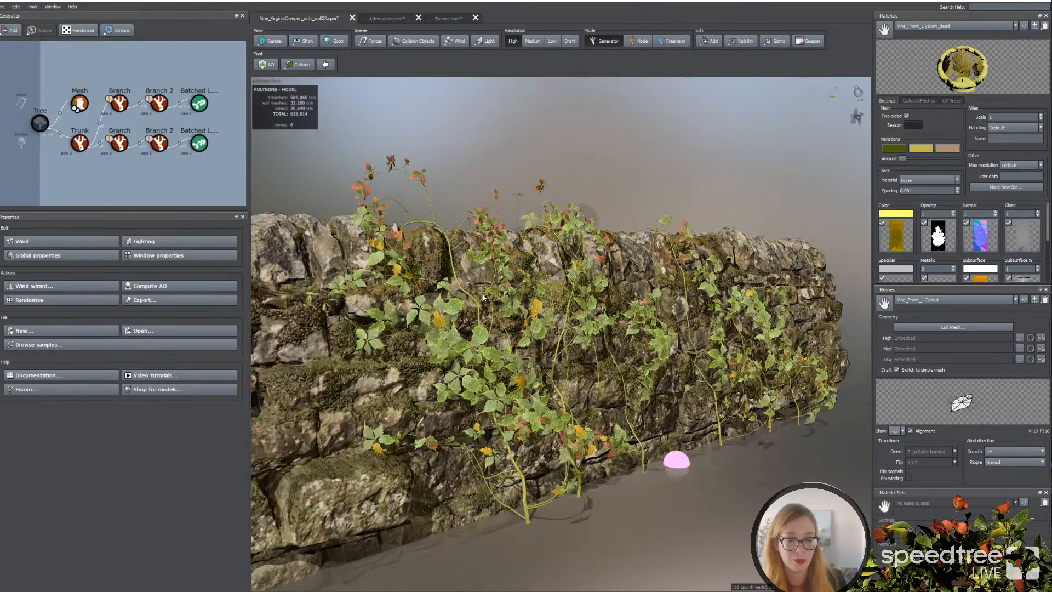
pyautogui.moveTo(485, 296); pyautogui.dragTo(460, 298)
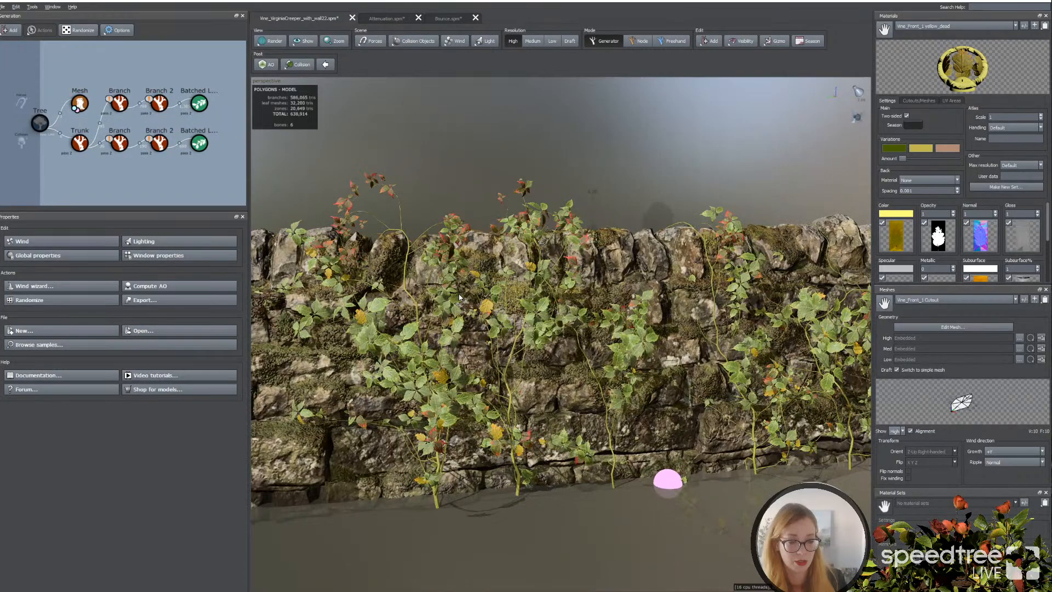
pyautogui.moveTo(458, 294); pyautogui.dragTo(417, 295)
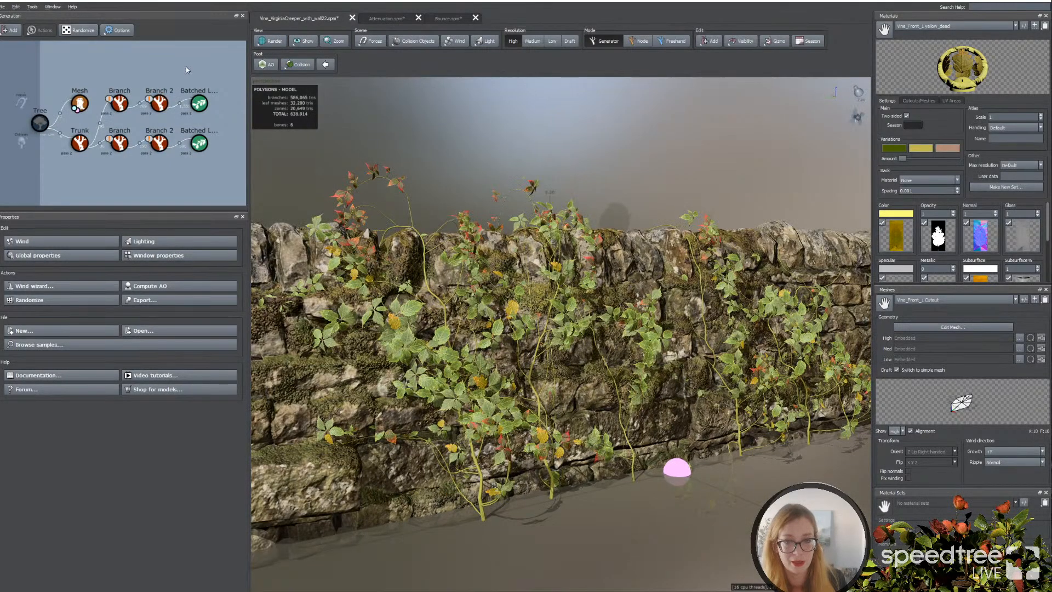
pyautogui.click(271, 41)
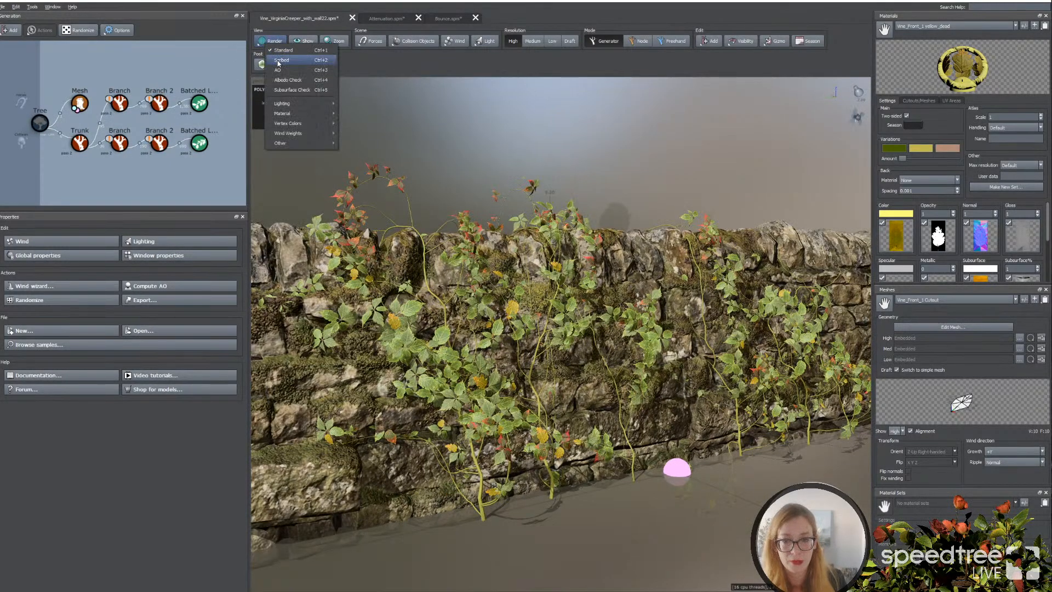
pyautogui.click(278, 64)
# Step: Examine the wireframe density of the leaves, stems and wall mesh from close up and from a distance
pyautogui.scroll(10, 511, 254)
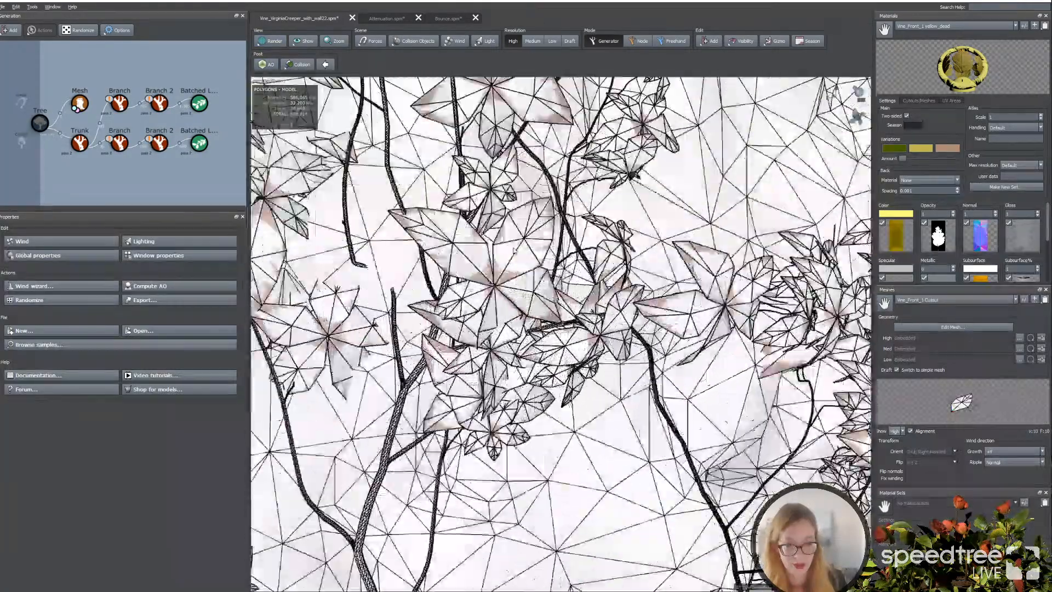
pyautogui.scroll(-10, 512, 251)
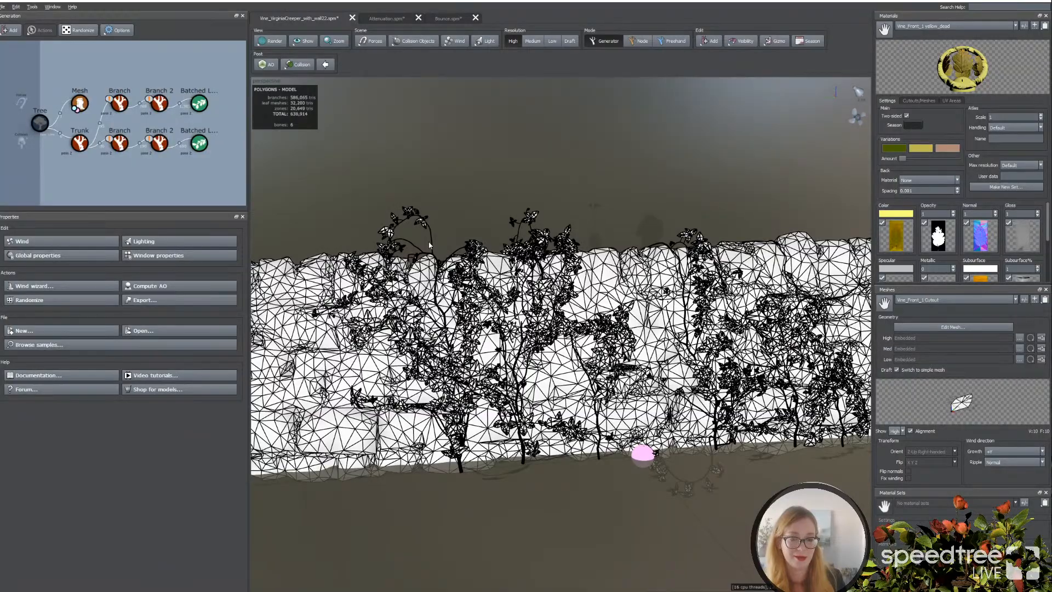
pyautogui.scroll(3, 443, 260)
pyautogui.scroll(5, 443, 261)
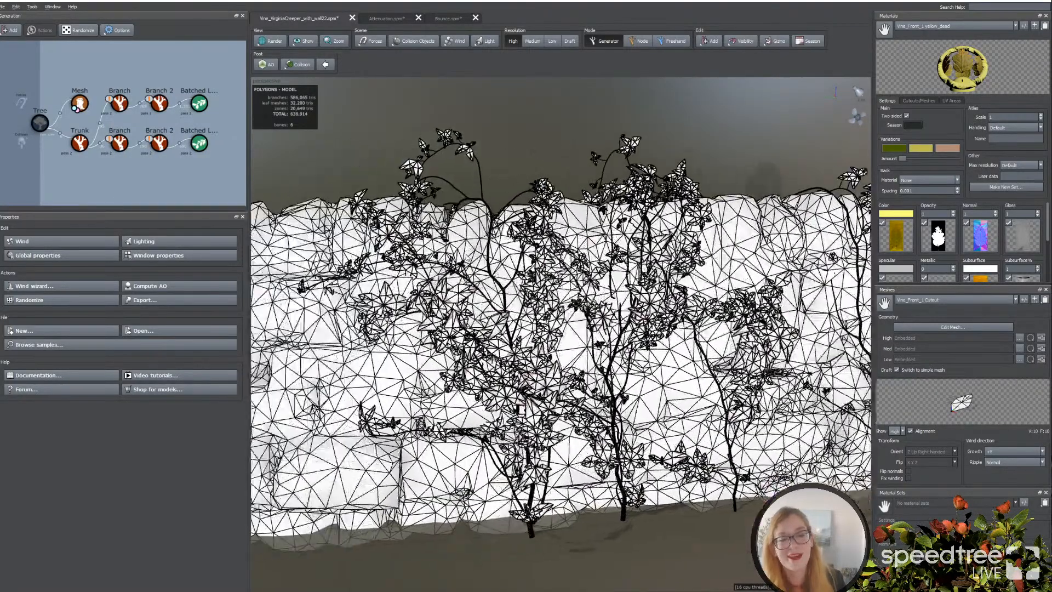
pyautogui.scroll(4, 506, 281)
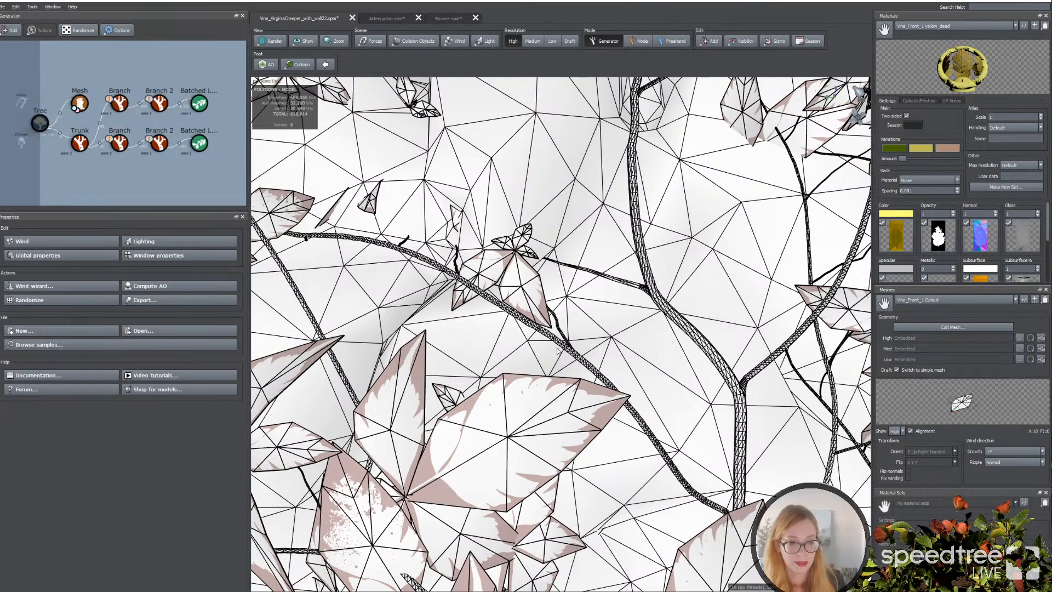
pyautogui.moveTo(661, 387); pyautogui.dragTo(664, 383)
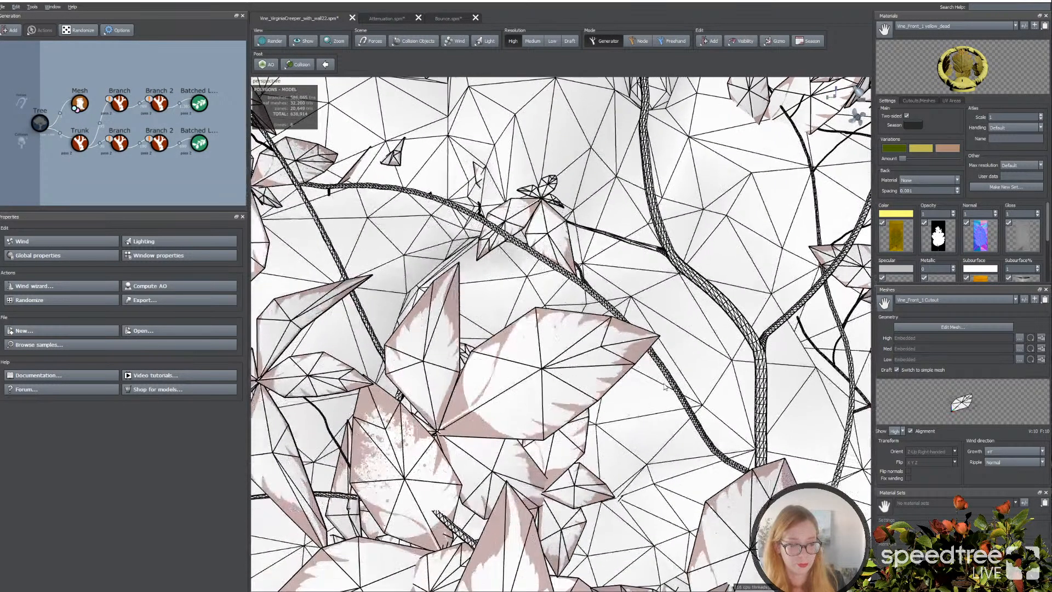
pyautogui.scroll(3, 663, 384)
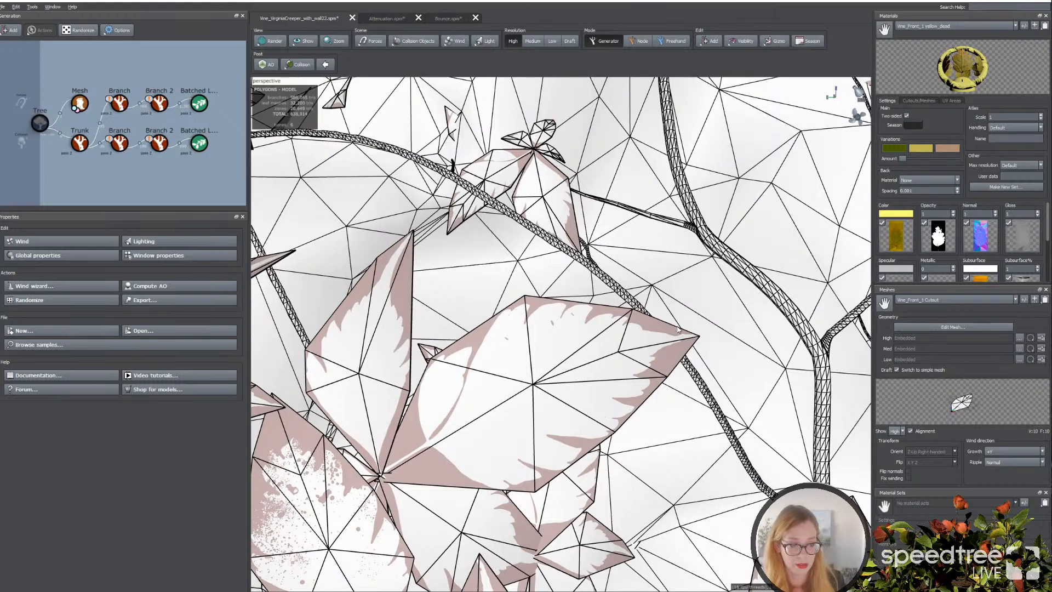
pyautogui.scroll(-3, 586, 310)
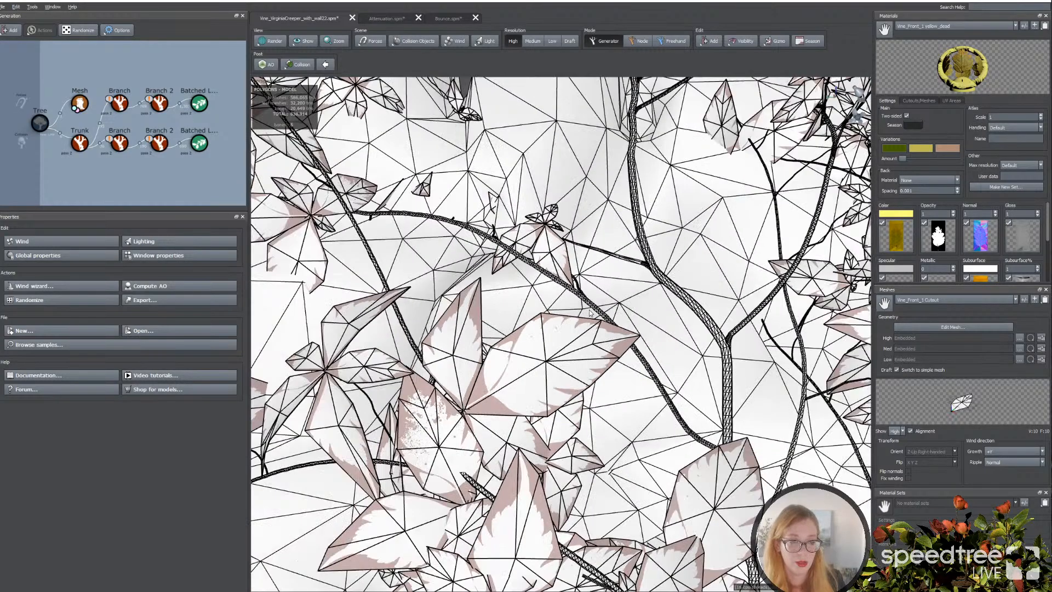
pyautogui.moveTo(573, 314); pyautogui.dragTo(788, 282)
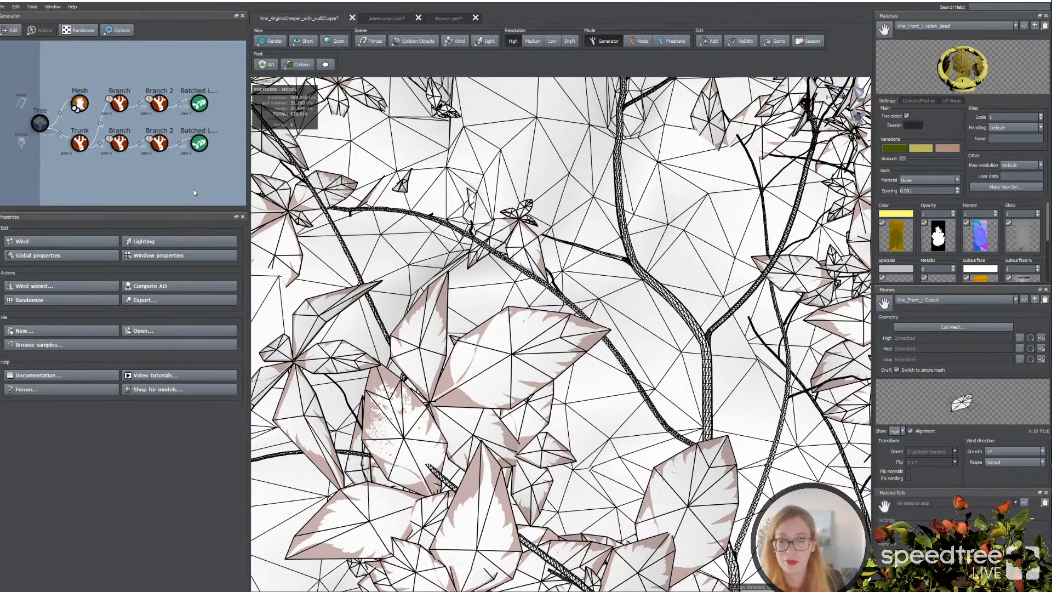
# Step: Shape the upper Branch generator's absolute radial segment profile to fall through a point at about 0.8 along to about 0.06 at the tip
pyautogui.click(159, 103)
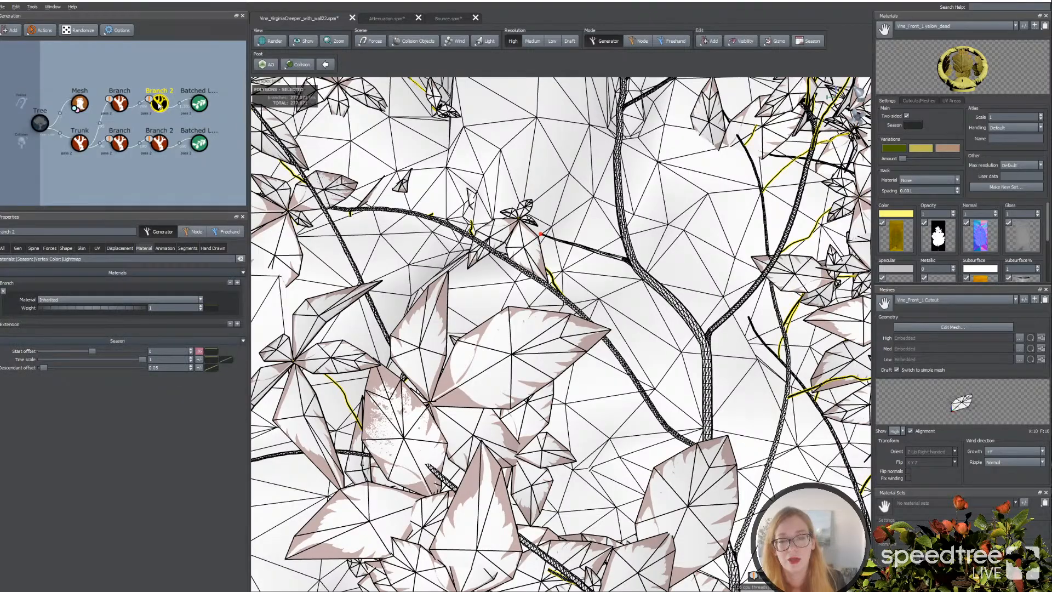
pyautogui.click(376, 263)
pyautogui.scroll(-3, 377, 264)
pyautogui.moveTo(384, 266); pyautogui.dragTo(441, 272)
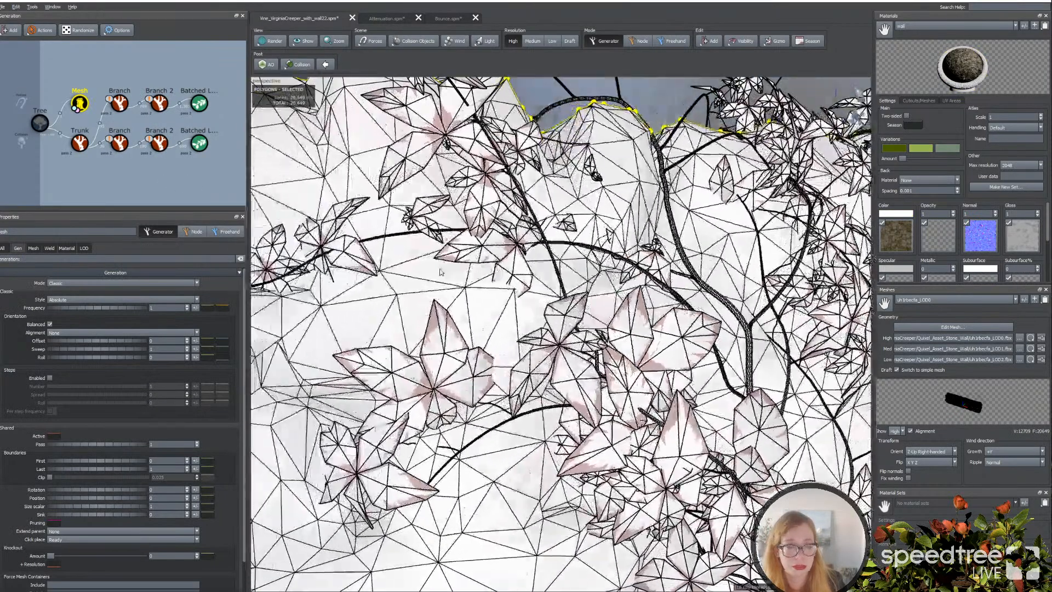
pyautogui.scroll(6, 441, 274)
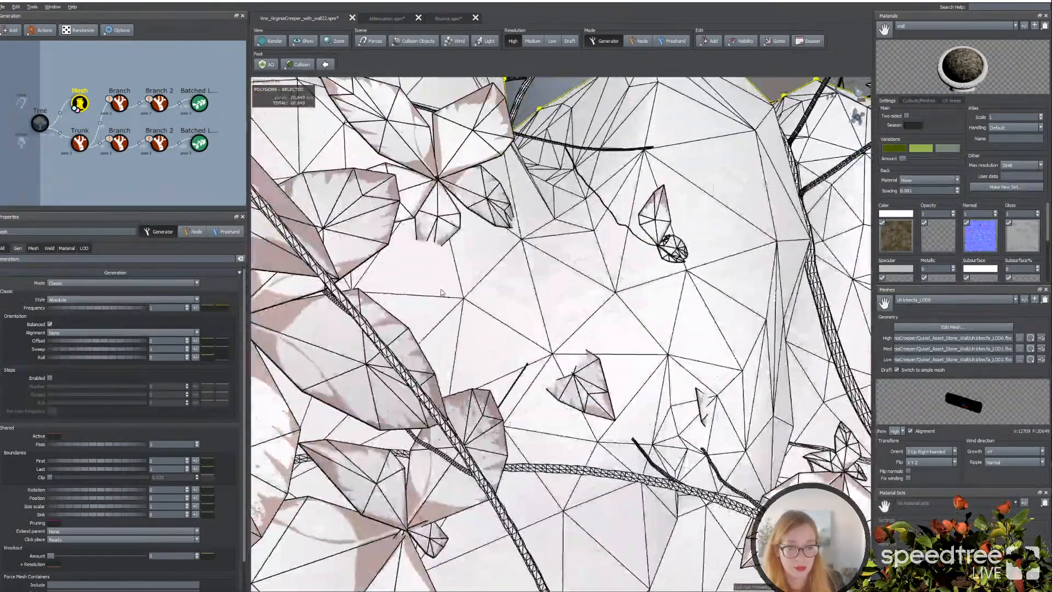
pyautogui.moveTo(441, 293); pyautogui.dragTo(441, 300, button='middle')
pyautogui.click(442, 431)
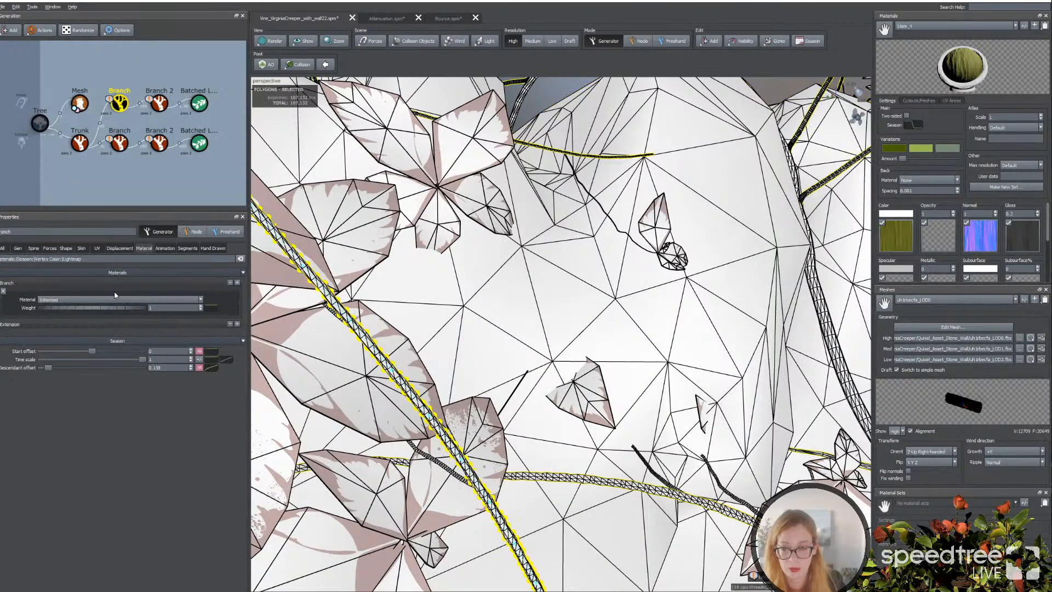
pyautogui.click(187, 248)
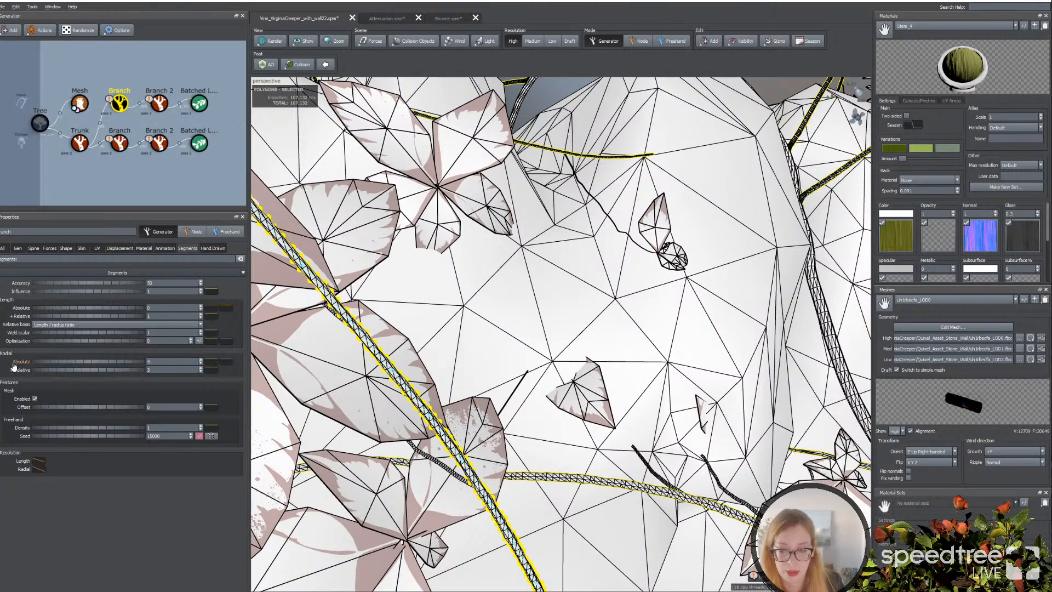
pyautogui.click(225, 361)
pyautogui.moveTo(432, 388); pyautogui.dragTo(432, 475)
pyautogui.click(395, 441)
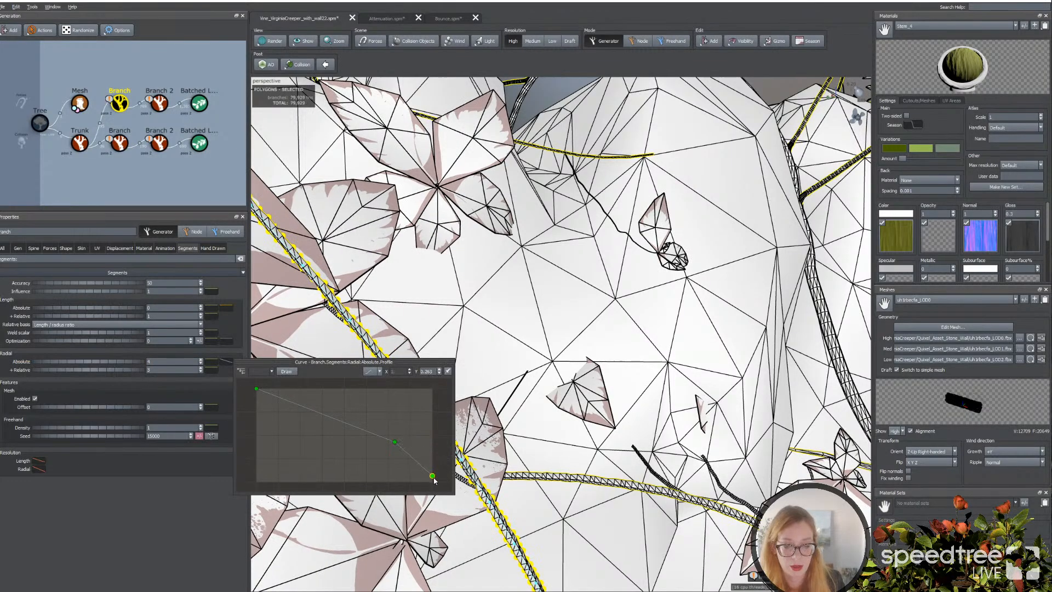
# Step: Return the viewport to Standard rendering and inspect the simplified branches along the top of the wall
pyautogui.scroll(-3, 548, 464)
pyautogui.scroll(-2, 547, 465)
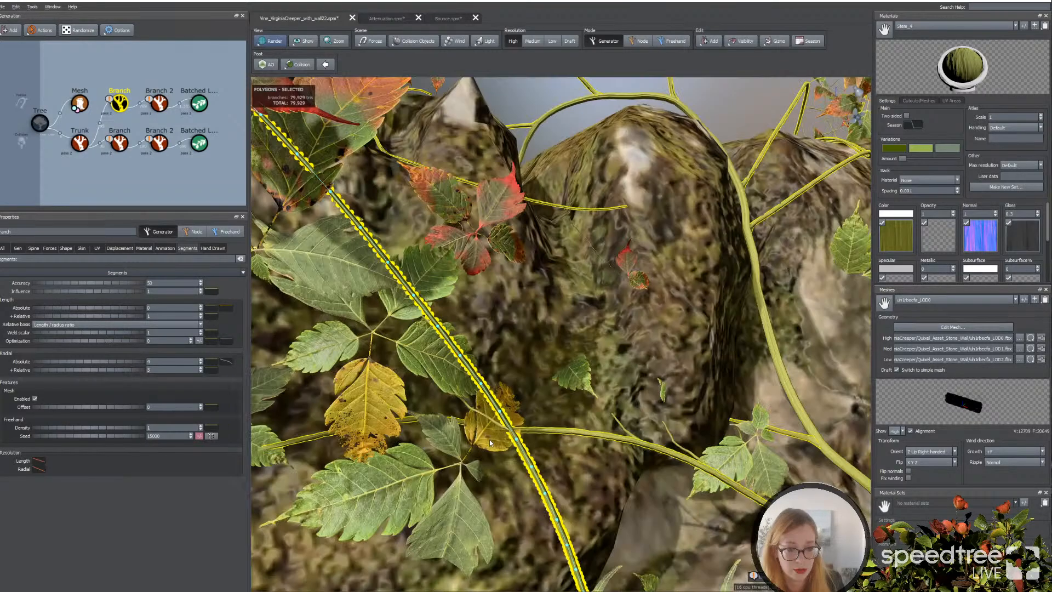
pyautogui.click(528, 432)
pyautogui.moveTo(528, 432)
pyautogui.mouseDown()
pyautogui.moveTo(518, 422)
pyautogui.moveTo(530, 418)
pyautogui.mouseUp()
pyautogui.moveTo(447, 312); pyautogui.dragTo(482, 364)
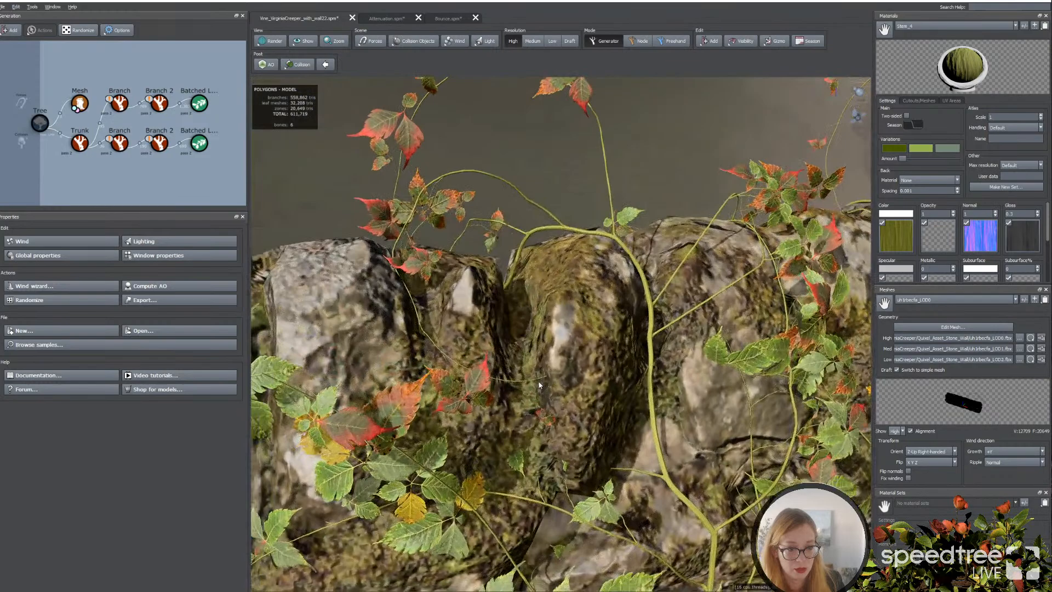
# Step: Set the Trunk generator's segment Optimization to 0.09
pyautogui.click(540, 207)
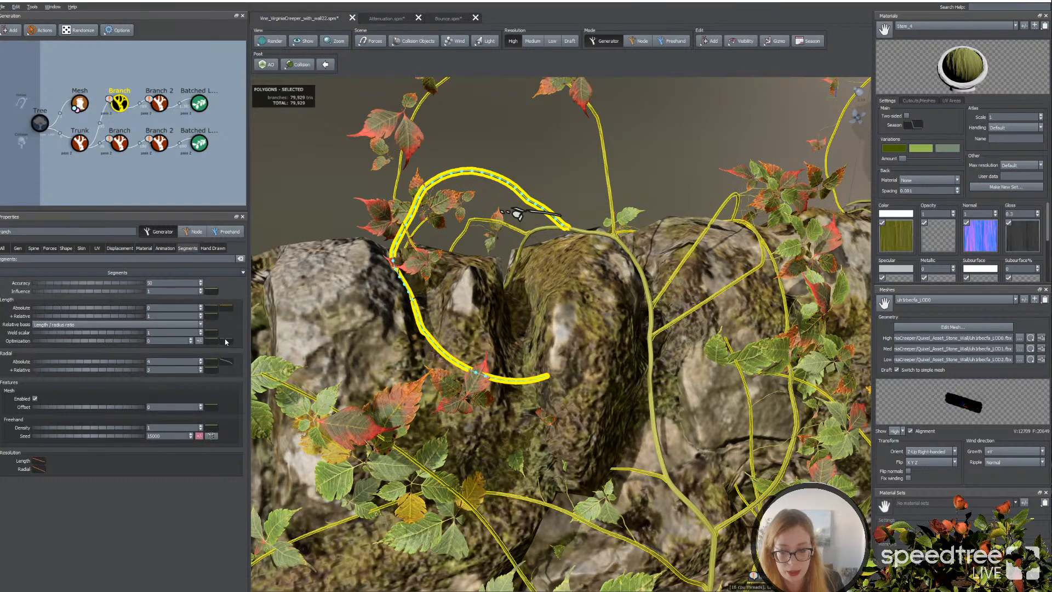
pyautogui.click(112, 341)
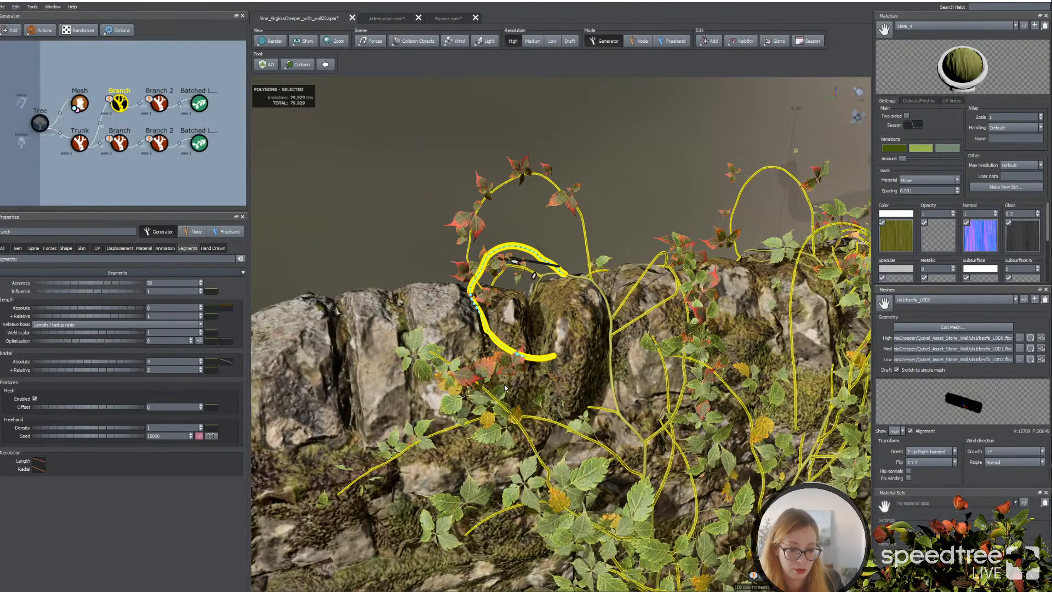
pyautogui.moveTo(504, 388); pyautogui.dragTo(535, 393)
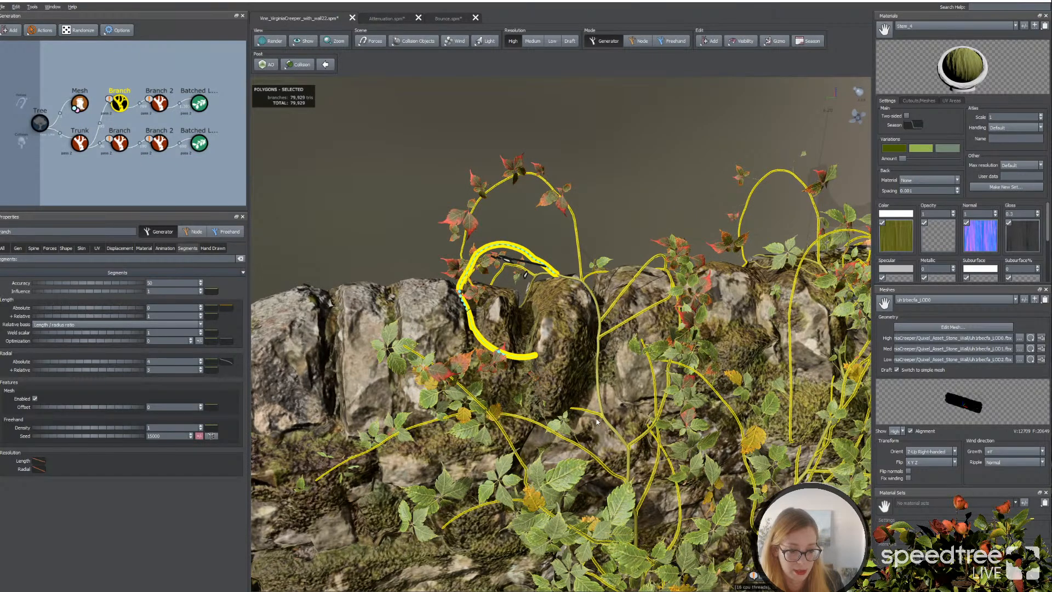
pyautogui.click(613, 429)
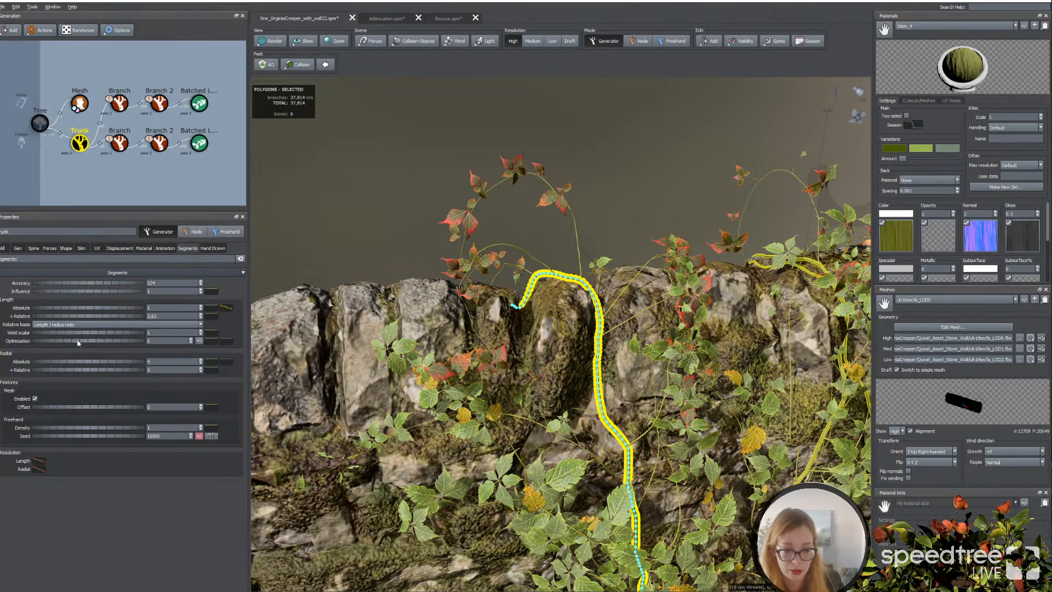
pyautogui.moveTo(78, 343); pyautogui.dragTo(82, 343)
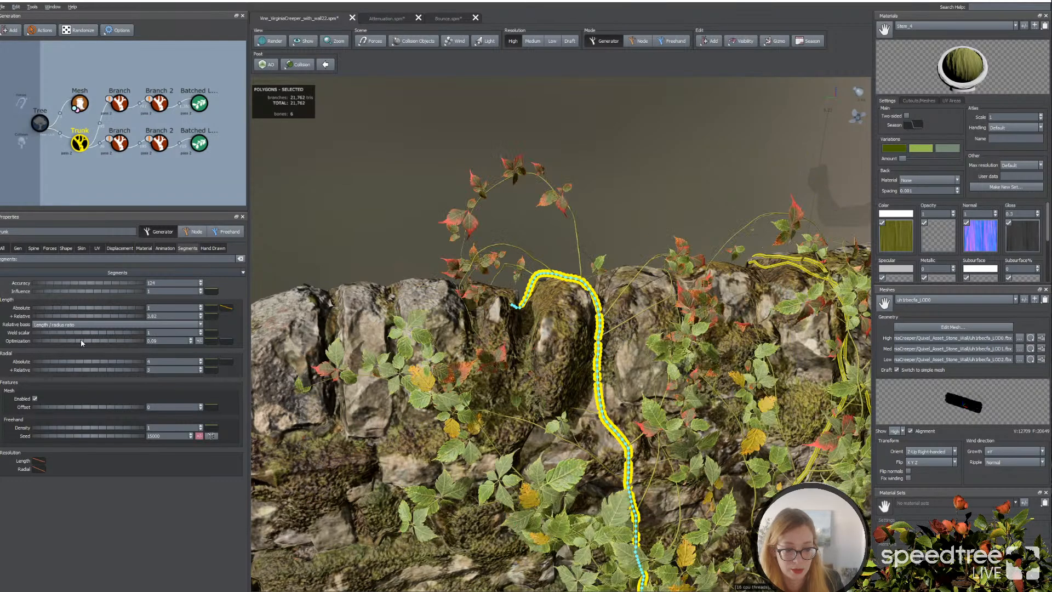
# Step: Examine the optimized trunk and surrounding foliage from several angles and distances along the wall
pyautogui.scroll(-3, 626, 268)
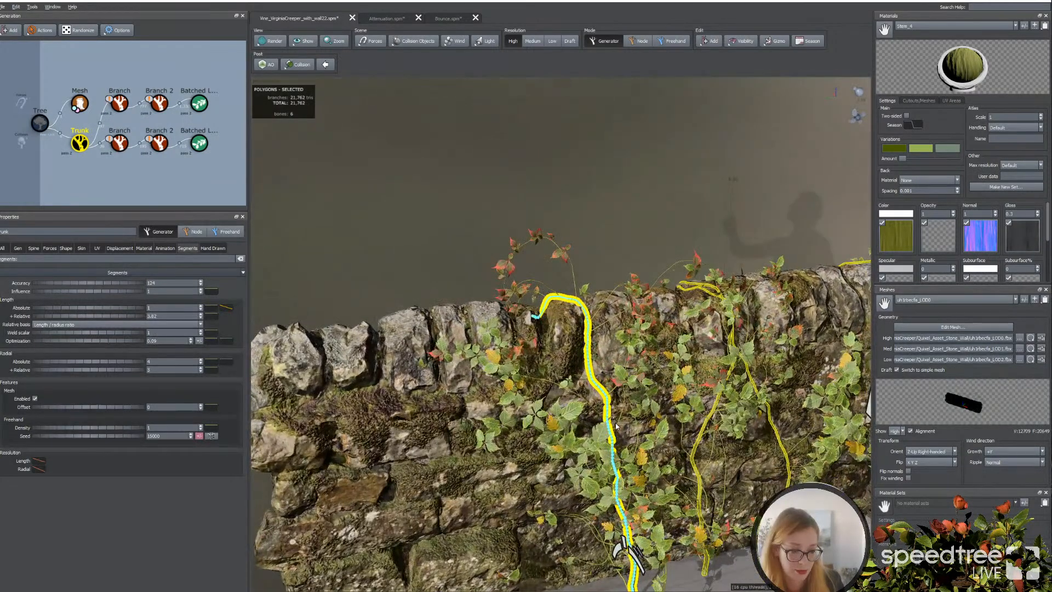
pyautogui.moveTo(626, 267); pyautogui.dragTo(598, 258, button='middle')
pyautogui.click(599, 254)
pyautogui.moveTo(598, 254); pyautogui.dragTo(614, 417, button='right')
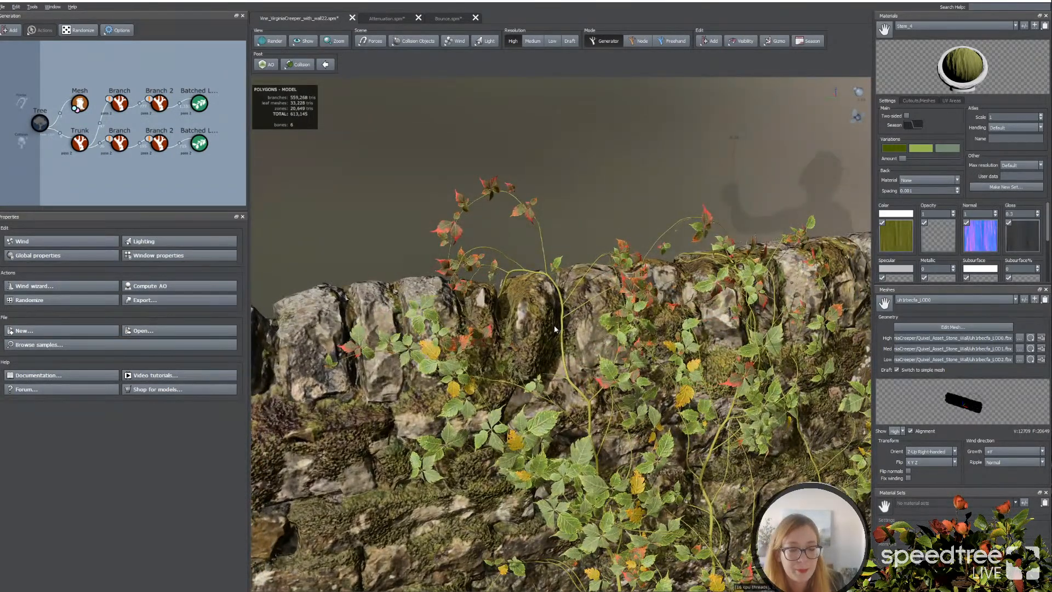
pyautogui.moveTo(553, 324); pyautogui.dragTo(547, 325)
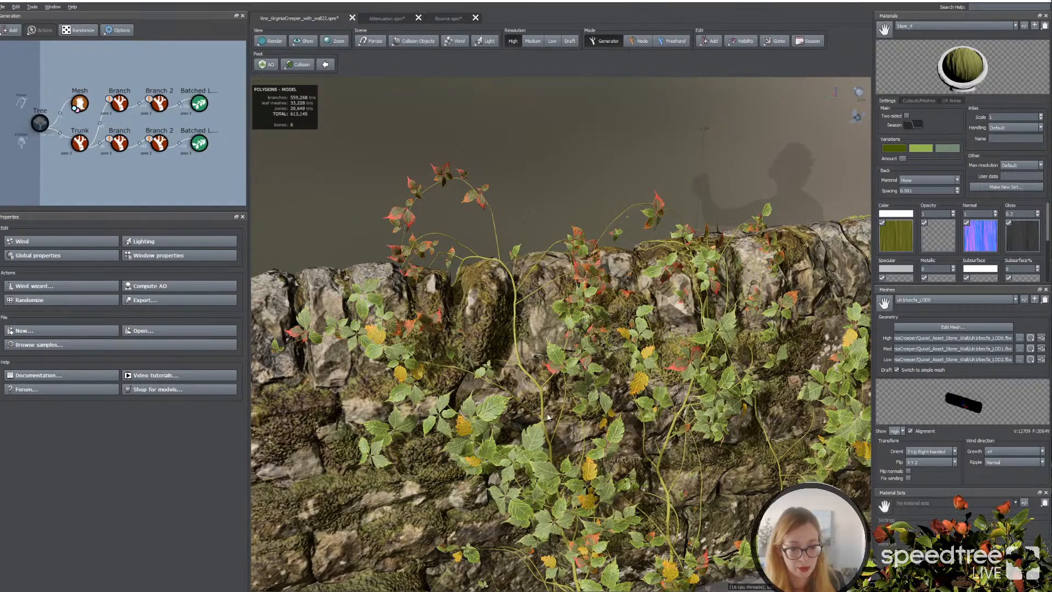
pyautogui.moveTo(580, 296); pyautogui.dragTo(605, 175, button='middle')
pyautogui.moveTo(612, 242); pyautogui.dragTo(562, 237)
pyautogui.click(457, 552)
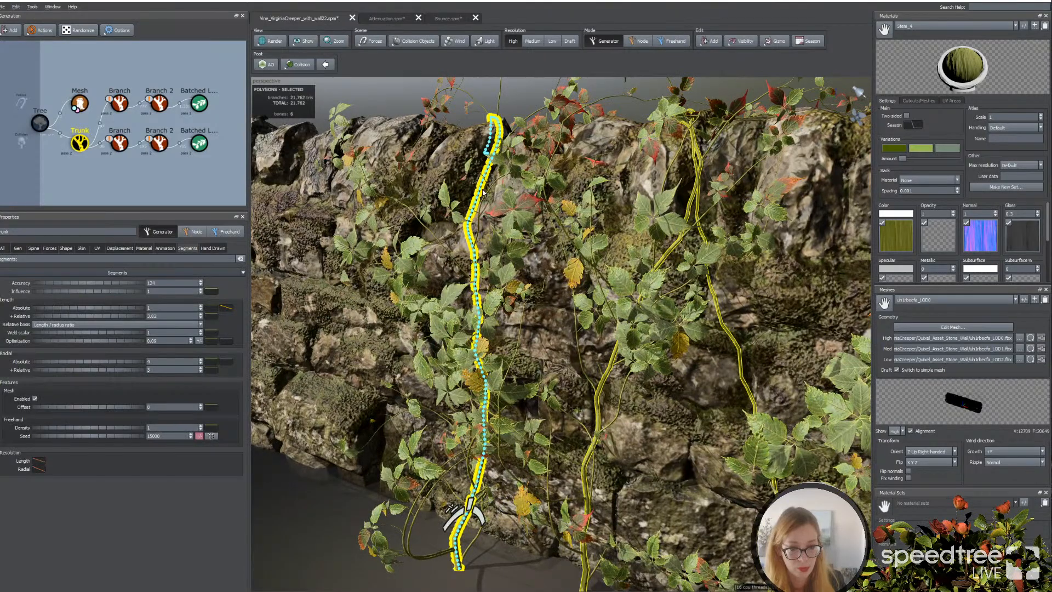
pyautogui.scroll(5, 455, 306)
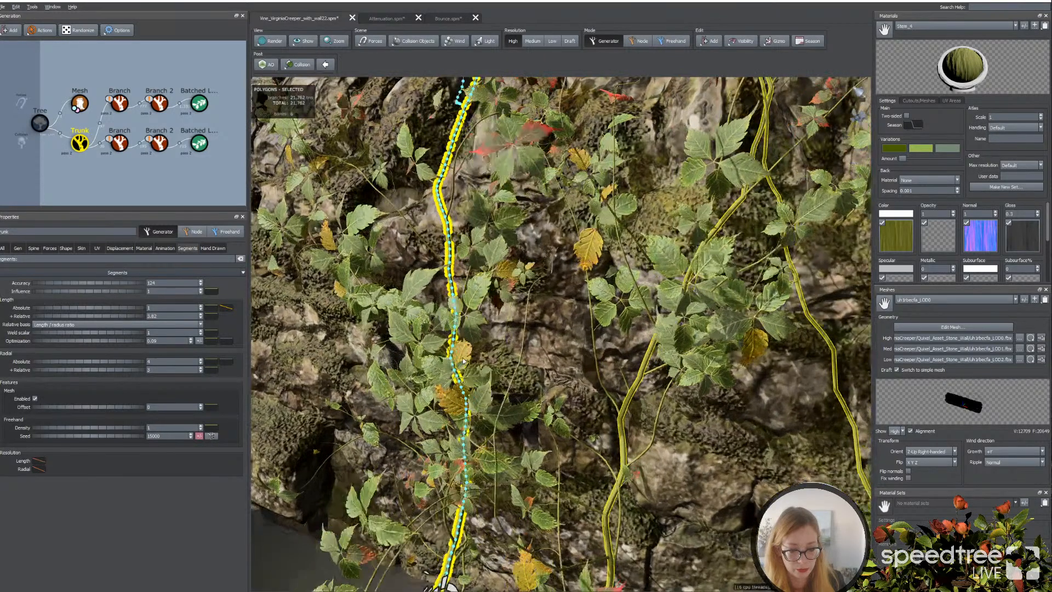
pyautogui.scroll(-5, 510, 351)
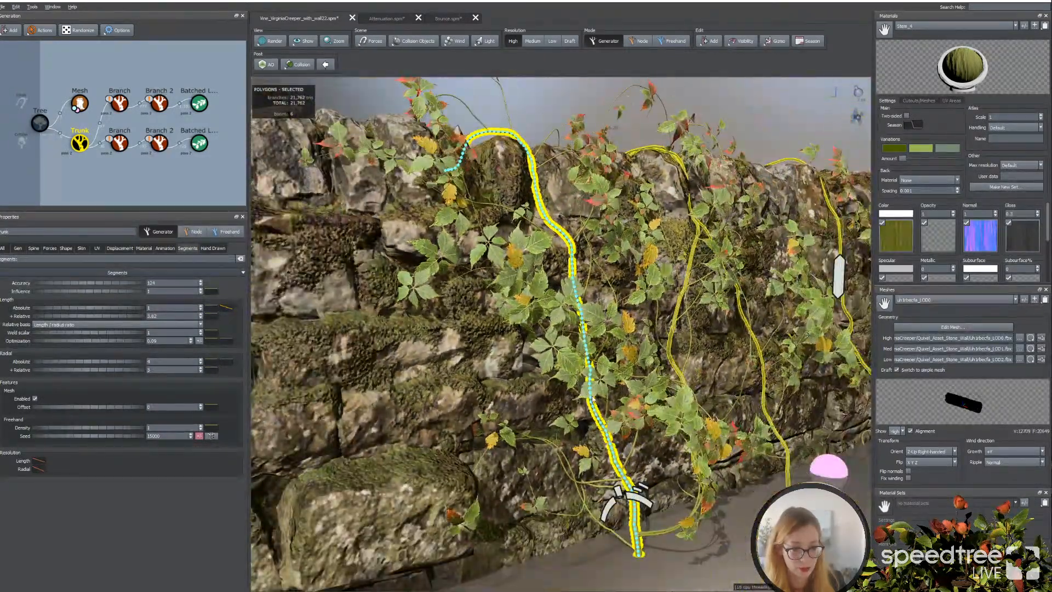
pyautogui.moveTo(633, 405); pyautogui.dragTo(620, 413, button='middle')
pyautogui.moveTo(620, 414); pyautogui.dragTo(653, 418)
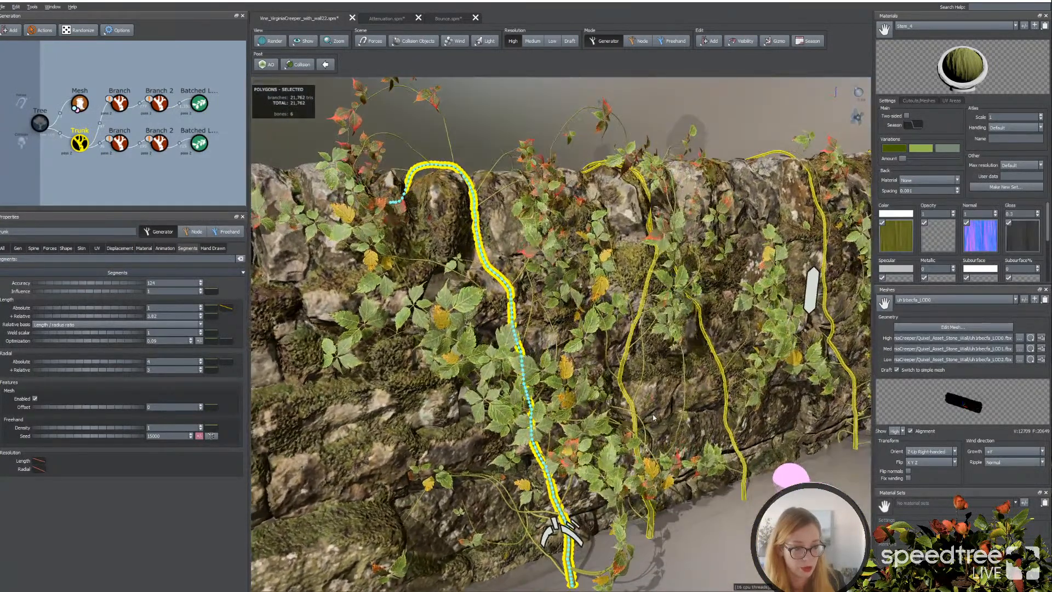
pyautogui.scroll(2, 483, 205)
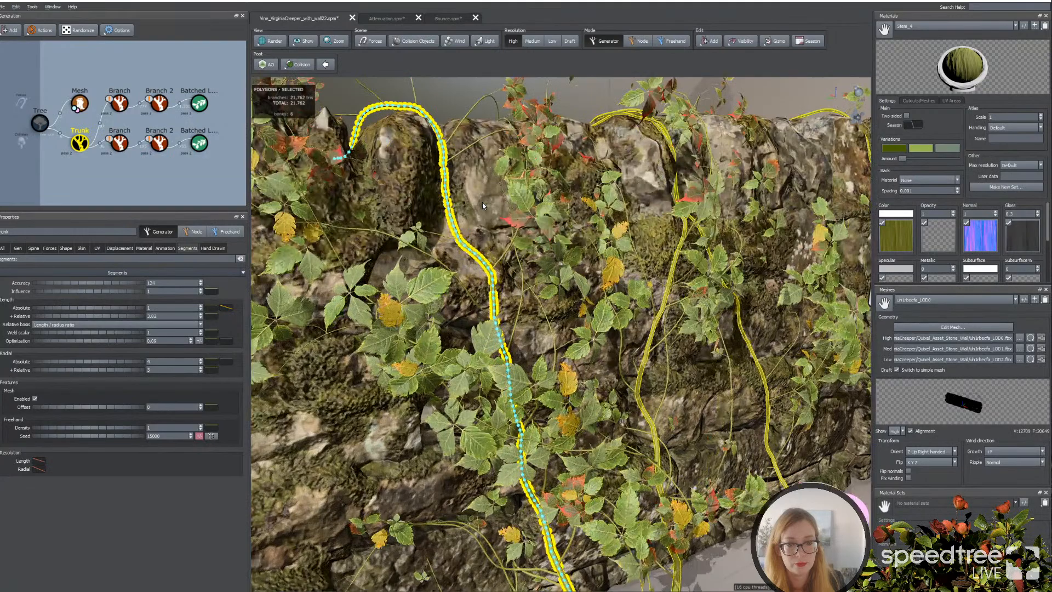
pyautogui.moveTo(483, 203); pyautogui.dragTo(559, 142, button='middle')
pyautogui.scroll(2, 559, 142)
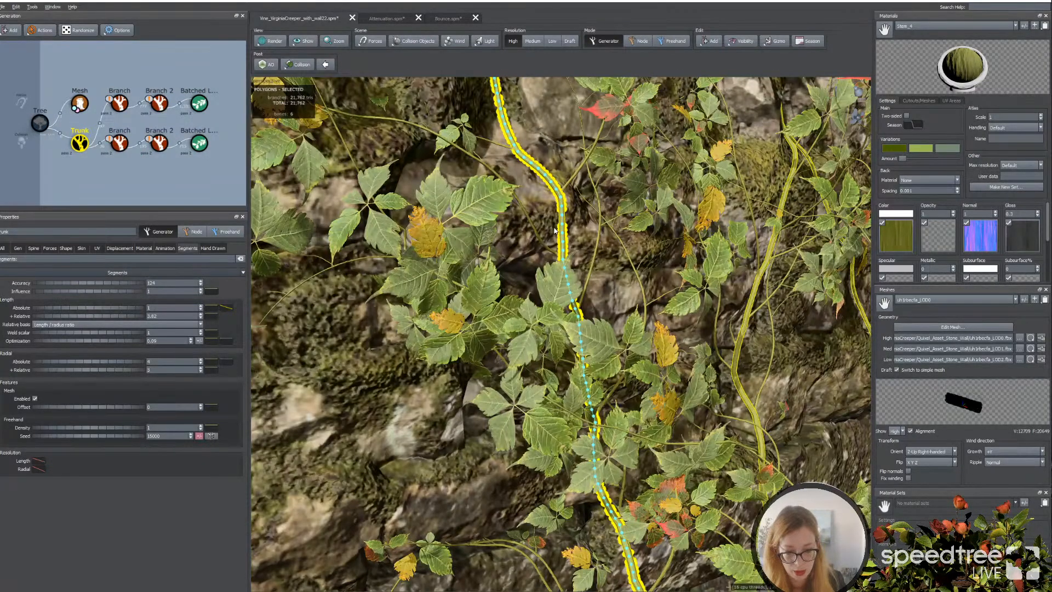
pyautogui.scroll(2, 576, 321)
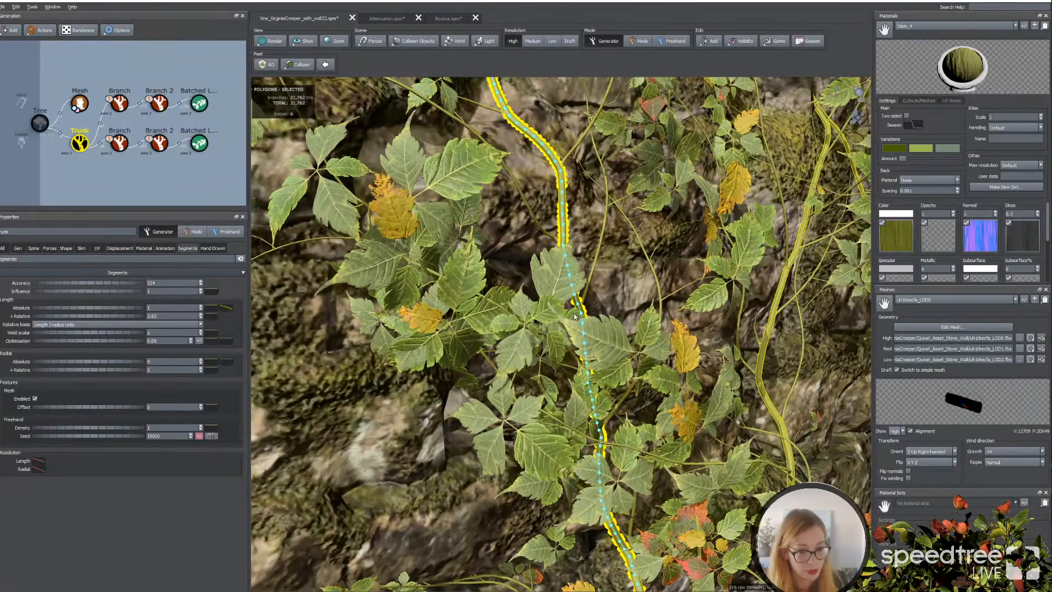
# Step: Add a Lump generator to the Trunk and set its generation mode to Bifurcation
pyautogui.moveTo(521, 165); pyautogui.dragTo(533, 332, button='middle')
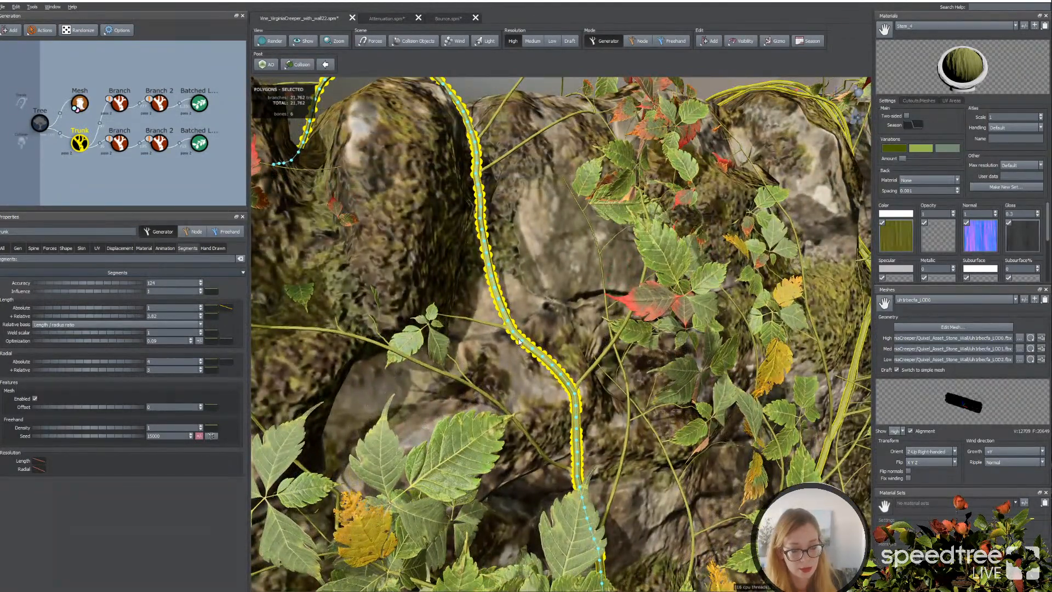
pyautogui.click(508, 320)
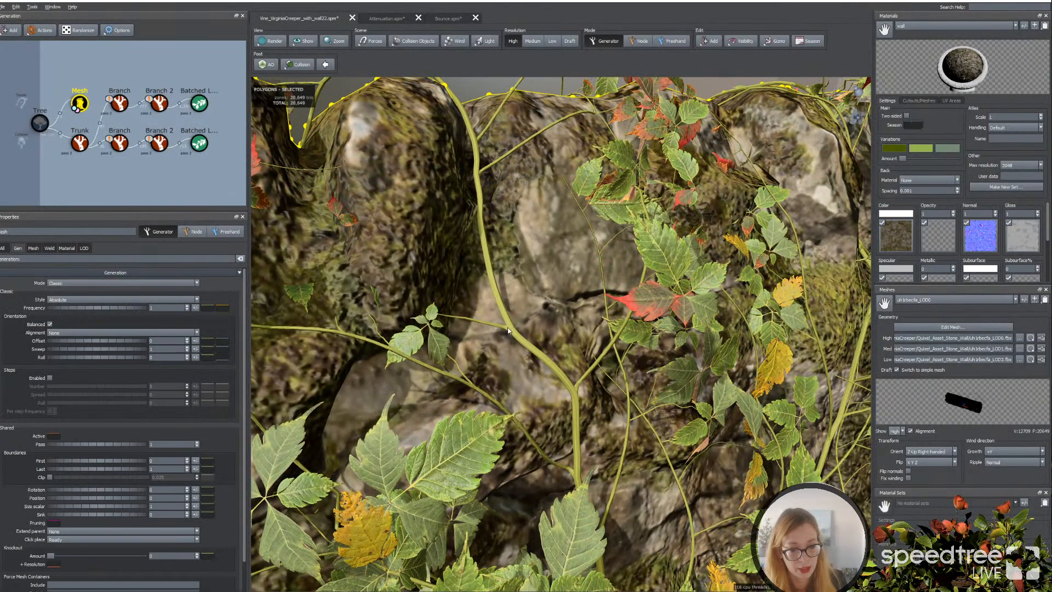
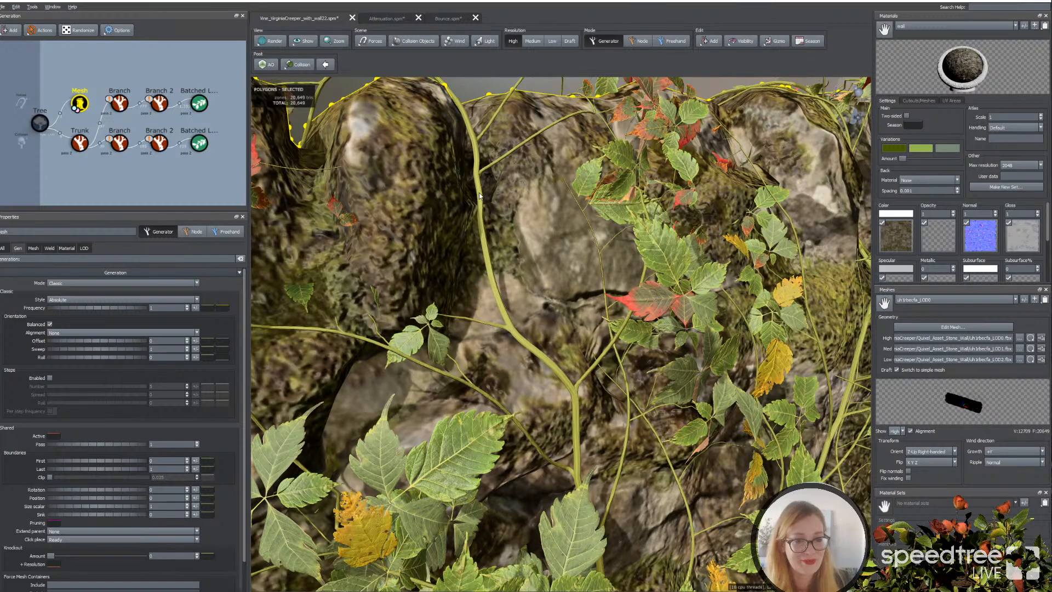
pyautogui.click(80, 143)
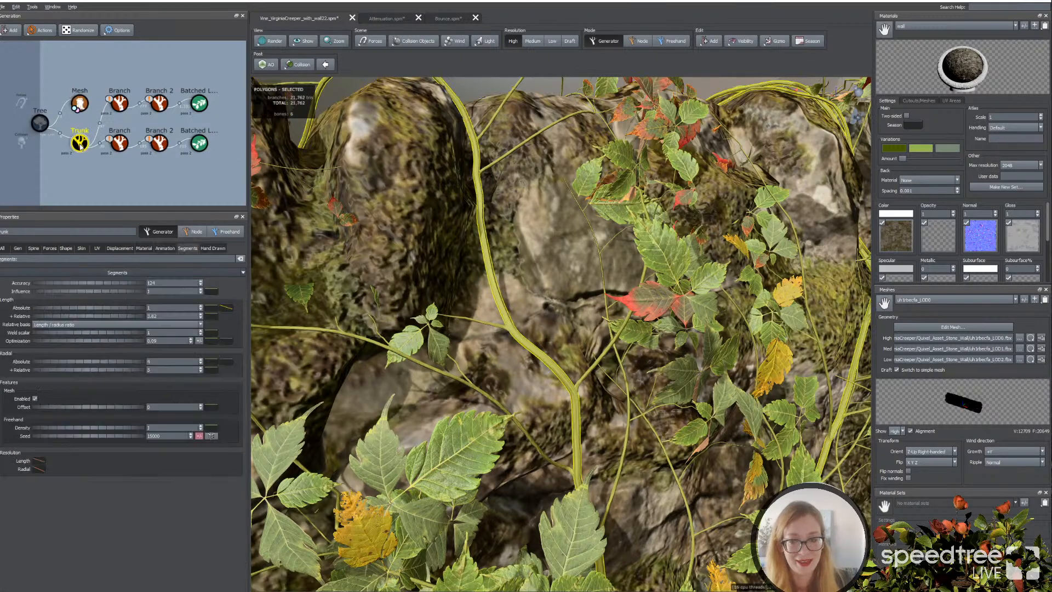
pyautogui.click(710, 41)
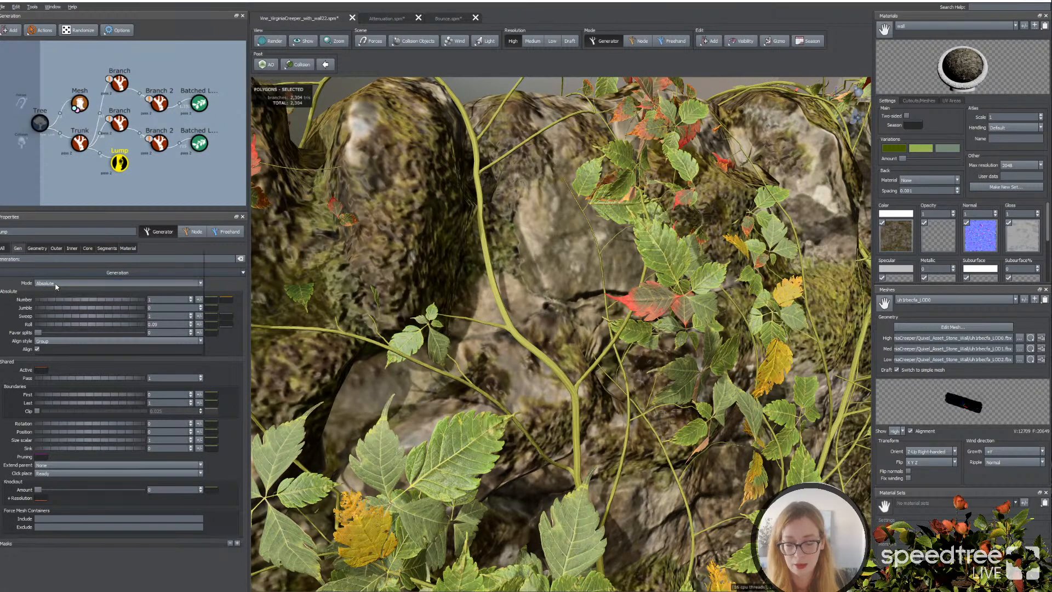
pyautogui.click(110, 283)
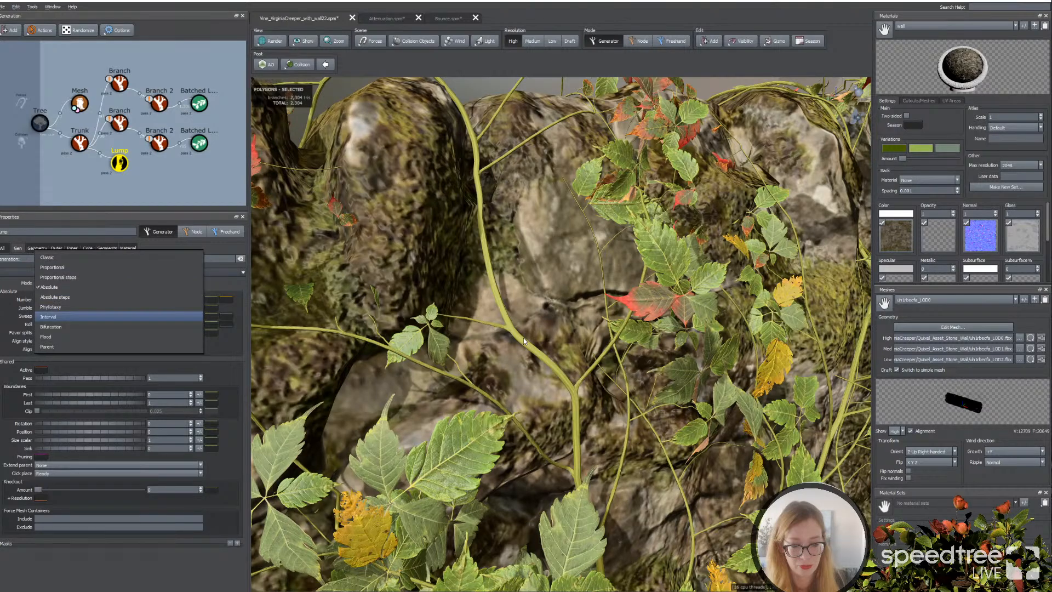
pyautogui.click(77, 327)
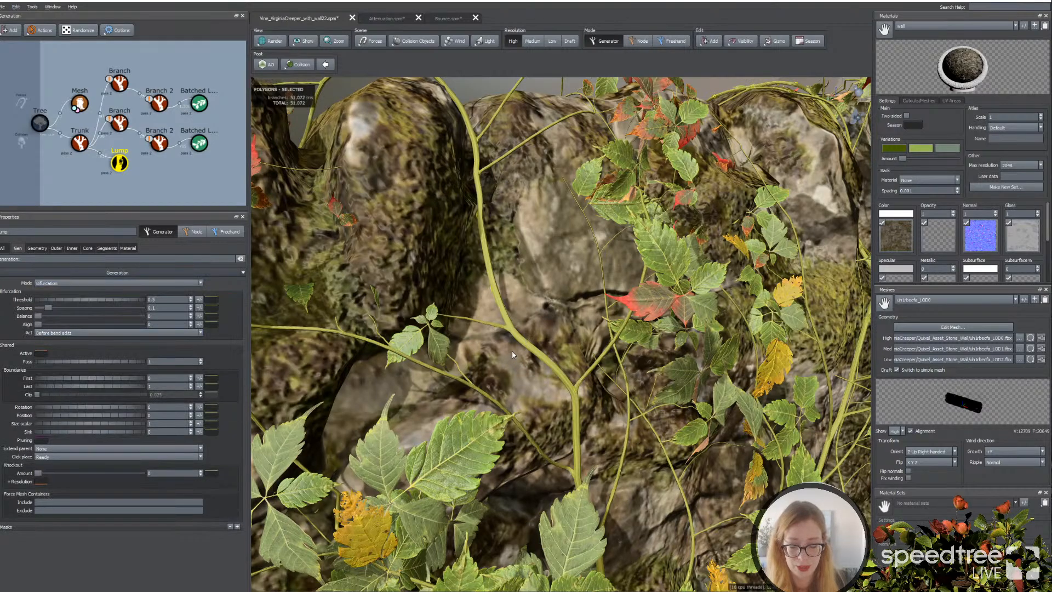
# Step: Examine the lumps along the vine stems, from the whole wall down to a close-up of the trunk's forks
pyautogui.click(37, 249)
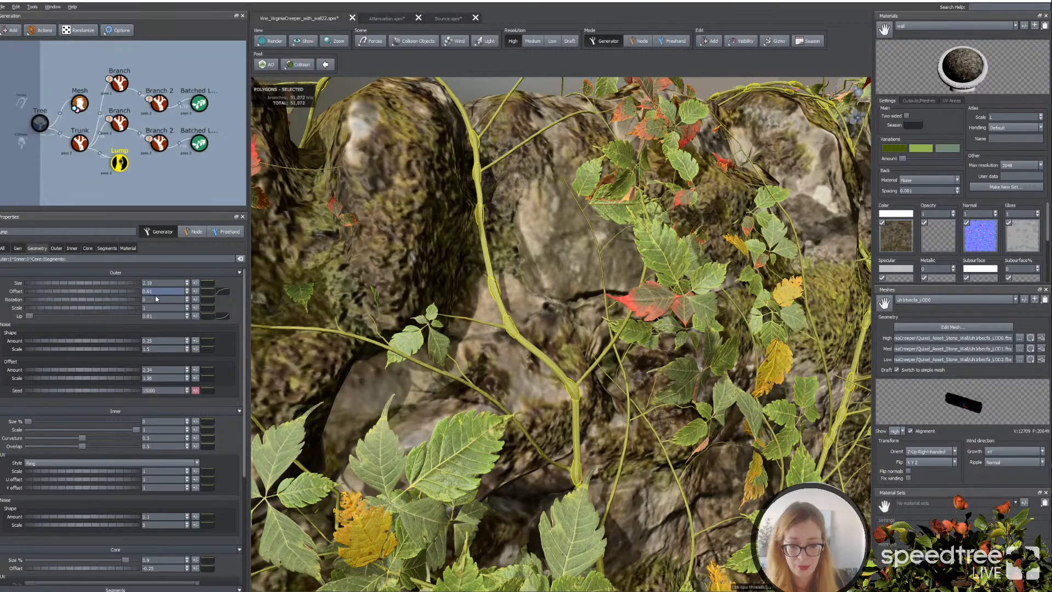
pyautogui.scroll(3, 471, 367)
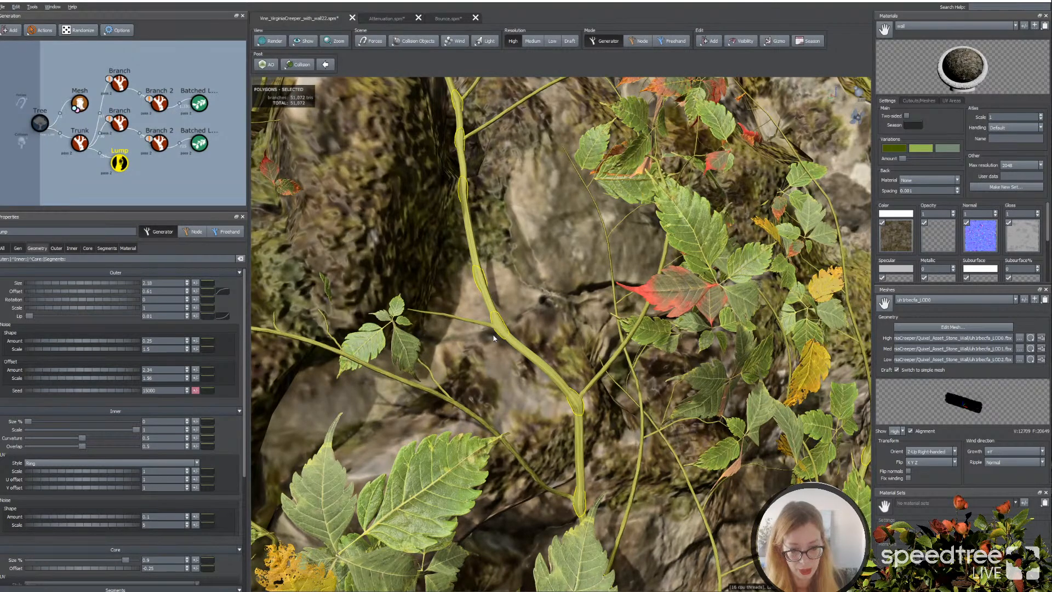
pyautogui.scroll(-5, 500, 338)
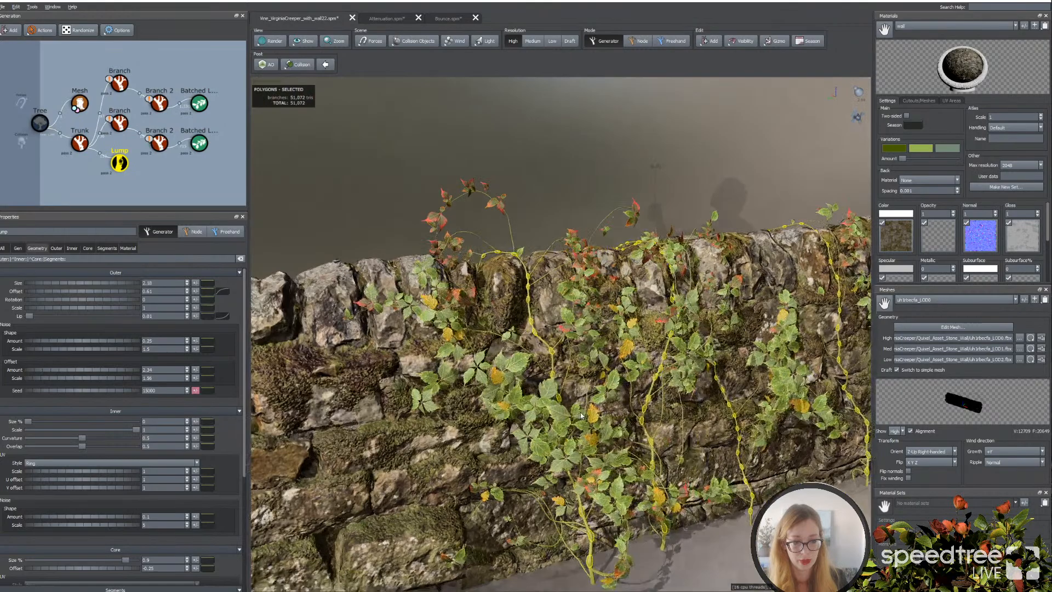
pyautogui.moveTo(580, 416); pyautogui.dragTo(558, 409)
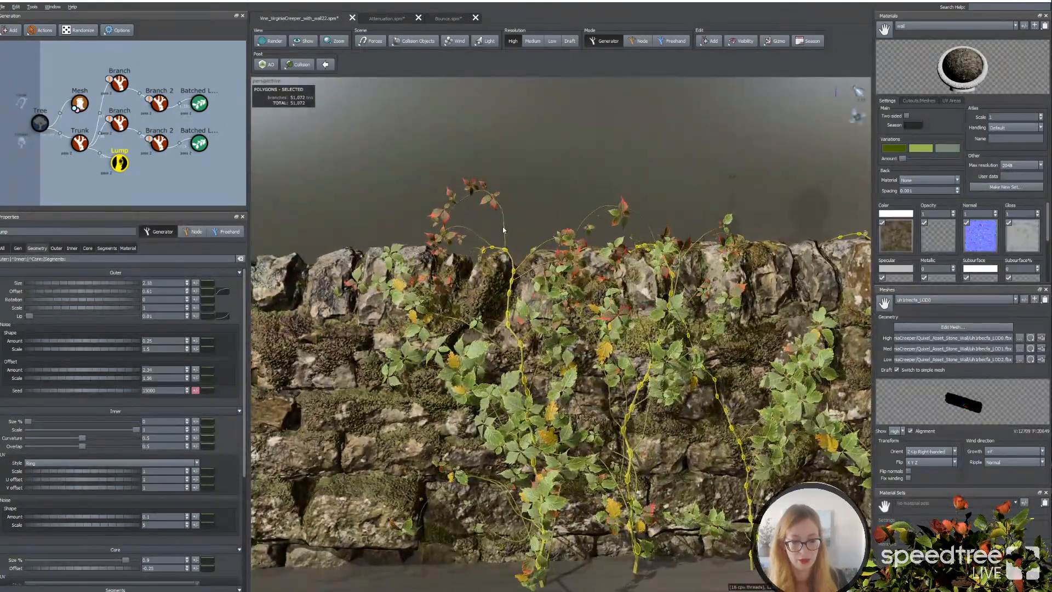
pyautogui.click(509, 204)
pyautogui.scroll(3, 520, 354)
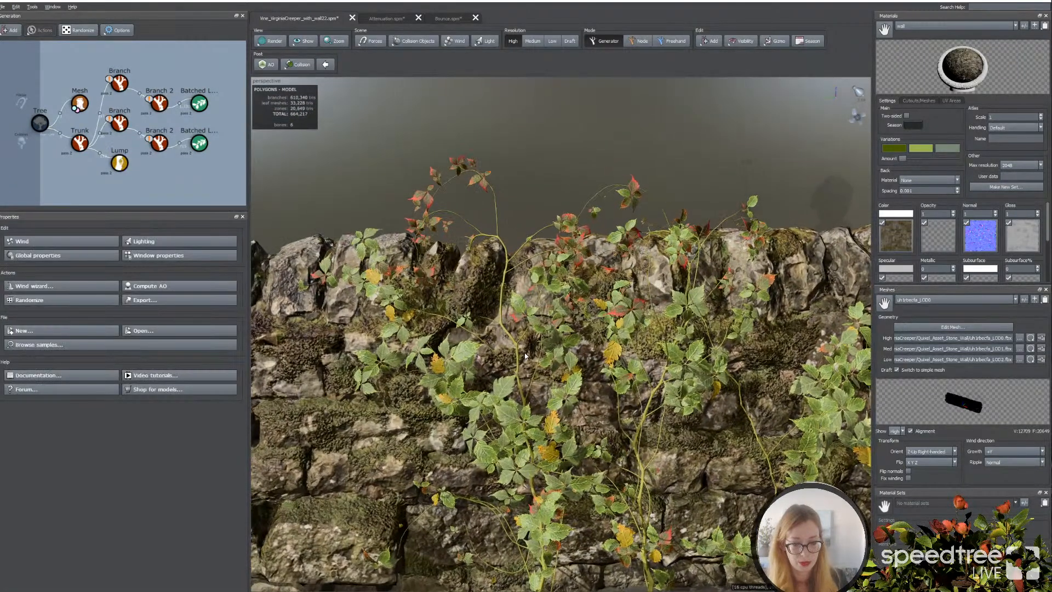
pyautogui.moveTo(534, 354); pyautogui.dragTo(539, 354)
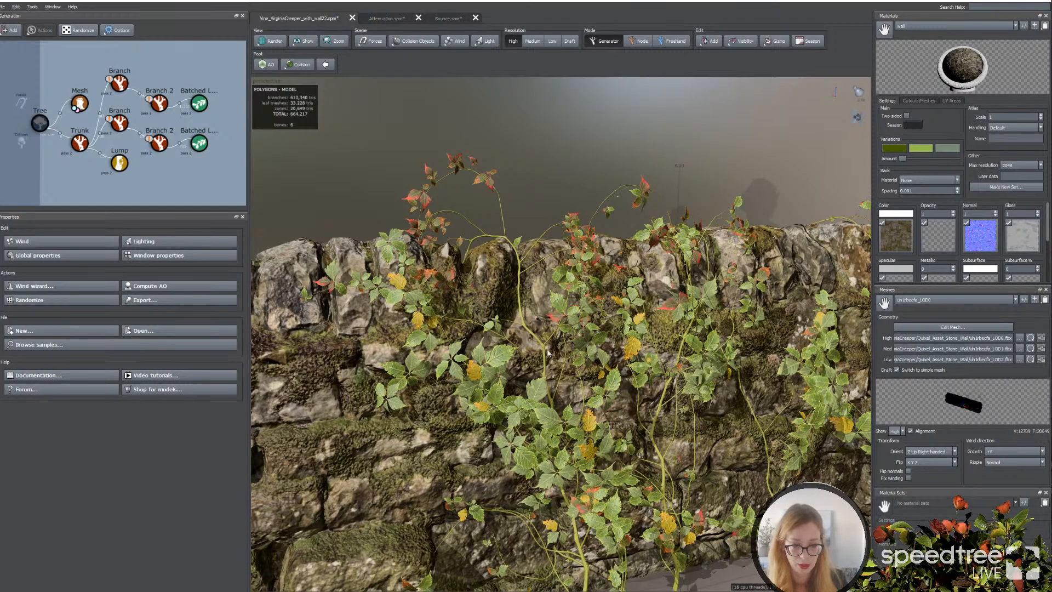
pyautogui.scroll(6, 548, 353)
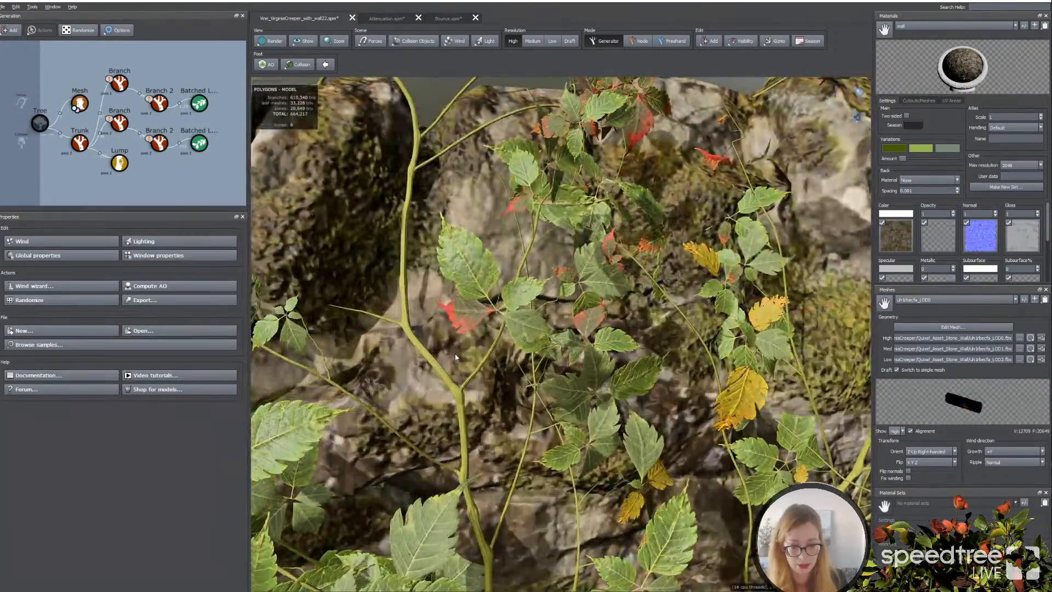
pyautogui.scroll(5, 466, 350)
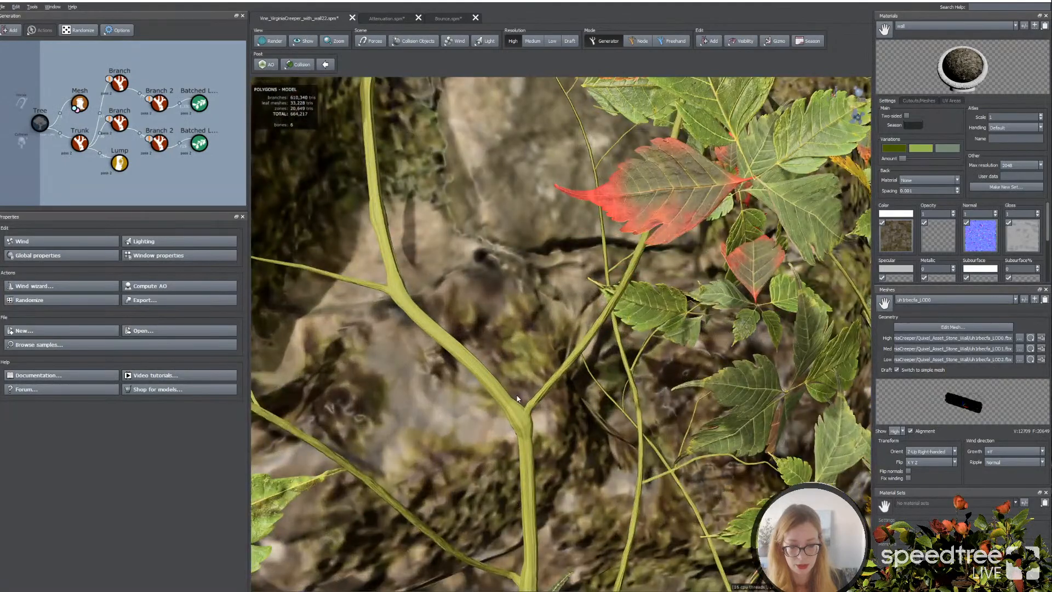
# Step: Set the Lump's outer Offset to 1.45 and bend its profile curve to start shallow and rise steeply toward the end
pyautogui.click(514, 418)
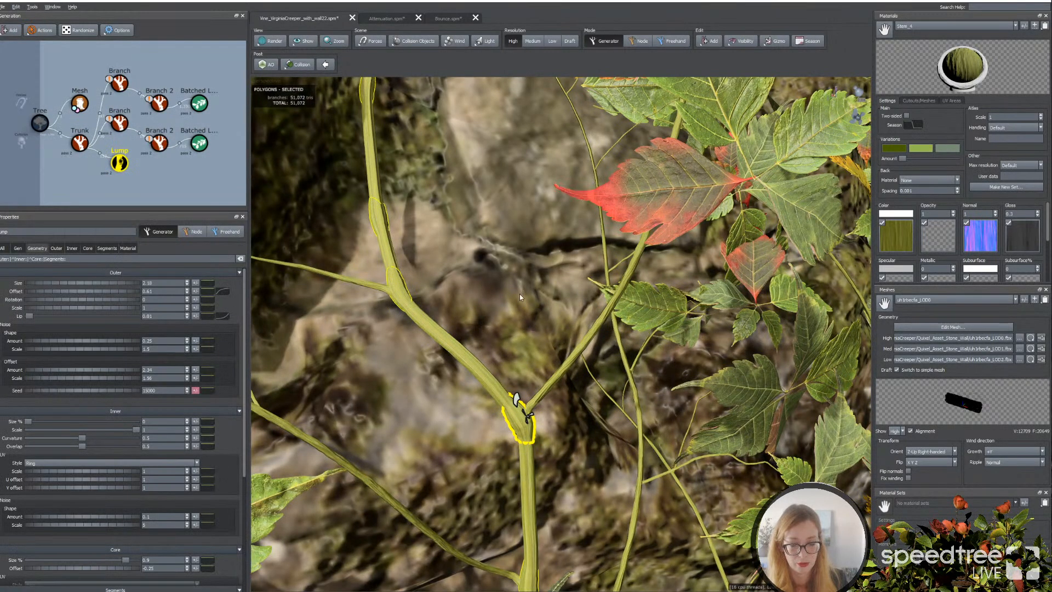
pyautogui.moveTo(54, 291); pyautogui.dragTo(85, 294)
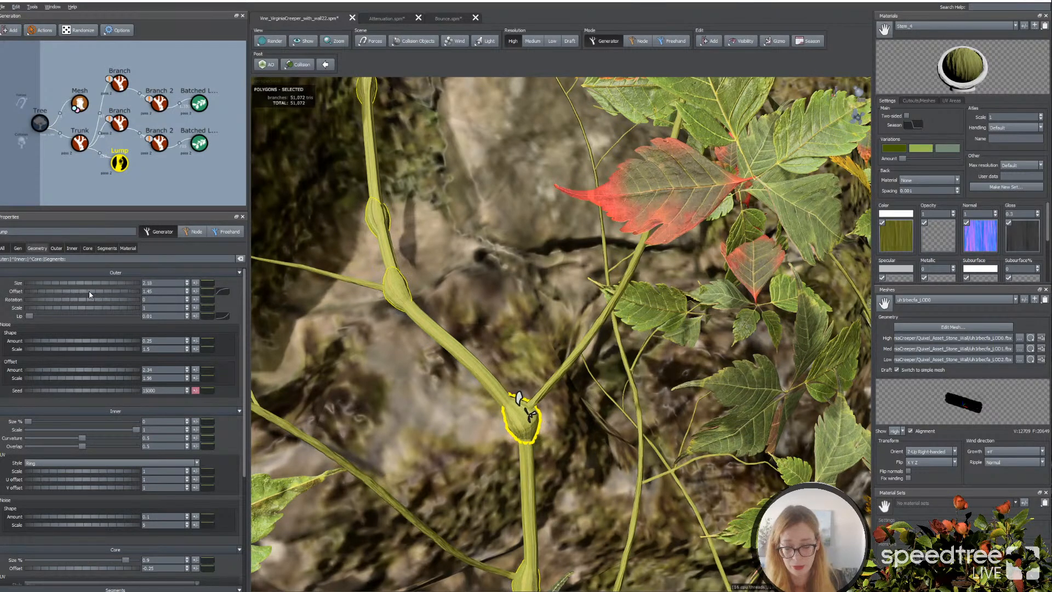
pyautogui.click(223, 292)
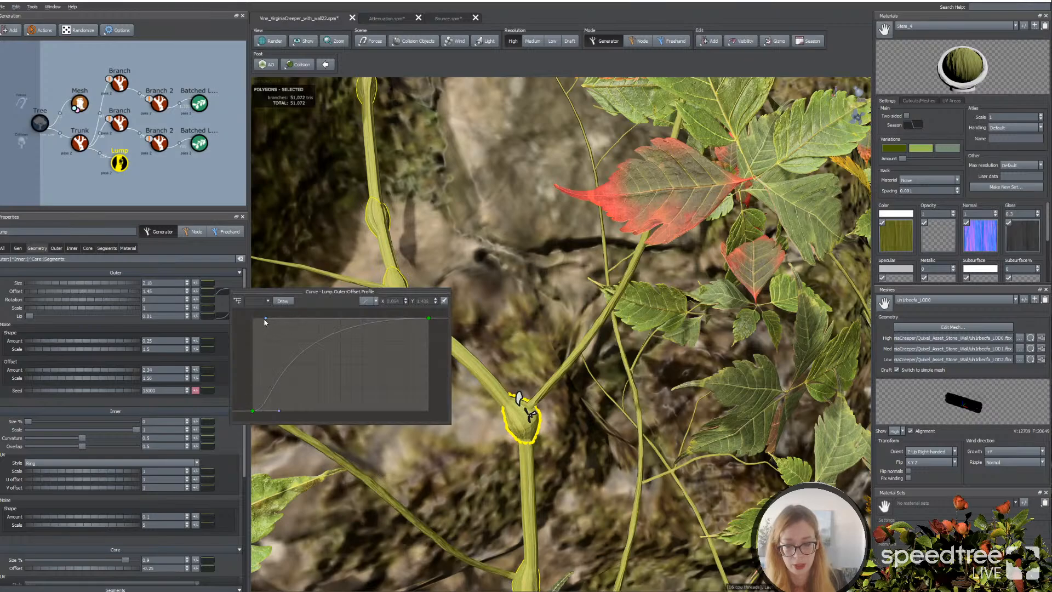
pyautogui.moveTo(265, 319); pyautogui.dragTo(366, 406)
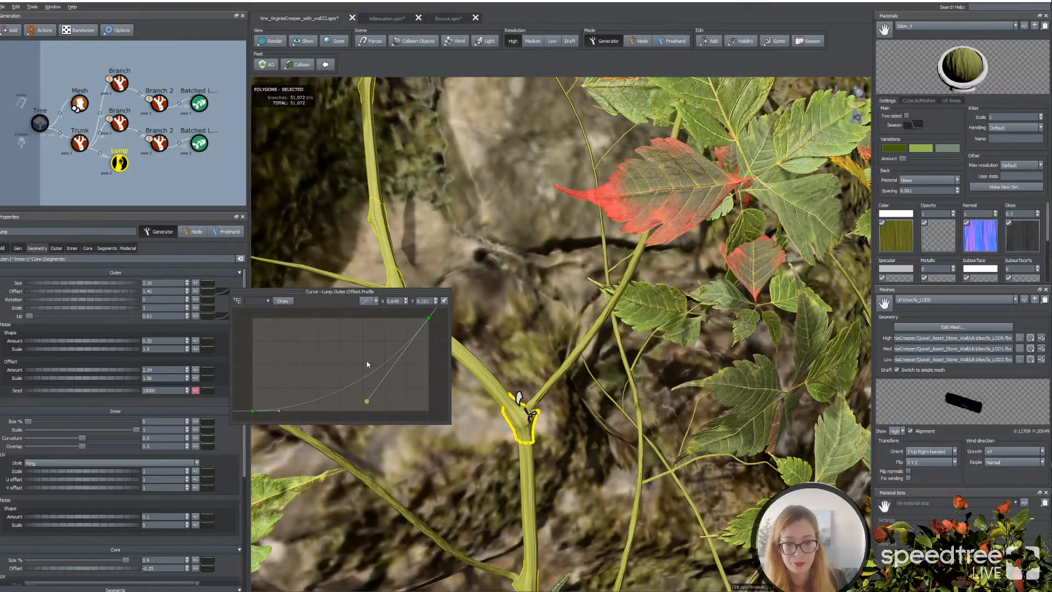
pyautogui.click(425, 268)
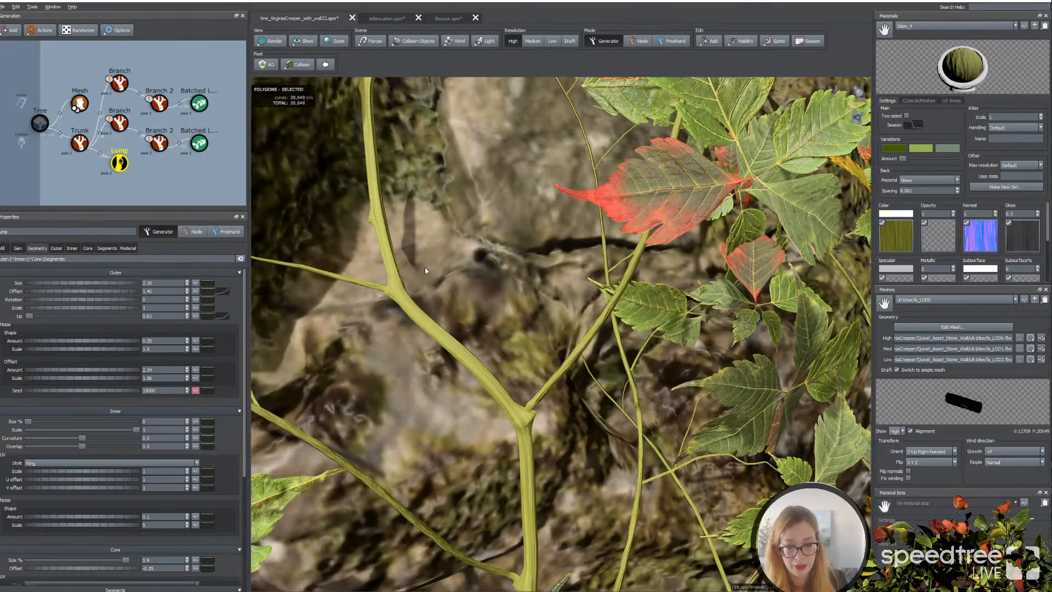
# Step: Inspect the lumps' polygon density in wireframe and return the viewport to Standard rendering
pyautogui.click(376, 219)
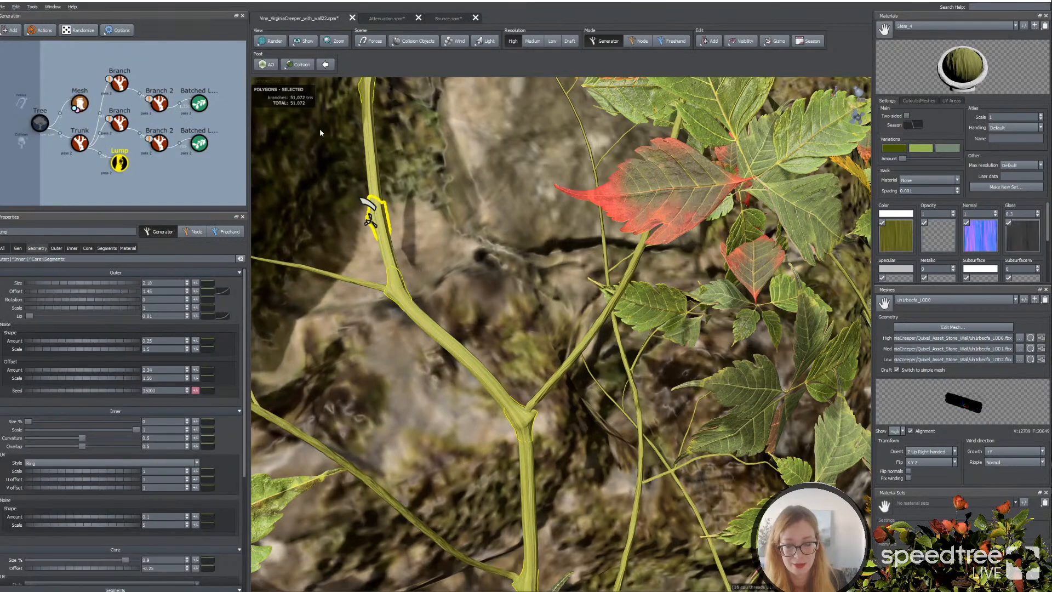
pyautogui.click(273, 42)
pyautogui.click(277, 51)
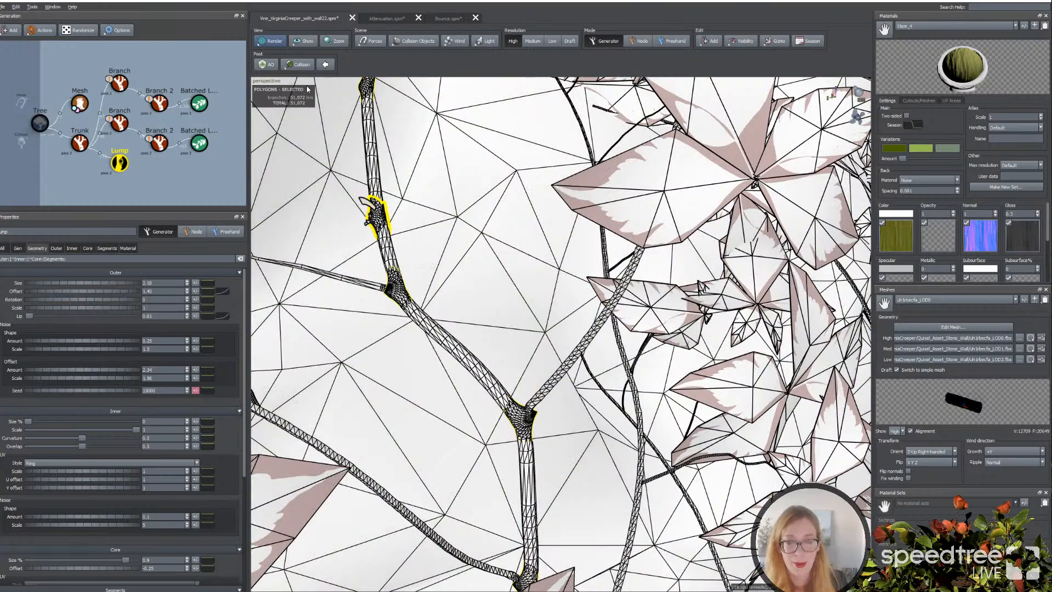
pyautogui.scroll(-2, 487, 336)
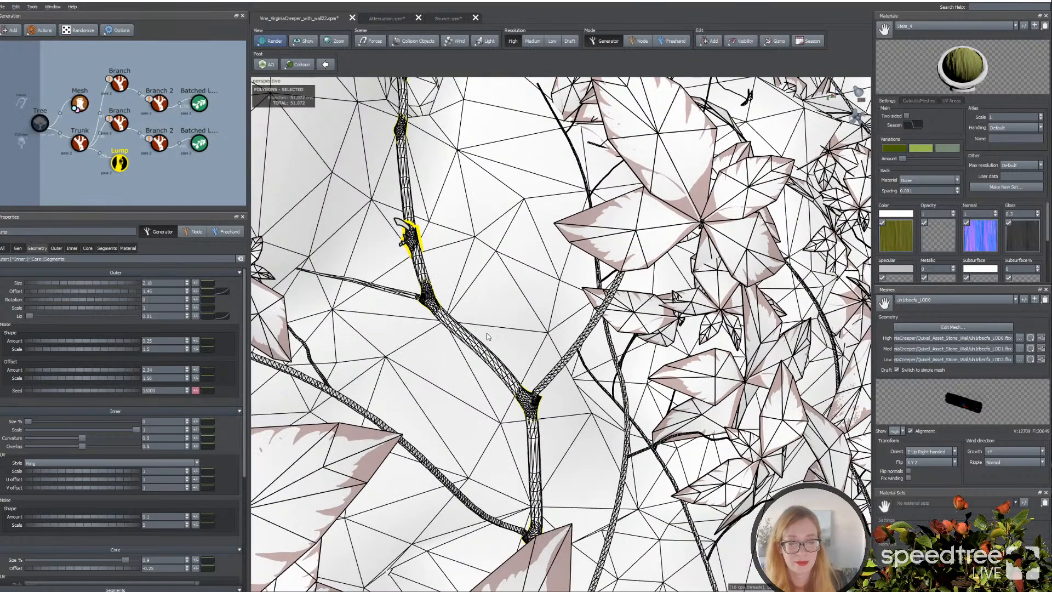
pyautogui.scroll(-1, 488, 336)
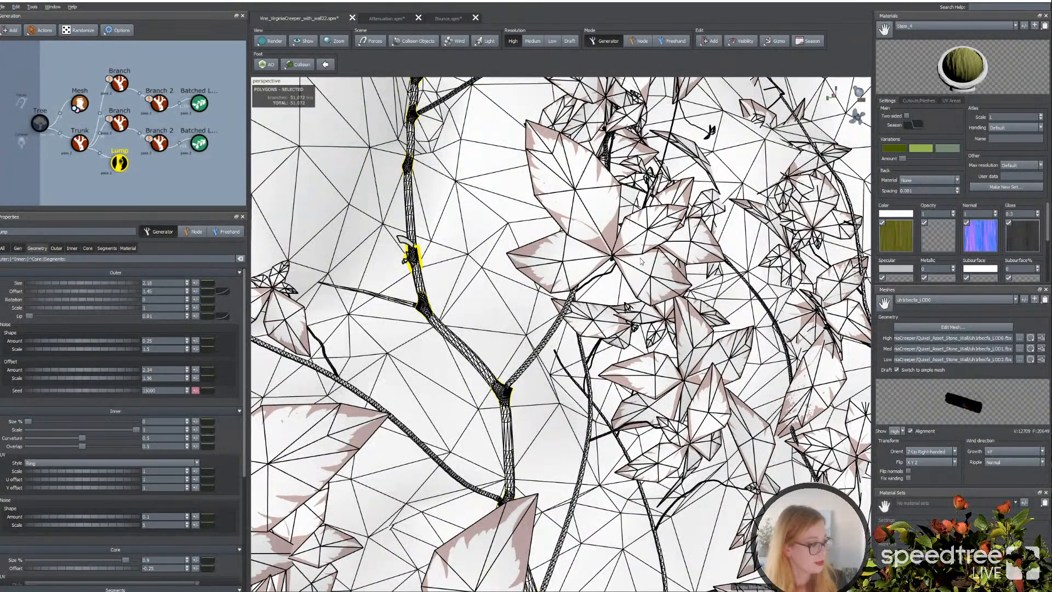
pyautogui.click(273, 41)
pyautogui.click(283, 49)
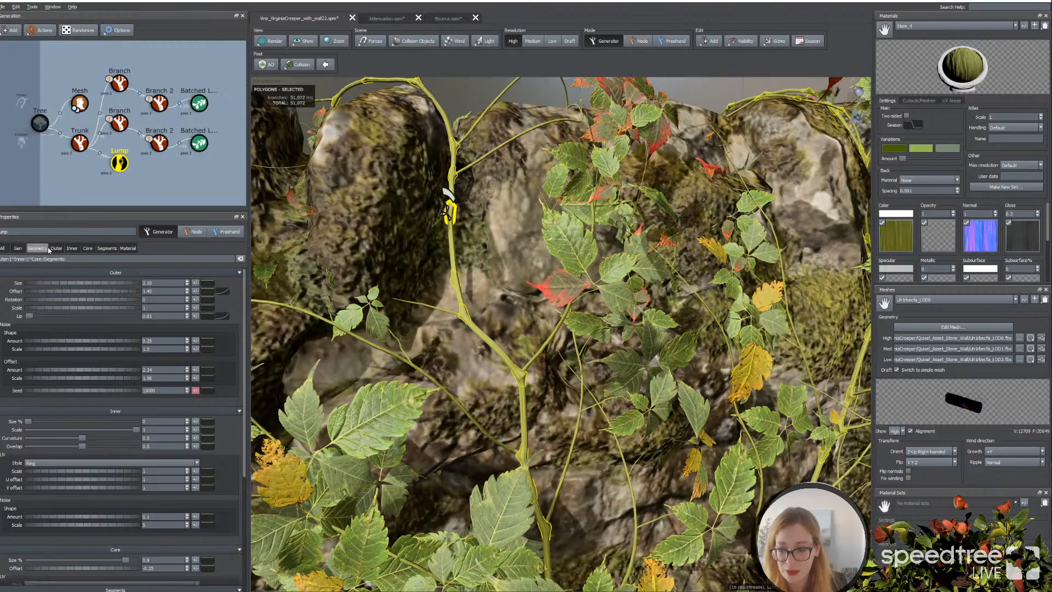
# Step: Try a bifurcation Align value of 0.809 for the Lump generator
pyautogui.click(18, 248)
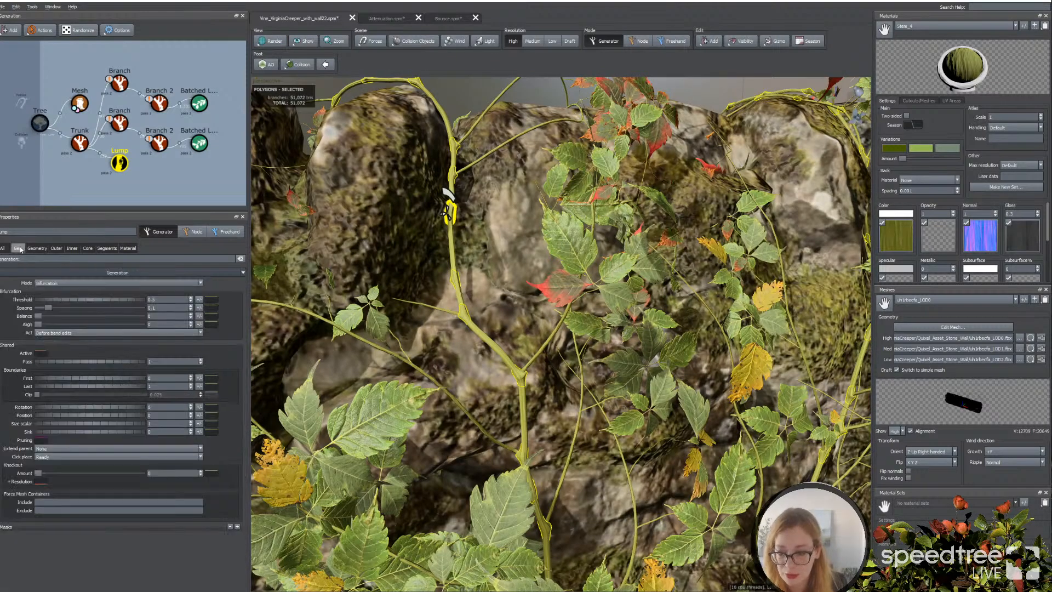
pyautogui.click(39, 324)
pyautogui.moveTo(138, 344); pyautogui.dragTo(124, 339)
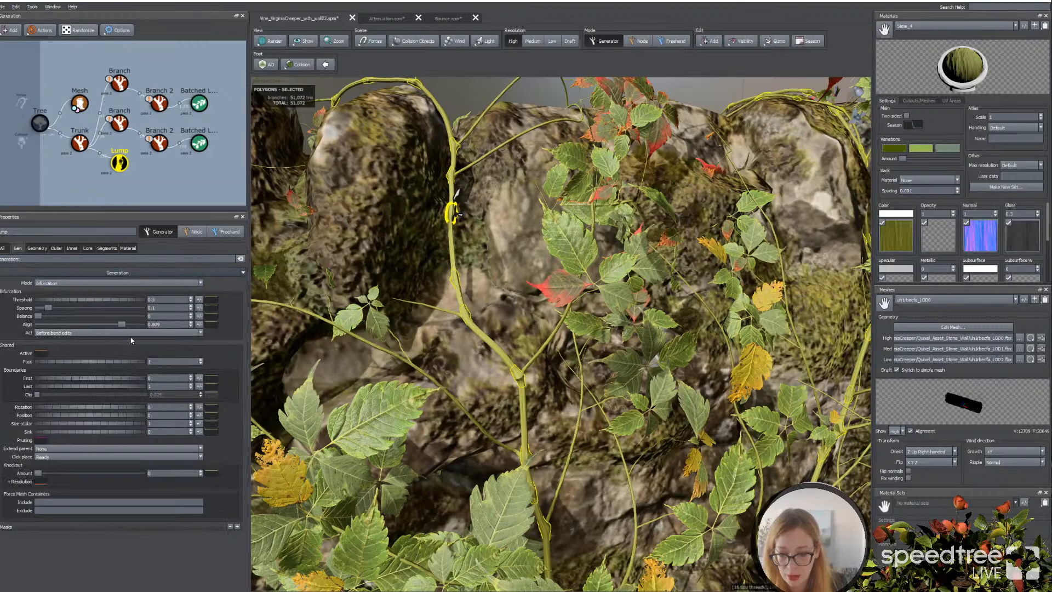
# Step: Switch the Lump's generation mode to Phyllotaxy with the Alternating style and set its internode length to 0.96
pyautogui.click(45, 283)
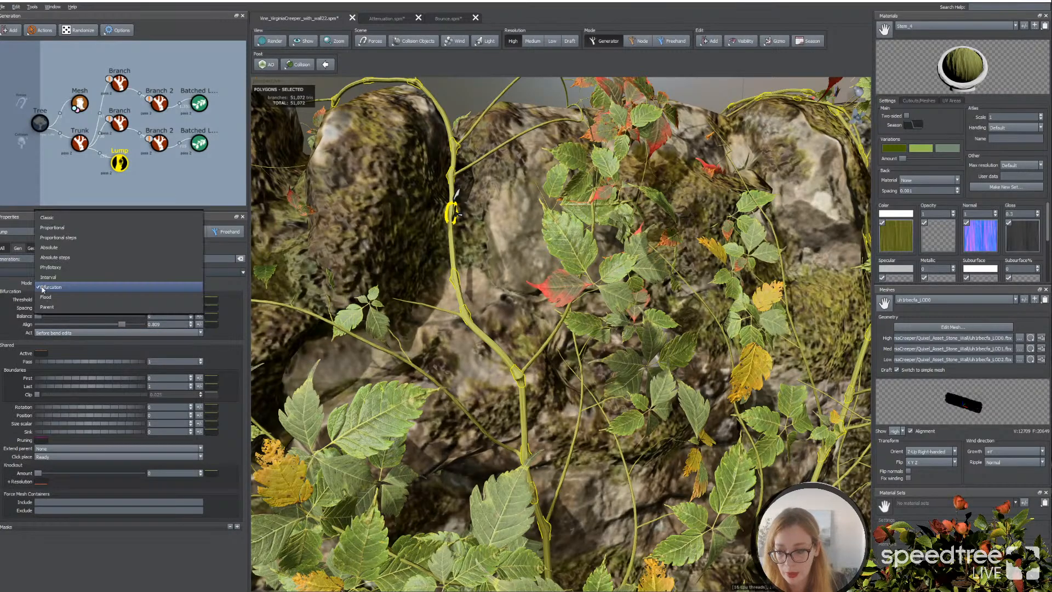
pyautogui.click(47, 277)
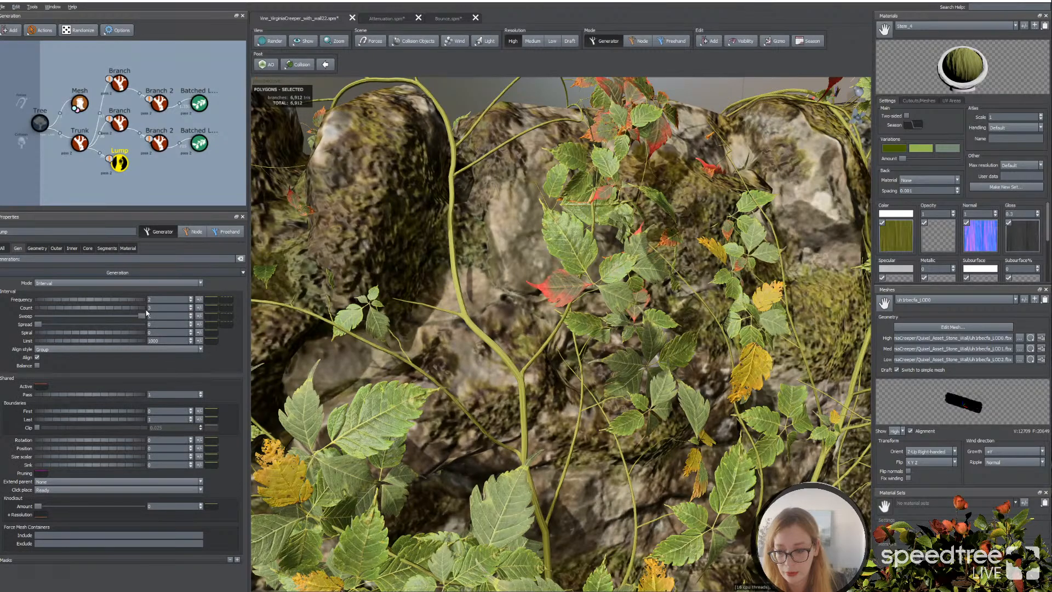
pyautogui.scroll(1, 47, 283)
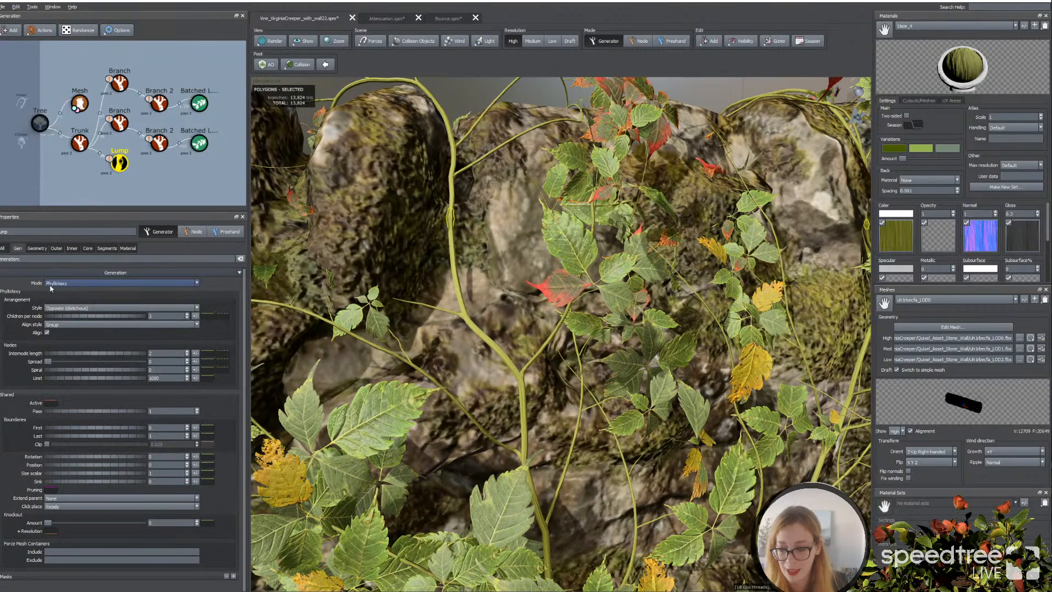
pyautogui.click(66, 311)
pyautogui.click(61, 351)
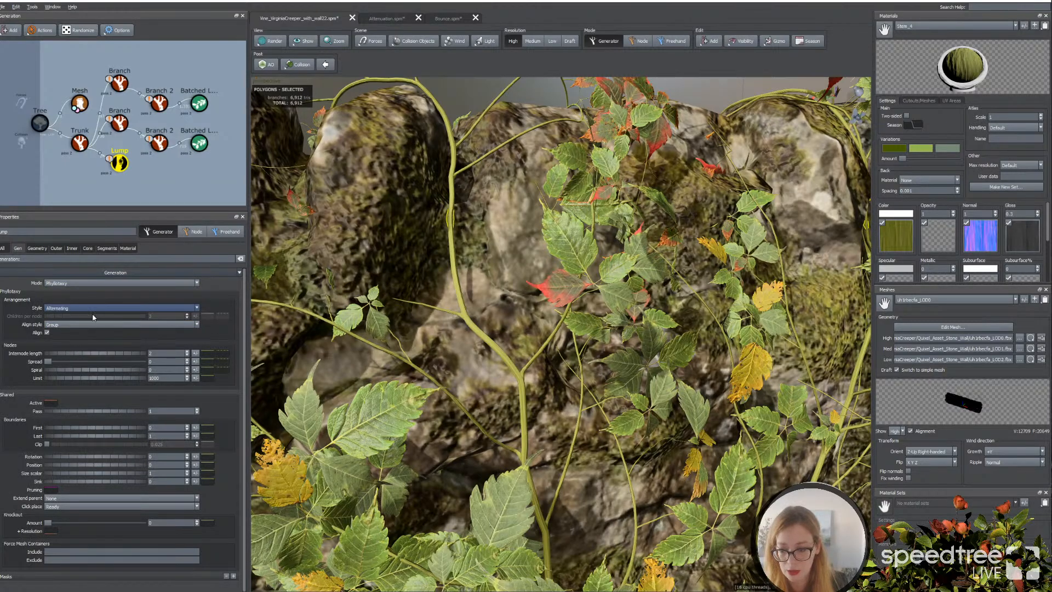
pyautogui.moveTo(94, 356); pyautogui.dragTo(62, 357)
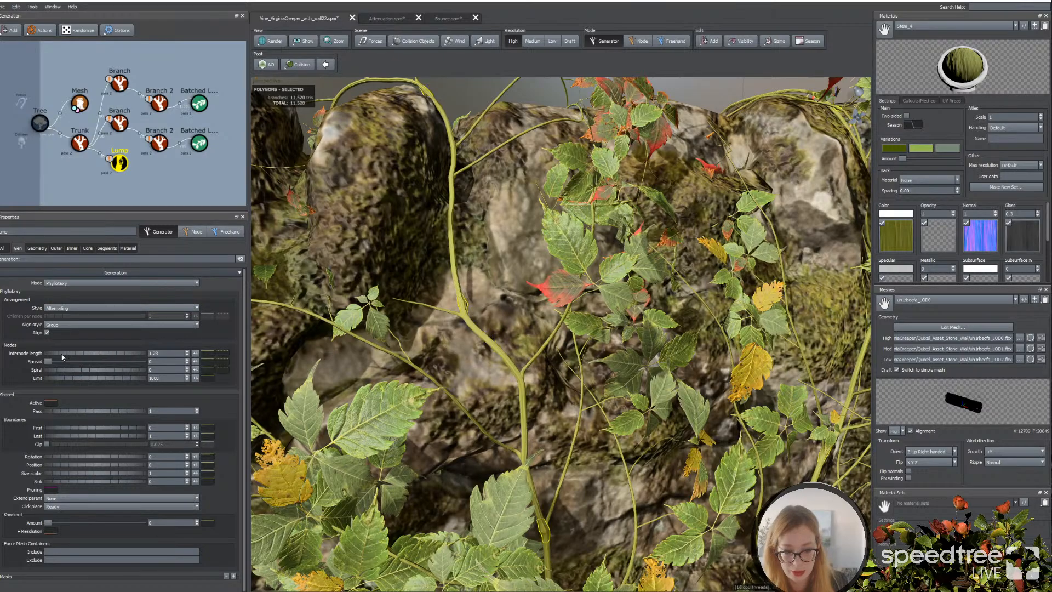
pyautogui.moveTo(62, 356); pyautogui.dragTo(56, 356)
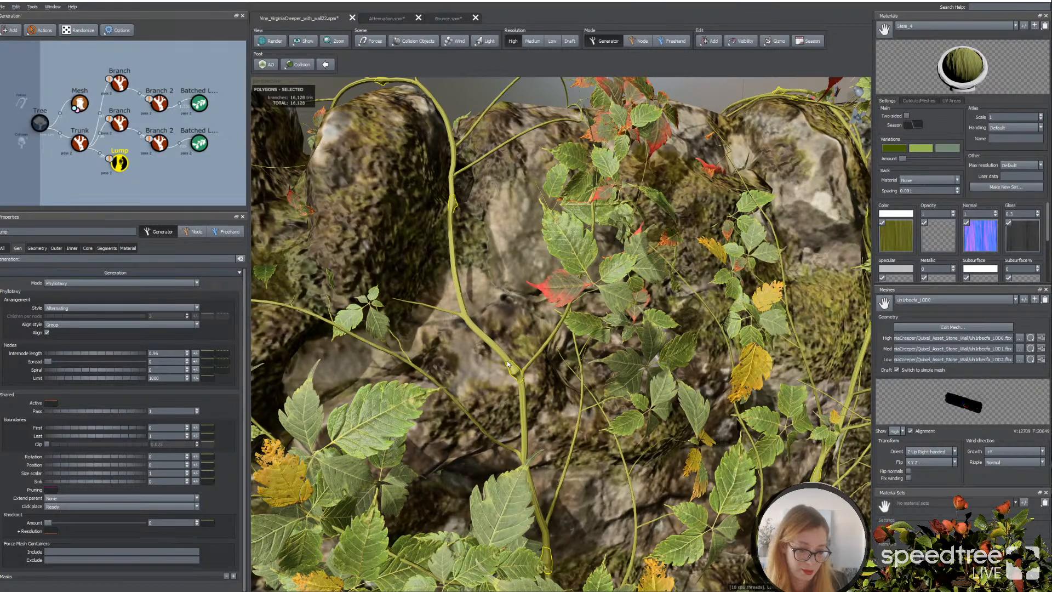
# Step: Clear the selection and inspect the lumpy stems from the top of the wall down to the vine's base
pyautogui.click(517, 384)
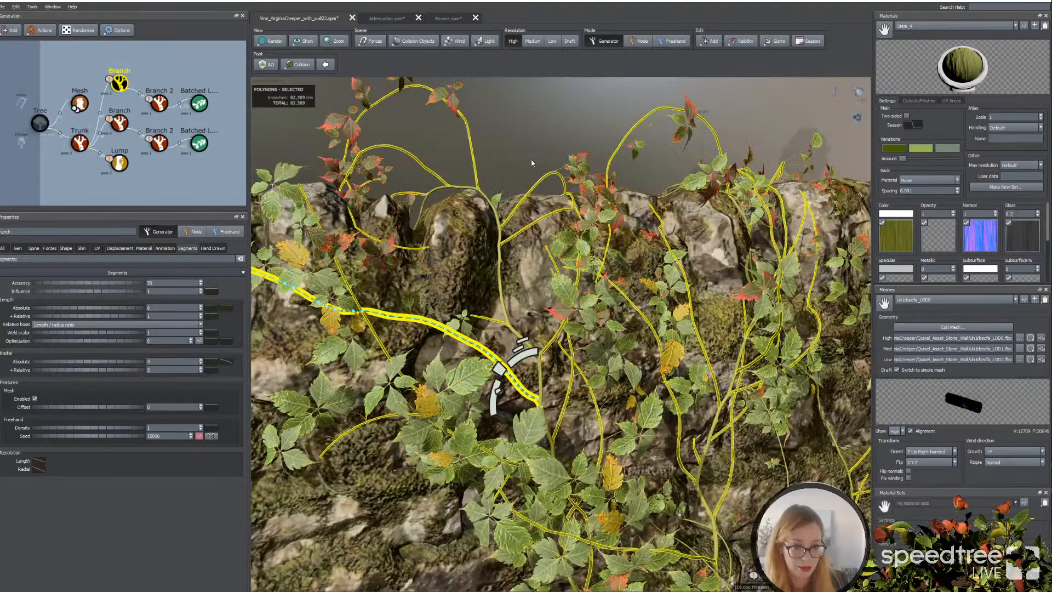
pyautogui.click(526, 159)
pyautogui.moveTo(540, 405); pyautogui.dragTo(543, 382, button='middle')
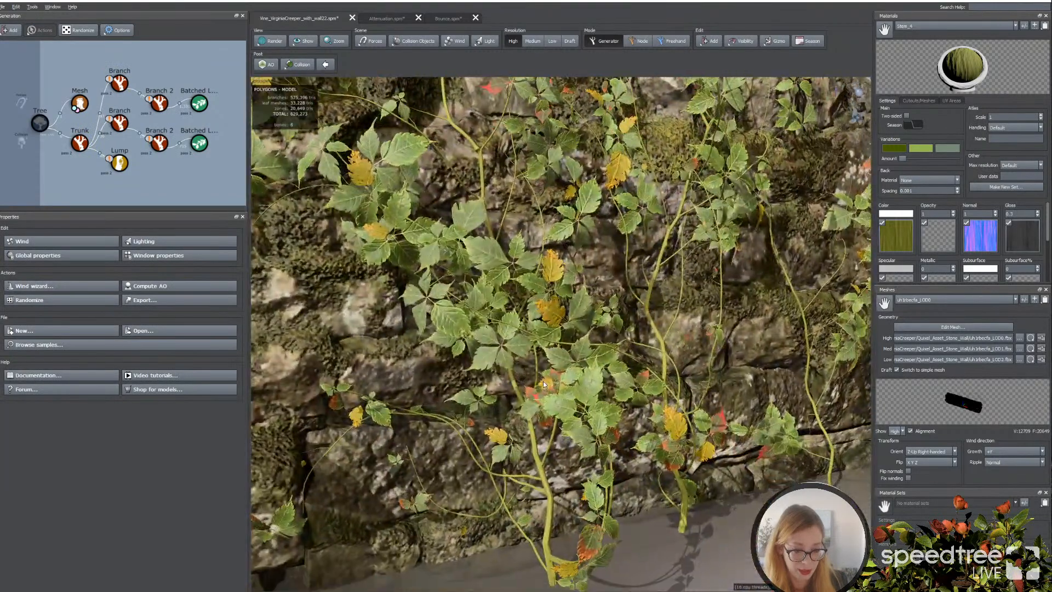
# Step: Check the creeper from its base out to the whole stone wall and save the scene file
pyautogui.moveTo(543, 382); pyautogui.dragTo(507, 384)
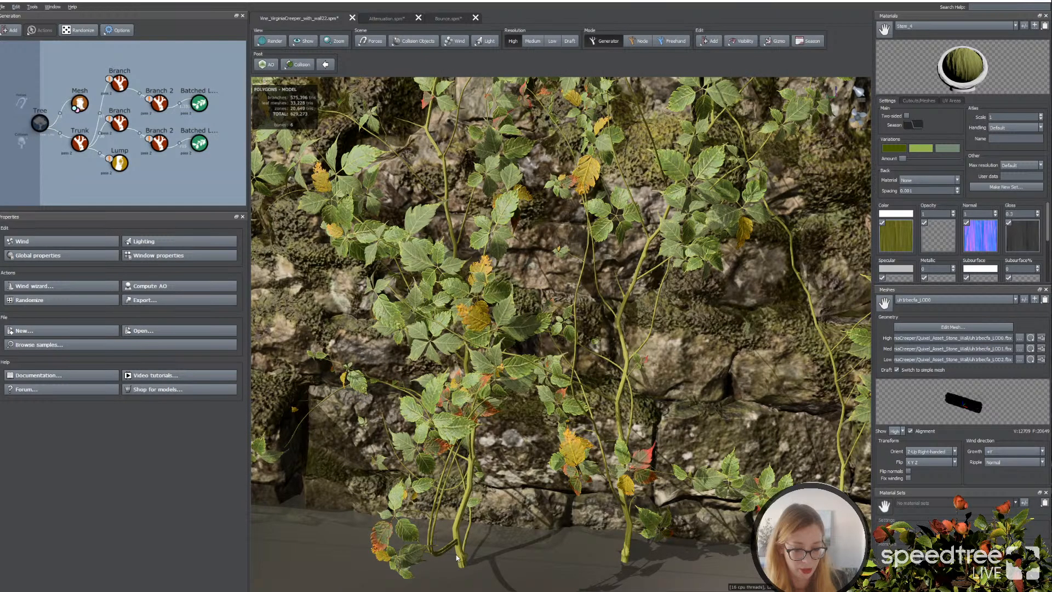
pyautogui.moveTo(456, 557); pyautogui.dragTo(597, 519)
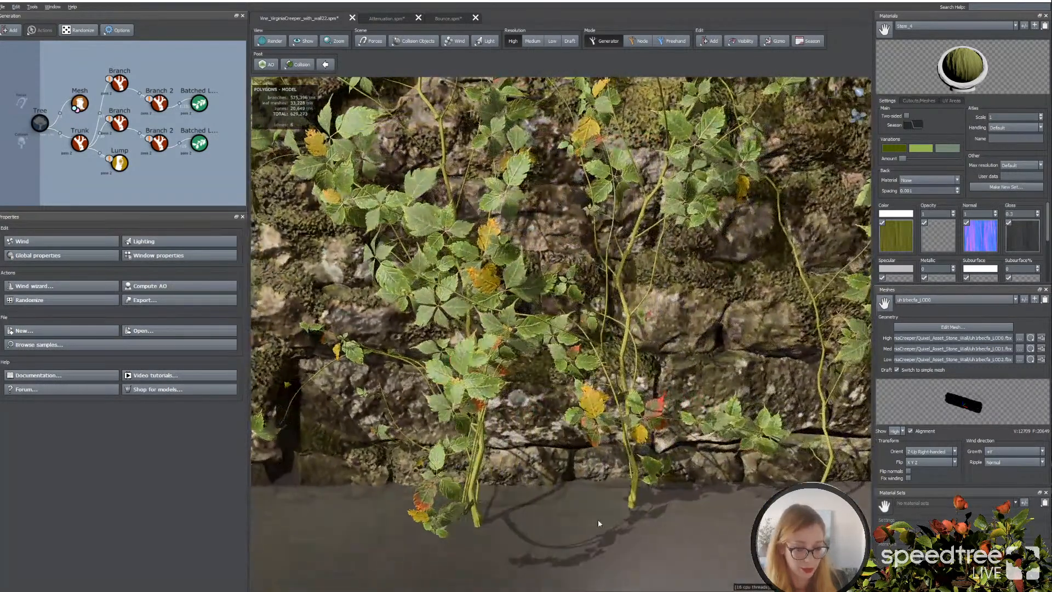
pyautogui.moveTo(735, 504); pyautogui.dragTo(613, 522)
pyautogui.scroll(-5, 648, 544)
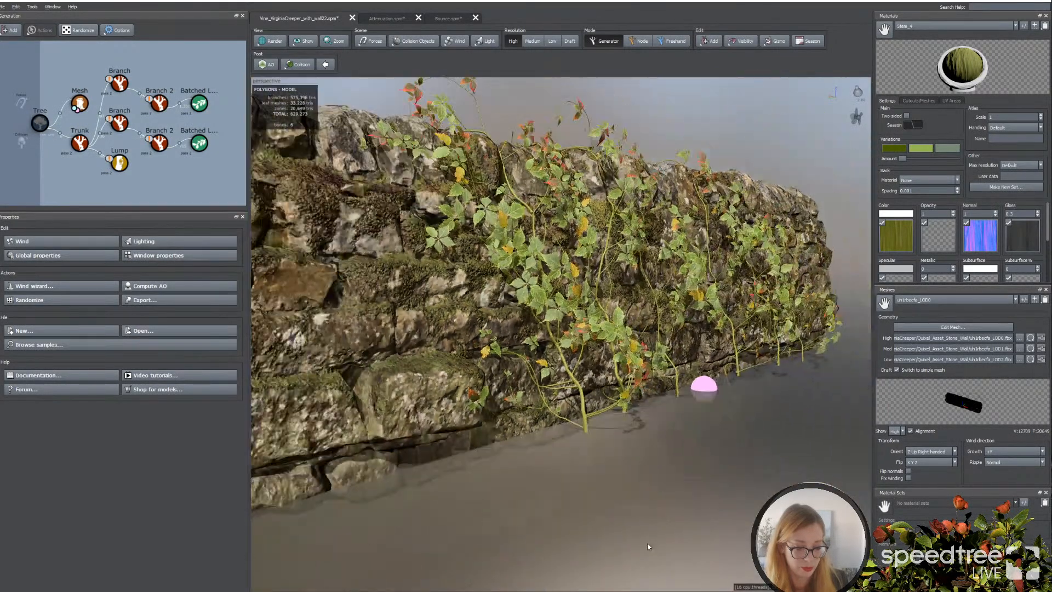
pyautogui.moveTo(619, 443); pyautogui.dragTo(603, 461)
pyautogui.click(4, 7)
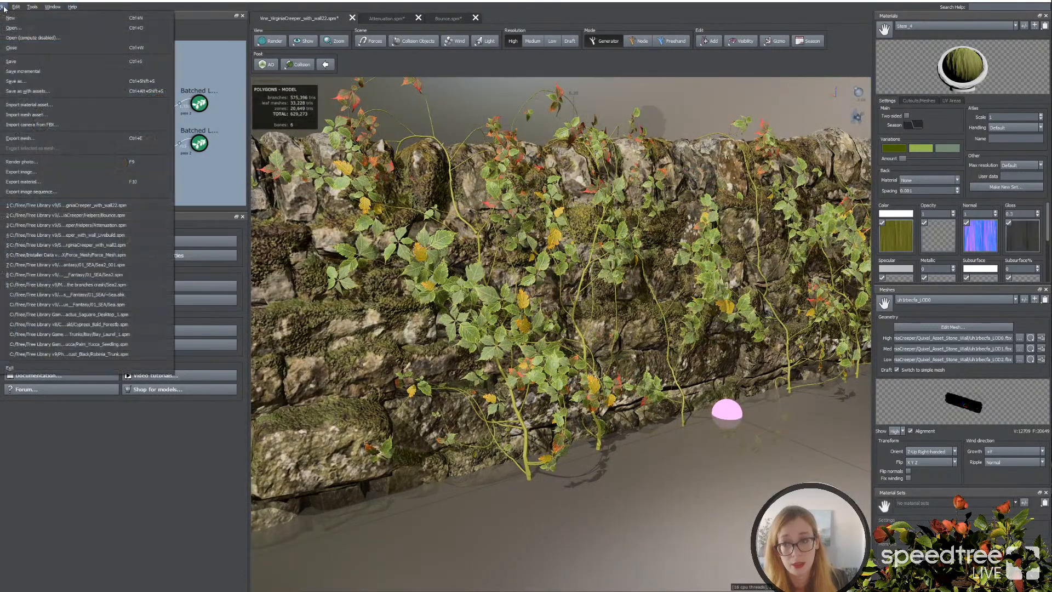
pyautogui.click(15, 61)
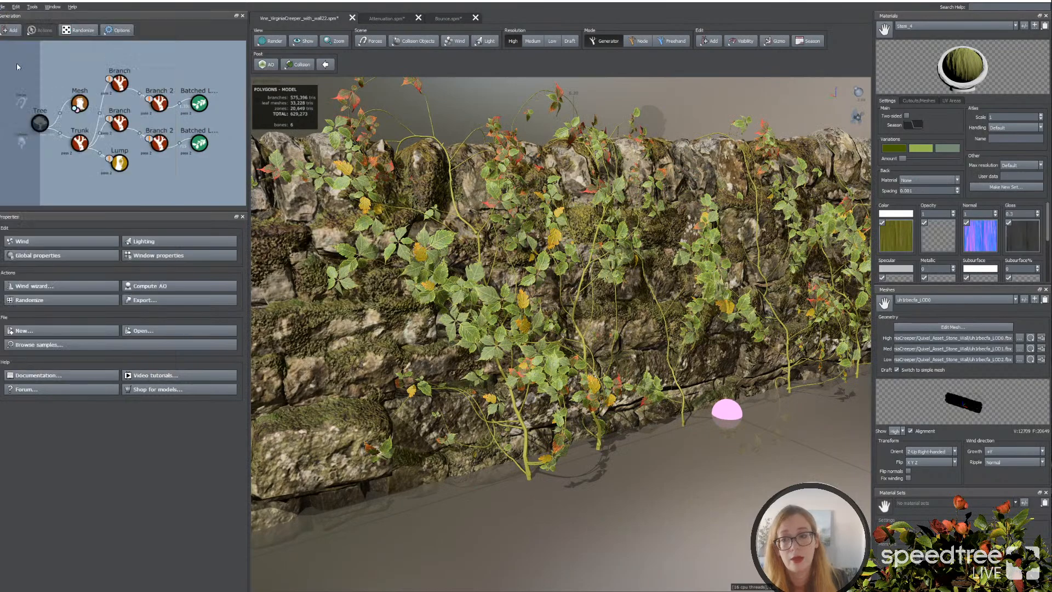
# Step: Add a Shell decoration generator to the Trunk generator
pyautogui.click(525, 449)
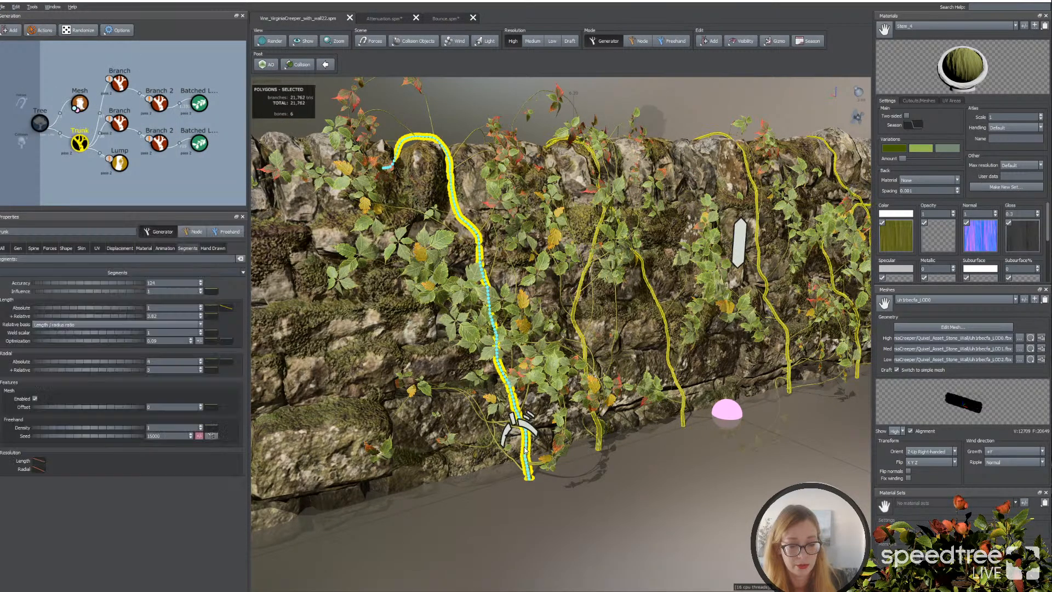
pyautogui.click(710, 41)
pyautogui.moveTo(739, 171)
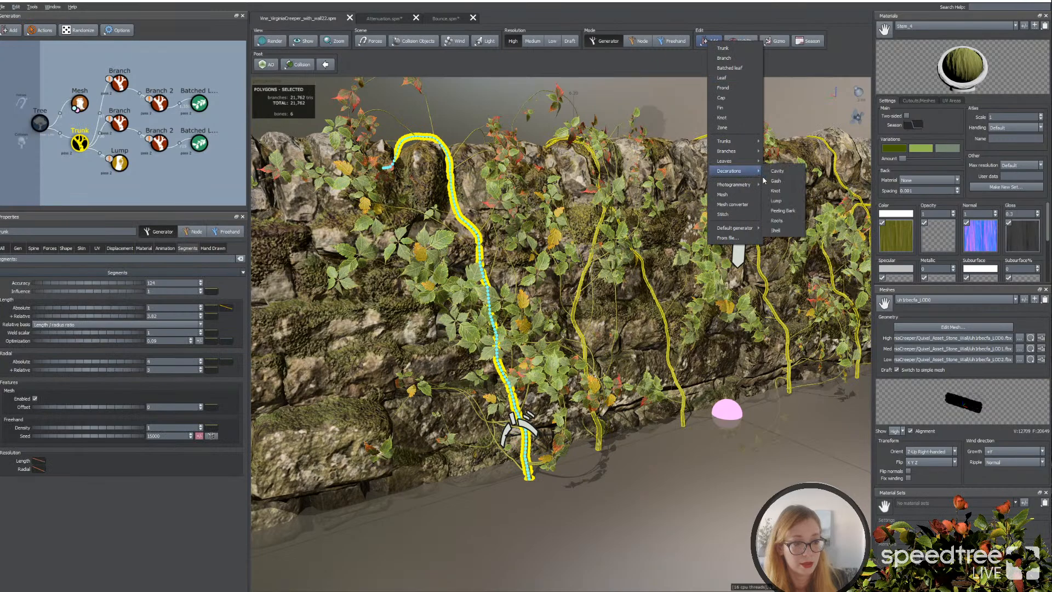
pyautogui.click(776, 230)
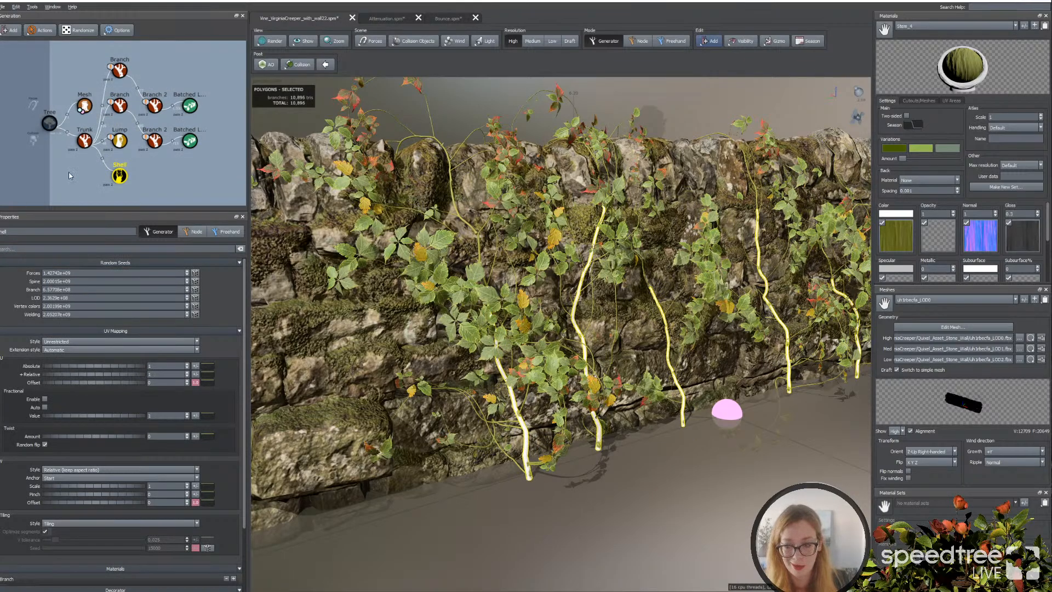
pyautogui.click(1024, 26)
pyautogui.click(474, 251)
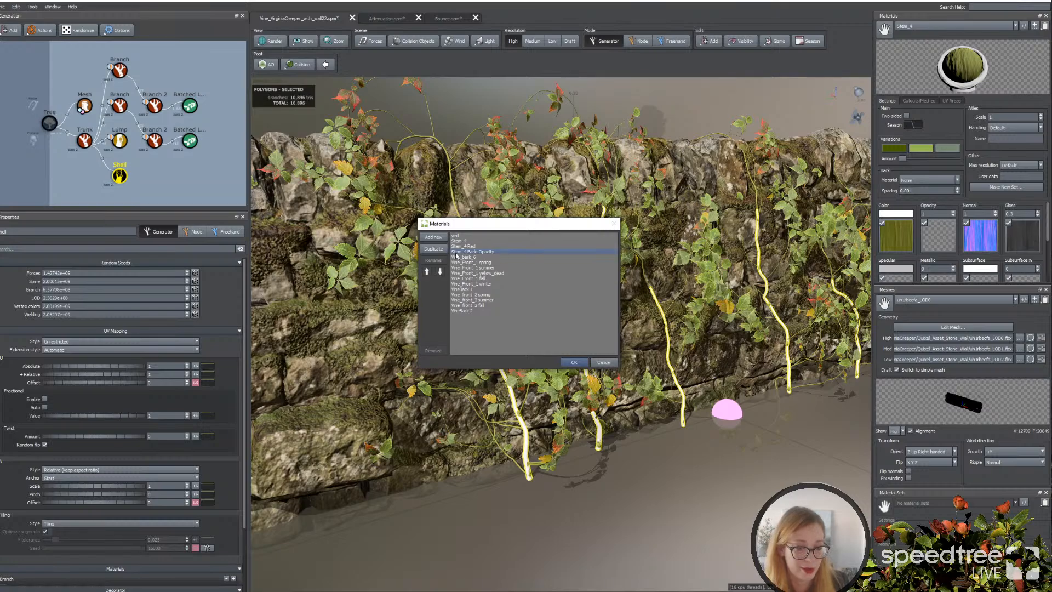
pyautogui.click(603, 362)
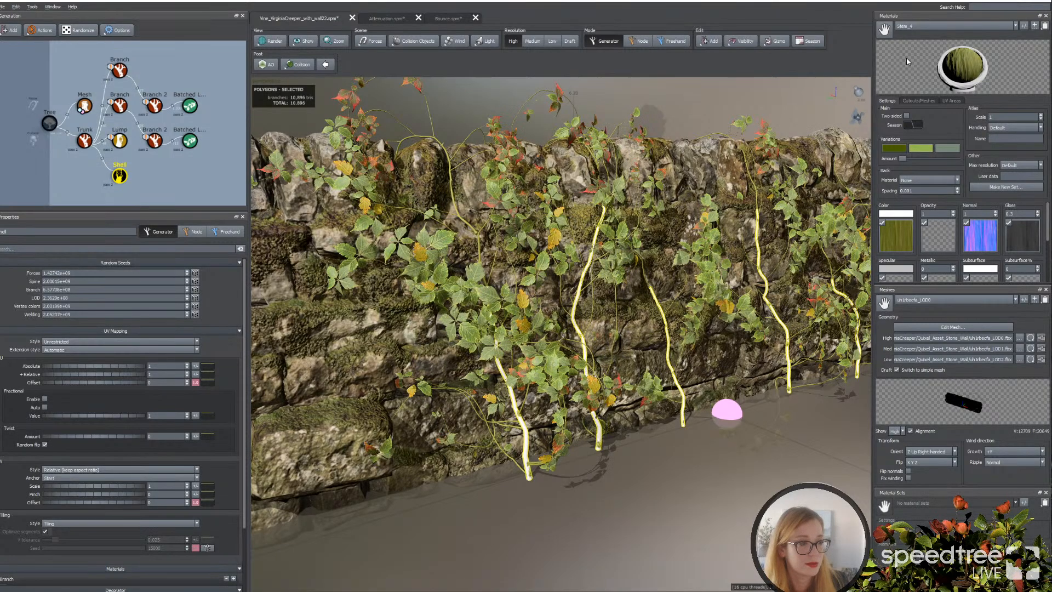
# Step: Browse the stem materials and make Stem_4 Fade Opacity the displayed material
pyautogui.click(913, 27)
pyautogui.click(916, 38)
pyautogui.click(917, 30)
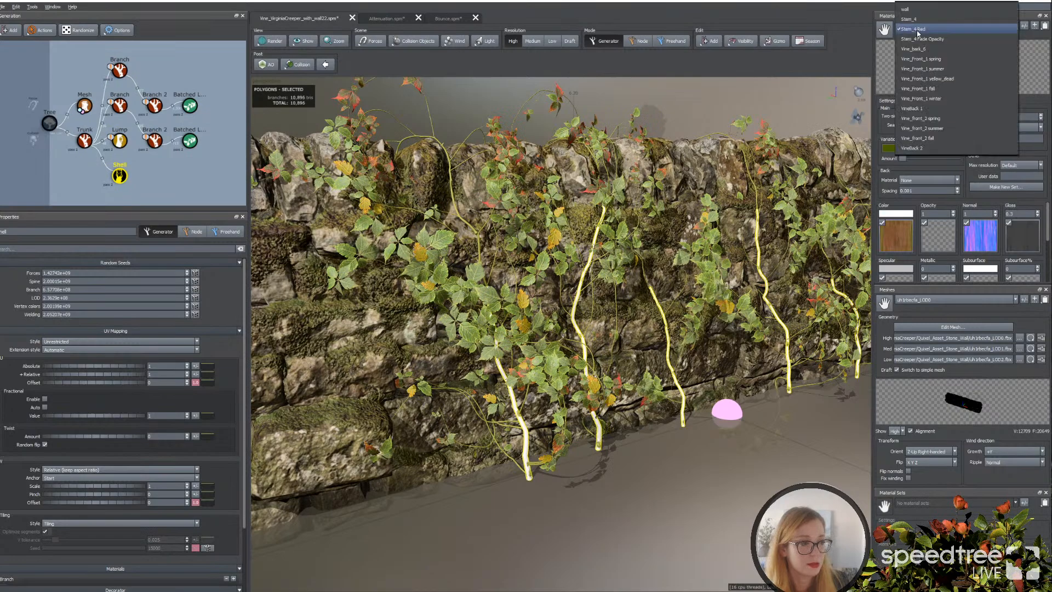
pyautogui.click(916, 39)
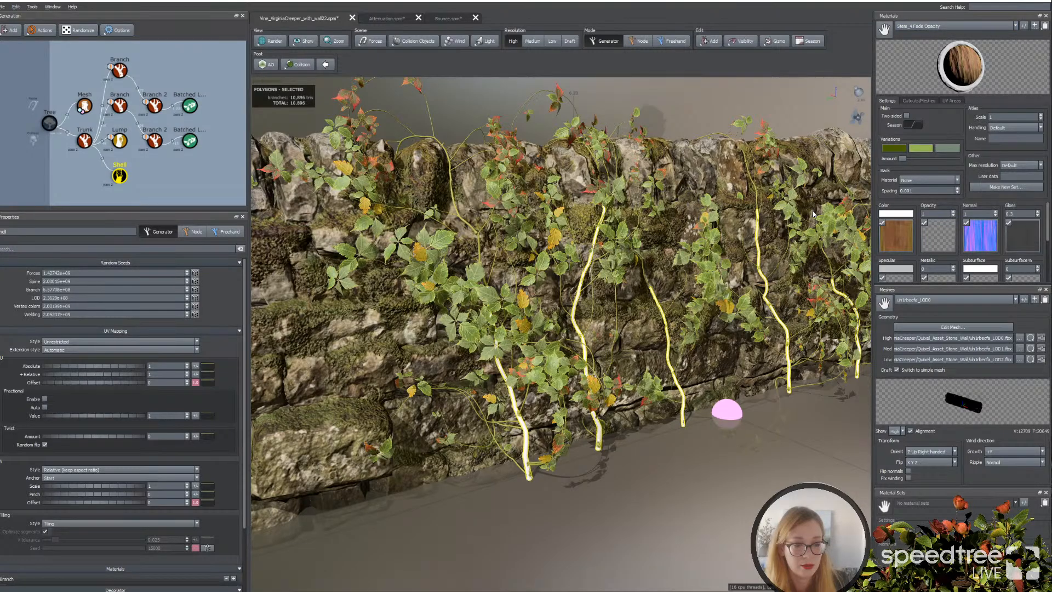
# Step: Set the Shell generator's decorator position to 0.31 so the shells cover only the lower part of the stems
pyautogui.scroll(-3, 75, 348)
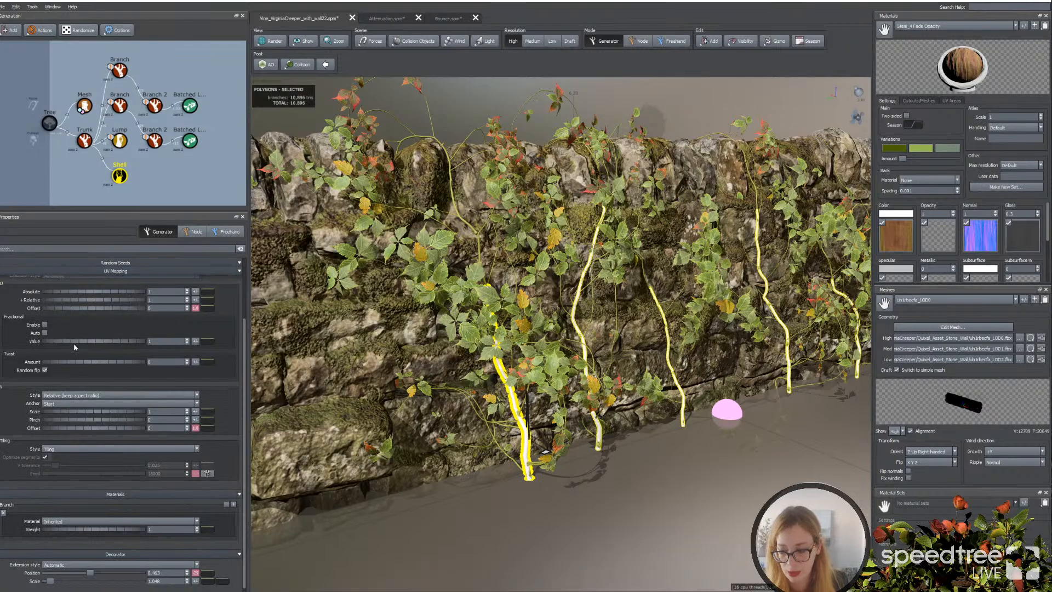
pyautogui.scroll(-1, 69, 535)
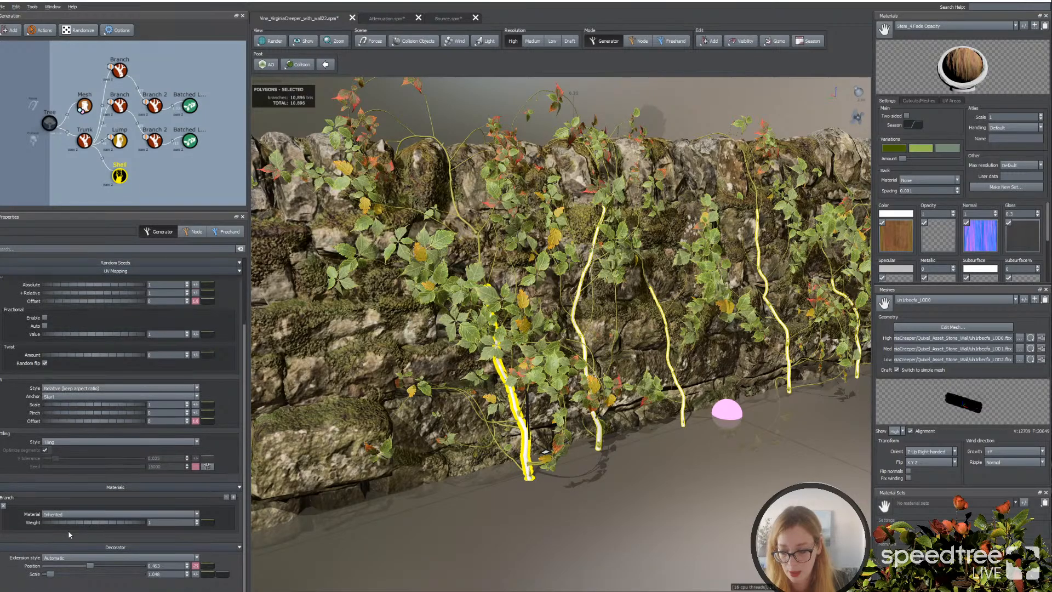
pyautogui.moveTo(91, 567); pyautogui.dragTo(79, 571)
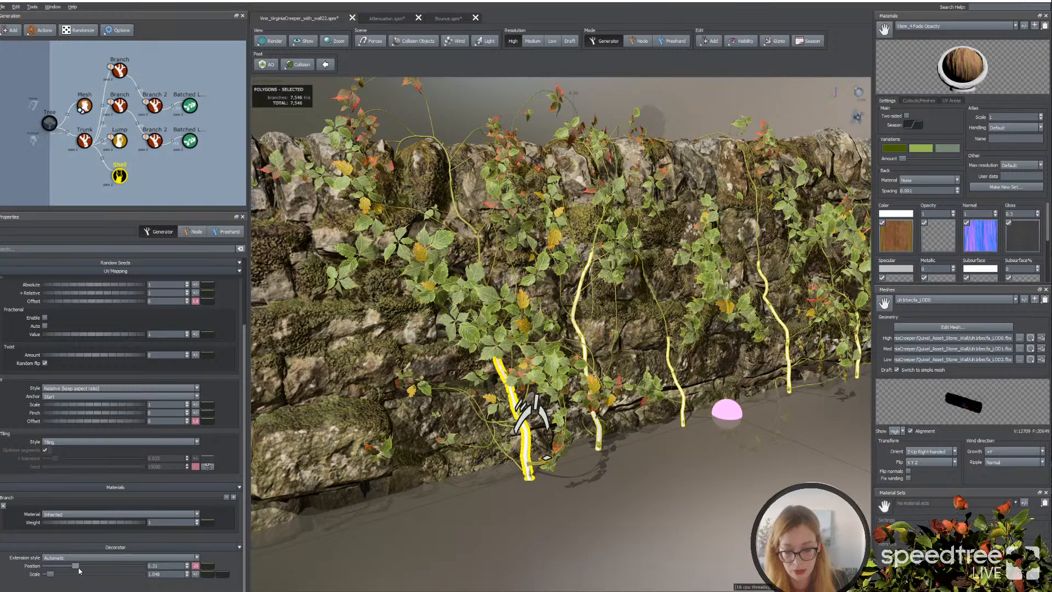
pyautogui.scroll(1, 519, 410)
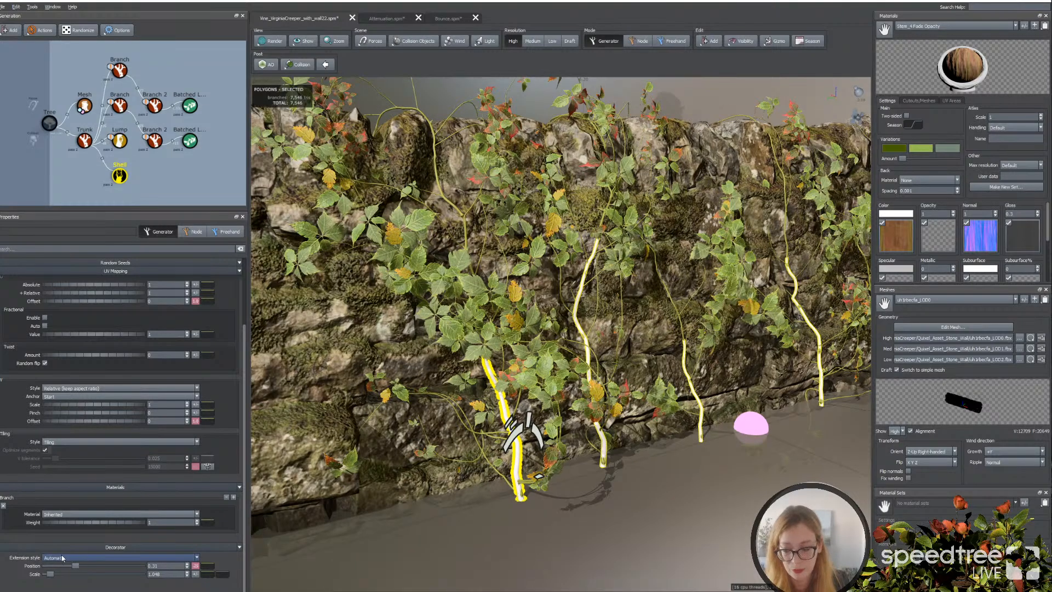
# Step: Clear the selection and examine how the untextured shells cover the lower stems along the wall
pyautogui.click(923, 26)
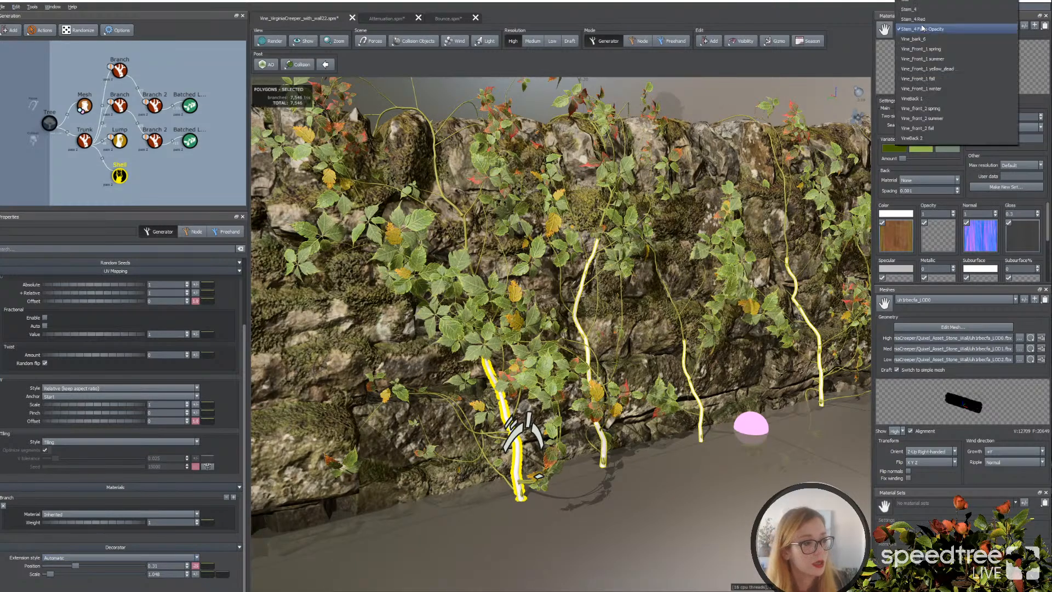
pyautogui.click(923, 29)
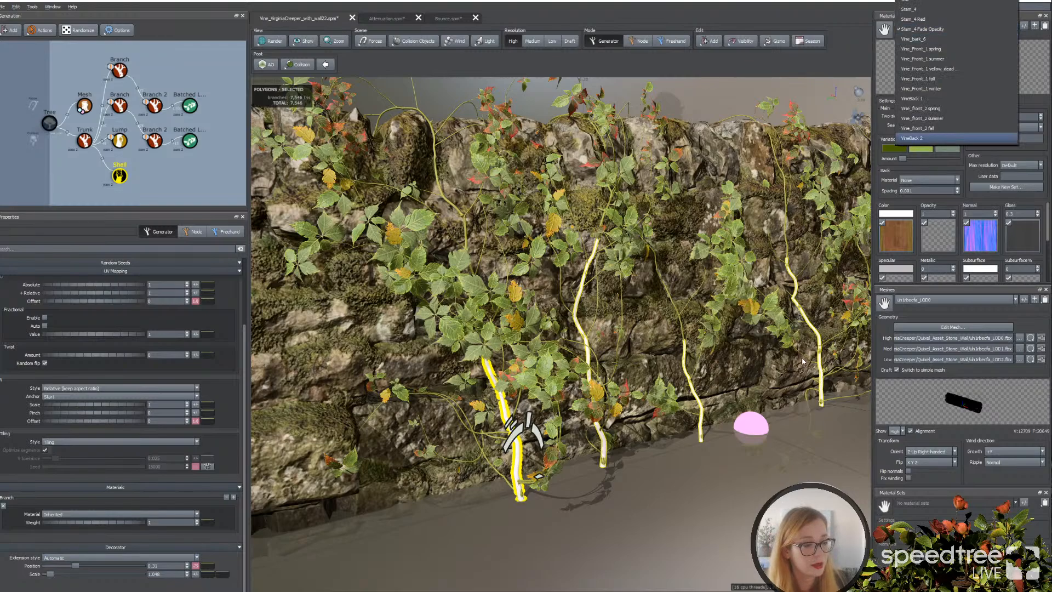
pyautogui.click(756, 491)
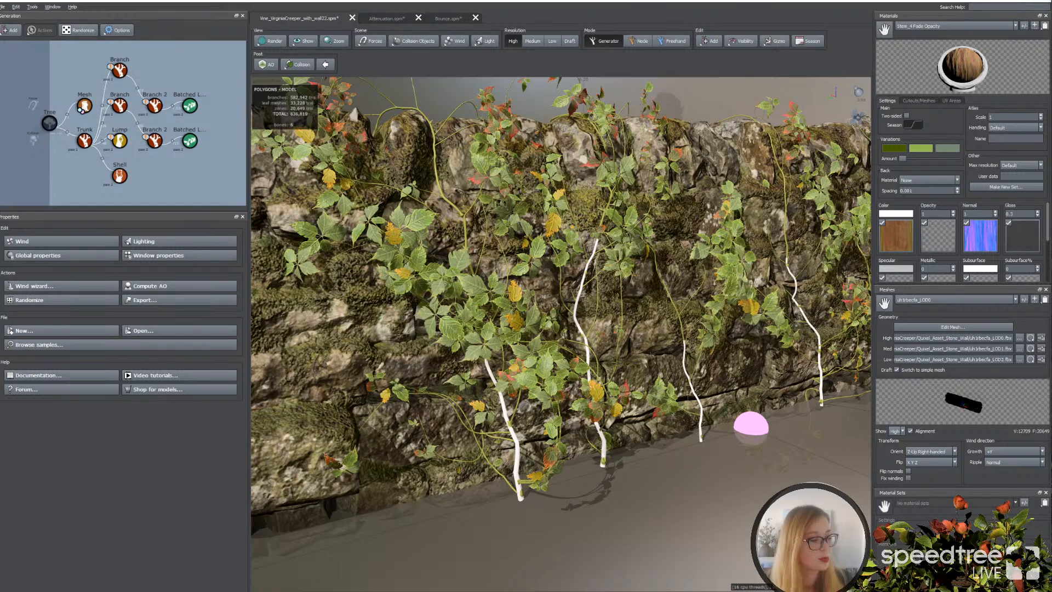
pyautogui.moveTo(462, 550)
pyautogui.mouseDown()
pyautogui.moveTo(428, 550)
pyautogui.moveTo(481, 563)
pyautogui.moveTo(471, 562)
pyautogui.mouseUp()
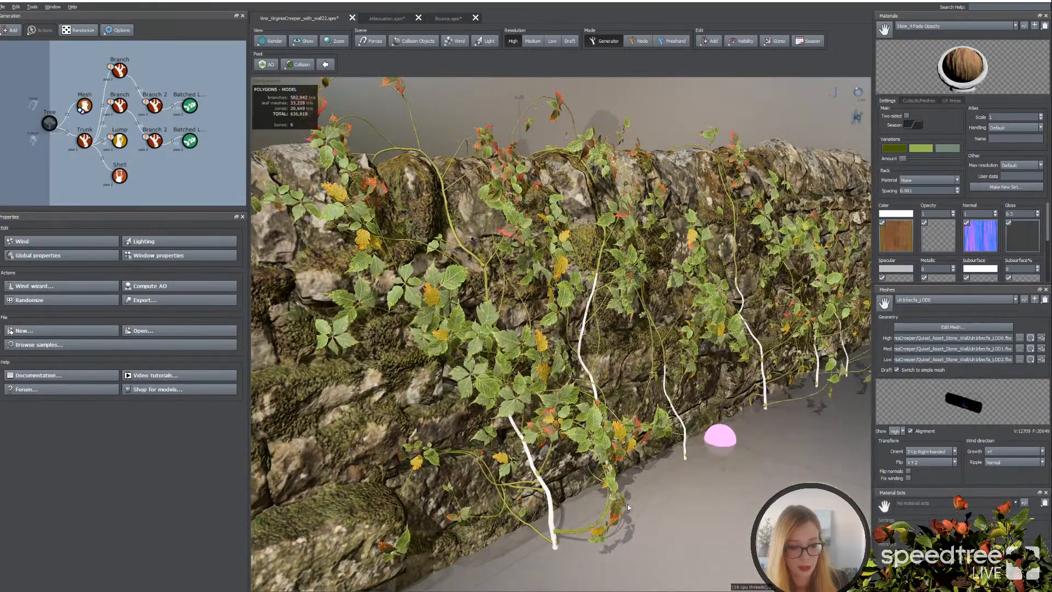
# Step: Assign the Stem_4 Fade Opacity material to the Shell generator's branch geometry
pyautogui.click(121, 177)
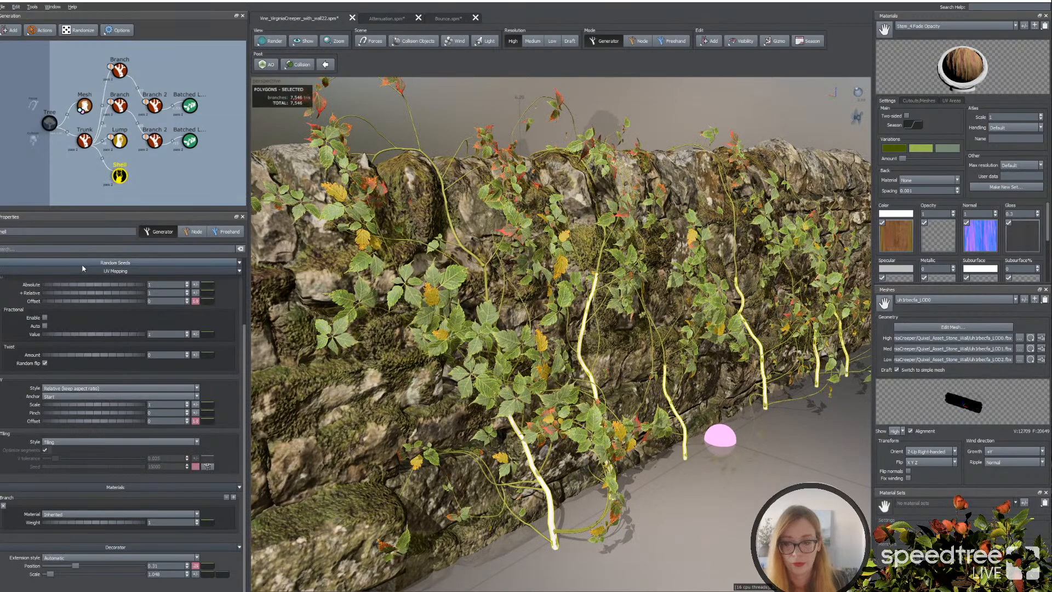
pyautogui.click(65, 514)
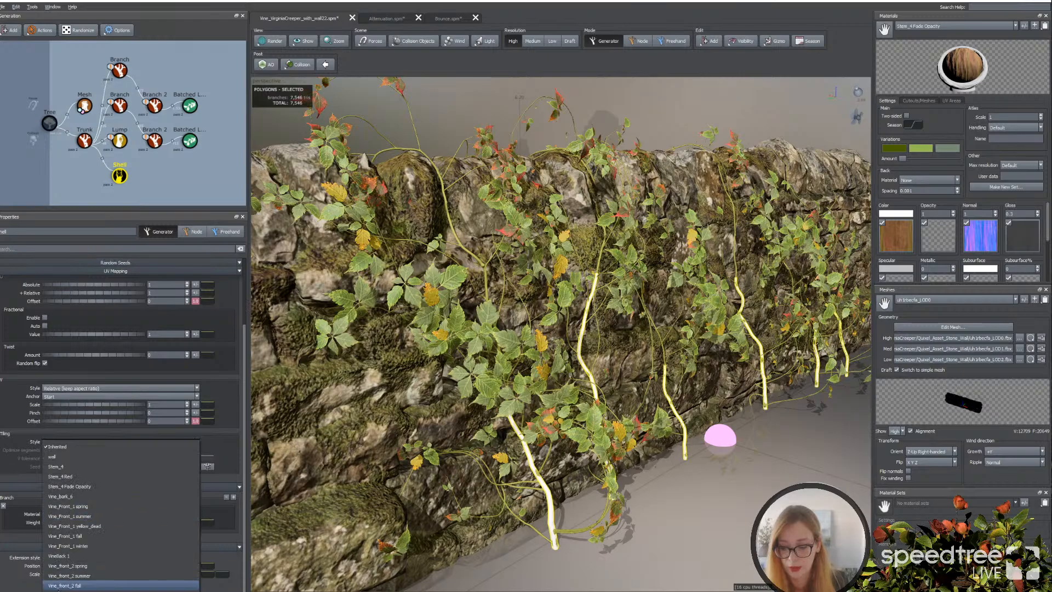
pyautogui.click(68, 486)
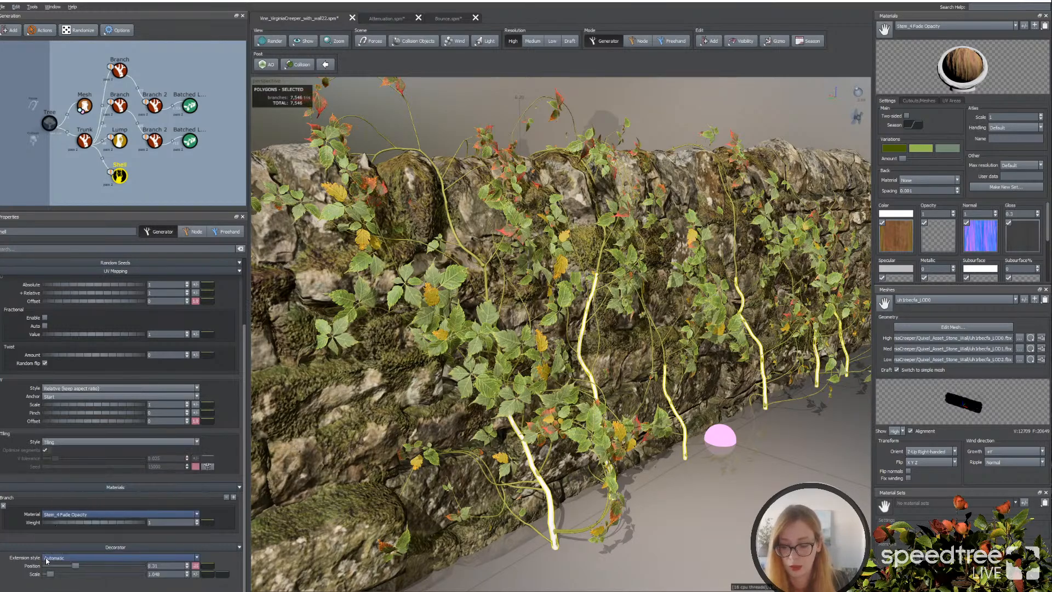
pyautogui.moveTo(657, 513)
pyautogui.mouseDown()
pyautogui.moveTo(696, 515)
pyautogui.moveTo(654, 514)
pyautogui.moveTo(666, 513)
pyautogui.mouseUp()
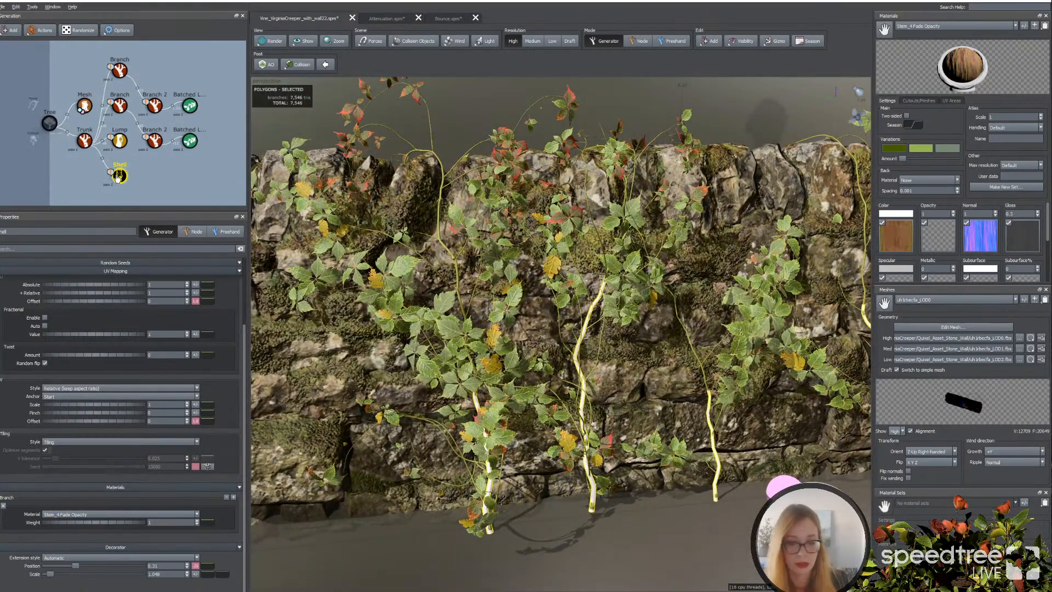
# Step: Hide the Shell generator, clear the selection, and examine the bare green stems and leaves up close
pyautogui.click(147, 184)
pyautogui.click(125, 181)
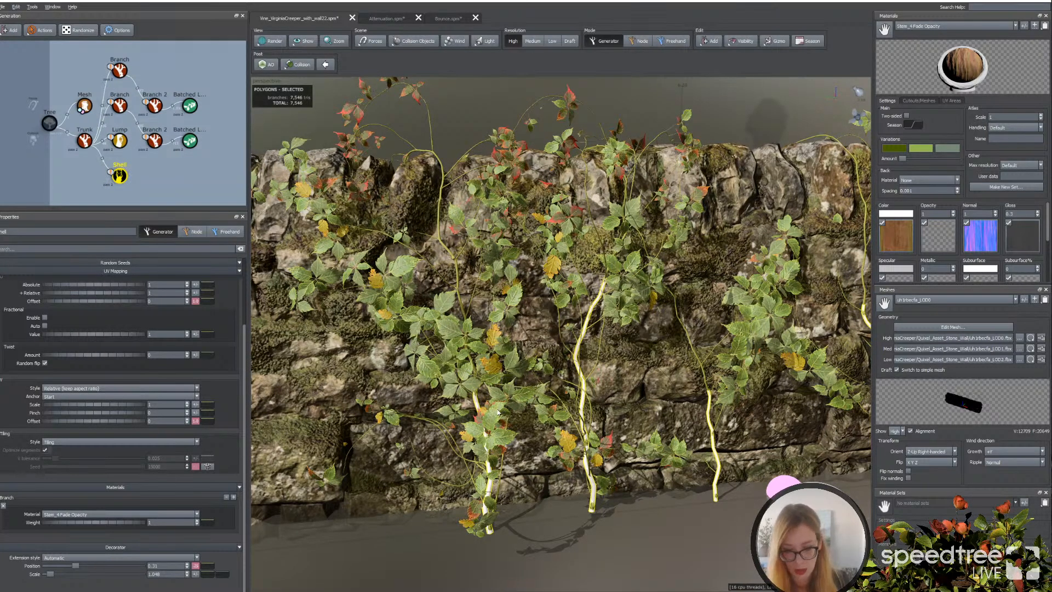
pyautogui.click(434, 540)
pyautogui.scroll(-3, 554, 514)
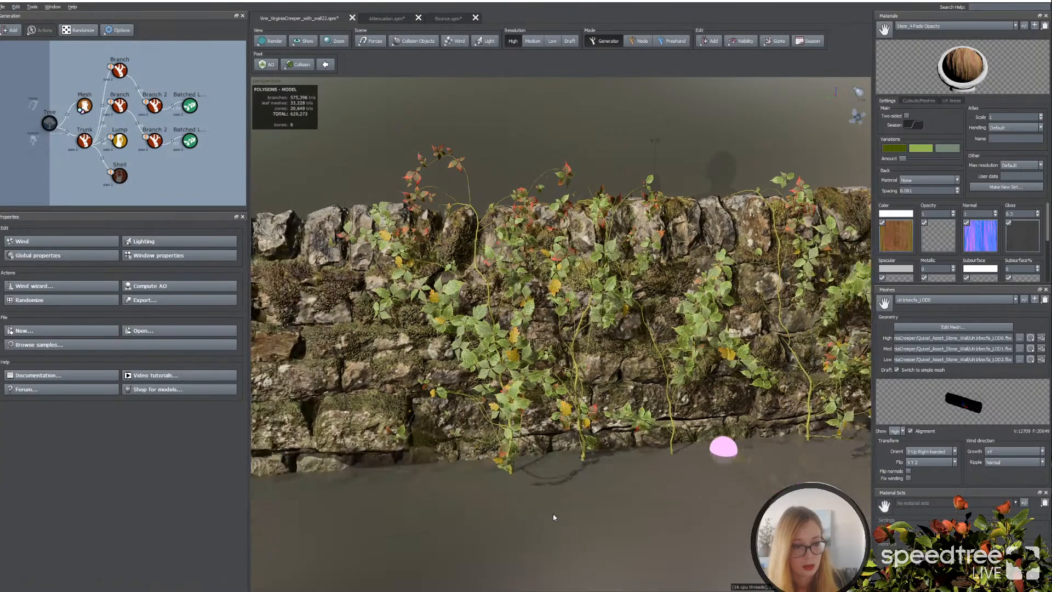
pyautogui.moveTo(654, 524); pyautogui.dragTo(663, 520)
pyautogui.scroll(2, 659, 523)
pyautogui.scroll(2, 655, 523)
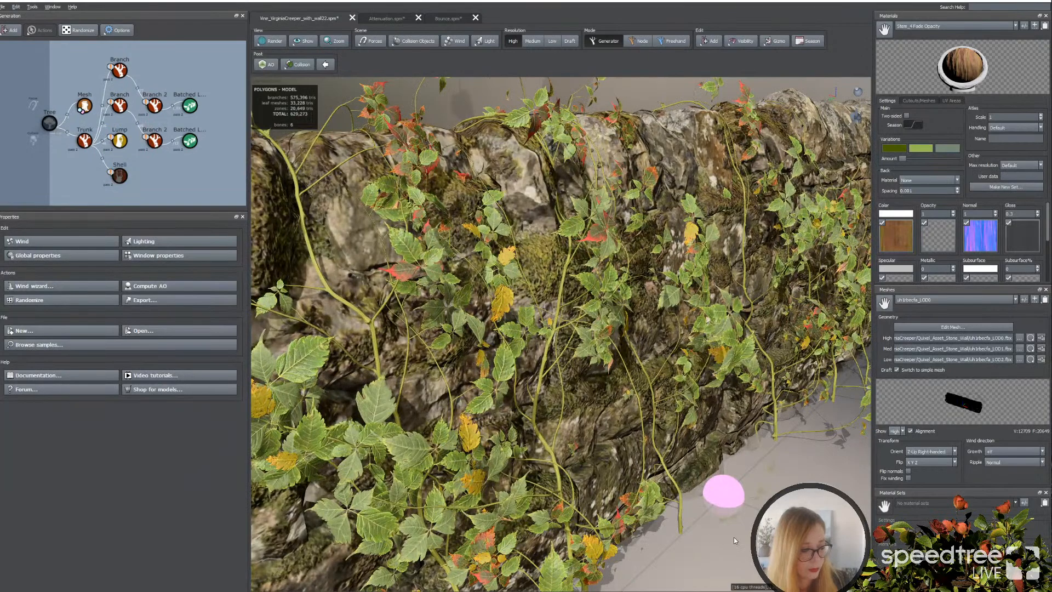
pyautogui.moveTo(735, 521); pyautogui.dragTo(731, 521)
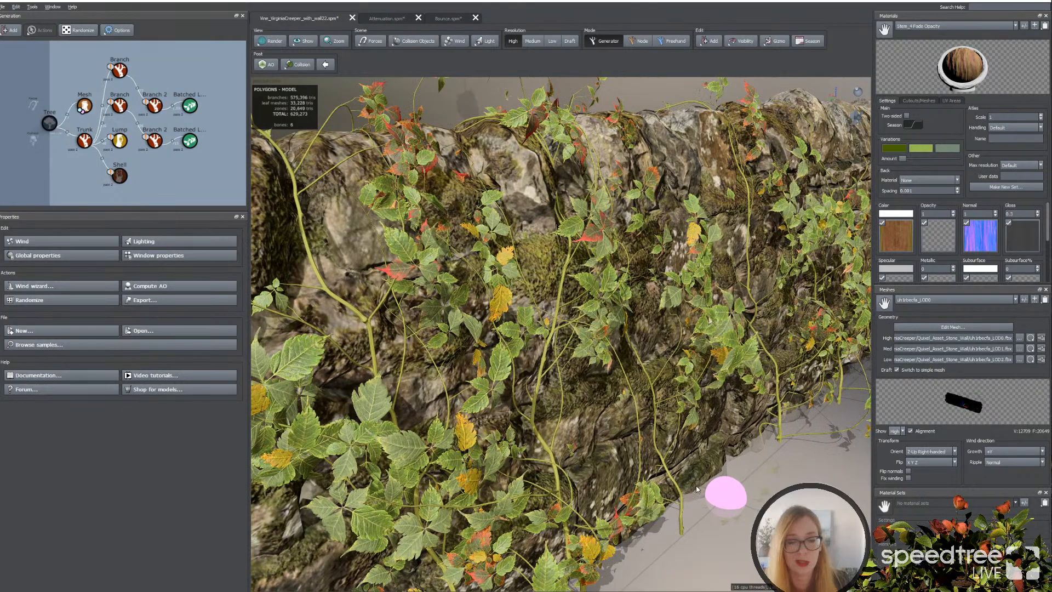
pyautogui.scroll(5, 696, 485)
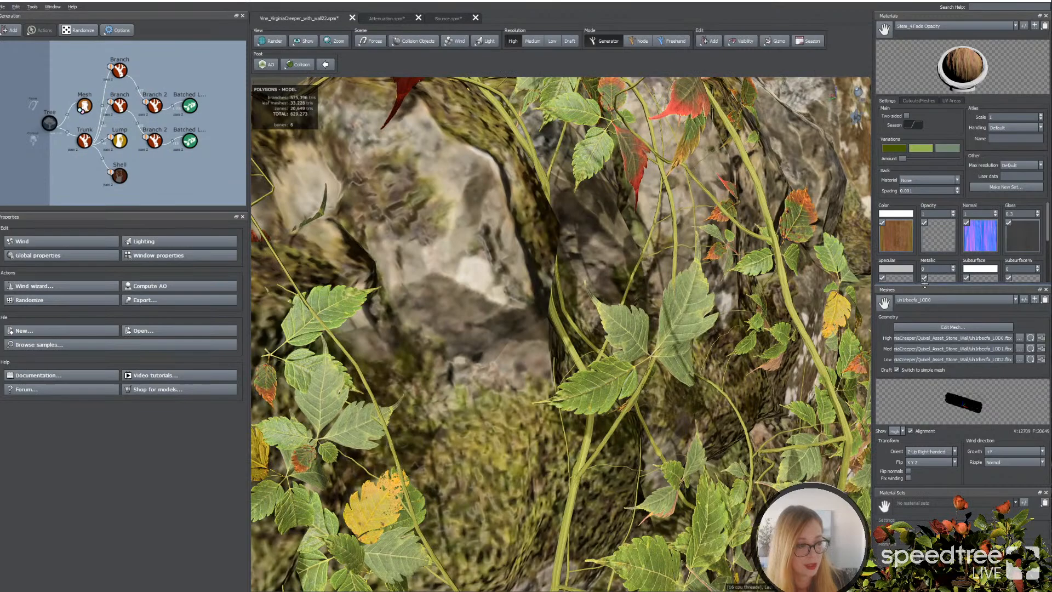
# Step: Detach and enlarge the Materials panel to show all texture maps, and display the Vine_Front_1 spring material
pyautogui.moveTo(925, 286); pyautogui.dragTo(925, 315)
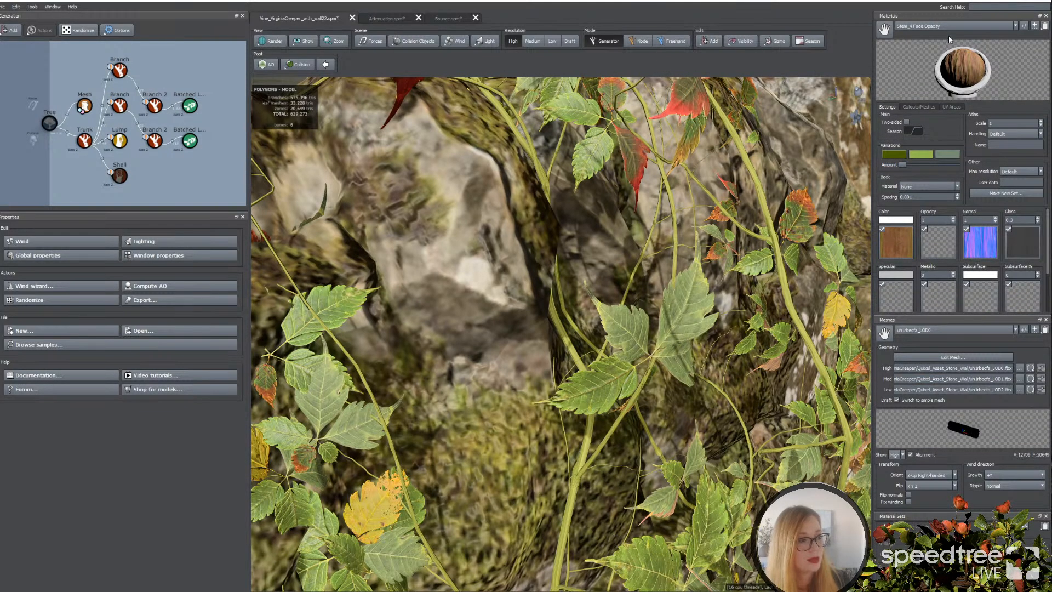
pyautogui.moveTo(947, 16); pyautogui.dragTo(736, 88)
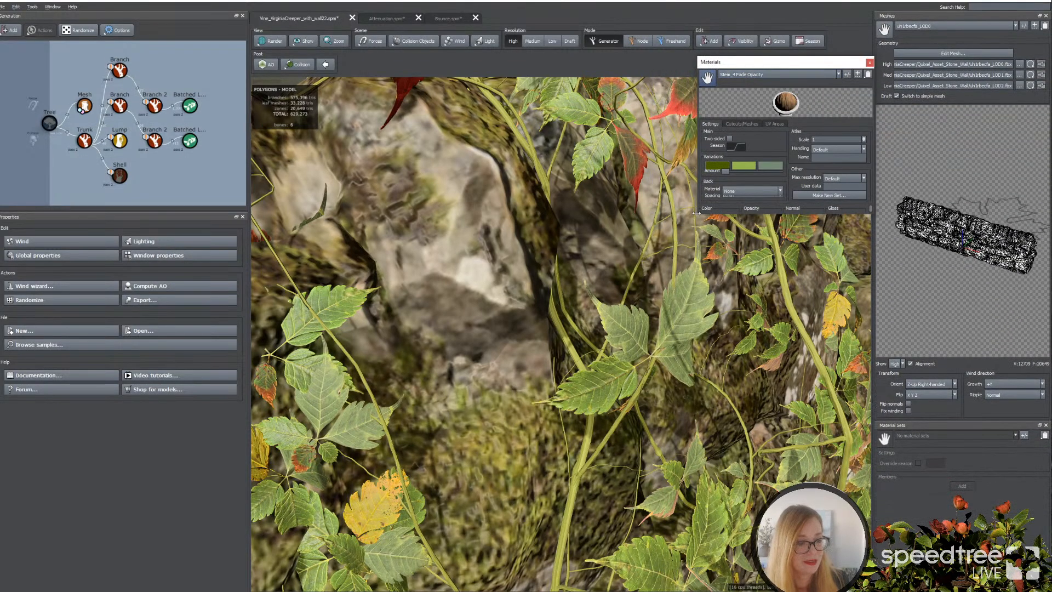
pyautogui.moveTo(697, 216); pyautogui.dragTo(565, 415)
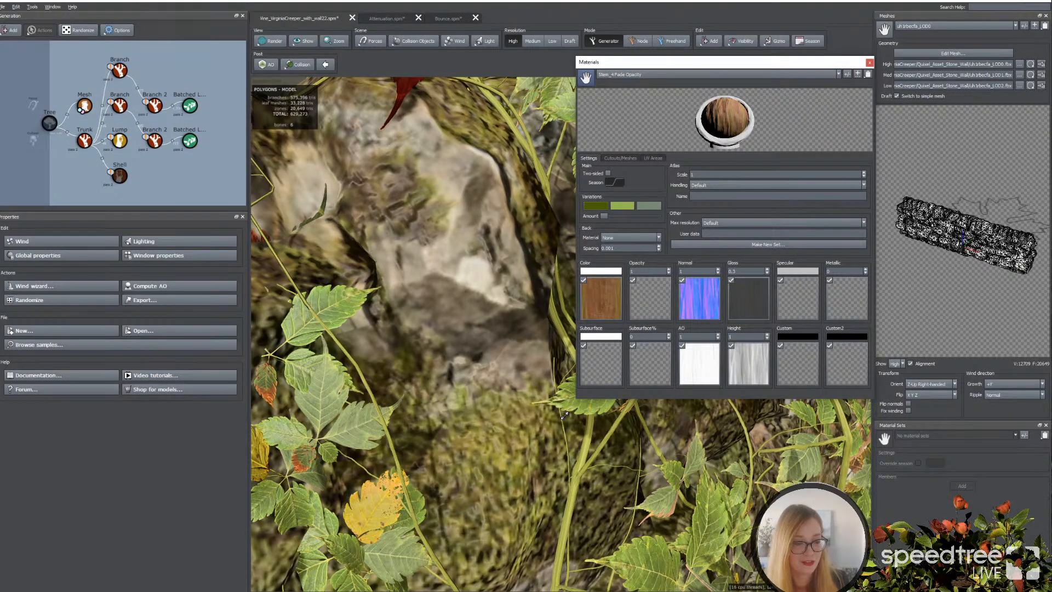
pyautogui.moveTo(565, 414); pyautogui.dragTo(530, 455)
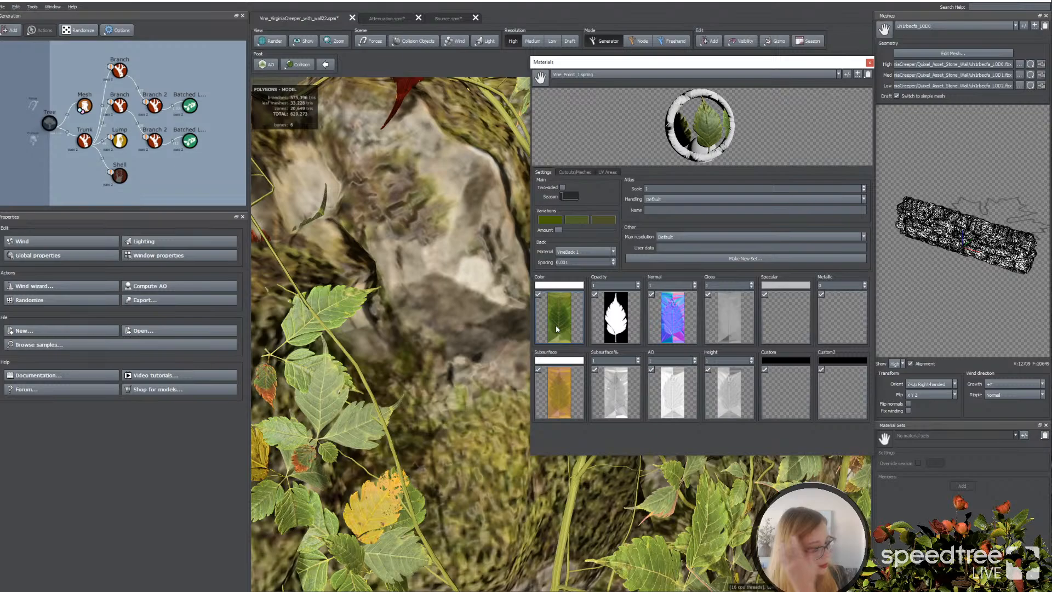
# Step: Select the stone wall mesh to examine the texture maps of its wall material
pyautogui.moveTo(726, 64)
pyautogui.mouseDown()
pyautogui.moveTo(713, 68)
pyautogui.moveTo(723, 67)
pyautogui.mouseUp()
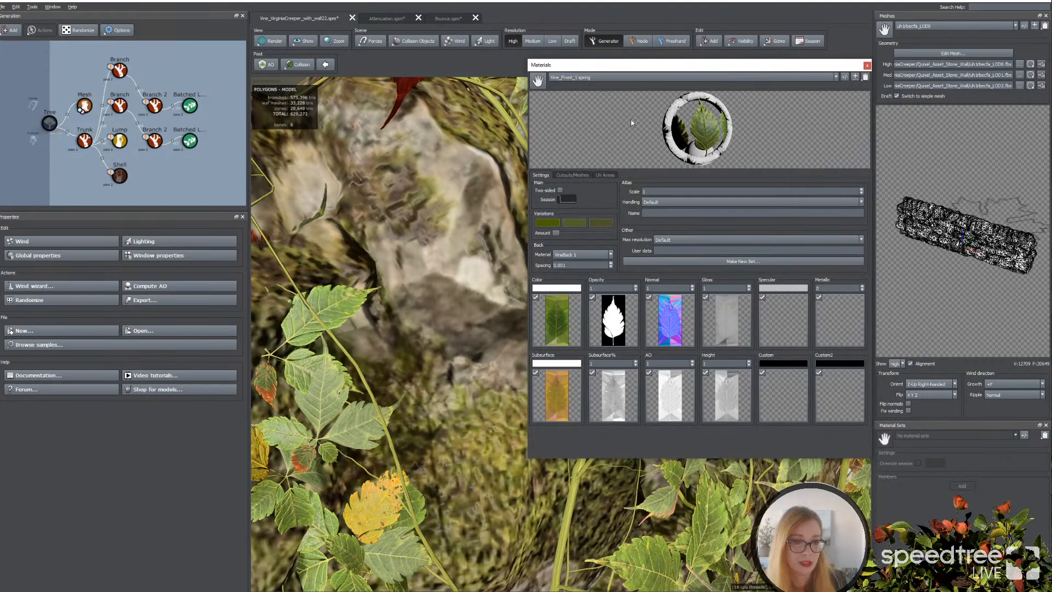
pyautogui.moveTo(400, 289); pyautogui.dragTo(459, 269)
pyautogui.click(484, 258)
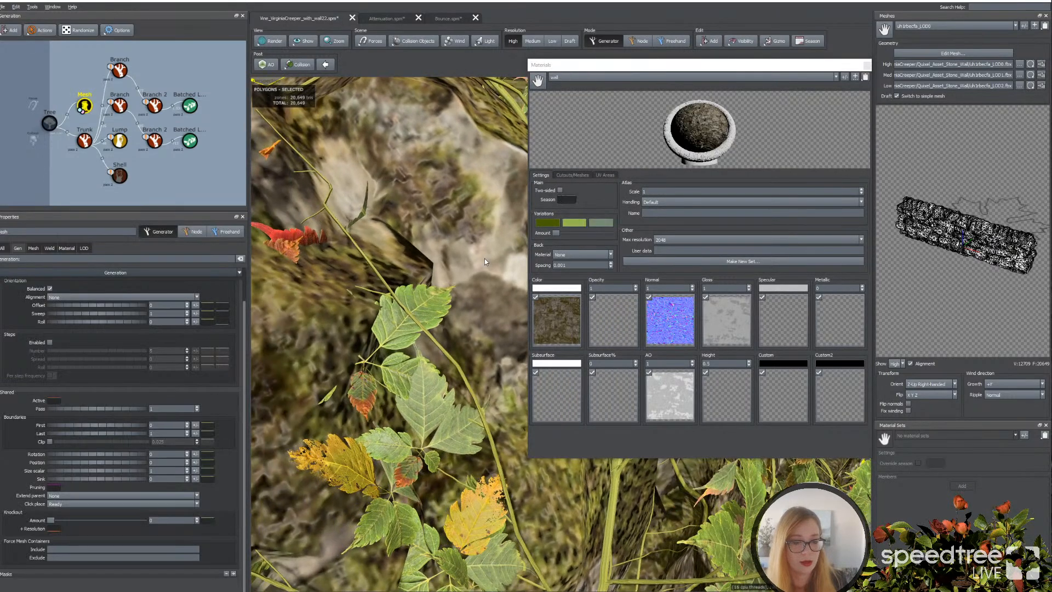
# Step: Select the autumn-coloured leaf cluster above the wall to examine the texture maps of its VineBack 2 material
pyautogui.scroll(-2, 491, 255)
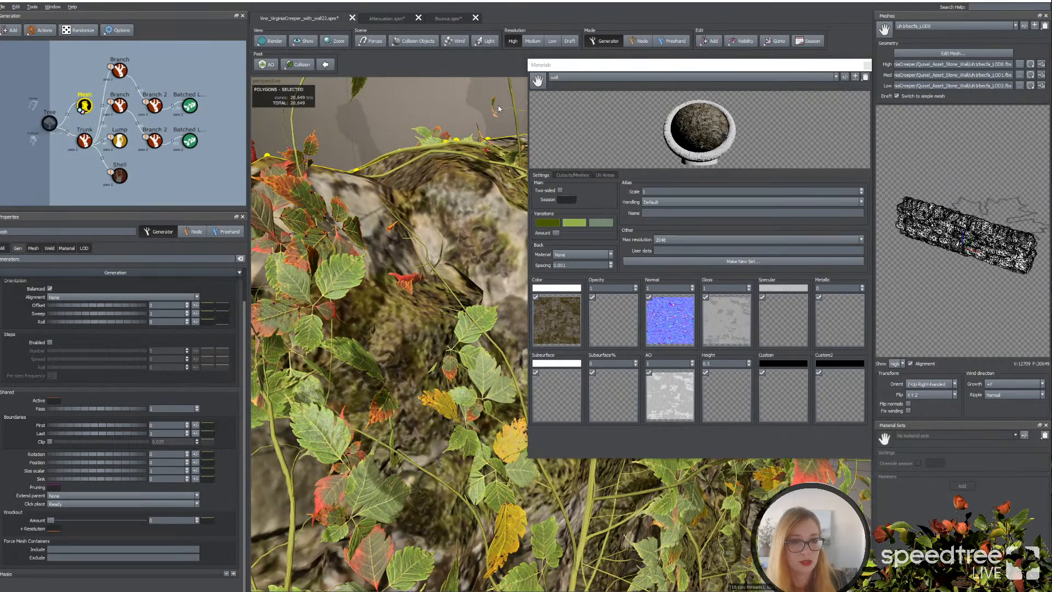
pyautogui.scroll(-2, 448, 296)
pyautogui.moveTo(448, 296); pyautogui.dragTo(393, 281)
pyautogui.scroll(3, 403, 271)
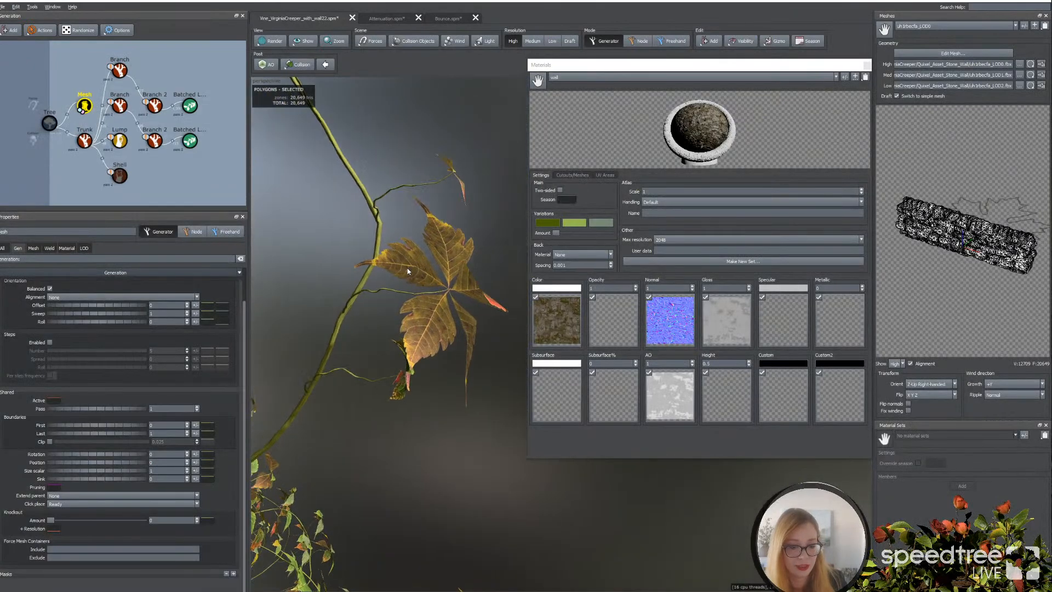
pyautogui.click(453, 257)
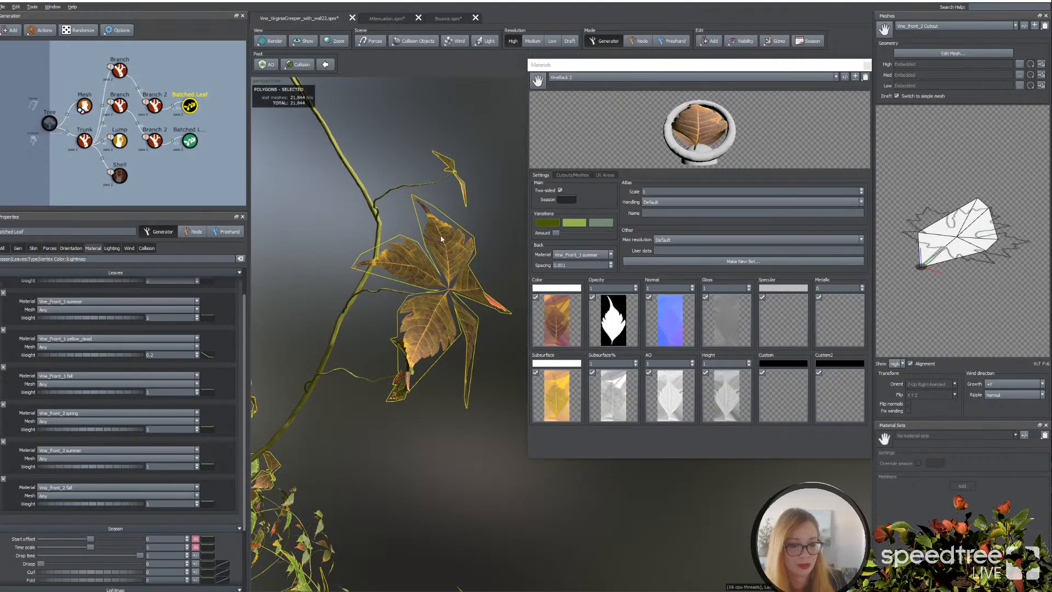
# Step: Adjust the normal map contrast of the VineBack 2 material, and display the red-tipped leaf's Vine_front_2 summer material
pyautogui.scroll(-5, 441, 239)
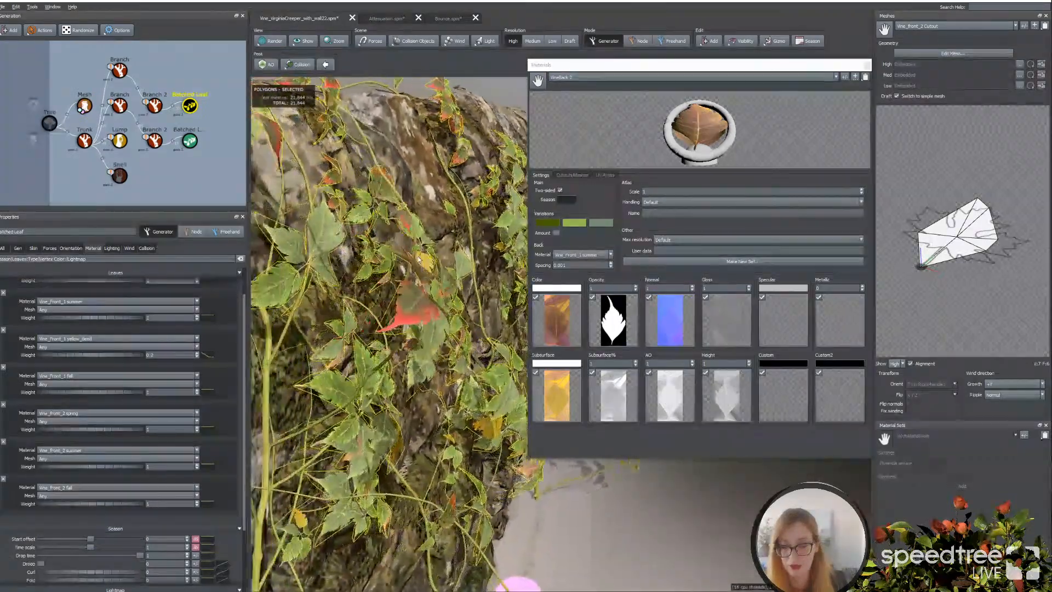
pyautogui.moveTo(417, 259); pyautogui.dragTo(407, 282)
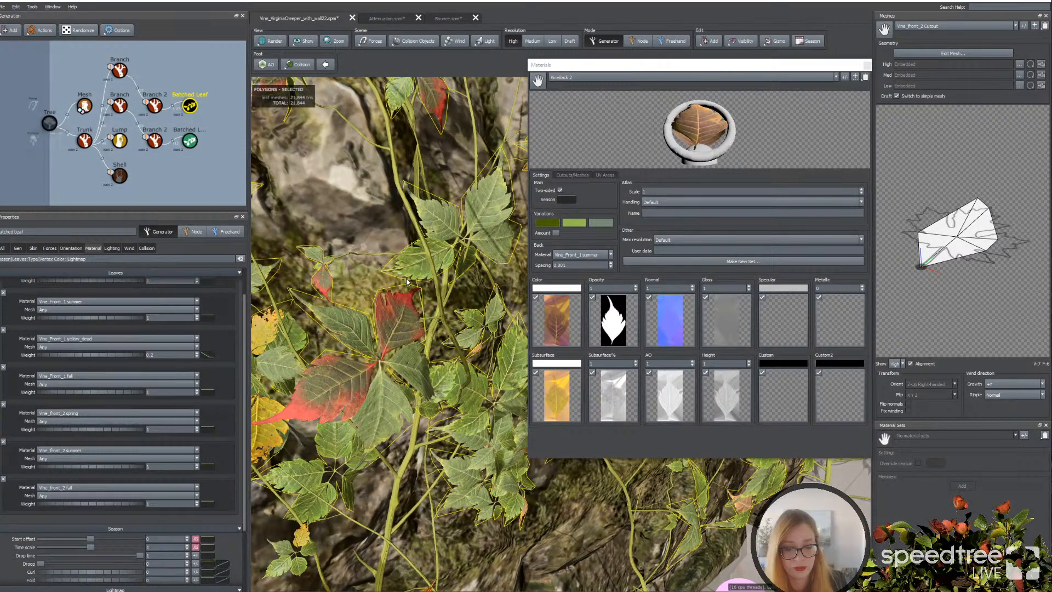
pyautogui.moveTo(406, 282); pyautogui.dragTo(366, 371)
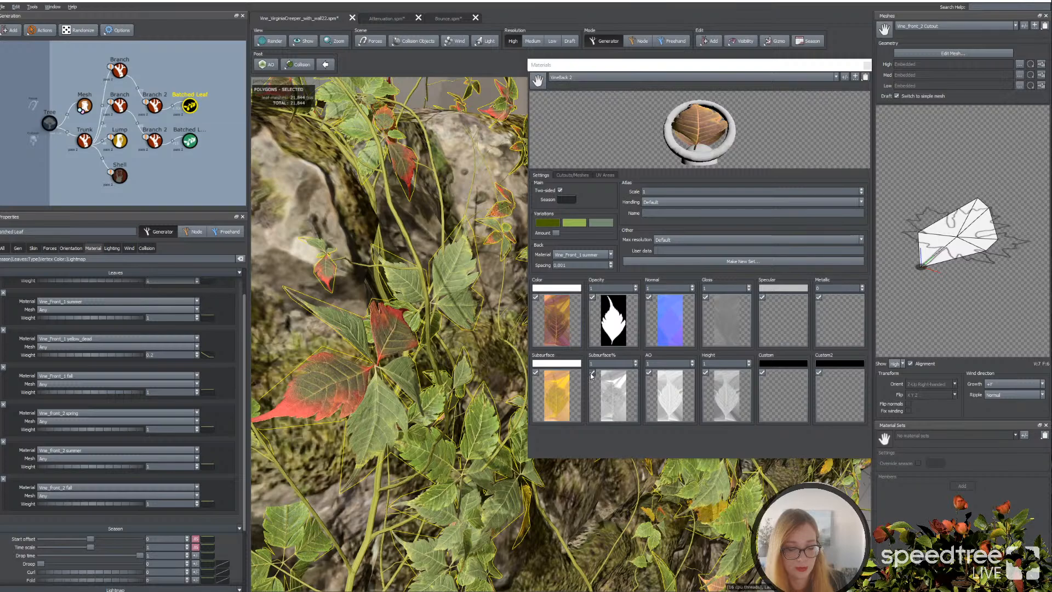
pyautogui.moveTo(515, 386); pyautogui.dragTo(513, 388)
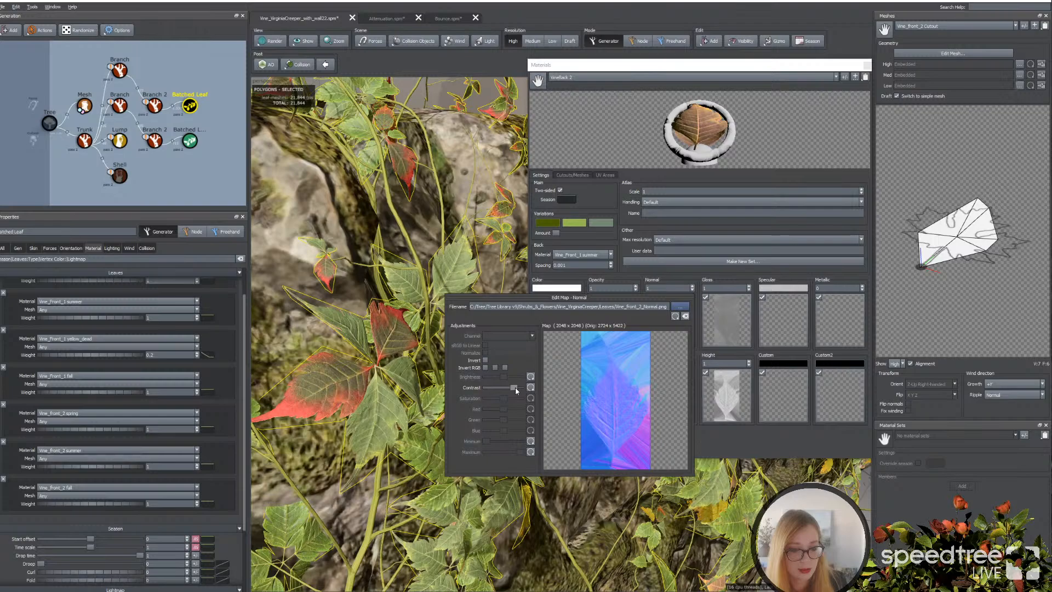
pyautogui.click(347, 327)
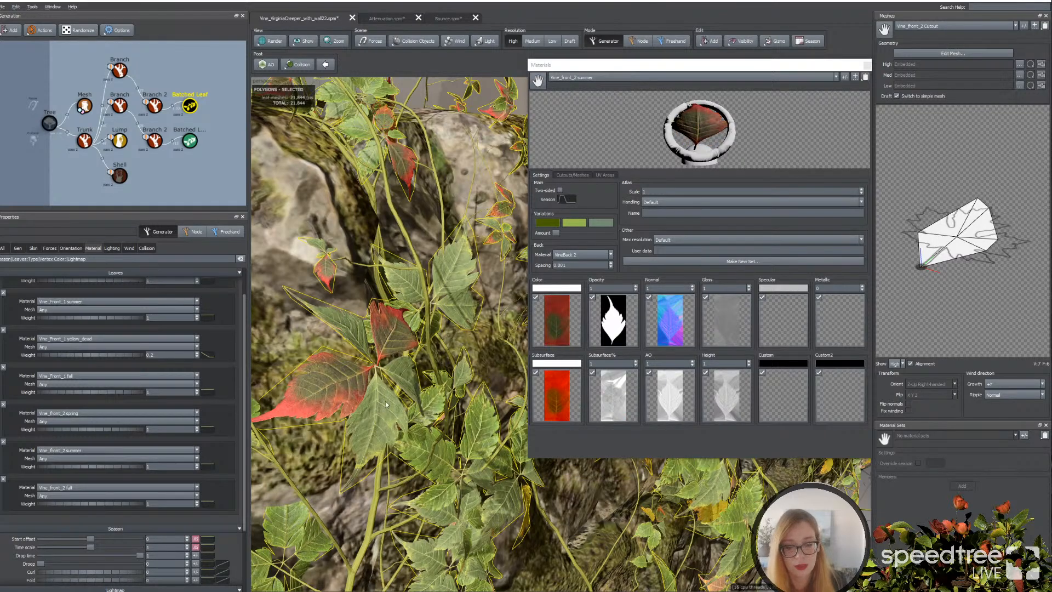
# Step: Dock the floating Materials panel back above the Meshes panel
pyautogui.scroll(-3, 385, 404)
pyautogui.moveTo(687, 64); pyautogui.dragTo(912, 83)
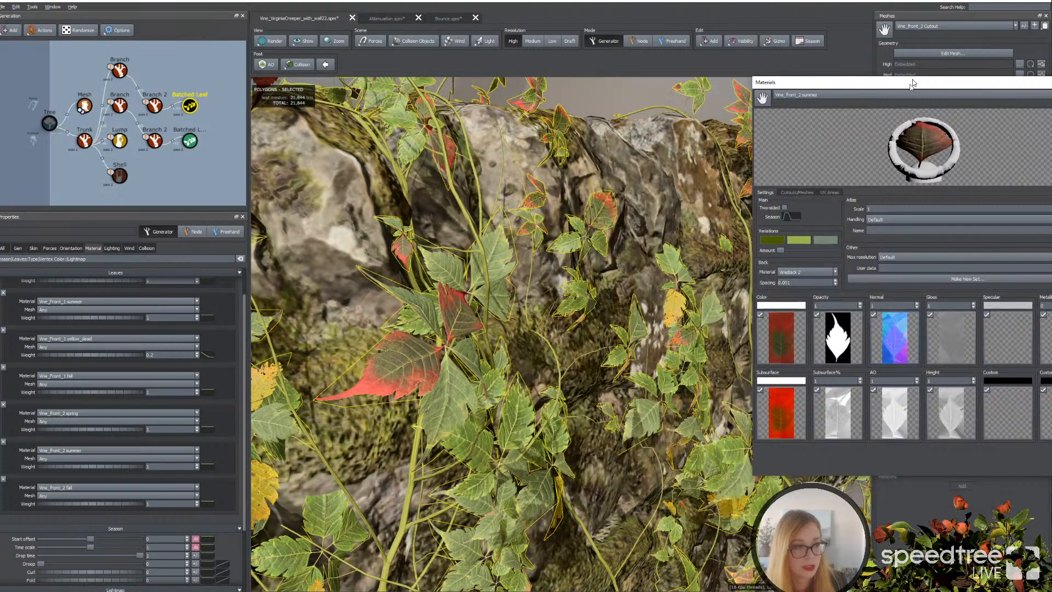
pyautogui.moveTo(912, 84); pyautogui.dragTo(914, 77)
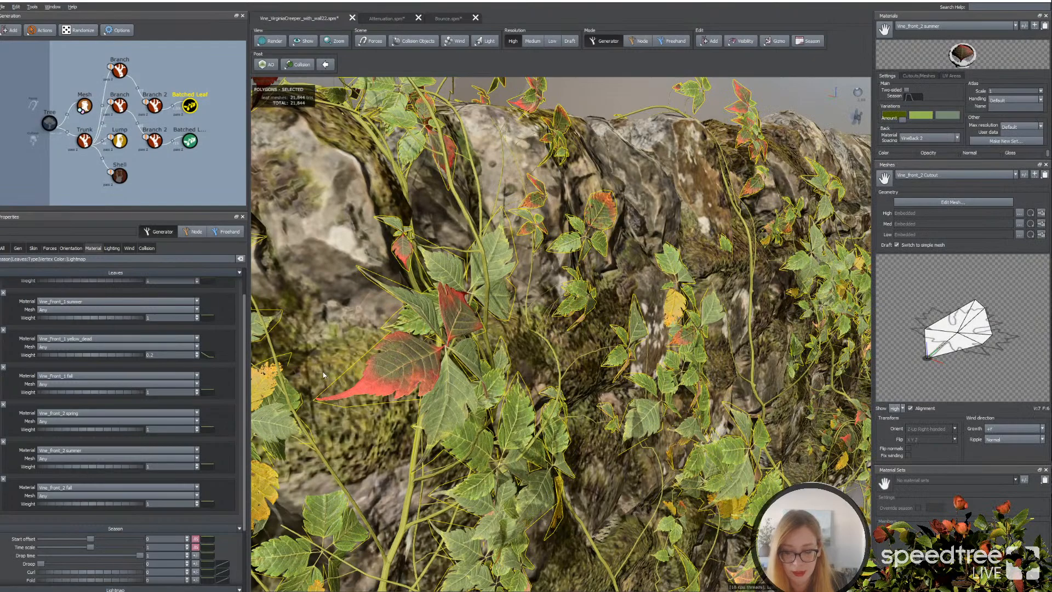
# Step: Display the batched leaves' orientation properties and examine how the leaves sit against the wall up close
pyautogui.scroll(-2, 68, 373)
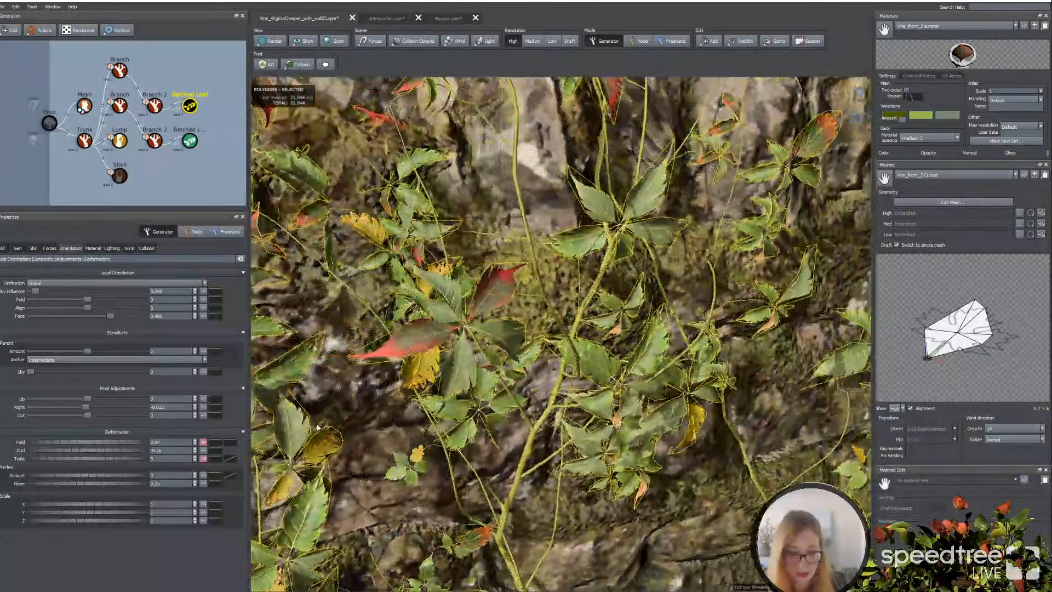
pyautogui.moveTo(317, 427); pyautogui.dragTo(336, 406)
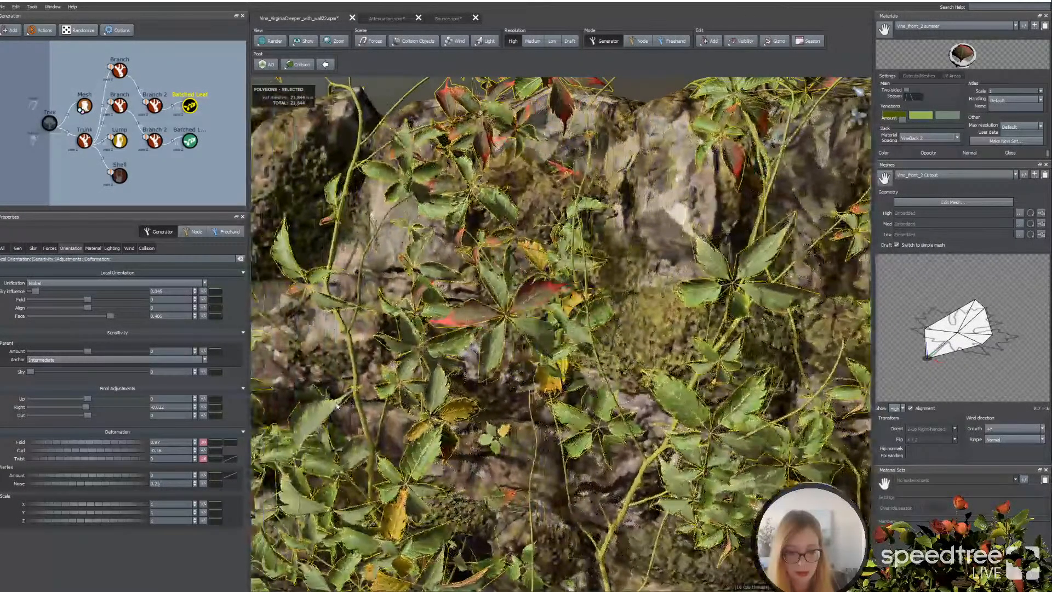
pyautogui.moveTo(336, 406); pyautogui.dragTo(388, 439)
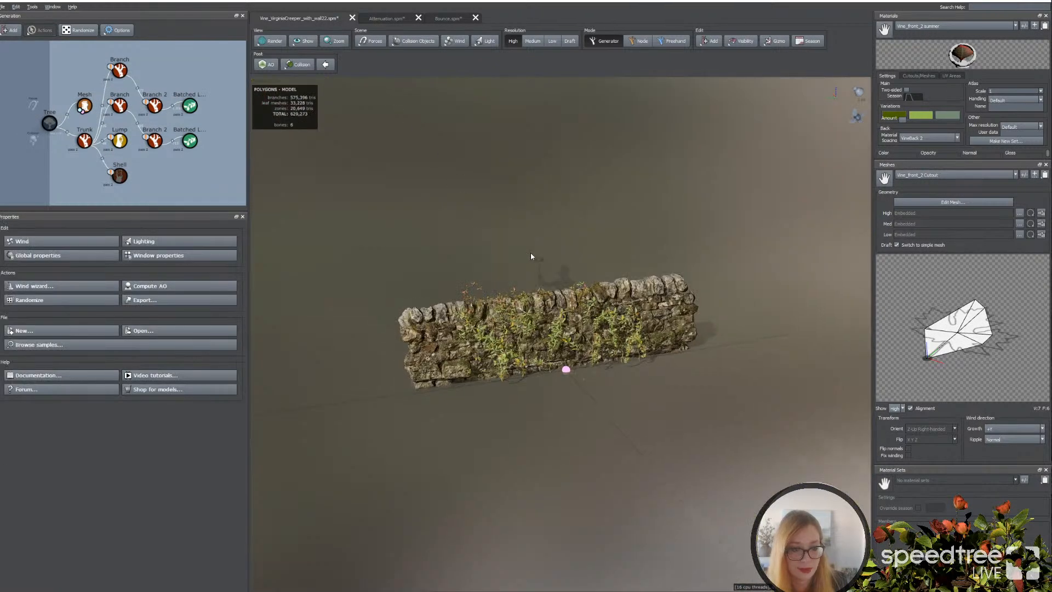
# Step: Examine the whole stone wall with its creeper from several angles, with nothing selected
pyautogui.scroll(5, 539, 245)
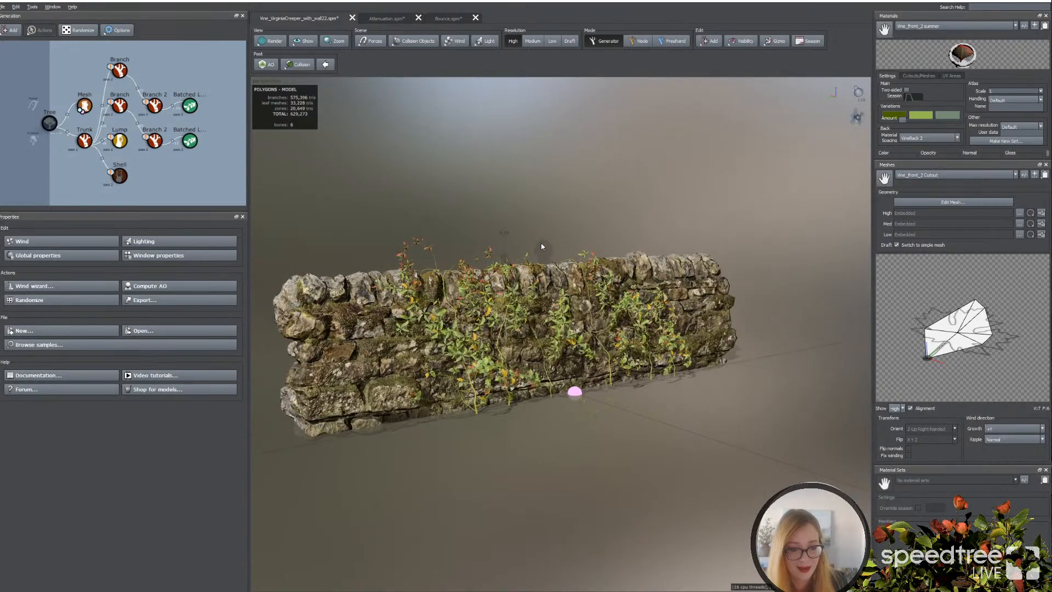
pyautogui.moveTo(541, 245); pyautogui.dragTo(543, 254, button='middle')
pyautogui.moveTo(544, 254); pyautogui.dragTo(537, 254)
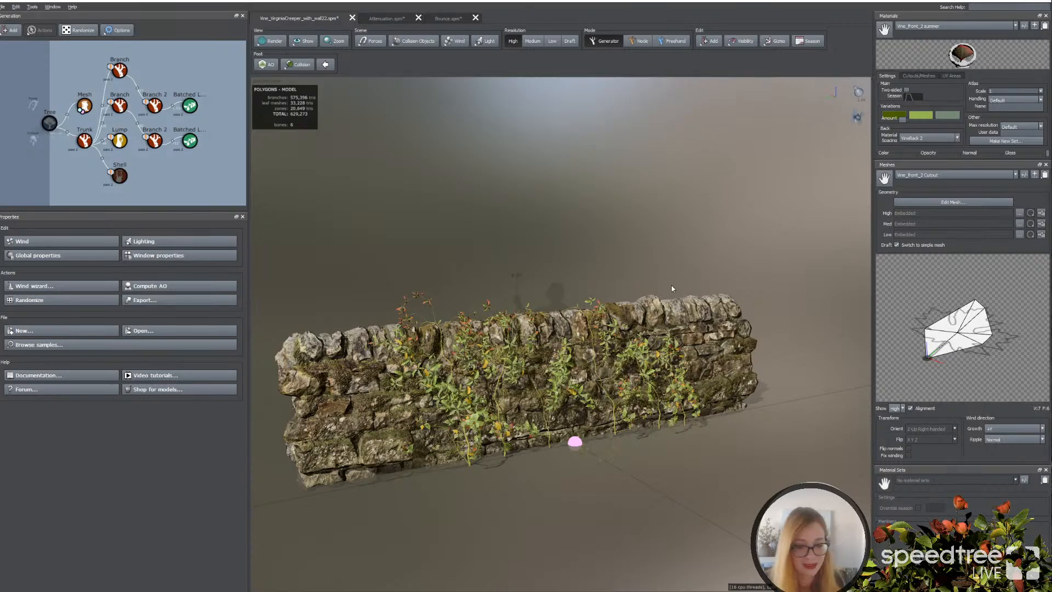
pyautogui.moveTo(671, 288); pyautogui.dragTo(685, 288)
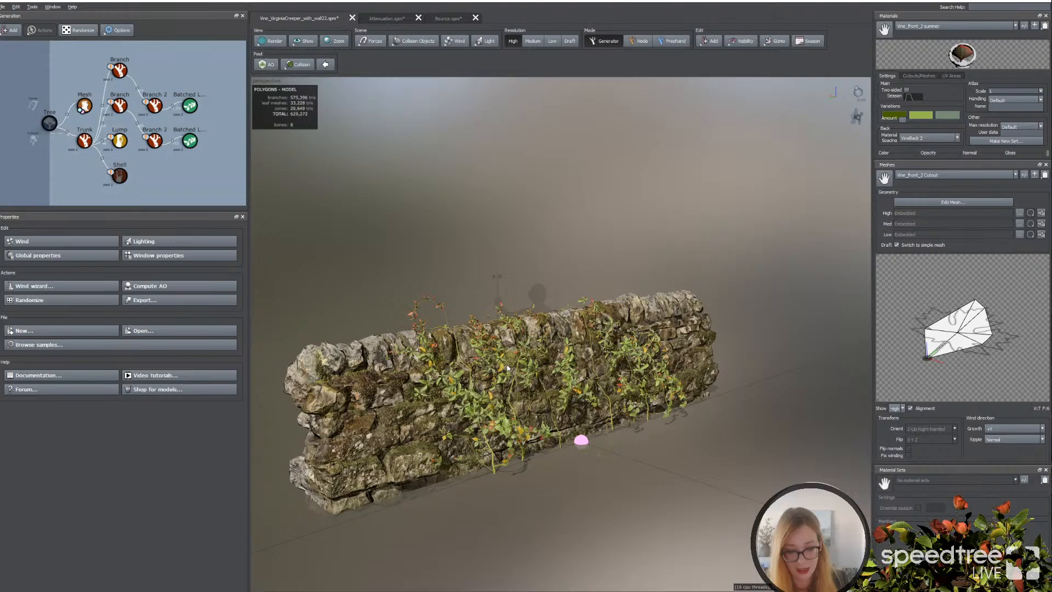
pyautogui.moveTo(508, 369); pyautogui.dragTo(564, 290)
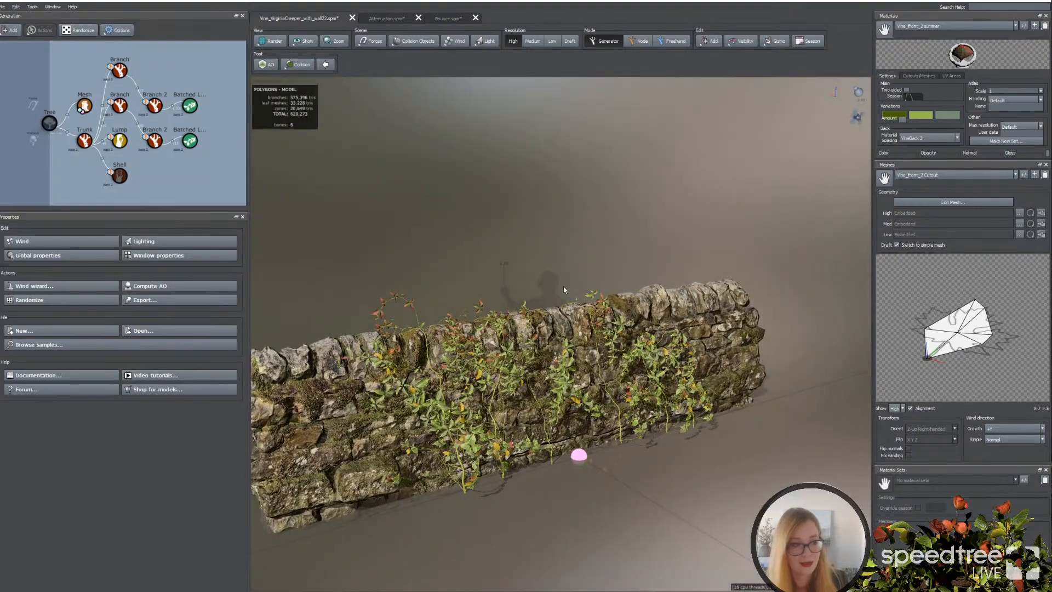